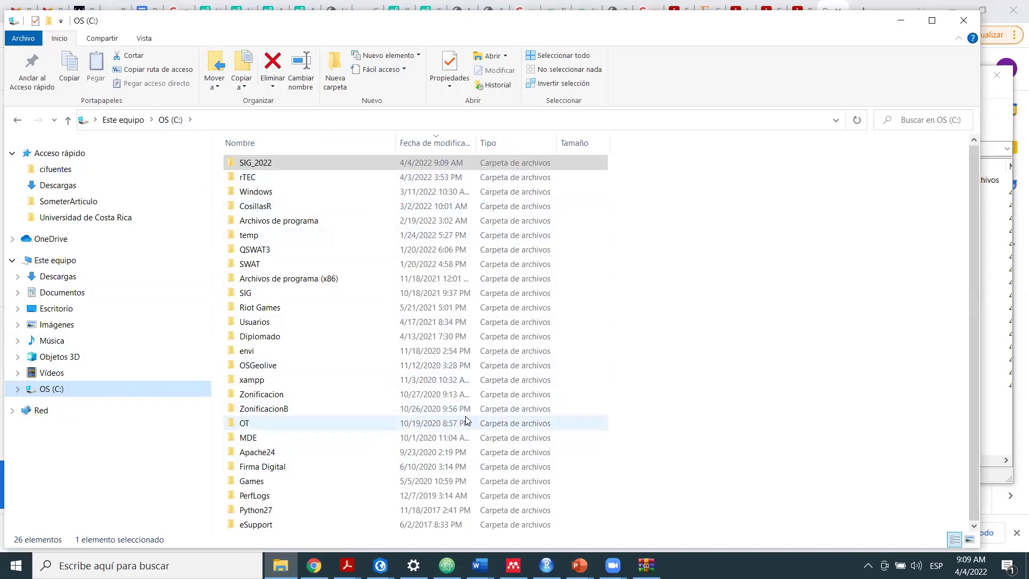
Open the SIG_2022 folder on drive C:.
{"action": "left_click", "coordinate": [770, 440]}
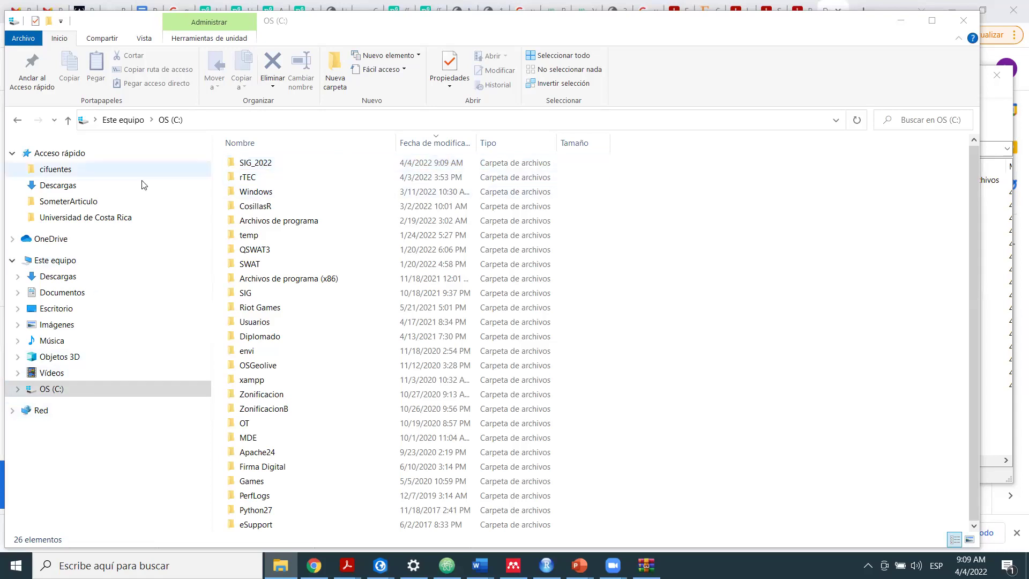
{"action": "left_click", "coordinate": [283, 163]}
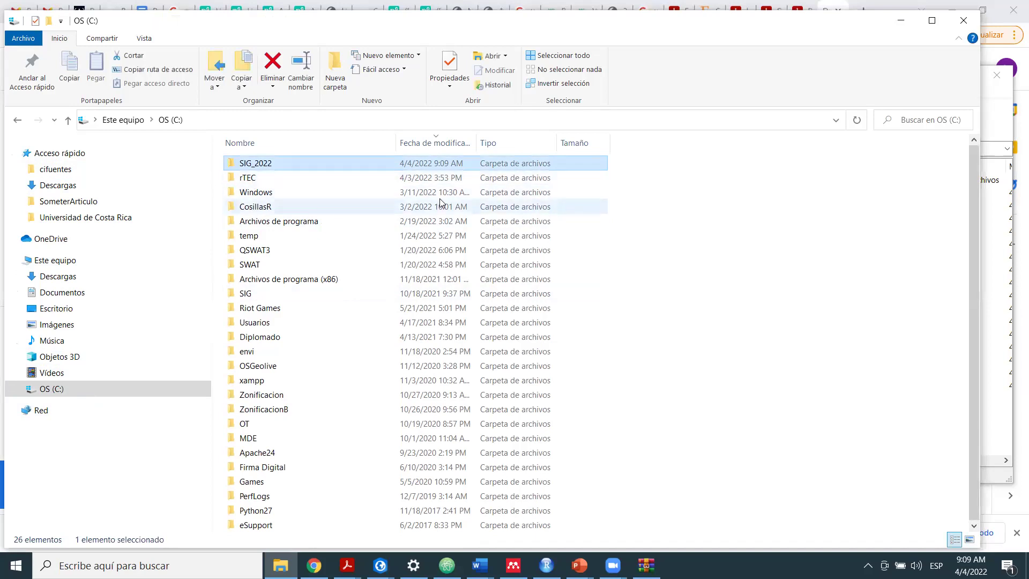
{"action": "double_click", "coordinate": [285, 162]}
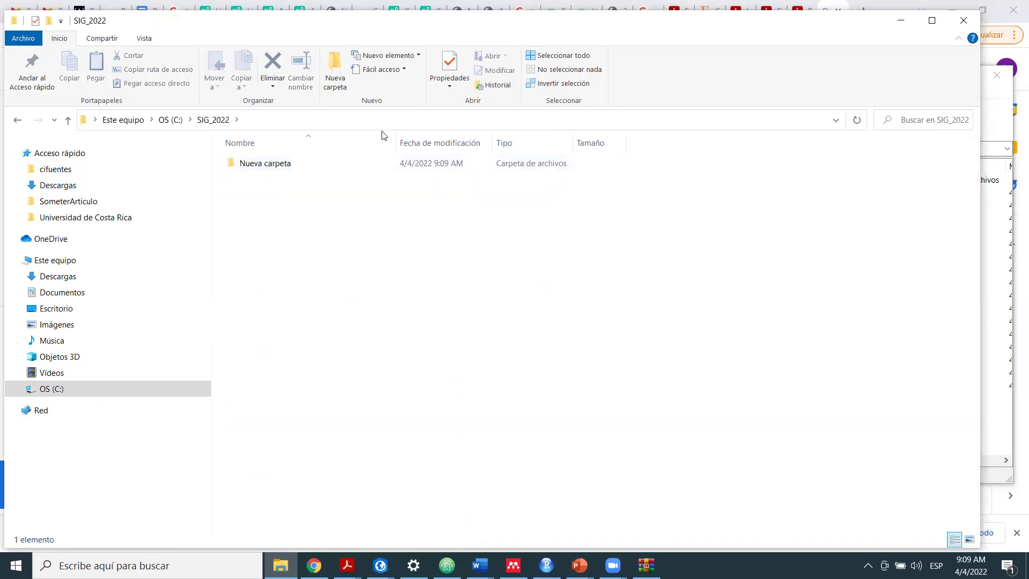
Rename the folder "Nueva carpeta" inside SIG_2022 as semana2.
{"action": "left_click", "coordinate": [273, 167]}
{"action": "key", "text": "F2"}
{"action": "key", "text": "BackSpace"}
{"action": "type", "text": "s"}
{"action": "key", "text": "BackSpace"}
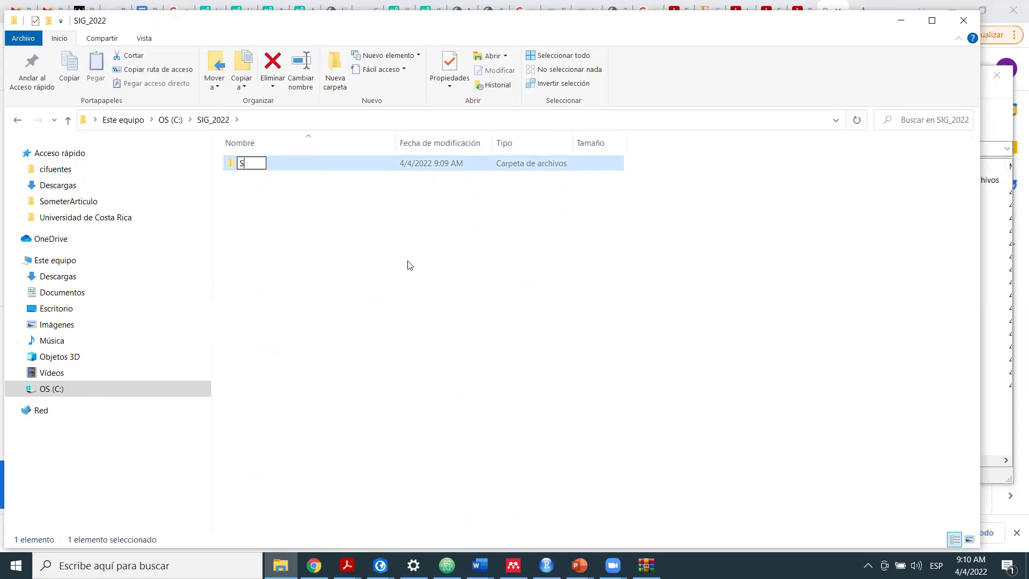
{"action": "type", "text": "semana2"}
{"action": "left_click", "coordinate": [380, 222]}
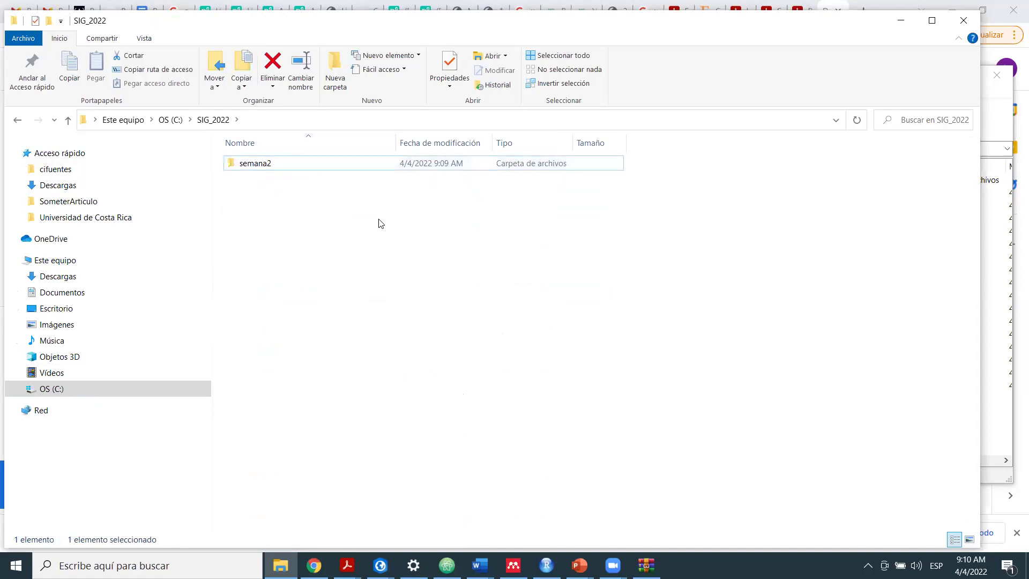
{"action": "left_click", "coordinate": [269, 170]}
{"action": "left_click", "coordinate": [276, 165]}
{"action": "key", "text": "End"}
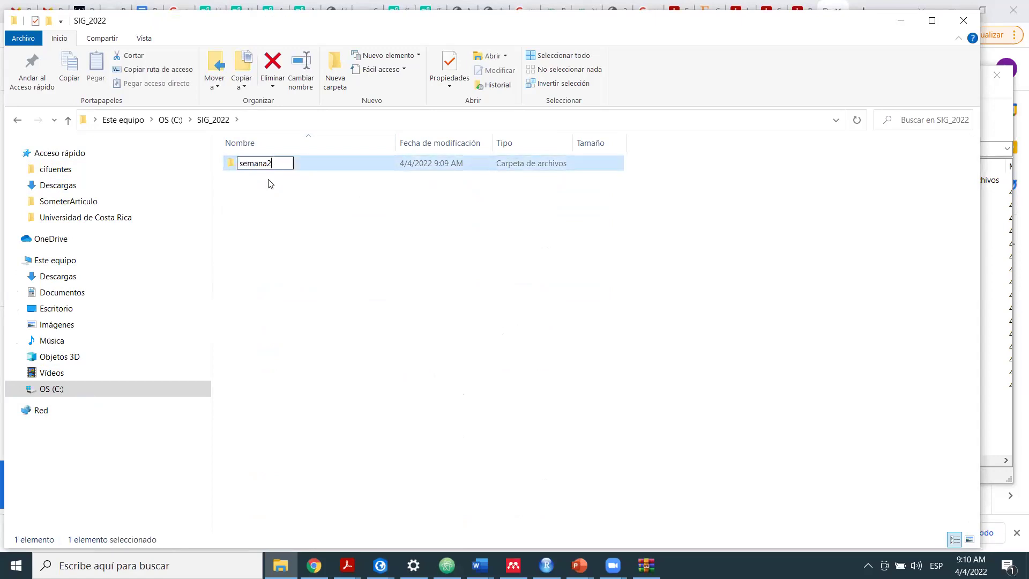
{"action": "left_click", "coordinate": [317, 221]}
{"action": "left_click", "coordinate": [293, 171]}
{"action": "left_click", "coordinate": [294, 169]}
{"action": "left_click", "coordinate": [298, 193]}
Create a new folder named datos inside the semana2 folder.
{"action": "double_click", "coordinate": [285, 167]}
{"action": "right_click", "coordinate": [298, 222]}
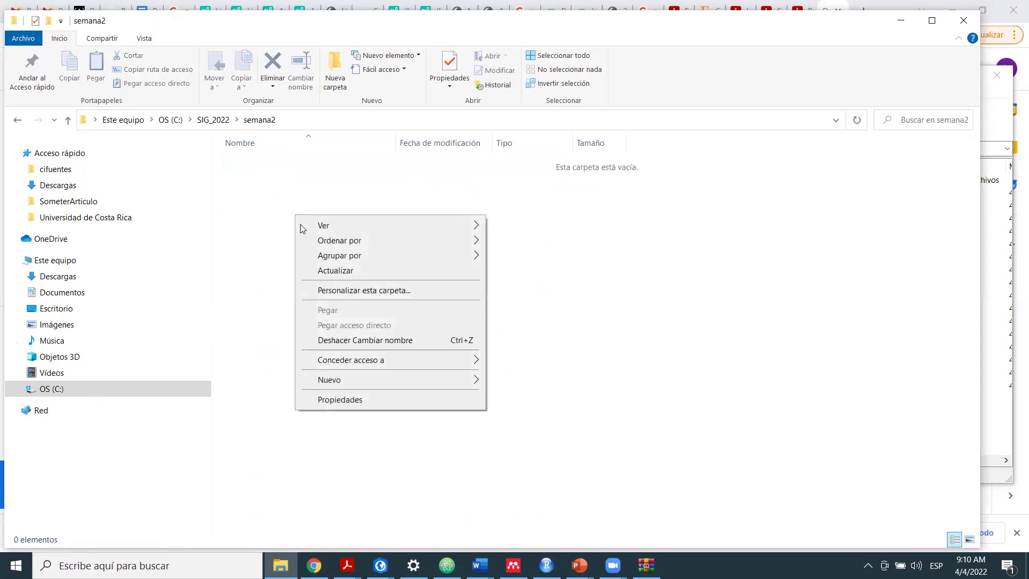
{"action": "mouse_move", "coordinate": [416, 386]}
{"action": "left_click", "coordinate": [518, 382]}
{"action": "type", "text": "datos"}
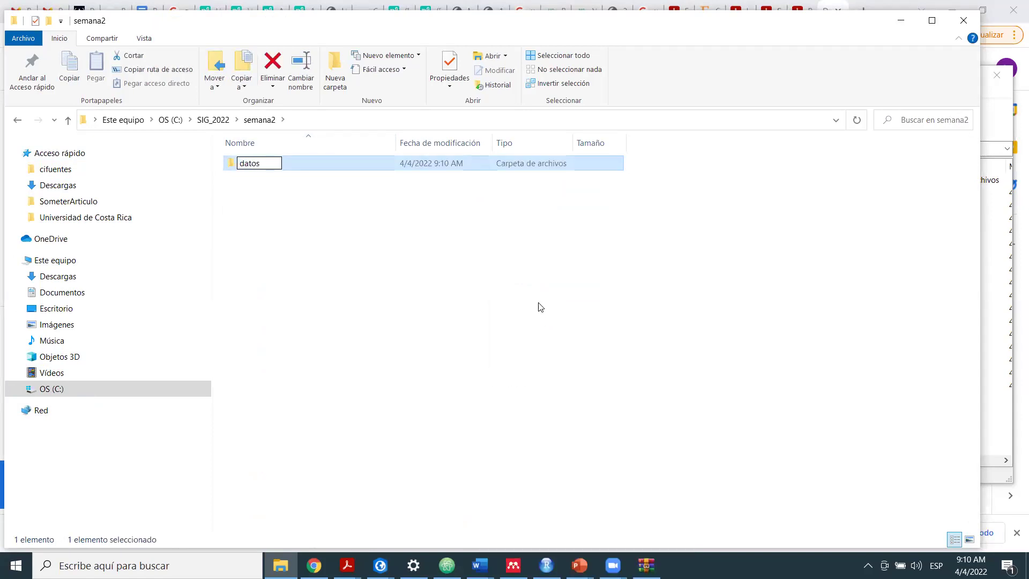
{"action": "left_click", "coordinate": [276, 191]}
Open the datos folder and extract all files from the DatoSClase2.zip archive window into it.
{"action": "double_click", "coordinate": [271, 167]}
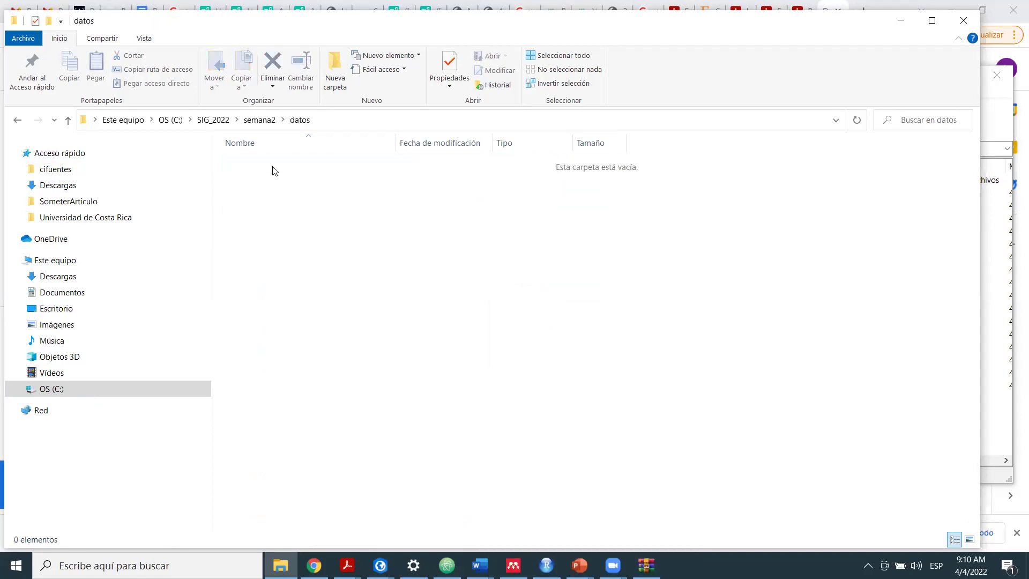
{"action": "key", "text": "alt+Tab"}
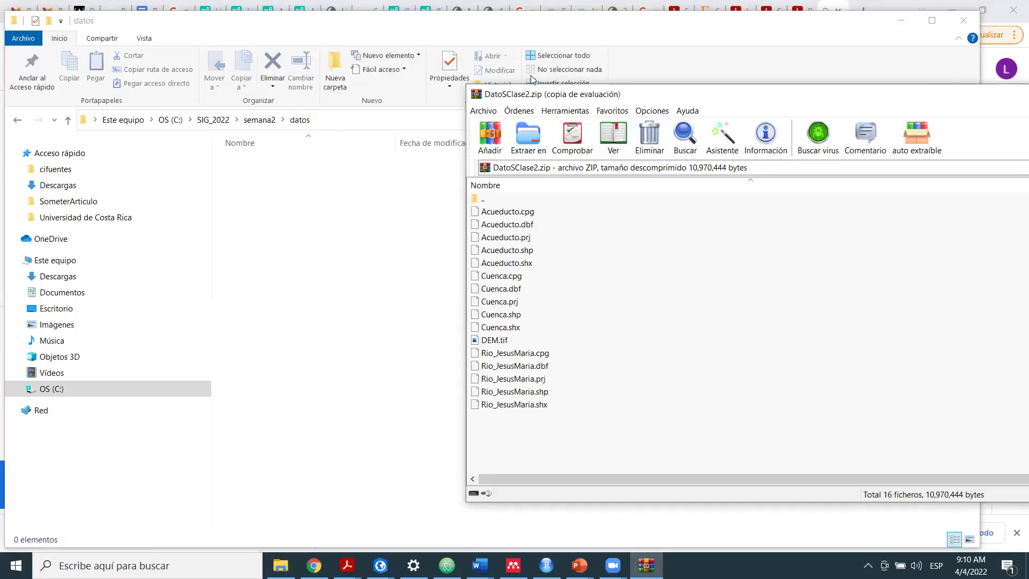
{"action": "left_click_drag", "start_coordinate": [587, 454], "coordinate": [391, 317]}
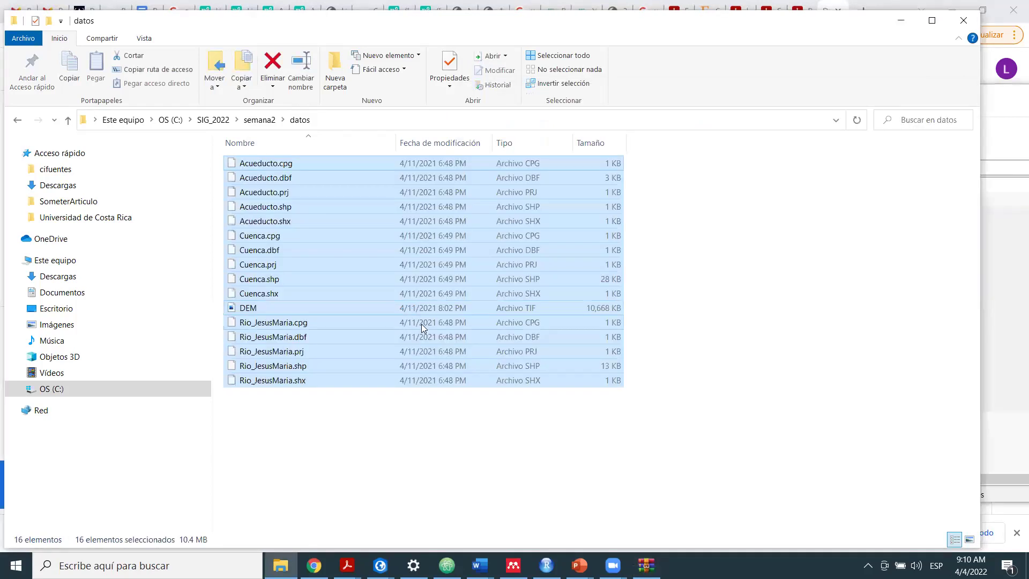
{"action": "left_click", "coordinate": [458, 466]}
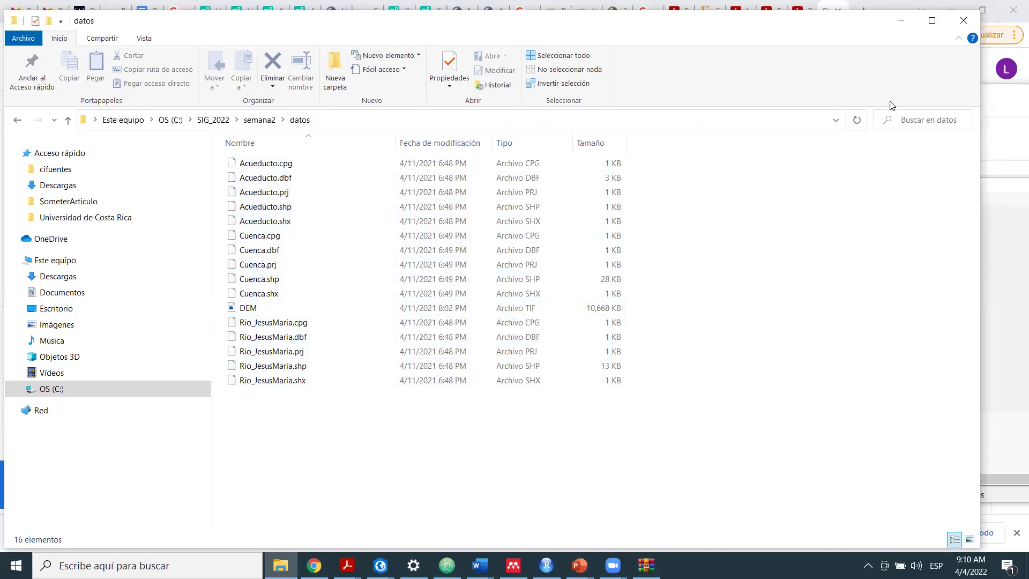
Review the files in the DatoSClase2.zip archive and close the archive window.
{"action": "left_click", "coordinate": [995, 139]}
{"action": "left_click_drag", "start_coordinate": [549, 461], "coordinate": [528, 265]}
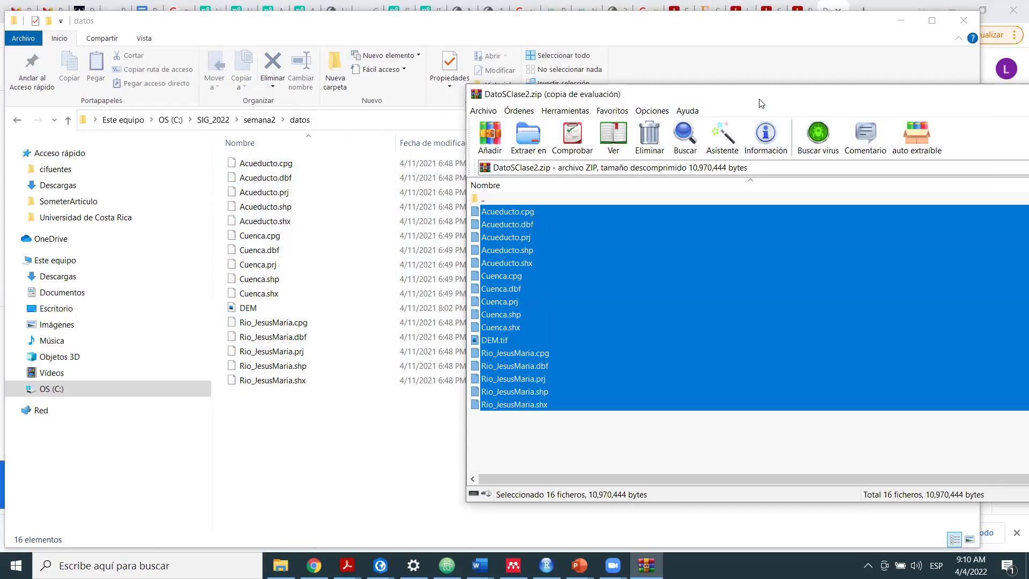
{"action": "left_click_drag", "start_coordinate": [761, 103], "coordinate": [589, 90]}
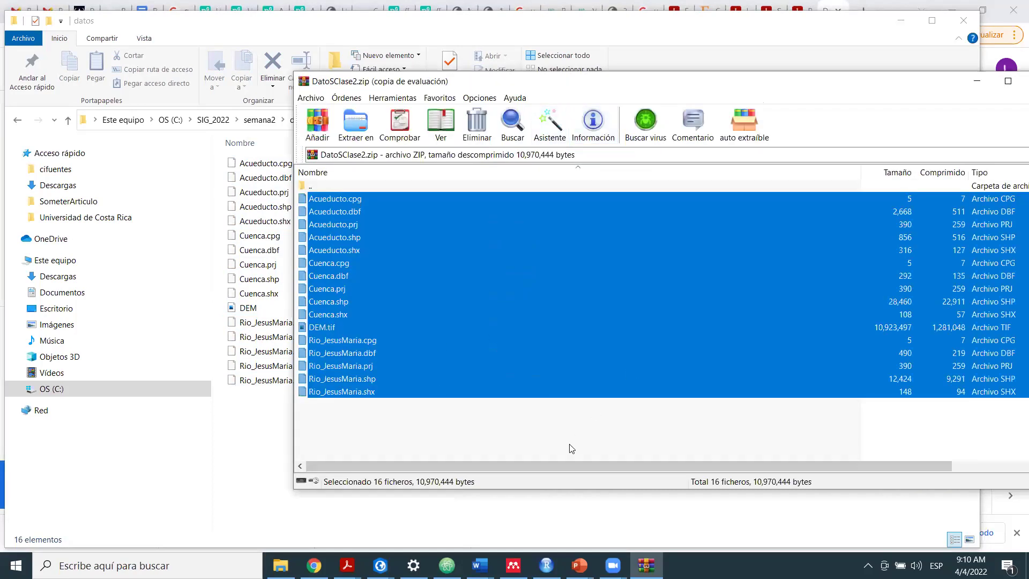
{"action": "left_click", "coordinate": [570, 449]}
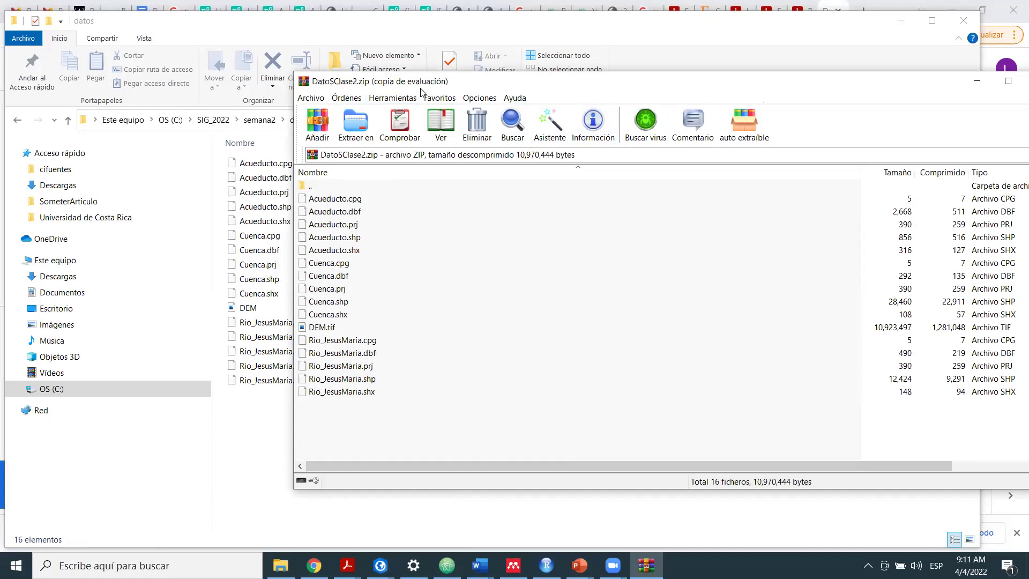
{"action": "left_click_drag", "start_coordinate": [421, 89], "coordinate": [349, 113]}
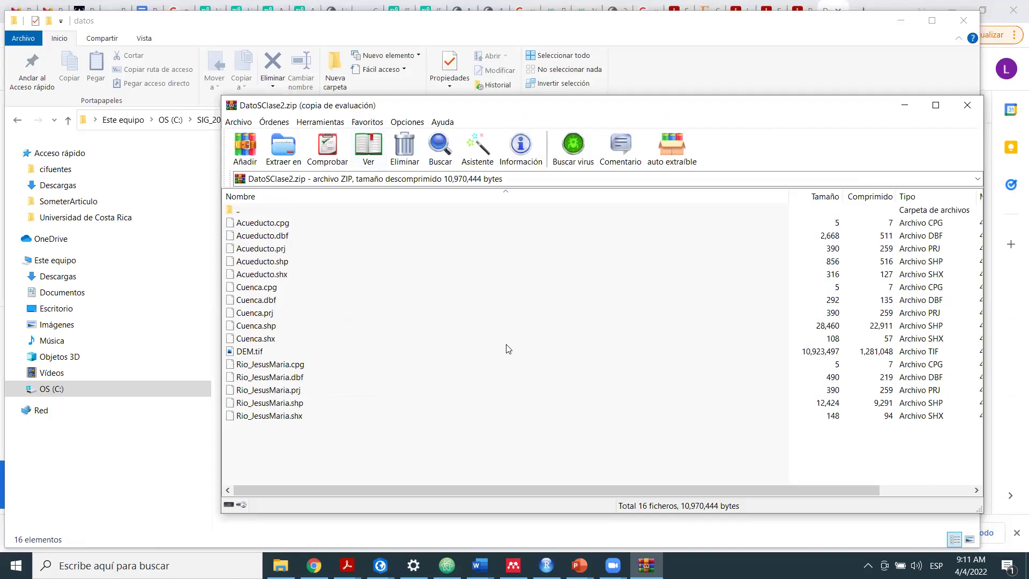
{"action": "left_click", "coordinate": [958, 104]}
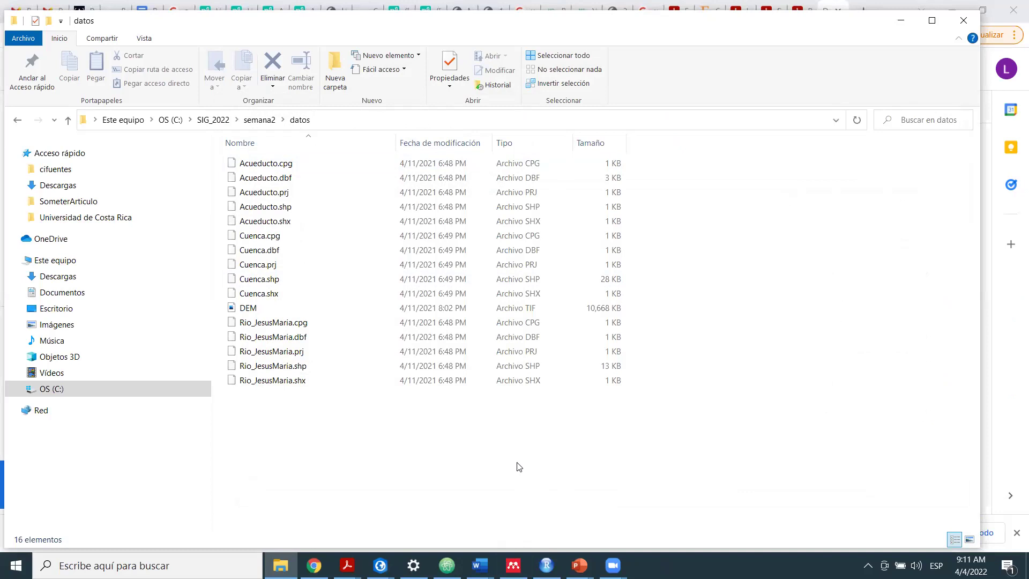
{"action": "left_click", "coordinate": [647, 513]}
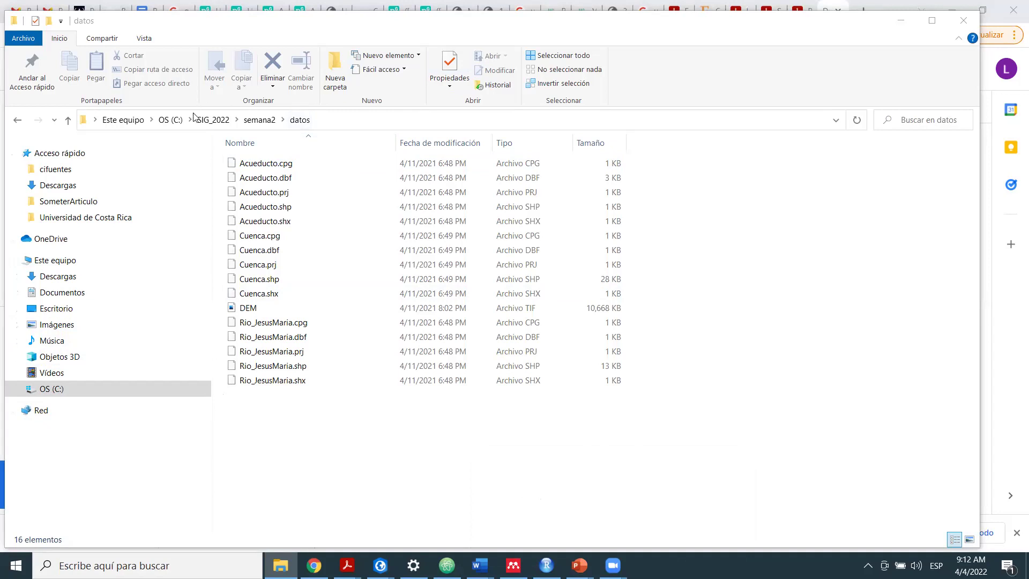
Go back up to drive C: and retrace the path through SIG_2022 and semana2 to the datos folder.
{"action": "left_click", "coordinate": [213, 120]}
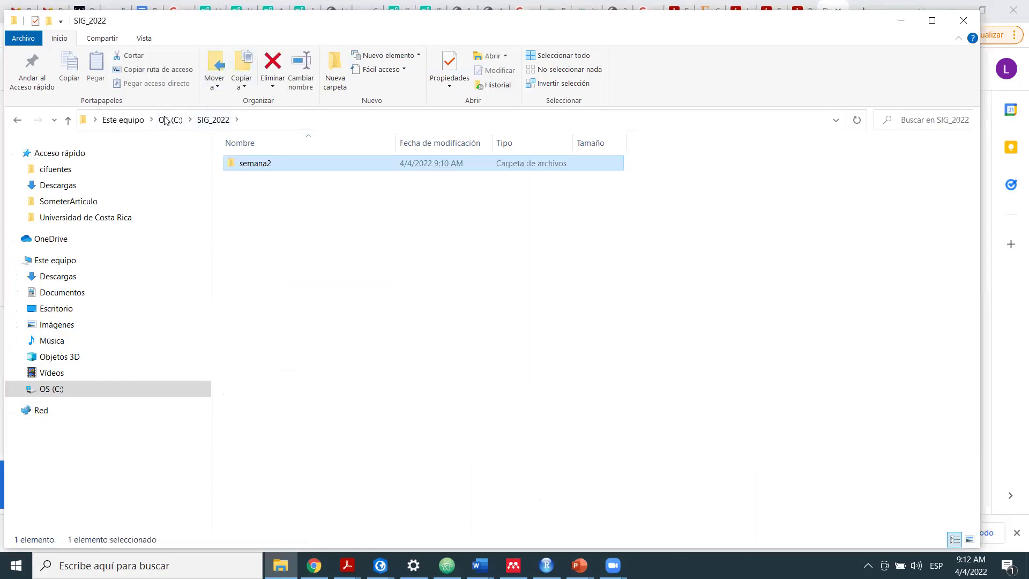
{"action": "left_click", "coordinate": [167, 119]}
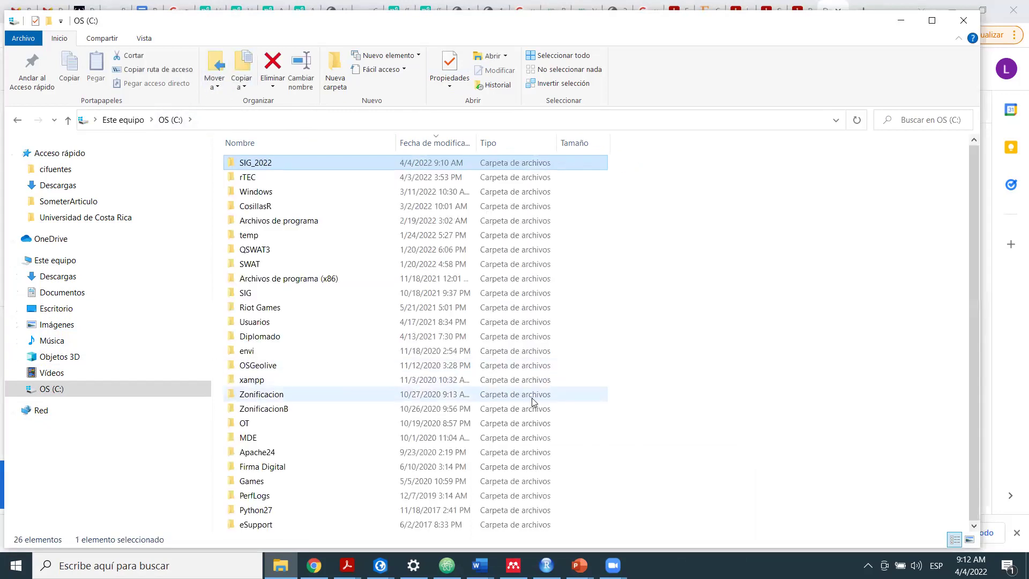
{"action": "double_click", "coordinate": [273, 166]}
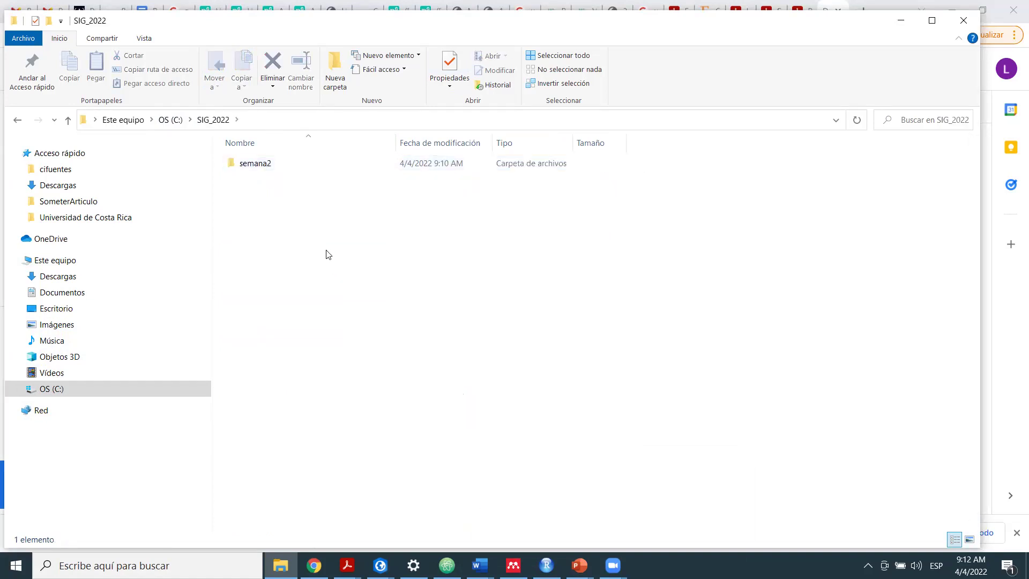
{"action": "double_click", "coordinate": [283, 163]}
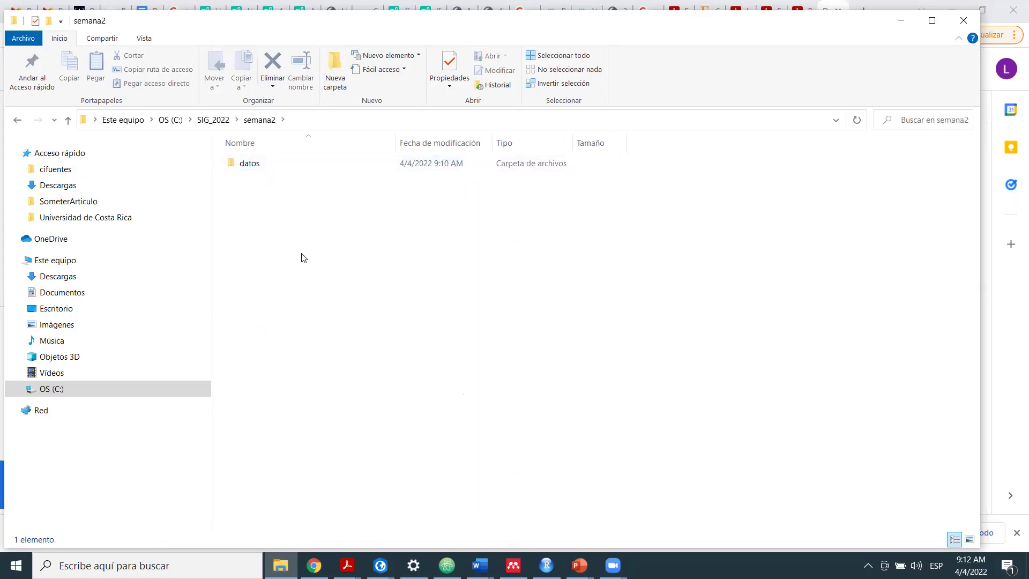
{"action": "double_click", "coordinate": [303, 165]}
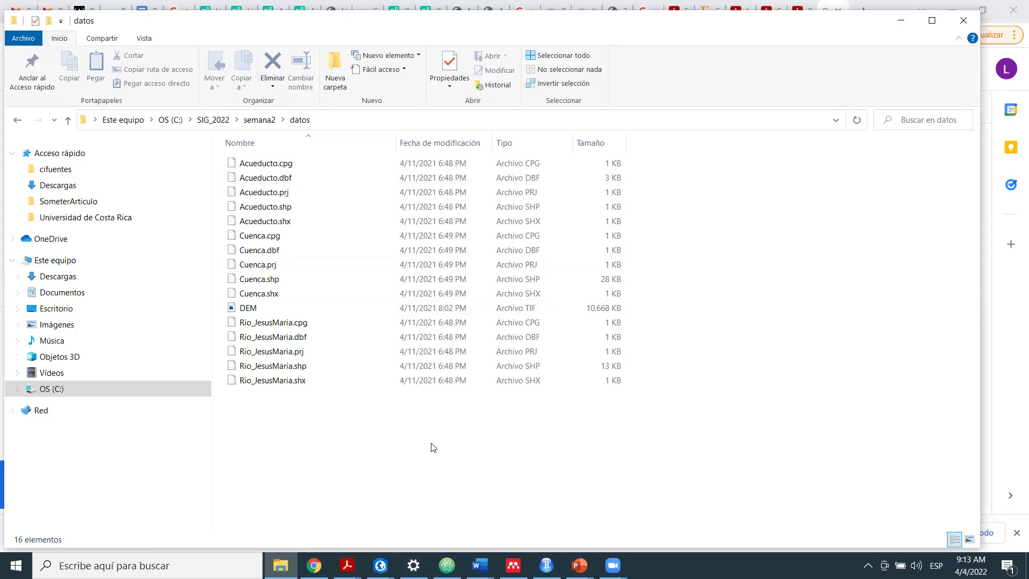
Open the DatoSClase2 archive from the Descargas folder in WinRAR and dismiss the pop-up window.
{"action": "left_click", "coordinate": [84, 187]}
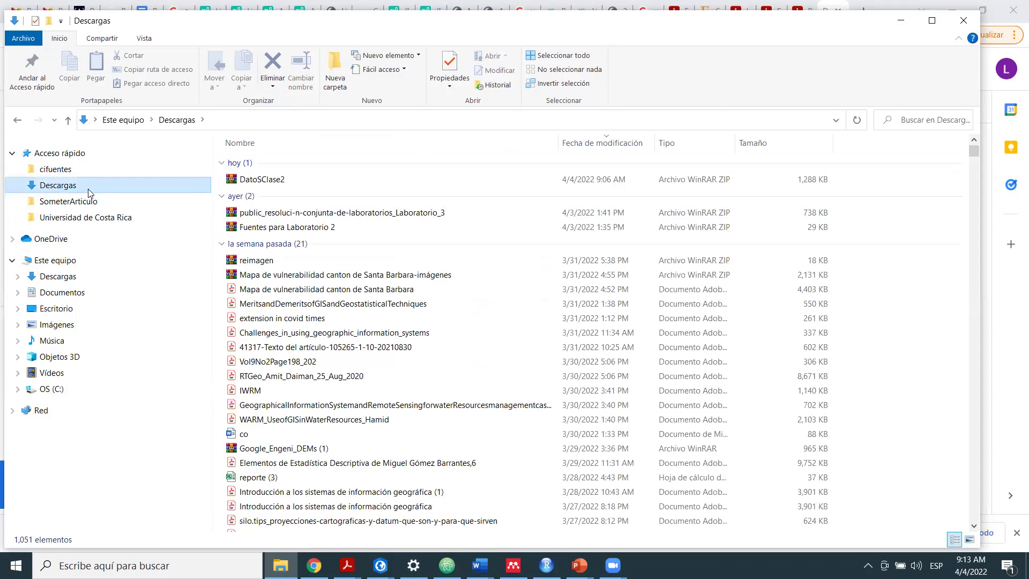
{"action": "left_click", "coordinate": [279, 185]}
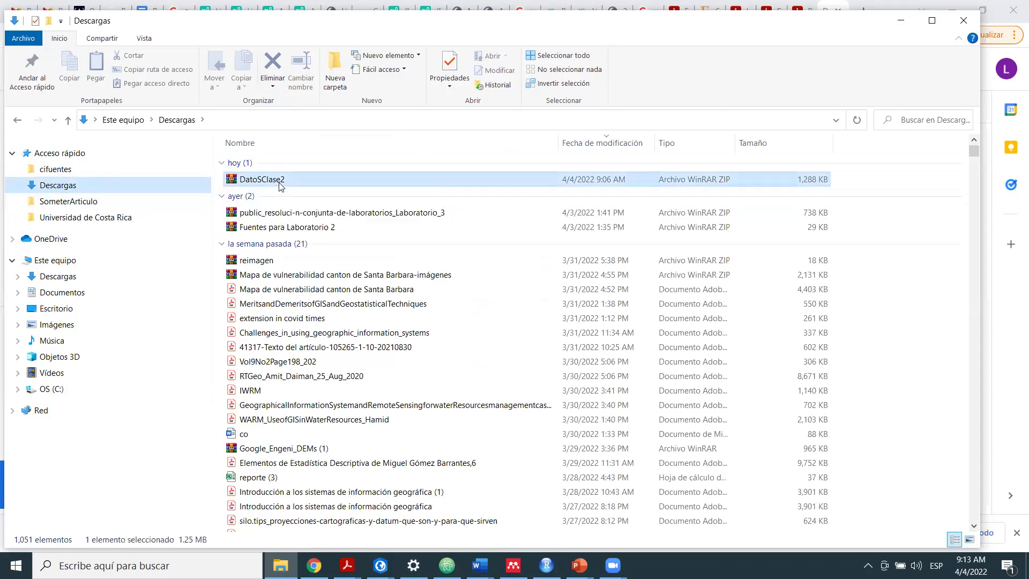
{"action": "double_click", "coordinate": [279, 183]}
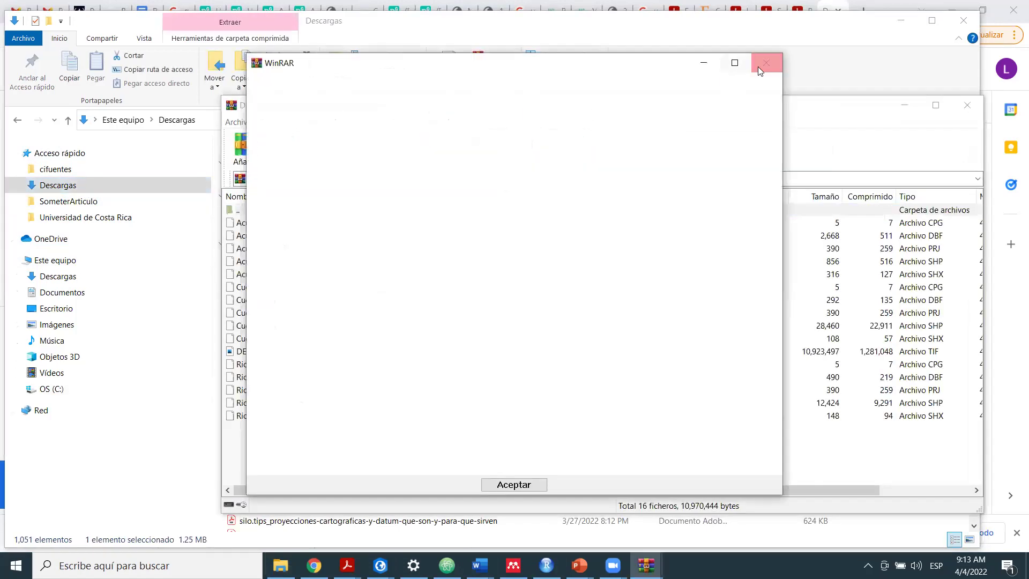
{"action": "left_click", "coordinate": [758, 66]}
{"action": "left_click_drag", "start_coordinate": [618, 110], "coordinate": [690, 110]}
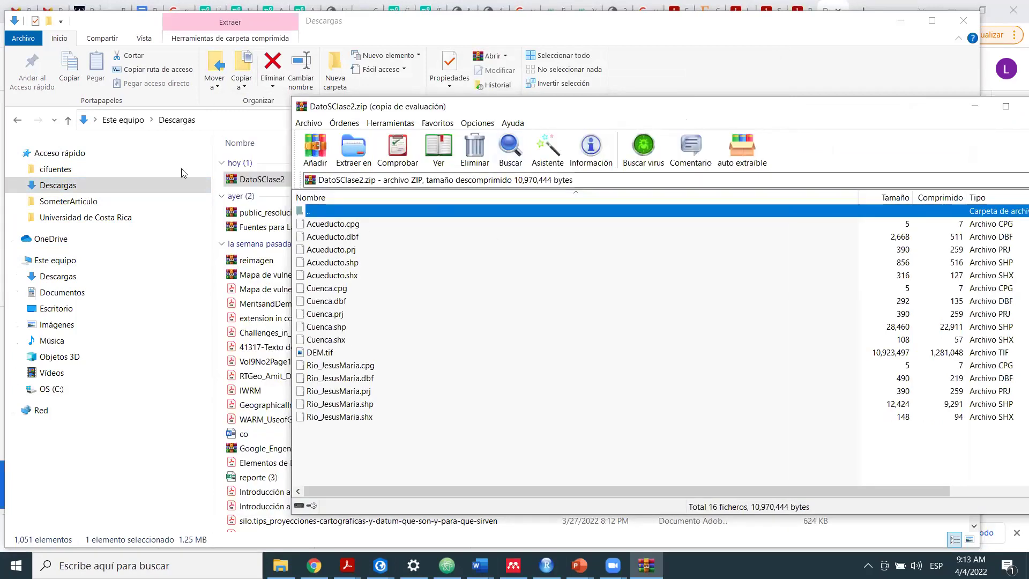
Browse File Explorer to the datos folder at C:\SIG_2022\semana2.
{"action": "left_click", "coordinate": [61, 390]}
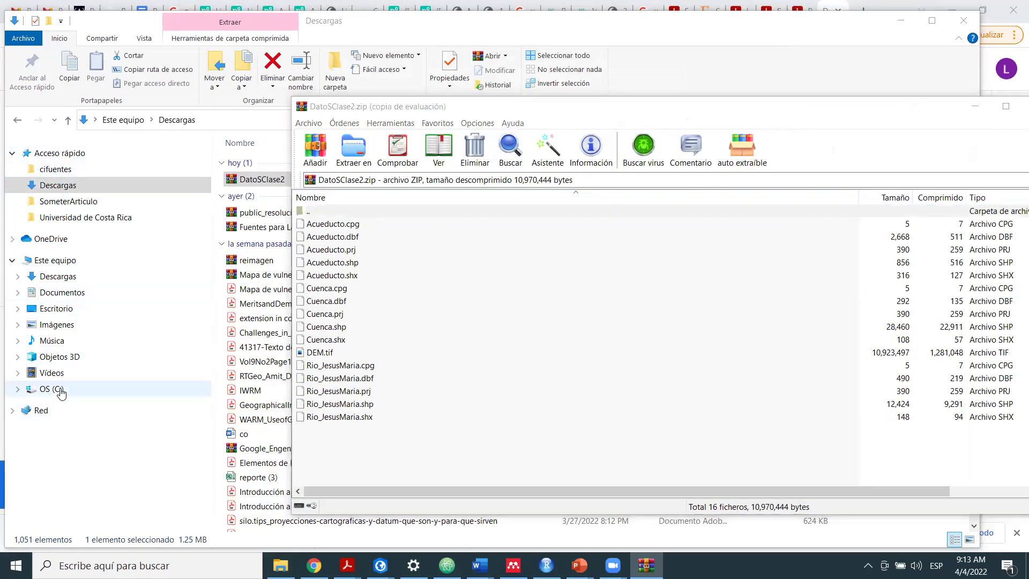
{"action": "double_click", "coordinate": [333, 166]}
{"action": "left_click", "coordinate": [283, 169]}
{"action": "double_click", "coordinate": [283, 169]}
{"action": "double_click", "coordinate": [282, 167]}
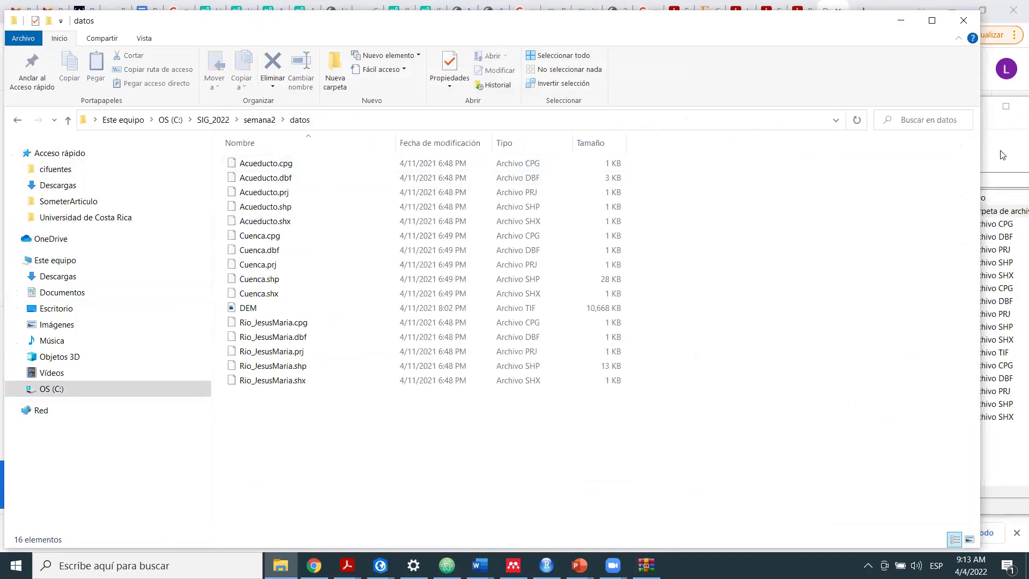
Place the DatoSClase2.zip window beside the datos file list, select all archived files and clear the selection.
{"action": "left_click", "coordinate": [1002, 155]}
{"action": "left_click_drag", "start_coordinate": [387, 457], "coordinate": [338, 224]}
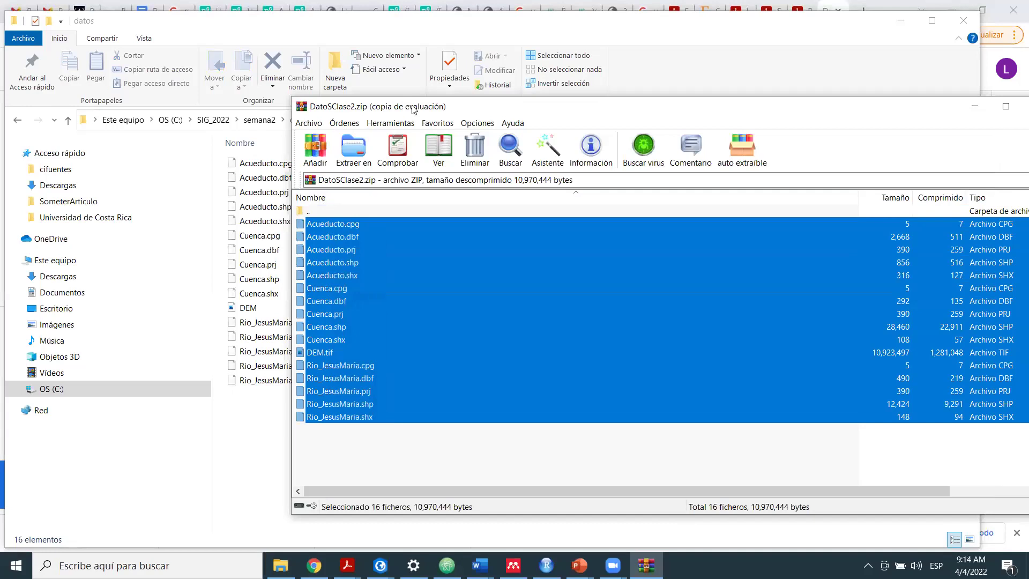
{"action": "left_click_drag", "start_coordinate": [412, 109], "coordinate": [612, 103]}
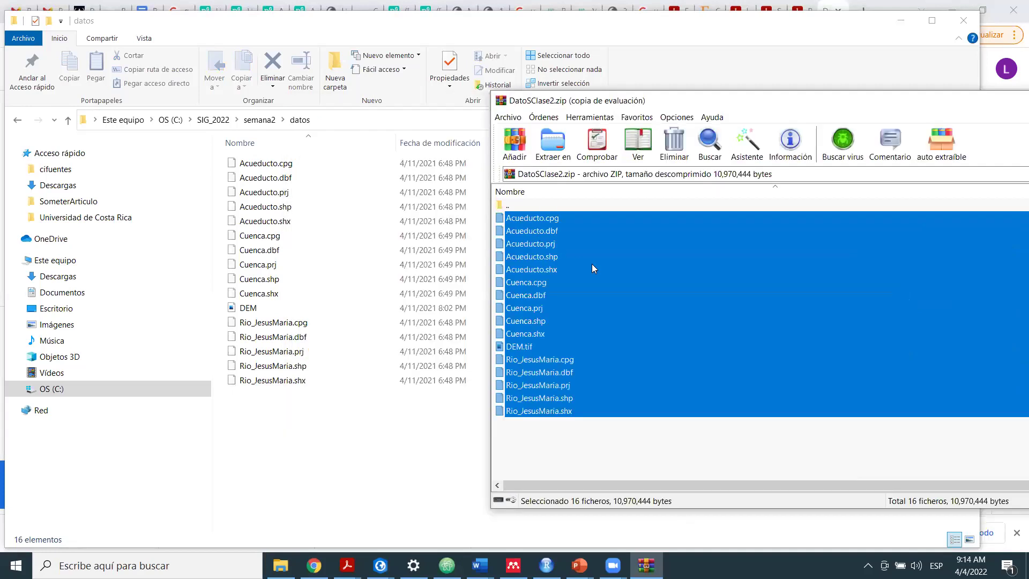
{"action": "left_click_drag", "start_coordinate": [591, 268], "coordinate": [545, 436]}
{"action": "left_click", "coordinate": [544, 431]}
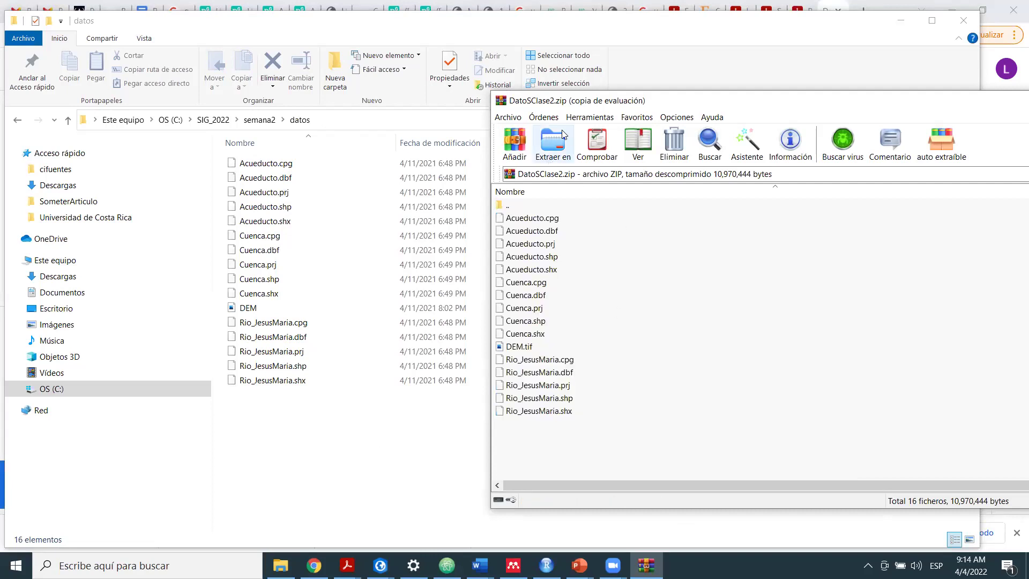
Set C:\SIG_2022\semana2\datos as the extraction destination for DatoSClase2.zip and dismiss the extraction options without extracting.
{"action": "left_click", "coordinate": [548, 153]}
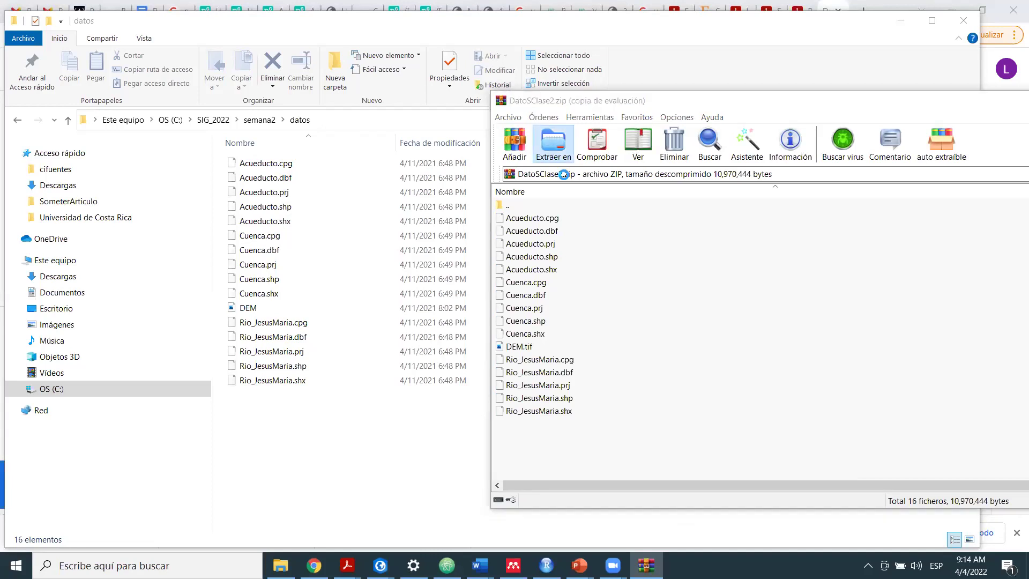
{"action": "left_click_drag", "start_coordinate": [838, 152], "coordinate": [383, 157]}
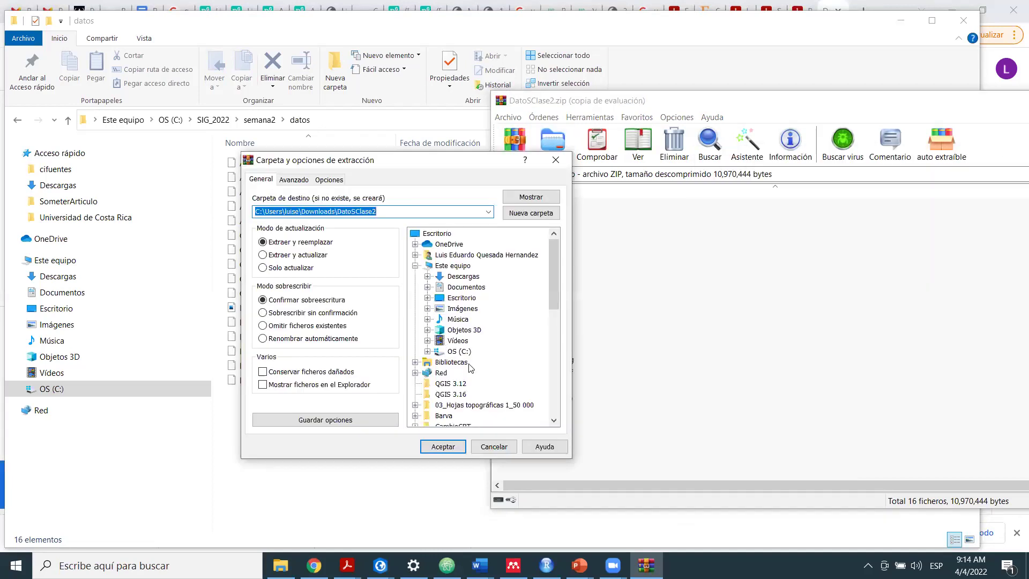
{"action": "left_click", "coordinate": [427, 351]}
{"action": "scroll", "coordinate": [477, 358], "scroll_direction": "down", "scroll_amount": 5}
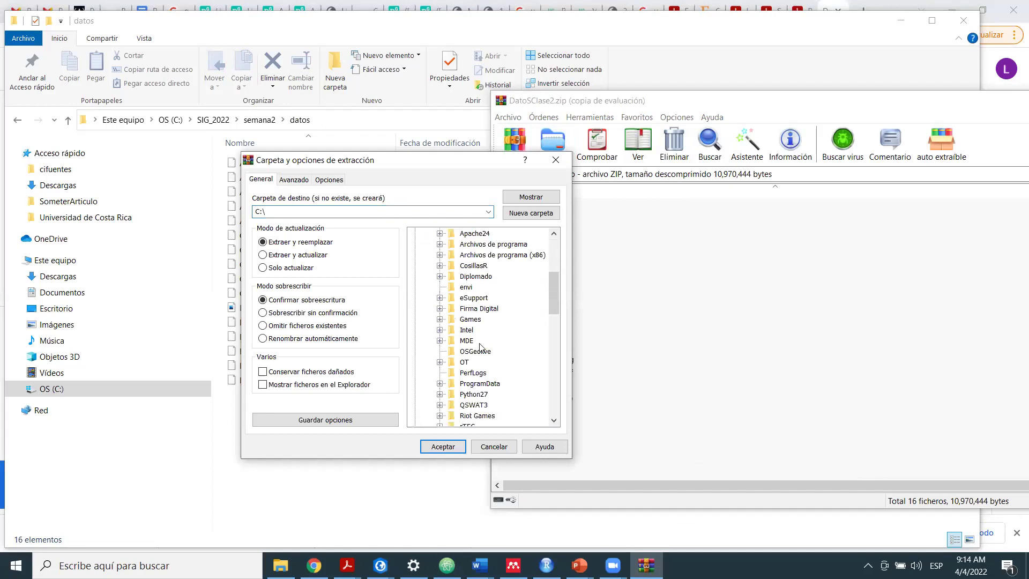
{"action": "left_click", "coordinate": [439, 318]}
{"action": "left_click", "coordinate": [452, 329]}
{"action": "left_click", "coordinate": [491, 341]}
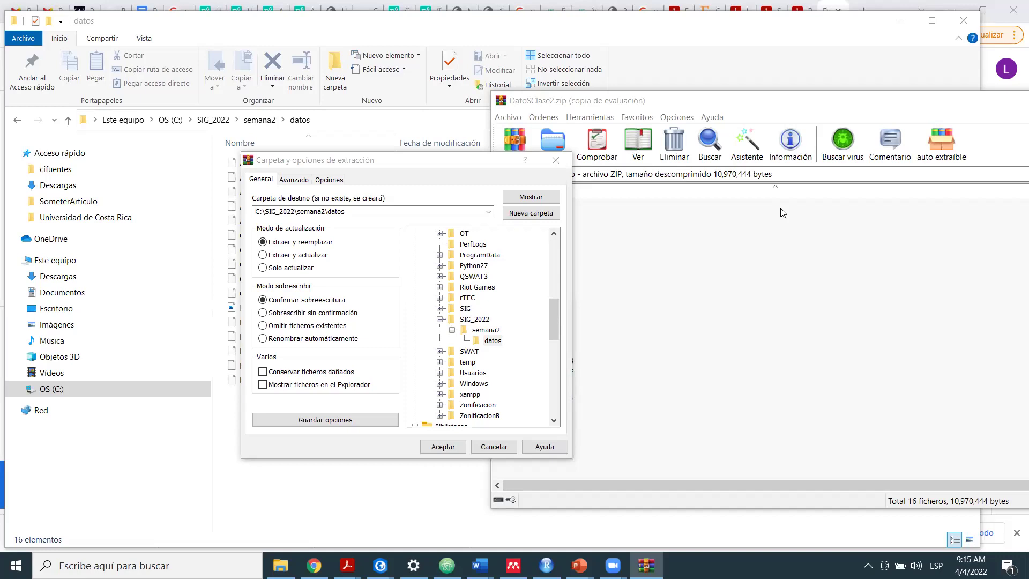
{"action": "left_click", "coordinate": [558, 163]}
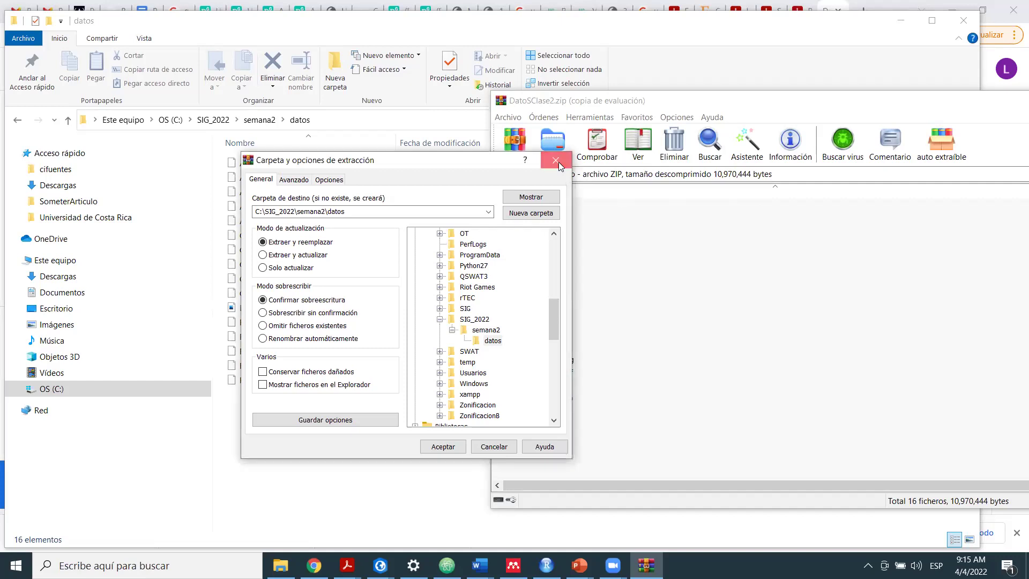
{"action": "left_click", "coordinate": [558, 162]}
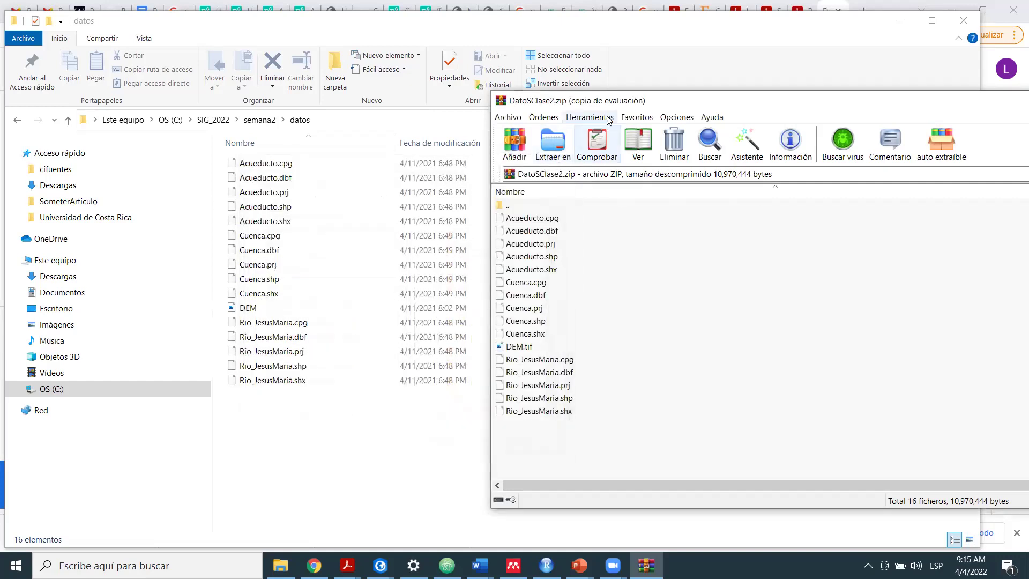
Browse drive C:, Escritorio, Imágenes, Música and the quick-access folders in File Explorer, finishing at drive C:.
{"action": "left_click", "coordinate": [338, 443]}
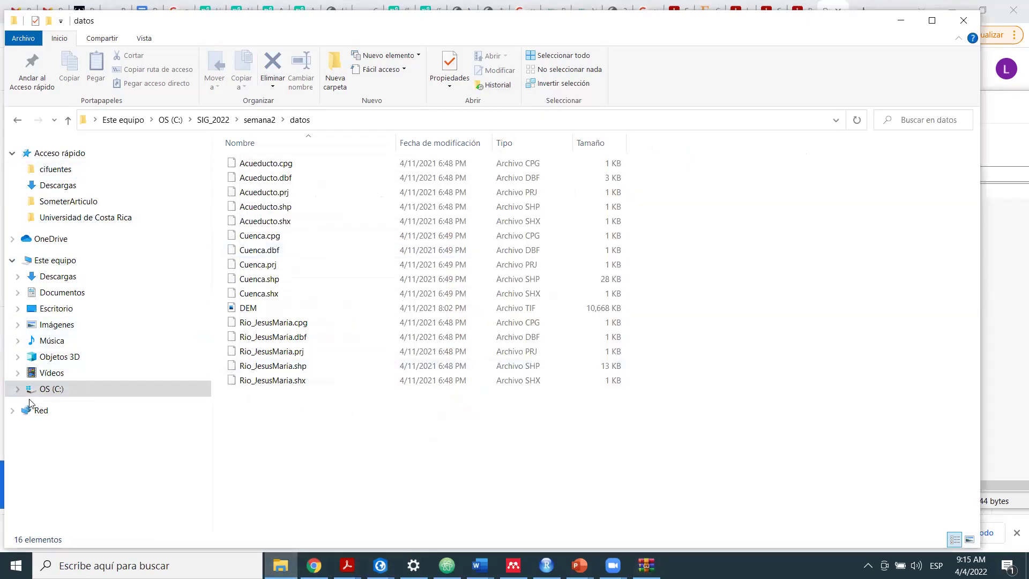
{"action": "left_click", "coordinate": [58, 394]}
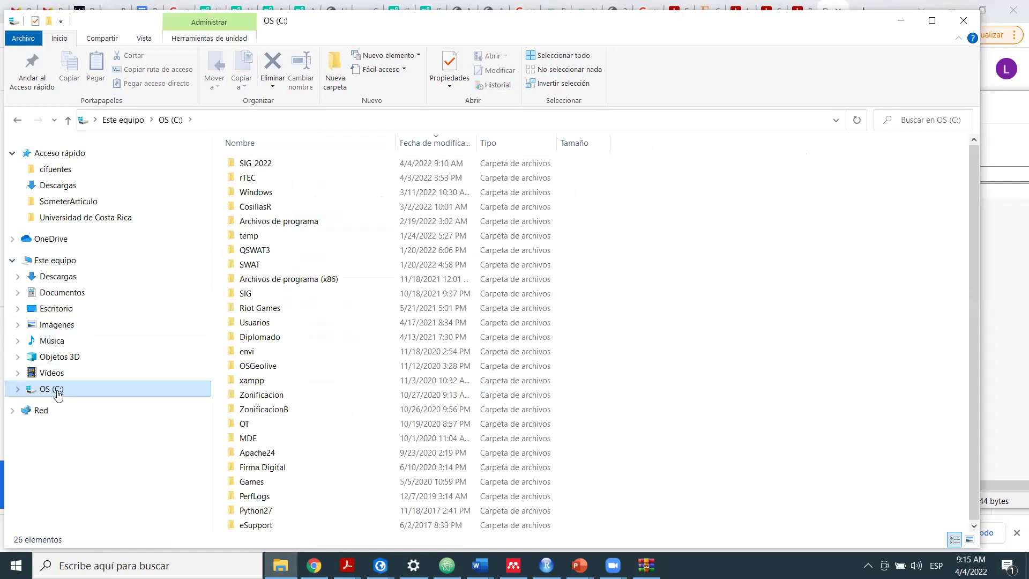
{"action": "mouse_move", "coordinate": [280, 565]}
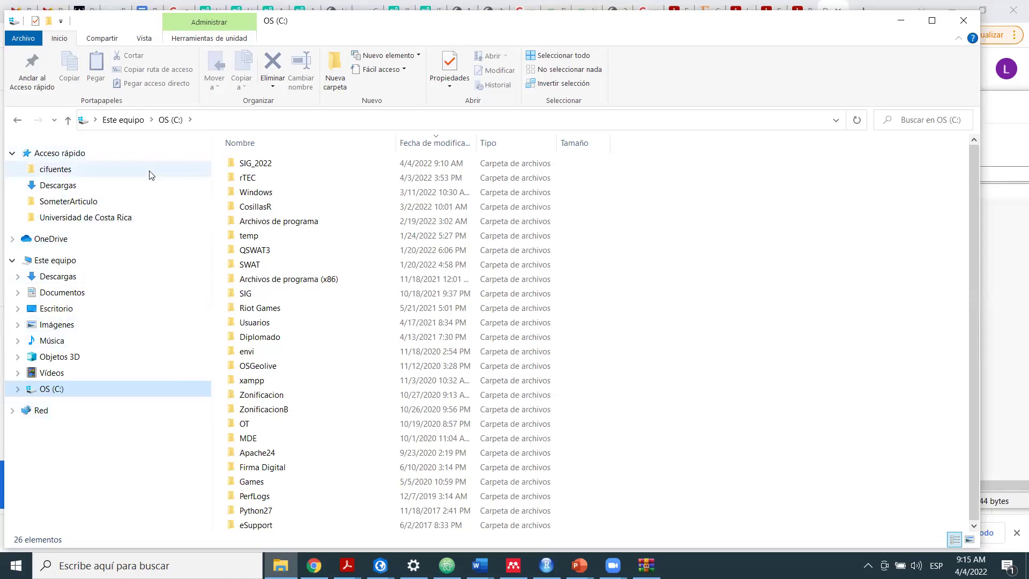
{"action": "left_click", "coordinate": [115, 309]}
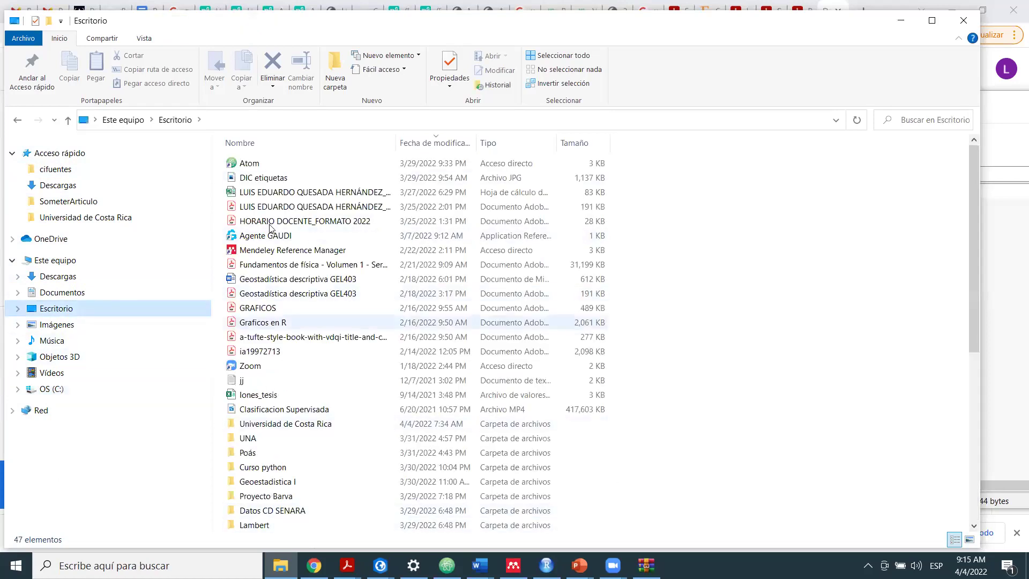
{"action": "left_click", "coordinate": [99, 324]}
{"action": "left_click", "coordinate": [82, 344]}
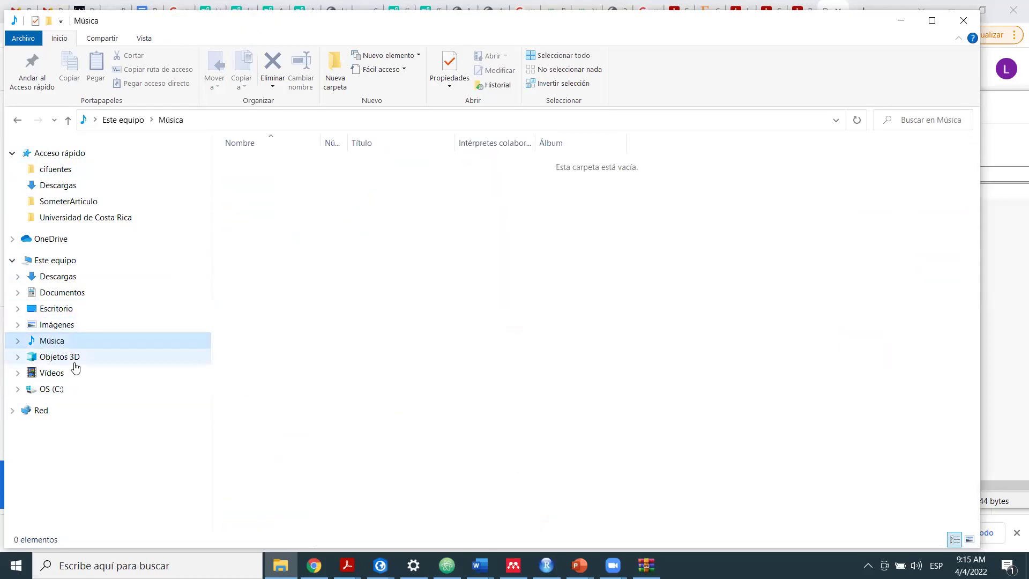
{"action": "left_click", "coordinate": [87, 168]}
{"action": "left_click", "coordinate": [76, 199]}
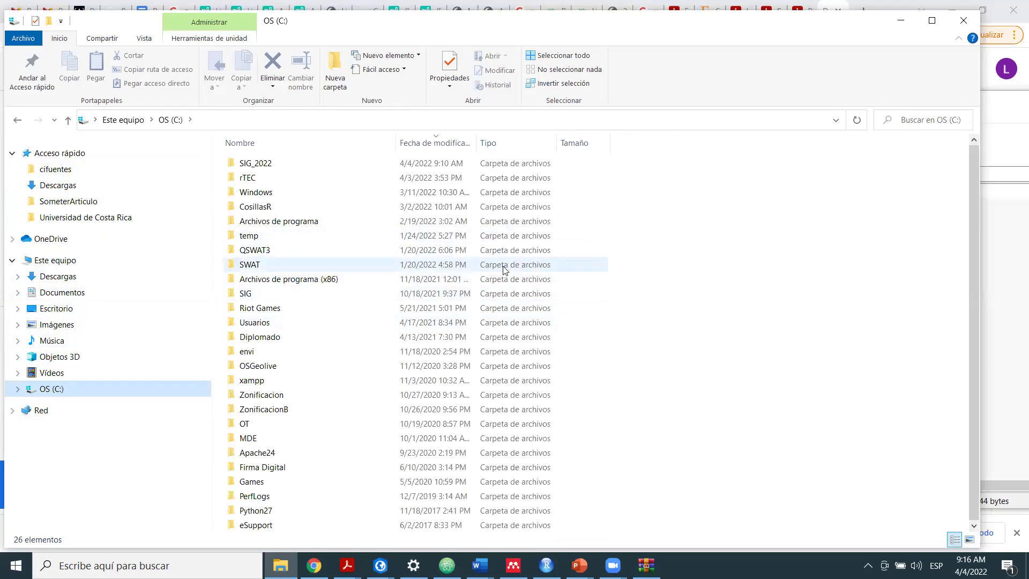
{"action": "left_click", "coordinate": [725, 250]}
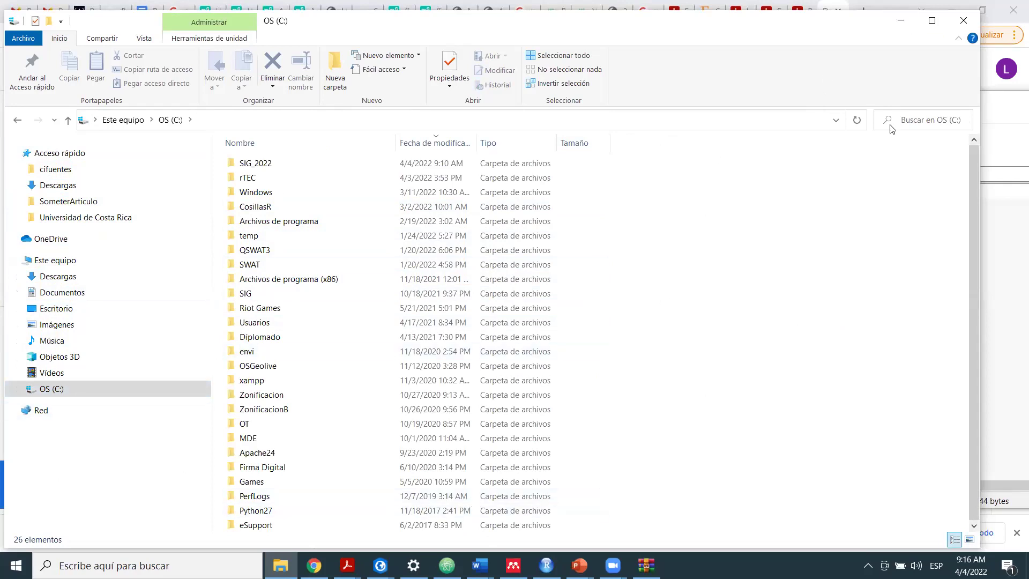
Minimize File Explorer, close the DatoSClase2.zip archive window and deselect the file in Google Drive.
{"action": "left_click", "coordinate": [900, 20]}
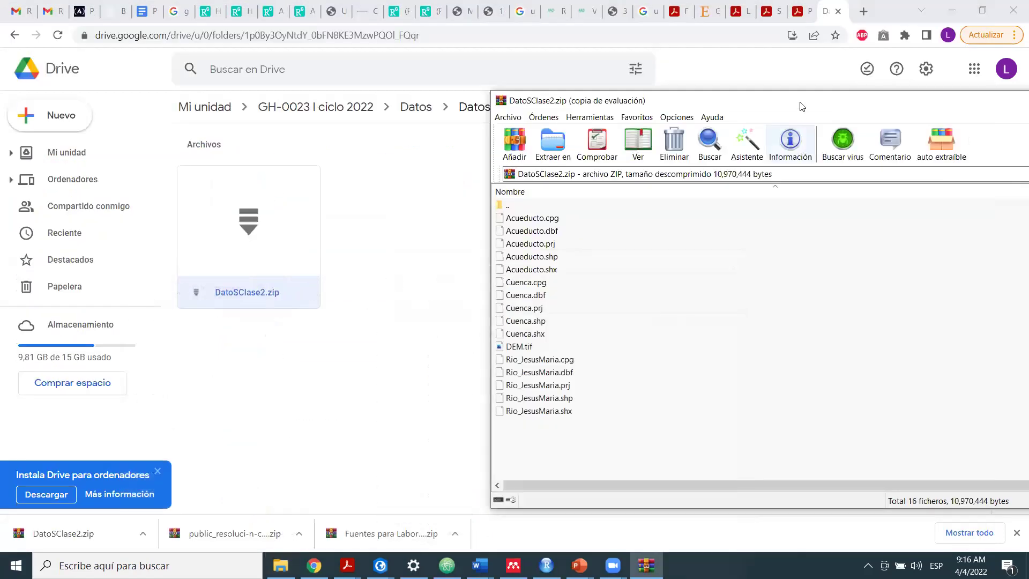
{"action": "left_click", "coordinate": [903, 145]}
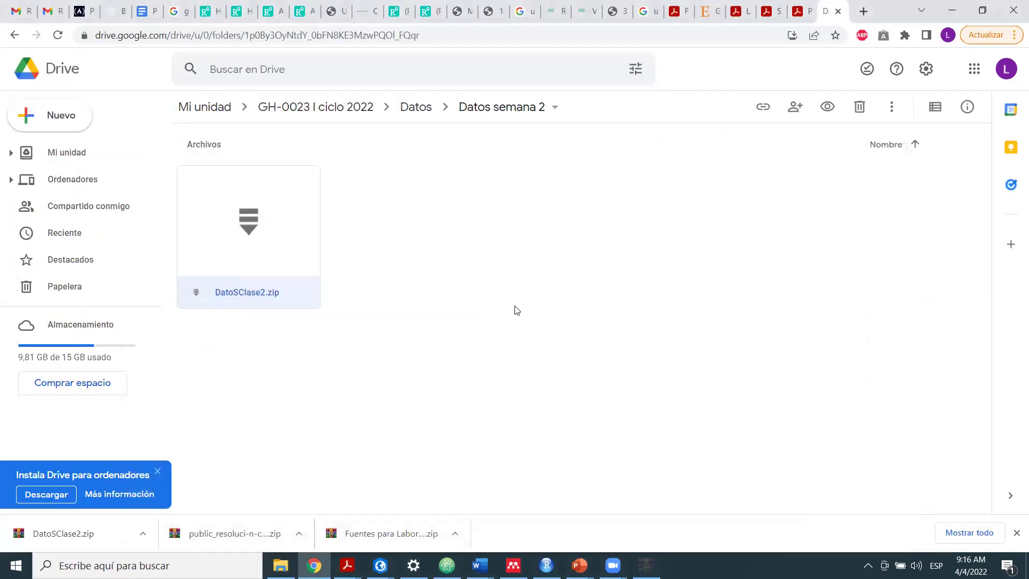
{"action": "left_click", "coordinate": [516, 310]}
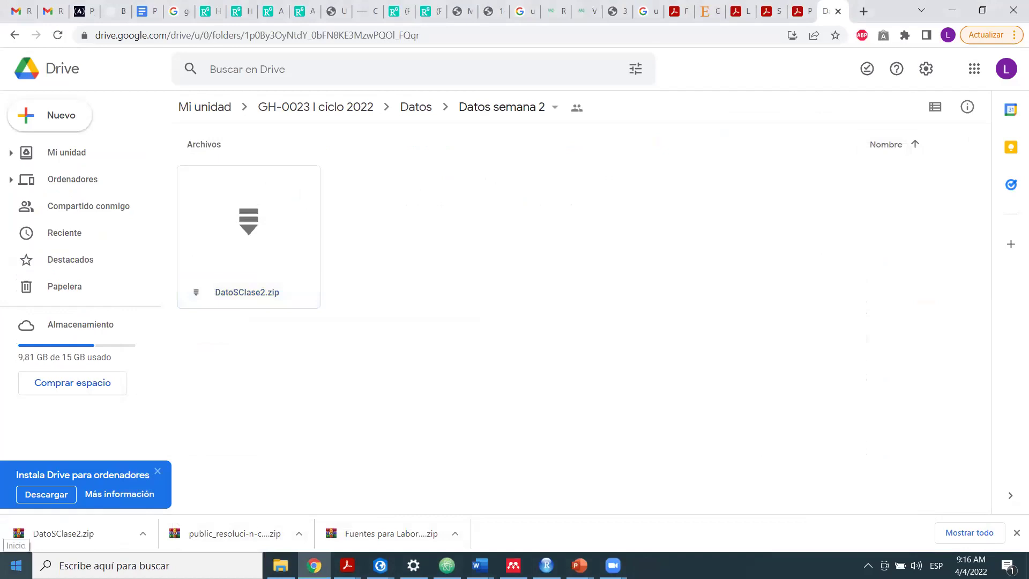
Launch QGIS Desktop 3.16.16 from the QGIS 3.16 program group.
{"action": "left_click", "coordinate": [16, 566]}
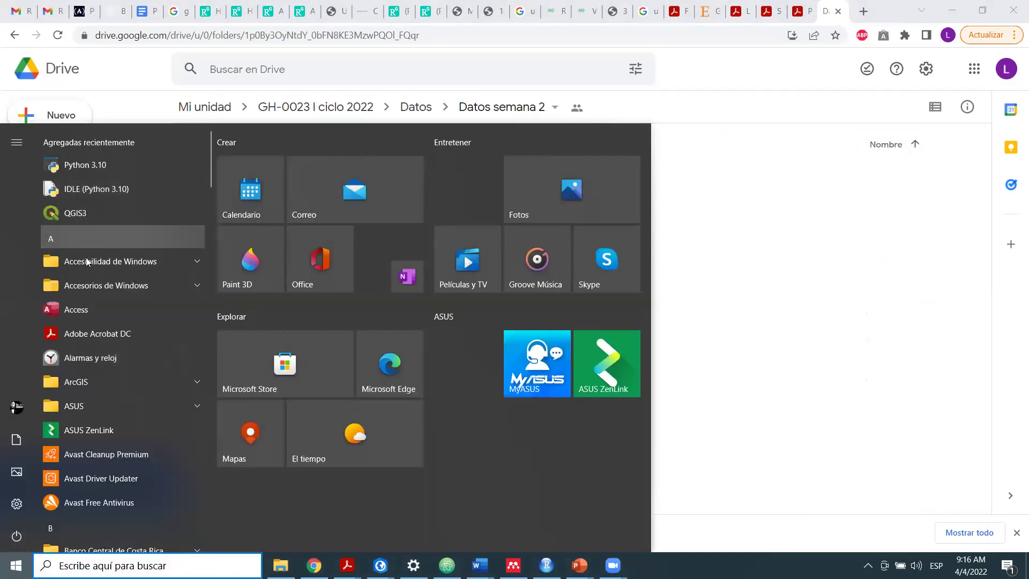
{"action": "scroll", "coordinate": [123, 348], "scroll_direction": "down", "scroll_amount": 15}
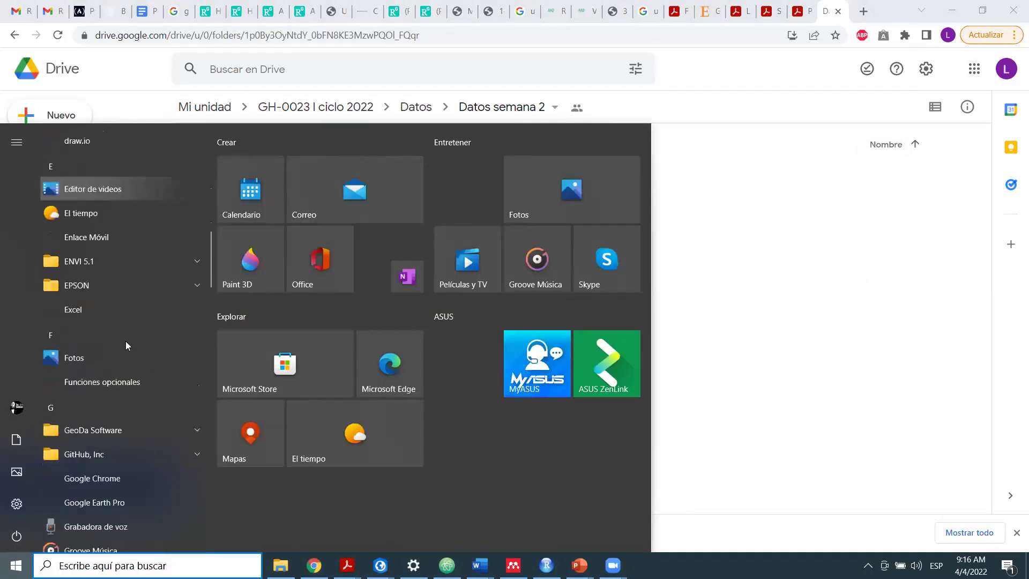
{"action": "scroll", "coordinate": [113, 385], "scroll_direction": "down", "scroll_amount": 10}
{"action": "scroll", "coordinate": [86, 309], "scroll_direction": "up", "scroll_amount": 3}
{"action": "left_click", "coordinate": [133, 318]}
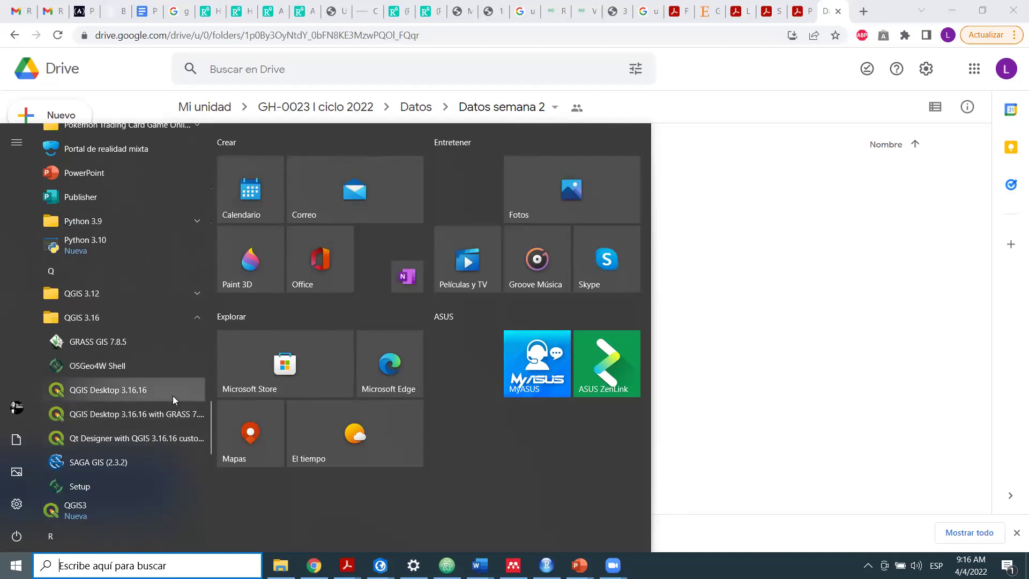
{"action": "left_click", "coordinate": [154, 392]}
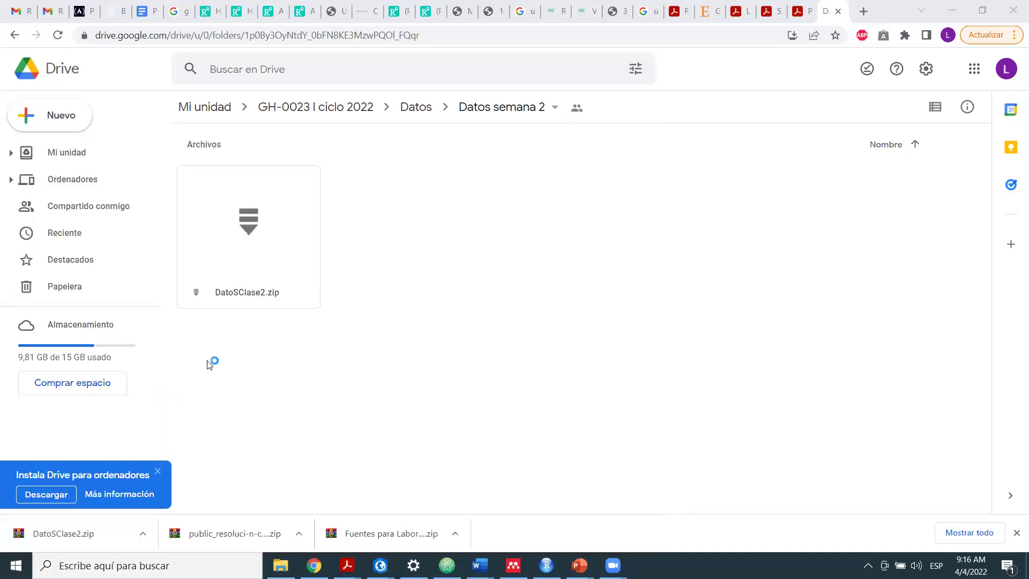
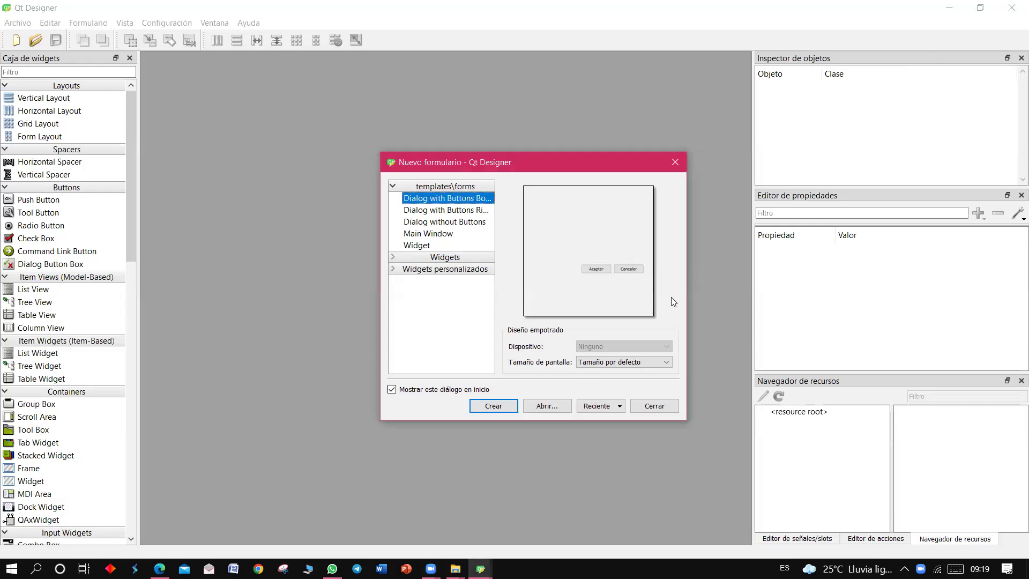
Dismiss the Nuevo formulario dialog in Qt Designer and close the extra Qt Designer window.
{"action": "left_click", "coordinate": [678, 162]}
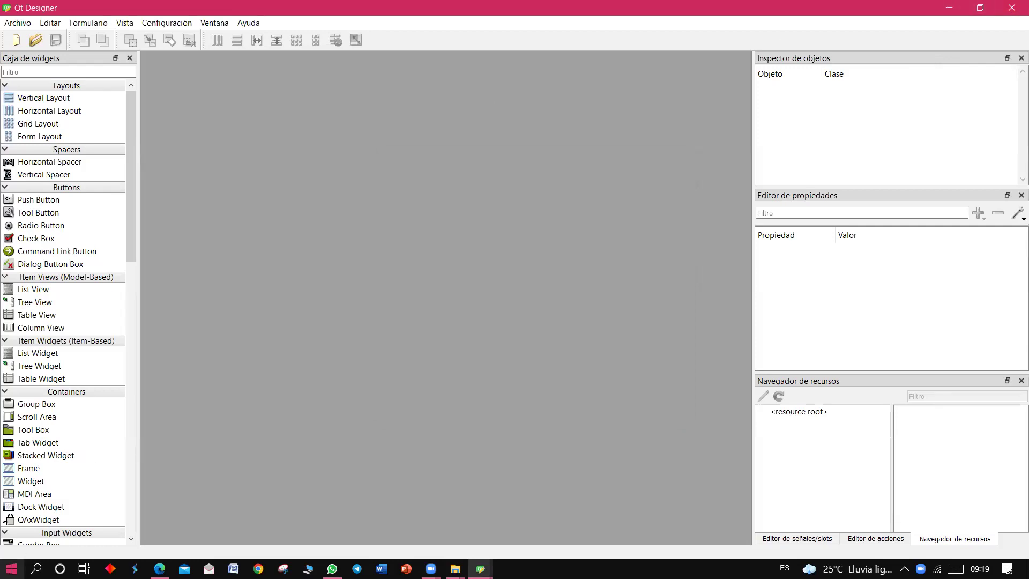
{"action": "left_click", "coordinate": [11, 567]}
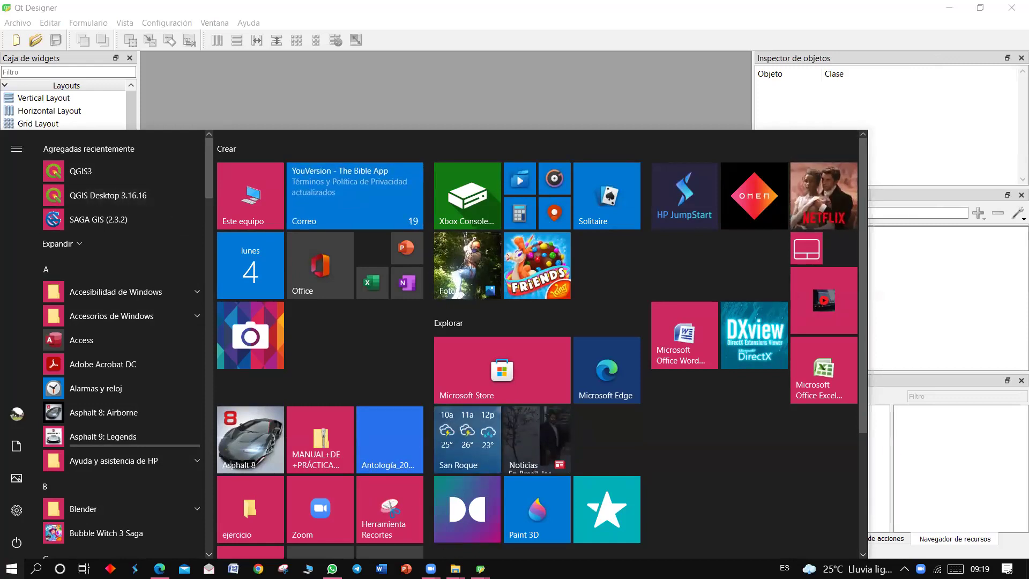
{"action": "mouse_move", "coordinate": [480, 569]}
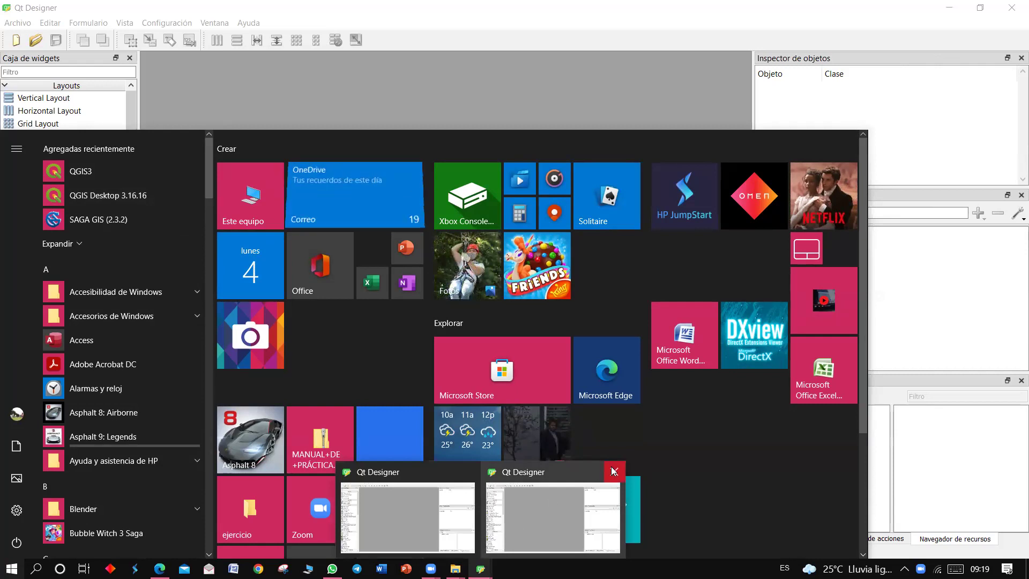
{"action": "left_click", "coordinate": [615, 470]}
{"action": "left_click", "coordinate": [540, 485]}
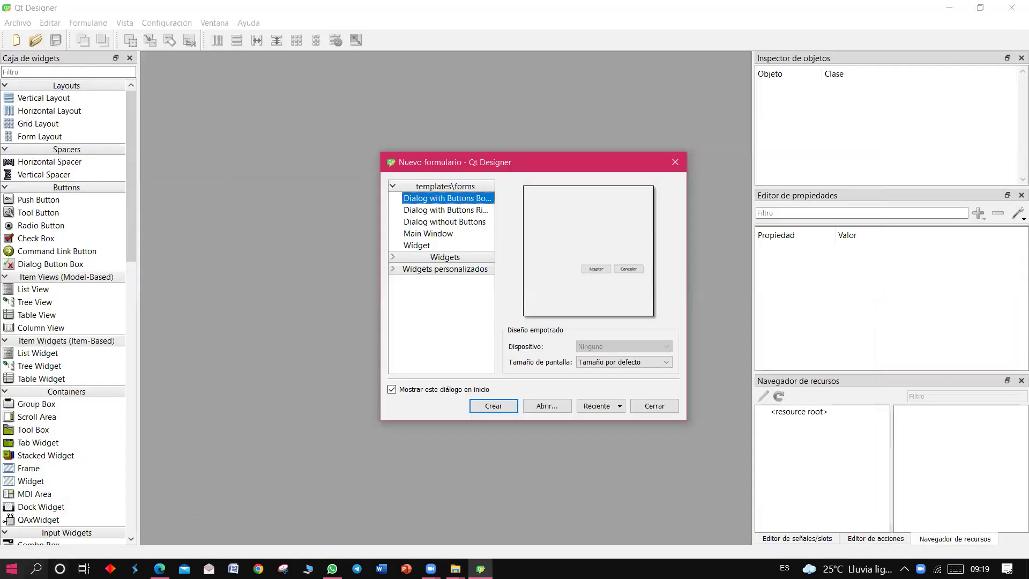
Launch QGIS Desktop 3.16.16 and dismiss the qgis.db database error to reach the start page.
{"action": "key", "text": "super"}
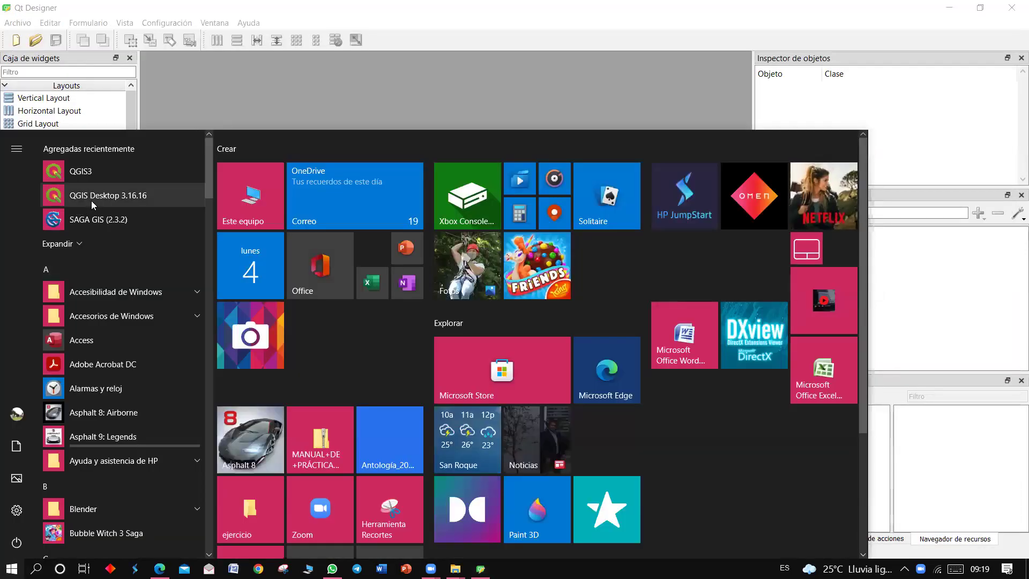
{"action": "left_click", "coordinate": [92, 202]}
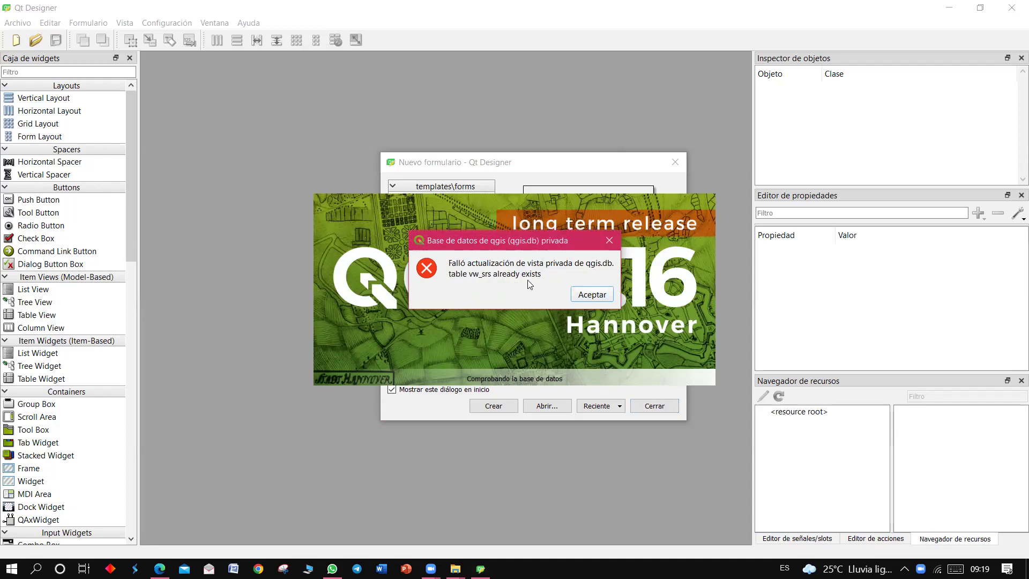
{"action": "left_click", "coordinate": [592, 294]}
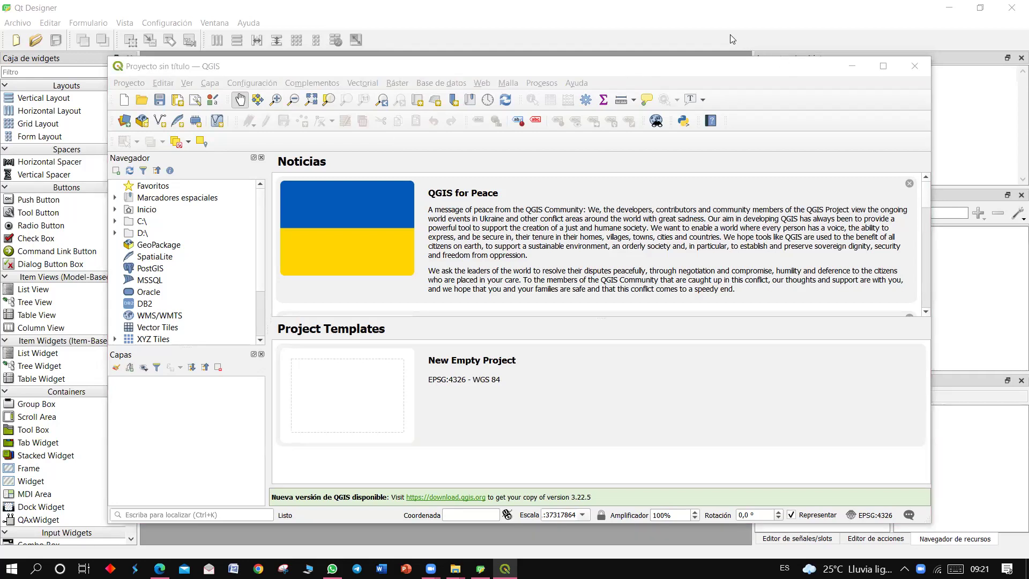
{"action": "left_click", "coordinate": [831, 83]}
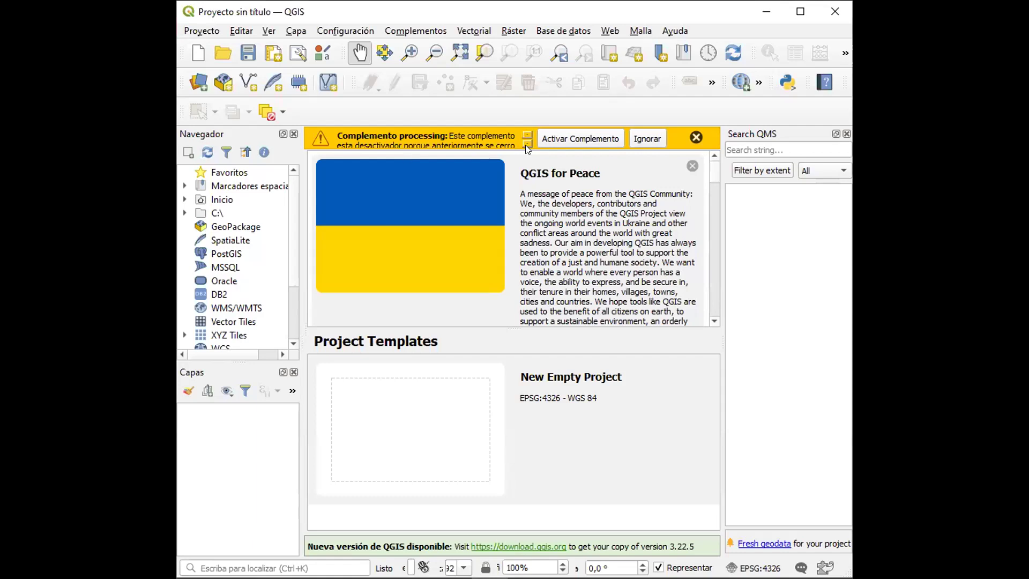
Maximize the QGIS window and examine the Noticias entries and the data sources listed in the Navegador.
{"action": "left_click", "coordinate": [526, 143]}
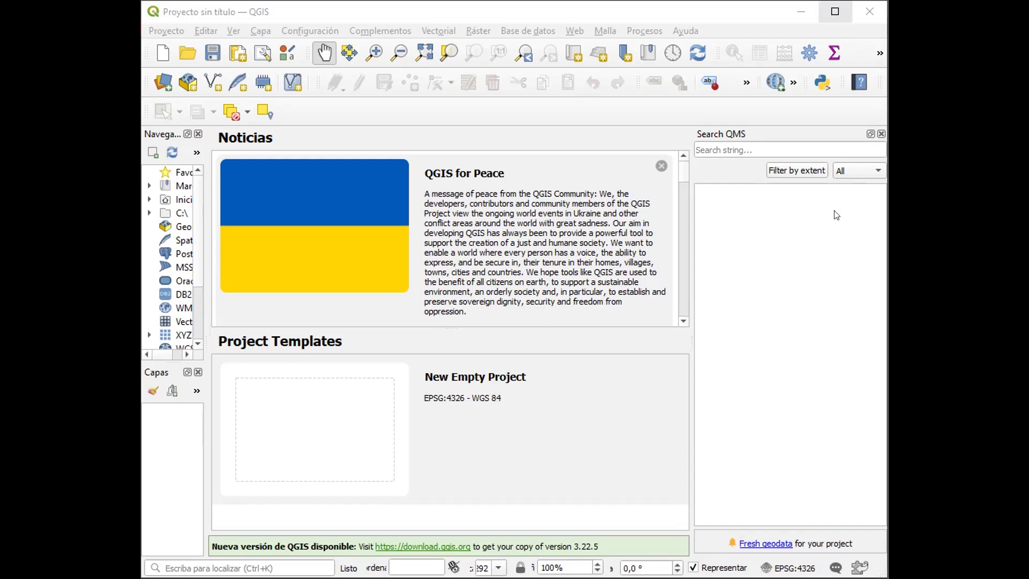
{"action": "left_click", "coordinate": [834, 12]}
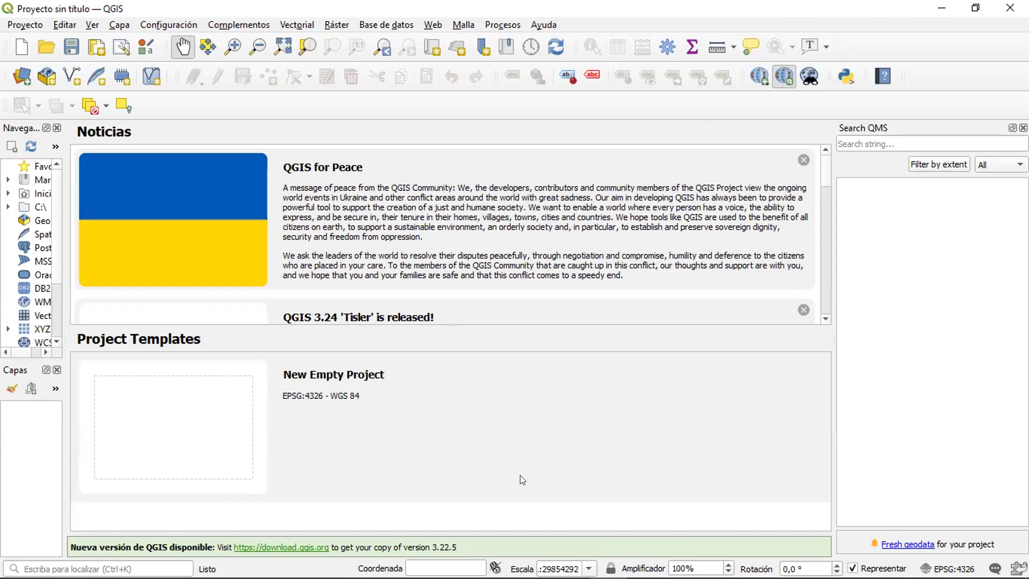
{"action": "left_click_drag", "start_coordinate": [825, 175], "coordinate": [823, 228]}
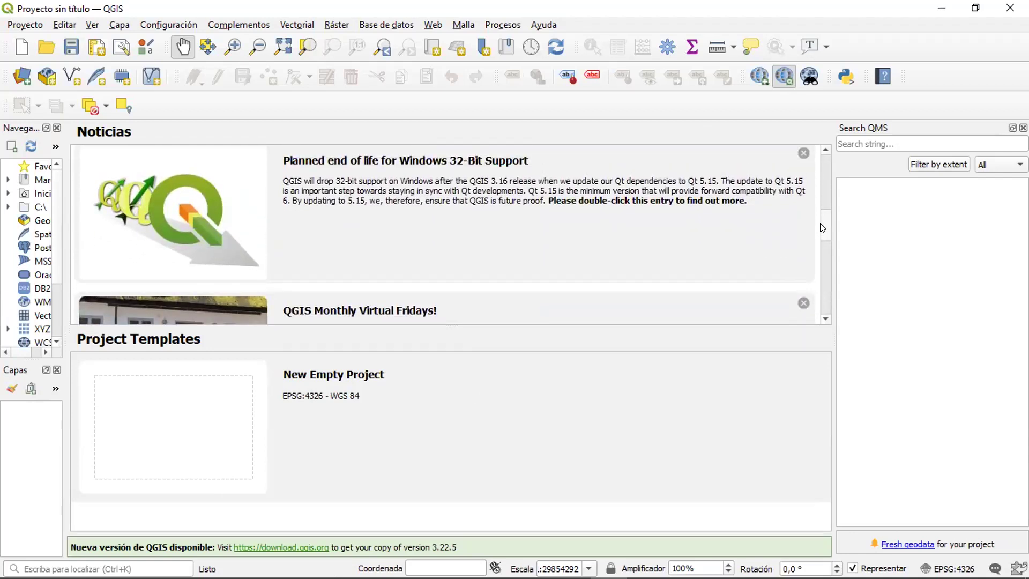
{"action": "left_click_drag", "start_coordinate": [822, 228], "coordinate": [826, 172]}
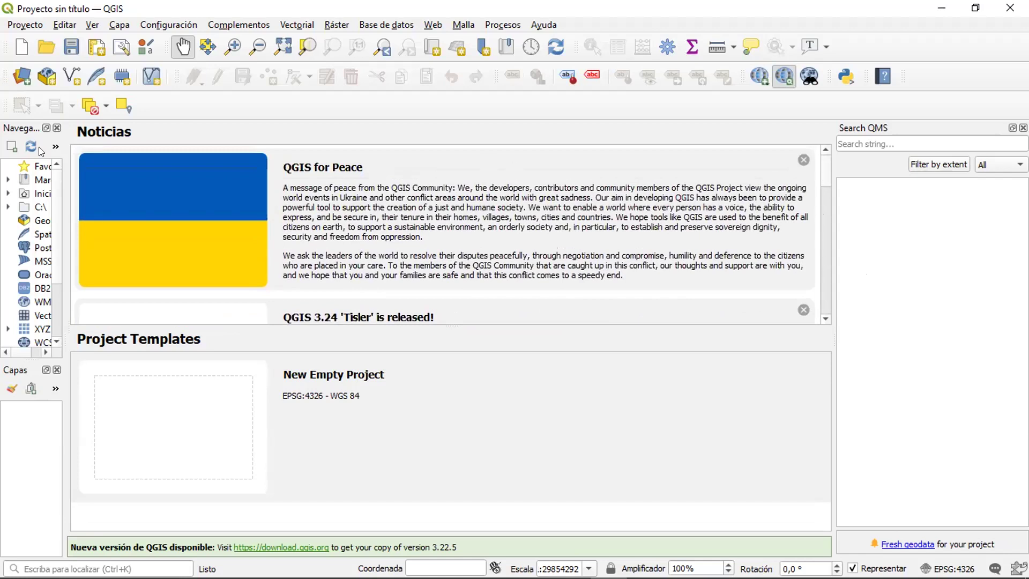
{"action": "scroll", "coordinate": [53, 209], "scroll_direction": "down", "scroll_amount": 1}
{"action": "scroll", "coordinate": [53, 210], "scroll_direction": "down", "scroll_amount": 1}
{"action": "scroll", "coordinate": [54, 217], "scroll_direction": "up", "scroll_amount": 3}
{"action": "left_click_drag", "start_coordinate": [23, 352], "coordinate": [28, 354]}
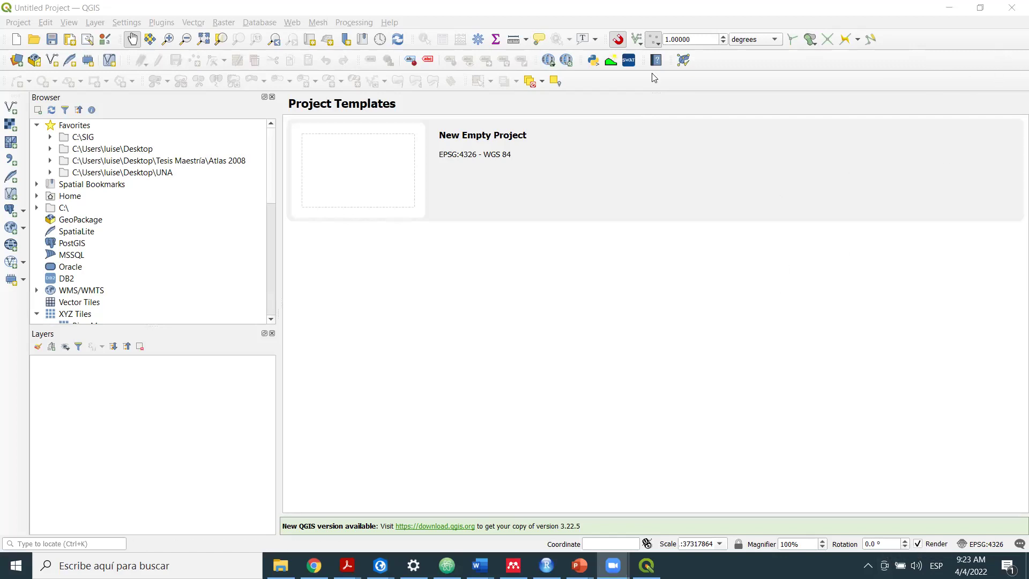
{"action": "mouse_move", "coordinate": [994, 68]}
{"action": "left_mouse_down"}
{"action": "mouse_move", "coordinate": [907, 577]}
{"action": "mouse_move", "coordinate": [1006, 552]}
{"action": "left_mouse_up"}
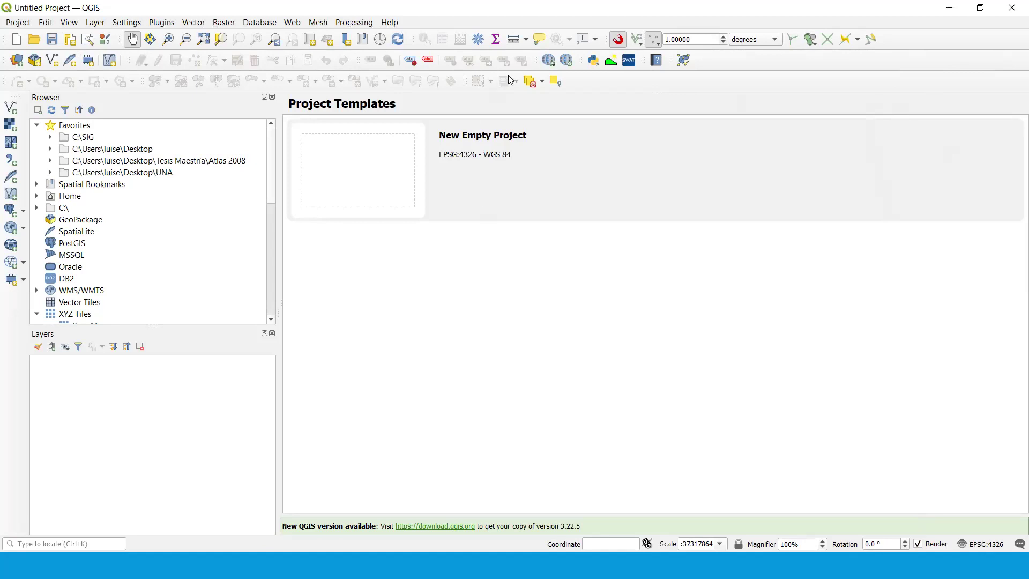
{"action": "mouse_move", "coordinate": [849, 248]}
{"action": "left_mouse_down"}
{"action": "mouse_move", "coordinate": [657, 482]}
{"action": "mouse_move", "coordinate": [907, 374]}
{"action": "mouse_move", "coordinate": [863, 271]}
{"action": "left_mouse_up"}
{"action": "left_click_drag", "start_coordinate": [833, 225], "coordinate": [820, 225]}
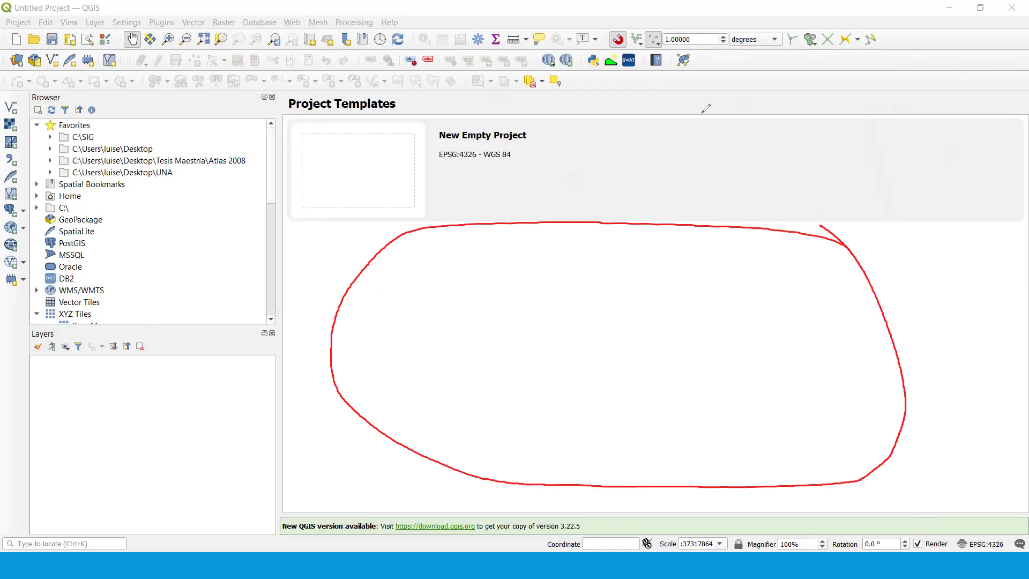
{"action": "key", "text": "e"}
{"action": "left_click", "coordinate": [239, 365]}
{"action": "mouse_move", "coordinate": [202, 361]}
{"action": "left_mouse_down"}
{"action": "mouse_move", "coordinate": [69, 360]}
{"action": "mouse_move", "coordinate": [39, 432]}
{"action": "mouse_move", "coordinate": [41, 493]}
{"action": "mouse_move", "coordinate": [63, 522]}
{"action": "left_mouse_up"}
{"action": "mouse_move", "coordinate": [147, 534]}
{"action": "left_mouse_down"}
{"action": "mouse_move", "coordinate": [226, 534]}
{"action": "mouse_move", "coordinate": [239, 502]}
{"action": "mouse_move", "coordinate": [228, 365]}
{"action": "left_mouse_up"}
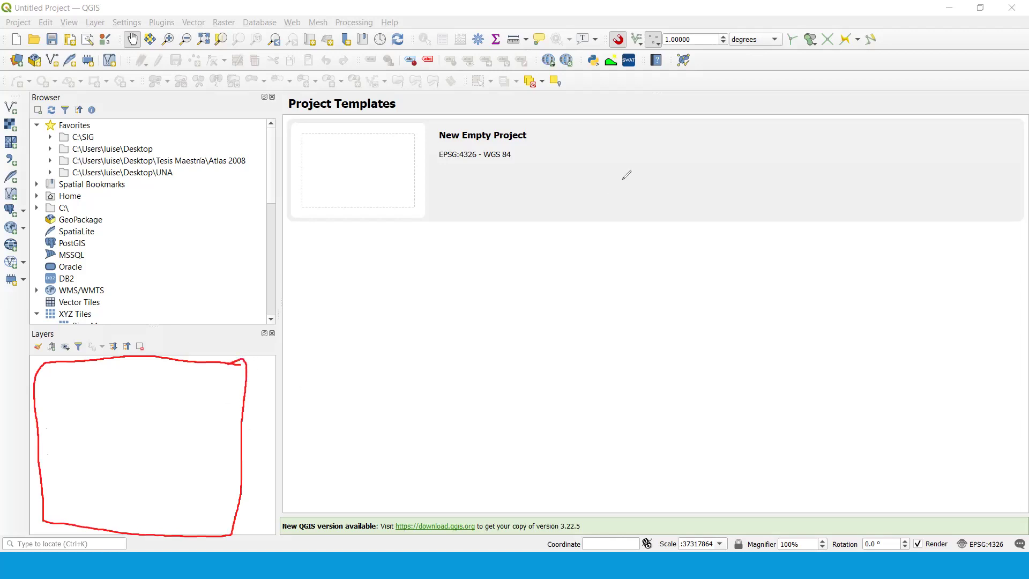
{"action": "left_click_drag", "start_coordinate": [36, 119], "coordinate": [32, 149]}
{"action": "mouse_move", "coordinate": [32, 188]}
{"action": "left_mouse_down"}
{"action": "mouse_move", "coordinate": [38, 318]}
{"action": "mouse_move", "coordinate": [232, 318]}
{"action": "mouse_move", "coordinate": [262, 256]}
{"action": "mouse_move", "coordinate": [263, 199]}
{"action": "mouse_move", "coordinate": [117, 115]}
{"action": "mouse_move", "coordinate": [19, 122]}
{"action": "left_mouse_up"}
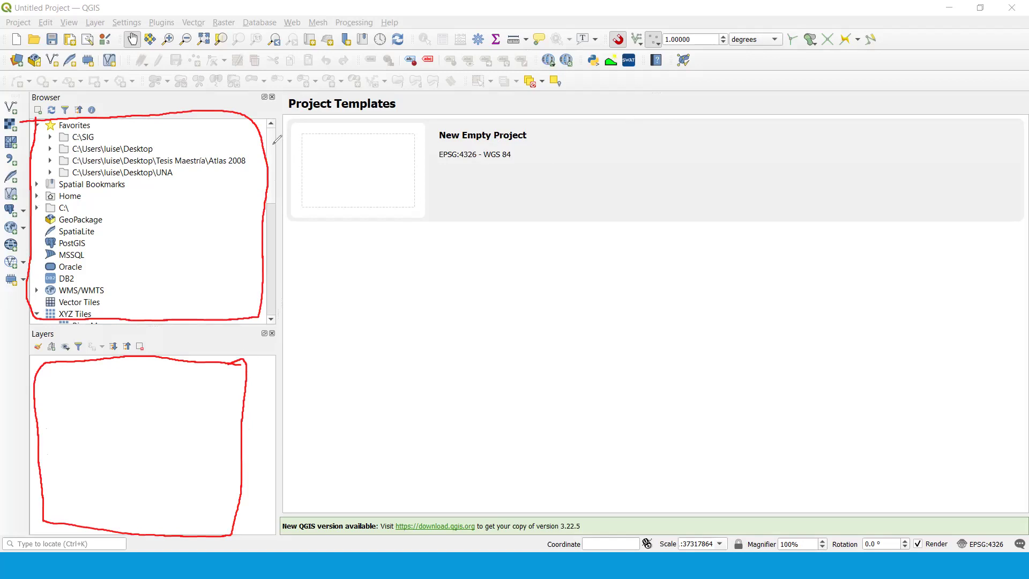
Browse the Browser panel's data sources down to the WFS / OGC API - Features group and display its connections.
{"action": "left_click_drag", "start_coordinate": [273, 185], "coordinate": [275, 223]}
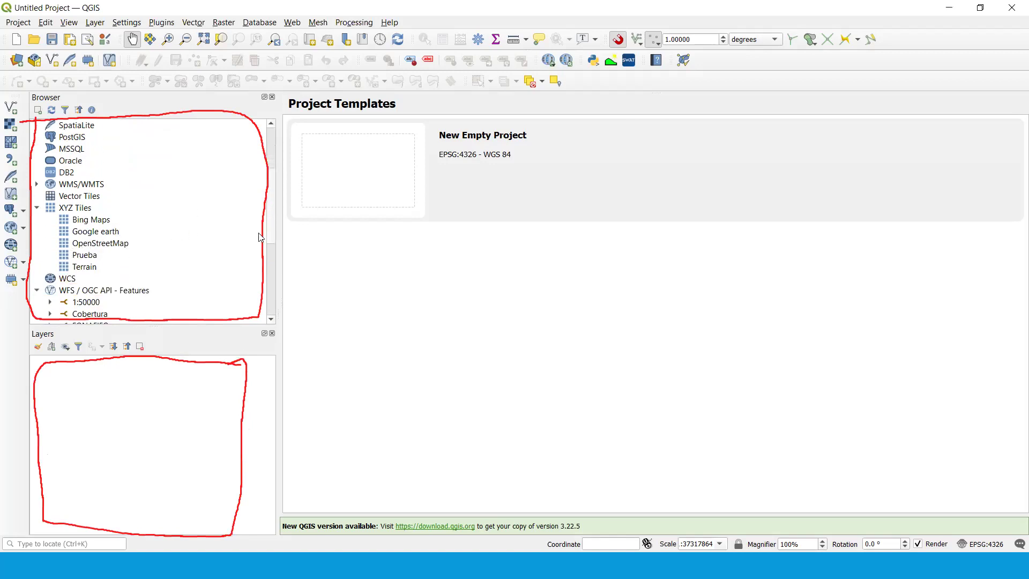
{"action": "scroll", "coordinate": [268, 238], "scroll_direction": "down", "scroll_amount": 1}
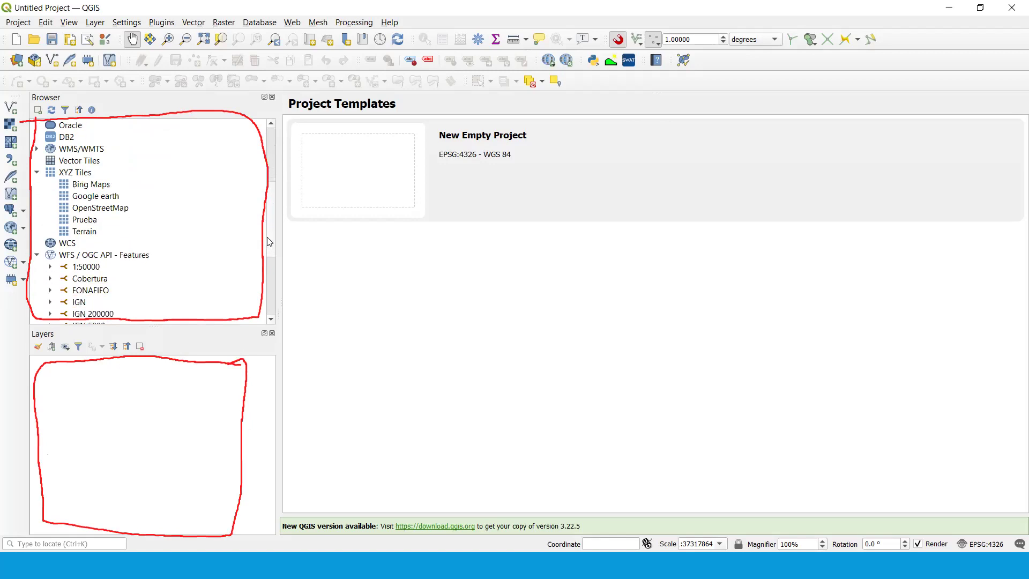
{"action": "scroll", "coordinate": [268, 241], "scroll_direction": "down", "scroll_amount": 1}
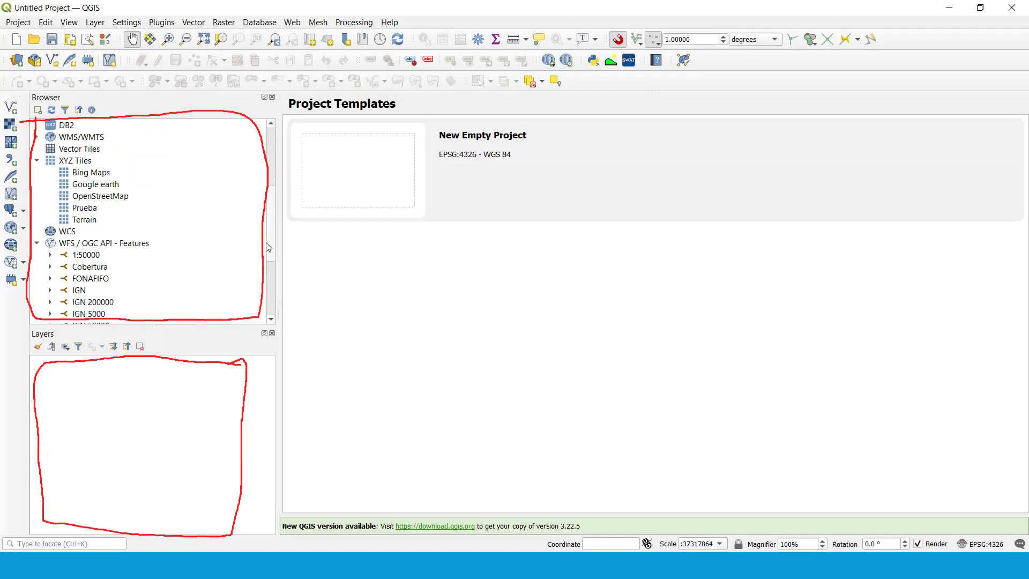
{"action": "left_click", "coordinate": [37, 243]}
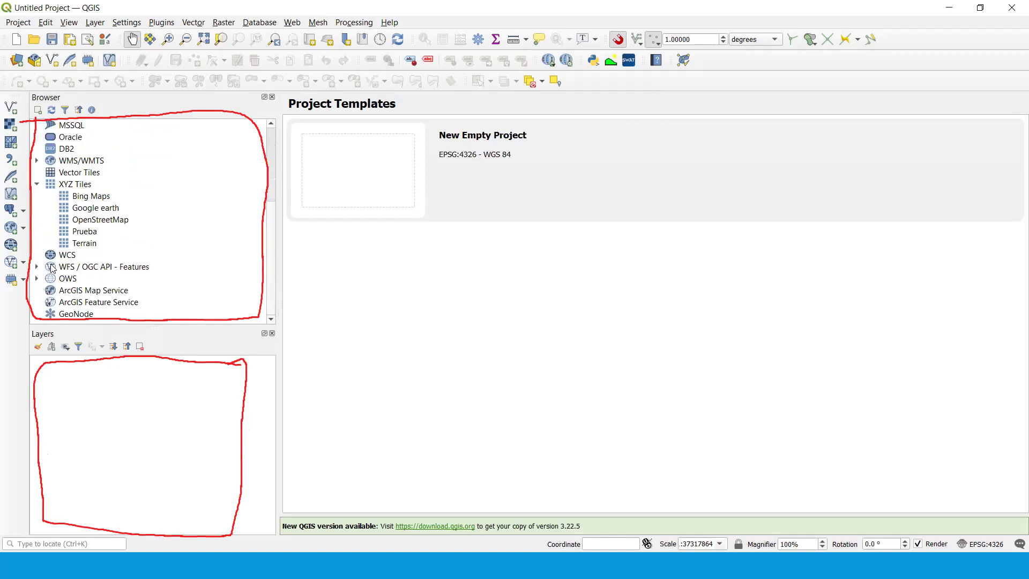
{"action": "double_click", "coordinate": [40, 269]}
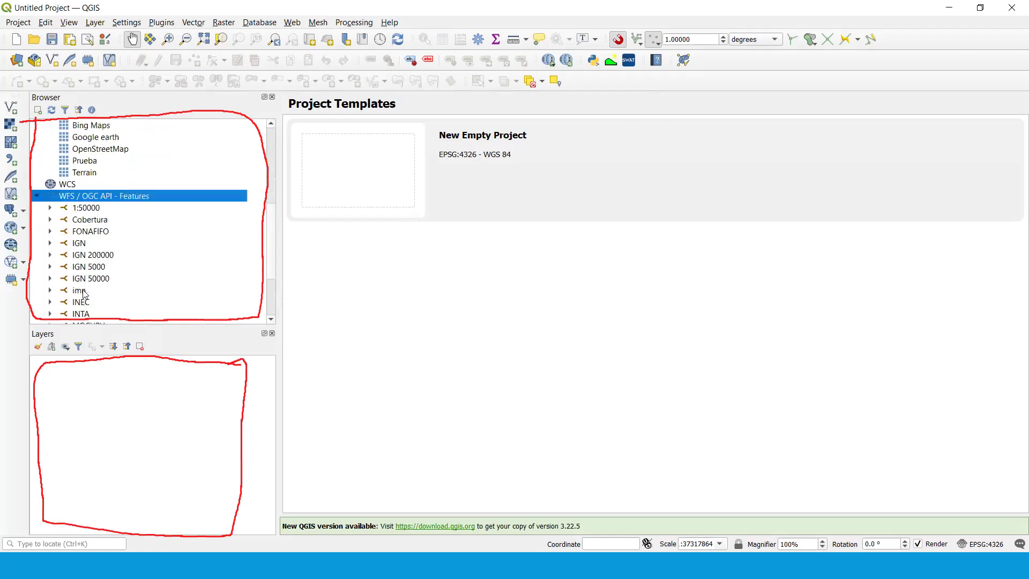
{"action": "scroll", "coordinate": [151, 235], "scroll_direction": "down", "scroll_amount": 2}
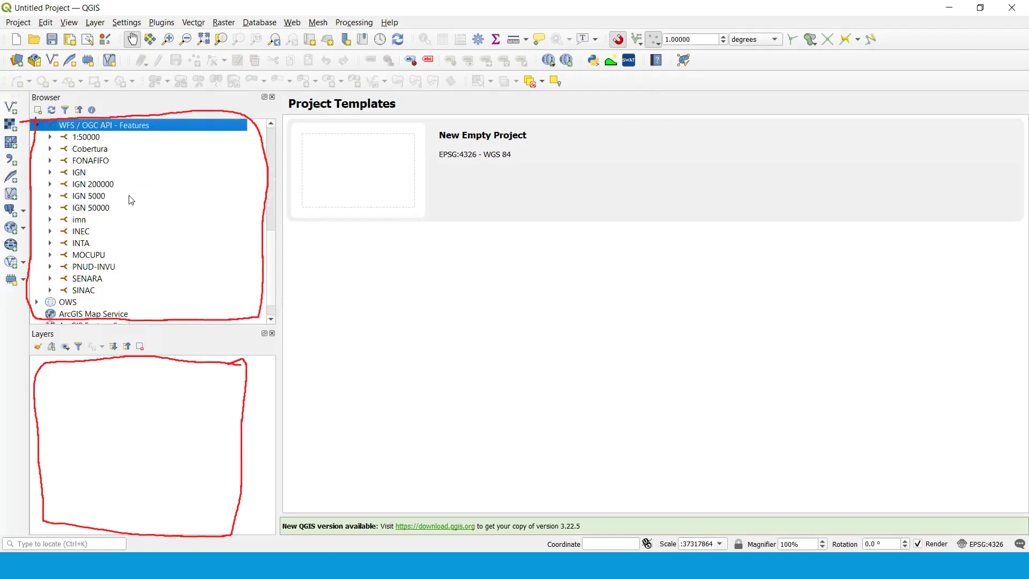
Go through the WFS / OGC API - Features connections one by one, from 1:50000 to imn.
{"action": "left_click", "coordinate": [96, 138]}
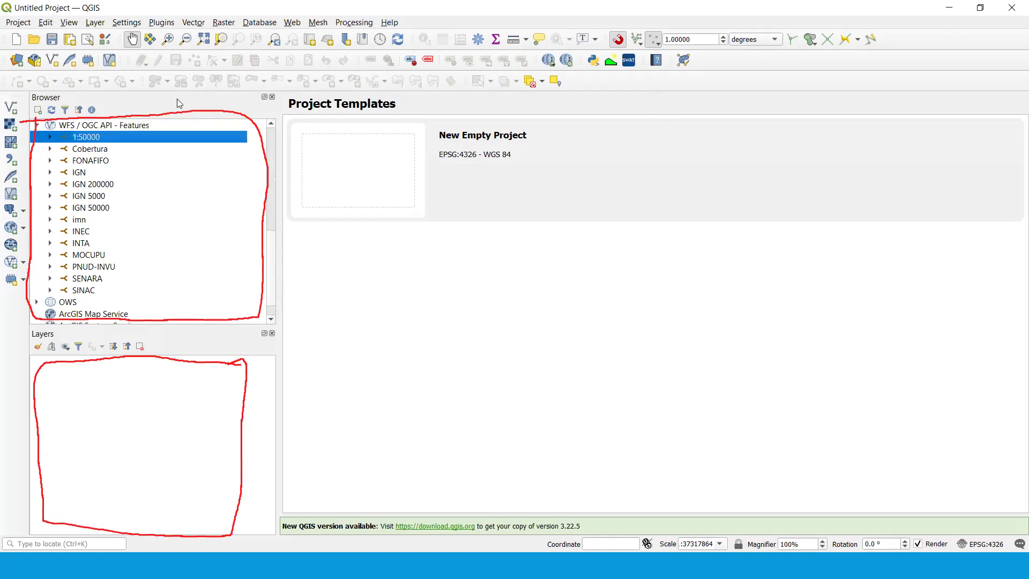
{"action": "left_click", "coordinate": [114, 149]}
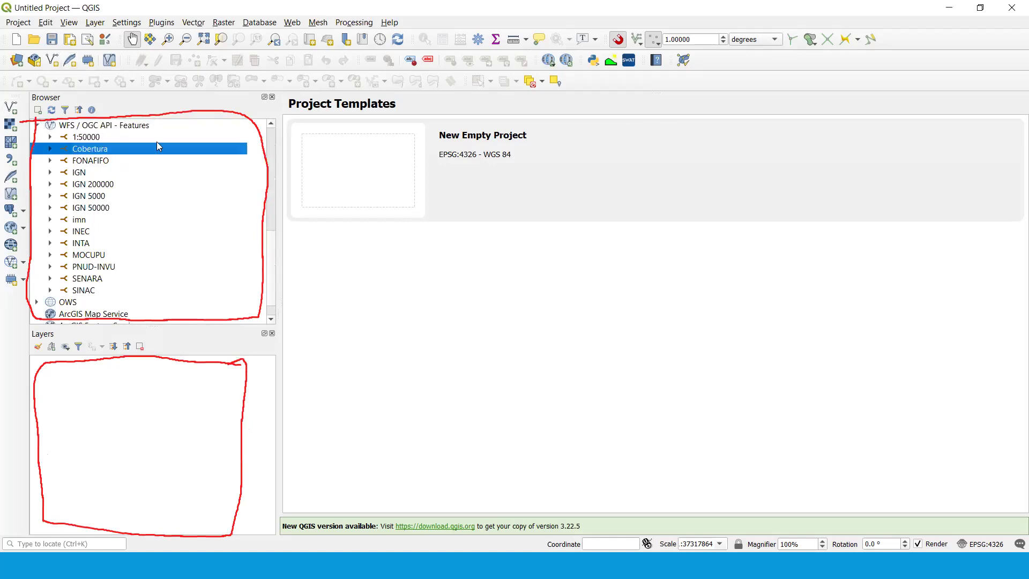
{"action": "left_click", "coordinate": [107, 162]}
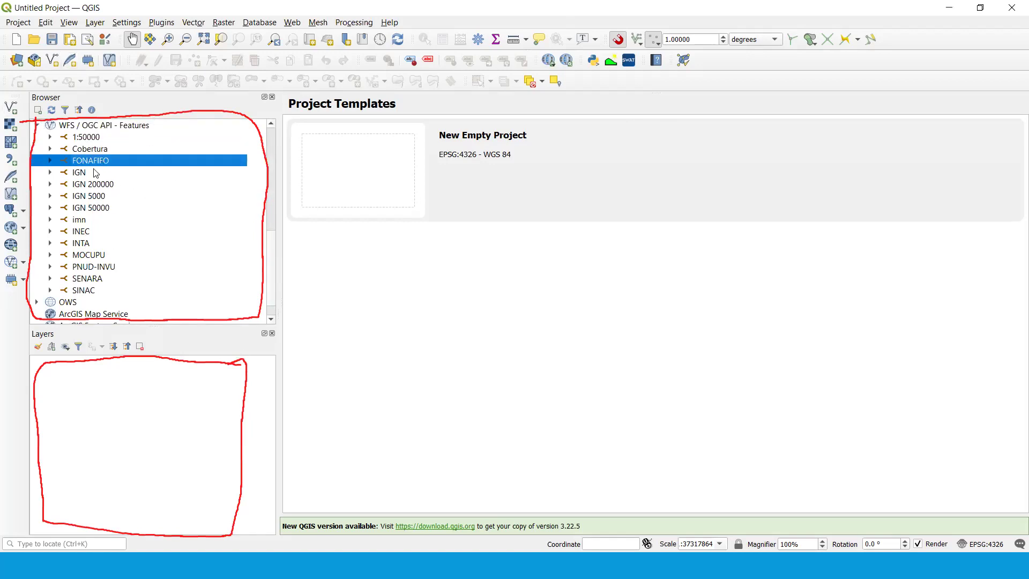
{"action": "left_click", "coordinate": [96, 173]}
{"action": "left_click", "coordinate": [107, 185]}
{"action": "left_click", "coordinate": [110, 196]}
{"action": "left_click", "coordinate": [110, 209]}
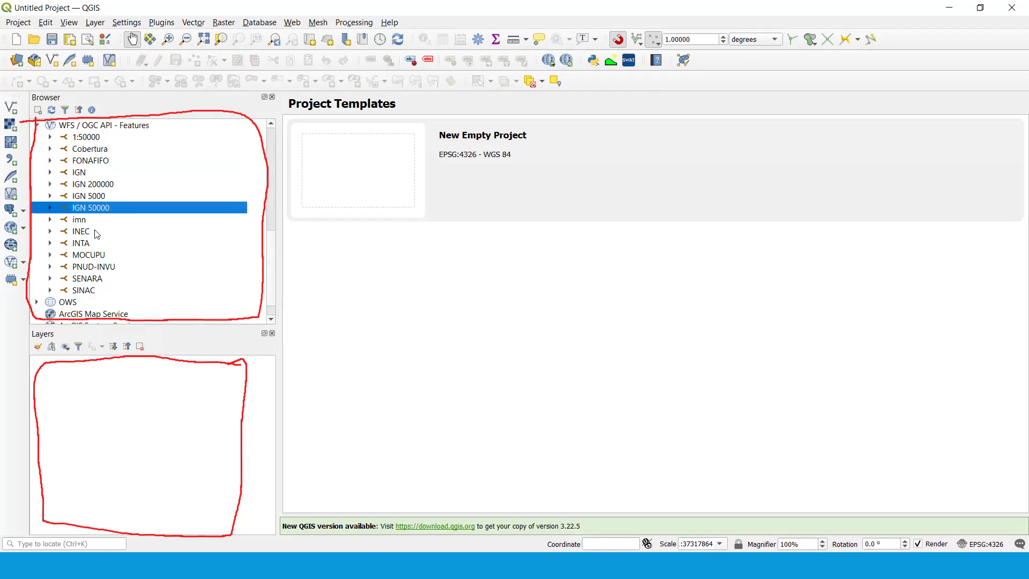
{"action": "left_click", "coordinate": [105, 221]}
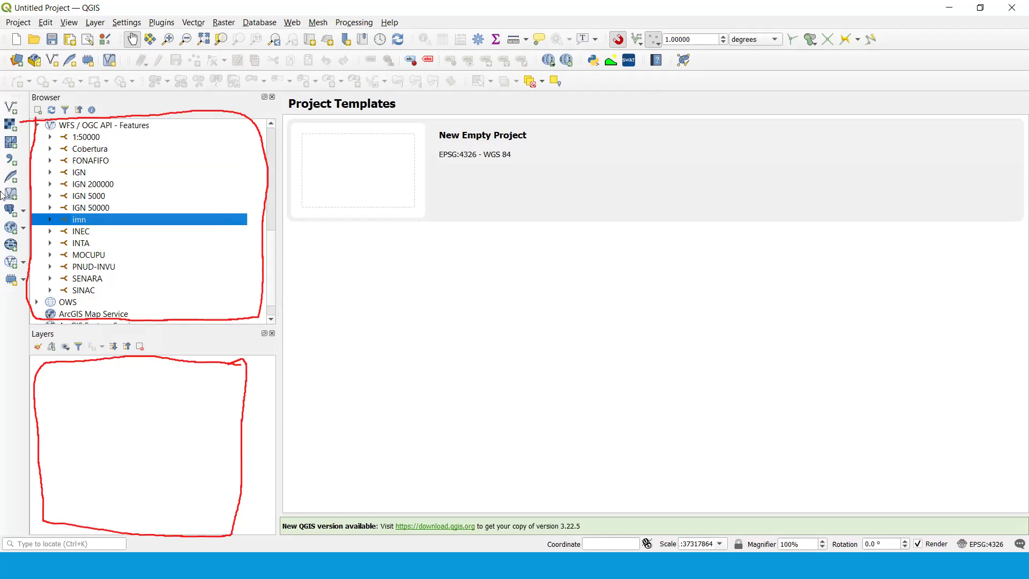
Check the OWS group in the Browser panel and collapse both it and the WFS / OGC API - Features group.
{"action": "scroll", "coordinate": [194, 216], "scroll_direction": "down", "scroll_amount": 1}
{"action": "left_click", "coordinate": [37, 278]}
{"action": "scroll", "coordinate": [54, 265], "scroll_direction": "up", "scroll_amount": 2}
{"action": "scroll", "coordinate": [69, 217], "scroll_direction": "up", "scroll_amount": 2}
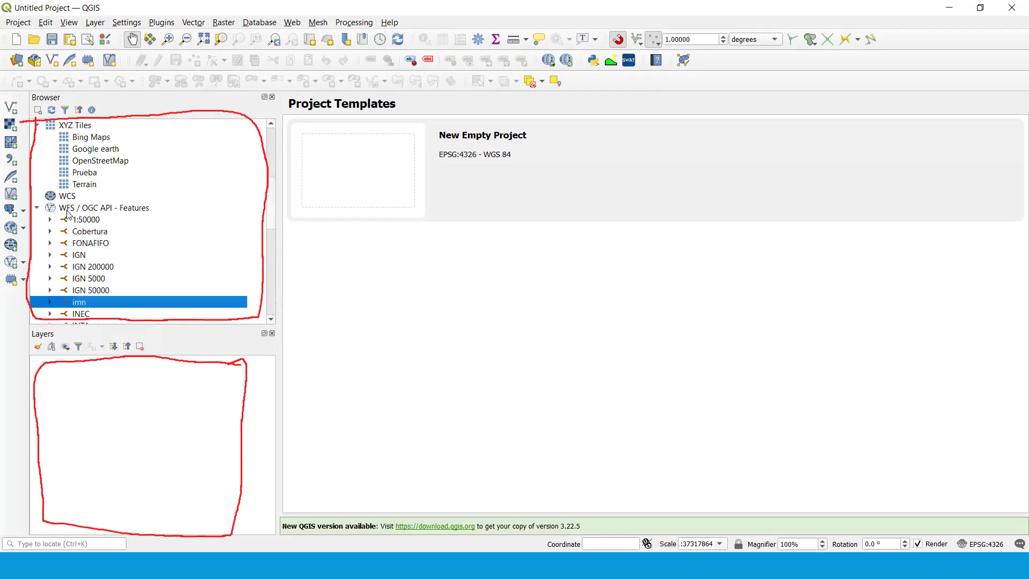
{"action": "left_click", "coordinate": [37, 208]}
{"action": "left_click", "coordinate": [37, 220]}
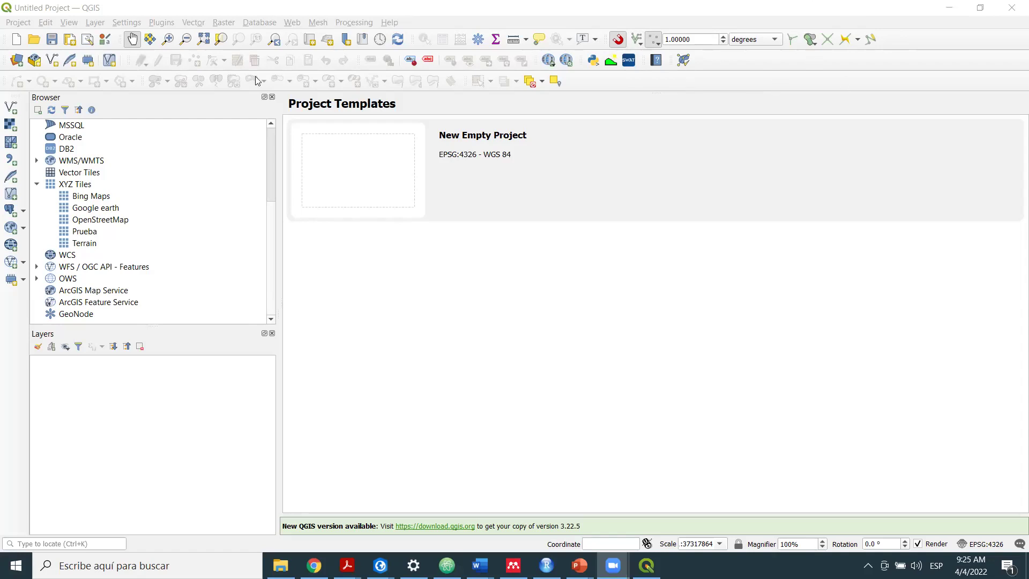
{"action": "right_click", "coordinate": [898, 44]}
{"action": "left_click", "coordinate": [548, 7]}
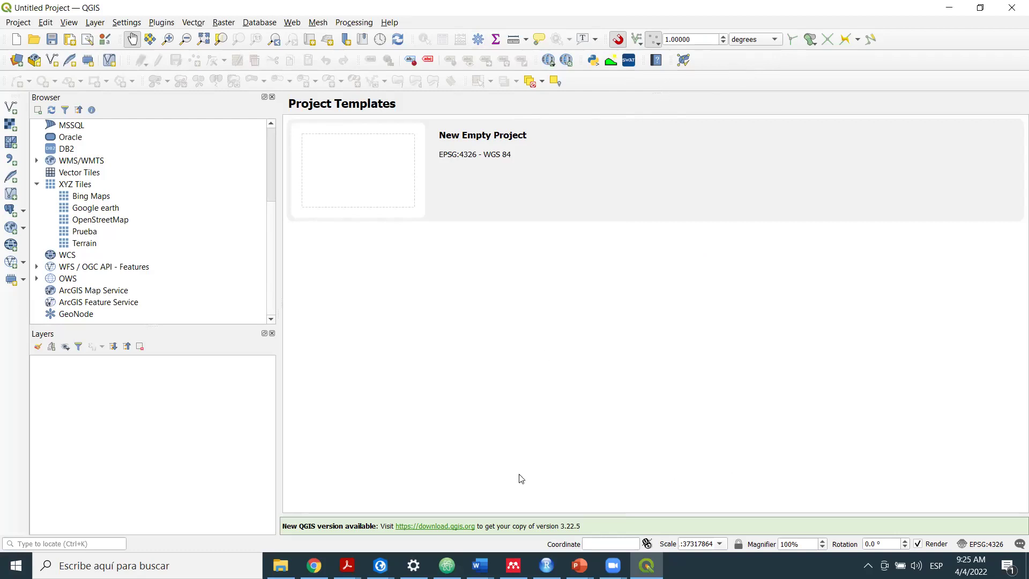
{"action": "key", "text": "ctrl+2"}
{"action": "mouse_move", "coordinate": [981, 52]}
{"action": "left_mouse_down"}
{"action": "mouse_move", "coordinate": [796, 66]}
{"action": "mouse_move", "coordinate": [829, 84]}
{"action": "mouse_move", "coordinate": [1003, 75]}
{"action": "mouse_move", "coordinate": [979, 53]}
{"action": "left_mouse_up"}
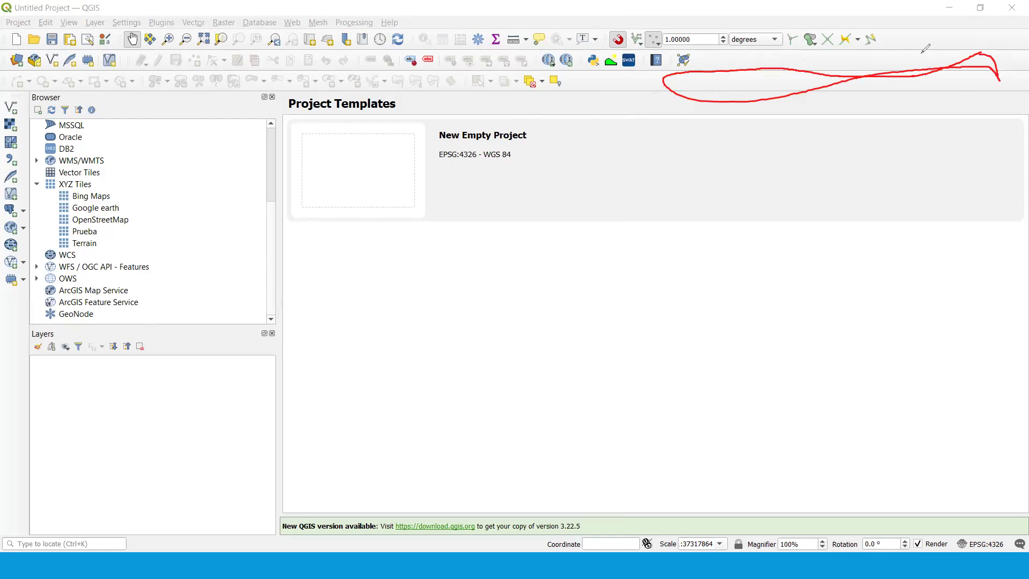
{"action": "key", "text": "e"}
{"action": "mouse_move", "coordinate": [897, 40]}
{"action": "left_mouse_down"}
{"action": "mouse_move", "coordinate": [1008, 64]}
{"action": "mouse_move", "coordinate": [958, 90]}
{"action": "mouse_move", "coordinate": [726, 95]}
{"action": "left_mouse_up"}
{"action": "mouse_move", "coordinate": [792, 92]}
{"action": "left_mouse_down"}
{"action": "mouse_move", "coordinate": [683, 71]}
{"action": "mouse_move", "coordinate": [779, 49]}
{"action": "mouse_move", "coordinate": [894, 40]}
{"action": "left_mouse_up"}
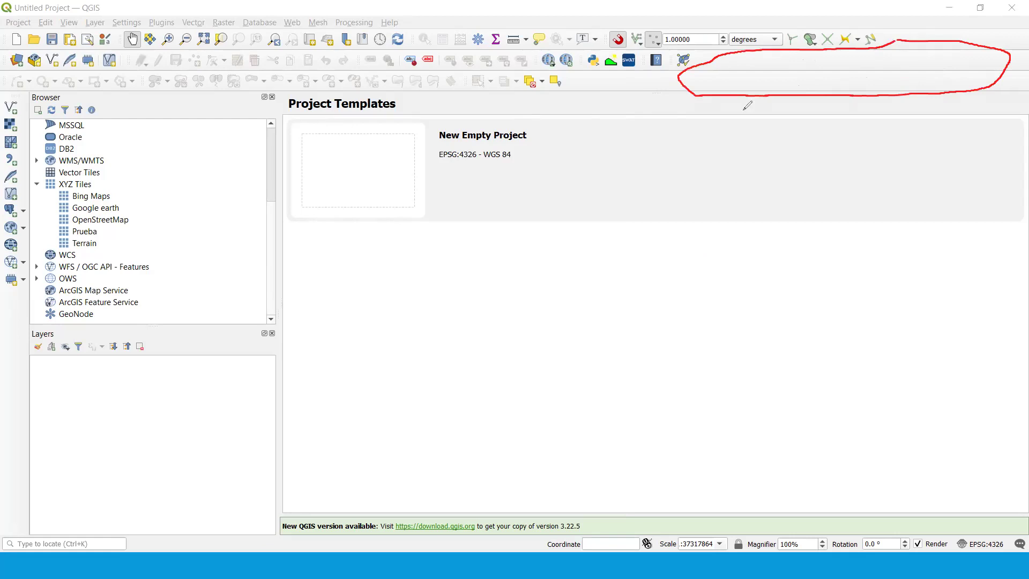
Hide the Digitizing Toolbar and the DigitizingTools toolbar.
{"action": "right_click", "coordinate": [771, 67]}
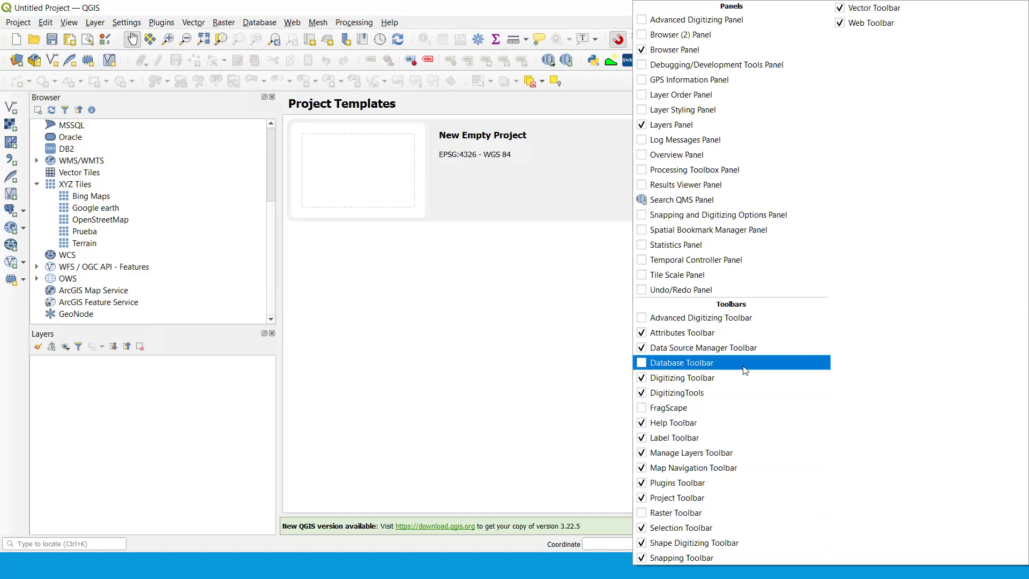
{"action": "left_click", "coordinate": [641, 378]}
{"action": "right_click", "coordinate": [527, 59]}
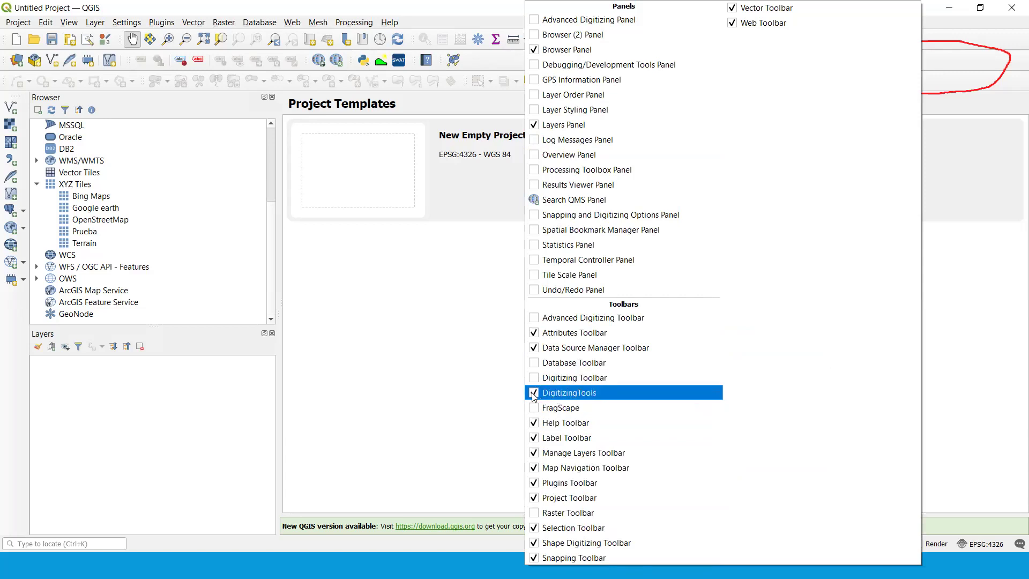
{"action": "left_click", "coordinate": [533, 394]}
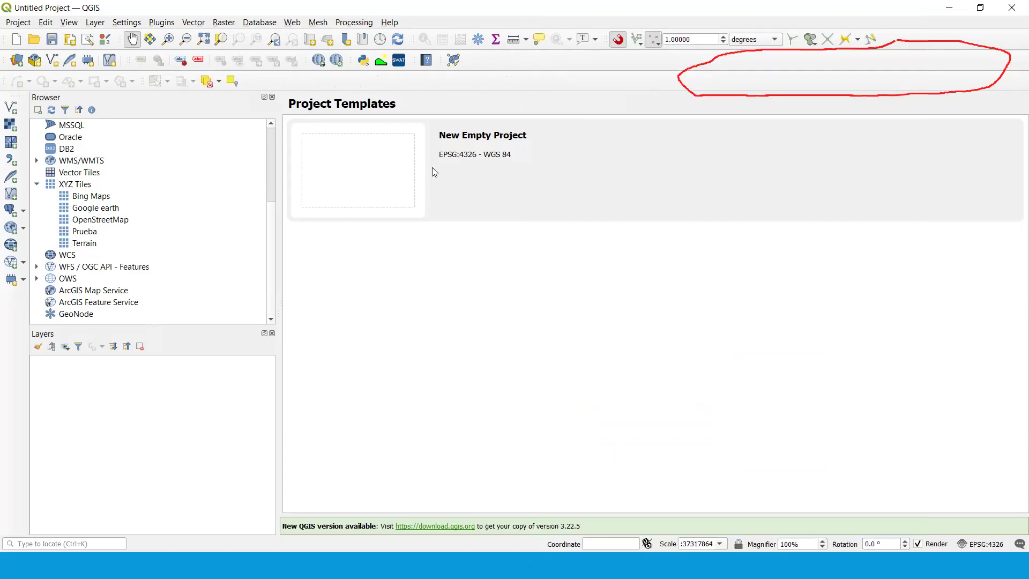
Show the Digitizing Toolbar and the DigitizingTools toolbar again.
{"action": "right_click", "coordinate": [548, 177]}
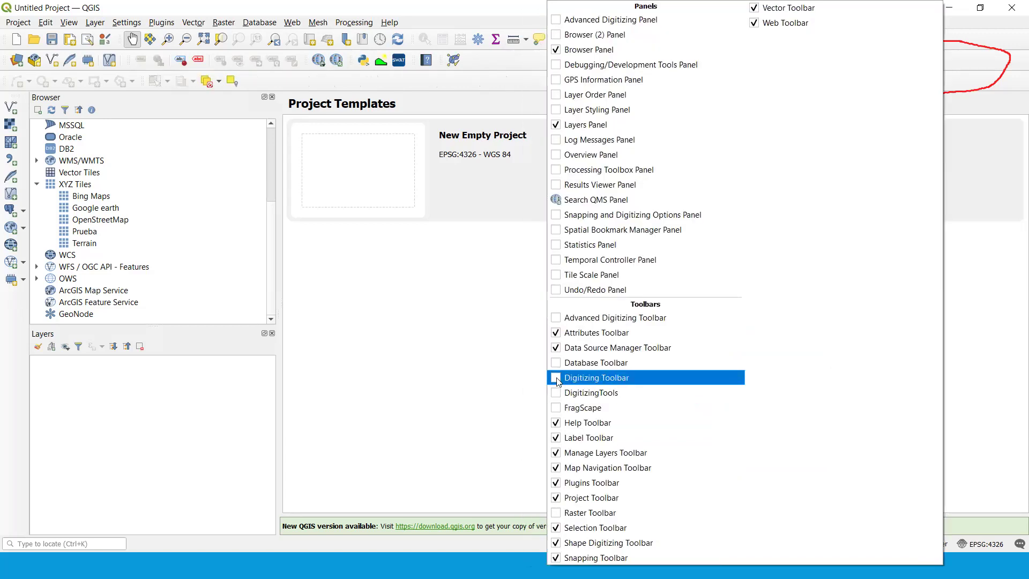
{"action": "key", "text": "Return"}
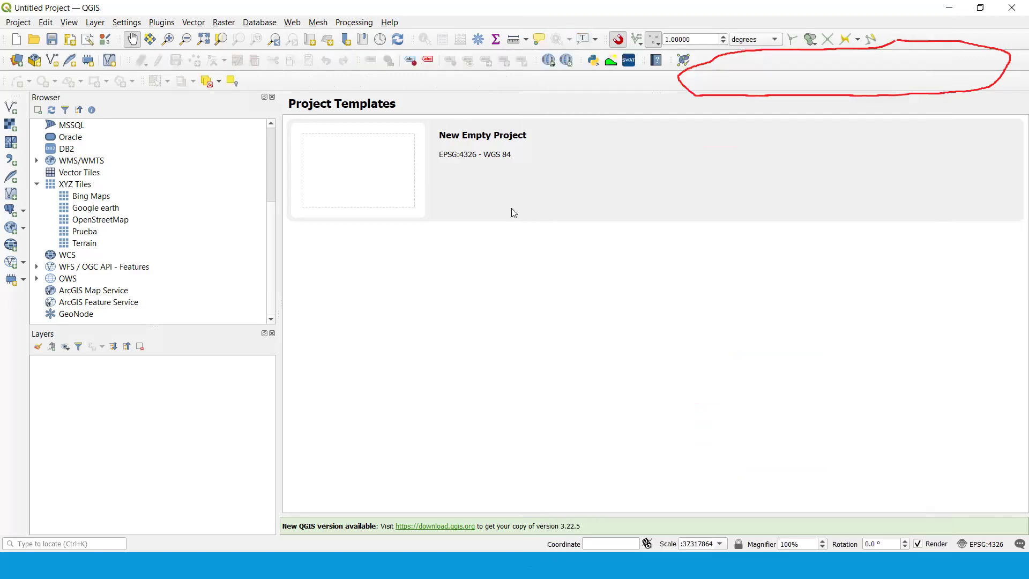
{"action": "right_click", "coordinate": [488, 215]}
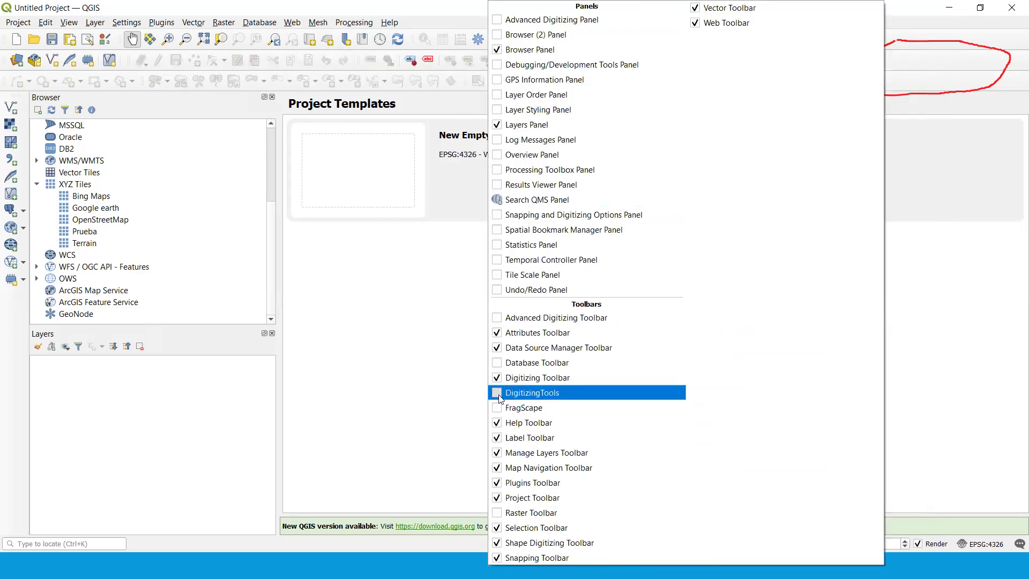
{"action": "left_click", "coordinate": [499, 396]}
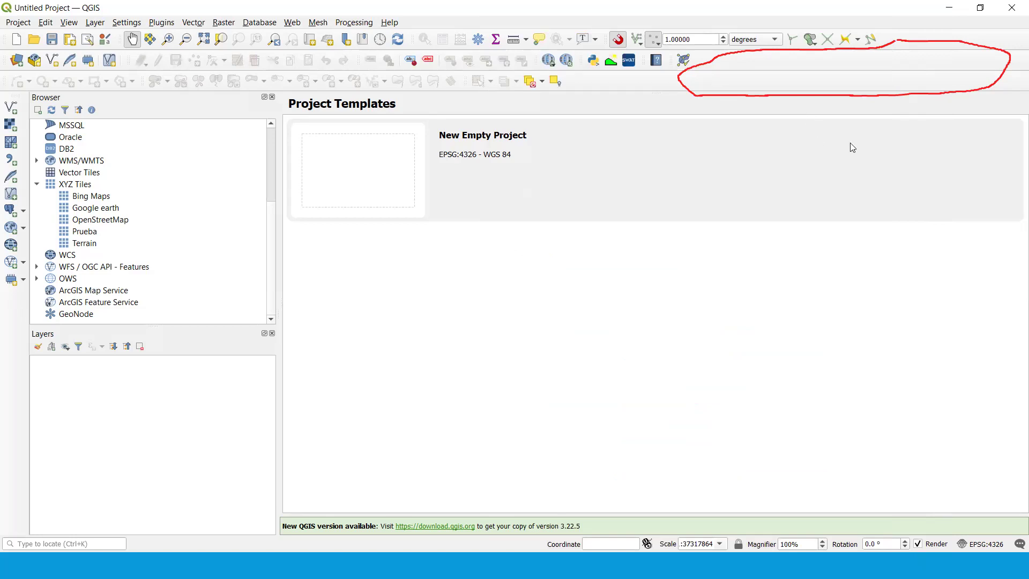
Review the list of panels and toolbars, and briefly open and close the Statistics panel.
{"action": "right_click", "coordinate": [757, 63]}
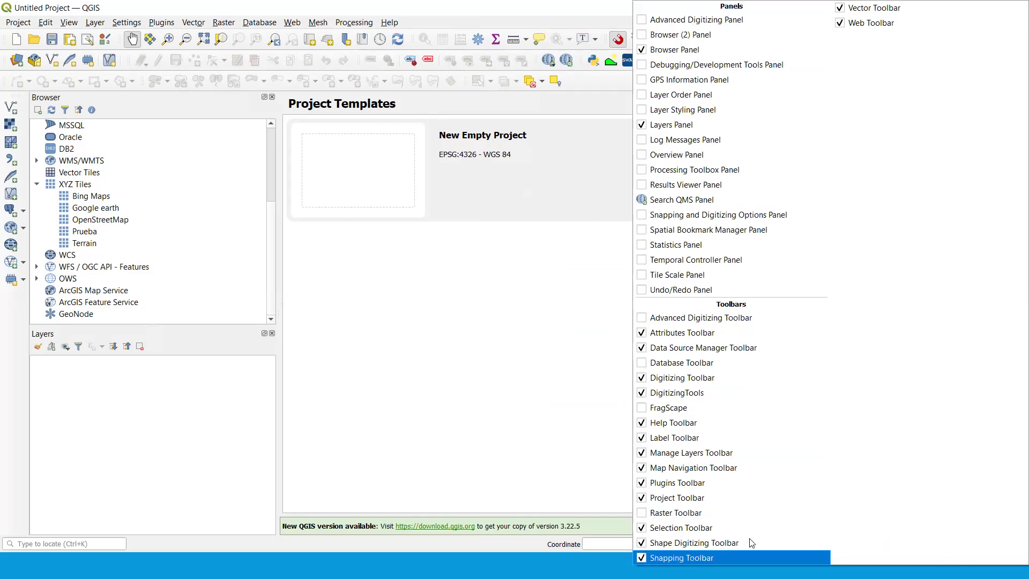
{"action": "left_click", "coordinate": [479, 9]}
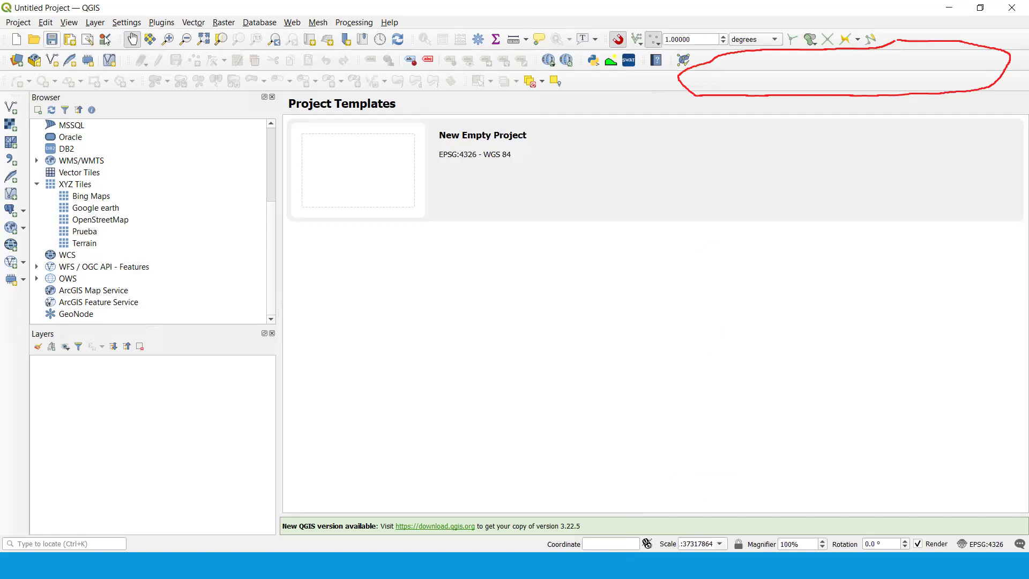
{"action": "left_click", "coordinate": [496, 39]}
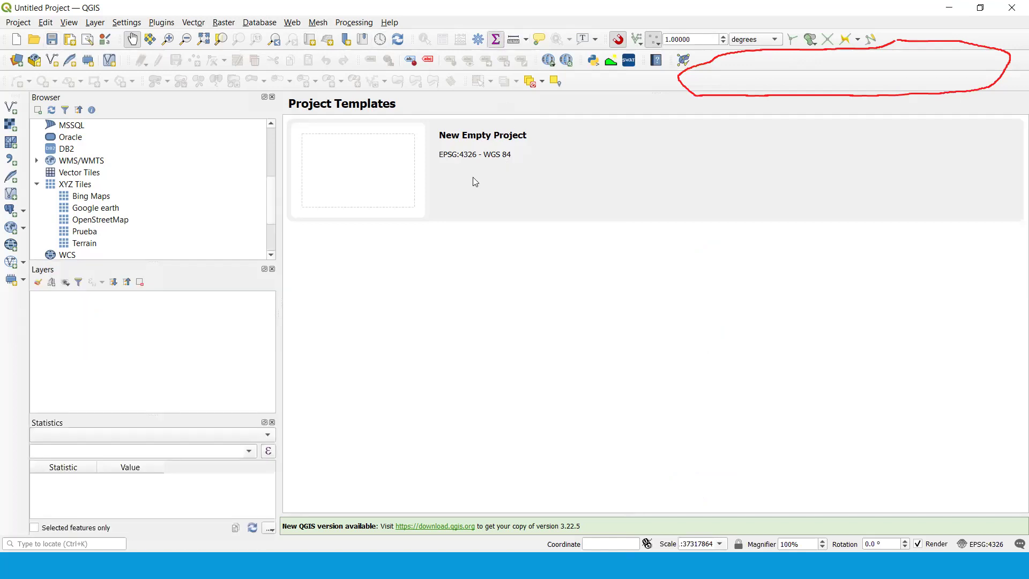
{"action": "left_click", "coordinate": [272, 422]}
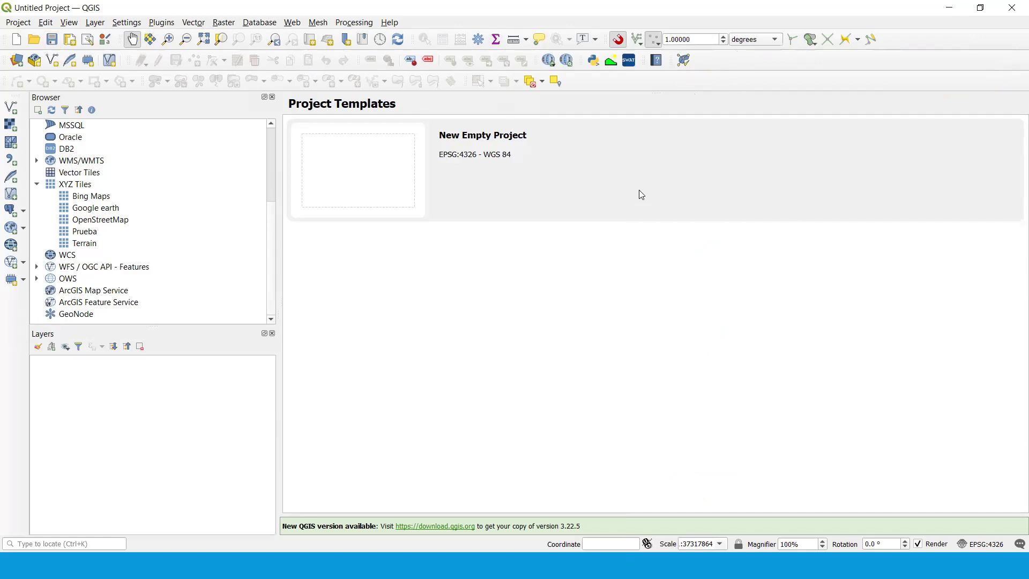
{"action": "mouse_move", "coordinate": [585, 78]}
{"action": "left_mouse_down"}
{"action": "mouse_move", "coordinate": [978, 88]}
{"action": "mouse_move", "coordinate": [1015, 77]}
{"action": "mouse_move", "coordinate": [1016, 43]}
{"action": "mouse_move", "coordinate": [926, 27]}
{"action": "mouse_move", "coordinate": [869, 49]}
{"action": "mouse_move", "coordinate": [728, 49]}
{"action": "mouse_move", "coordinate": [681, 65]}
{"action": "left_mouse_up"}
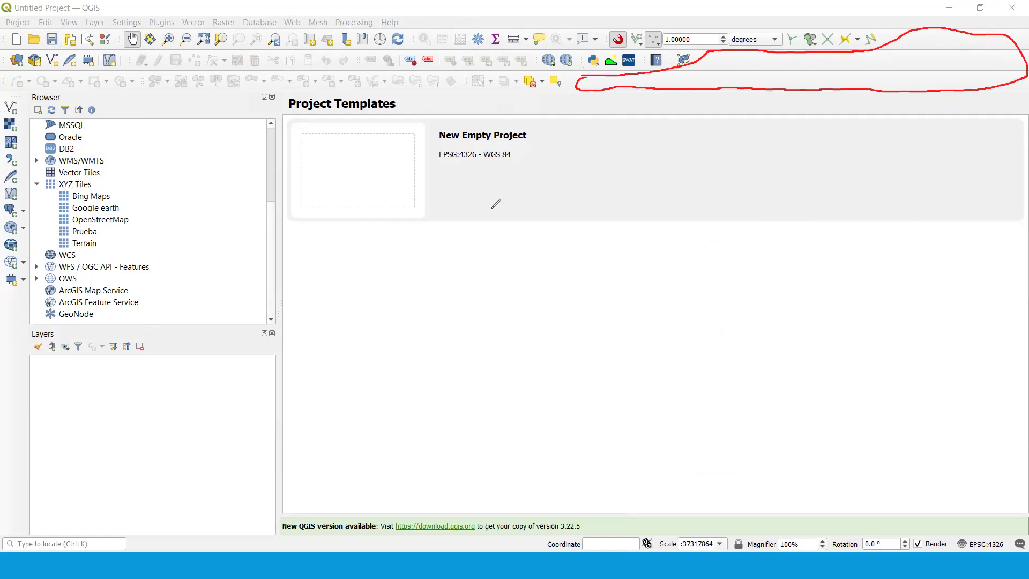
{"action": "mouse_move", "coordinate": [524, 34]}
{"action": "left_mouse_down"}
{"action": "mouse_move", "coordinate": [13, 31]}
{"action": "mouse_move", "coordinate": [71, 89]}
{"action": "mouse_move", "coordinate": [163, 89]}
{"action": "left_mouse_up"}
{"action": "mouse_move", "coordinate": [426, 92]}
{"action": "left_mouse_down"}
{"action": "mouse_move", "coordinate": [543, 84]}
{"action": "mouse_move", "coordinate": [683, 40]}
{"action": "mouse_move", "coordinate": [852, 45]}
{"action": "mouse_move", "coordinate": [876, 35]}
{"action": "mouse_move", "coordinate": [517, 29]}
{"action": "left_mouse_up"}
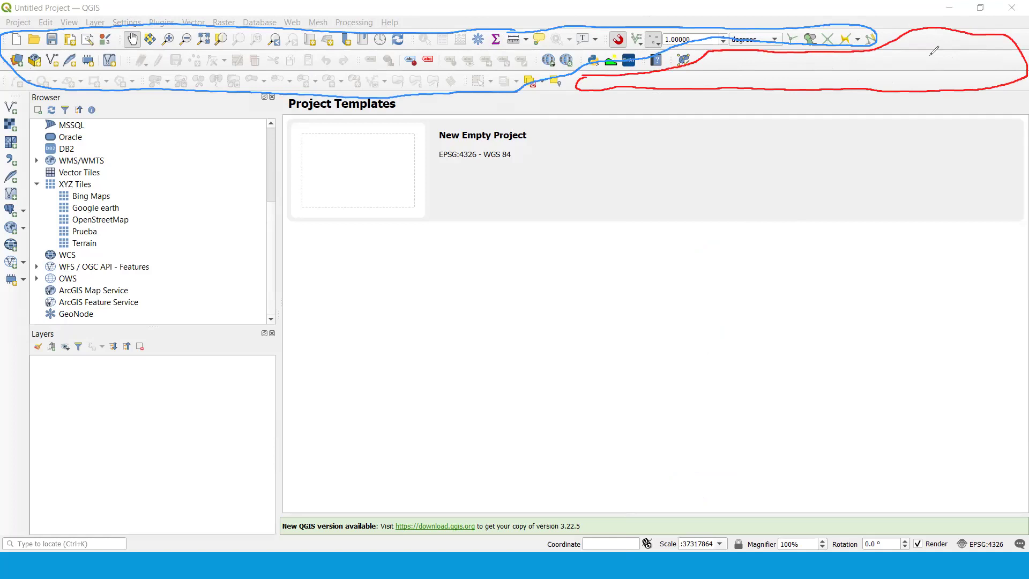
Examine which panels and toolbars are enabled in the interface and close the list without changing any.
{"action": "right_click", "coordinate": [882, 69]}
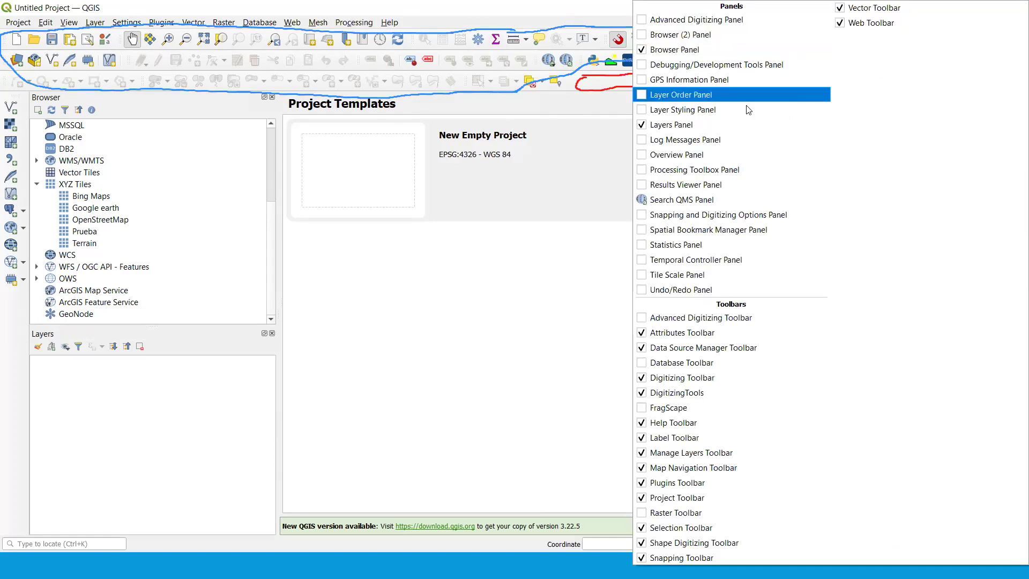
{"action": "right_click", "coordinate": [597, 84]}
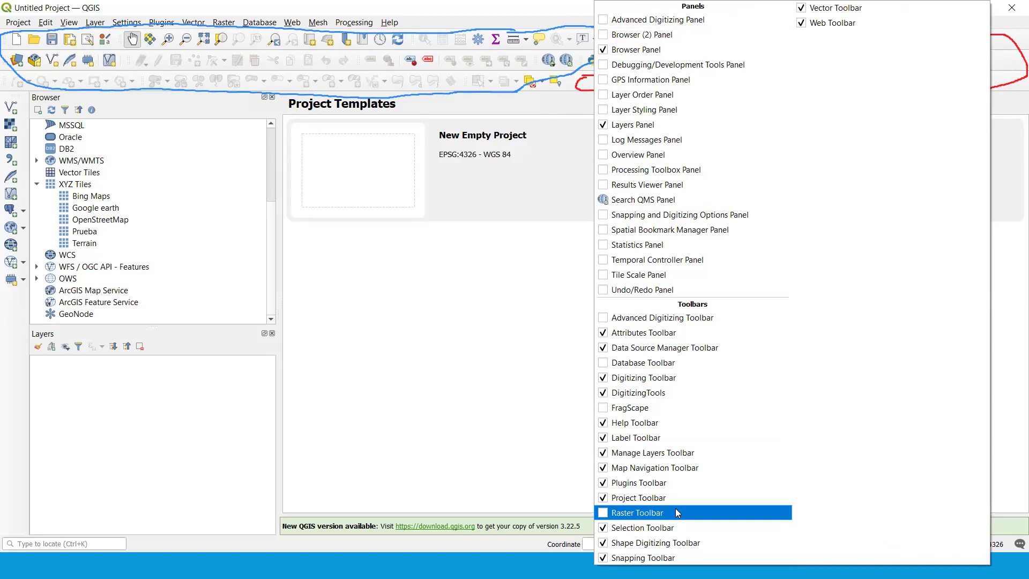
{"action": "left_click", "coordinate": [545, 110]}
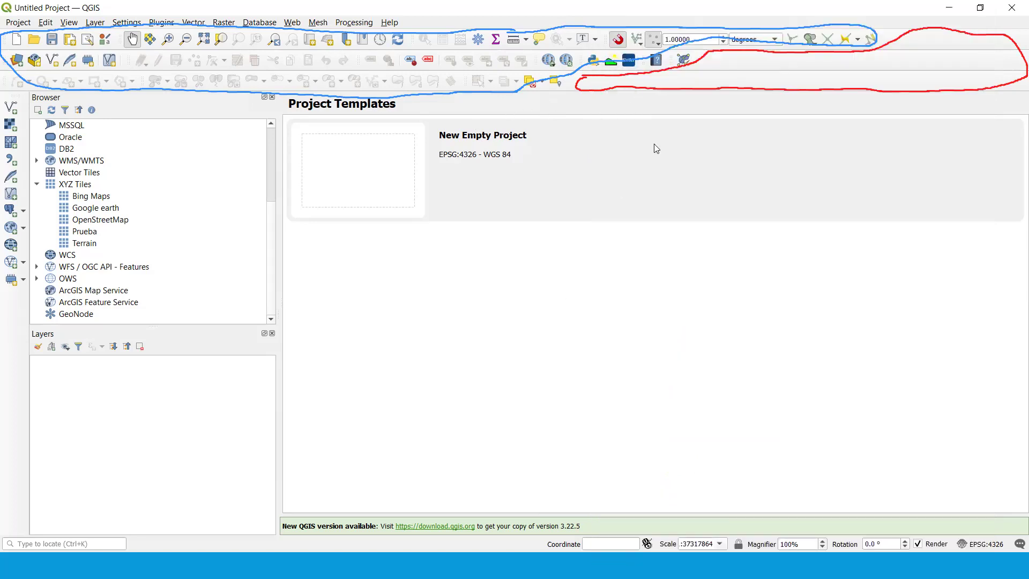
Briefly open the Profile Tool panel to view its profile graph and options, and close it again.
{"action": "key", "text": "Escape"}
{"action": "left_click", "coordinate": [617, 64]}
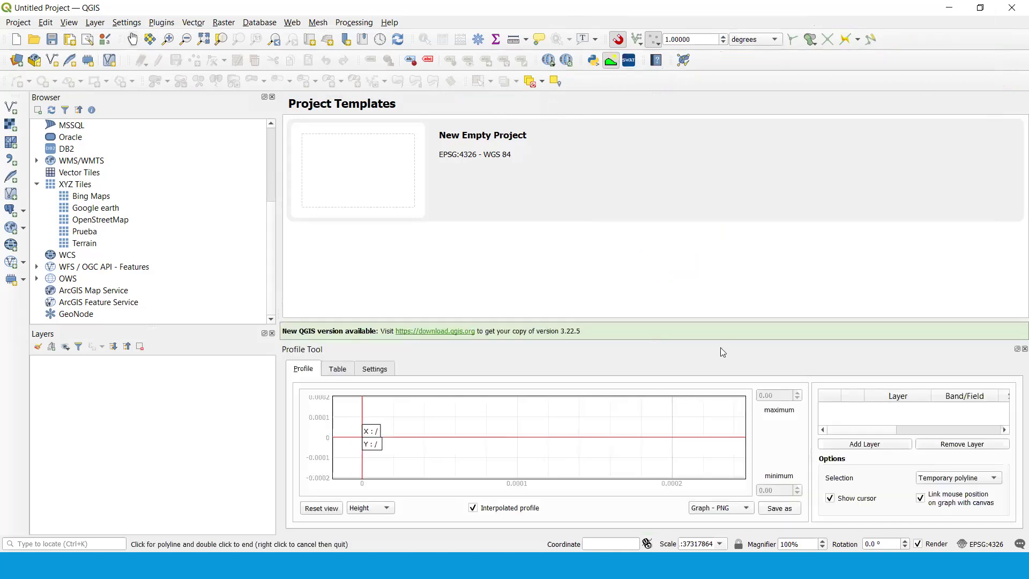
{"action": "left_click_drag", "start_coordinate": [704, 328], "coordinate": [613, 277]}
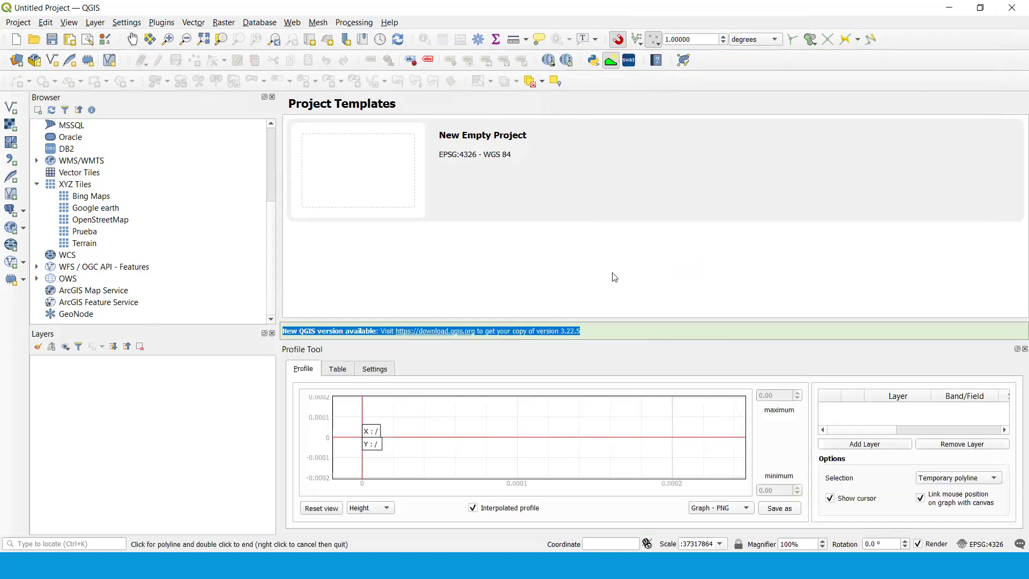
{"action": "left_click", "coordinate": [1024, 349]}
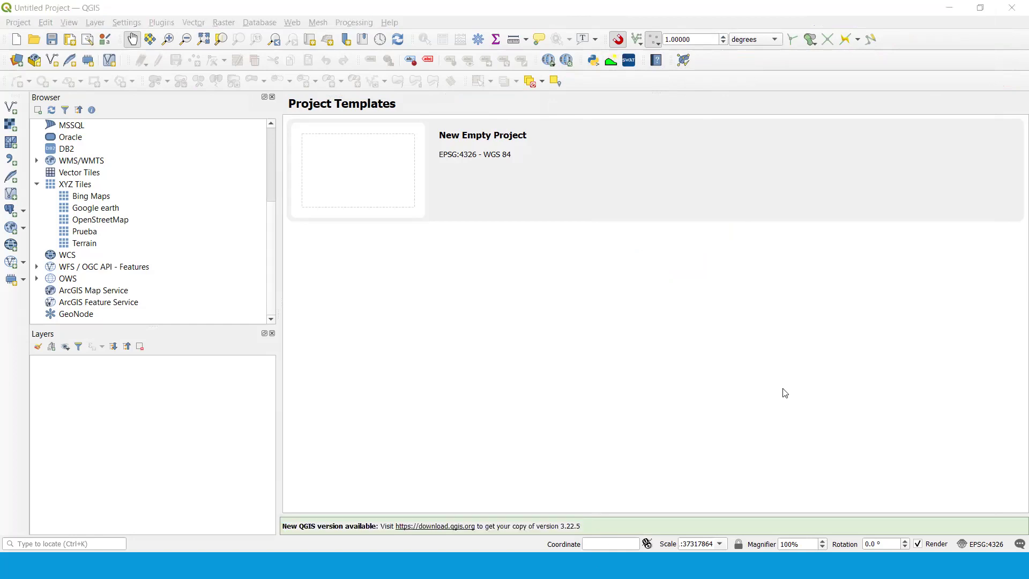
Review the project properties, including CRS, General, Transformations, Default Styles, Data Sources, Variables and Relations, and close them without changes.
{"action": "left_click", "coordinate": [18, 23]}
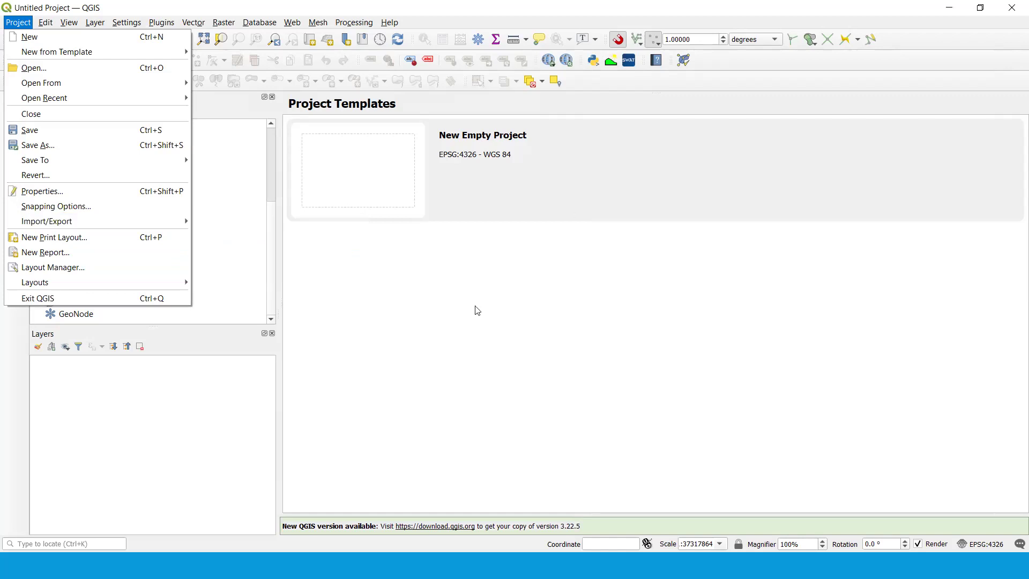
{"action": "left_click", "coordinate": [131, 193]}
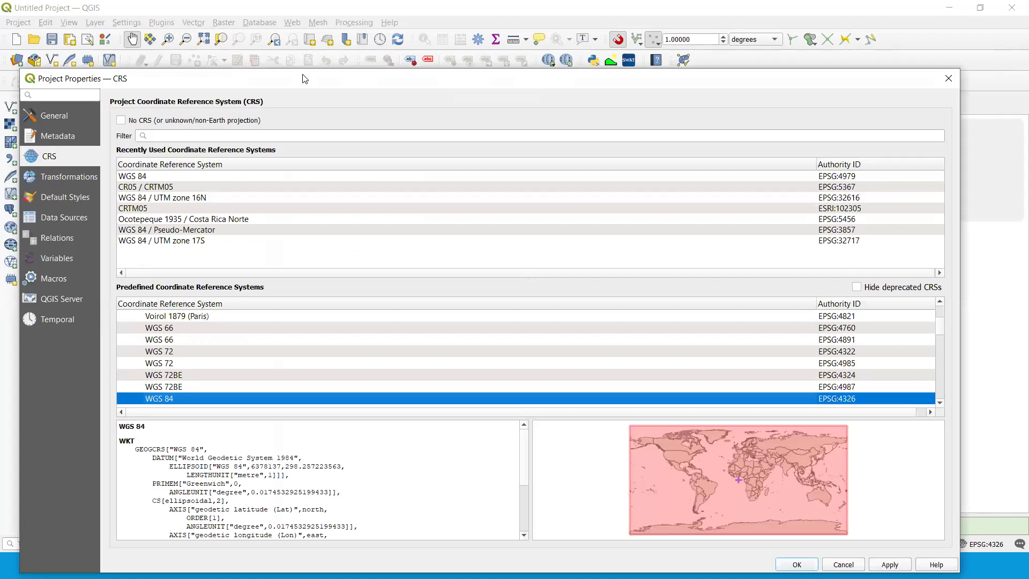
{"action": "left_click_drag", "start_coordinate": [305, 79], "coordinate": [361, 17]}
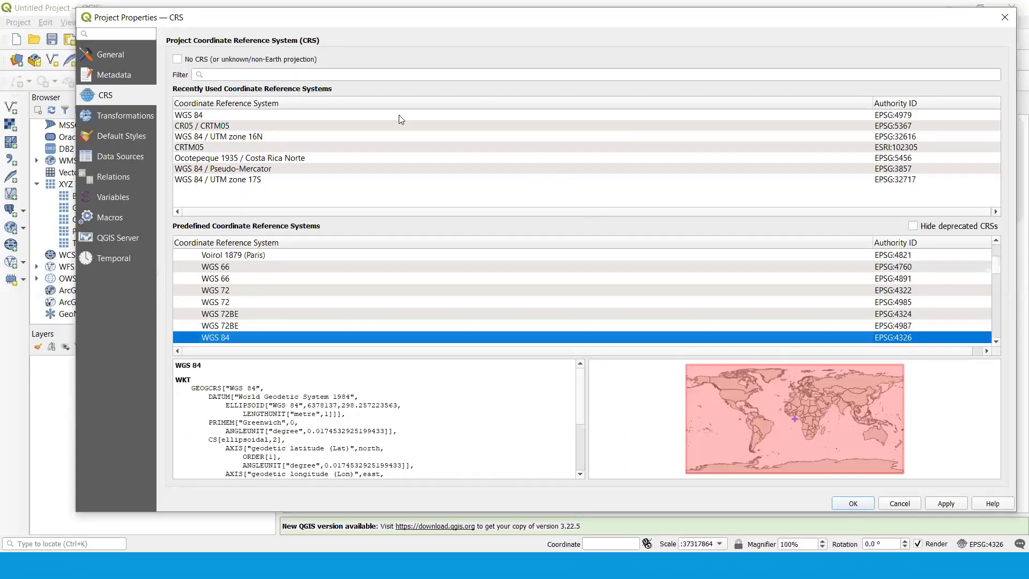
{"action": "left_click", "coordinate": [118, 60]}
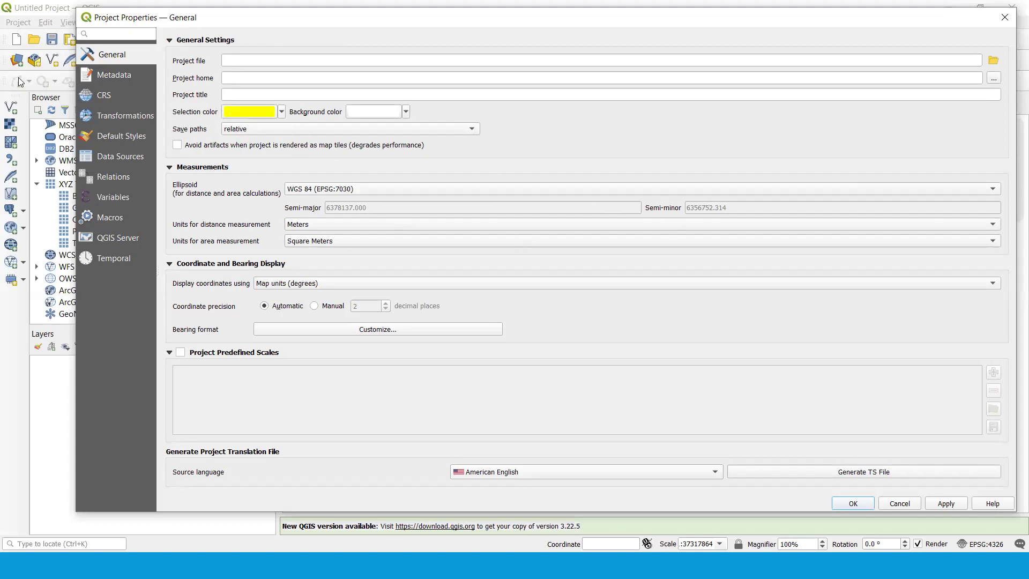
{"action": "left_click", "coordinate": [135, 116]}
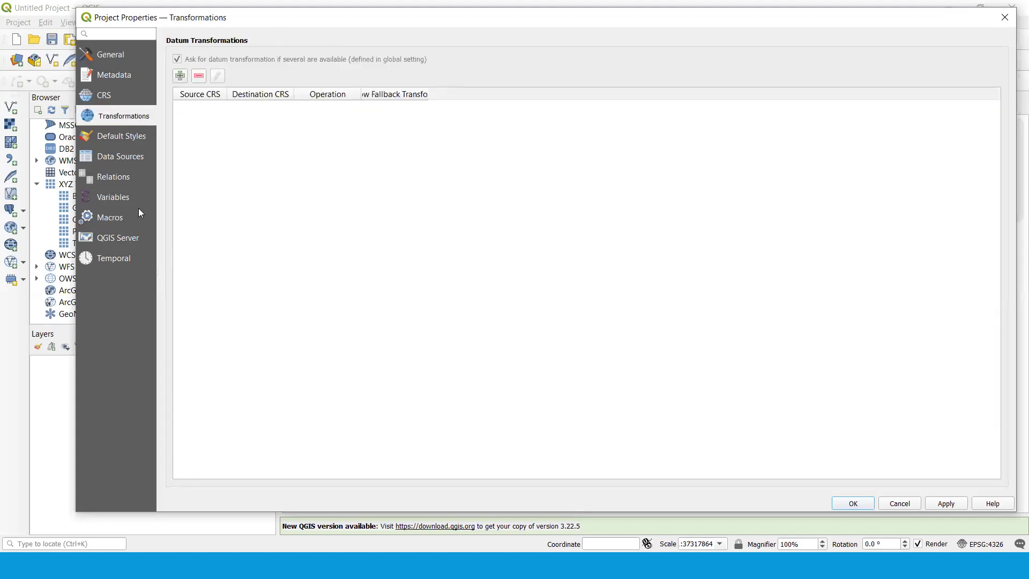
{"action": "left_click", "coordinate": [111, 142]}
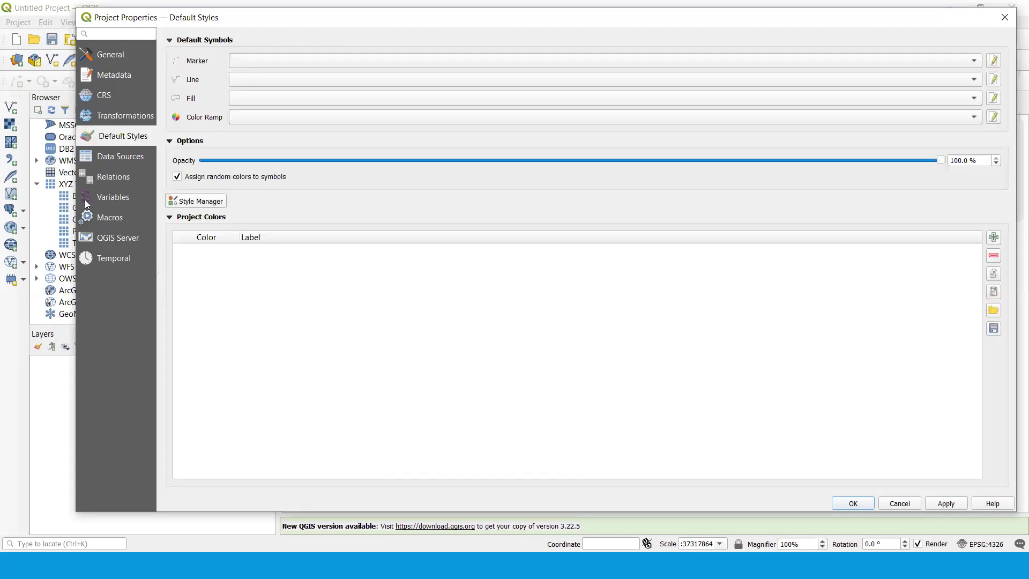
{"action": "left_click", "coordinate": [98, 157]}
{"action": "left_click", "coordinate": [107, 196]}
{"action": "left_click", "coordinate": [110, 175]}
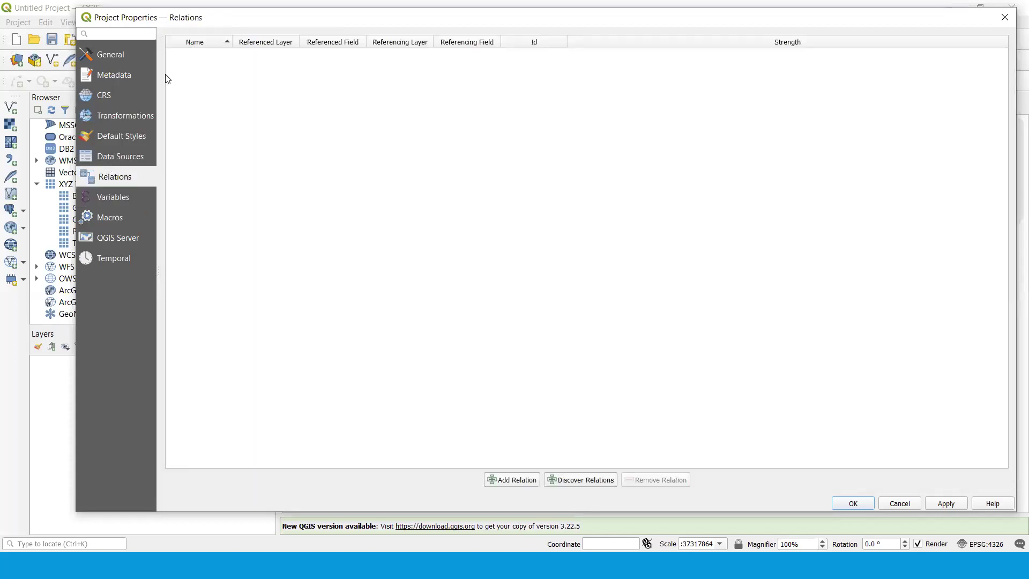
{"action": "left_click", "coordinate": [1011, 24]}
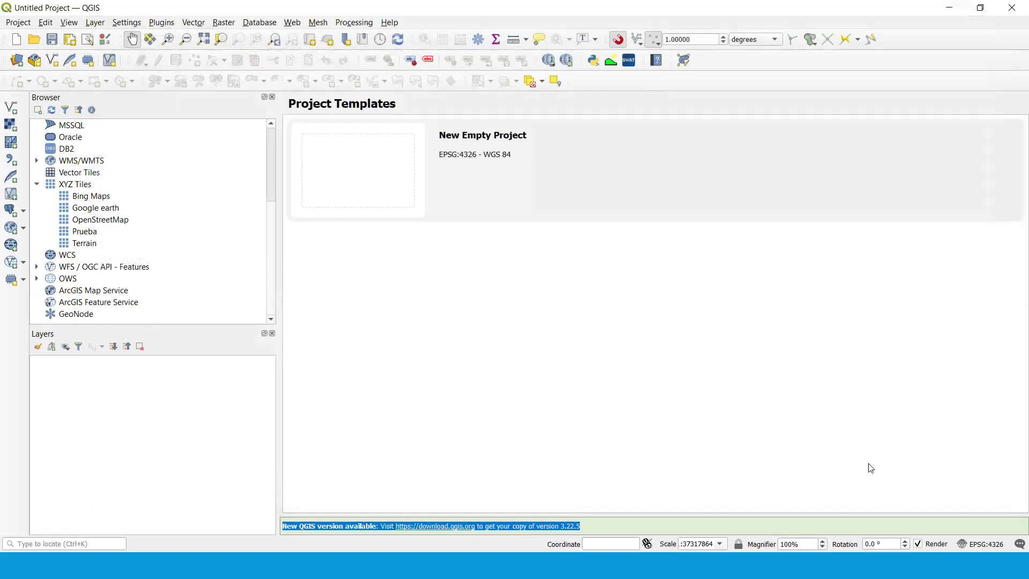
Examine the available editing, map view and layer commands, including the types of new layer that can be created.
{"action": "left_click", "coordinate": [47, 23]}
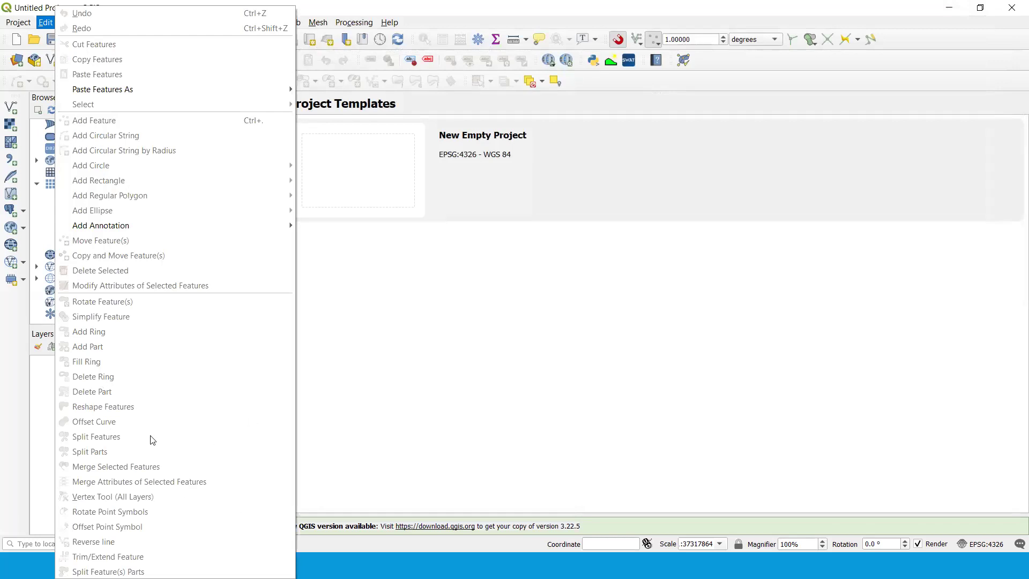
{"action": "left_click", "coordinate": [379, 5]}
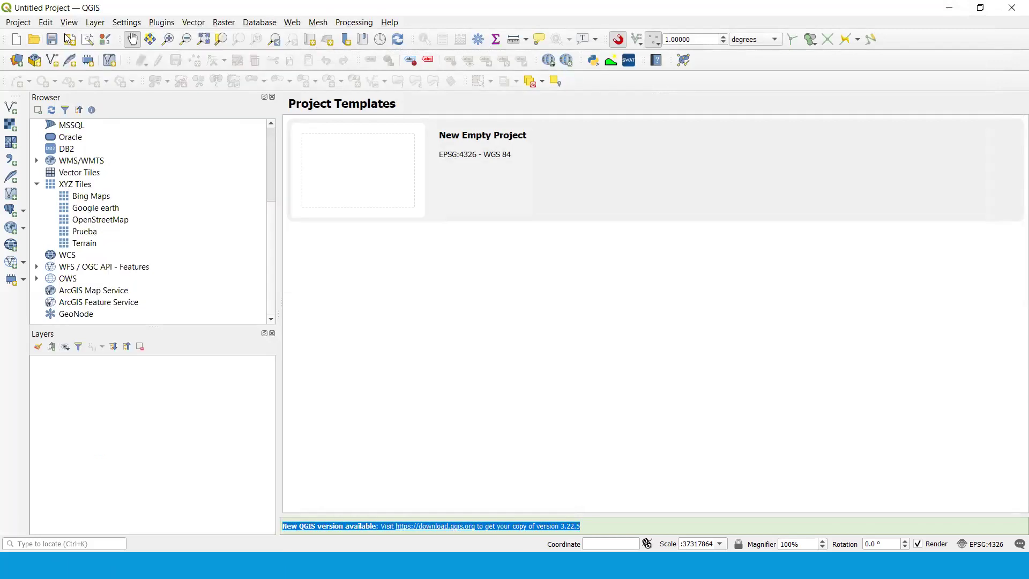
{"action": "left_click", "coordinate": [68, 23]}
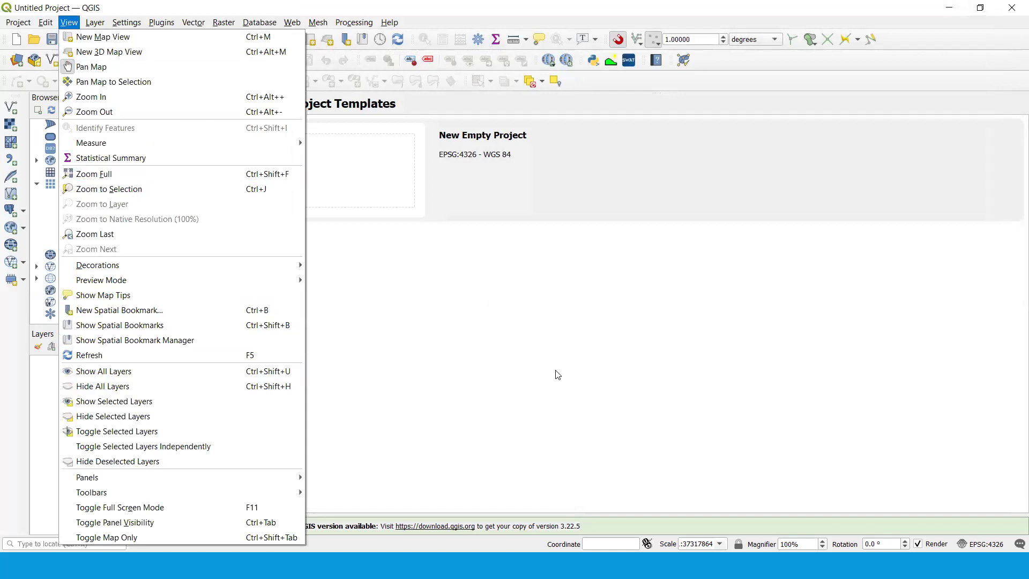
{"action": "left_click", "coordinate": [571, 358]}
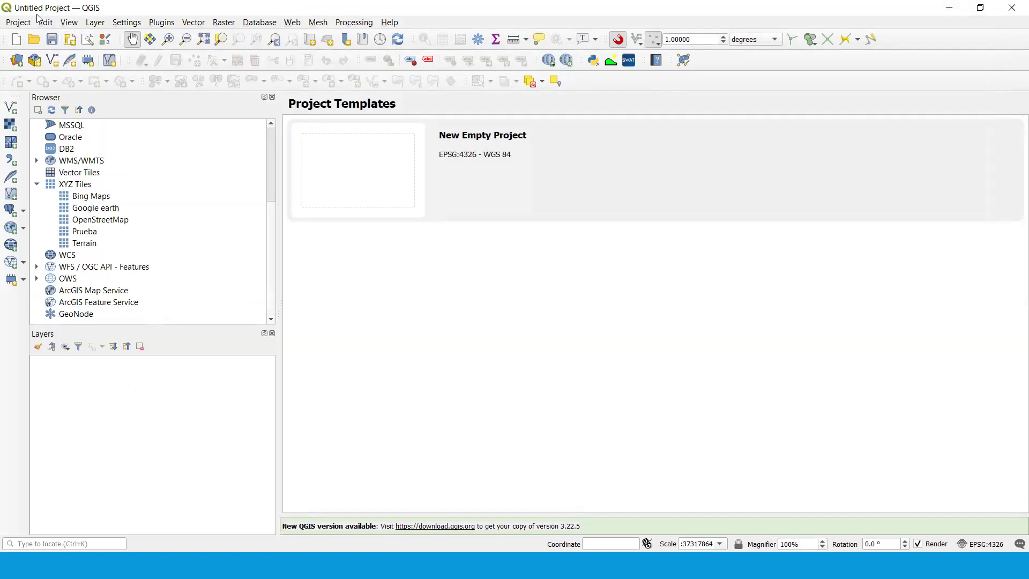
{"action": "left_click", "coordinate": [125, 25]}
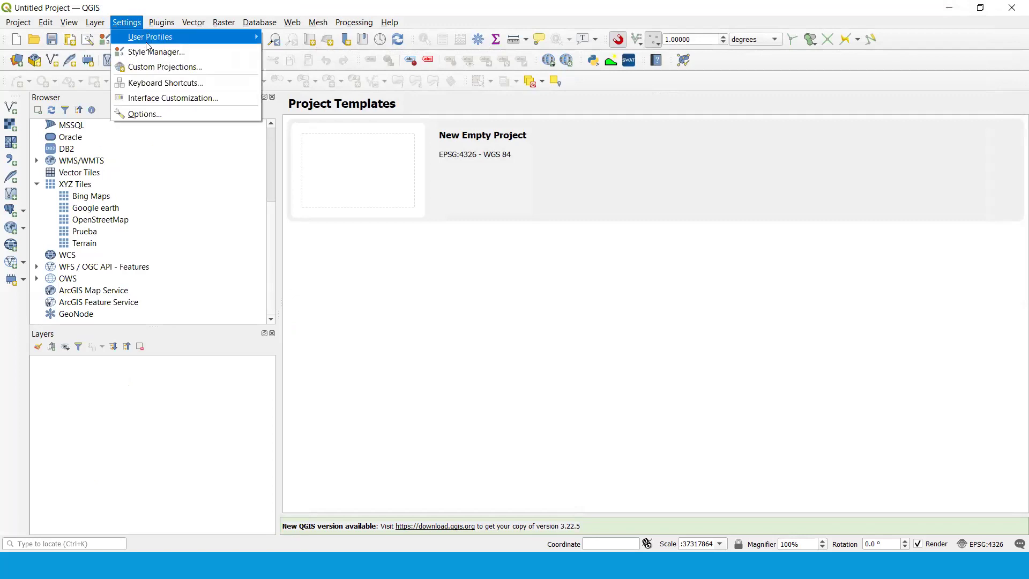
{"action": "mouse_move", "coordinate": [99, 27]}
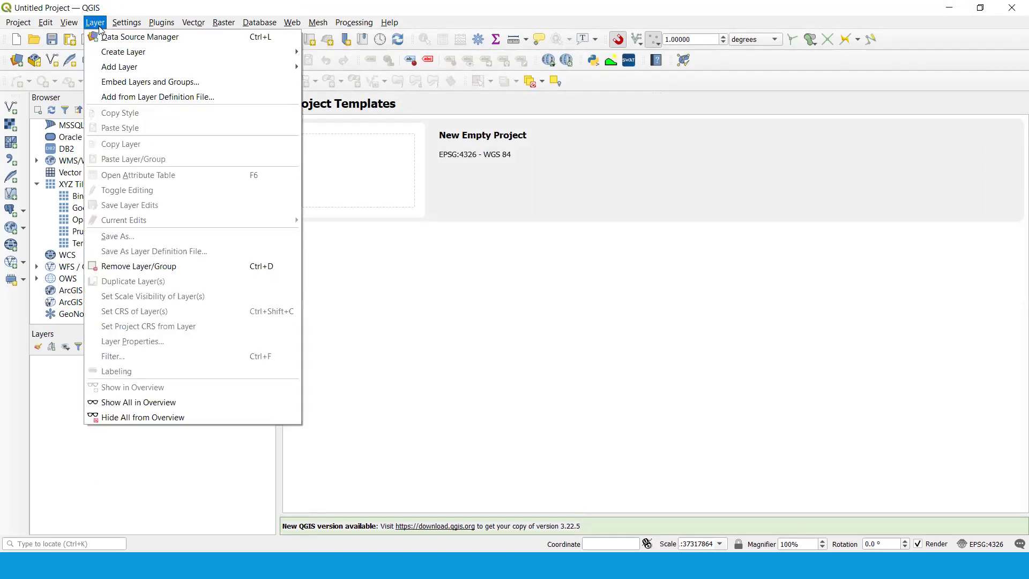
{"action": "mouse_move", "coordinate": [198, 58]}
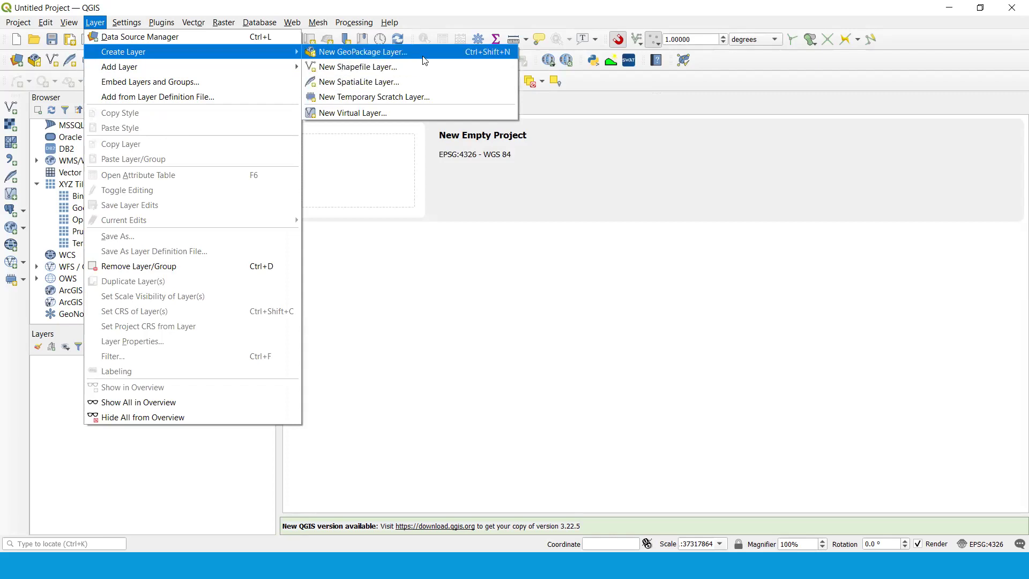
Examine the settings commands, including the user profile options, and the commands provided by the installed plugins.
{"action": "left_click", "coordinate": [132, 23]}
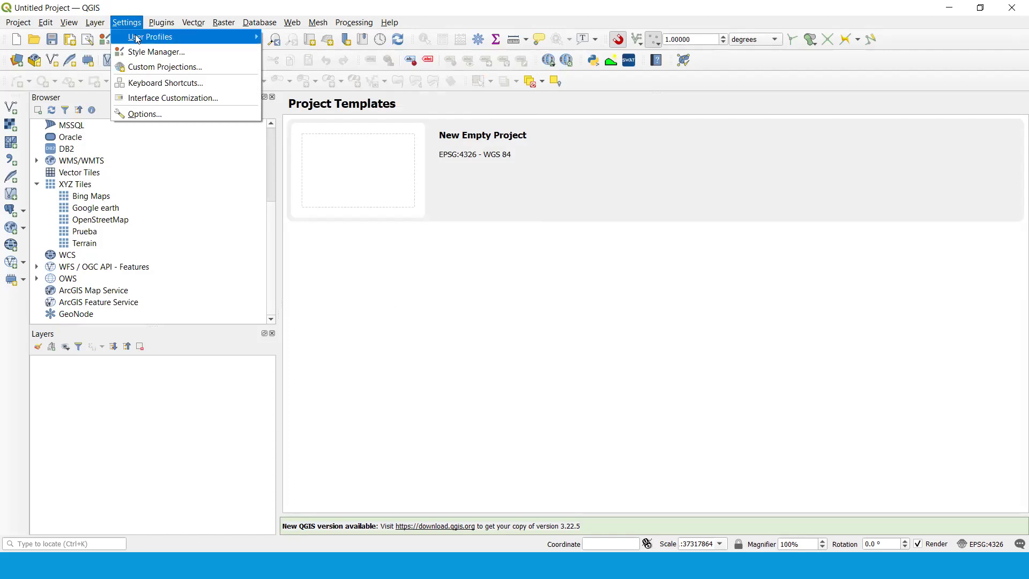
{"action": "mouse_move", "coordinate": [139, 38]}
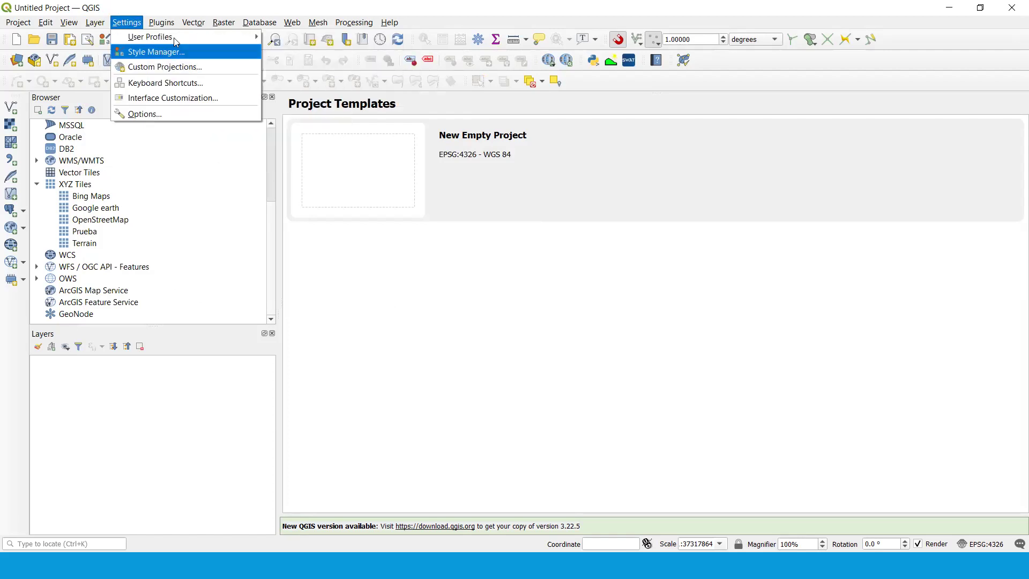
{"action": "mouse_move", "coordinate": [234, 34]}
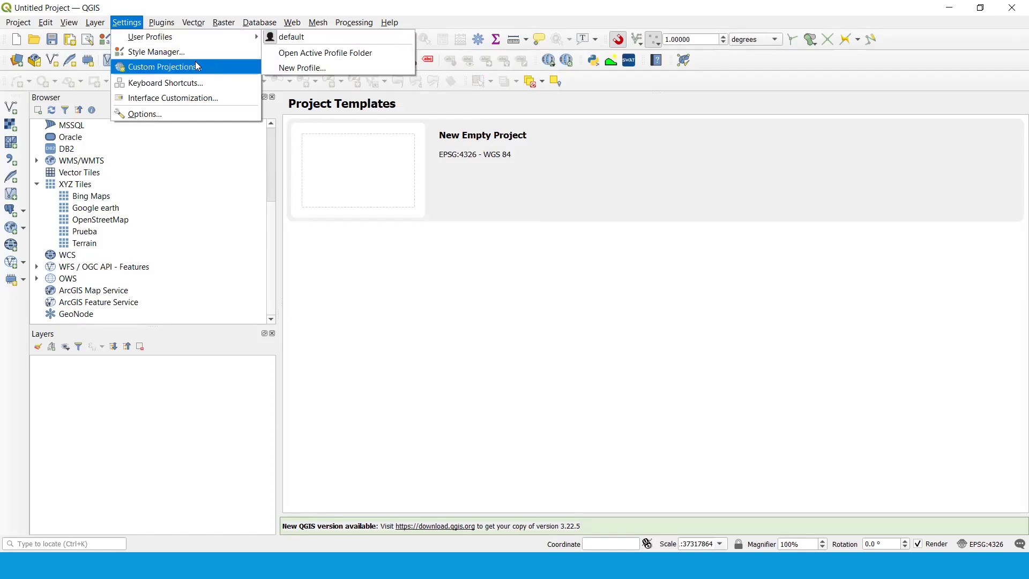
{"action": "mouse_move", "coordinate": [161, 22]}
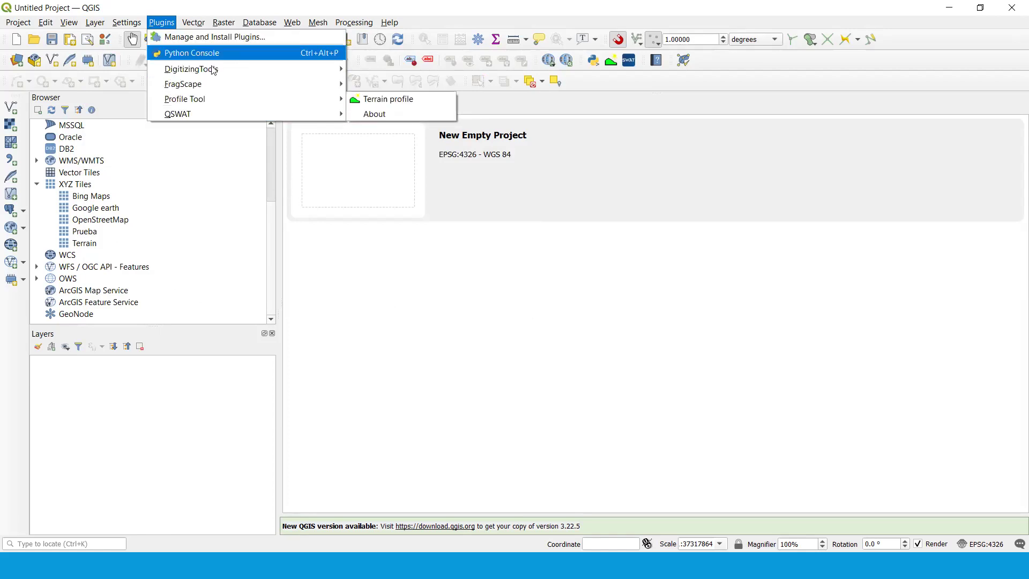
Examine the vector tool groups, including Analysis Tools and Data Management Tools, and the raster tool groups, including Conversion.
{"action": "mouse_move", "coordinate": [204, 22]}
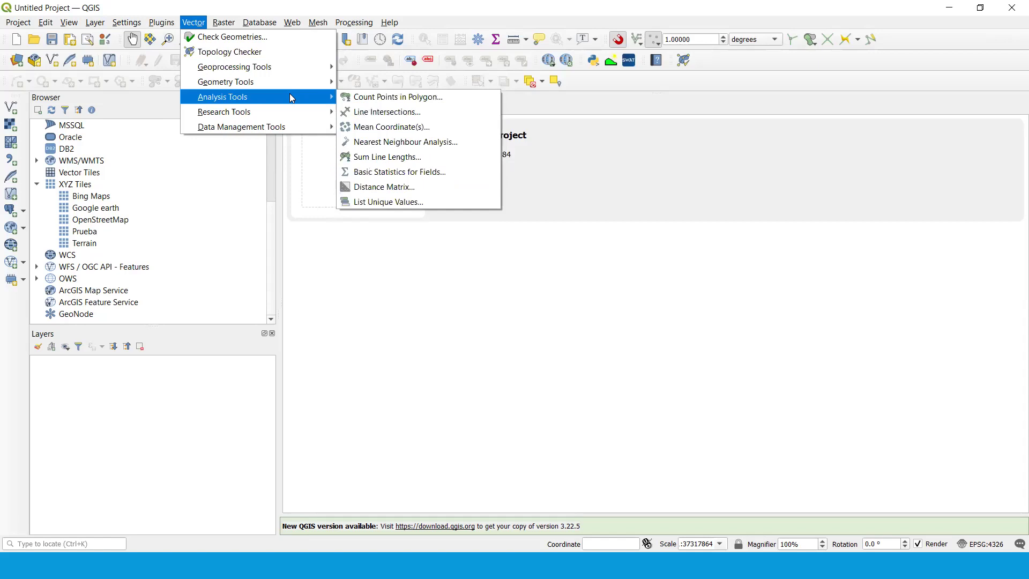
{"action": "mouse_move", "coordinate": [294, 88]}
{"action": "mouse_move", "coordinate": [310, 105]}
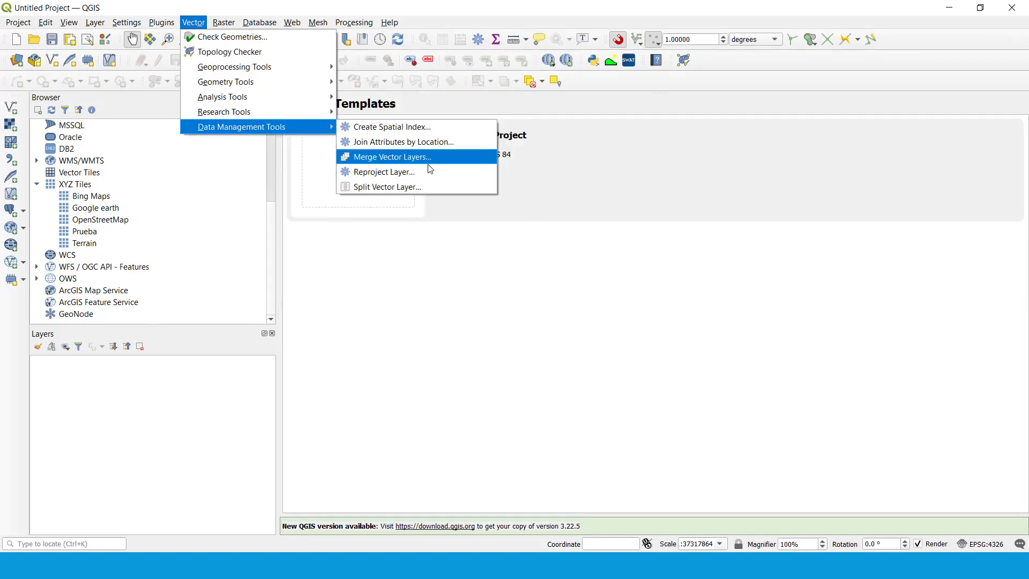
{"action": "left_click", "coordinate": [259, 22]}
{"action": "left_click", "coordinate": [224, 22]}
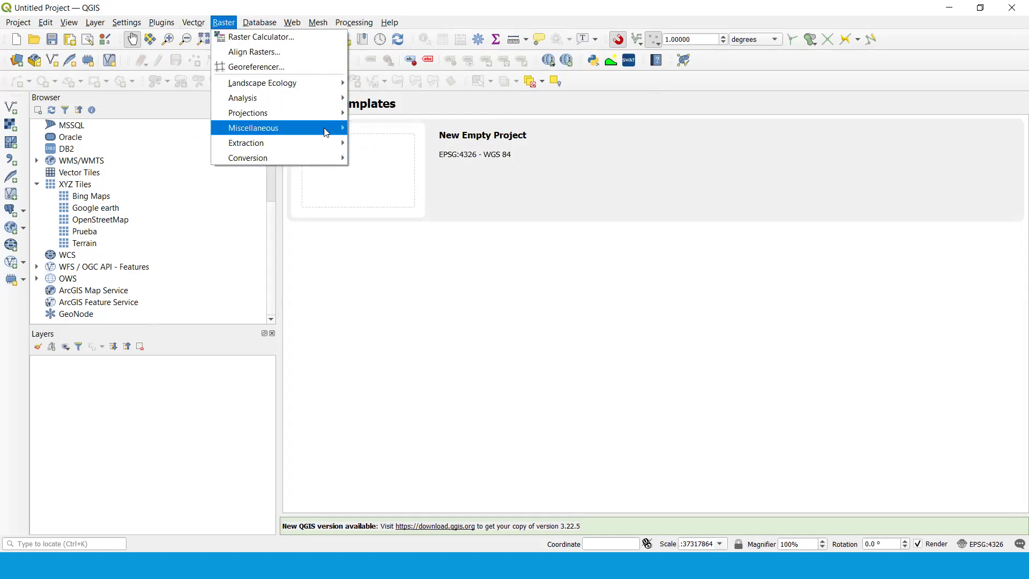
{"action": "mouse_move", "coordinate": [313, 149]}
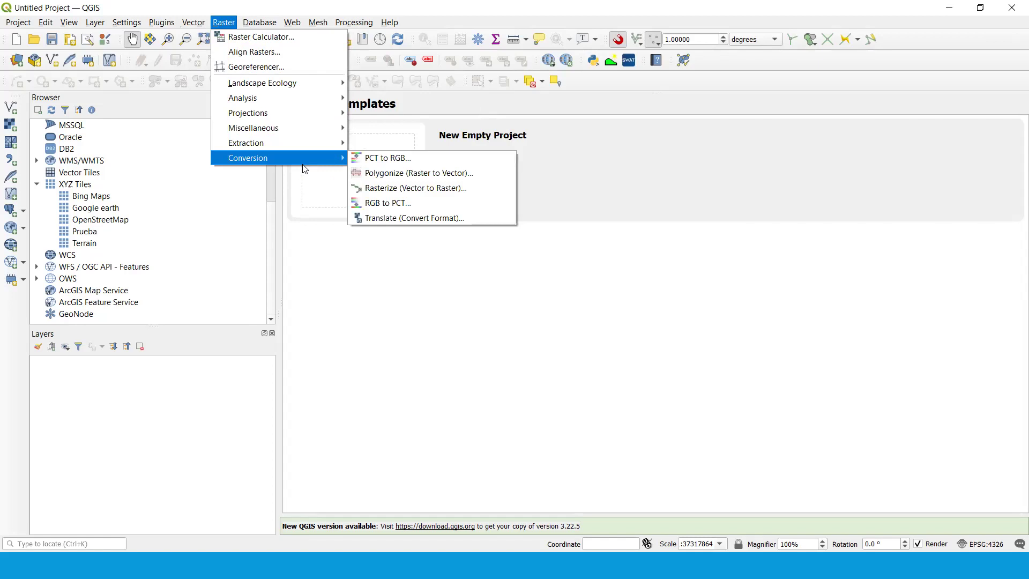
Examine the database, web, mesh and processing commands, including the basemap providers offered by QuickMapServices.
{"action": "mouse_move", "coordinate": [260, 24]}
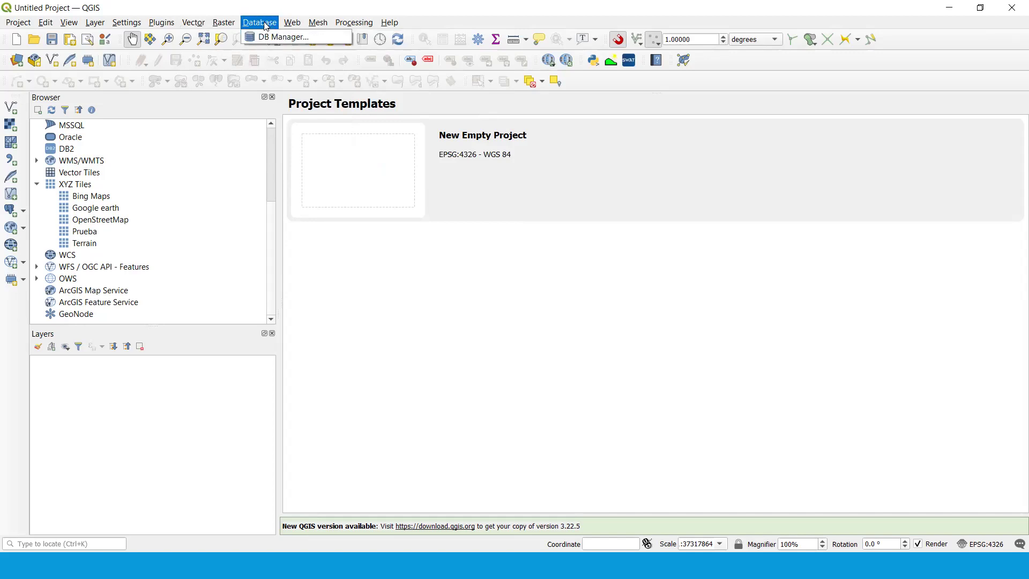
{"action": "mouse_move", "coordinate": [295, 31]}
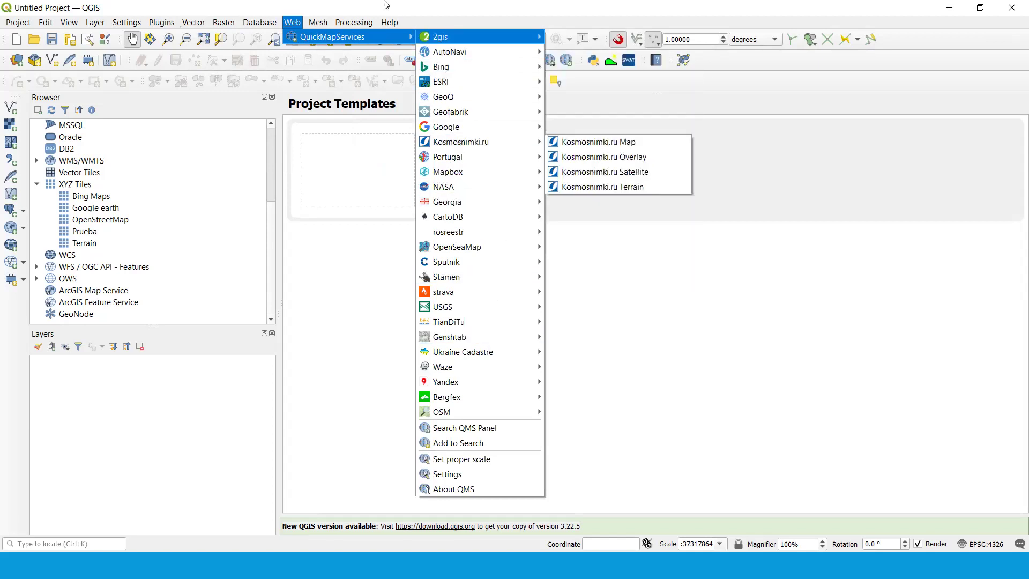
{"action": "left_click", "coordinate": [466, 11]}
{"action": "left_click", "coordinate": [318, 22]}
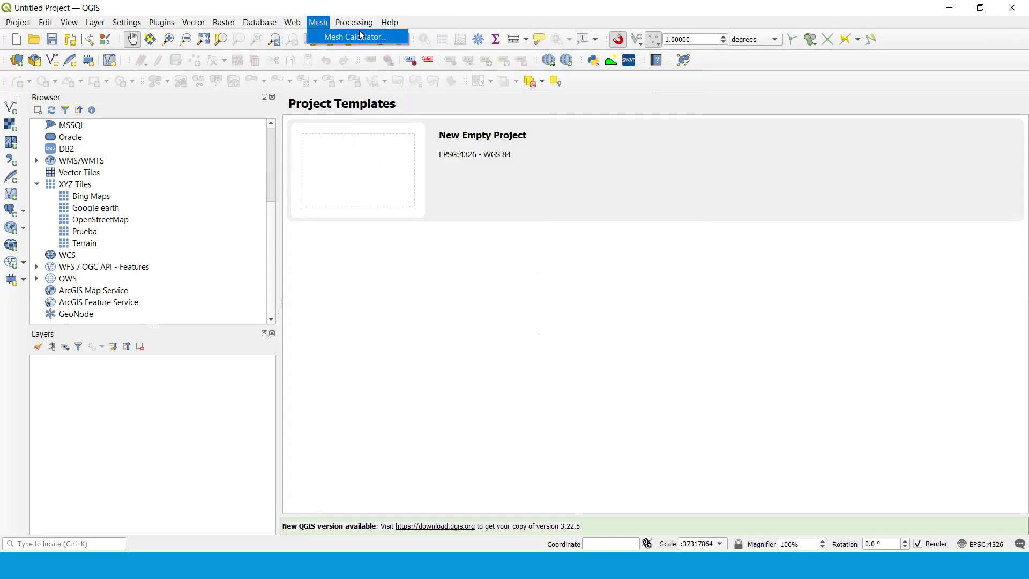
{"action": "mouse_move", "coordinate": [353, 23]}
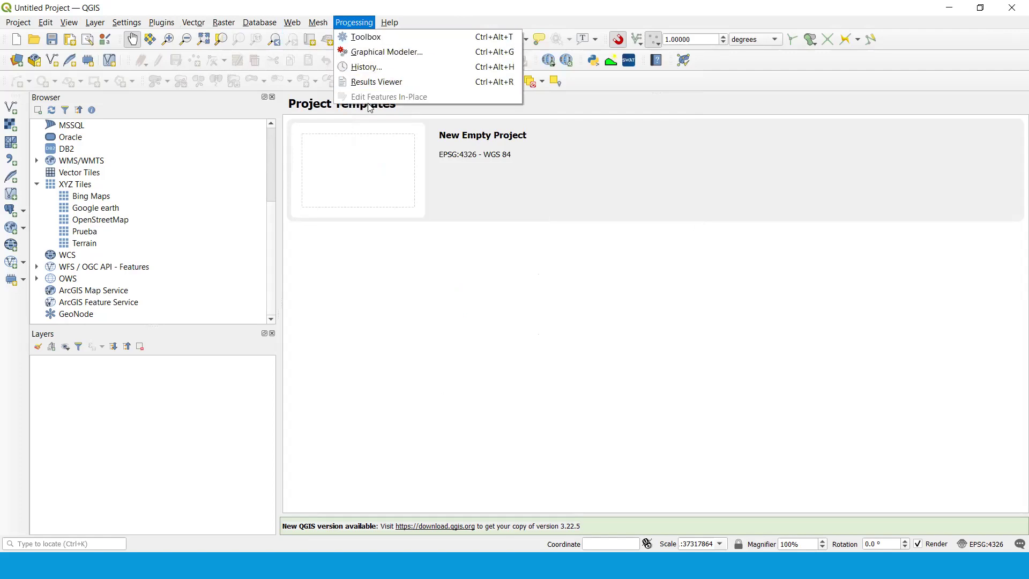
Open the Processing Toolbox and expand the GDAL group down to its Vector geoprocessing tools.
{"action": "left_click", "coordinate": [385, 37]}
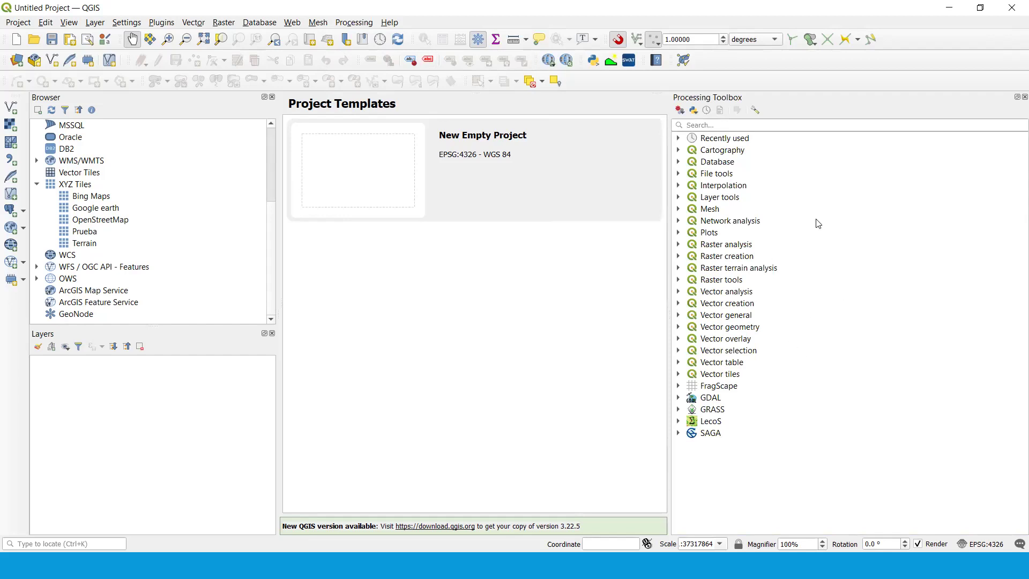
{"action": "left_click", "coordinate": [678, 291]}
{"action": "left_click", "coordinate": [677, 292]}
{"action": "left_click", "coordinate": [679, 280]}
{"action": "left_click", "coordinate": [678, 280]}
{"action": "left_click", "coordinate": [679, 399]}
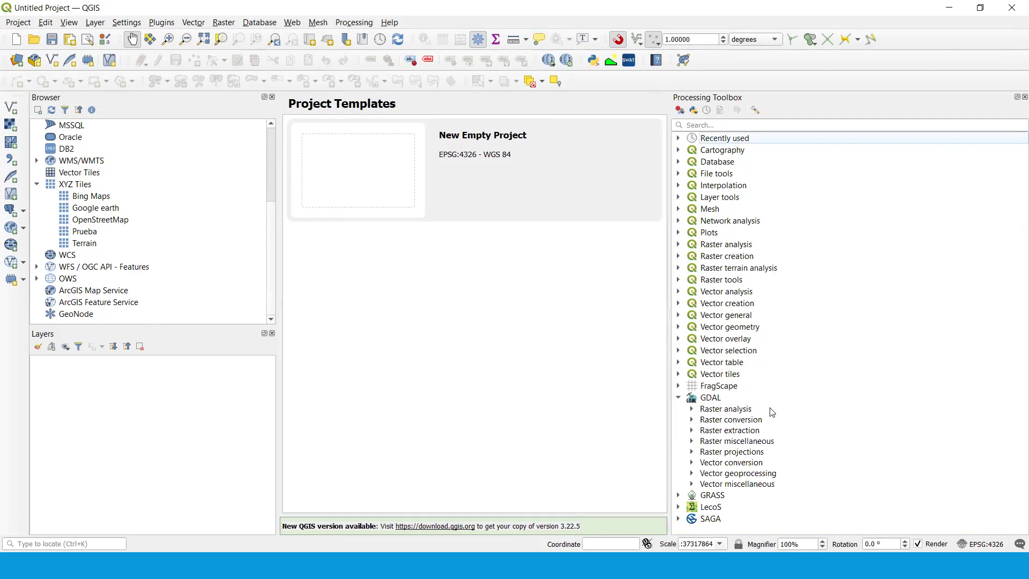
{"action": "left_click", "coordinate": [720, 400]}
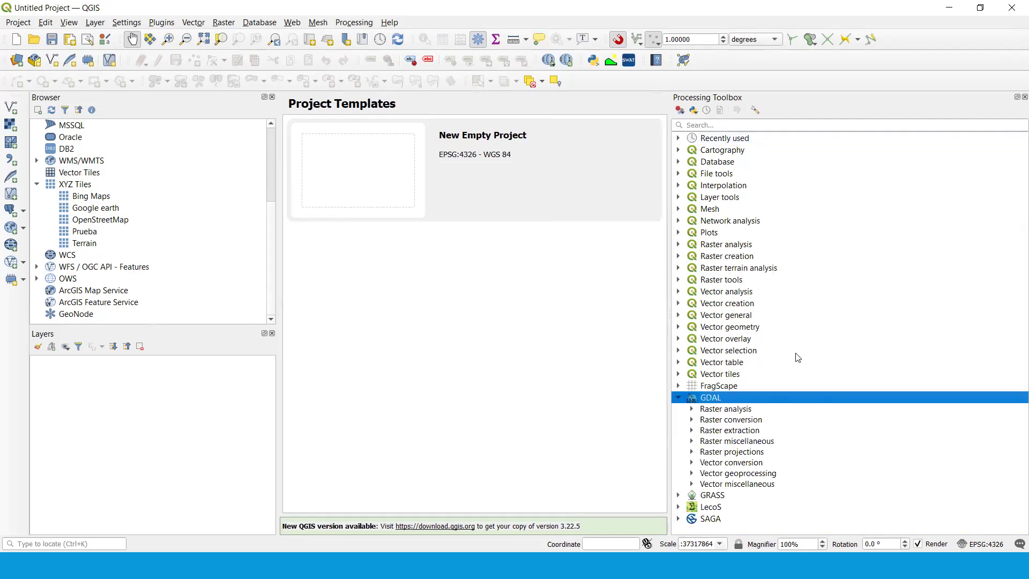
{"action": "left_click", "coordinate": [692, 473]}
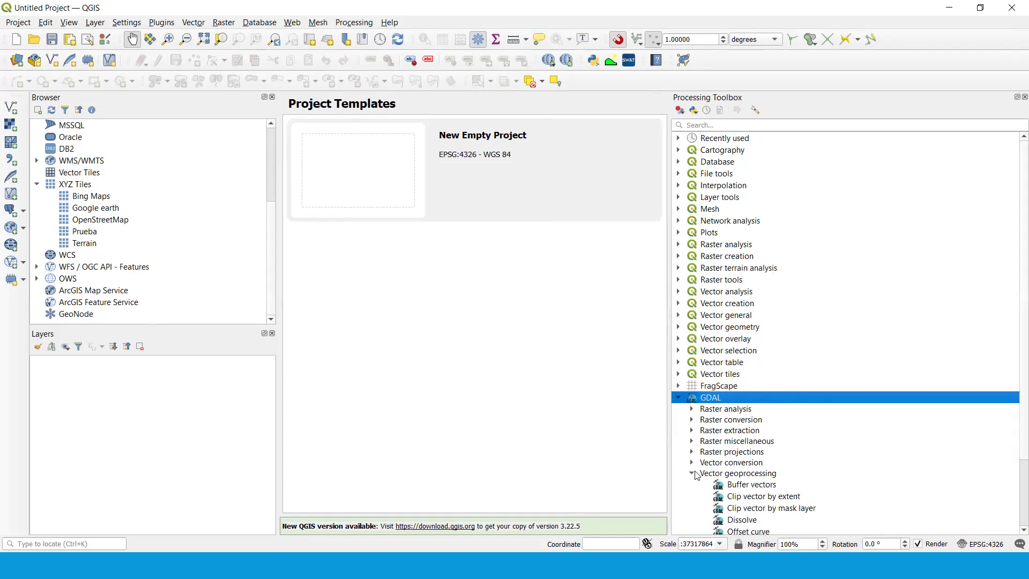
{"action": "scroll", "coordinate": [786, 482], "scroll_direction": "down", "scroll_amount": 2}
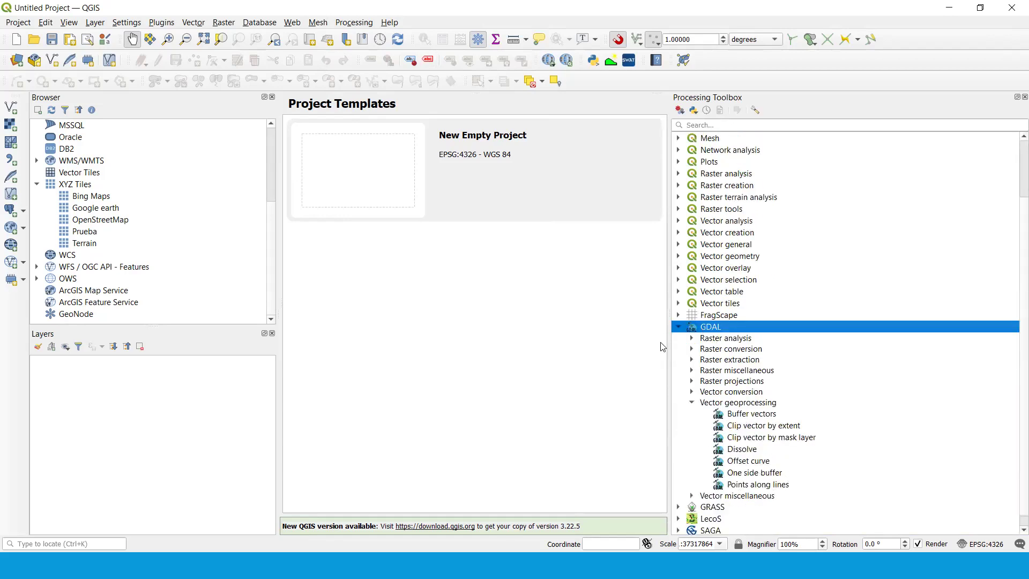
Examine the GDAL vector geoprocessing tools, such as Buffer vectors and Clip vector by extent, and collapse the GDAL group.
{"action": "left_click", "coordinate": [678, 327]}
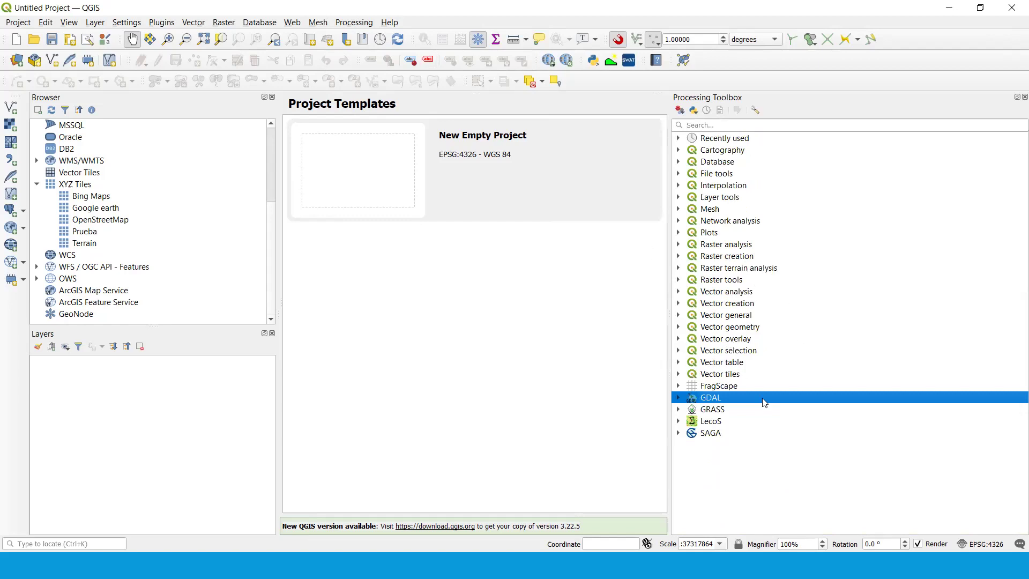
{"action": "left_click", "coordinate": [678, 399]}
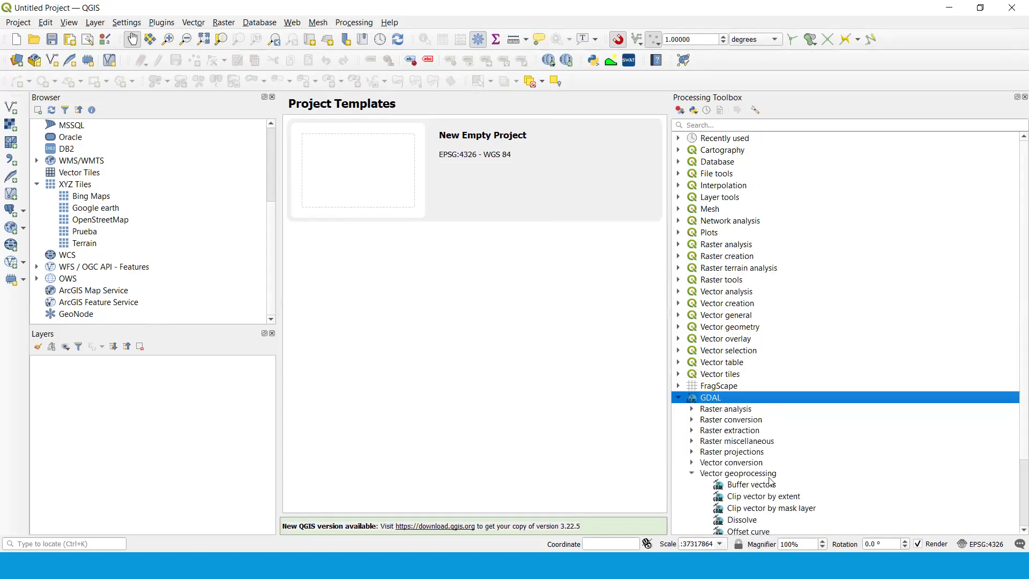
{"action": "scroll", "coordinate": [794, 471], "scroll_direction": "down", "scroll_amount": 1}
{"action": "left_click", "coordinate": [758, 461]}
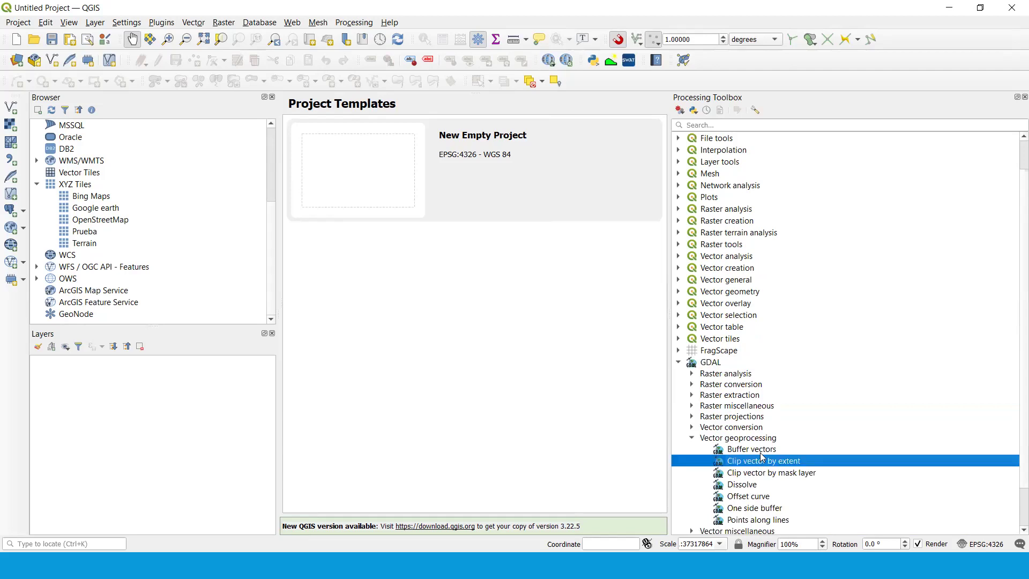
{"action": "left_click", "coordinate": [759, 451]}
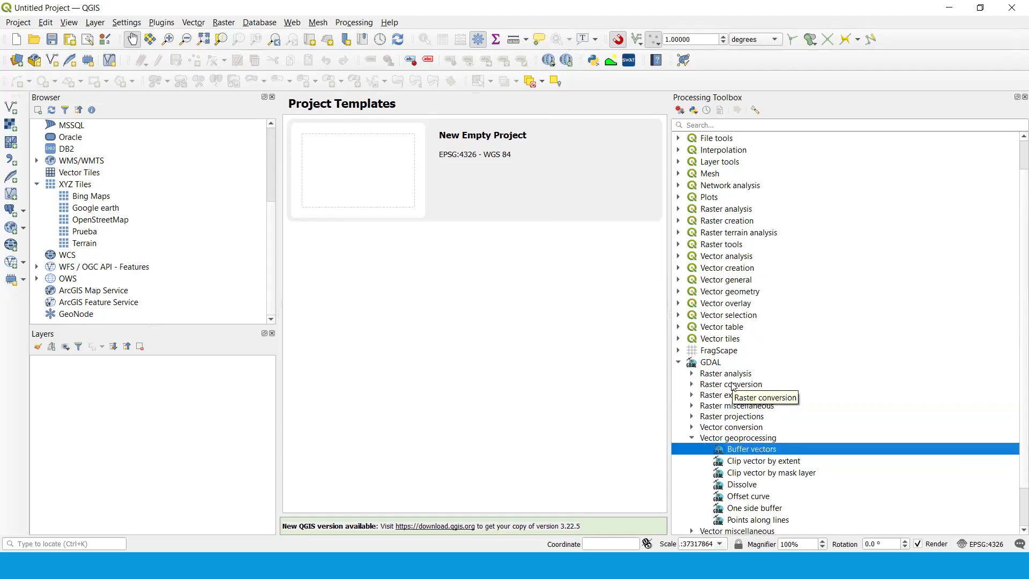
{"action": "left_click", "coordinate": [678, 362]}
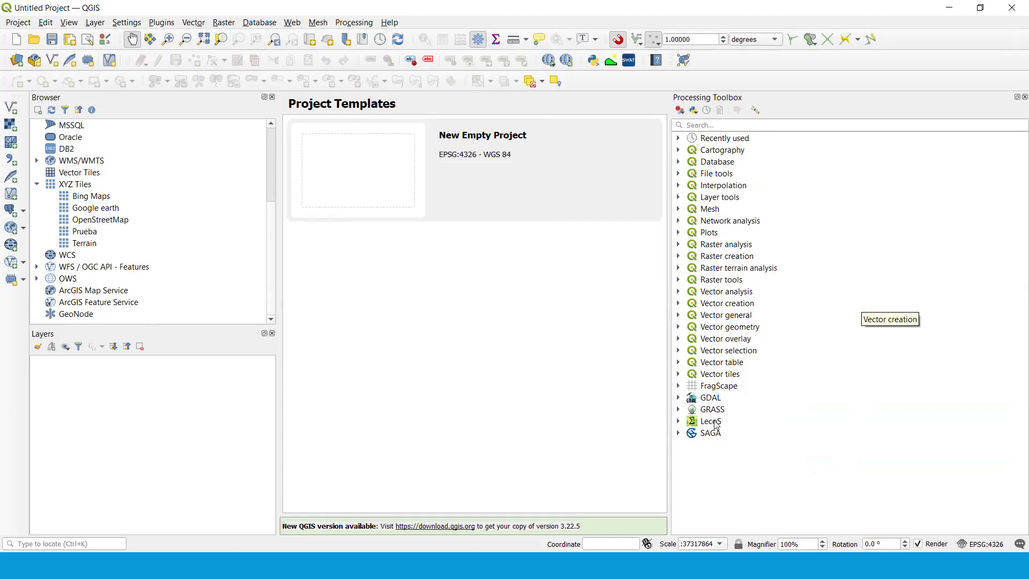
Examine the raster tools of the GRASS group, including r.fill.dir, and collapse the raster subgroup.
{"action": "left_click", "coordinate": [678, 409]}
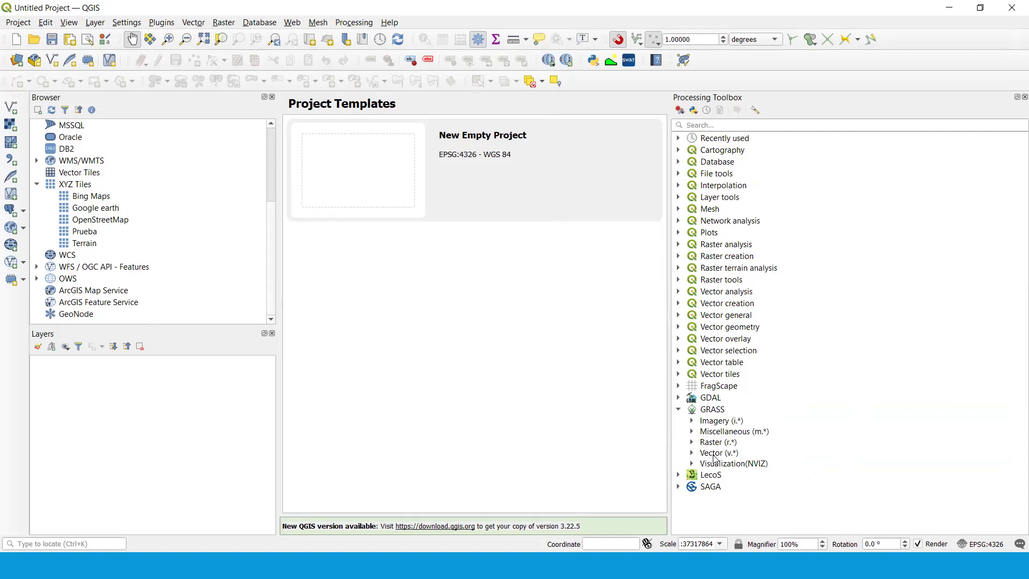
{"action": "left_click", "coordinate": [692, 442]}
{"action": "scroll", "coordinate": [776, 446], "scroll_direction": "down", "scroll_amount": 3}
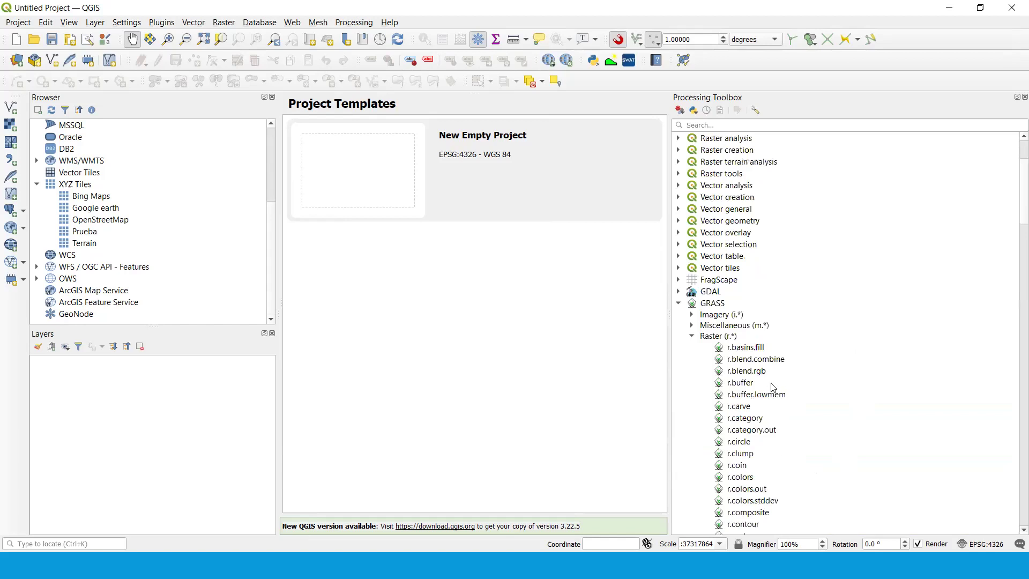
{"action": "left_click", "coordinate": [760, 348]}
{"action": "scroll", "coordinate": [773, 452], "scroll_direction": "down", "scroll_amount": 8}
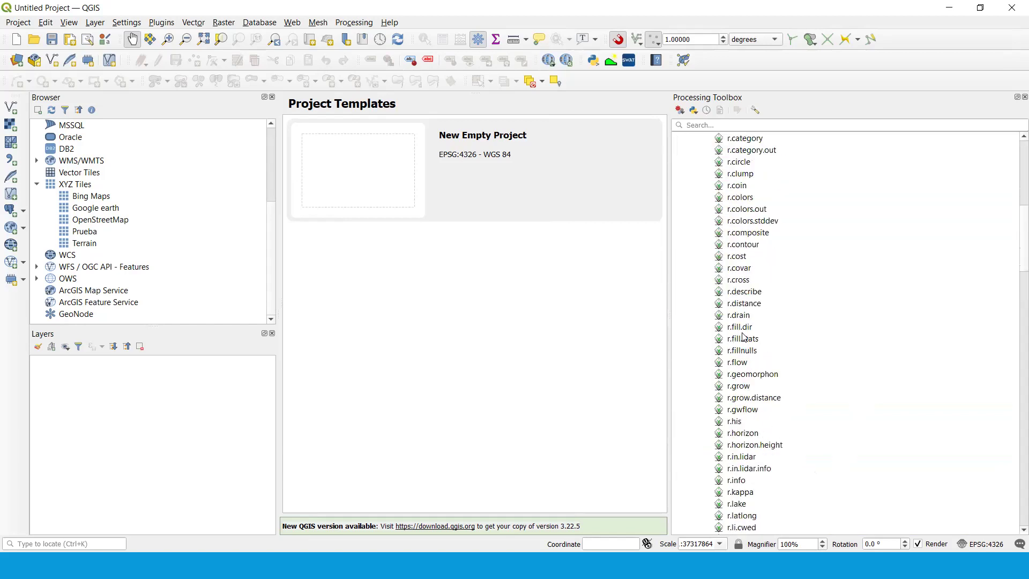
{"action": "left_click", "coordinate": [744, 337]}
{"action": "left_click", "coordinate": [759, 323]}
{"action": "scroll", "coordinate": [800, 401], "scroll_direction": "up", "scroll_amount": 4}
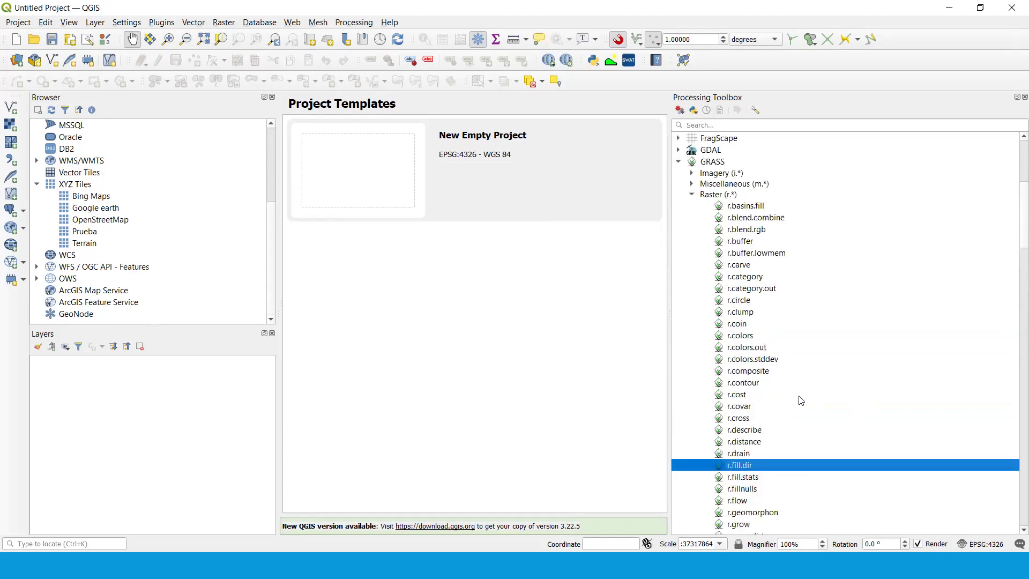
{"action": "scroll", "coordinate": [800, 400], "scroll_direction": "up", "scroll_amount": 4}
{"action": "left_click", "coordinate": [692, 339]}
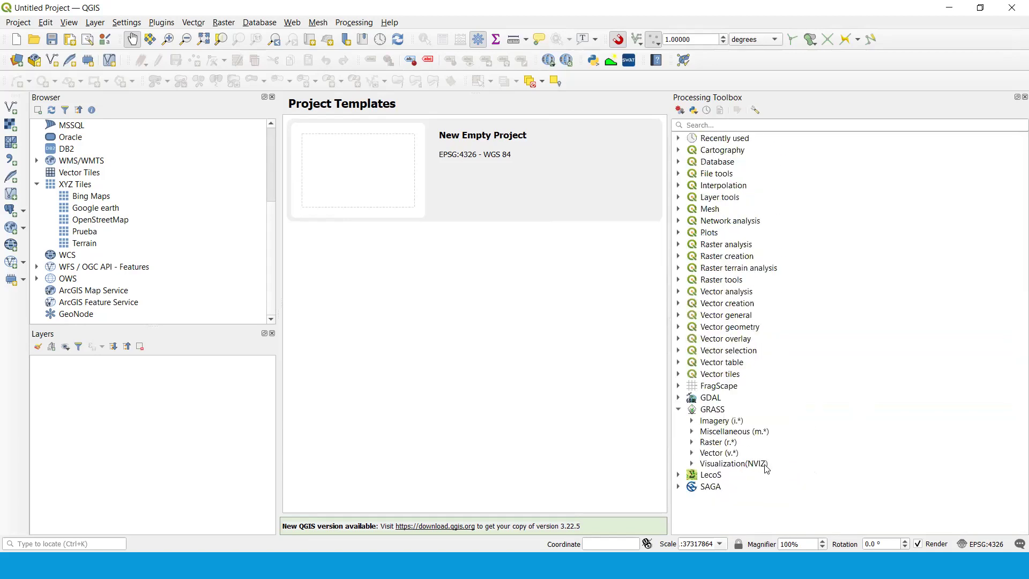
Expand the SAGA group and look through its Terrain Analysis - Hydrology tools.
{"action": "left_click", "coordinate": [678, 485]}
{"action": "scroll", "coordinate": [774, 450], "scroll_direction": "down", "scroll_amount": 6}
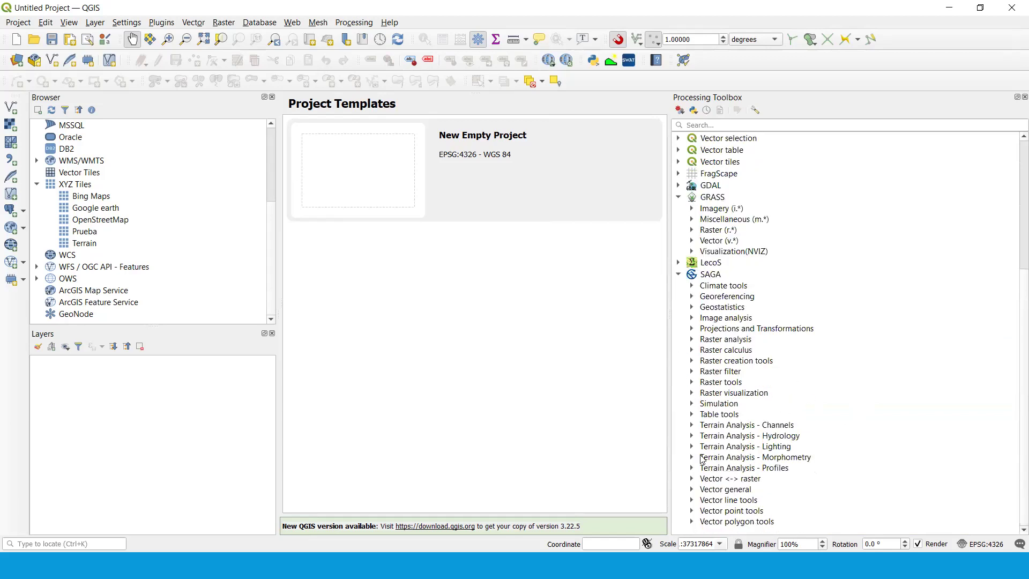
{"action": "left_click", "coordinate": [731, 438]}
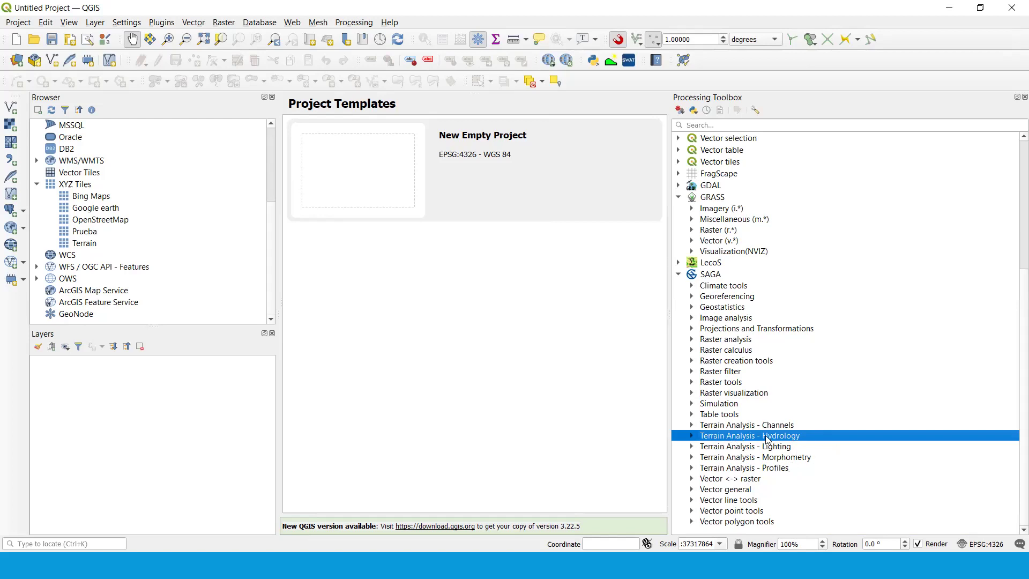
{"action": "left_click", "coordinate": [775, 447]}
{"action": "left_click", "coordinate": [783, 436]}
{"action": "left_click", "coordinate": [693, 435]}
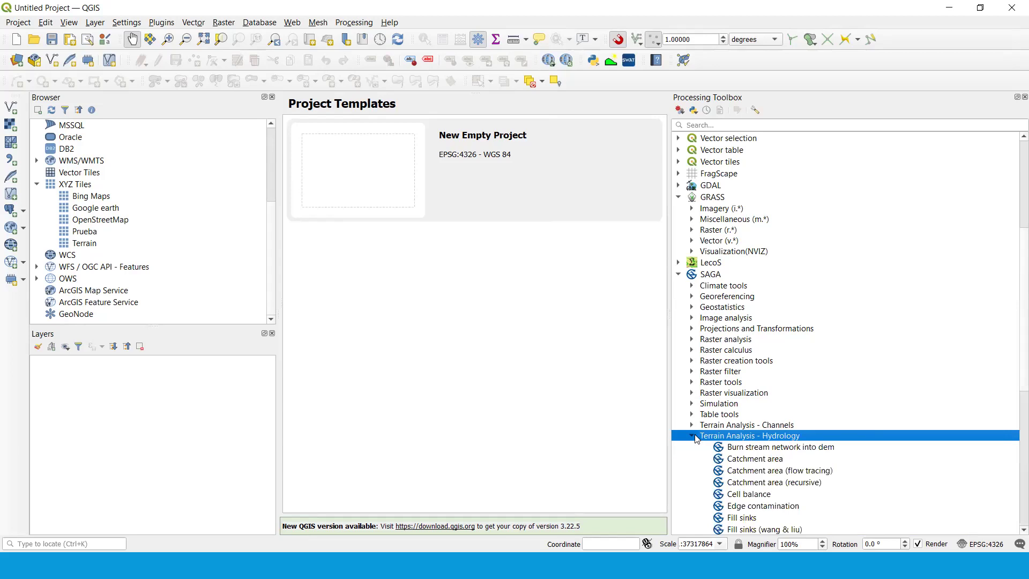
{"action": "scroll", "coordinate": [806, 450], "scroll_direction": "down", "scroll_amount": 4}
{"action": "scroll", "coordinate": [804, 364], "scroll_direction": "down", "scroll_amount": 5}
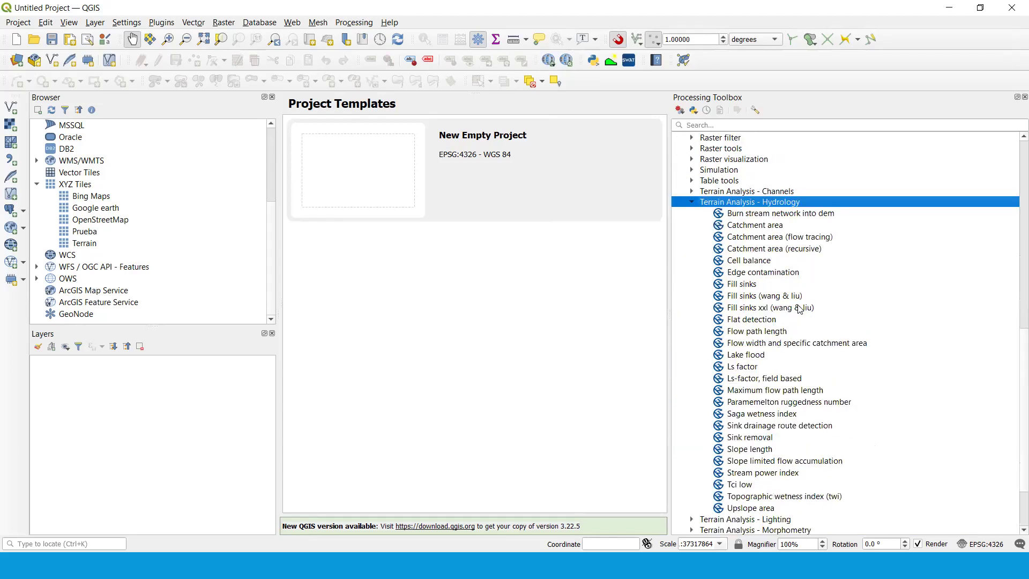
{"action": "scroll", "coordinate": [825, 399], "scroll_direction": "up", "scroll_amount": 3}
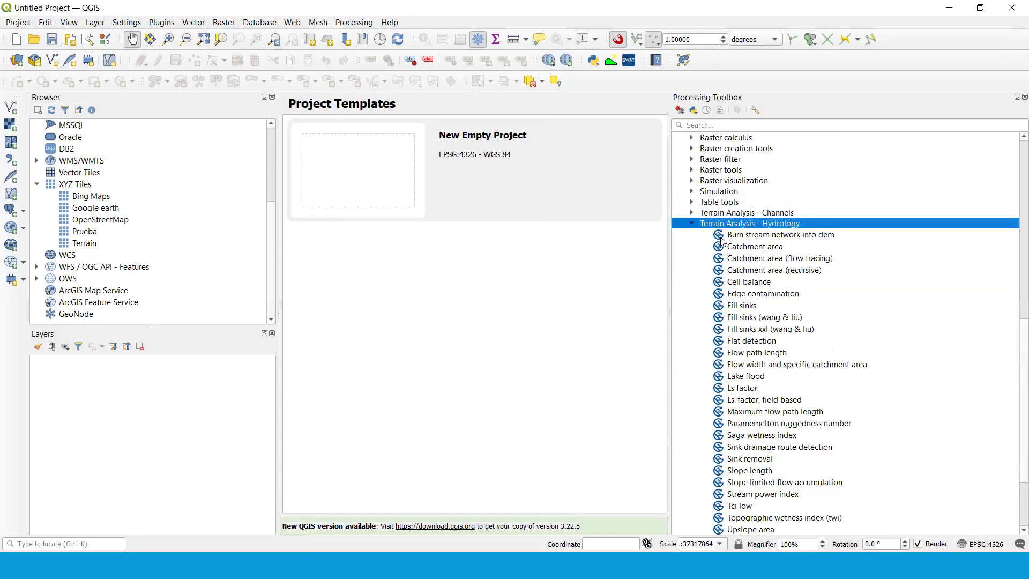
{"action": "scroll", "coordinate": [859, 440], "scroll_direction": "down", "scroll_amount": 1}
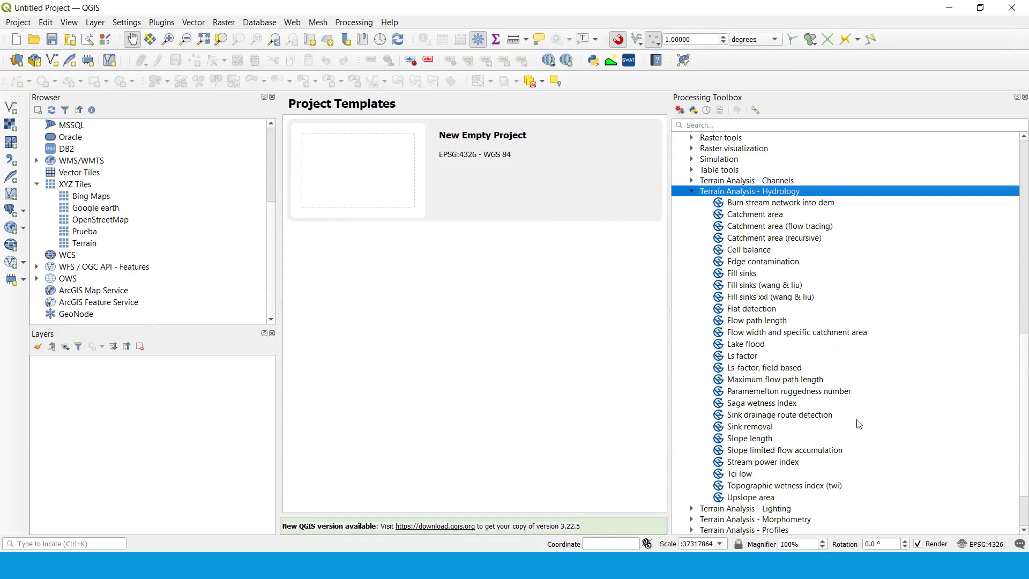
Examine the SAGA hydrology tools for burning stream networks into a DEM and filling sinks, including both Wang & Liu variants.
{"action": "left_click", "coordinate": [772, 215]}
{"action": "key", "text": "Up"}
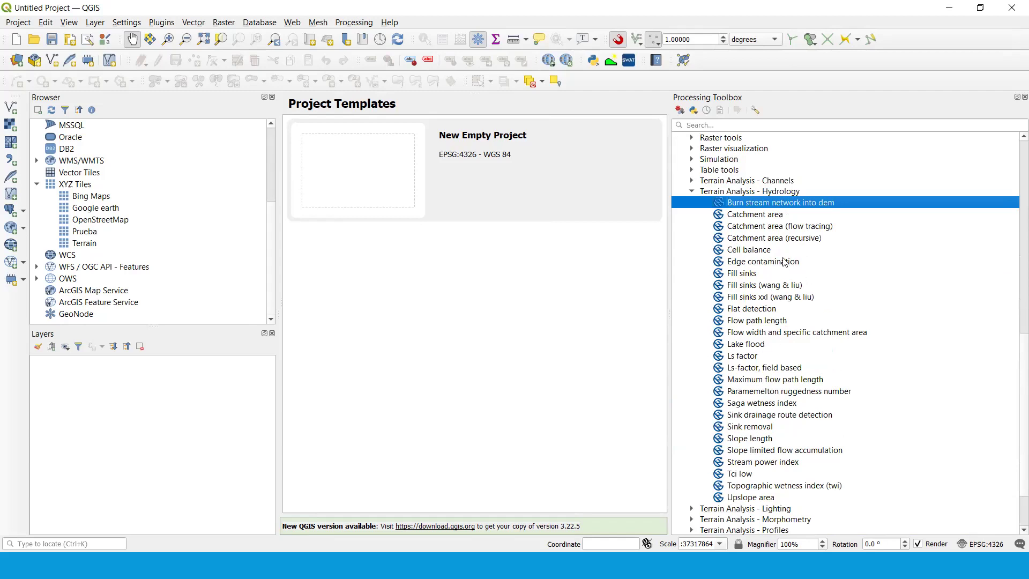
{"action": "left_click", "coordinate": [756, 288]}
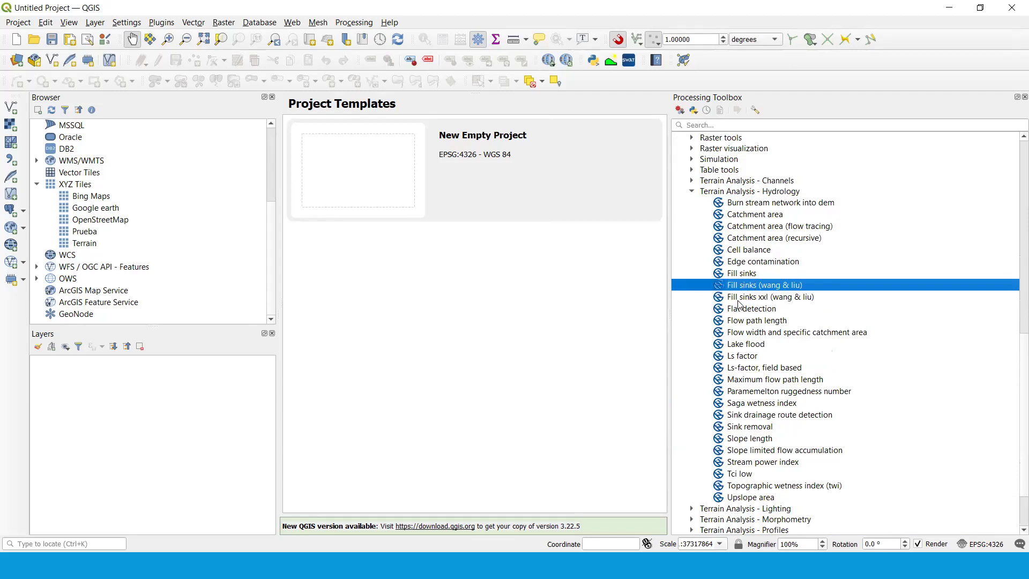
{"action": "left_click", "coordinate": [813, 297]}
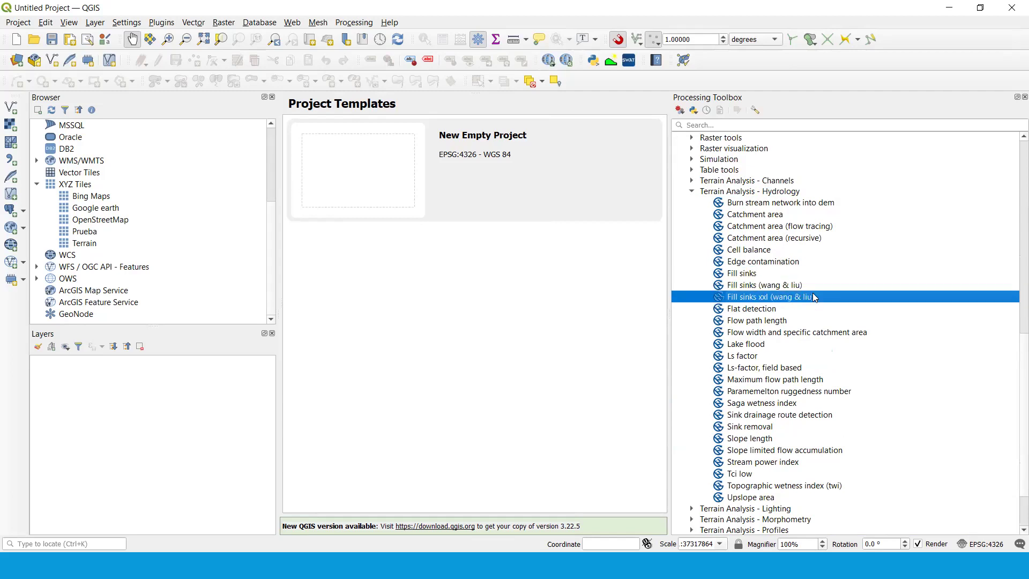
{"action": "left_click", "coordinate": [823, 287]}
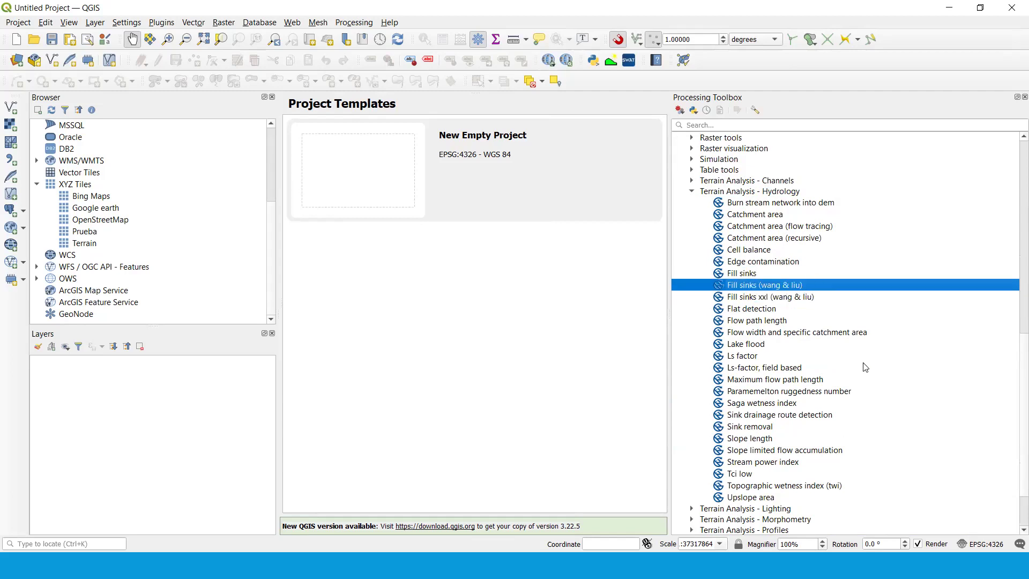
Examine the SAGA hydrology tools from Paramemelton ruggedness number through Slope length to Stream power index.
{"action": "left_click", "coordinate": [834, 397]}
{"action": "left_click", "coordinate": [846, 393]}
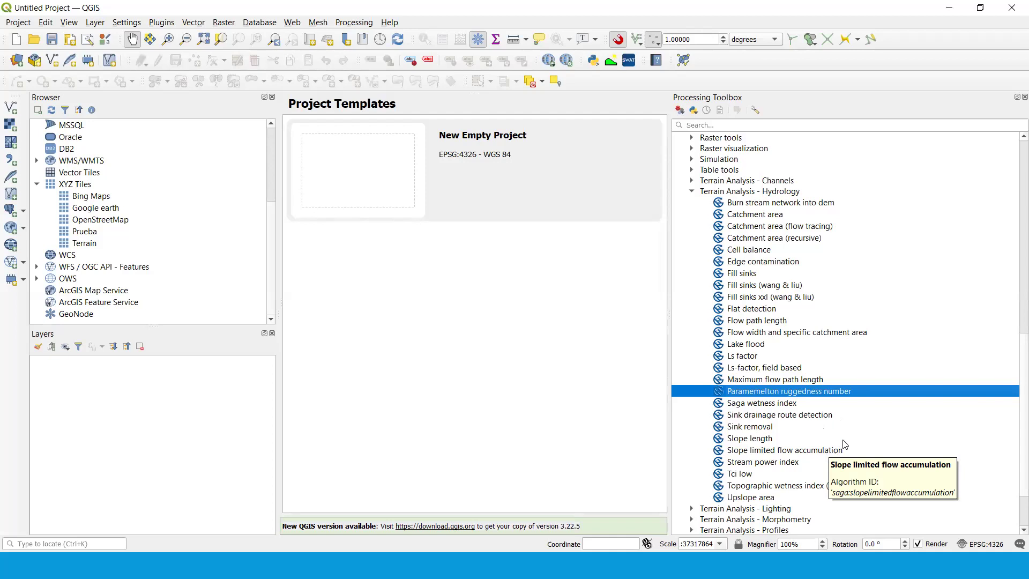
{"action": "left_click", "coordinate": [835, 407]}
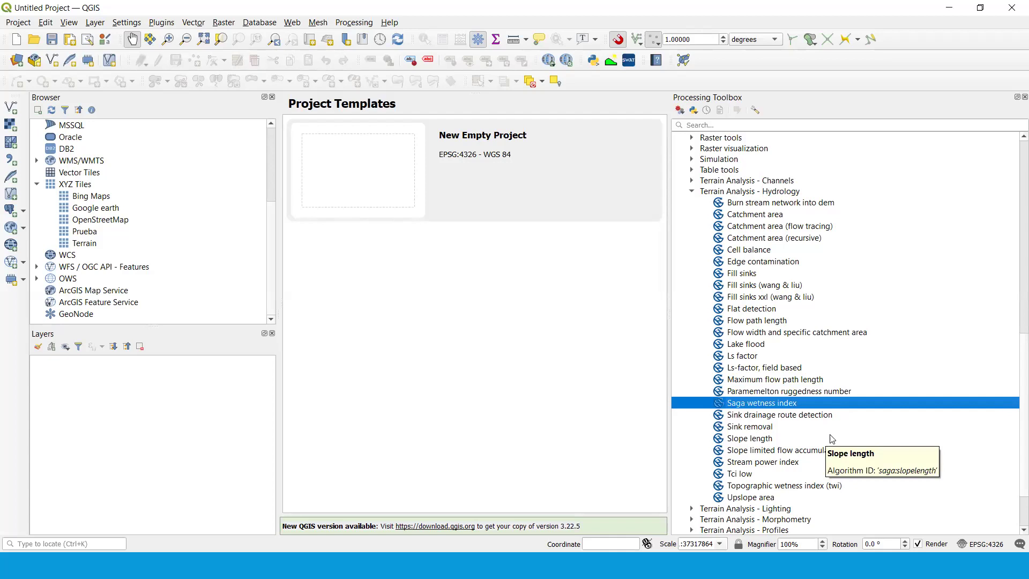
{"action": "left_click", "coordinate": [840, 417]}
{"action": "left_click", "coordinate": [830, 427]}
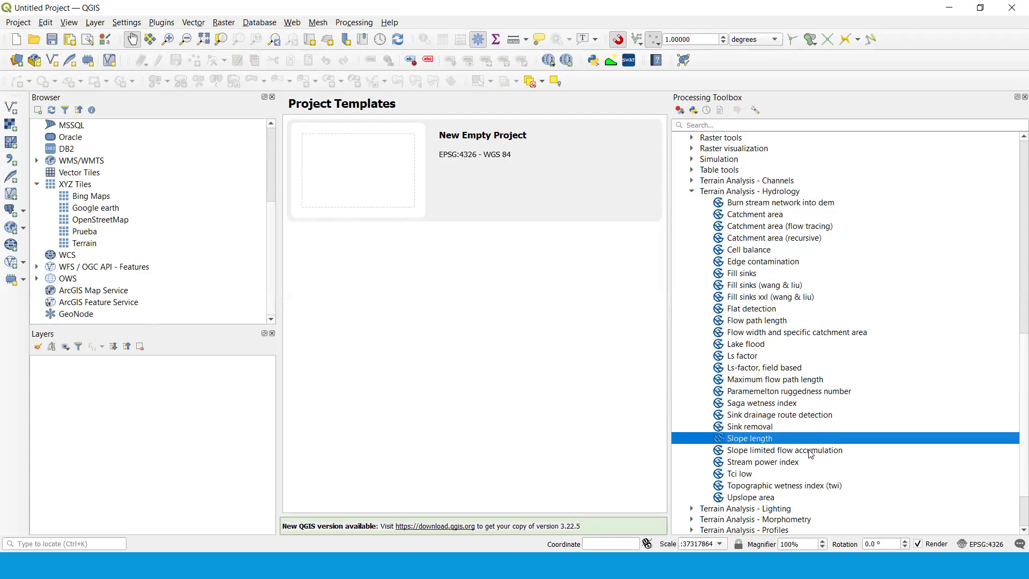
{"action": "left_click", "coordinate": [794, 439]}
{"action": "left_click", "coordinate": [809, 427]}
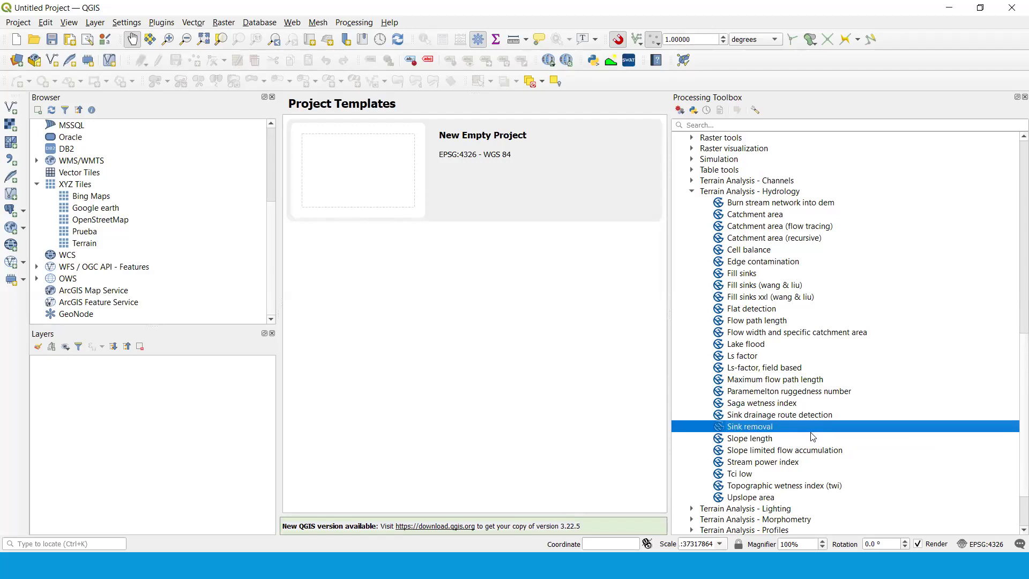
{"action": "left_click", "coordinate": [837, 453]}
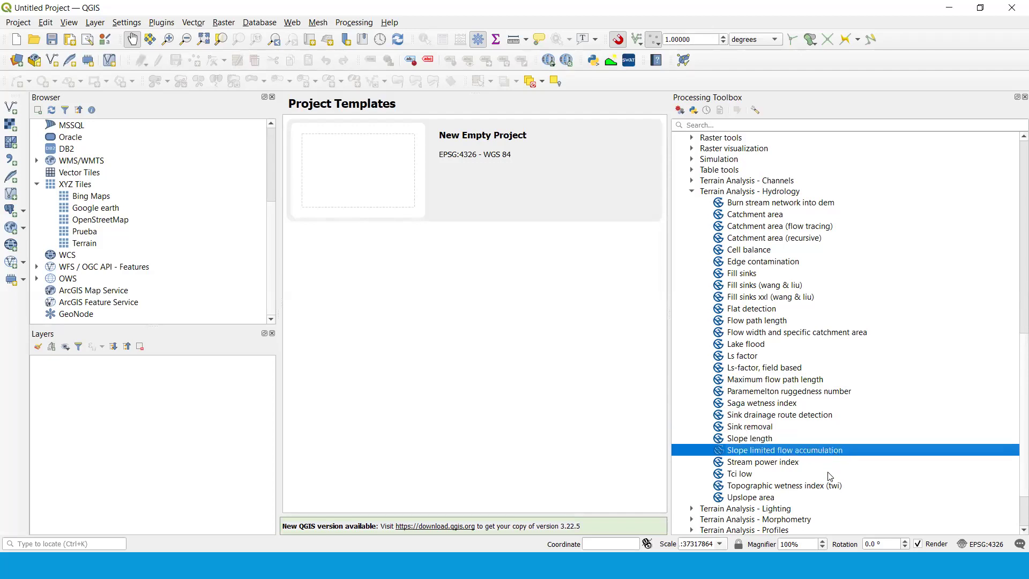
{"action": "left_click", "coordinate": [829, 464]}
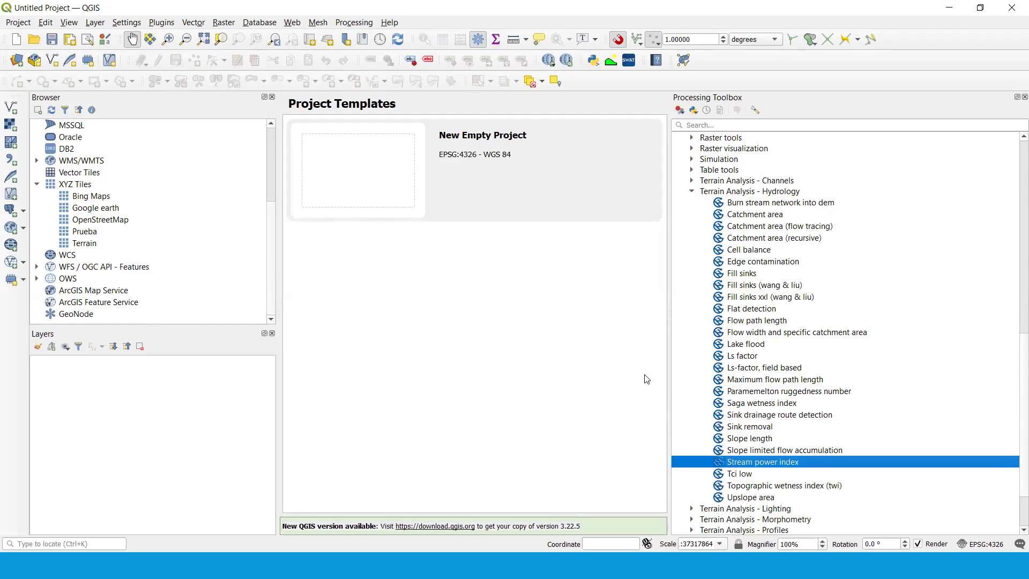
Review the SAGA ruggedness, wetness index and sink removal tools down to Topographic wetness index (twi), and collapse the hydrology subgroup.
{"action": "left_click", "coordinate": [778, 391]}
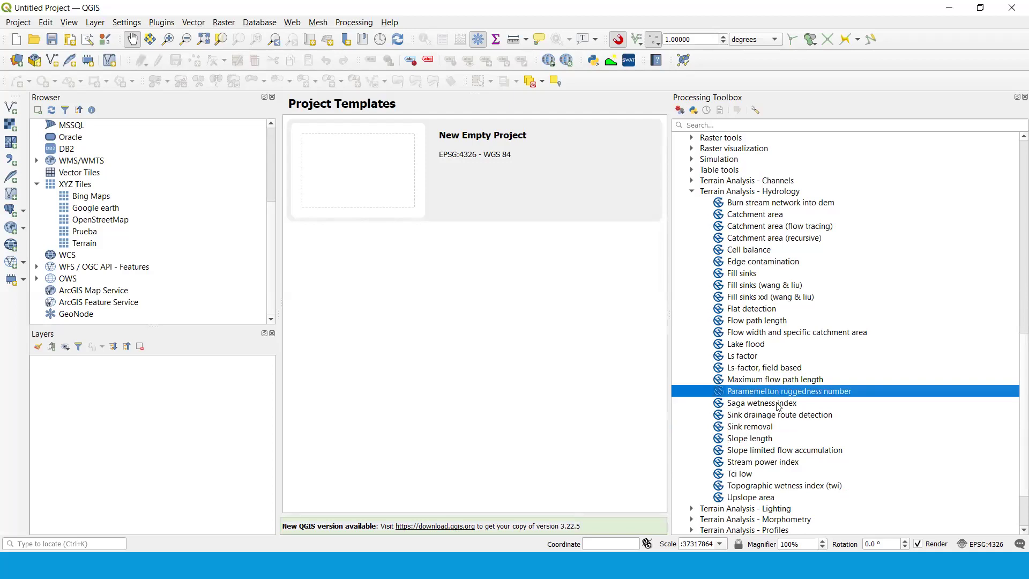
{"action": "left_click", "coordinate": [786, 404]}
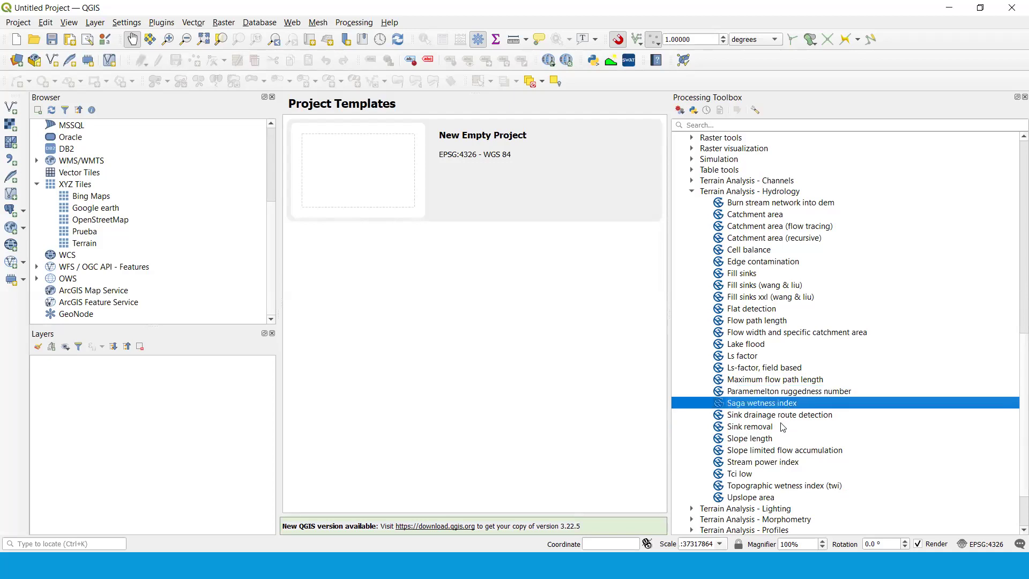
{"action": "left_click", "coordinate": [780, 426]}
{"action": "scroll", "coordinate": [838, 419], "scroll_direction": "down", "scroll_amount": 2}
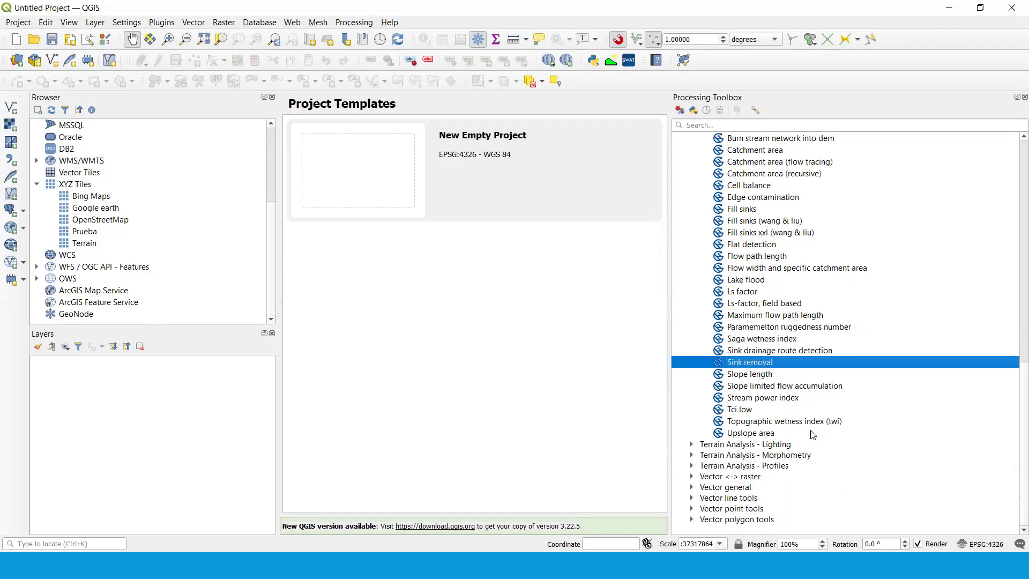
{"action": "left_click", "coordinate": [811, 431]}
{"action": "left_click", "coordinate": [834, 411]}
{"action": "left_click", "coordinate": [835, 422]}
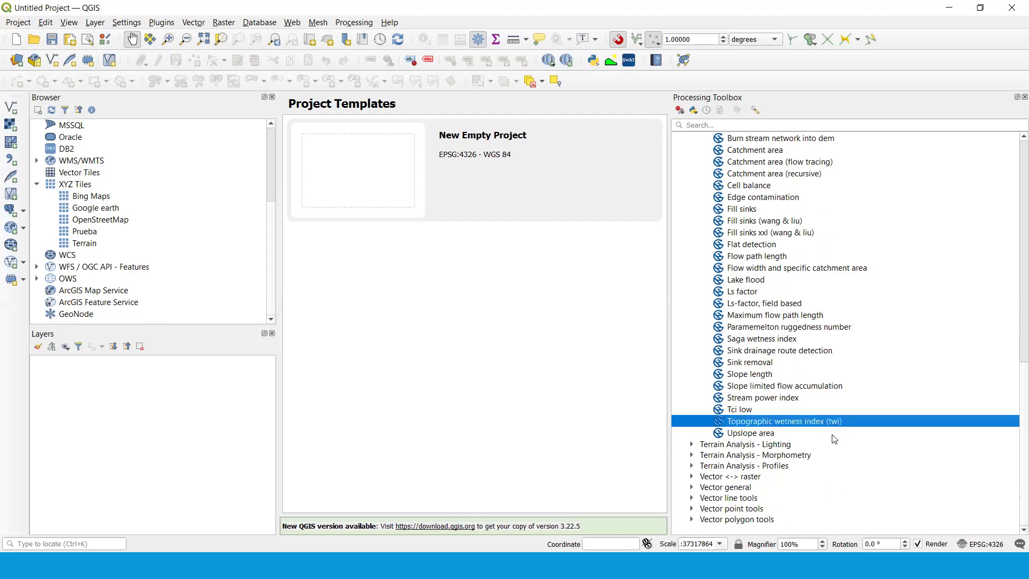
{"action": "left_click", "coordinate": [799, 411]}
{"action": "left_click", "coordinate": [805, 423]}
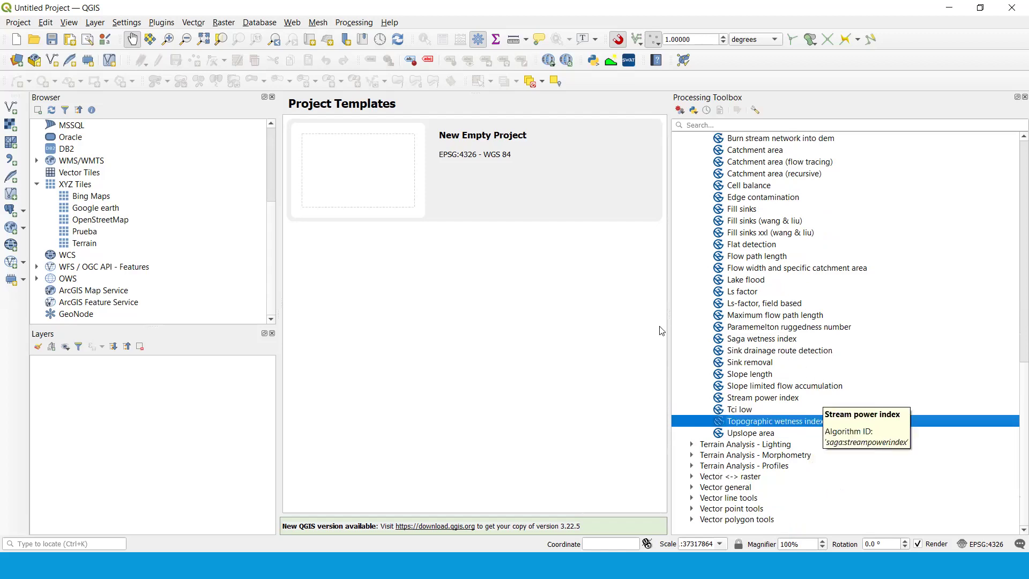
{"action": "scroll", "coordinate": [918, 375], "scroll_direction": "up", "scroll_amount": 3}
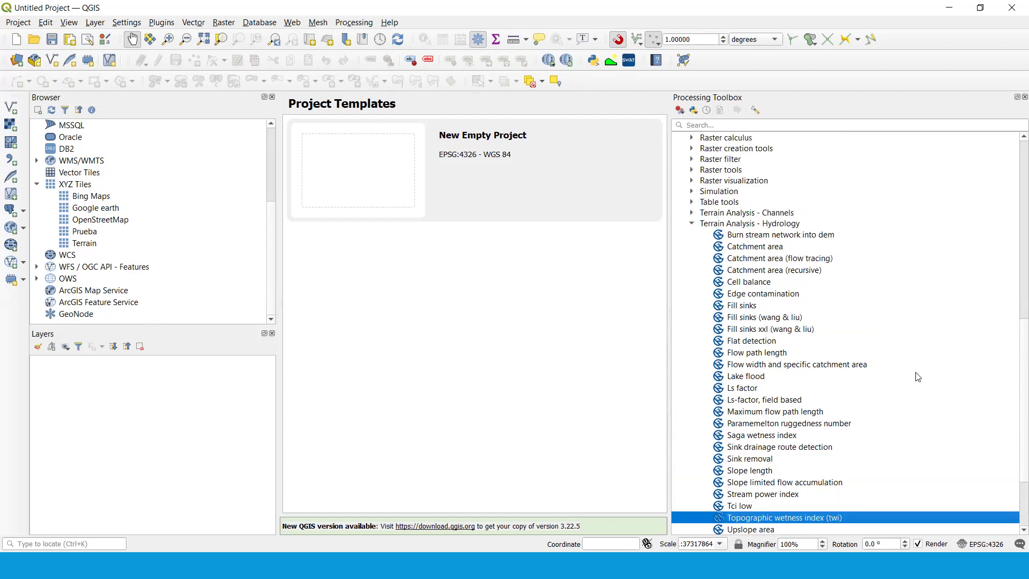
{"action": "left_click", "coordinate": [692, 224]}
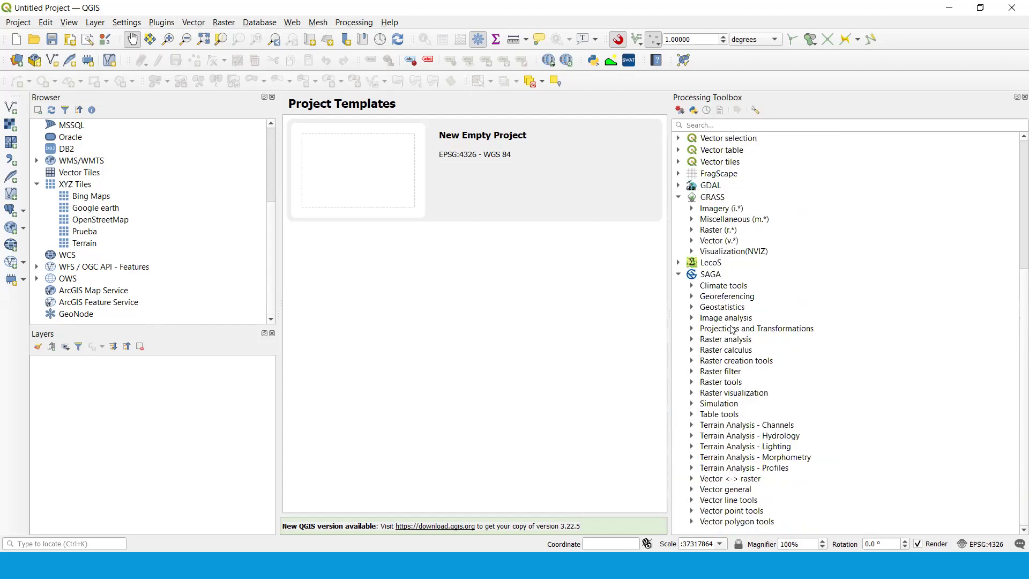
Examine the LecoS landscape tool groups, leaving the SAGA, LecoS and GRASS groups collapsed.
{"action": "left_click", "coordinate": [679, 276]}
{"action": "left_click", "coordinate": [678, 474]}
{"action": "scroll", "coordinate": [691, 474], "scroll_direction": "down", "scroll_amount": 1}
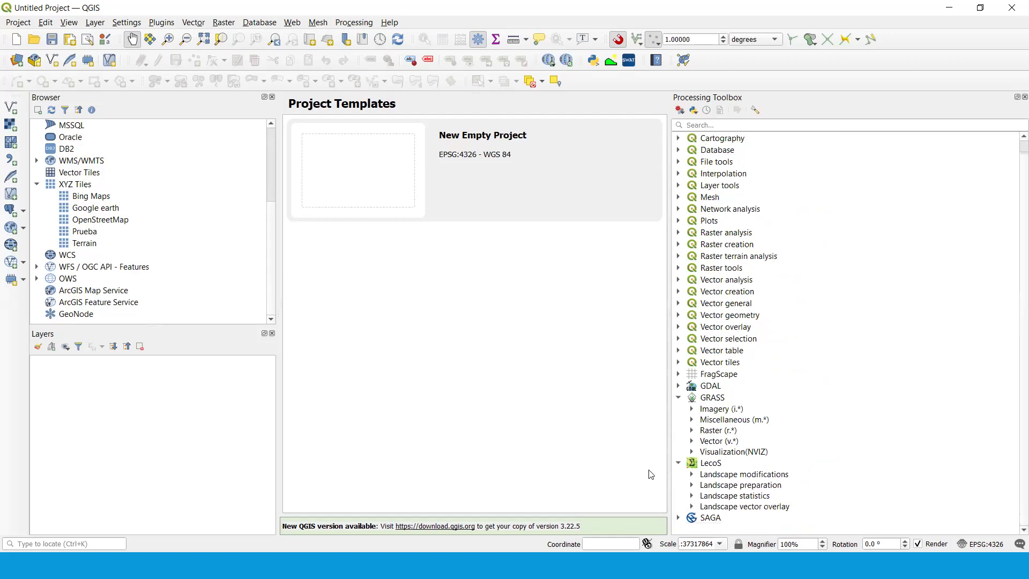
{"action": "left_click", "coordinate": [714, 465]}
{"action": "left_click", "coordinate": [678, 462]}
{"action": "left_click", "coordinate": [676, 464]}
{"action": "left_click", "coordinate": [677, 409]}
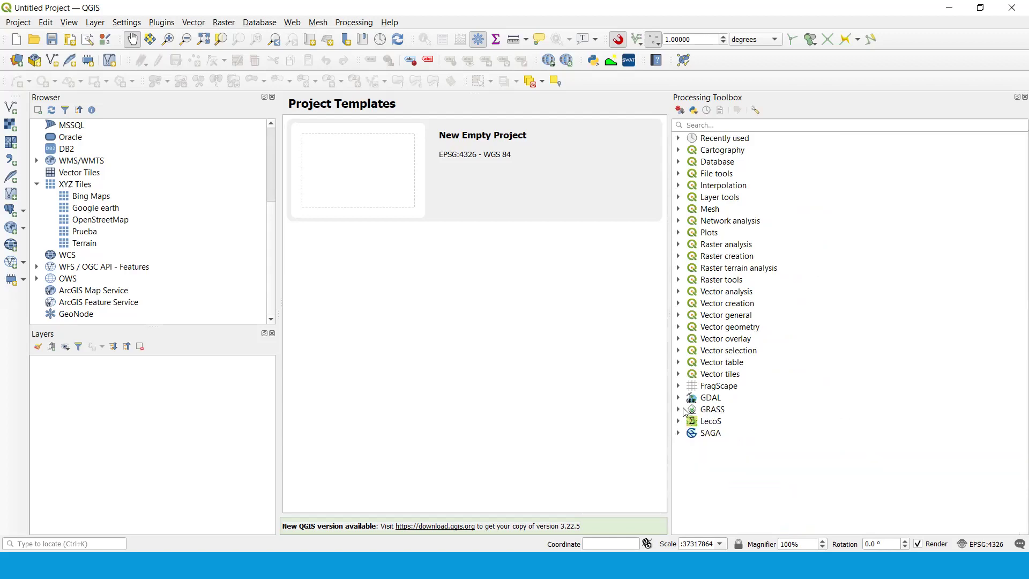
Close the Processing Toolbox panel.
{"action": "left_click", "coordinate": [1025, 97]}
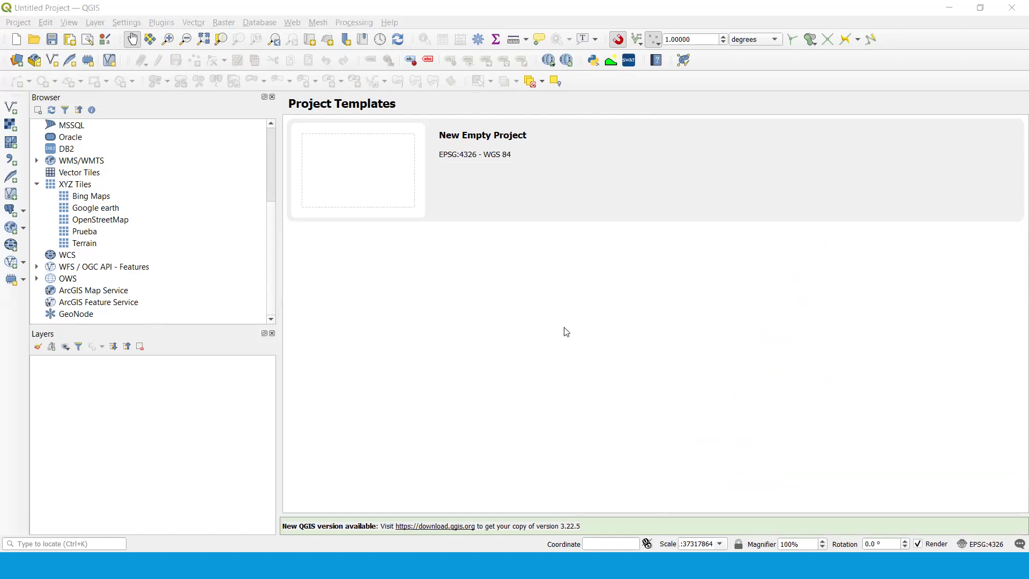
{"action": "left_click", "coordinate": [475, 5]}
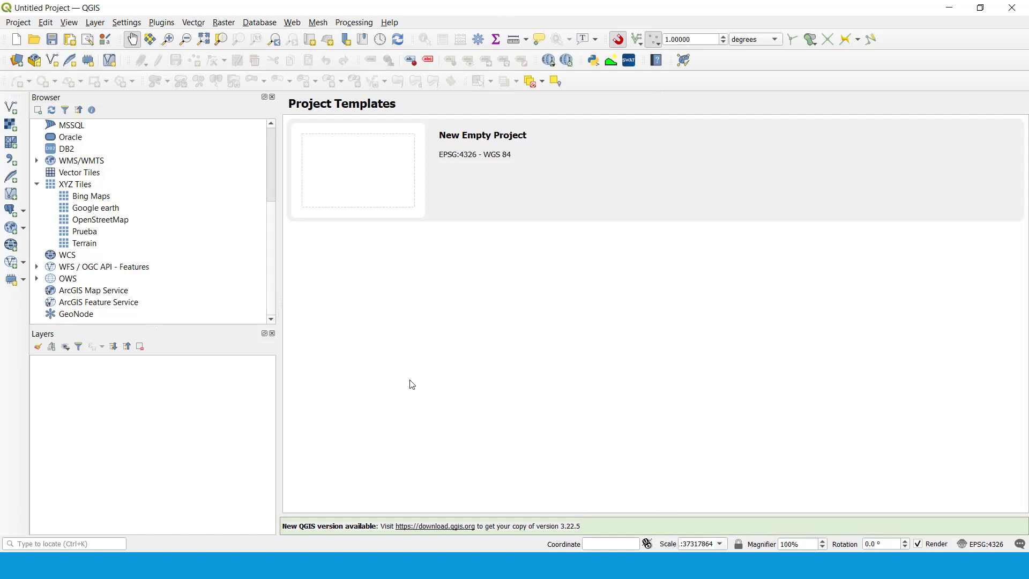
{"action": "mouse_move", "coordinate": [22, 95]}
{"action": "left_mouse_down"}
{"action": "mouse_move", "coordinate": [31, 290]}
{"action": "mouse_move", "coordinate": [9, 312]}
{"action": "mouse_move", "coordinate": [7, 151]}
{"action": "left_mouse_up"}
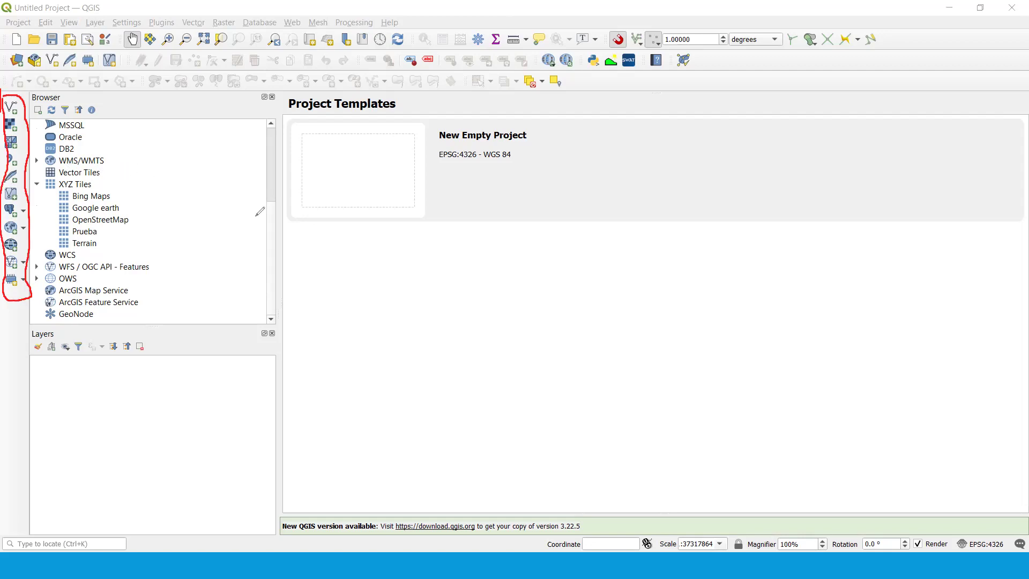
{"action": "left_click", "coordinate": [194, 118]}
{"action": "mouse_move", "coordinate": [212, 116]}
{"action": "left_mouse_down"}
{"action": "mouse_move", "coordinate": [49, 113]}
{"action": "mouse_move", "coordinate": [33, 186]}
{"action": "mouse_move", "coordinate": [47, 317]}
{"action": "mouse_move", "coordinate": [262, 319]}
{"action": "mouse_move", "coordinate": [263, 155]}
{"action": "mouse_move", "coordinate": [236, 111]}
{"action": "mouse_move", "coordinate": [190, 114]}
{"action": "left_mouse_up"}
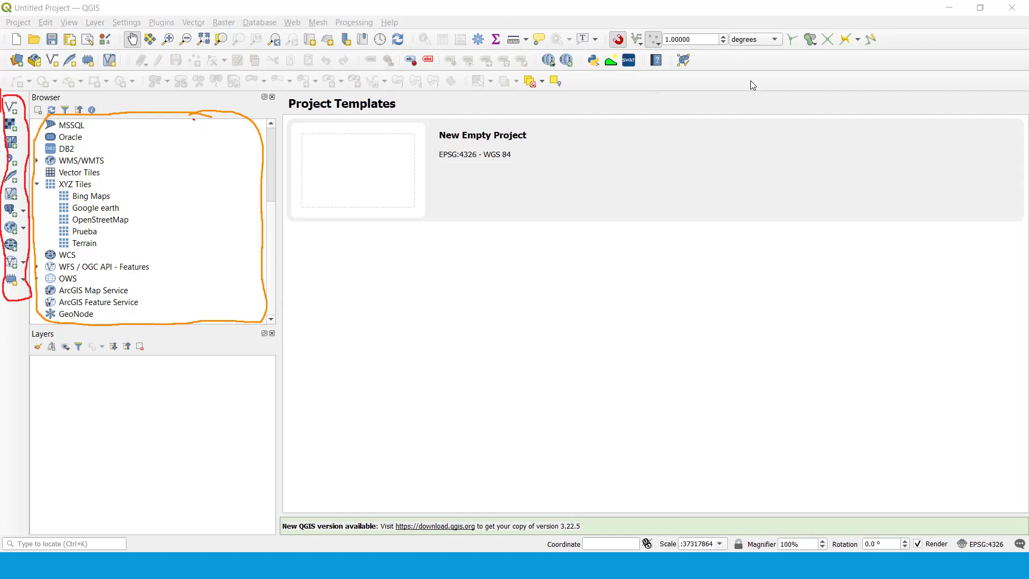
Hide the Browser panel and bring it back.
{"action": "right_click", "coordinate": [724, 56]}
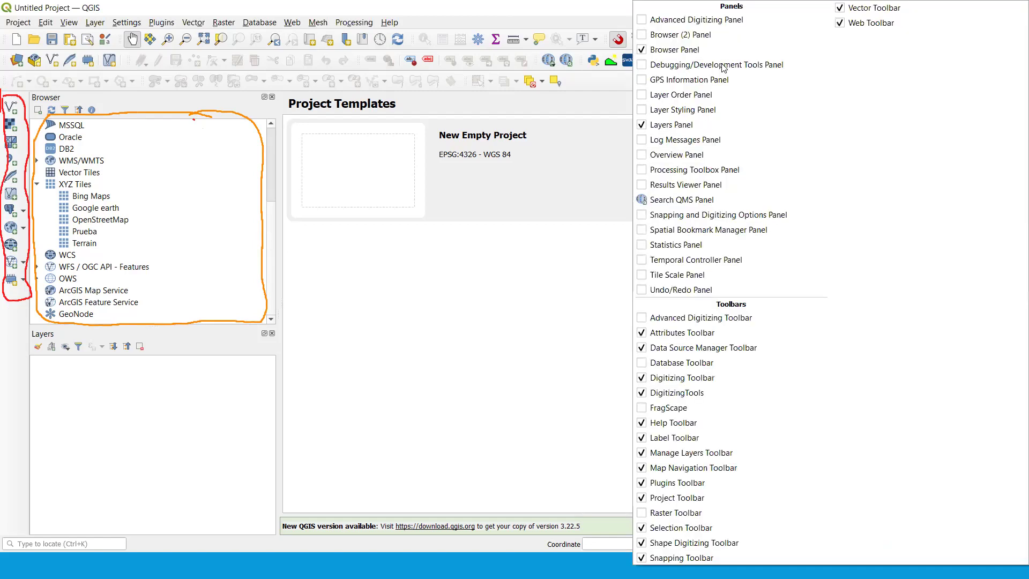
{"action": "left_click", "coordinate": [691, 52]}
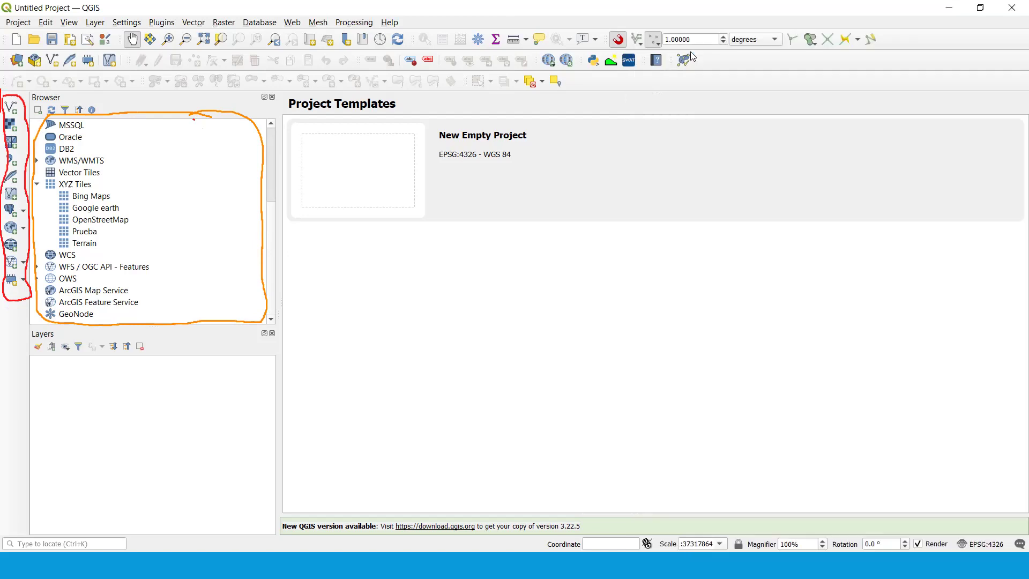
{"action": "right_click", "coordinate": [760, 63]}
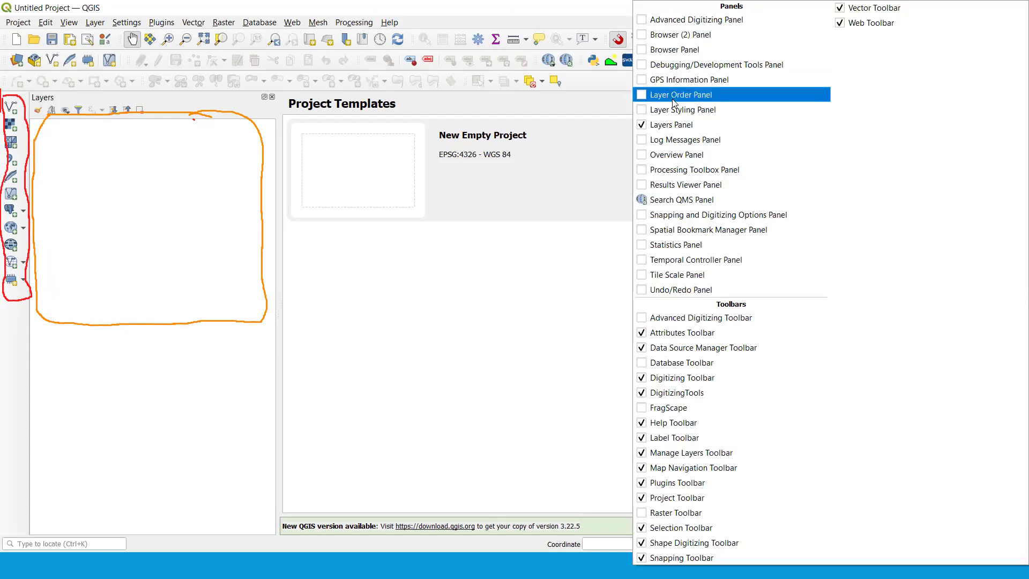
{"action": "left_click", "coordinate": [691, 54]}
Turn the Data Source Manager Toolbar off and on again.
{"action": "right_click", "coordinate": [764, 68]}
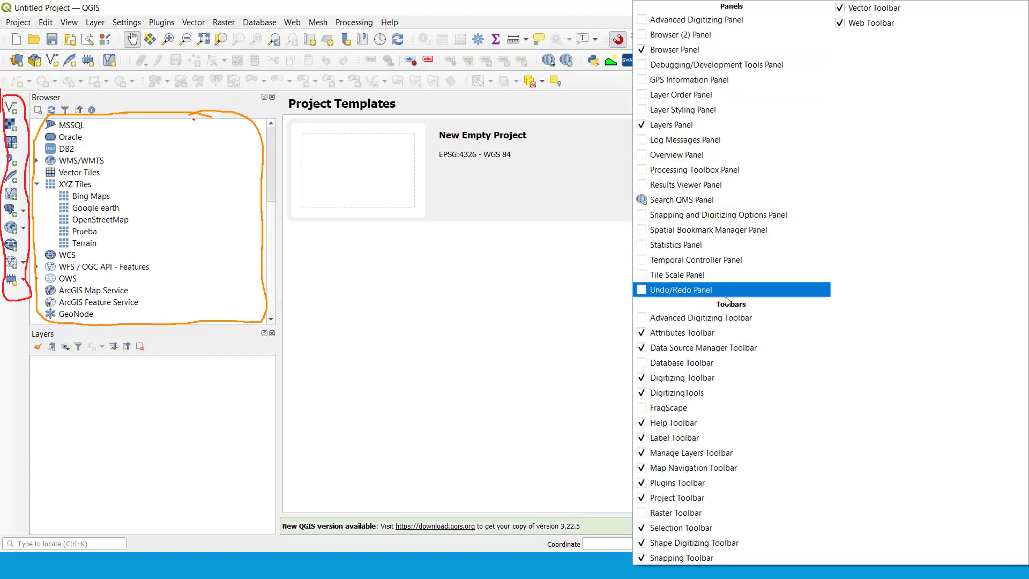
{"action": "left_click", "coordinate": [723, 353]}
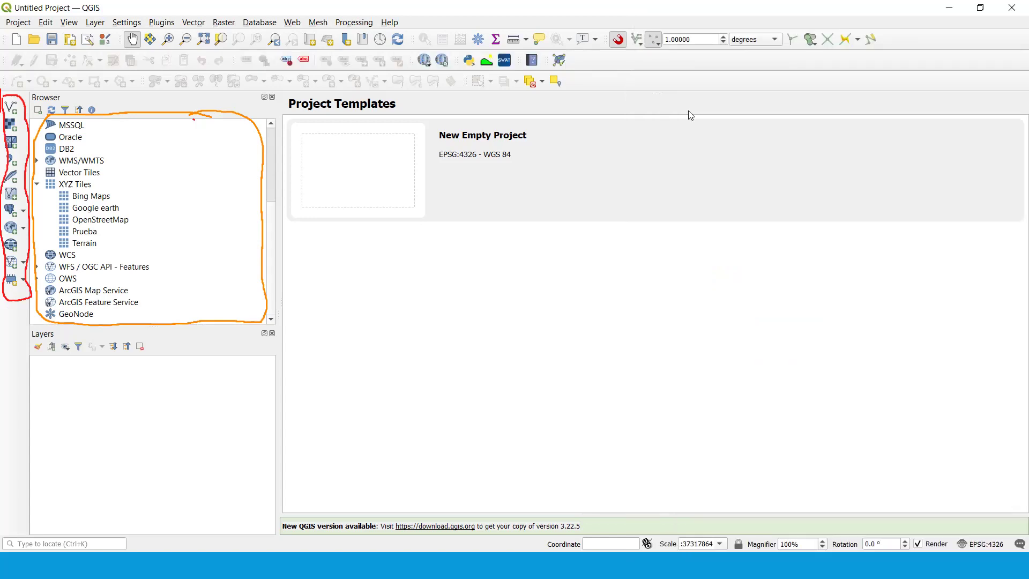
{"action": "right_click", "coordinate": [689, 65]}
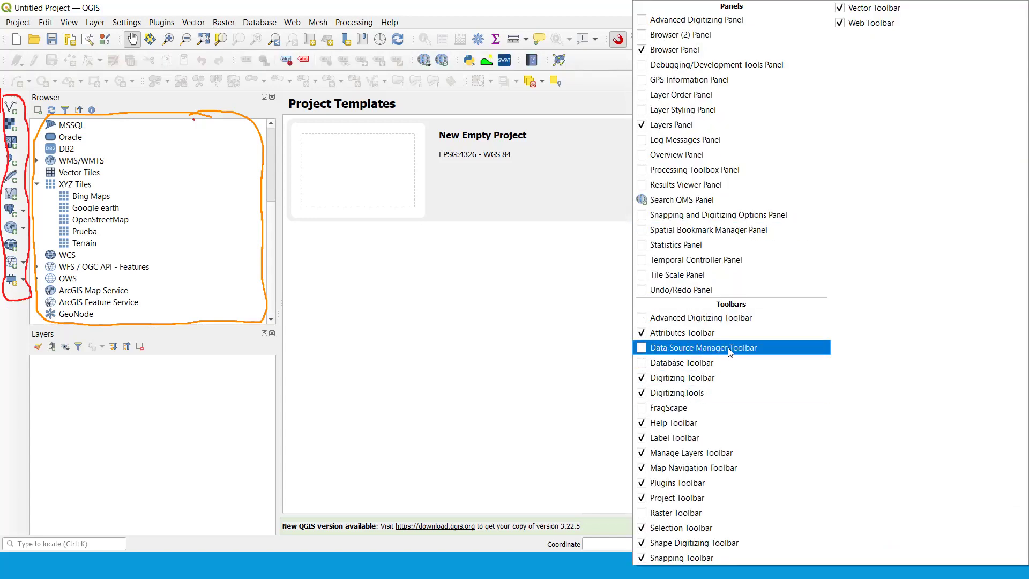
{"action": "left_click", "coordinate": [728, 351]}
Turn the Vector Toolbar off and on again, and do the same with the Web Toolbar.
{"action": "right_click", "coordinate": [730, 85]}
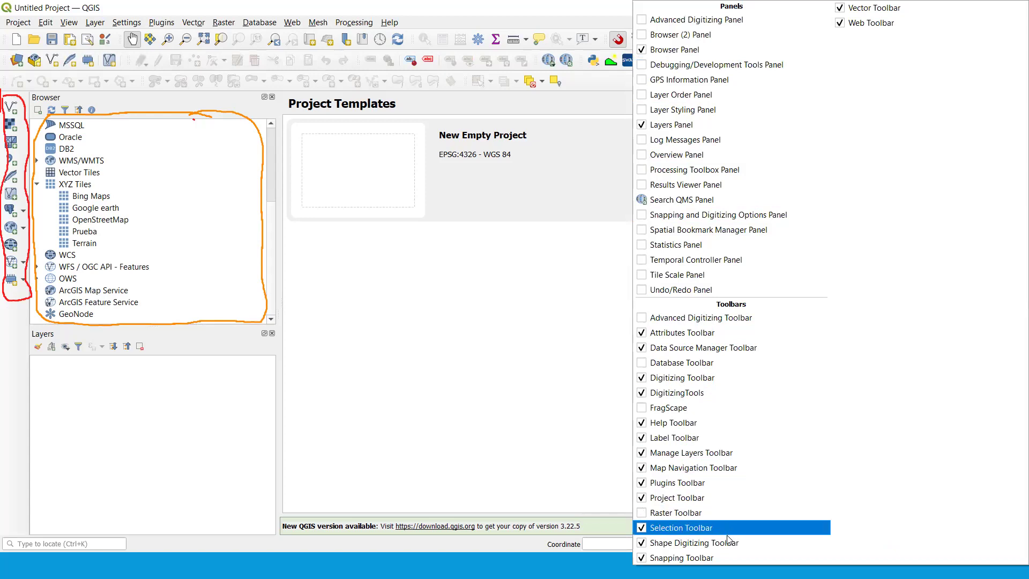
{"action": "left_click", "coordinate": [891, 14]}
{"action": "right_click", "coordinate": [758, 69]}
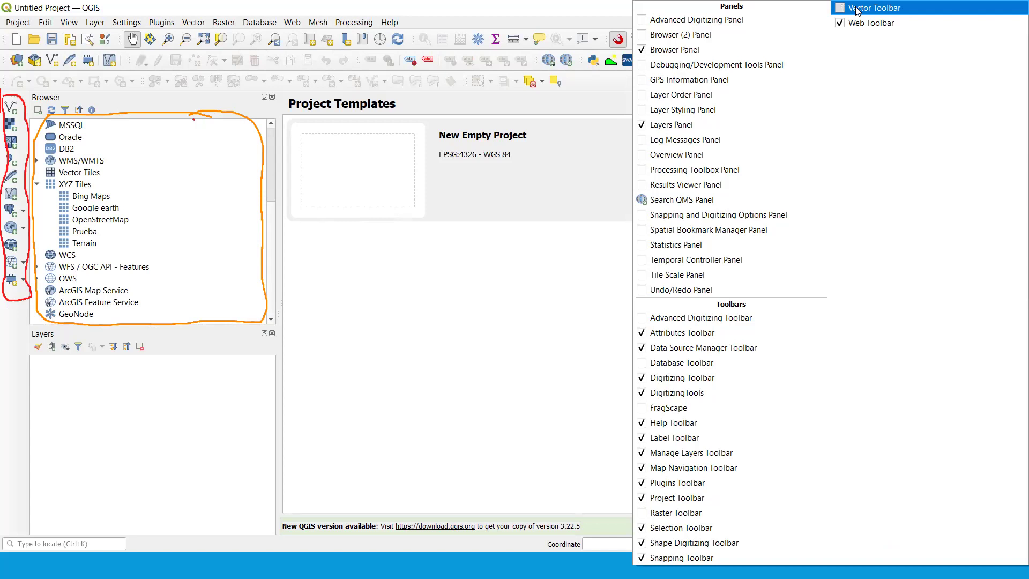
{"action": "left_click", "coordinate": [879, 8]}
{"action": "right_click", "coordinate": [798, 61]}
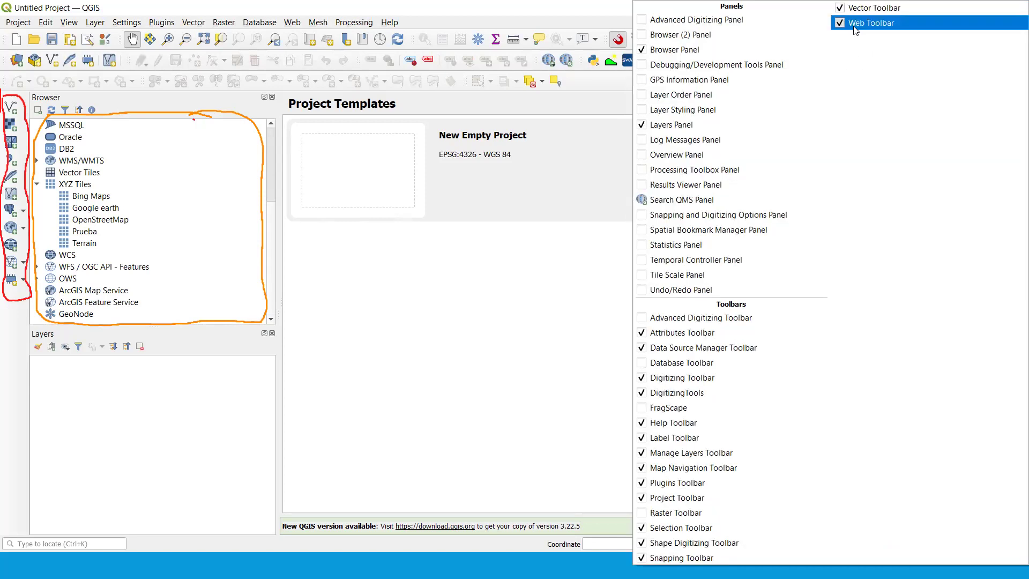
{"action": "left_click", "coordinate": [855, 24]}
{"action": "right_click", "coordinate": [752, 63]}
{"action": "left_click", "coordinate": [859, 24]}
Hide the Layers panel and restore it below the Browser panel.
{"action": "right_click", "coordinate": [743, 73]}
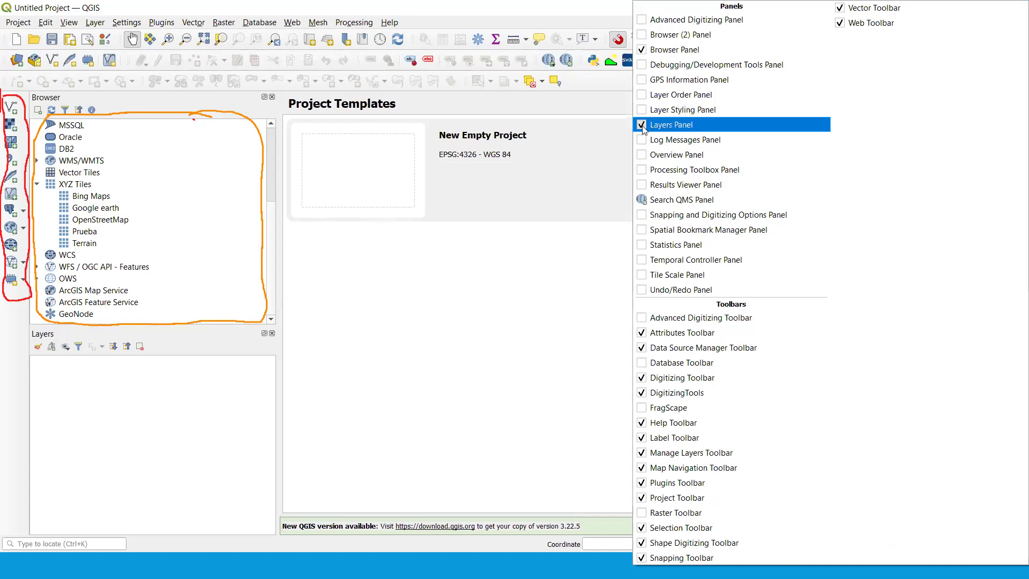
{"action": "left_click", "coordinate": [644, 127]}
{"action": "right_click", "coordinate": [732, 78]}
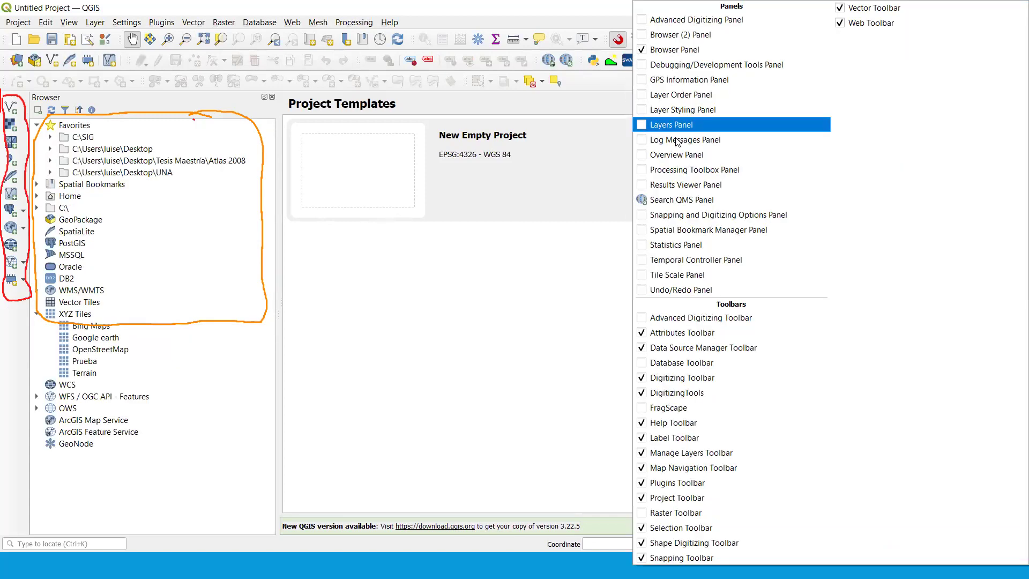
{"action": "left_click", "coordinate": [642, 125]}
Hide the Help Toolbar.
{"action": "right_click", "coordinate": [773, 75]}
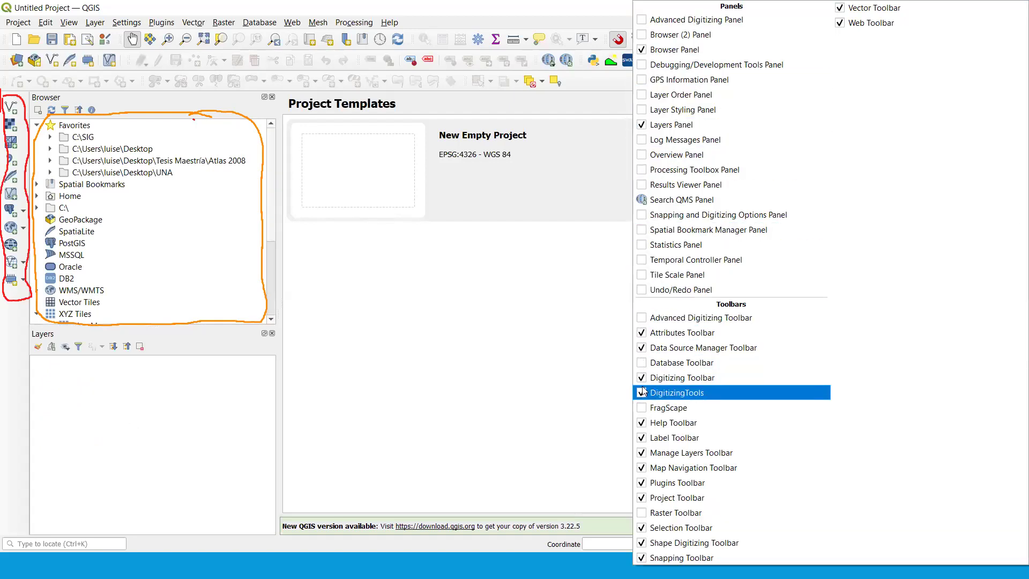
{"action": "left_click", "coordinate": [641, 423]}
Turn the Manage Layers Toolbar off and on twice, leaving it displayed beside the Browser and Layers panels.
{"action": "right_click", "coordinate": [723, 79]}
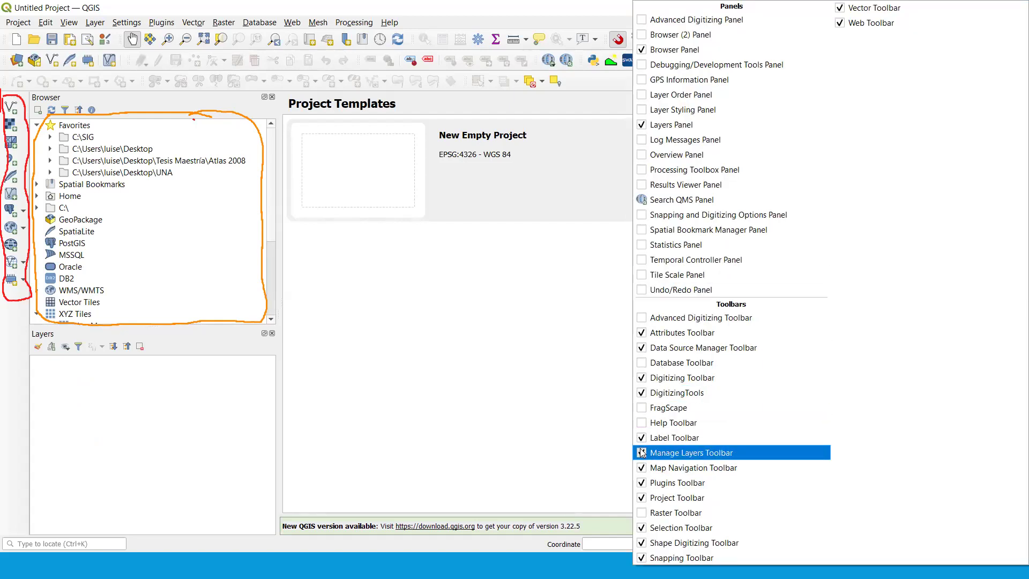
{"action": "left_click", "coordinate": [642, 452]}
{"action": "right_click", "coordinate": [697, 67]}
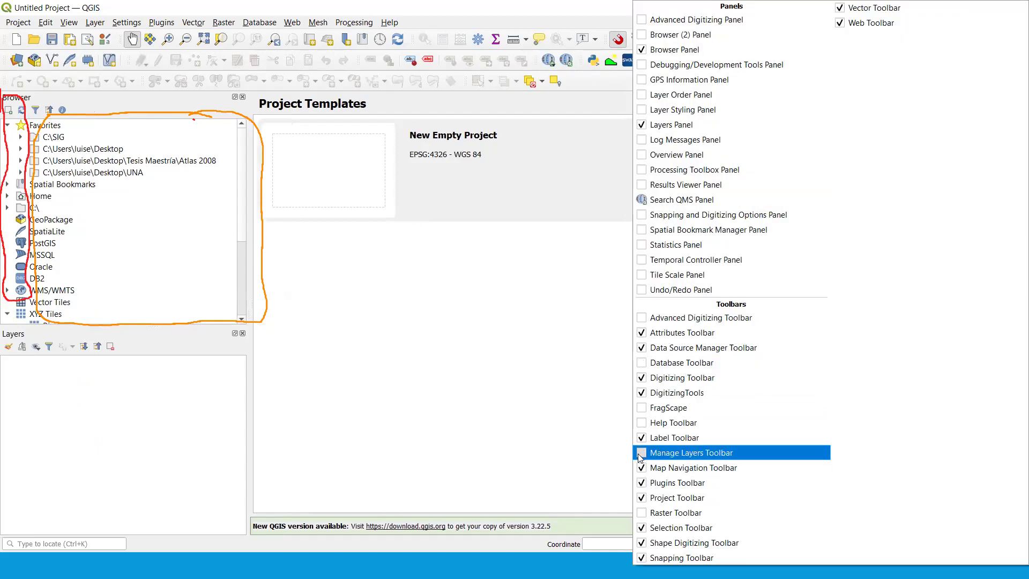
{"action": "left_click", "coordinate": [641, 453]}
{"action": "right_click", "coordinate": [712, 71]}
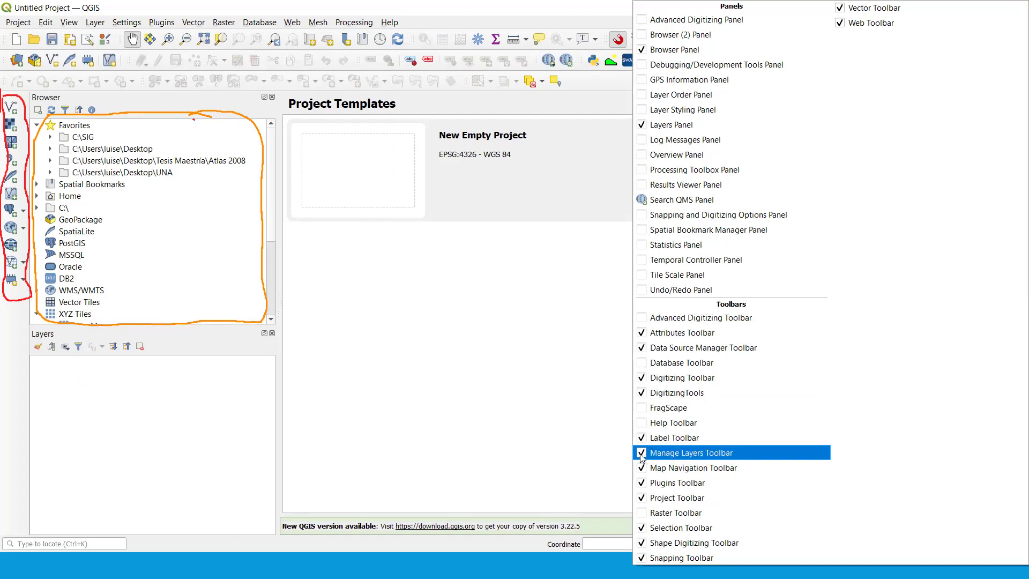
{"action": "left_click", "coordinate": [642, 454]}
{"action": "right_click", "coordinate": [707, 83]}
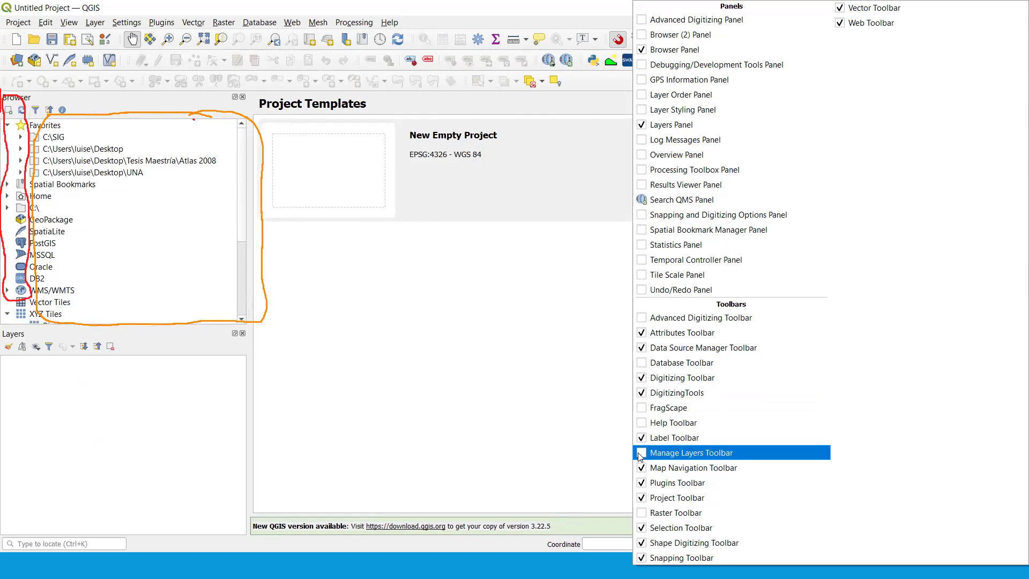
{"action": "left_click", "coordinate": [641, 453]}
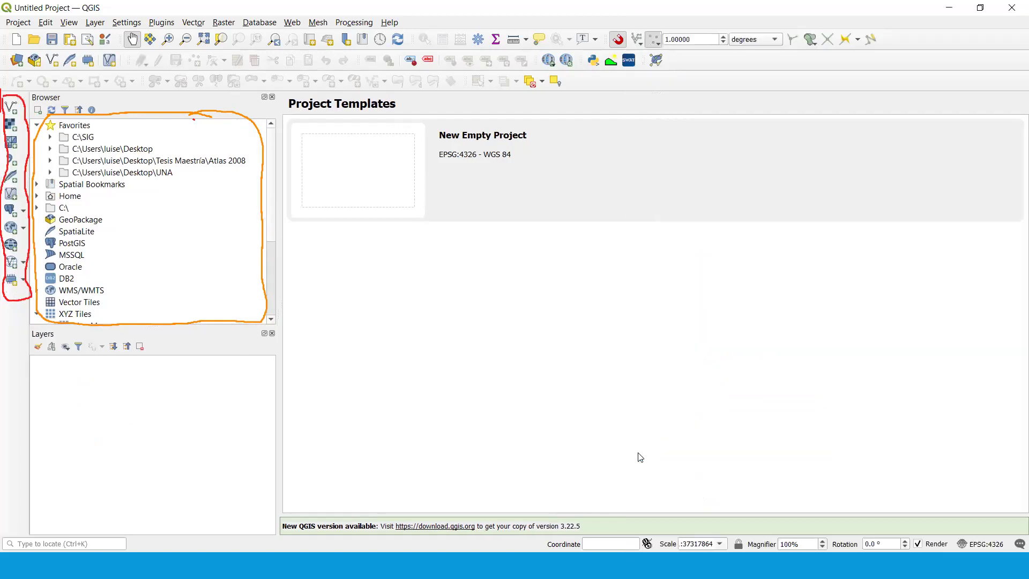
{"action": "right_click", "coordinate": [726, 66]}
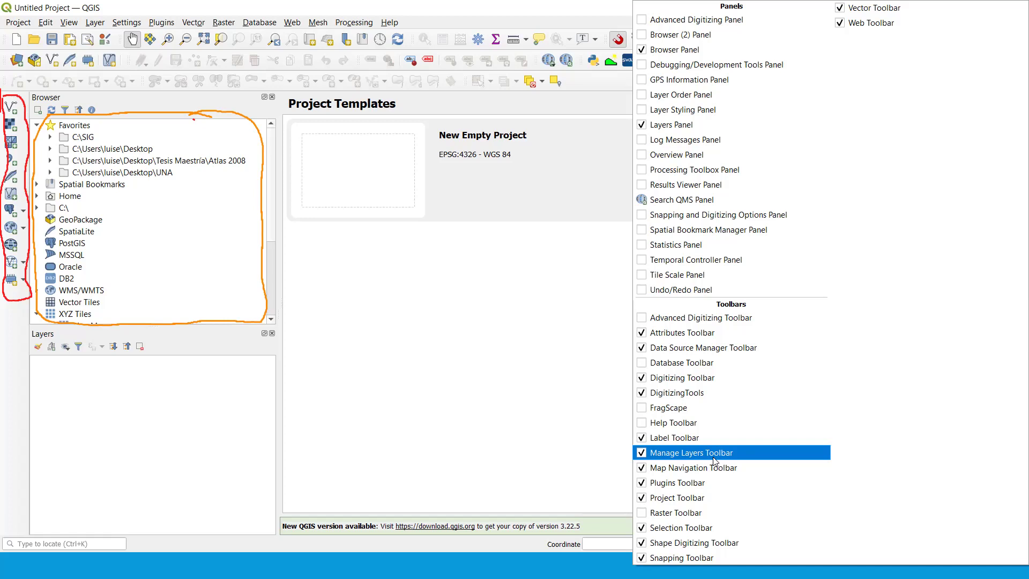
{"action": "left_click", "coordinate": [592, 157]}
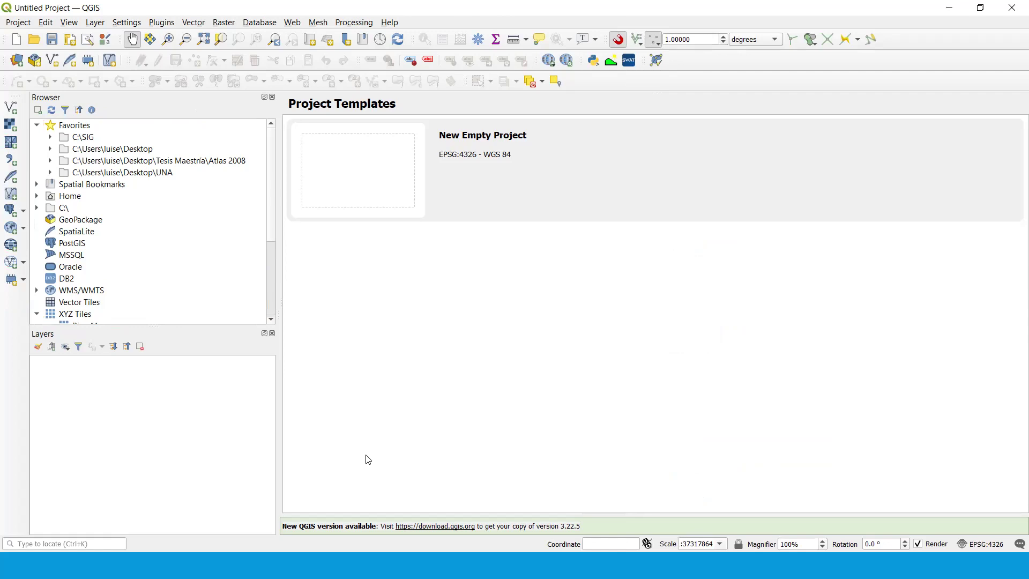
{"action": "mouse_move", "coordinate": [20, 95]}
{"action": "left_mouse_down"}
{"action": "mouse_move", "coordinate": [3, 104]}
{"action": "mouse_move", "coordinate": [13, 116]}
{"action": "mouse_move", "coordinate": [22, 115]}
{"action": "mouse_move", "coordinate": [23, 92]}
{"action": "left_mouse_up"}
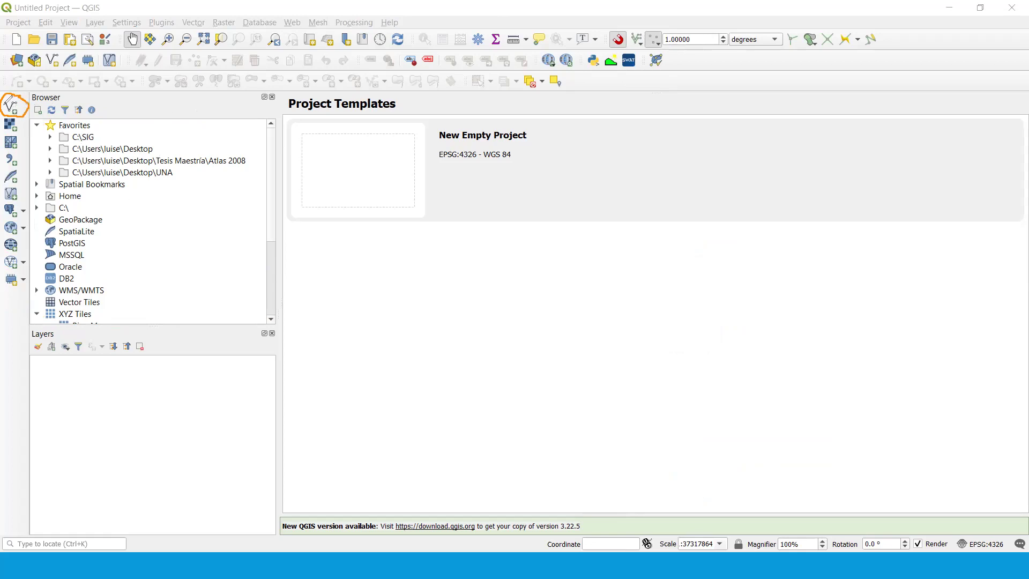
{"action": "mouse_move", "coordinate": [26, 120]}
{"action": "left_mouse_down"}
{"action": "mouse_move", "coordinate": [11, 137]}
{"action": "mouse_move", "coordinate": [7, 127]}
{"action": "mouse_move", "coordinate": [20, 161]}
{"action": "left_mouse_up"}
{"action": "mouse_move", "coordinate": [25, 224]}
{"action": "left_mouse_down"}
{"action": "mouse_move", "coordinate": [0, 217]}
{"action": "mouse_move", "coordinate": [1, 262]}
{"action": "mouse_move", "coordinate": [31, 267]}
{"action": "mouse_move", "coordinate": [25, 223]}
{"action": "left_mouse_up"}
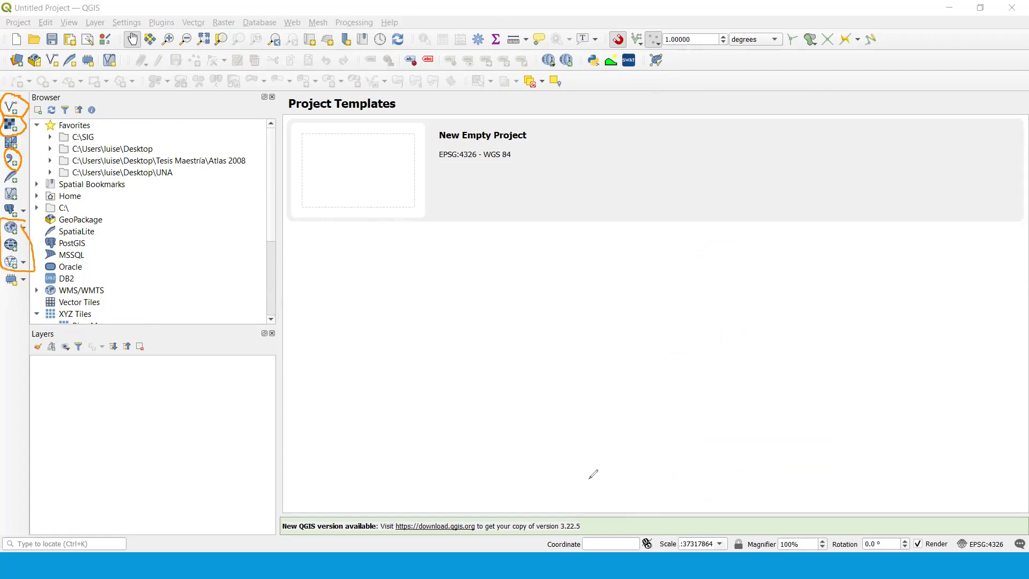
{"action": "key", "text": "e"}
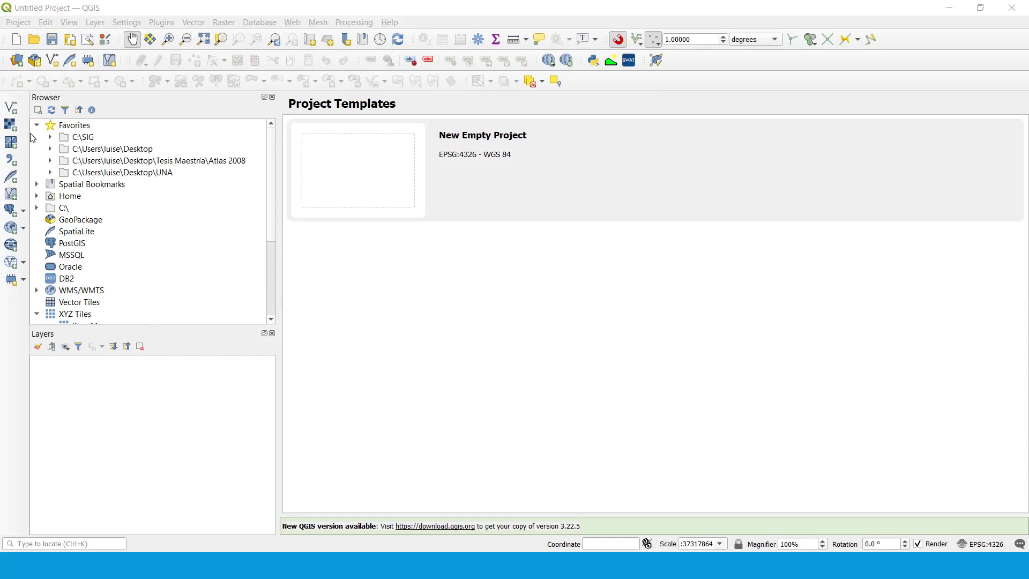
Choose C:\SIG_2022\semana2\datos\Acueducto.shp as the source dataset for a new vector layer.
{"action": "left_click", "coordinate": [19, 109]}
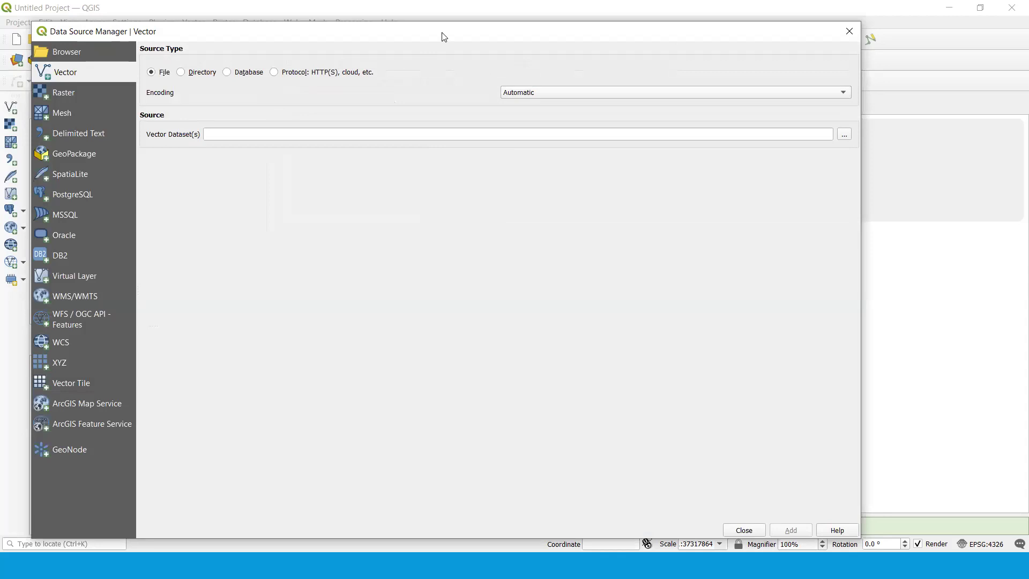
{"action": "left_click_drag", "start_coordinate": [497, 32], "coordinate": [551, 25]}
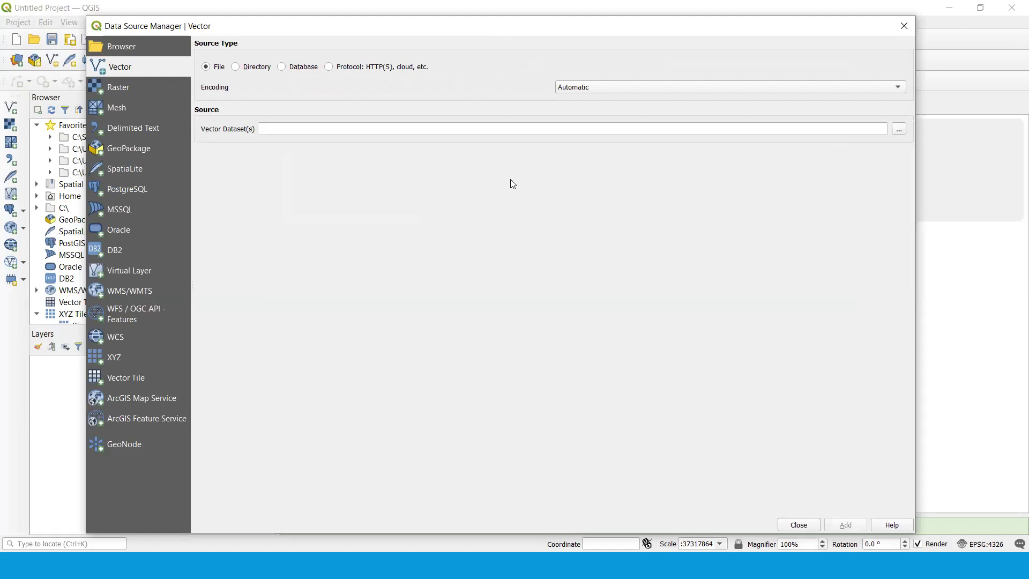
{"action": "left_click", "coordinate": [902, 132]}
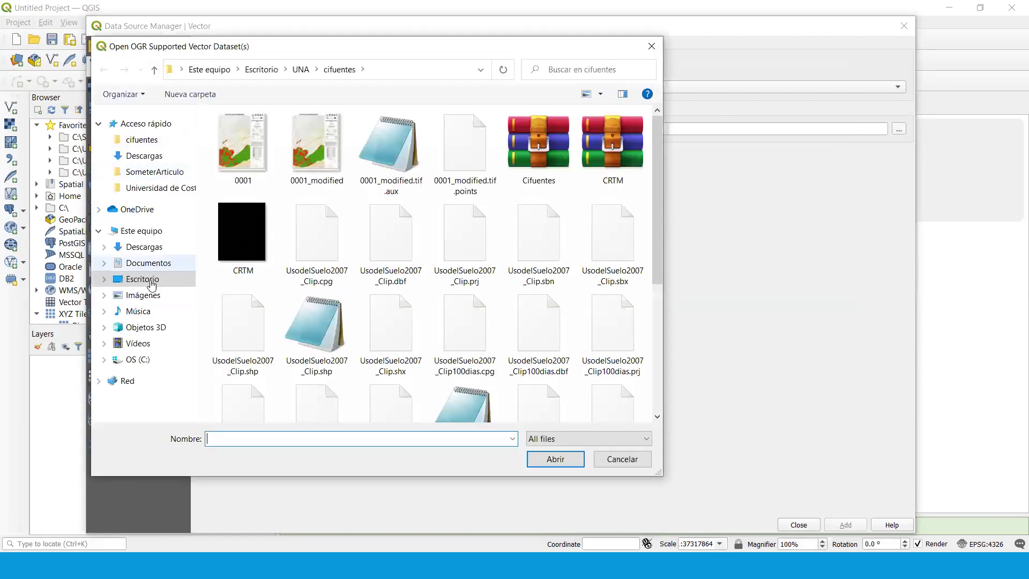
{"action": "left_click", "coordinate": [178, 365]}
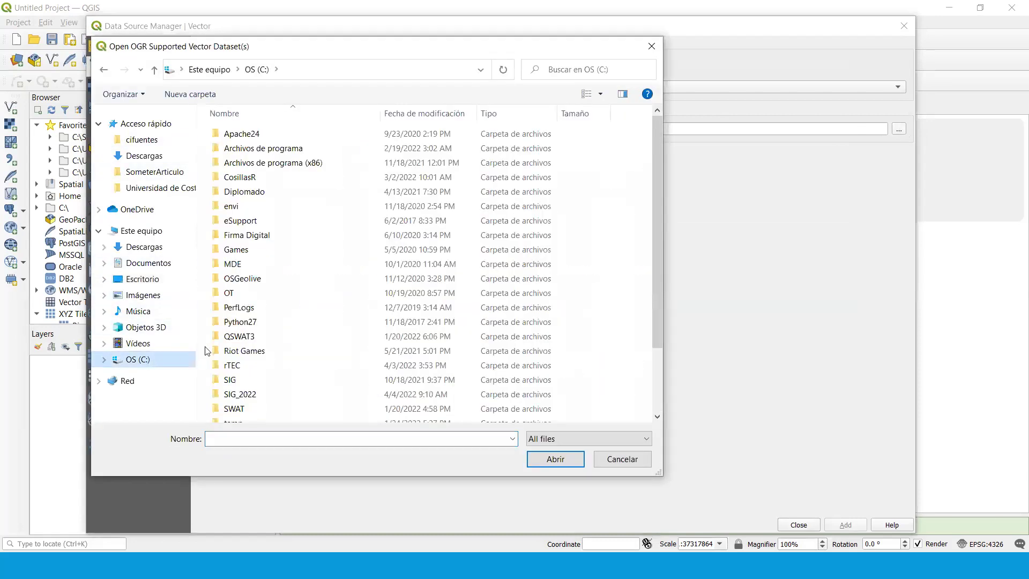
{"action": "scroll", "coordinate": [277, 402], "scroll_direction": "down", "scroll_amount": 2}
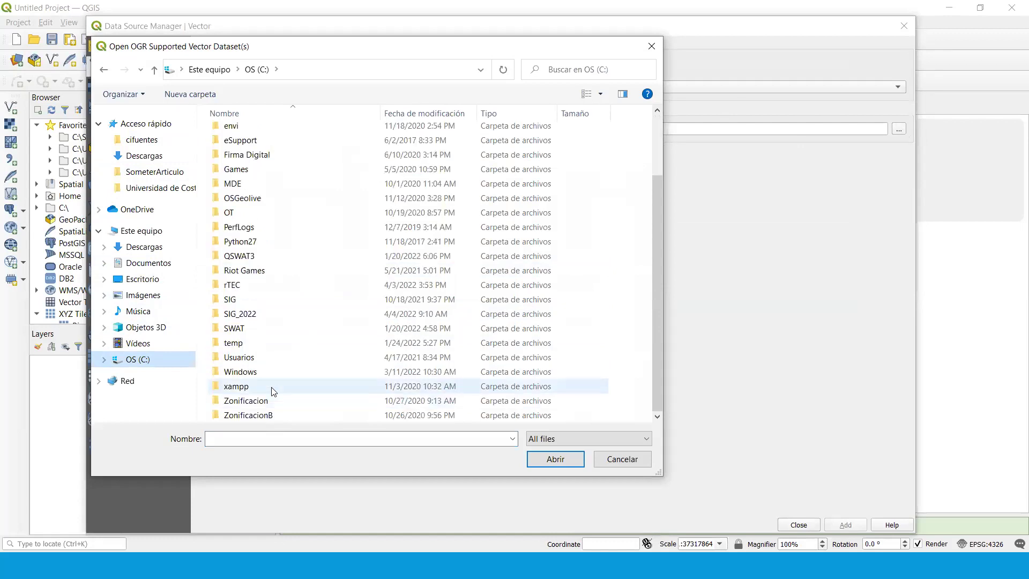
{"action": "double_click", "coordinate": [264, 317]}
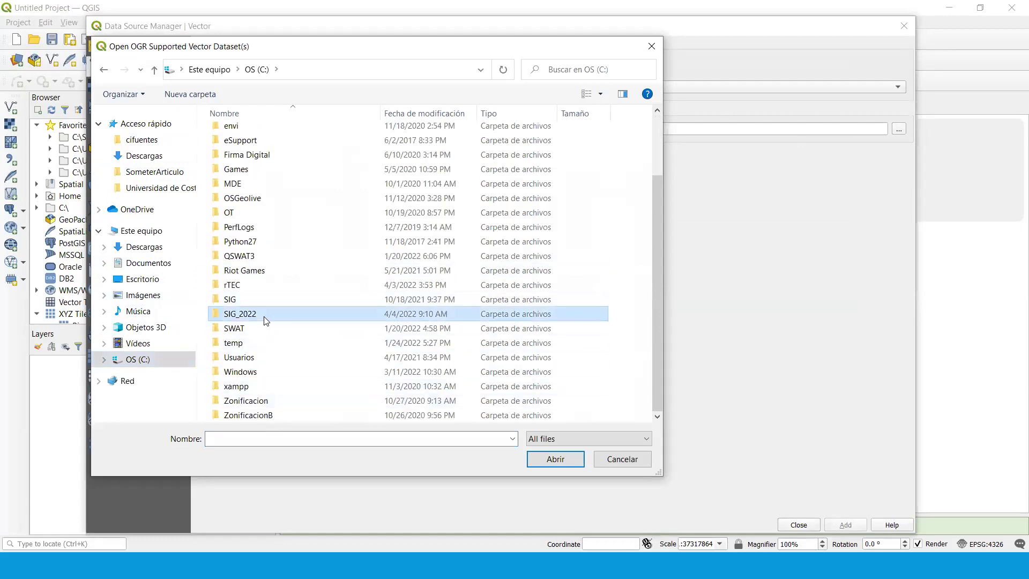
{"action": "double_click", "coordinate": [239, 134]}
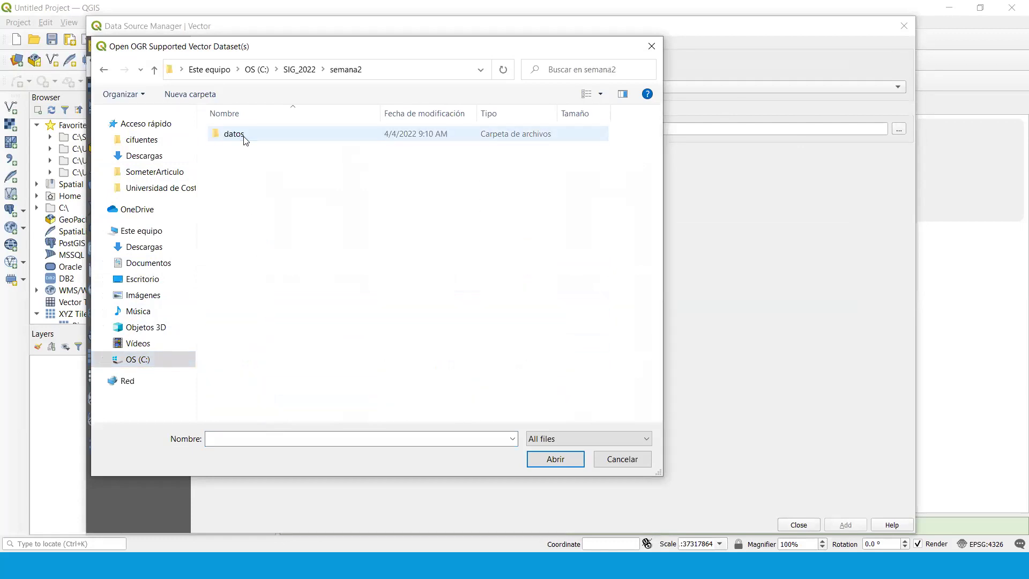
{"action": "double_click", "coordinate": [234, 134]}
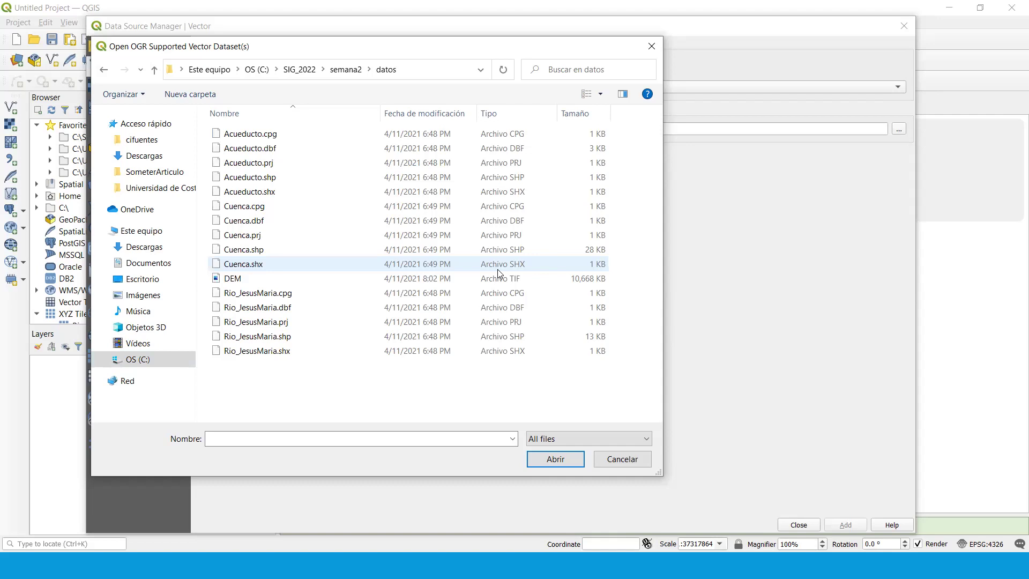
{"action": "left_click", "coordinate": [265, 182]}
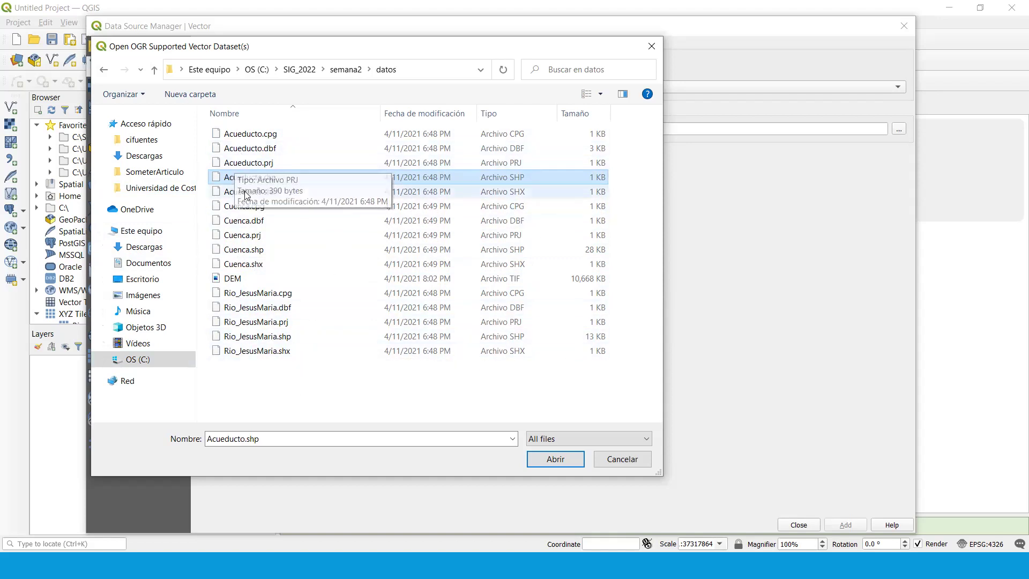
{"action": "left_click", "coordinate": [552, 459]}
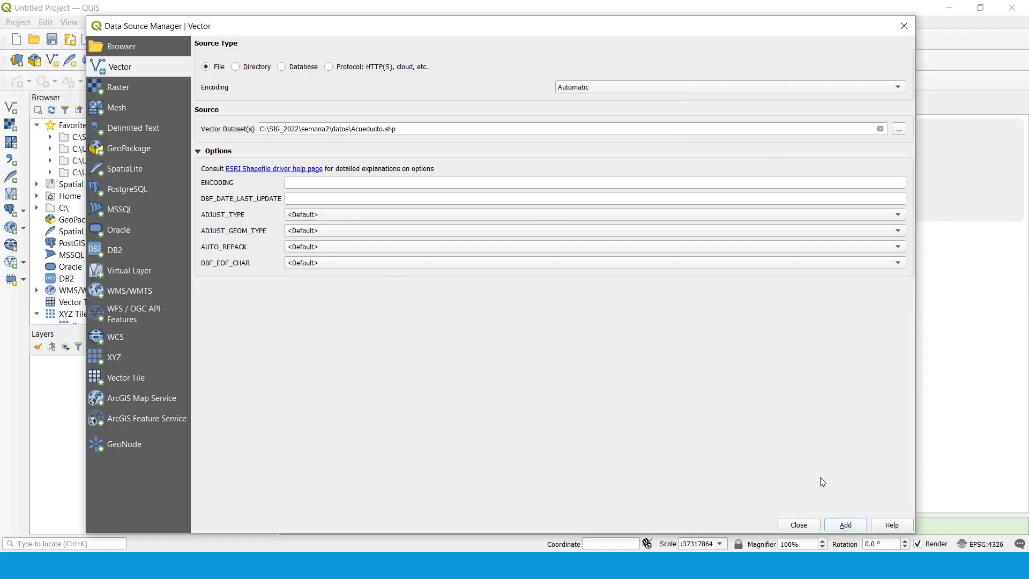
Add the Acueducto layer using transformation Inverse of Costa Rica TM 2005 + CR05 to WGS 84 (1), and close the Data Source Manager.
{"action": "key", "text": "Return"}
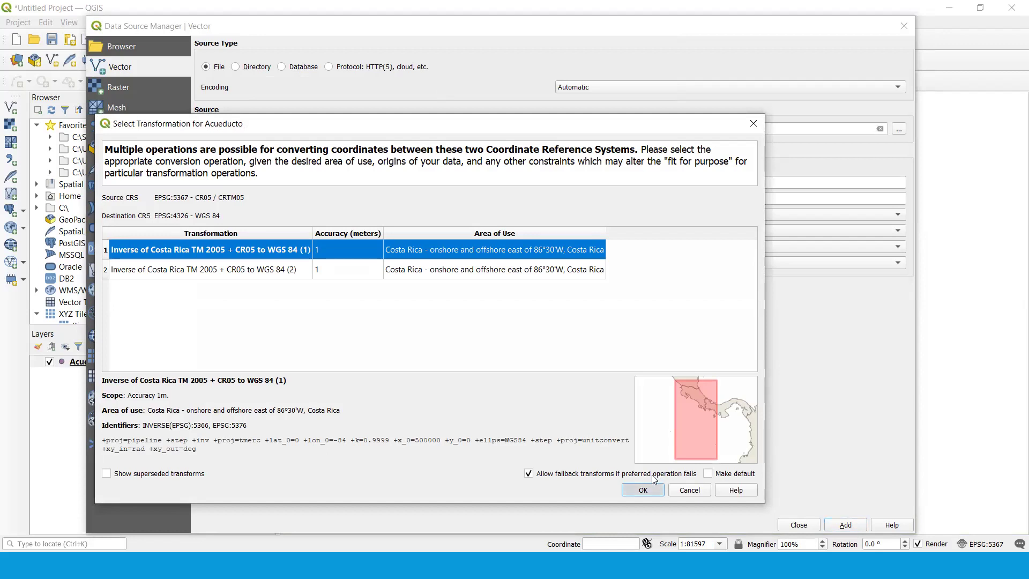
{"action": "key", "text": "Return"}
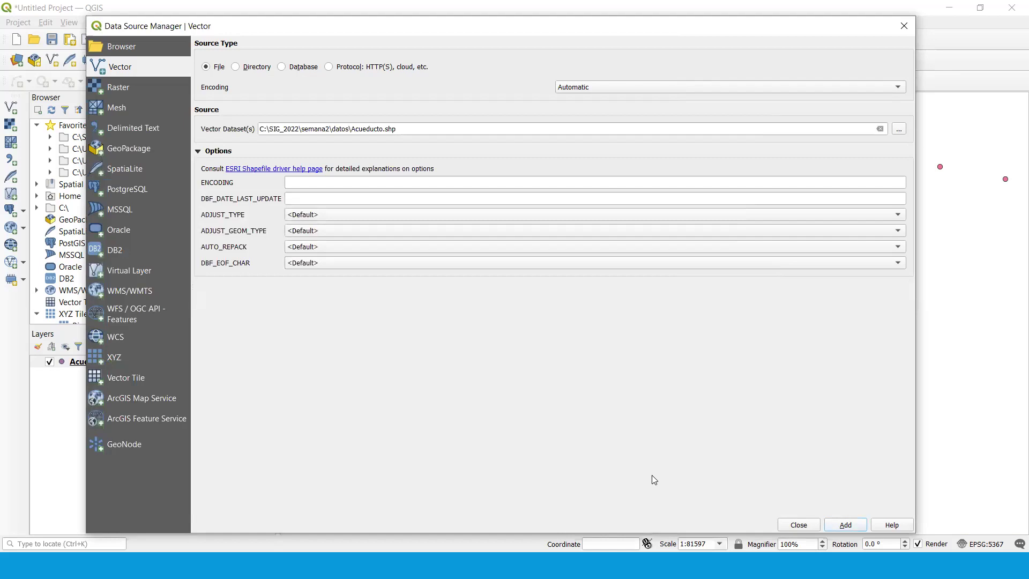
{"action": "key", "text": "Escape"}
{"action": "scroll", "coordinate": [579, 305], "scroll_direction": "down", "scroll_amount": 1}
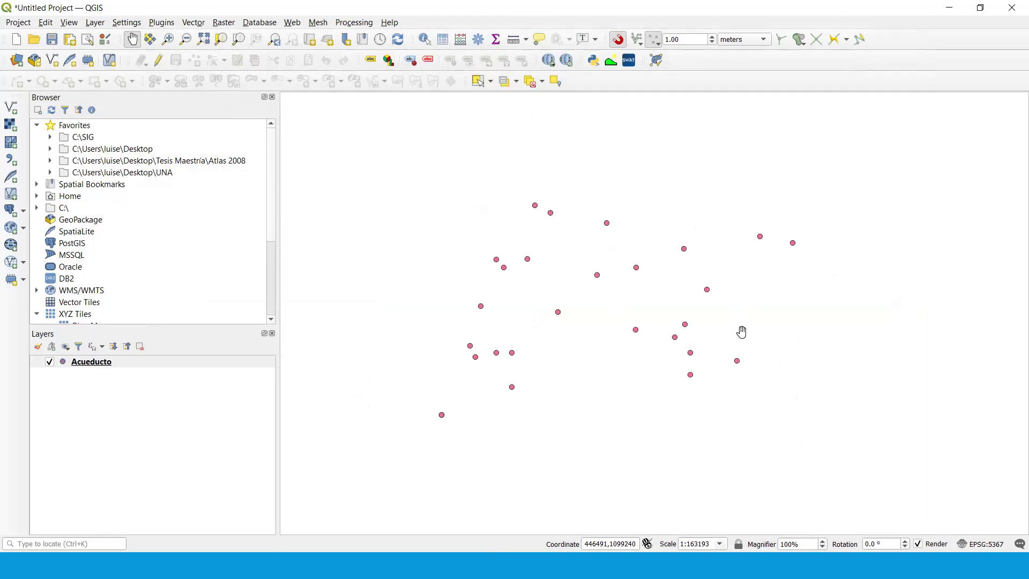
Add the directory C:\SIG_2022 to the Browser favorites.
{"action": "left_click", "coordinate": [38, 126]}
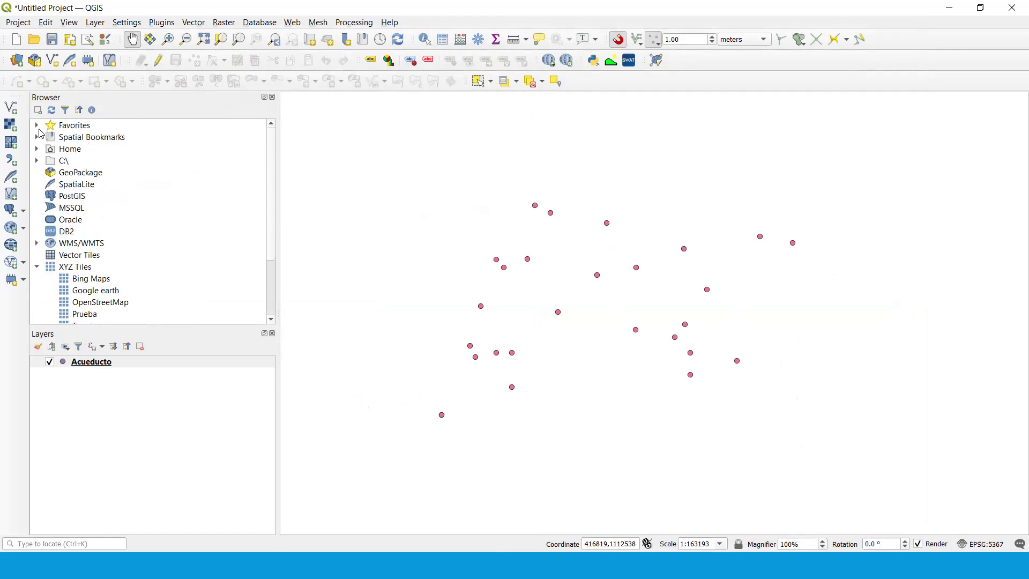
{"action": "right_click", "coordinate": [79, 129]}
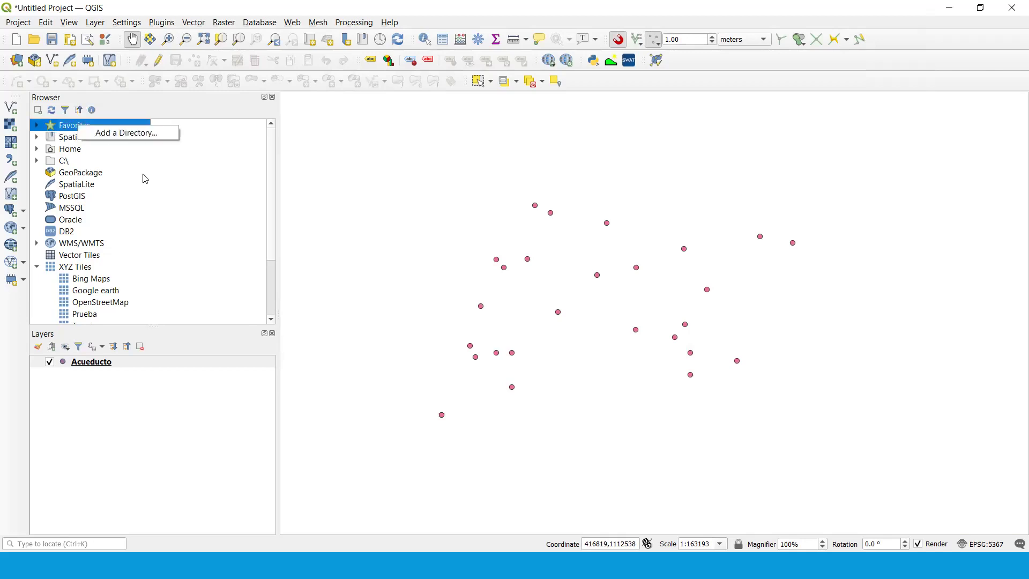
{"action": "left_click", "coordinate": [125, 134]}
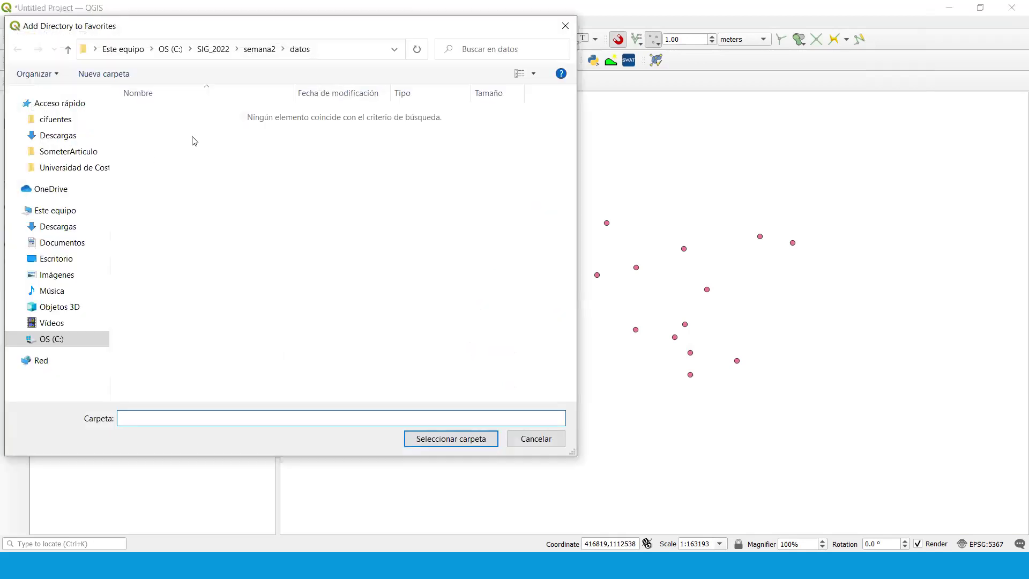
{"action": "left_click", "coordinate": [220, 49]}
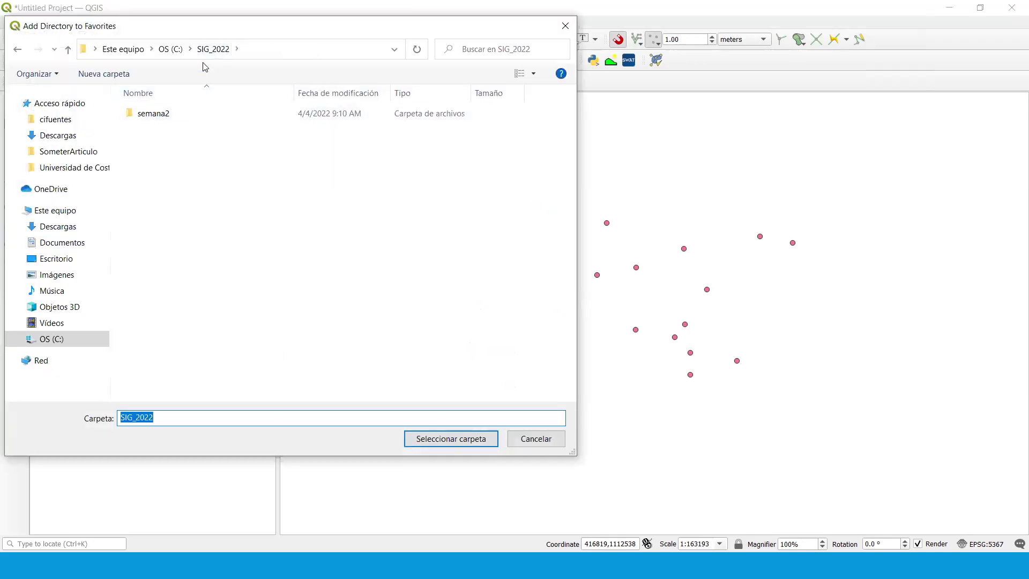
{"action": "left_click", "coordinate": [165, 49]}
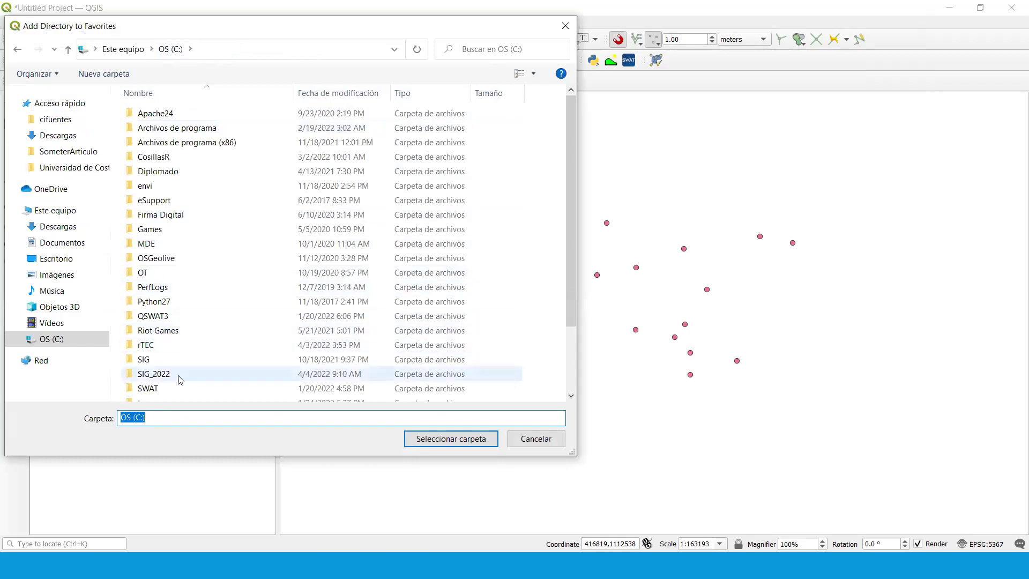
{"action": "left_click", "coordinate": [175, 375]}
{"action": "scroll", "coordinate": [166, 327], "scroll_direction": "down", "scroll_amount": 1}
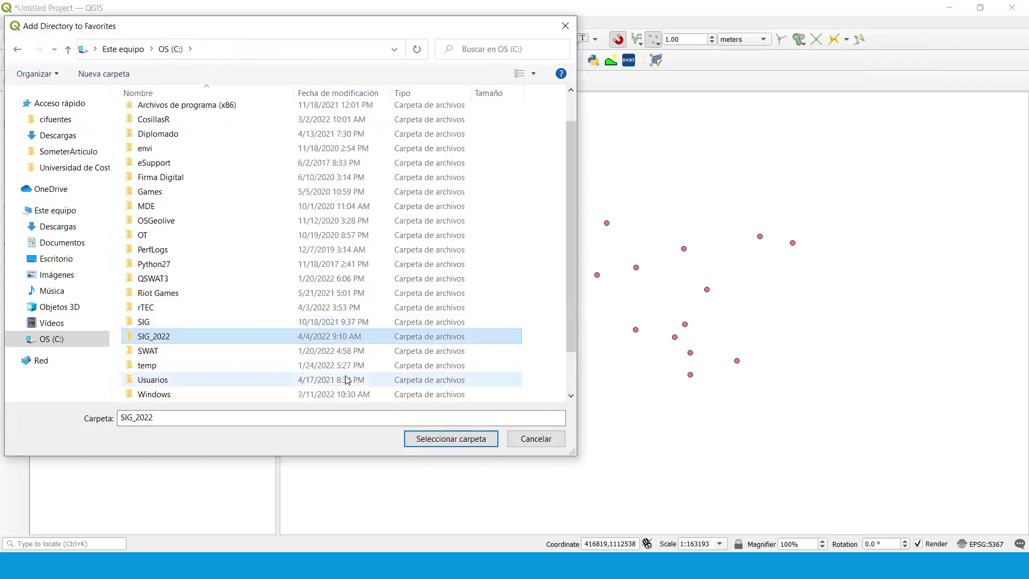
{"action": "double_click", "coordinate": [172, 336]}
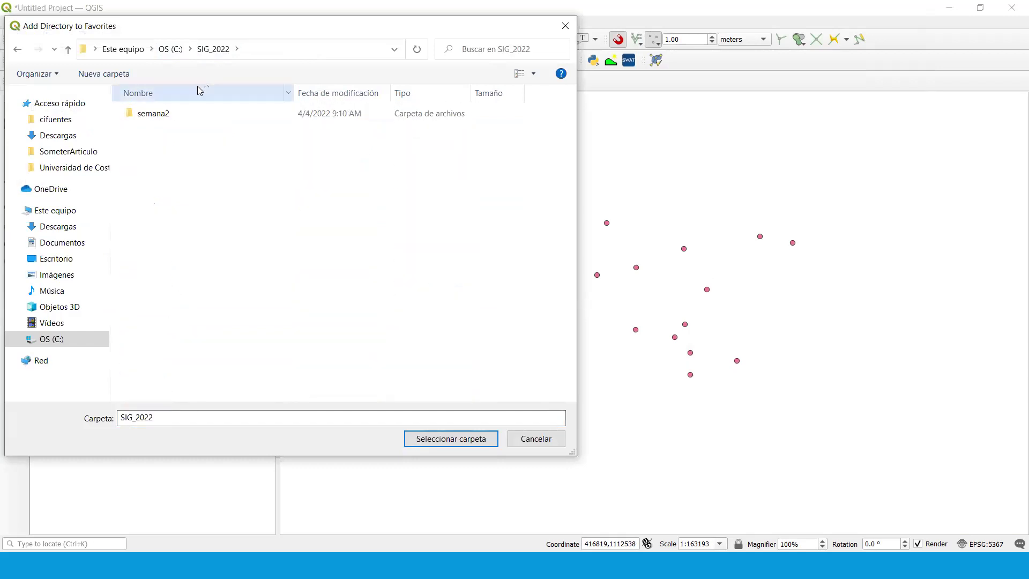
{"action": "left_click", "coordinate": [443, 440]}
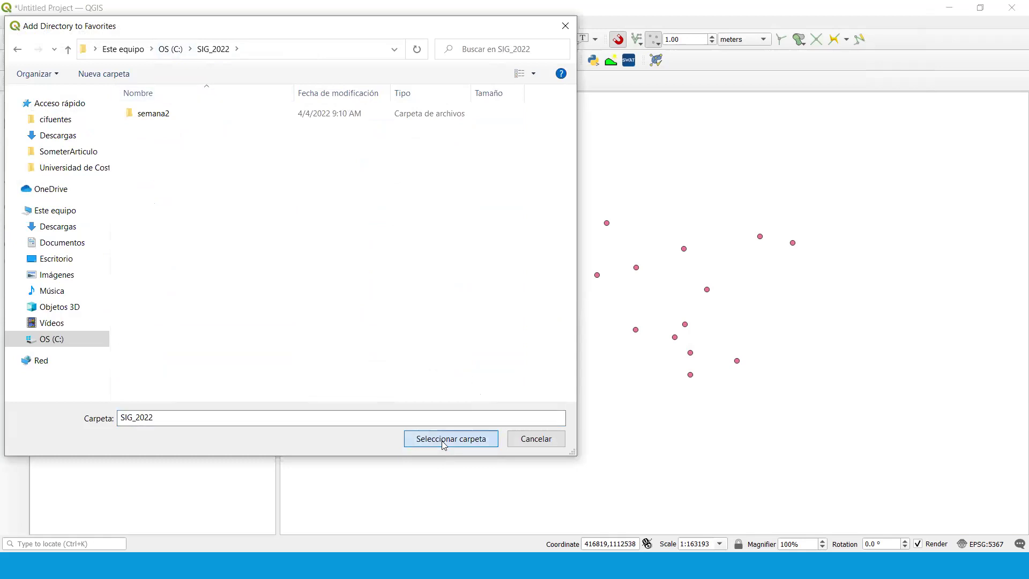
Expand the C:\SIG_2022 favorite through semana2 to the files in its datos folder.
{"action": "left_click", "coordinate": [38, 125]}
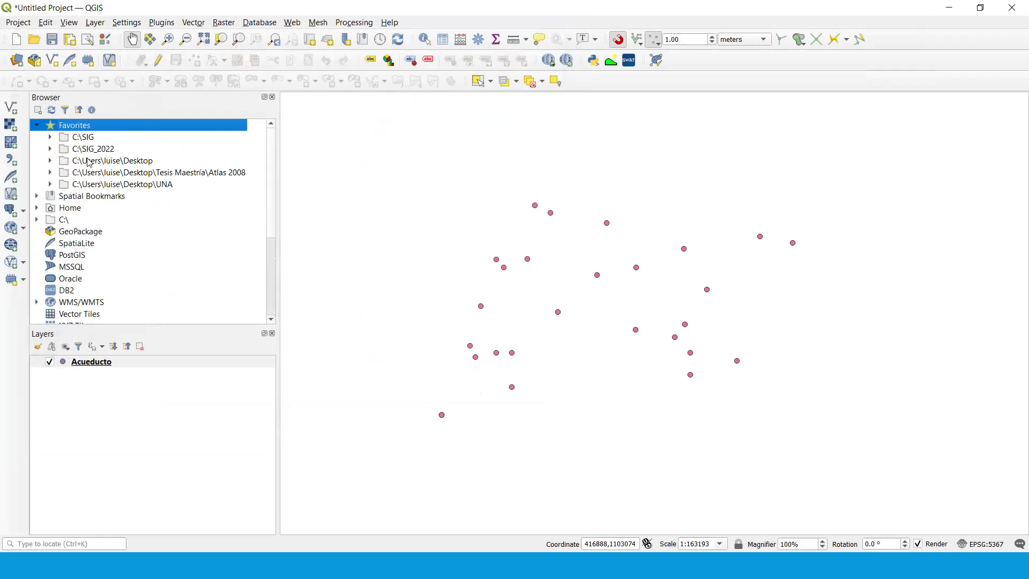
{"action": "left_click", "coordinate": [89, 162]}
{"action": "left_click", "coordinate": [50, 150]}
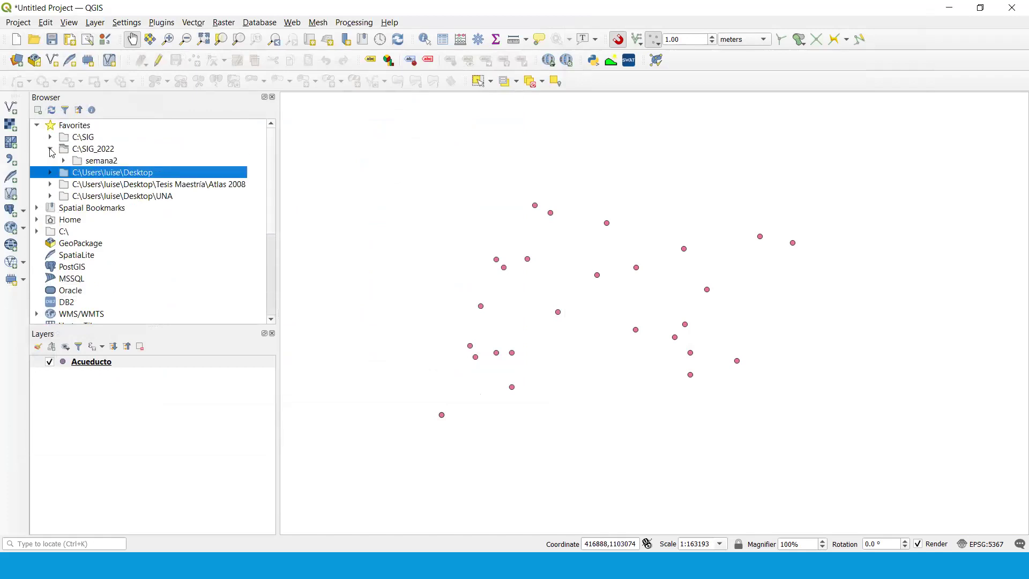
{"action": "left_click", "coordinate": [51, 150]}
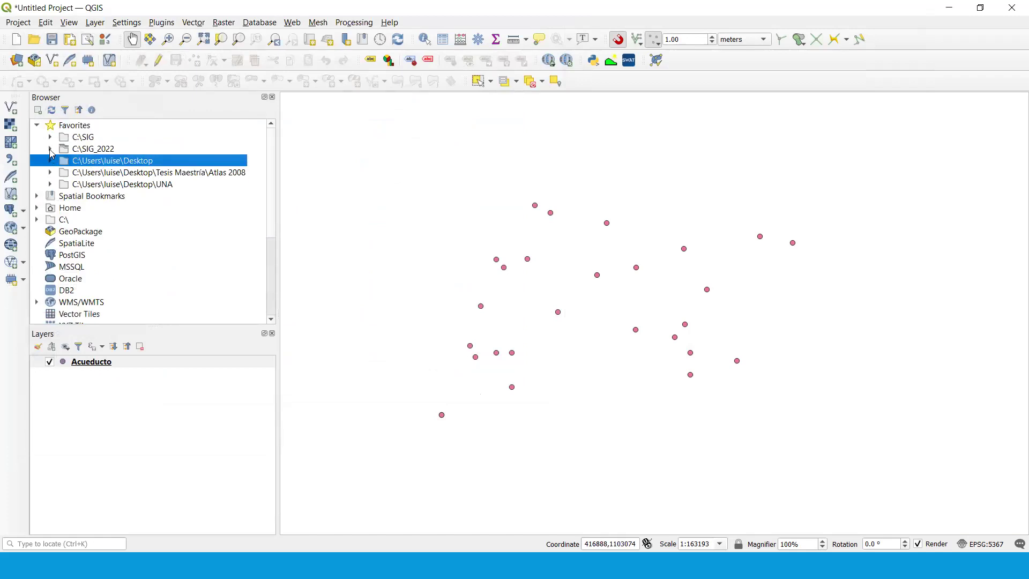
{"action": "left_click", "coordinate": [50, 150]}
{"action": "left_click", "coordinate": [63, 161]}
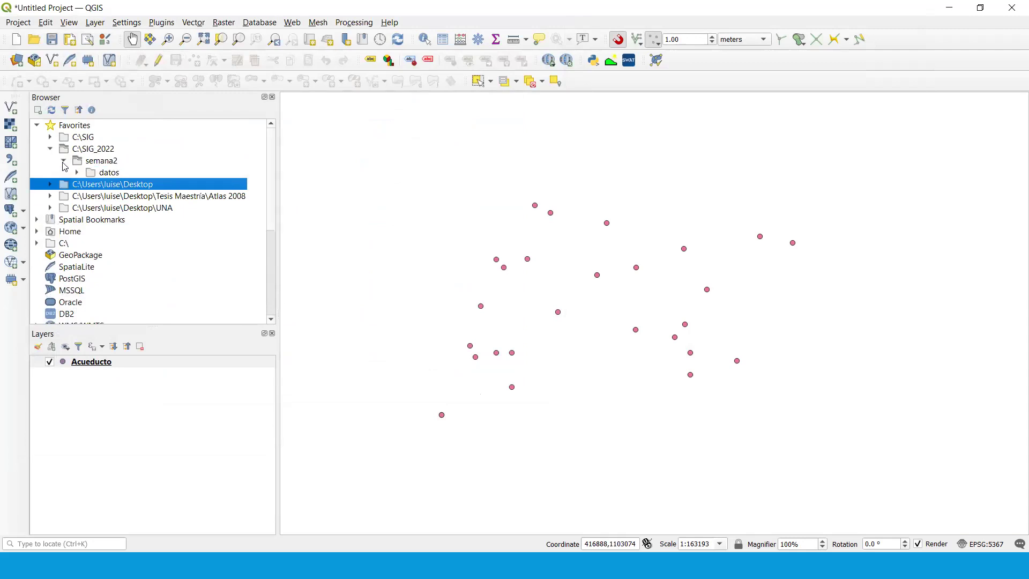
{"action": "left_click", "coordinate": [77, 172]}
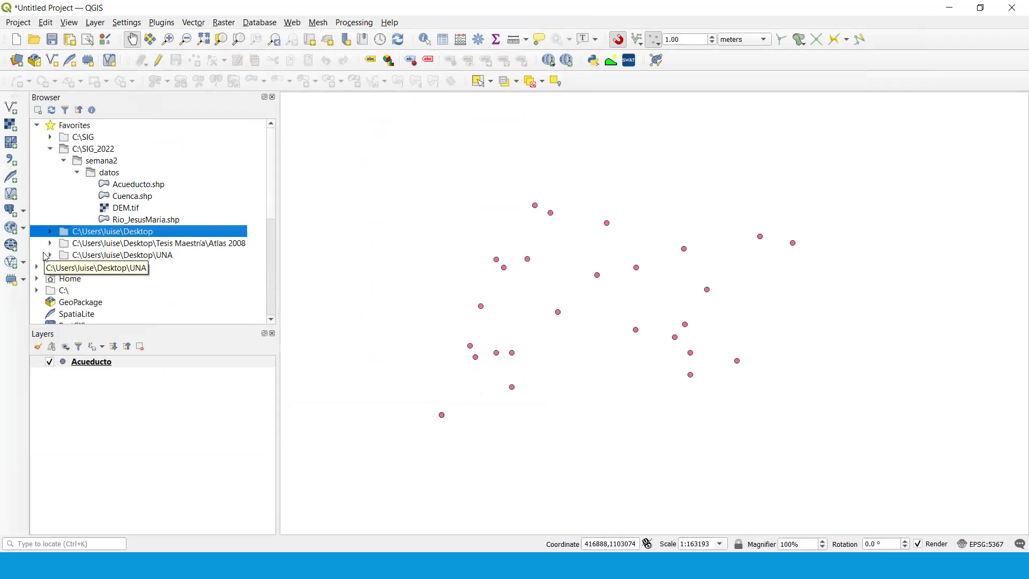
Add Cuenca.shp and Rio_JesusMaria.shp from the datos folder in the Browser to the map.
{"action": "left_click", "coordinate": [145, 174]}
{"action": "left_click", "coordinate": [142, 186]}
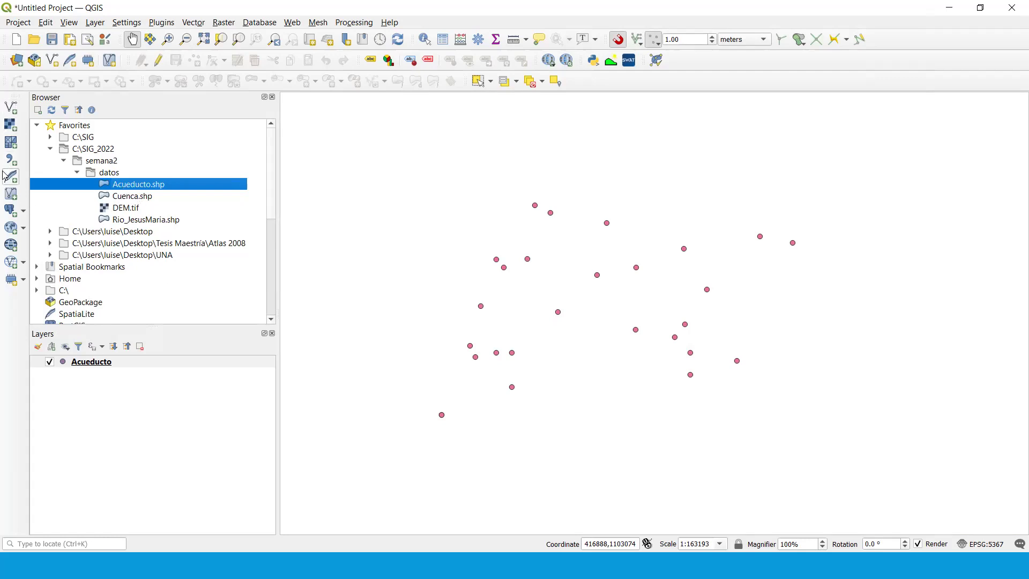
{"action": "left_click", "coordinate": [124, 197]}
{"action": "left_click_drag", "start_coordinate": [191, 204], "coordinate": [403, 209]}
{"action": "left_click_drag", "start_coordinate": [127, 222], "coordinate": [541, 284]}
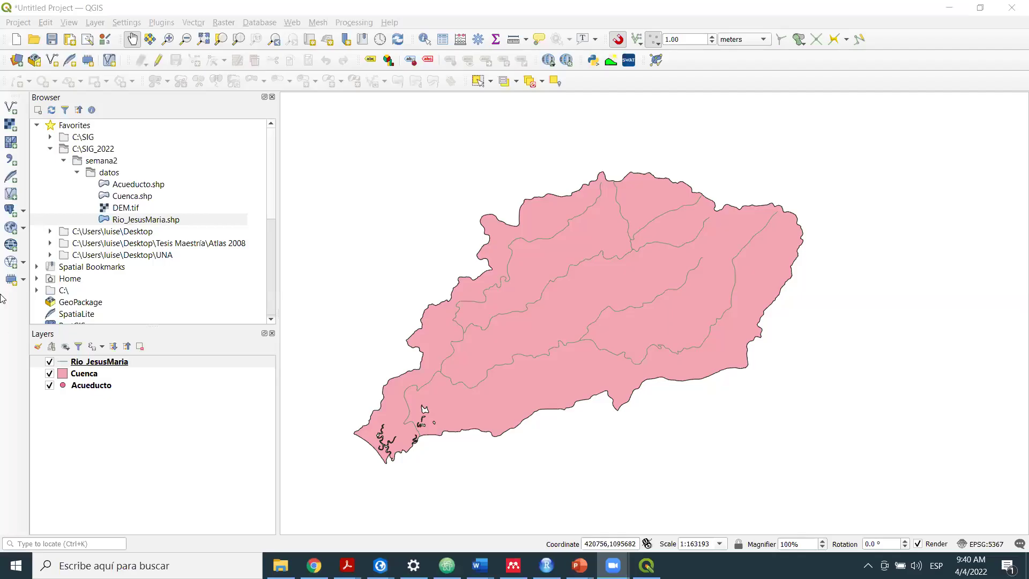
Remove the Rio_JesusMaria, Cuenca and Acueducto layers from the project and collapse the Browser favorites.
{"action": "left_click", "coordinate": [121, 390], "text": "shift"}
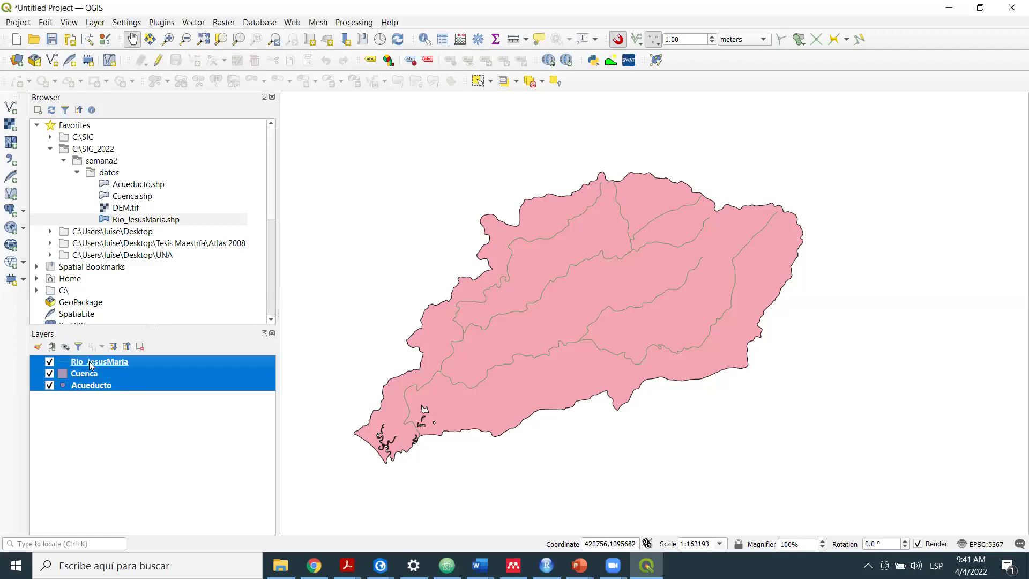
{"action": "right_click", "coordinate": [89, 361]}
{"action": "left_click", "coordinate": [150, 184]}
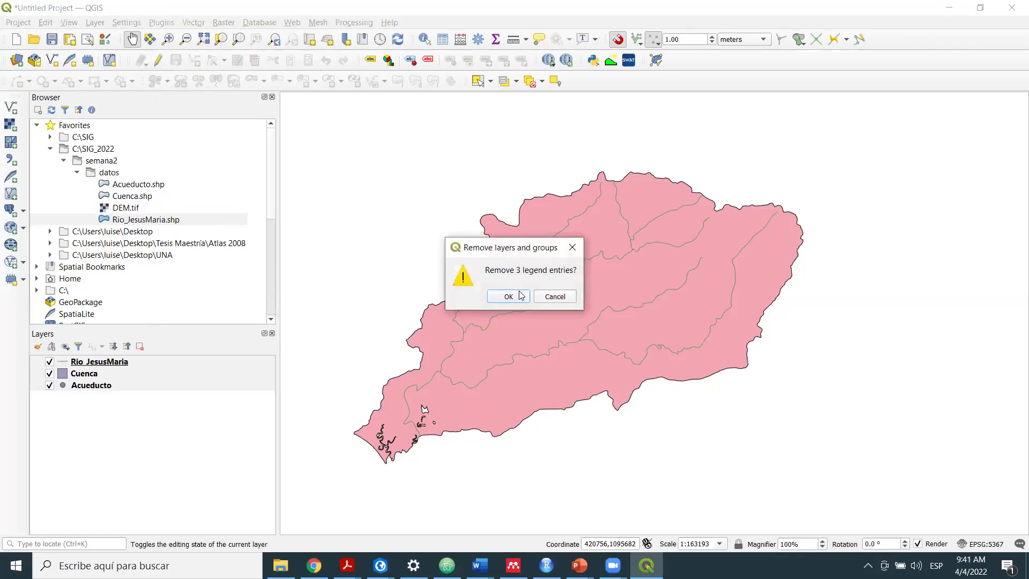
{"action": "left_click", "coordinate": [512, 294]}
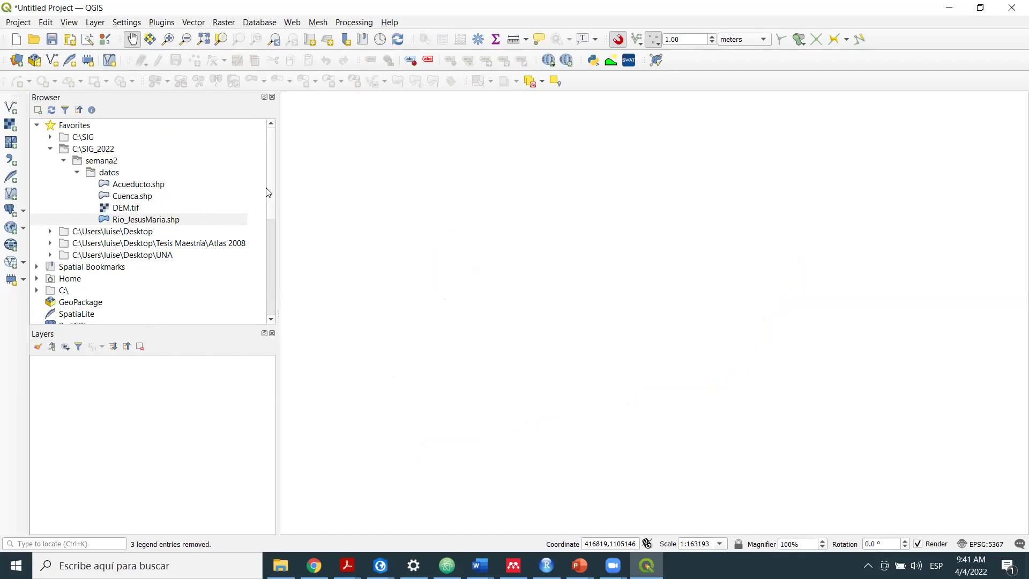
{"action": "left_click", "coordinate": [50, 148]}
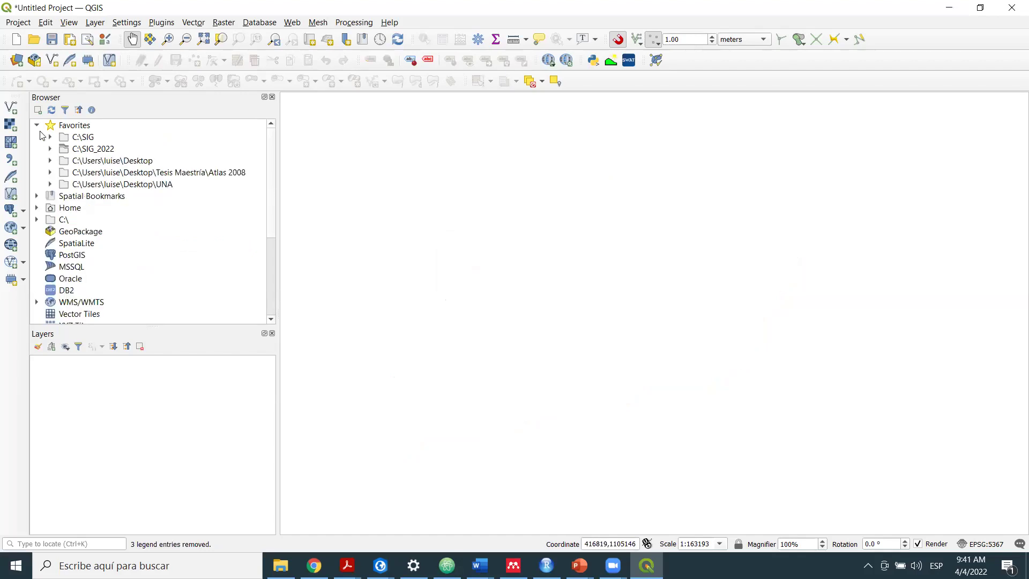
{"action": "left_click", "coordinate": [36, 125]}
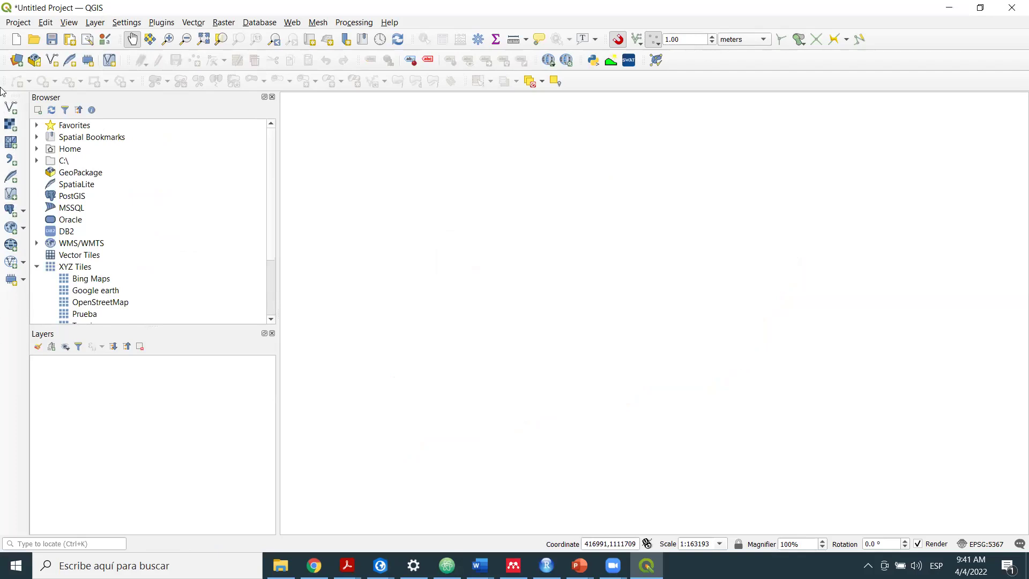
Add Acueducto.shp from C:\SIG_2022\semana2\datos to the project as a vector layer and close the Data Source Manager.
{"action": "left_click", "coordinate": [11, 108]}
{"action": "left_click", "coordinate": [904, 26]}
{"action": "left_click", "coordinate": [11, 108]}
{"action": "left_click", "coordinate": [906, 150]}
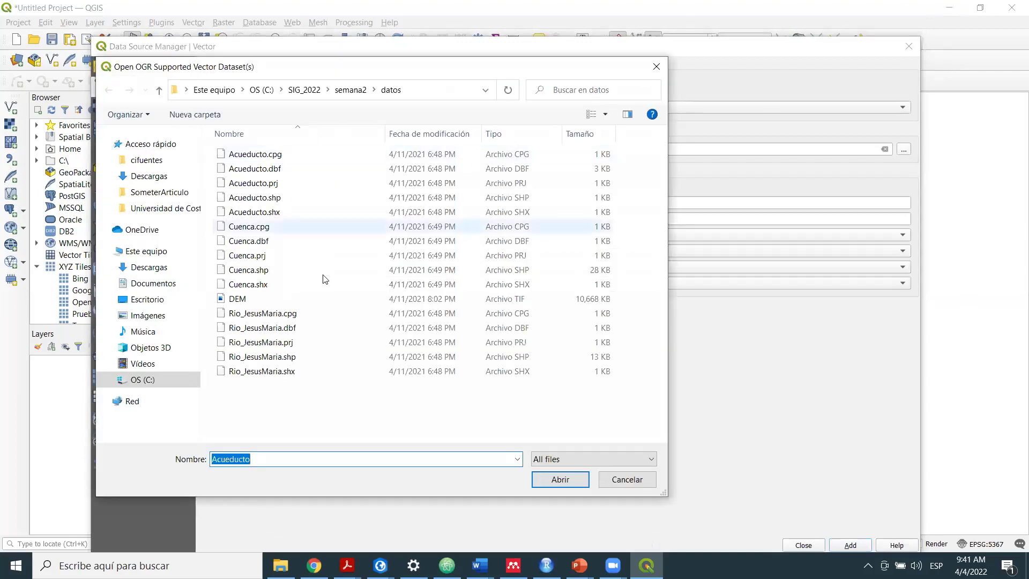
{"action": "left_click", "coordinate": [310, 196]}
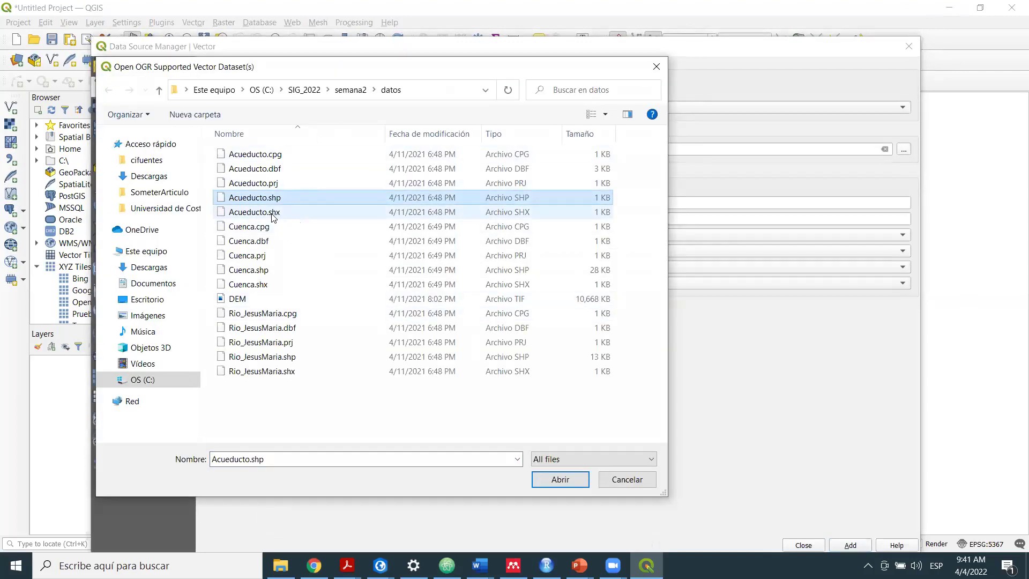
{"action": "left_click", "coordinate": [294, 270]}
{"action": "left_click", "coordinate": [316, 357]}
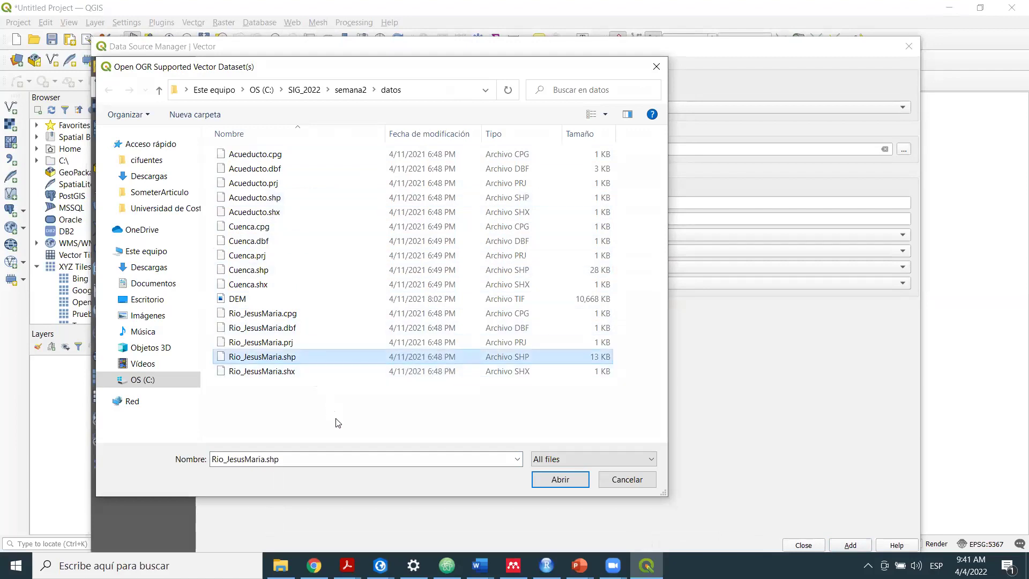
{"action": "left_click", "coordinate": [303, 194]}
{"action": "left_click", "coordinate": [564, 480]}
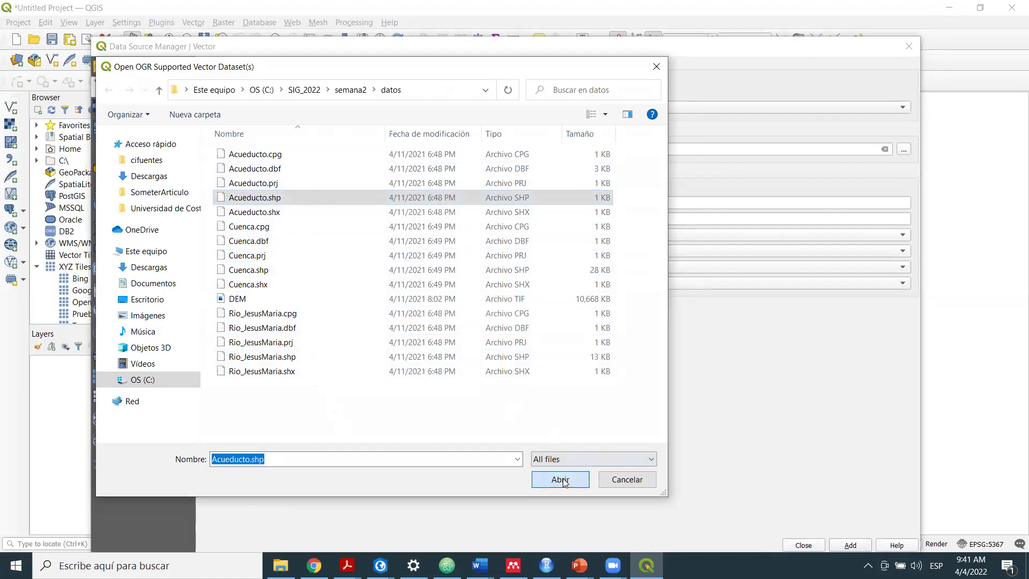
{"action": "key", "text": "Return"}
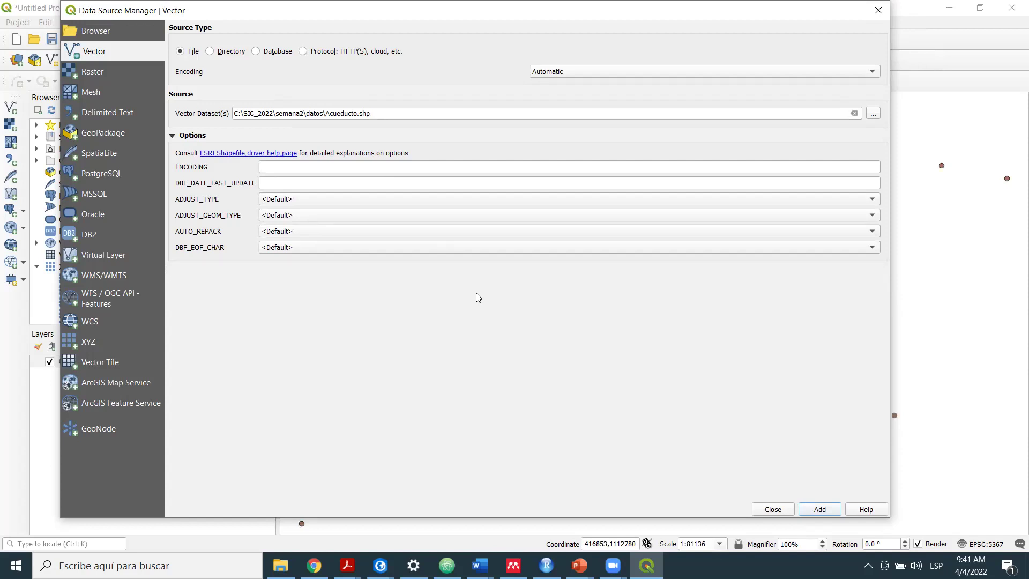
{"action": "left_click", "coordinate": [877, 10]}
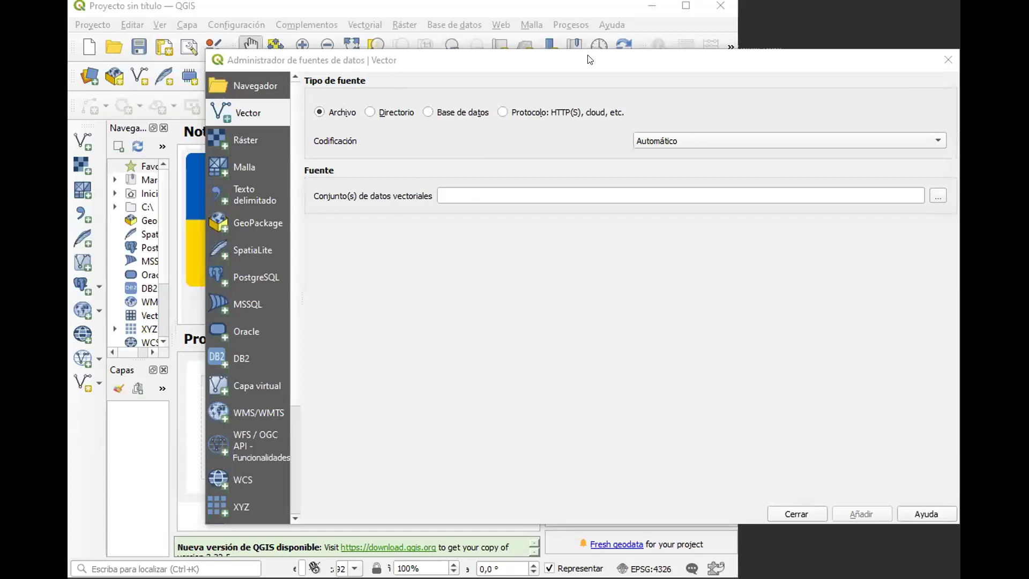
Choose Acueducto.shp from Documentos\UCR\III Semestre\SIG\Semana 2\Datos as the vector dataset.
{"action": "left_click", "coordinate": [929, 196]}
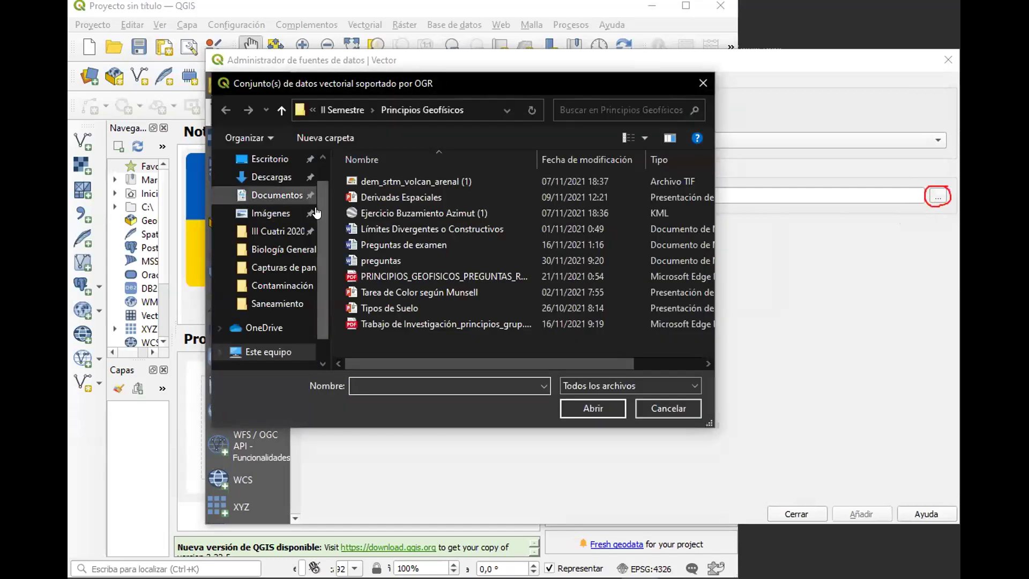
{"action": "left_click", "coordinate": [281, 199]}
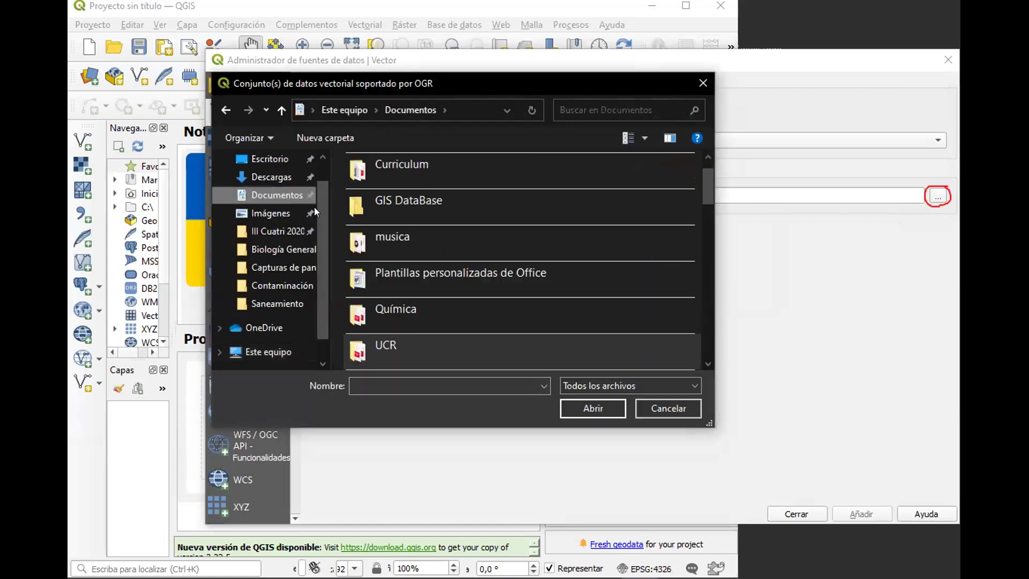
{"action": "double_click", "coordinate": [383, 345]}
{"action": "double_click", "coordinate": [387, 217]}
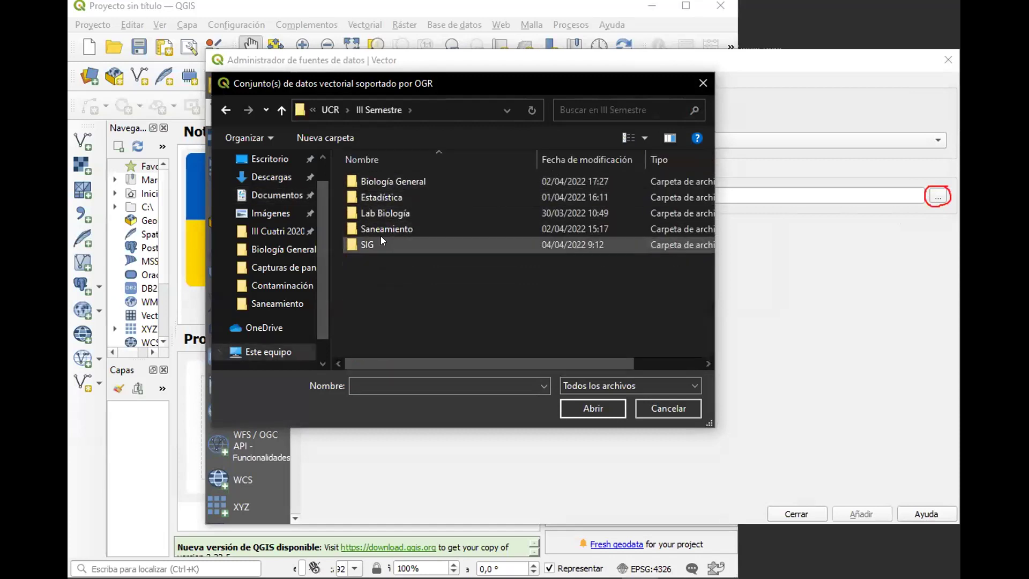
{"action": "double_click", "coordinate": [379, 244]}
{"action": "double_click", "coordinate": [387, 180]}
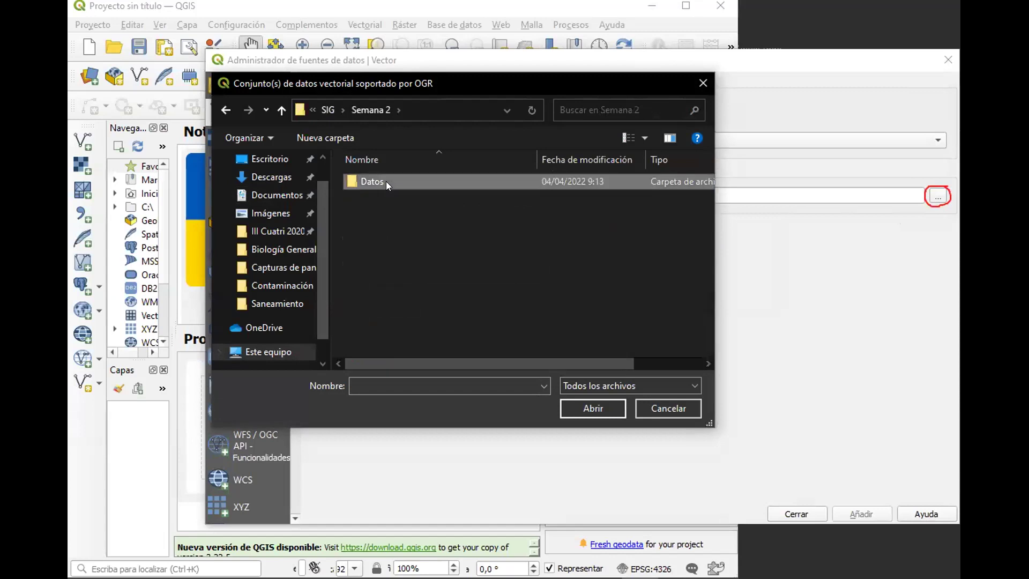
{"action": "double_click", "coordinate": [386, 182]}
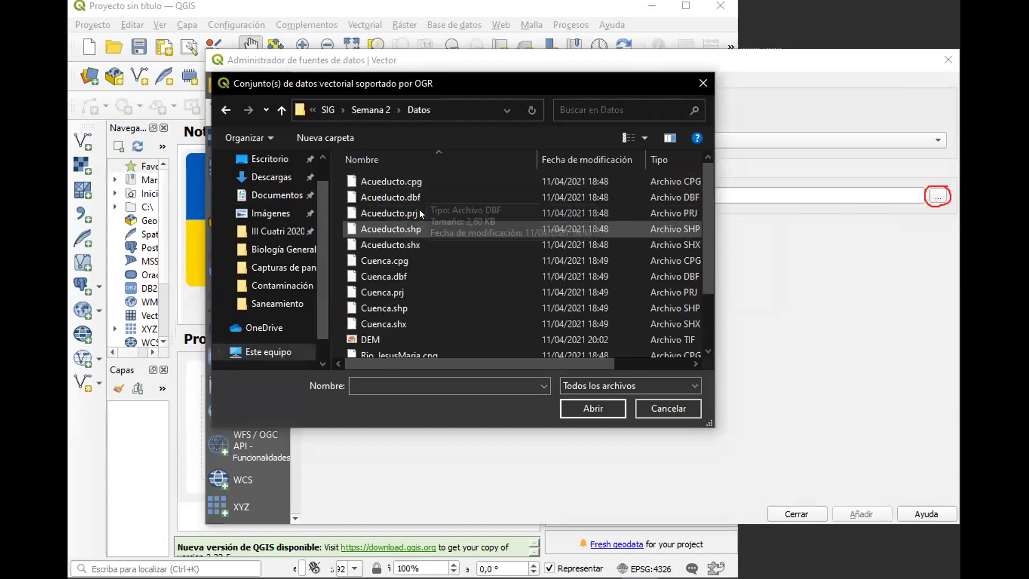
{"action": "left_click", "coordinate": [419, 229]}
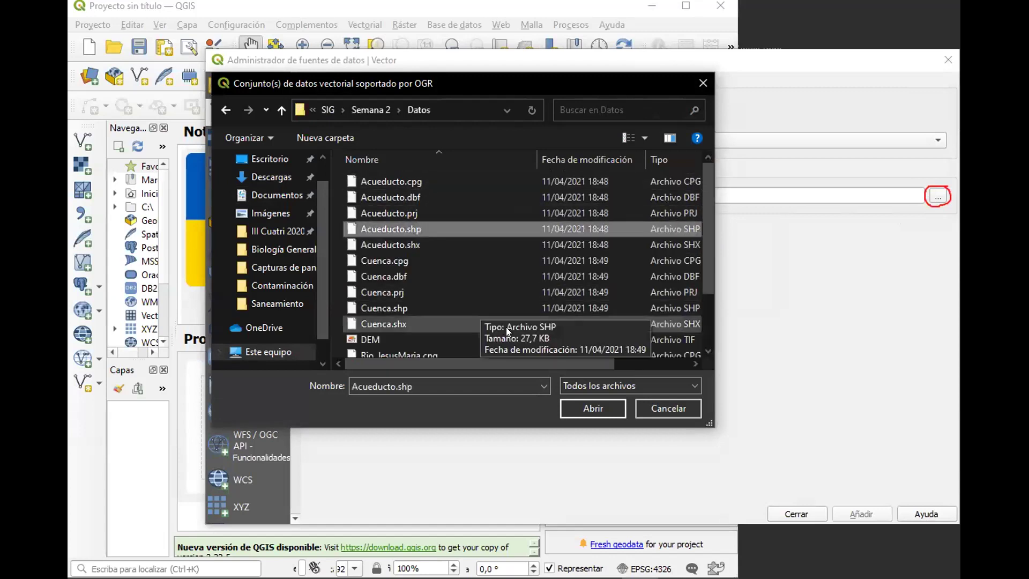
{"action": "left_click", "coordinate": [585, 406]}
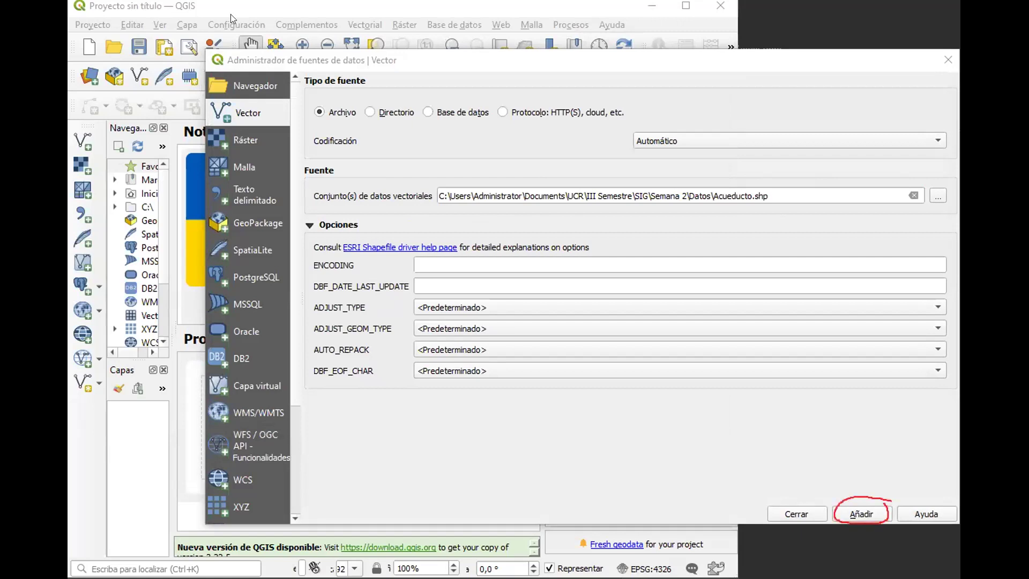
Add the Acueducto layer with the Inverse of Costa Rica TM 2005 + CR05 to WGS 84 (1) transformation and maximize the window.
{"action": "left_click", "coordinate": [863, 513]}
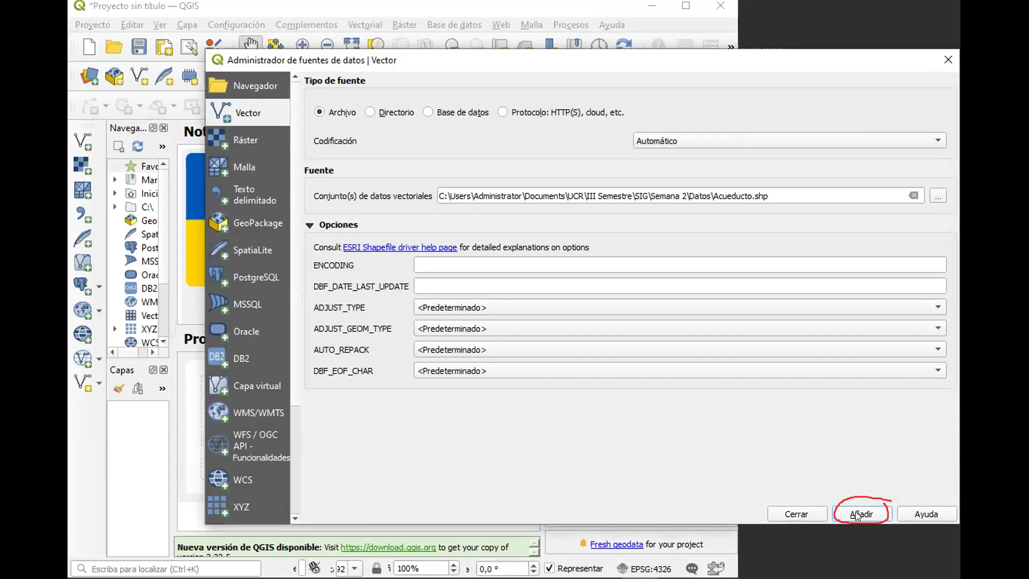
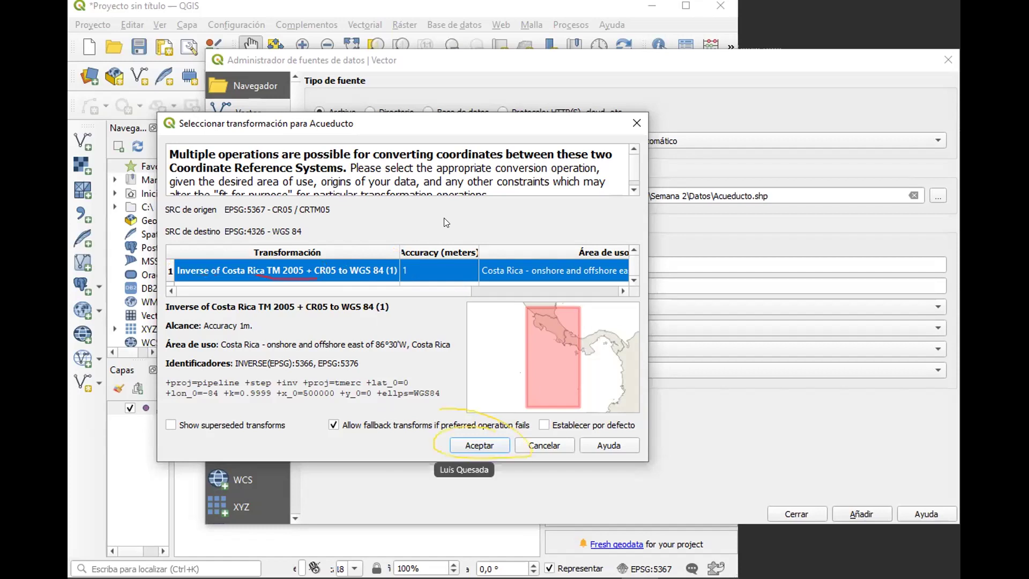
{"action": "left_click", "coordinate": [468, 446]}
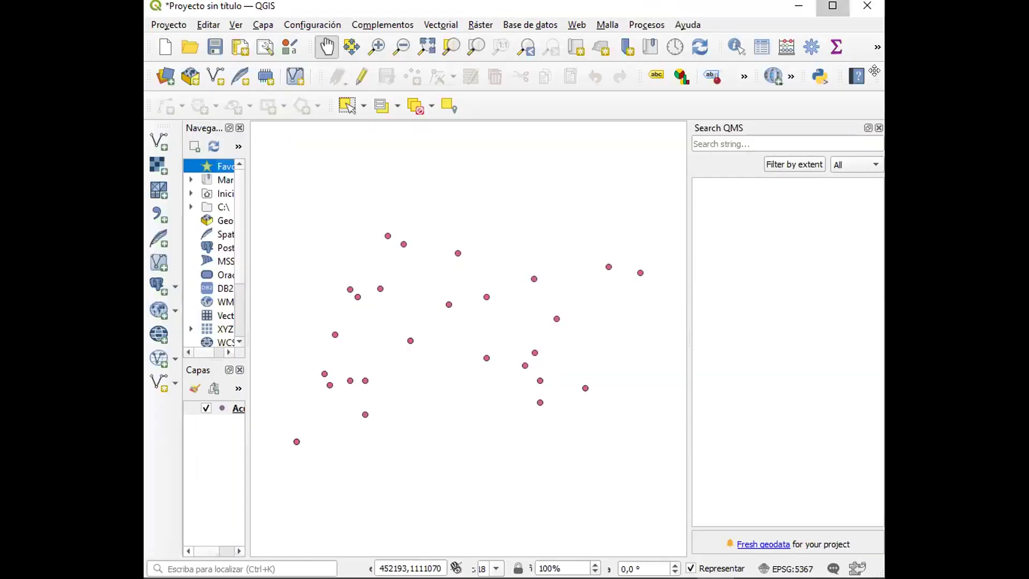
{"action": "key", "text": "super+Up"}
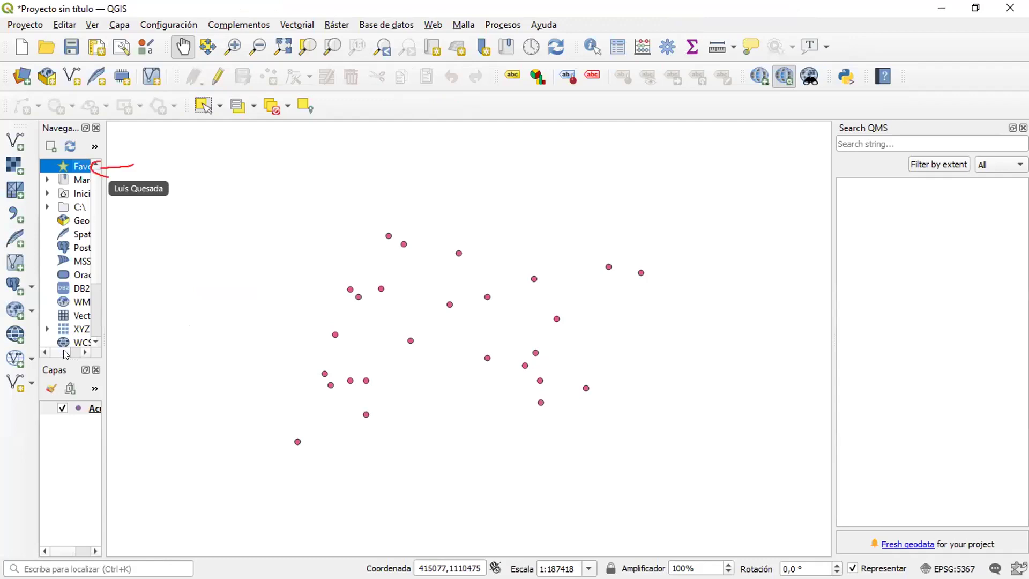
Add the directory Documentos\UCR\III Semestre\SIG\Semana 2\Datos to the Navegador favorites.
{"action": "scroll", "coordinate": [68, 353], "scroll_direction": "right", "scroll_amount": 3}
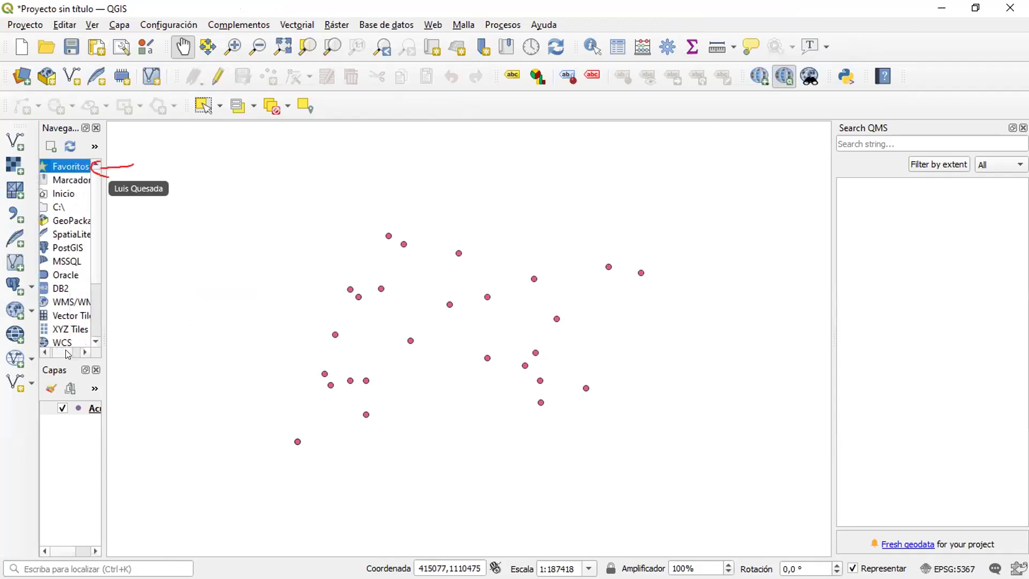
{"action": "left_click", "coordinate": [75, 171]}
{"action": "right_click", "coordinate": [76, 166]}
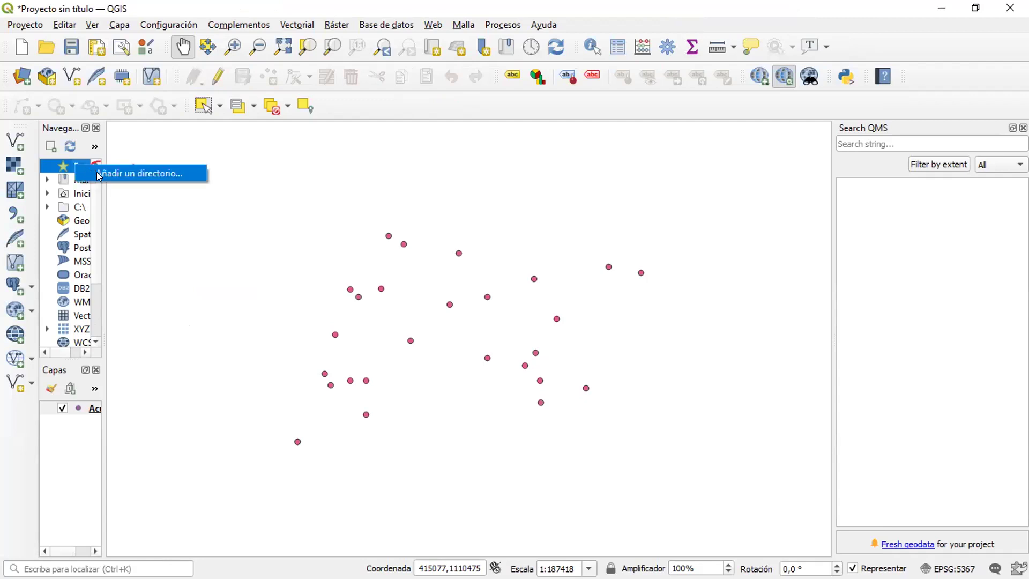
{"action": "left_click", "coordinate": [92, 171]}
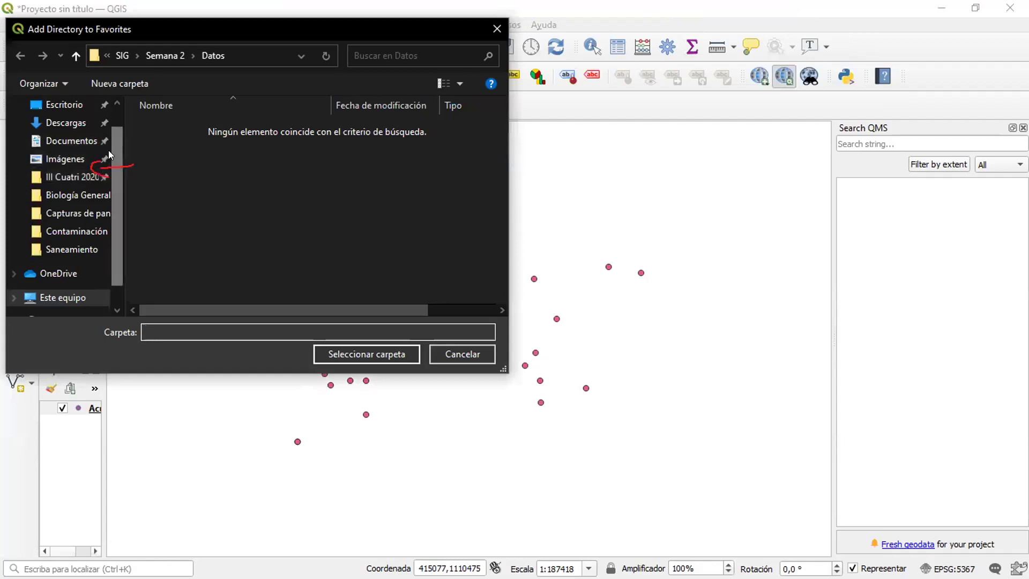
{"action": "left_click", "coordinate": [79, 142]}
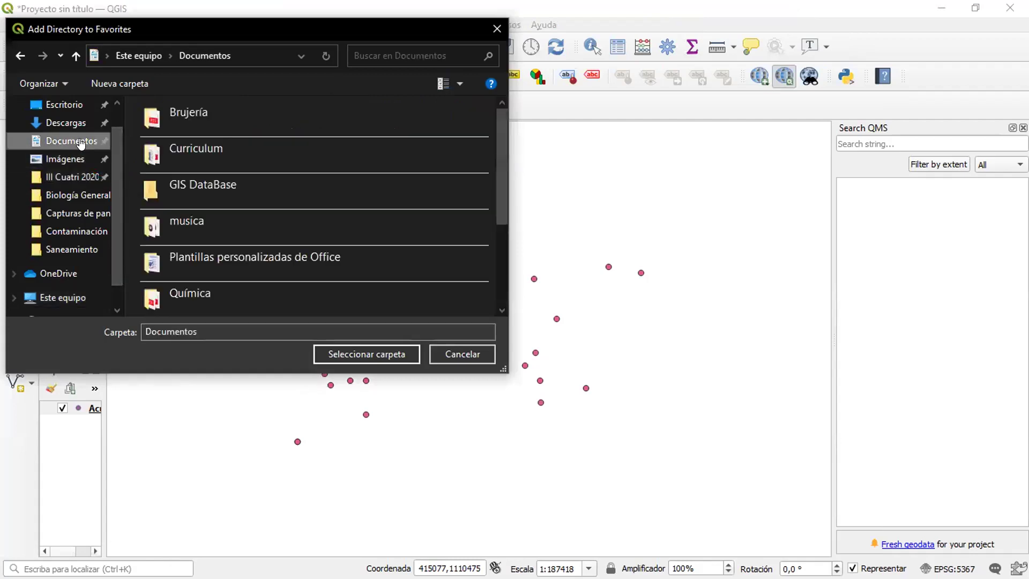
{"action": "scroll", "coordinate": [187, 261], "scroll_direction": "down", "scroll_amount": 1}
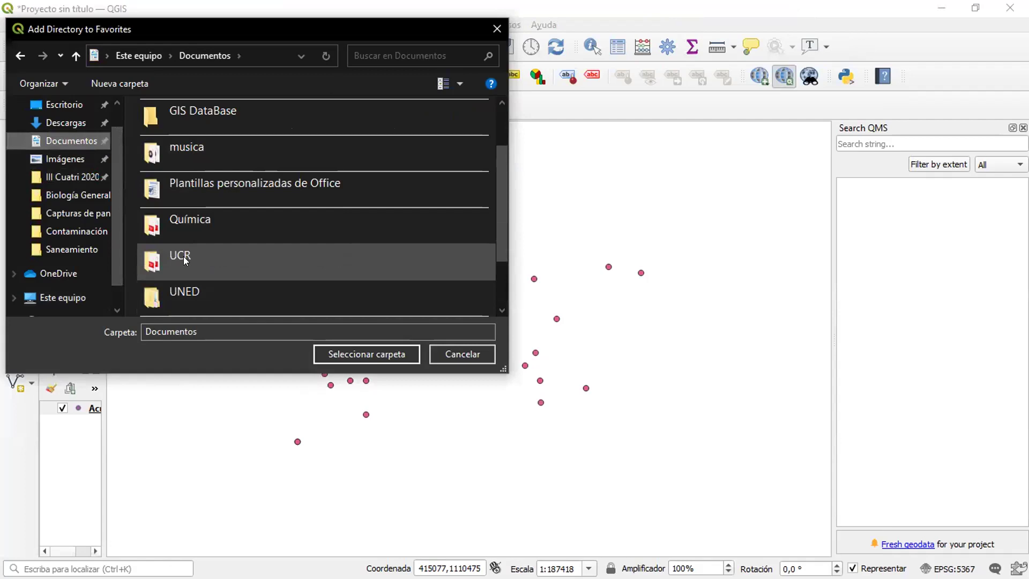
{"action": "double_click", "coordinate": [185, 258]}
{"action": "double_click", "coordinate": [187, 156]}
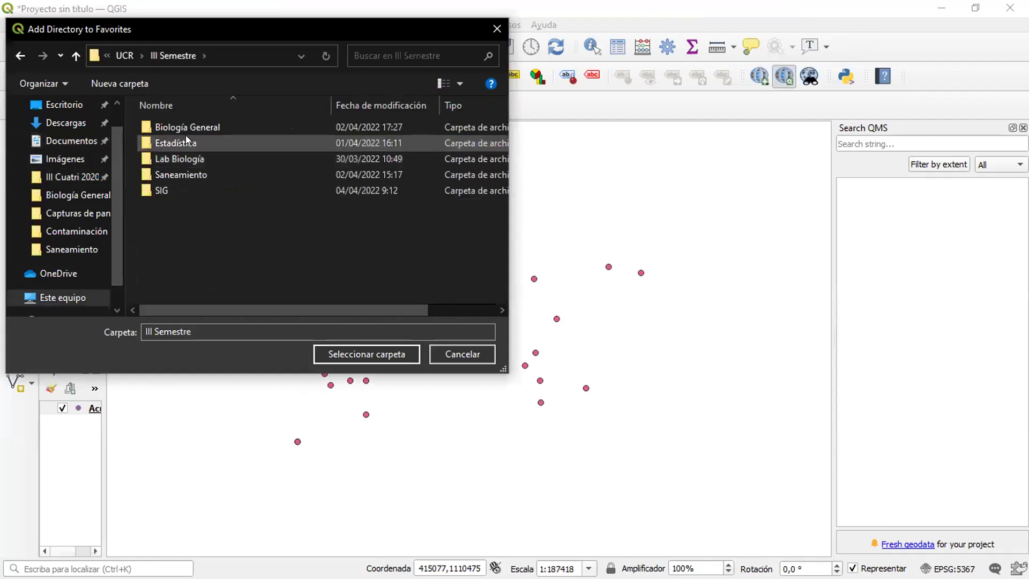
{"action": "double_click", "coordinate": [175, 184]}
{"action": "double_click", "coordinate": [195, 128]}
{"action": "double_click", "coordinate": [193, 127]}
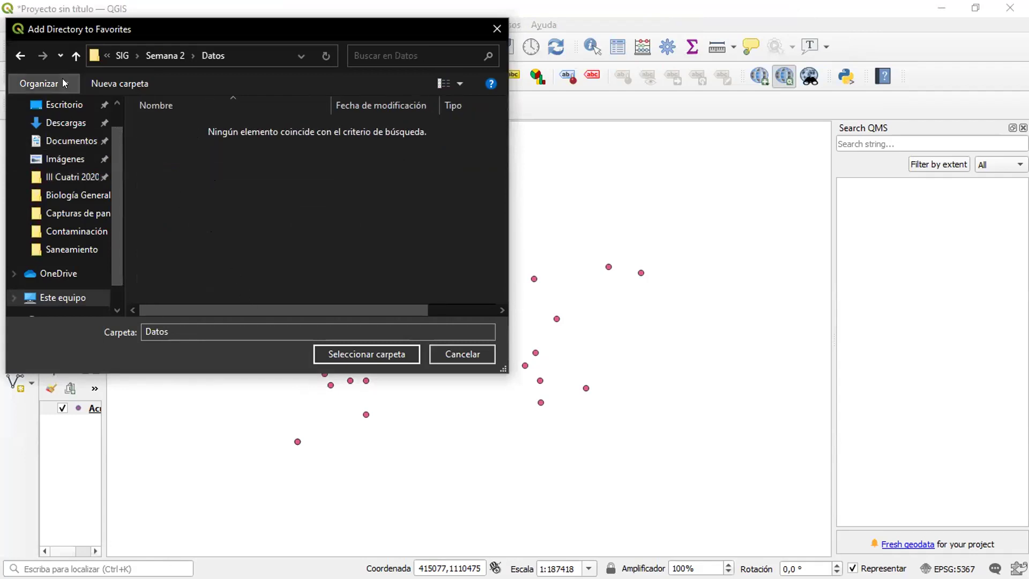
{"action": "left_click", "coordinate": [342, 346]}
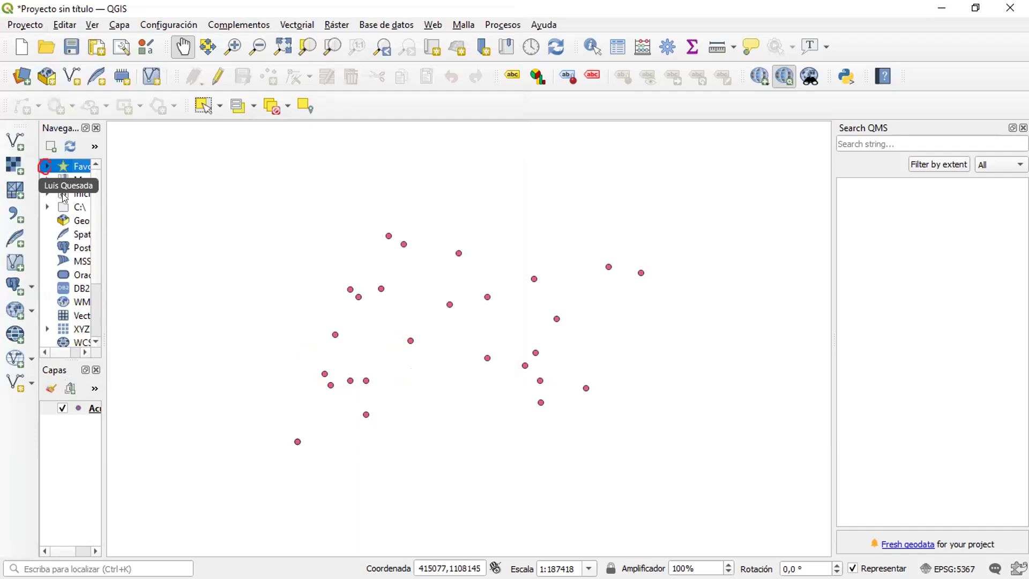
Expand Favoritos in the Navegador and select the added Datos directory.
{"action": "left_click", "coordinate": [45, 166]}
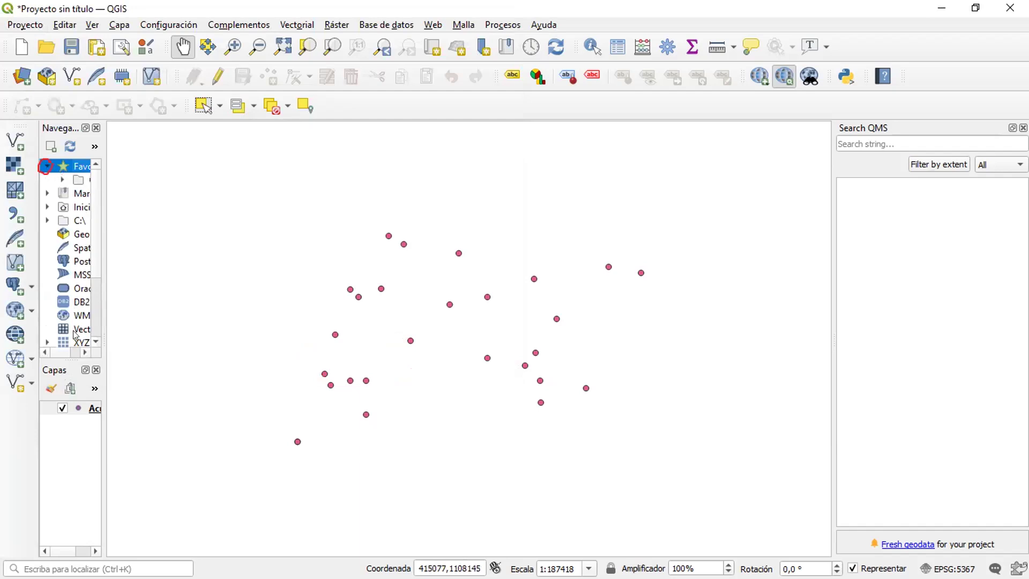
{"action": "scroll", "coordinate": [62, 352], "scroll_direction": "right", "scroll_amount": 3}
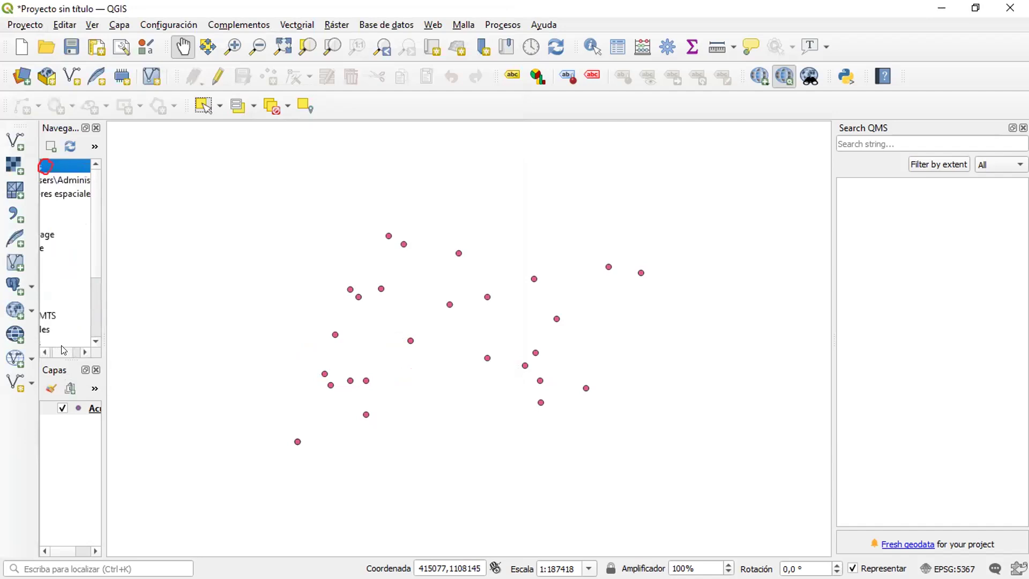
{"action": "left_click_drag", "start_coordinate": [57, 350], "coordinate": [64, 350]}
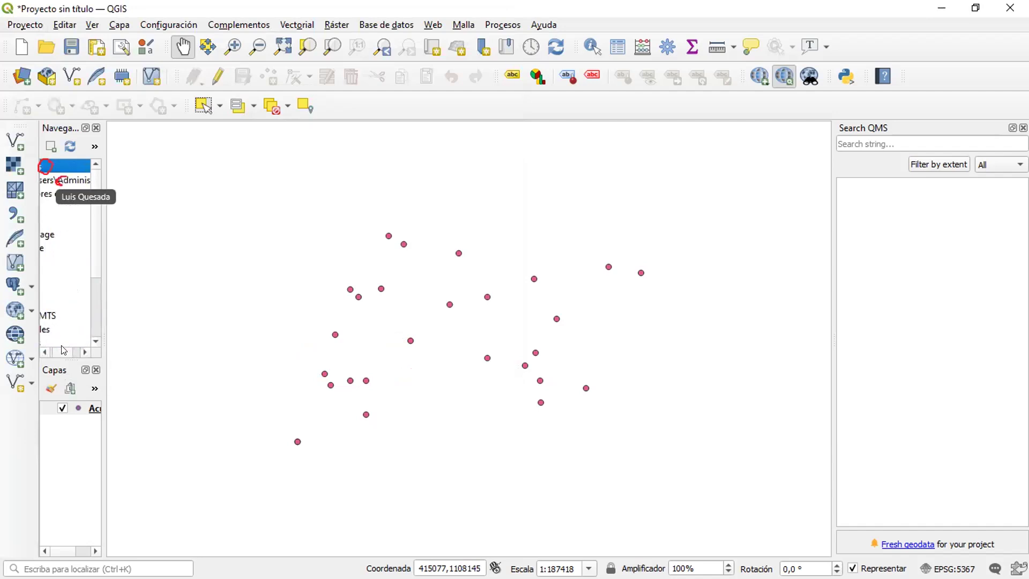
{"action": "key", "text": "Down"}
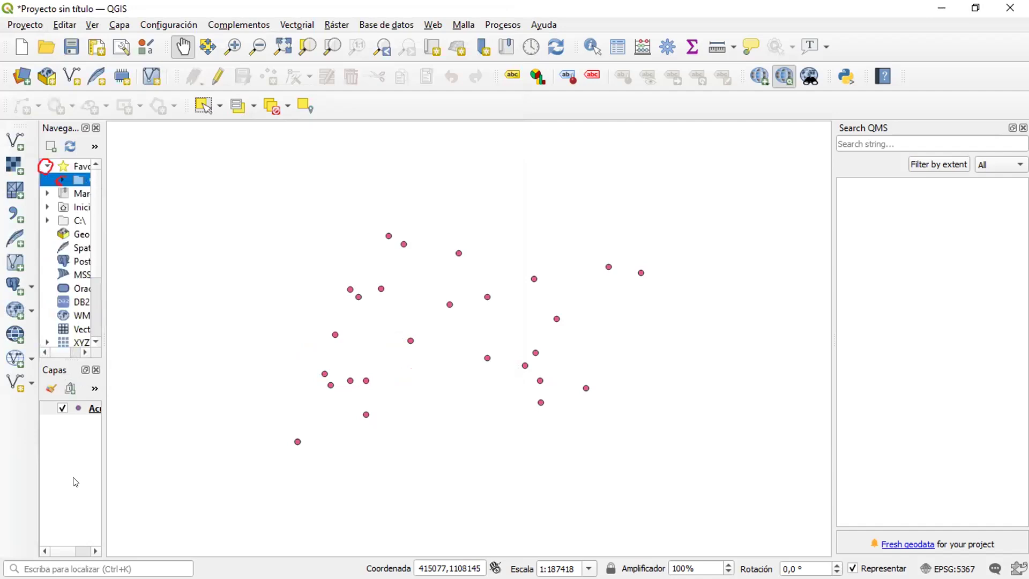
Close the Search QMS panel and widen the Navegador and Capas panels to read the favorite directory's full path.
{"action": "left_click", "coordinate": [67, 549]}
{"action": "left_click_drag", "start_coordinate": [96, 529], "coordinate": [150, 531]}
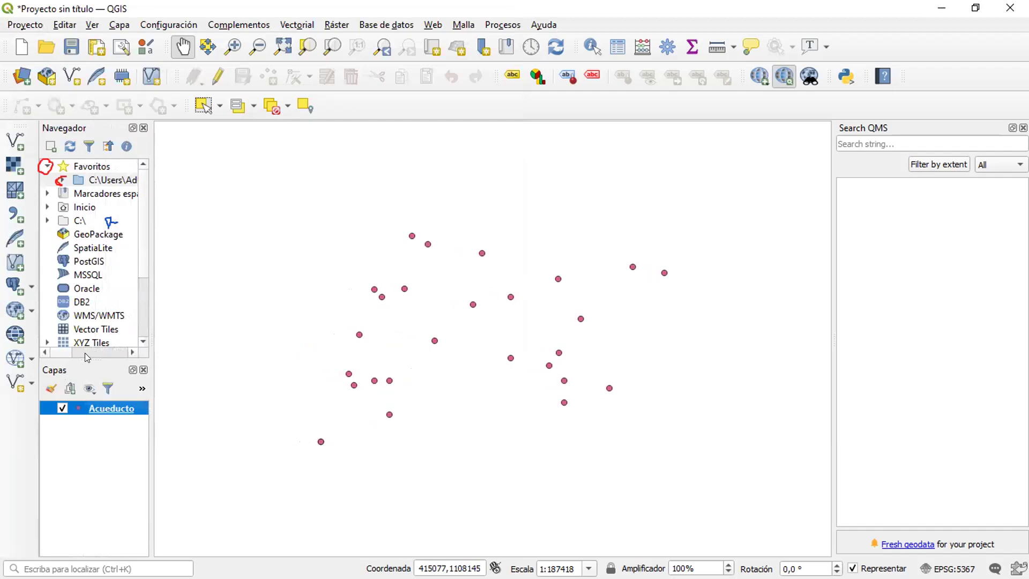
{"action": "left_click", "coordinate": [65, 349]}
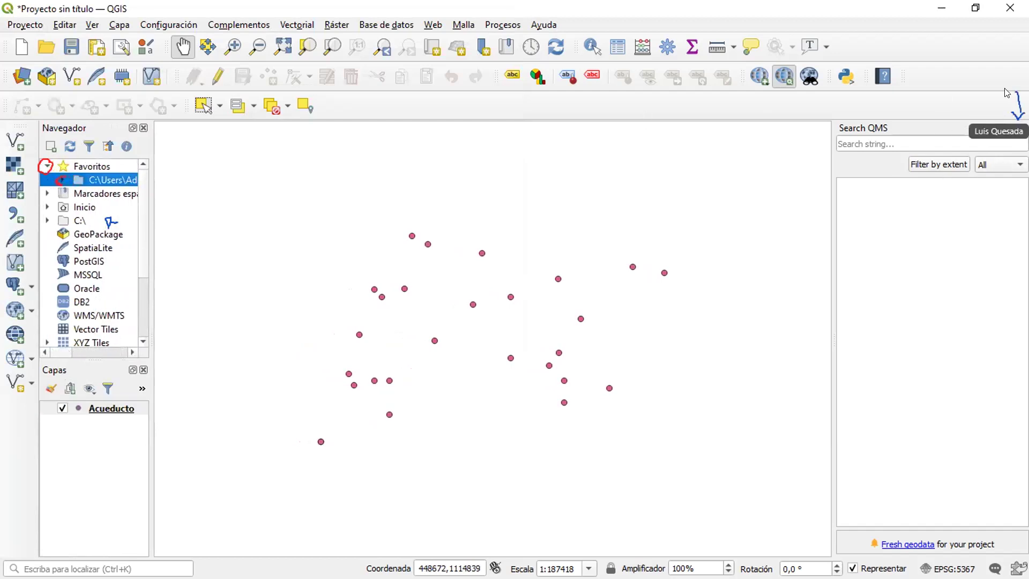
{"action": "left_click", "coordinate": [1020, 127]}
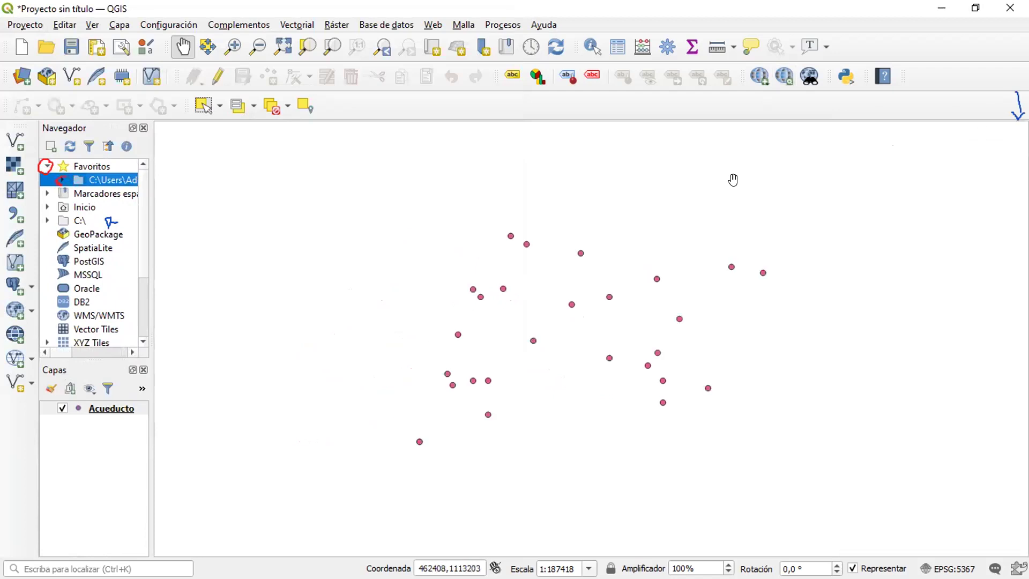
{"action": "left_click_drag", "start_coordinate": [152, 491], "coordinate": [207, 491]}
{"action": "scroll", "coordinate": [133, 351], "scroll_direction": "right", "scroll_amount": 3}
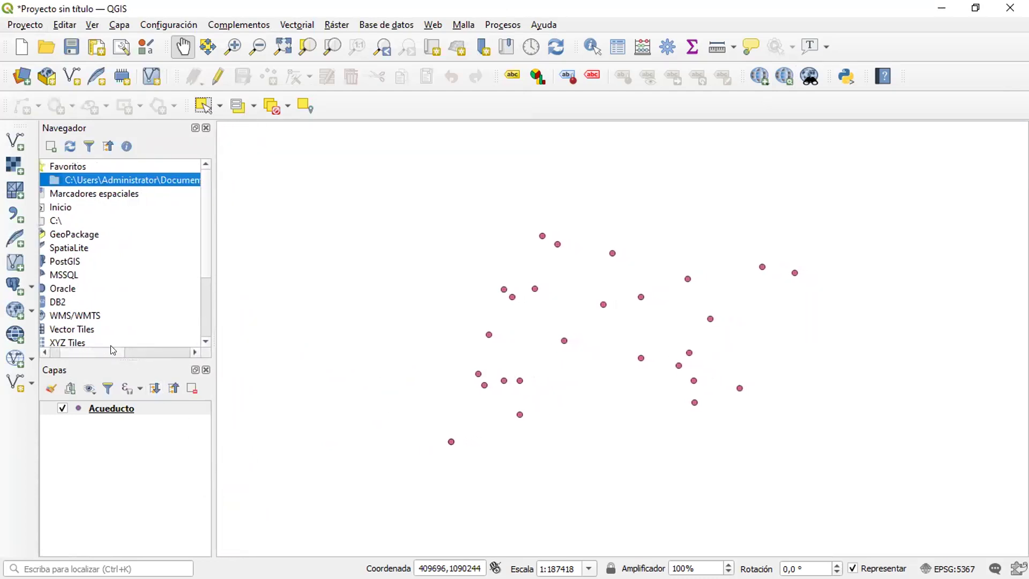
{"action": "left_click_drag", "start_coordinate": [135, 353], "coordinate": [137, 353]}
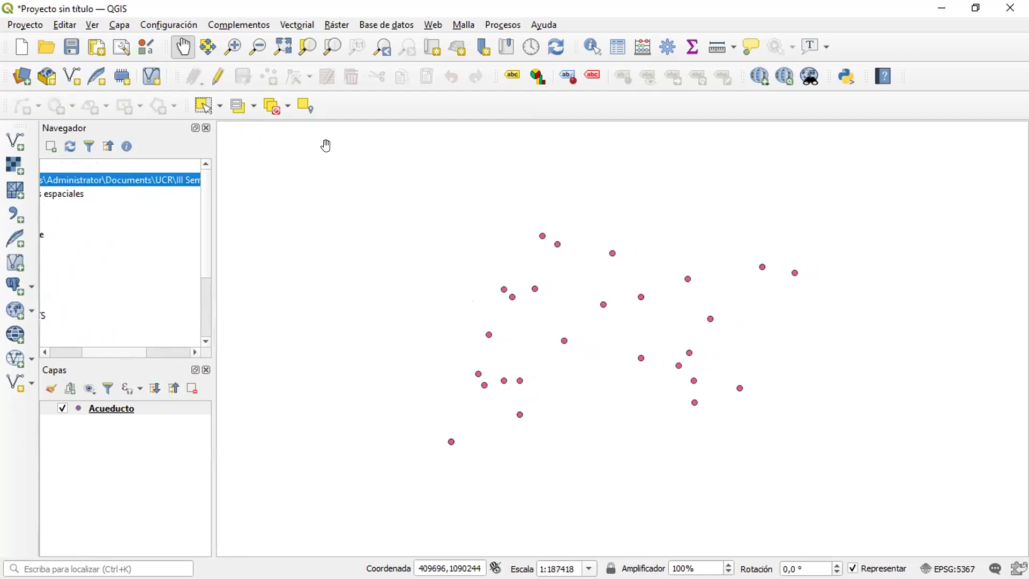
{"action": "scroll", "coordinate": [143, 352], "scroll_direction": "left", "scroll_amount": 3}
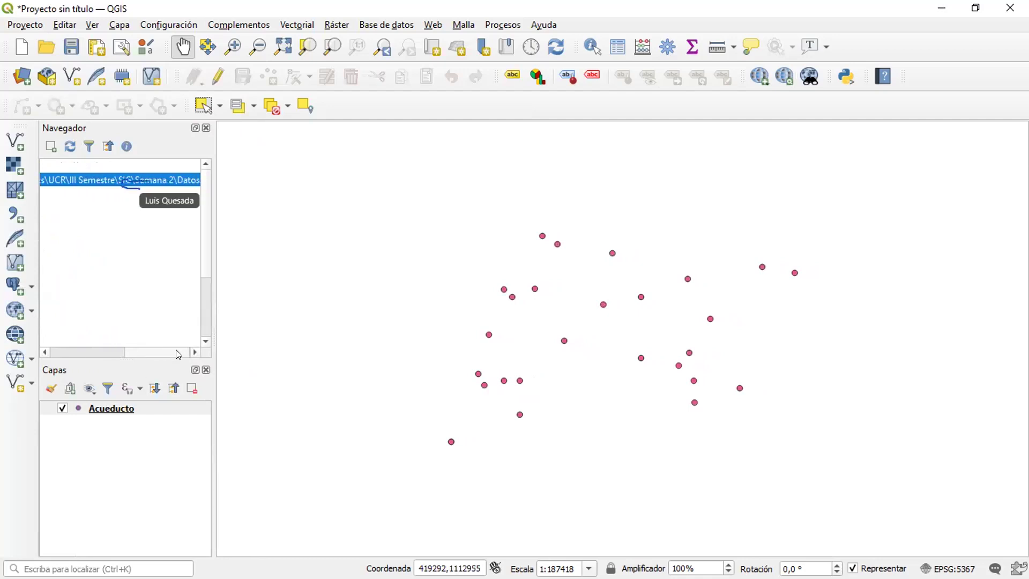
Expand the Datos directory in Favoritos and add its Acueducto.shp to the map.
{"action": "scroll", "coordinate": [100, 350], "scroll_direction": "left", "scroll_amount": 2}
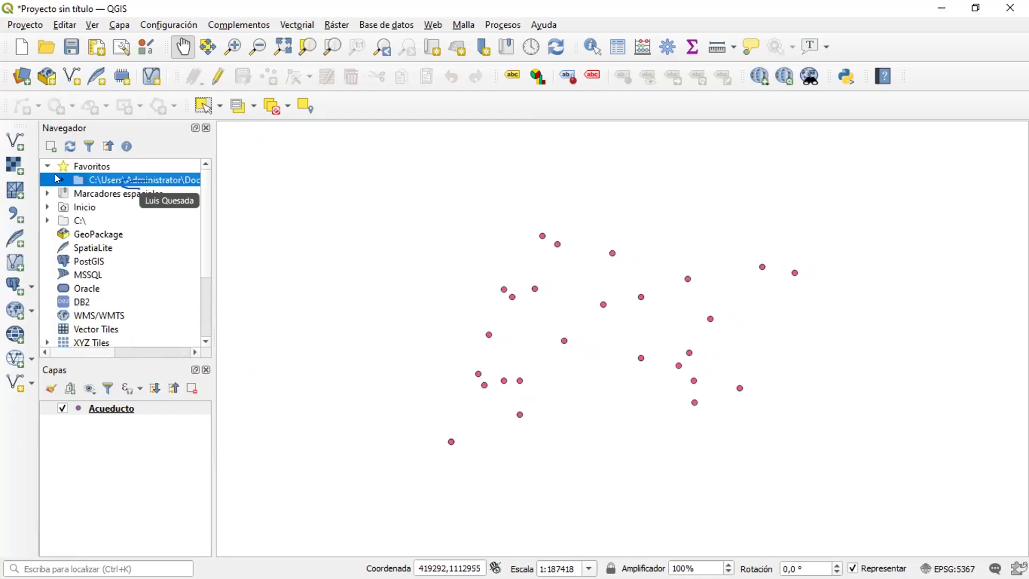
{"action": "left_click", "coordinate": [55, 178]}
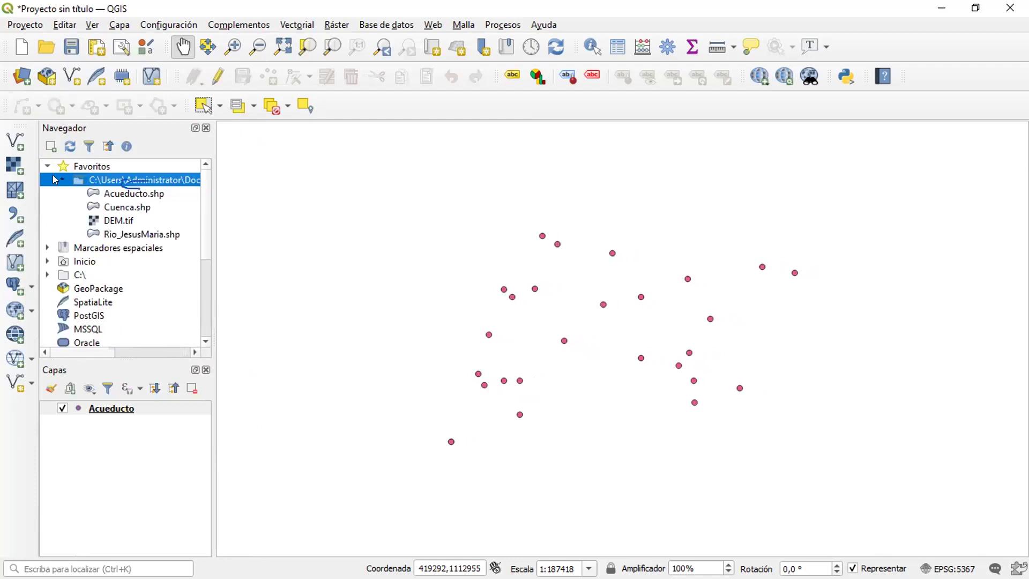
{"action": "left_click", "coordinate": [135, 195]}
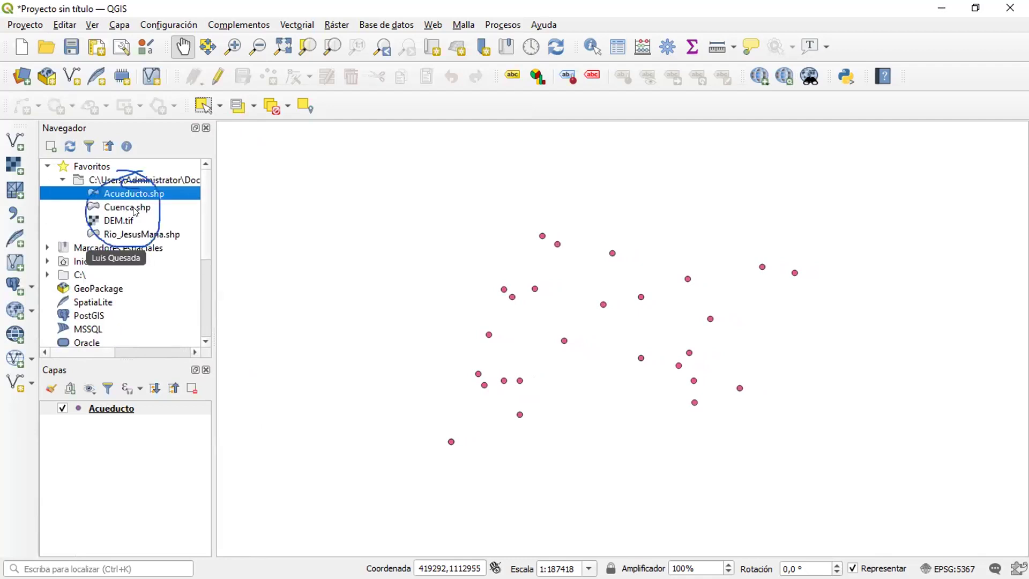
{"action": "left_click", "coordinate": [135, 209]}
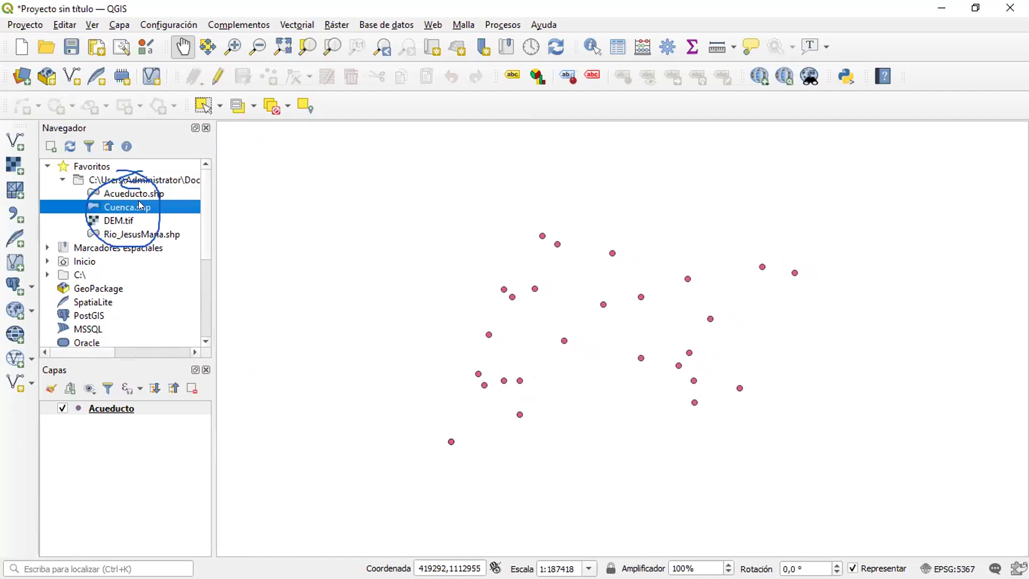
{"action": "left_click_drag", "start_coordinate": [147, 192], "coordinate": [455, 227]}
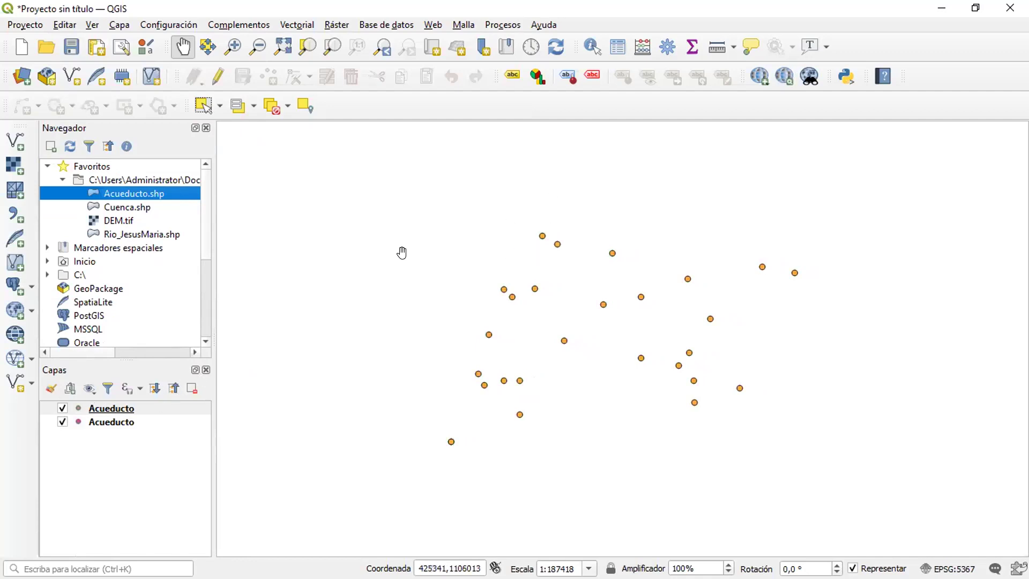
Toggle the upper duplicate Acueducto layer's visibility and remove that layer from the project.
{"action": "left_click", "coordinate": [62, 408]}
{"action": "left_click", "coordinate": [62, 408]}
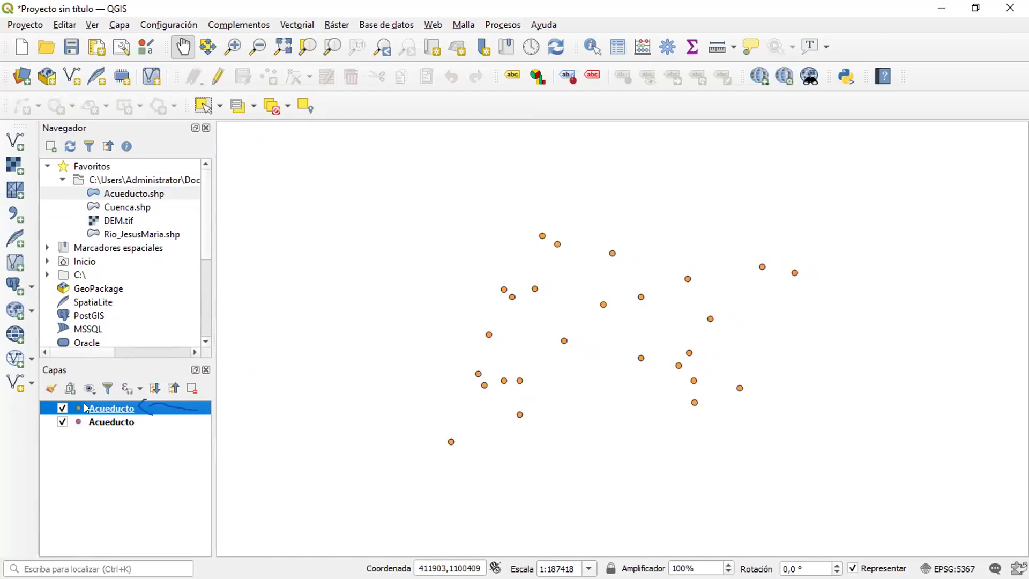
{"action": "right_click", "coordinate": [98, 408]}
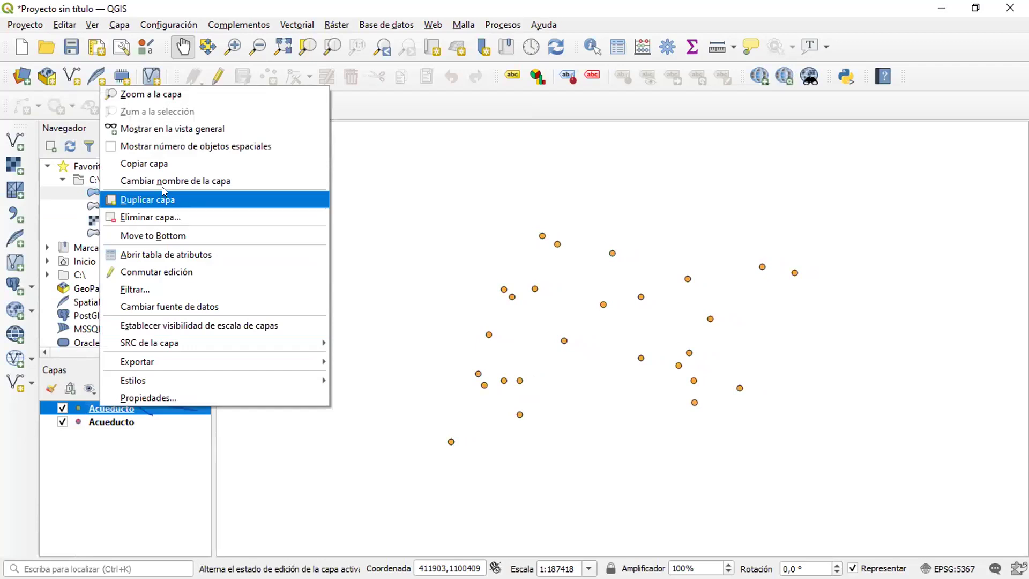
{"action": "left_click", "coordinate": [159, 217]}
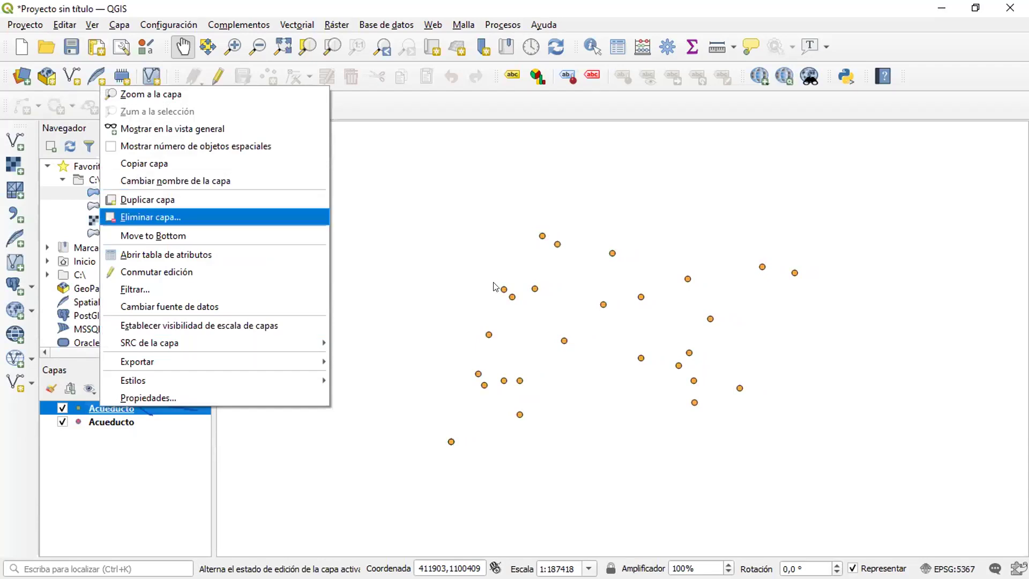
{"action": "left_click", "coordinate": [497, 312]}
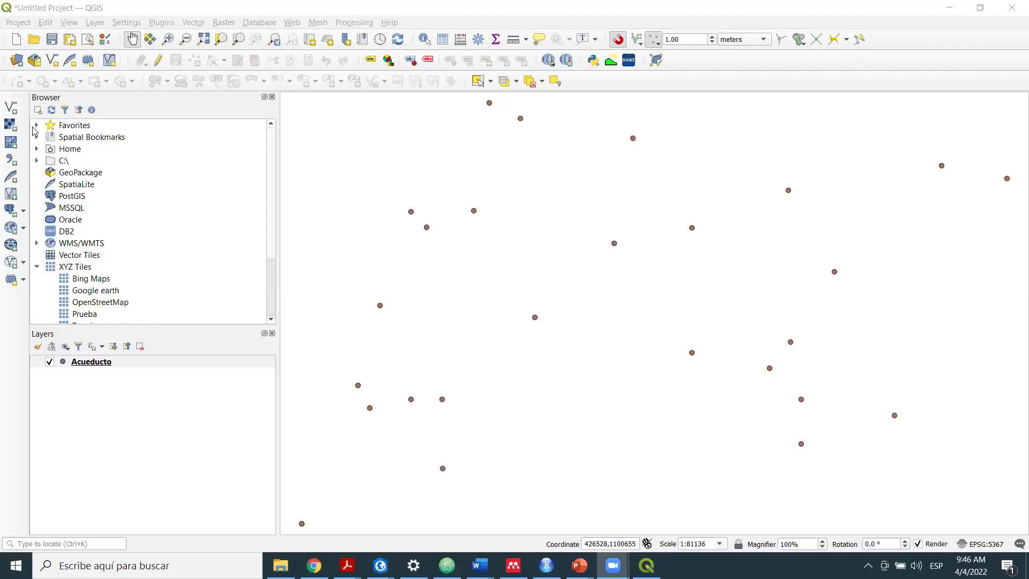
Expand Favorites down to C:\SIG_2022\semana2\datos and add Cuenca.shp to the map.
{"action": "left_click", "coordinate": [36, 126]}
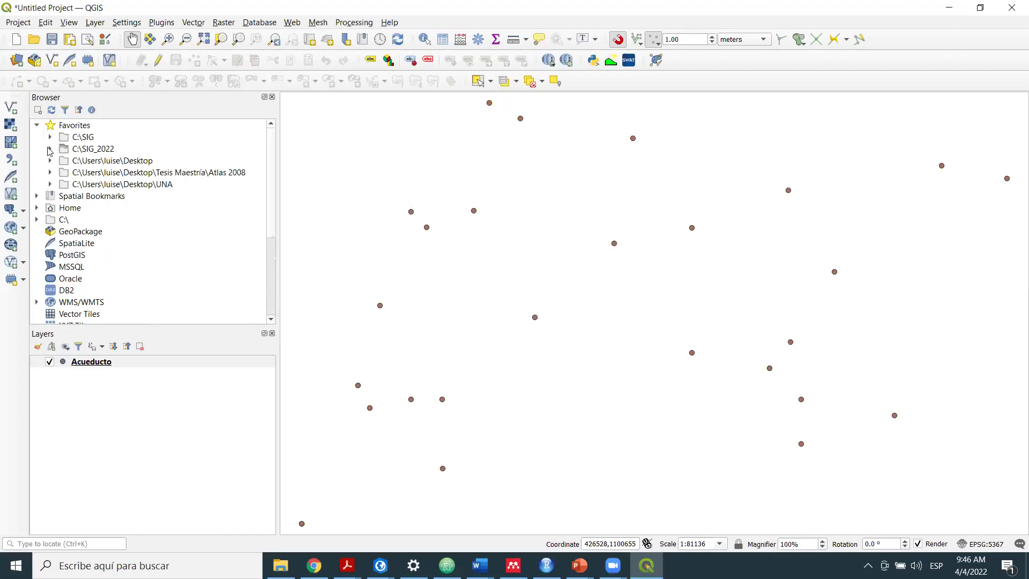
{"action": "left_click", "coordinate": [49, 149]}
{"action": "left_click", "coordinate": [119, 197]}
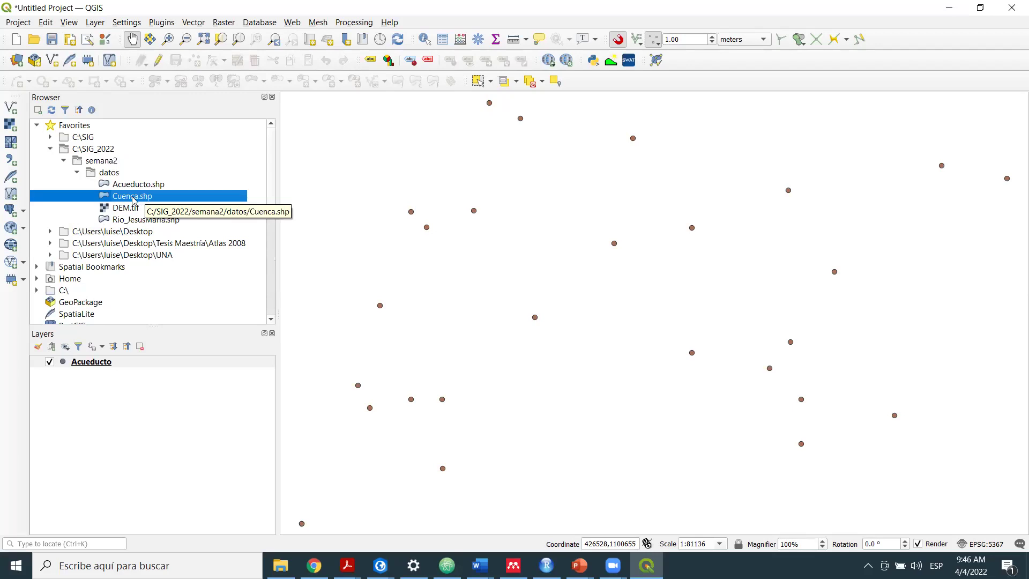
{"action": "mouse_move", "coordinate": [133, 199]}
{"action": "left_mouse_down"}
{"action": "mouse_move", "coordinate": [381, 236]}
{"action": "mouse_move", "coordinate": [532, 287]}
{"action": "left_mouse_up"}
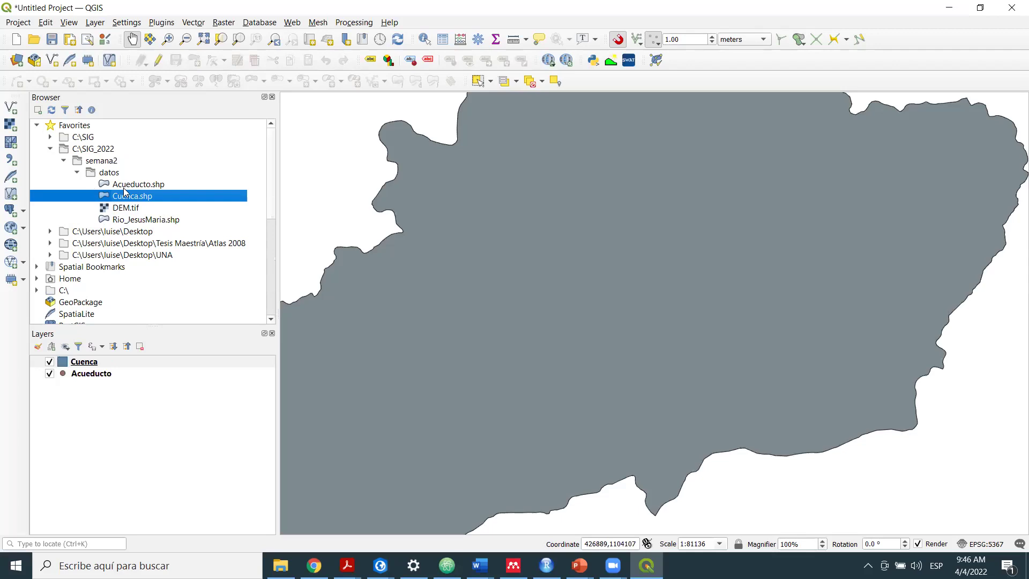
Add Rio_JesusMaria.shp from the datos folder to the map and narrow the Browser and Layers panels.
{"action": "left_click", "coordinate": [129, 187]}
{"action": "left_click_drag", "start_coordinate": [110, 221], "coordinate": [476, 259]}
{"action": "left_click_drag", "start_coordinate": [279, 234], "coordinate": [179, 241]}
{"action": "scroll", "coordinate": [461, 264], "scroll_direction": "down", "scroll_amount": 1}
{"action": "left_click_drag", "start_coordinate": [442, 283], "coordinate": [459, 321]}
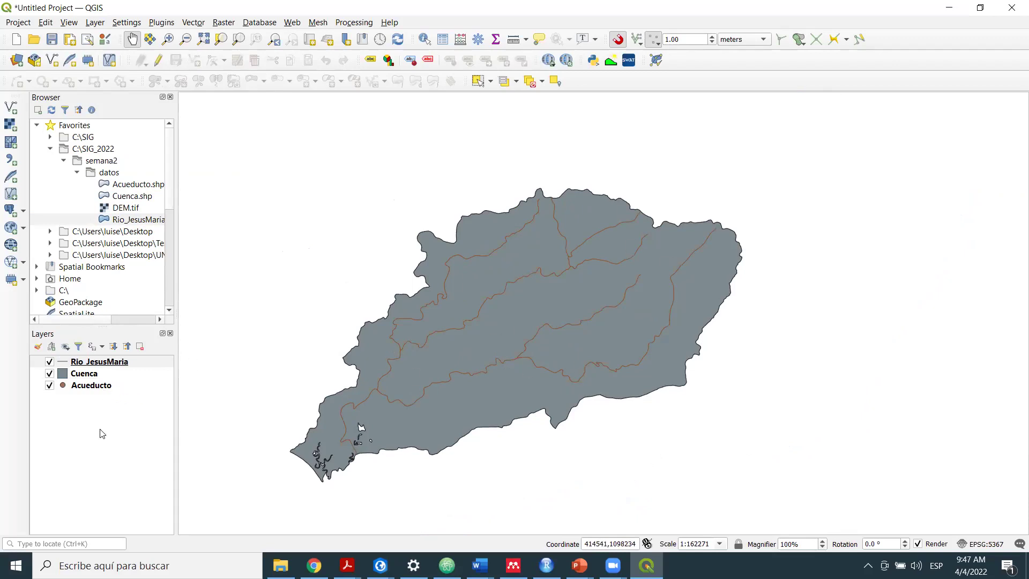
{"action": "key", "text": "Down"}
{"action": "key", "text": "Down"}
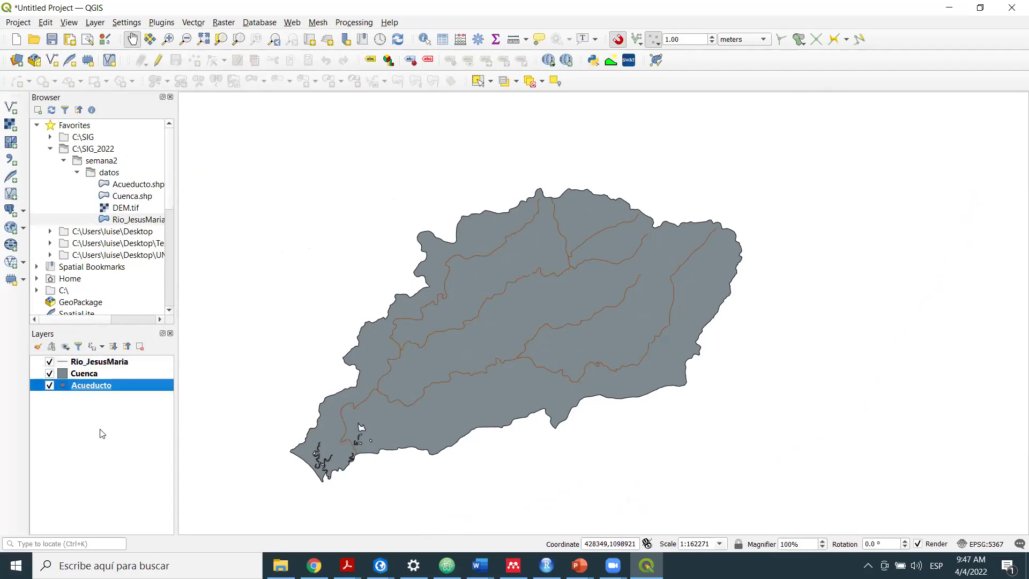
{"action": "left_click", "coordinate": [103, 433]}
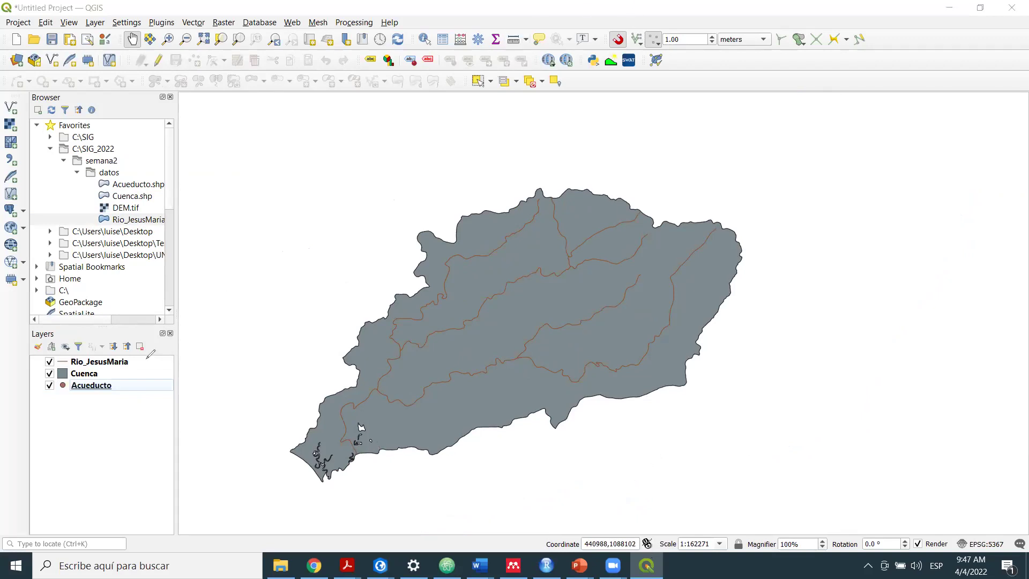
{"action": "mouse_move", "coordinate": [145, 375]}
{"action": "left_mouse_down"}
{"action": "mouse_move", "coordinate": [160, 380]}
{"action": "mouse_move", "coordinate": [142, 397]}
{"action": "mouse_move", "coordinate": [153, 419]}
{"action": "mouse_move", "coordinate": [141, 447]}
{"action": "left_mouse_up"}
{"action": "left_click", "coordinate": [144, 459]}
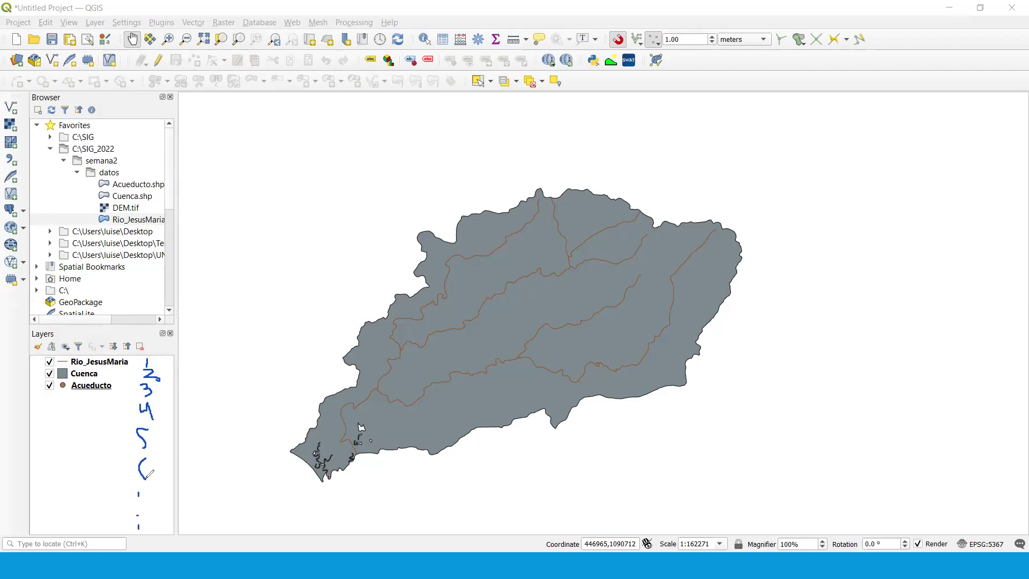
{"action": "left_click_drag", "start_coordinate": [144, 542], "coordinate": [154, 545]}
{"action": "key", "text": "e"}
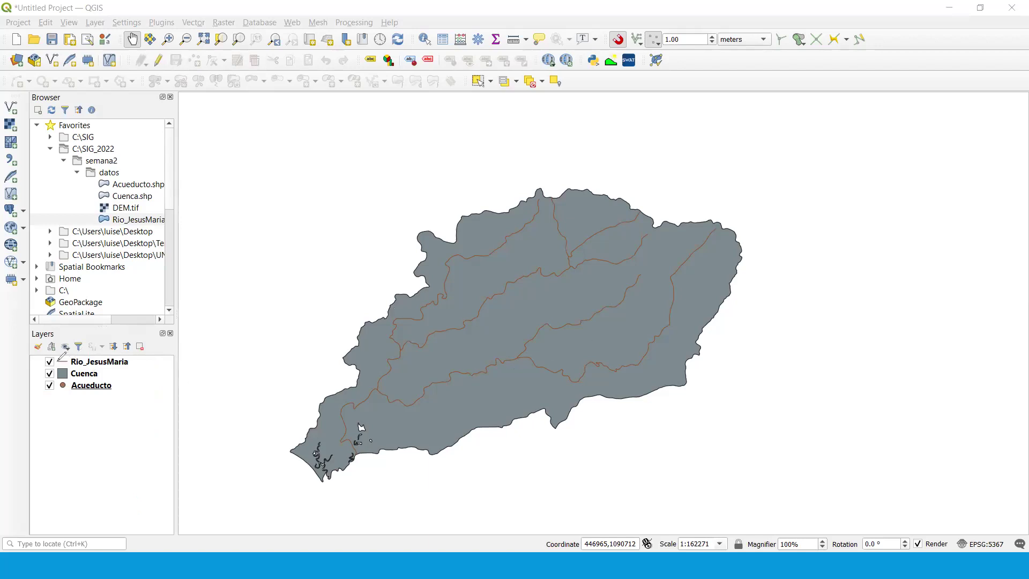
{"action": "mouse_move", "coordinate": [46, 349]}
{"action": "left_mouse_down"}
{"action": "mouse_move", "coordinate": [31, 404]}
{"action": "mouse_move", "coordinate": [82, 414]}
{"action": "mouse_move", "coordinate": [142, 388]}
{"action": "mouse_move", "coordinate": [139, 357]}
{"action": "mouse_move", "coordinate": [41, 351]}
{"action": "left_mouse_up"}
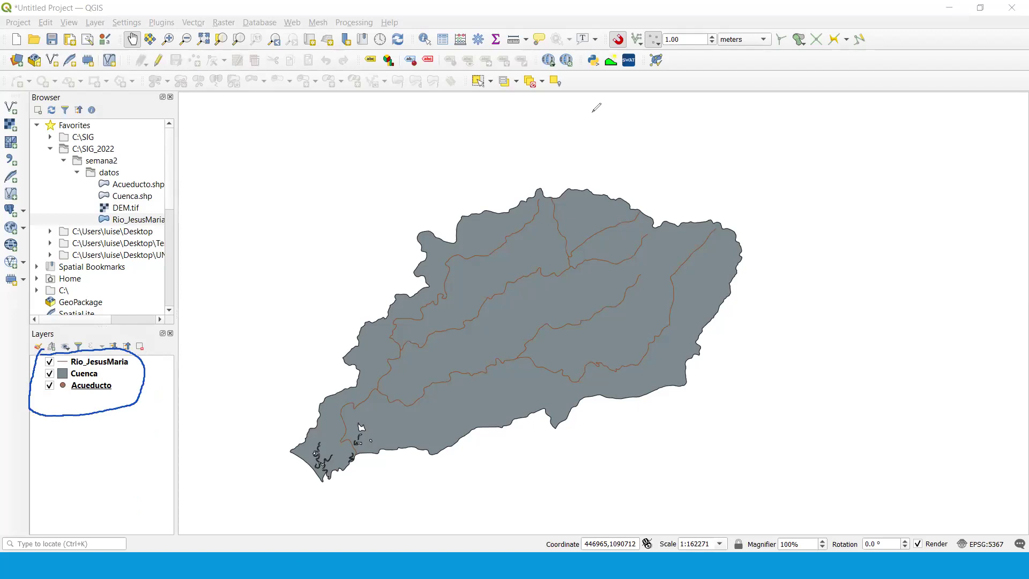
{"action": "key", "text": "e"}
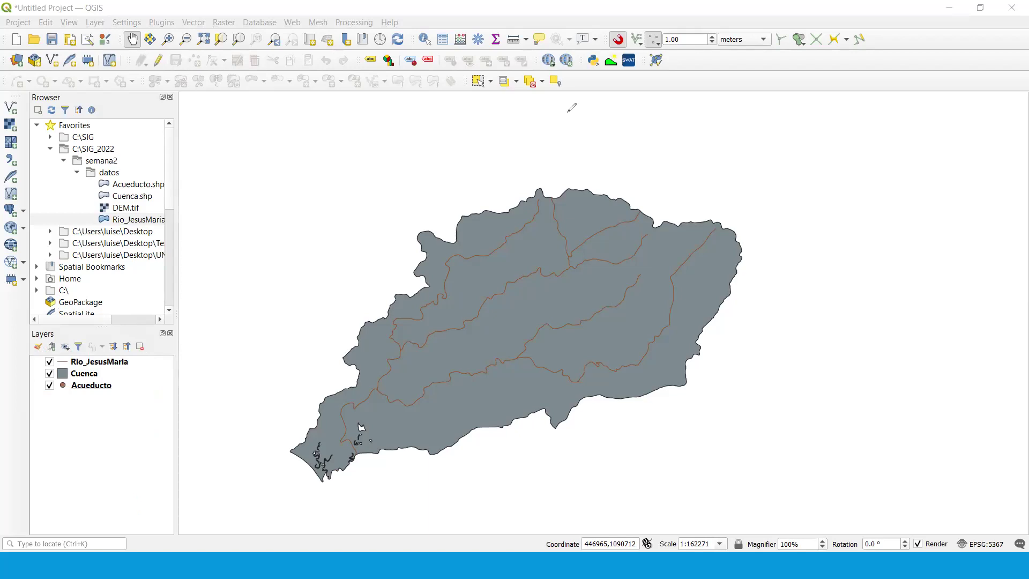
Move the Acueducto layer to the top of the layer order, above Rio_JesusMaria and Cuenca.
{"action": "left_click", "coordinate": [50, 361]}
{"action": "left_click", "coordinate": [104, 386]}
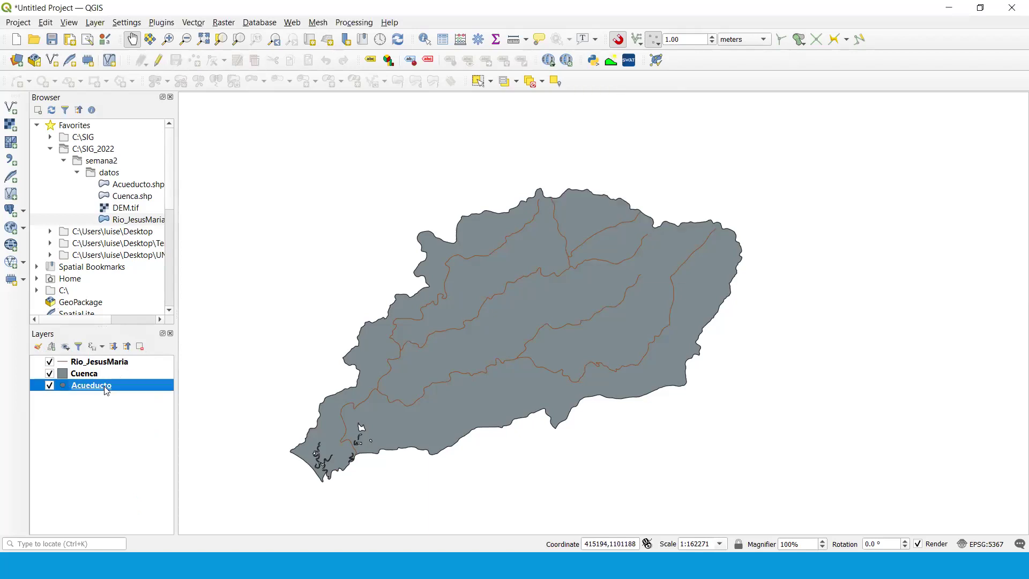
{"action": "left_click_drag", "start_coordinate": [124, 386], "coordinate": [107, 362]}
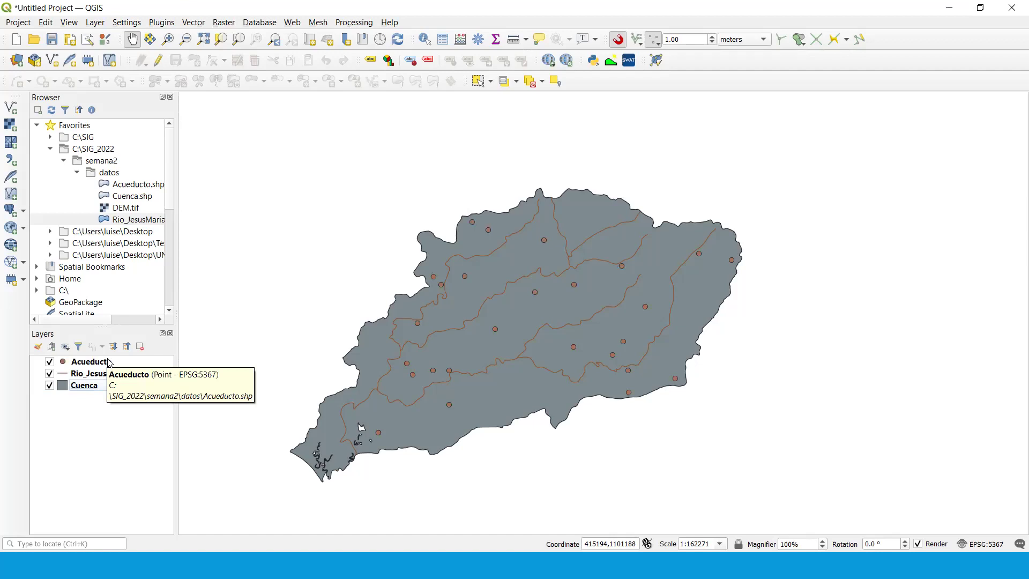
{"action": "left_click", "coordinate": [99, 385]}
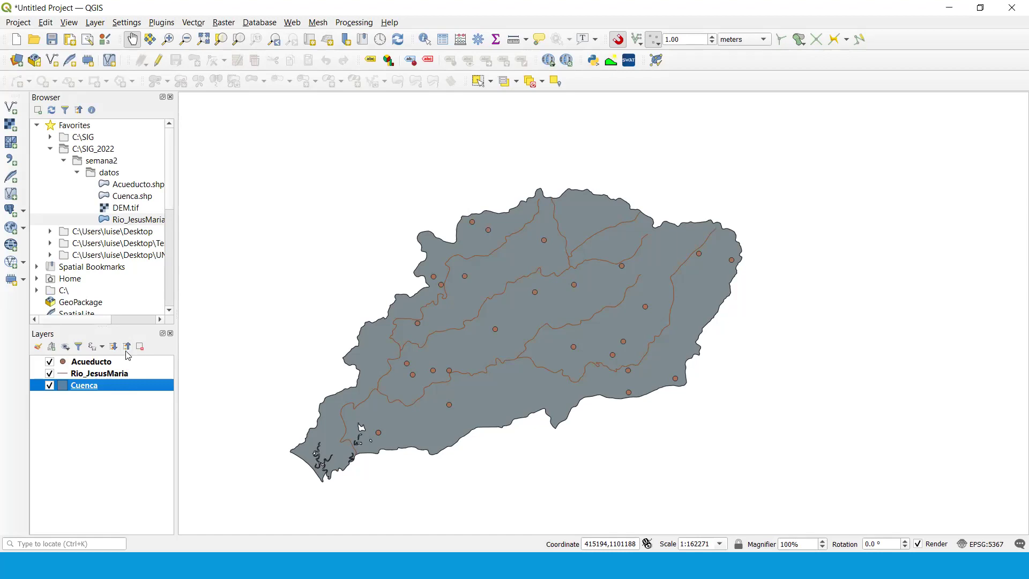
{"action": "left_click", "coordinate": [121, 375]}
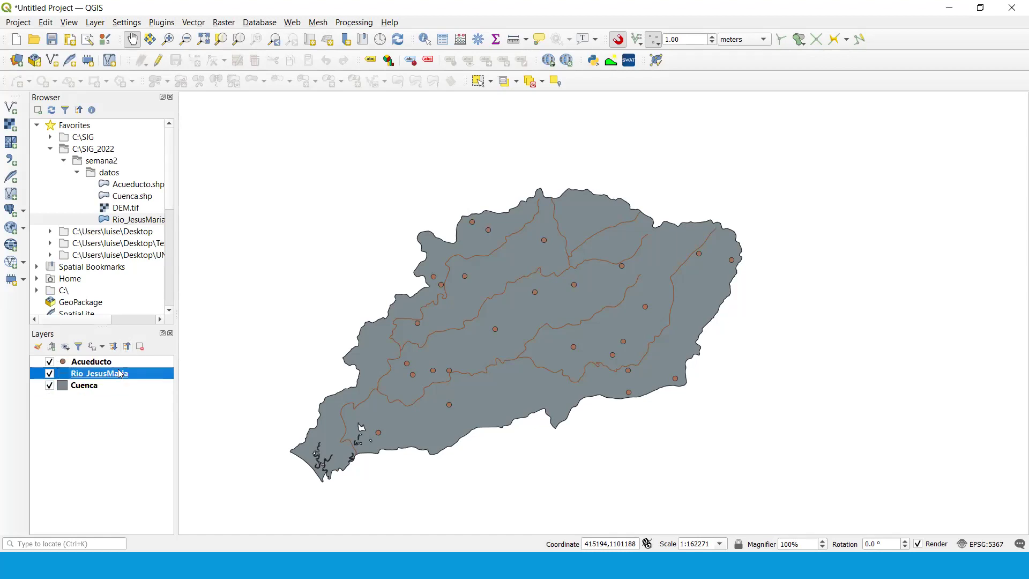
{"action": "left_click", "coordinate": [122, 363]}
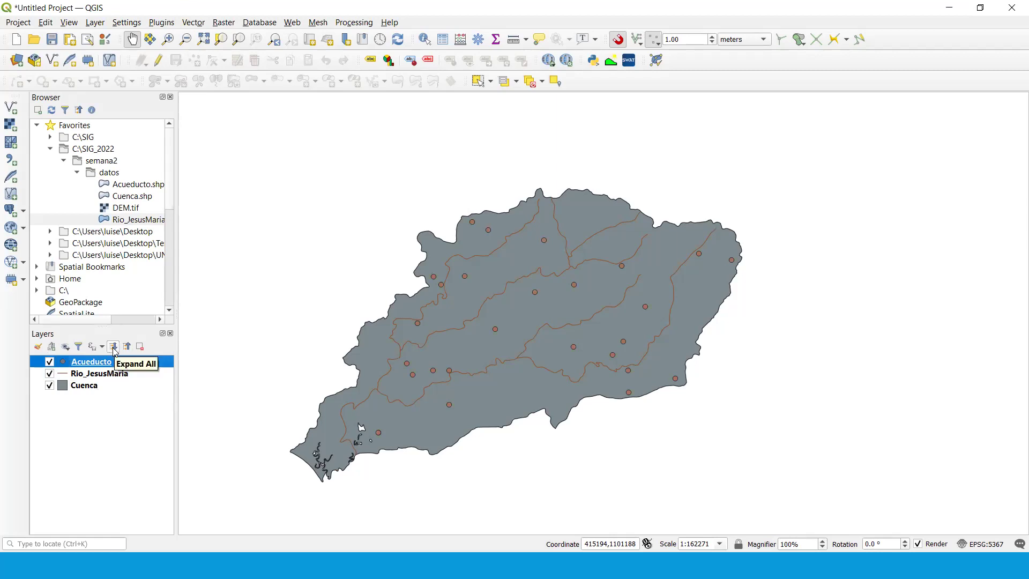
{"action": "left_click", "coordinate": [127, 365], "text": "ctrl"}
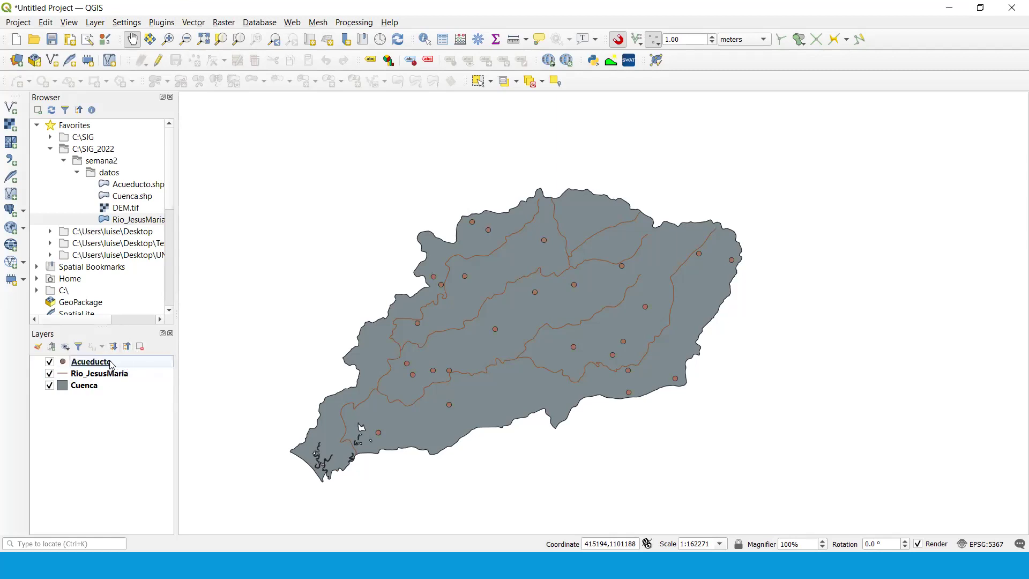
Move the Cuenca layer above Acueducto and Rio_JesusMaria, and close its layer properties without changes.
{"action": "left_click_drag", "start_coordinate": [97, 388], "coordinate": [97, 363]}
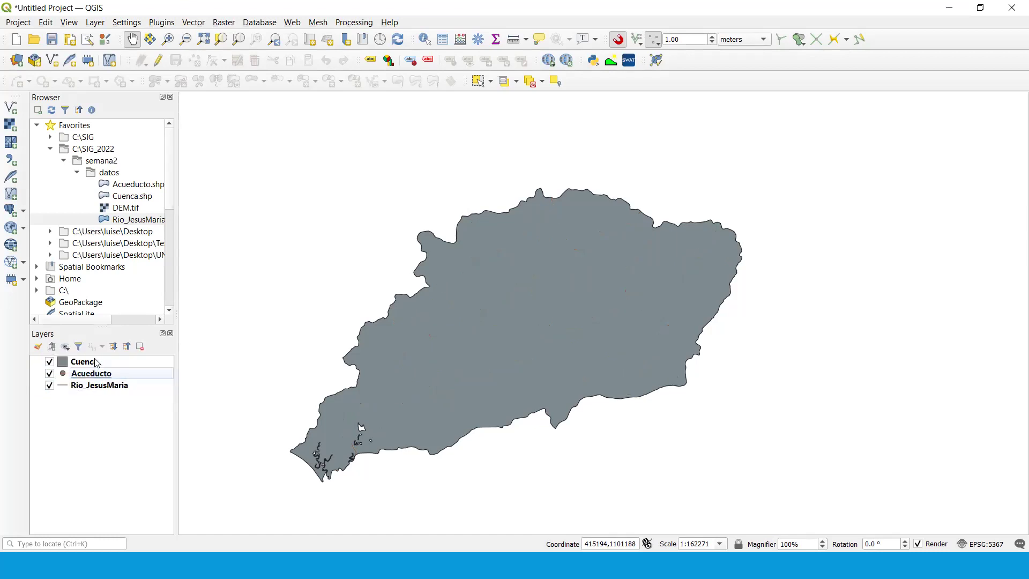
{"action": "left_click", "coordinate": [97, 363]}
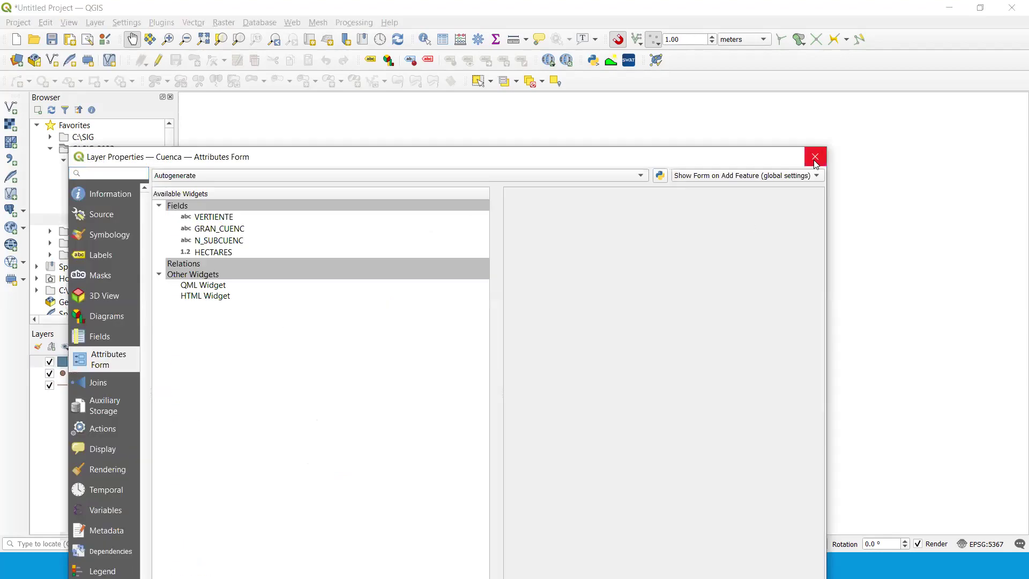
{"action": "left_click", "coordinate": [813, 157]}
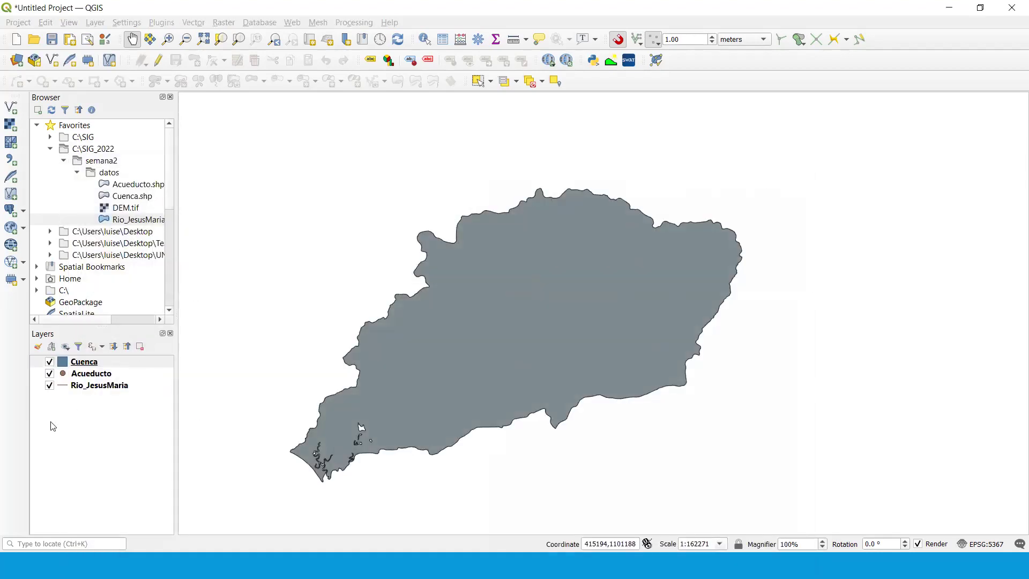
Restore the layer order to Acueducto, Rio_JesusMaria and Cuenca.
{"action": "left_click", "coordinate": [91, 373]}
{"action": "mouse_move", "coordinate": [99, 385]}
{"action": "left_mouse_down"}
{"action": "mouse_move", "coordinate": [101, 358]}
{"action": "mouse_move", "coordinate": [91, 375]}
{"action": "mouse_move", "coordinate": [104, 363]}
{"action": "left_mouse_up"}
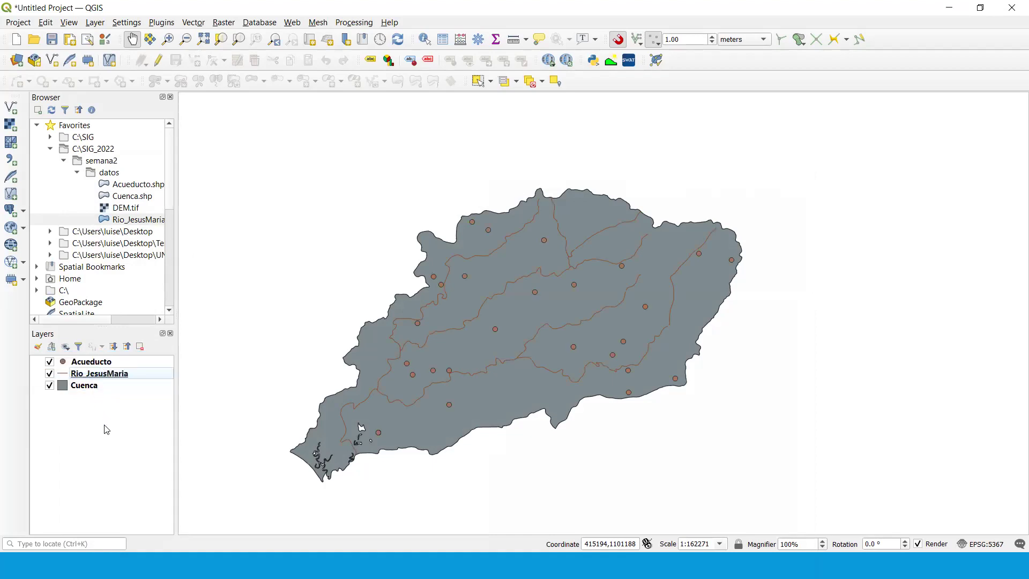
Open the Acueducto layer's properties and examine its coordinate reference system and extent in the layer information.
{"action": "left_click", "coordinate": [113, 364]}
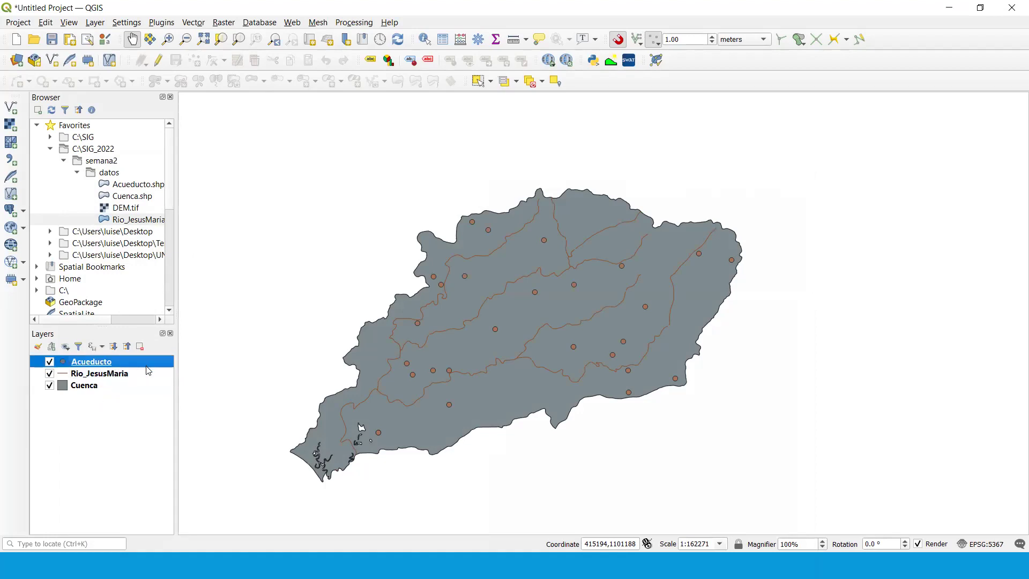
{"action": "right_click", "coordinate": [131, 360]}
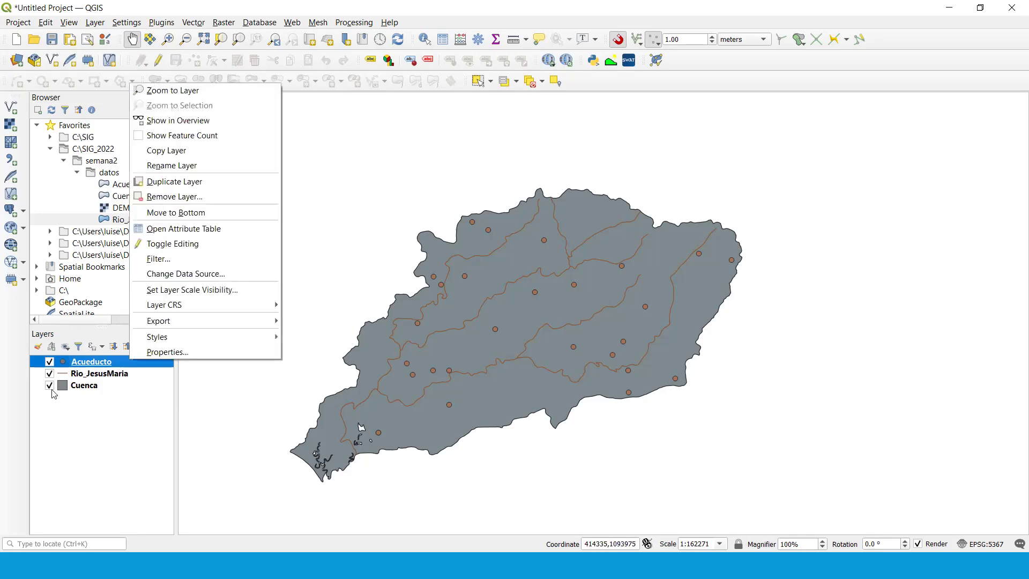
{"action": "left_click", "coordinate": [185, 355]}
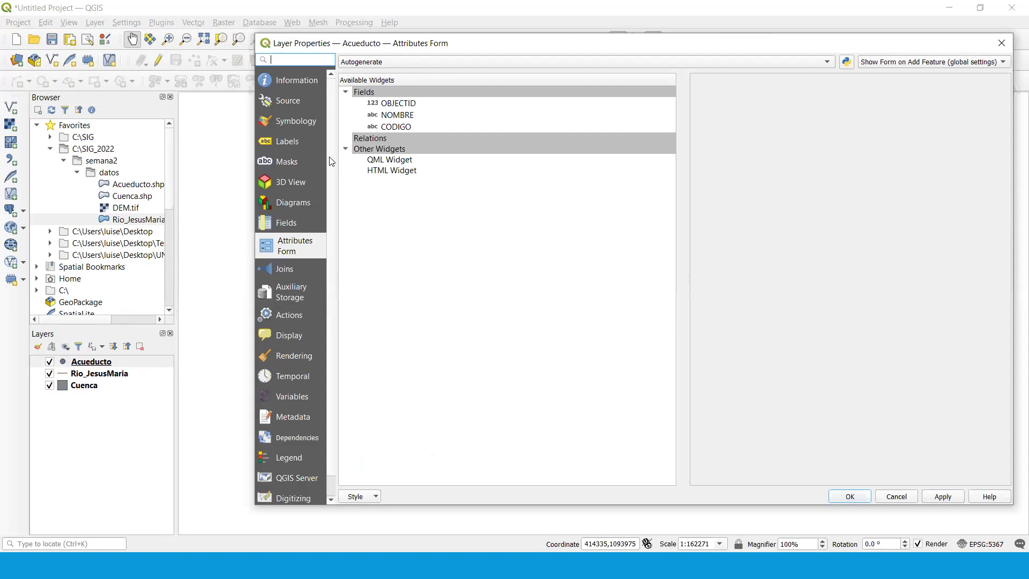
{"action": "left_click", "coordinate": [298, 81]}
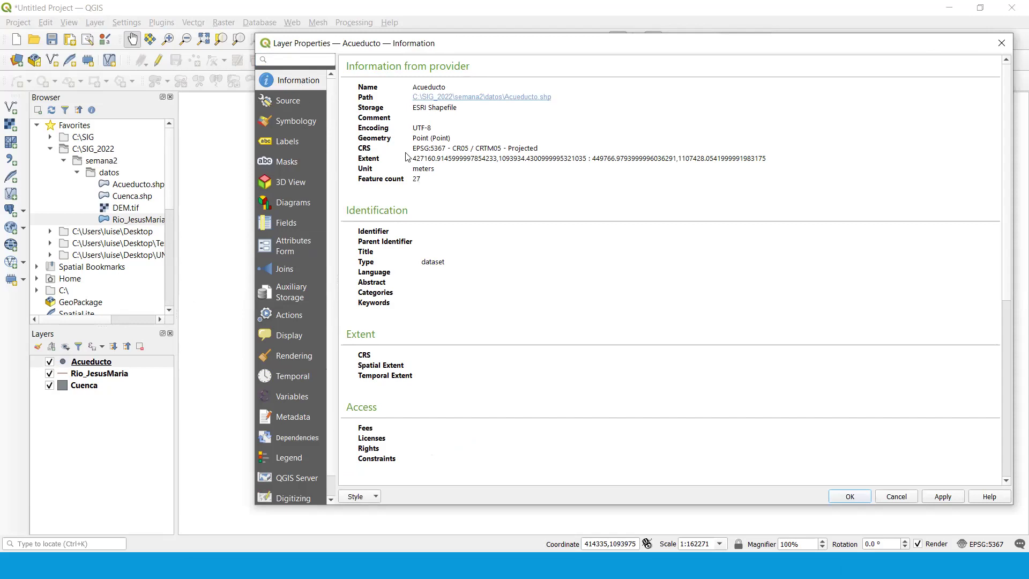
{"action": "left_click_drag", "start_coordinate": [414, 154], "coordinate": [550, 152]}
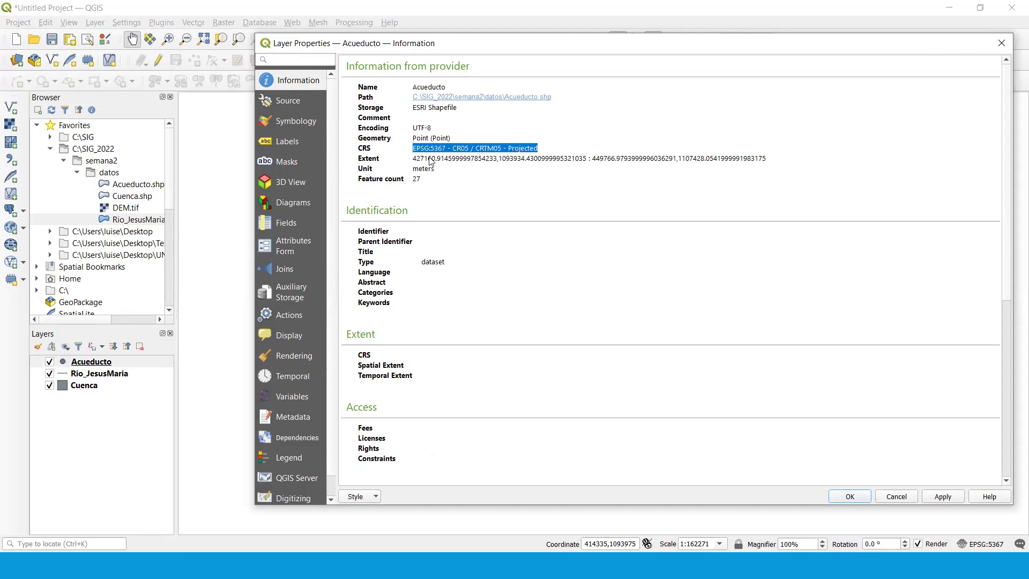
{"action": "left_click_drag", "start_coordinate": [416, 158], "coordinate": [776, 163]}
{"action": "left_click", "coordinate": [777, 177]}
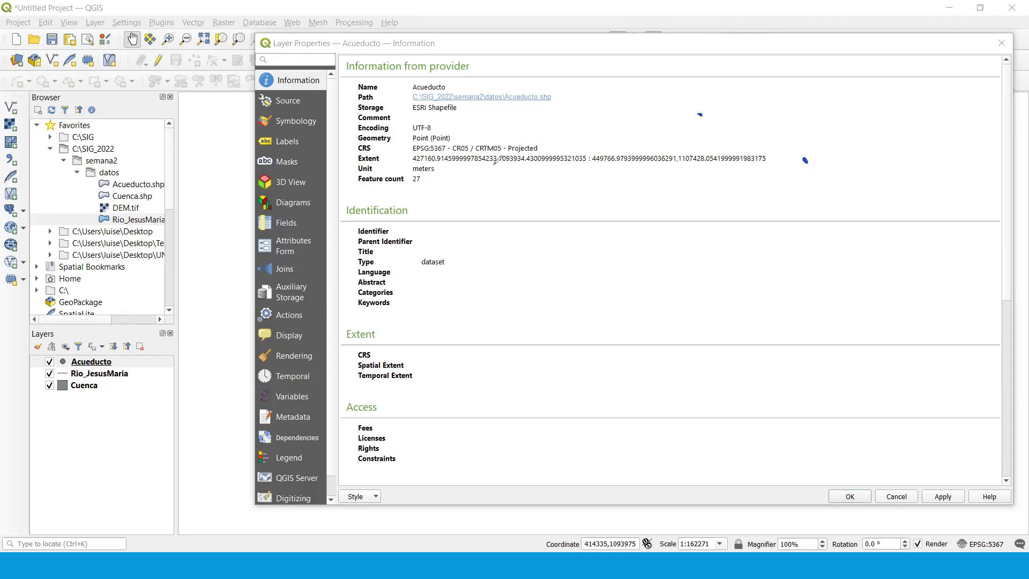
{"action": "left_click_drag", "start_coordinate": [397, 164], "coordinate": [765, 169]}
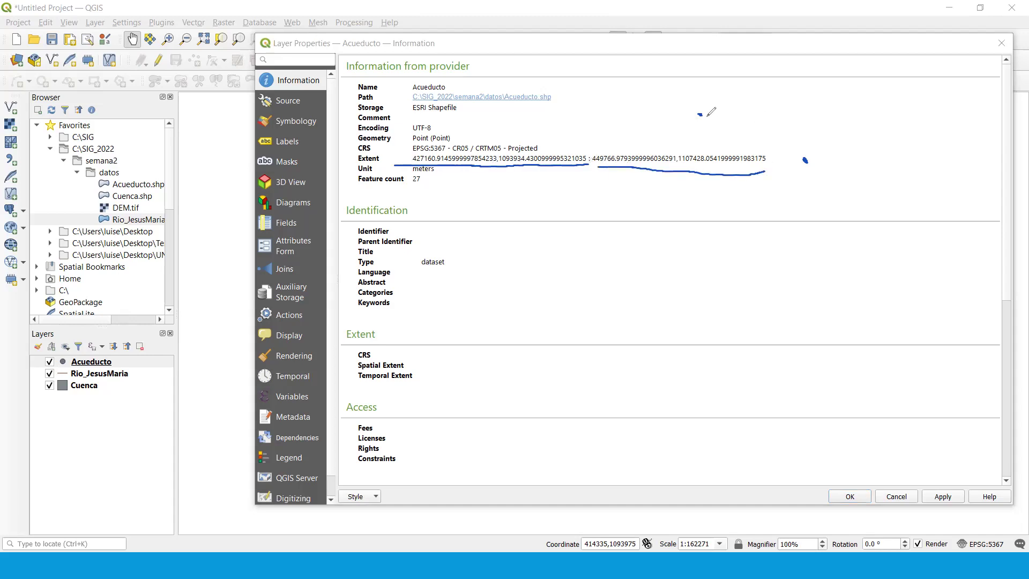
{"action": "mouse_move", "coordinate": [699, 113]}
{"action": "left_mouse_down"}
{"action": "mouse_move", "coordinate": [799, 162]}
{"action": "mouse_move", "coordinate": [807, 153]}
{"action": "mouse_move", "coordinate": [797, 113]}
{"action": "mouse_move", "coordinate": [694, 110]}
{"action": "mouse_move", "coordinate": [702, 166]}
{"action": "mouse_move", "coordinate": [804, 163]}
{"action": "left_mouse_up"}
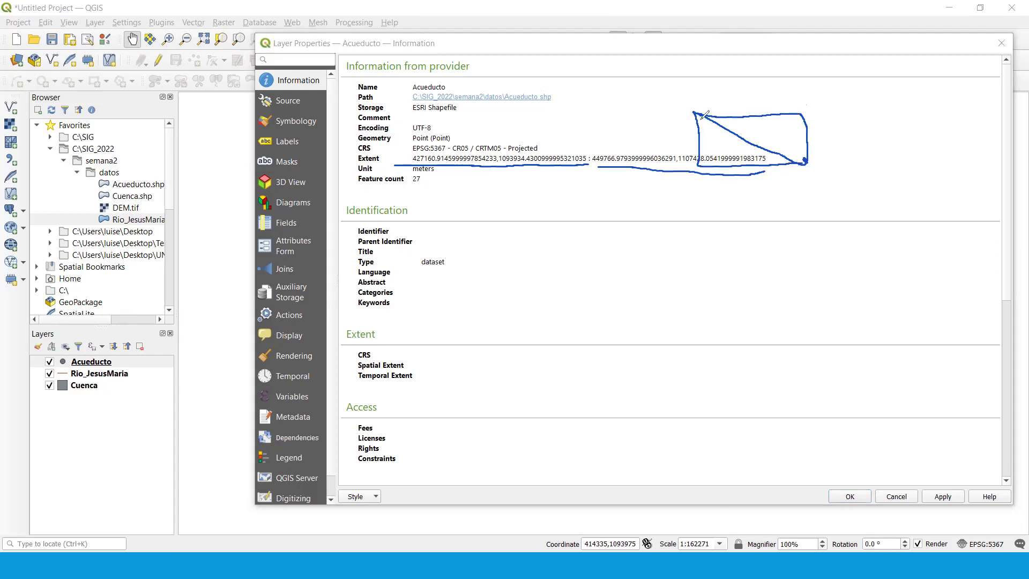
{"action": "key", "text": "e"}
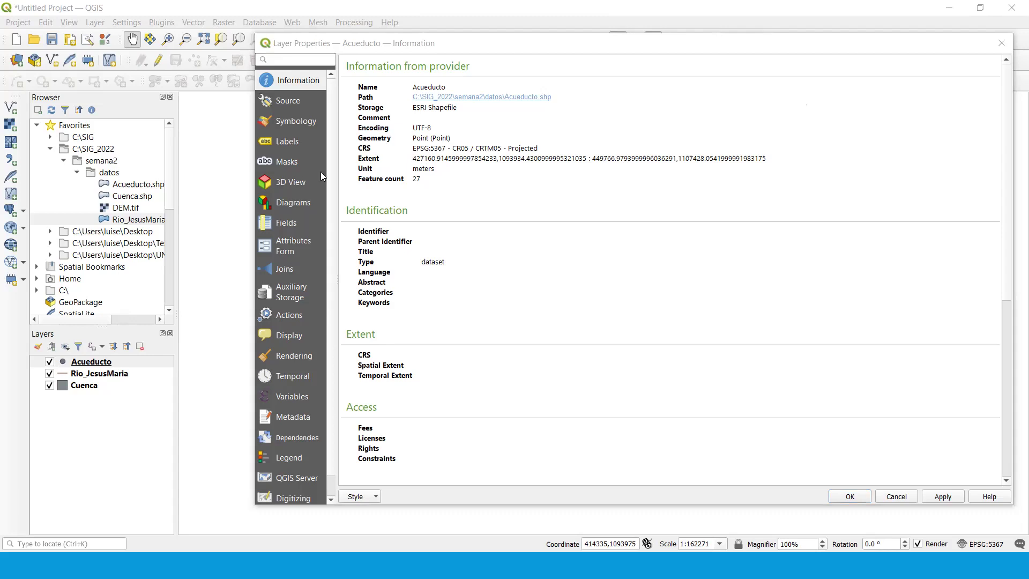
Examine the Acueducto layer's source settings, including the available data source encodings and assigned coordinate reference systems, without changing them.
{"action": "left_click", "coordinate": [295, 108]}
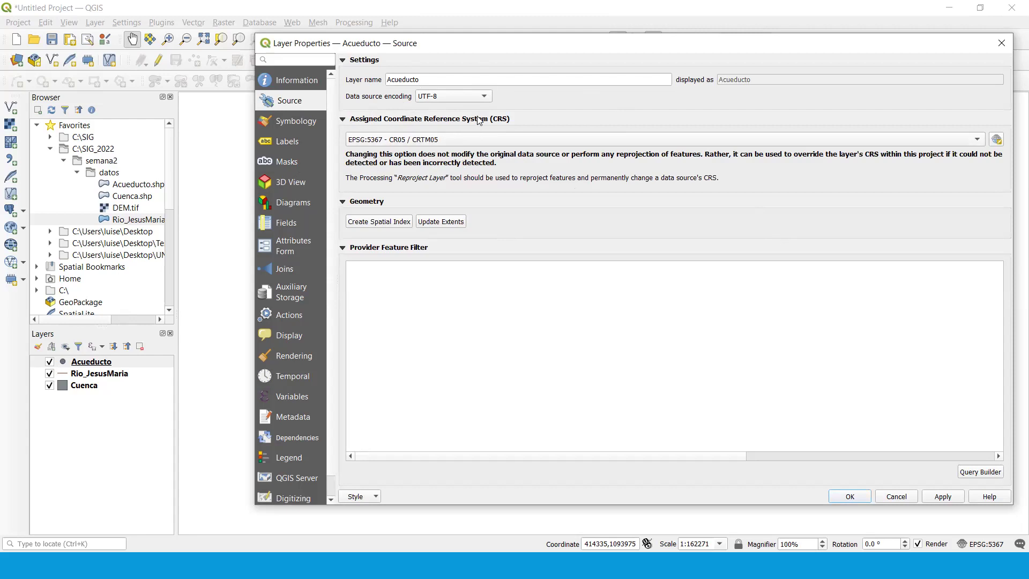
{"action": "left_click", "coordinate": [482, 96]}
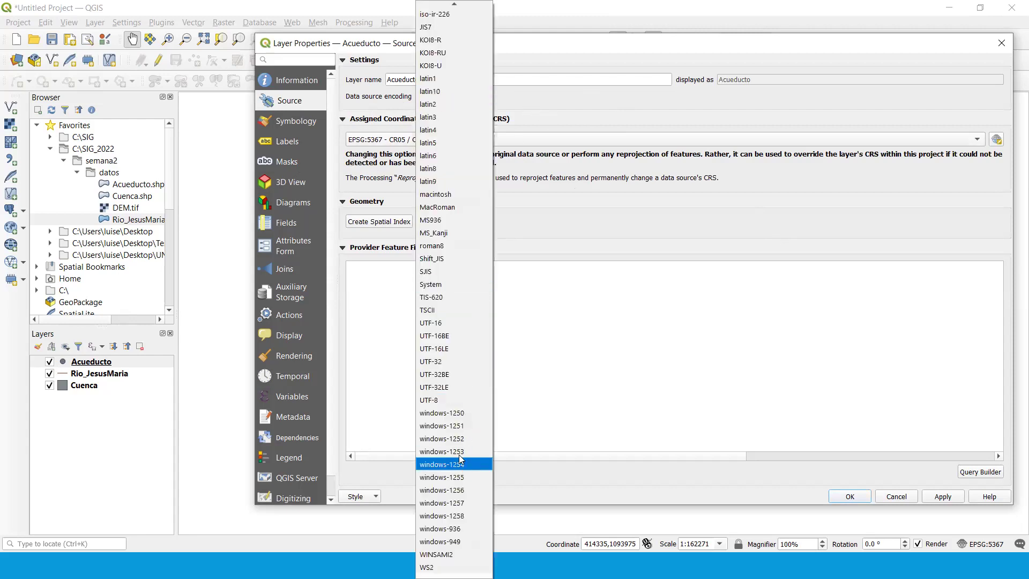
{"action": "scroll", "coordinate": [455, 298], "scroll_direction": "up", "scroll_amount": 8}
{"action": "scroll", "coordinate": [456, 298], "scroll_direction": "up", "scroll_amount": 5}
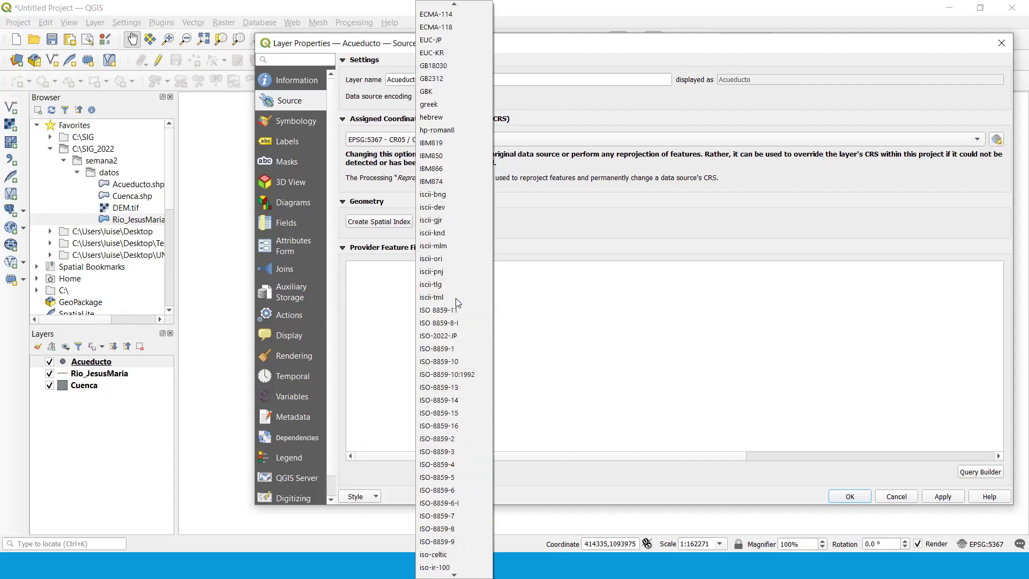
{"action": "scroll", "coordinate": [440, 236], "scroll_direction": "up", "scroll_amount": 3}
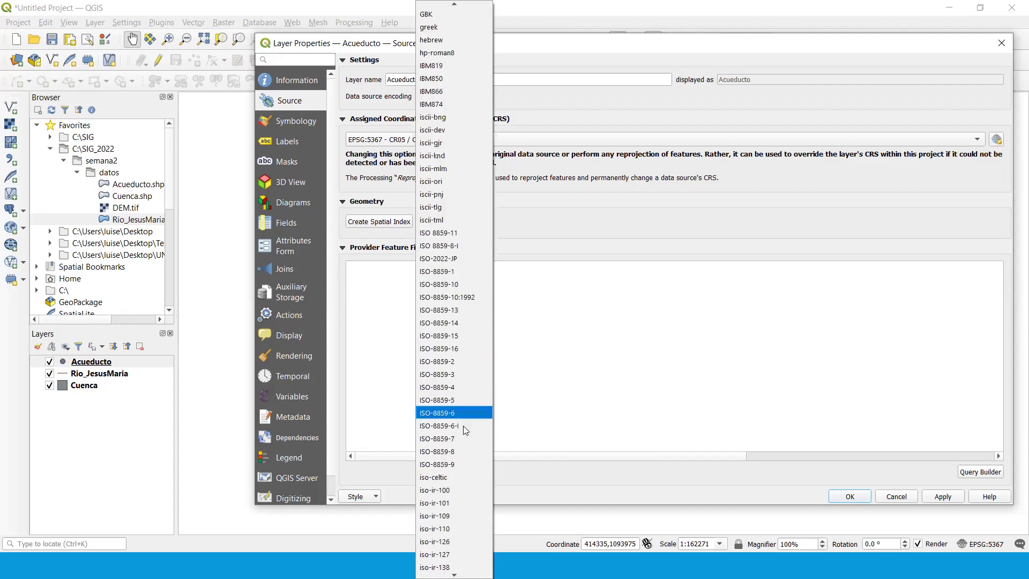
{"action": "left_click", "coordinate": [622, 98]}
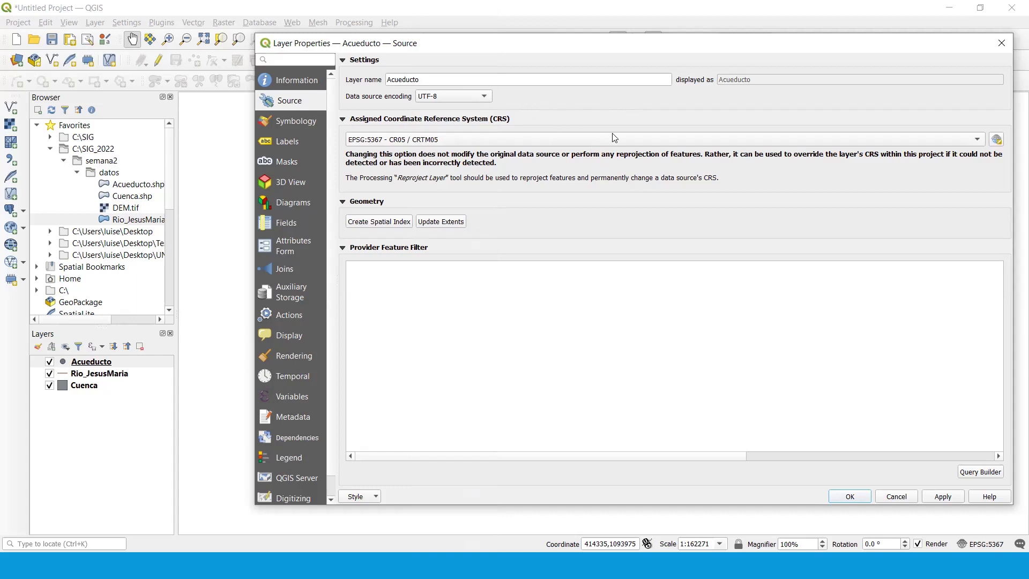
{"action": "left_click", "coordinate": [670, 140]}
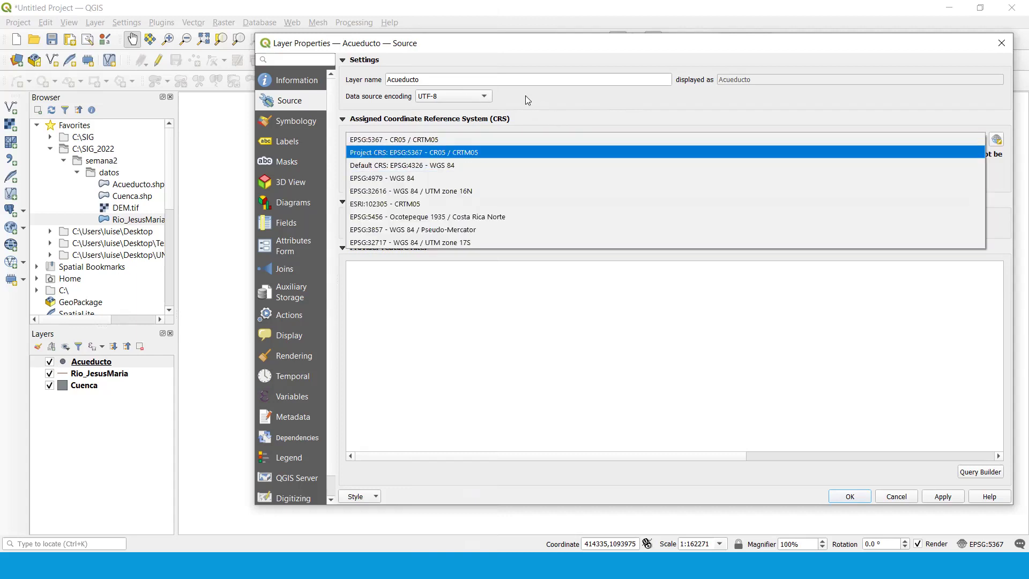
{"action": "left_click", "coordinate": [561, 98]}
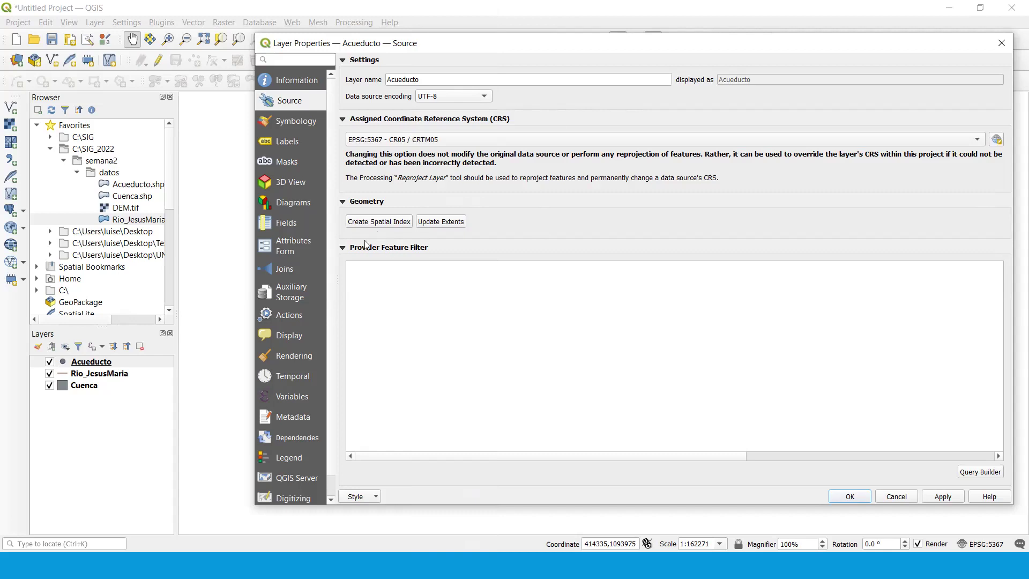
Change the Acueducto layer's marker colour to red in its symbology and apply the change.
{"action": "left_click", "coordinate": [298, 124]}
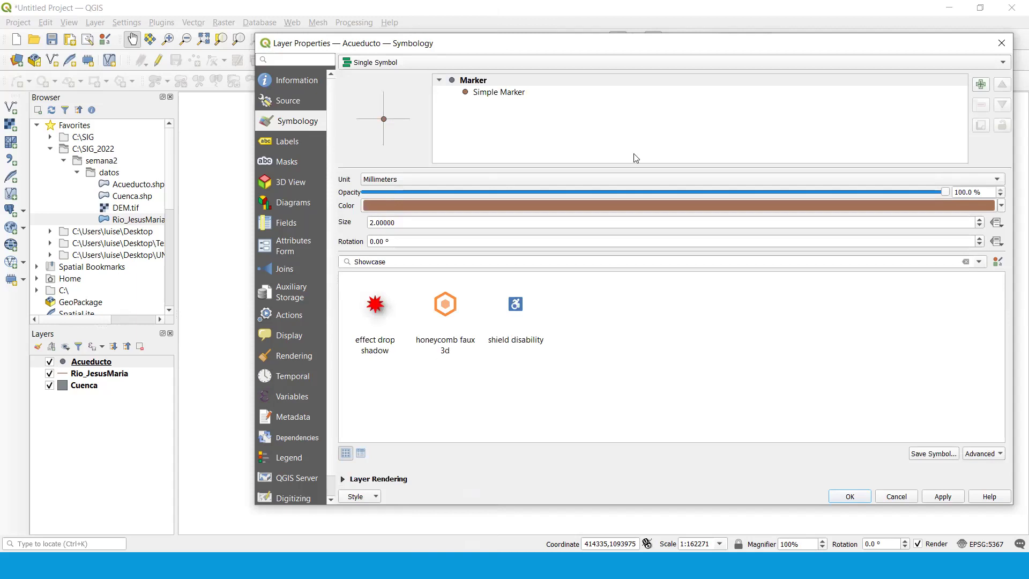
{"action": "left_click", "coordinate": [1000, 206]}
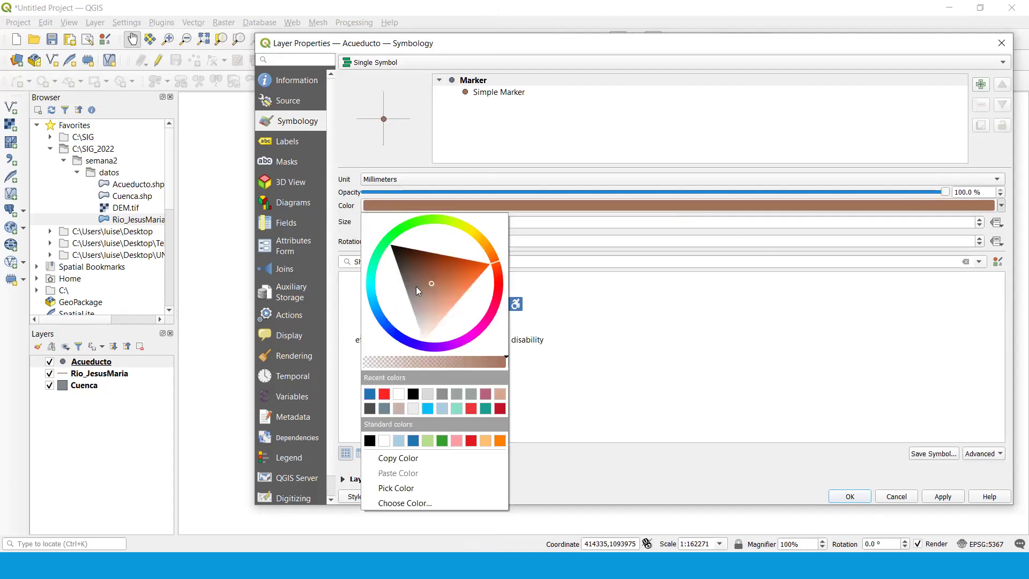
{"action": "left_click", "coordinate": [471, 406]}
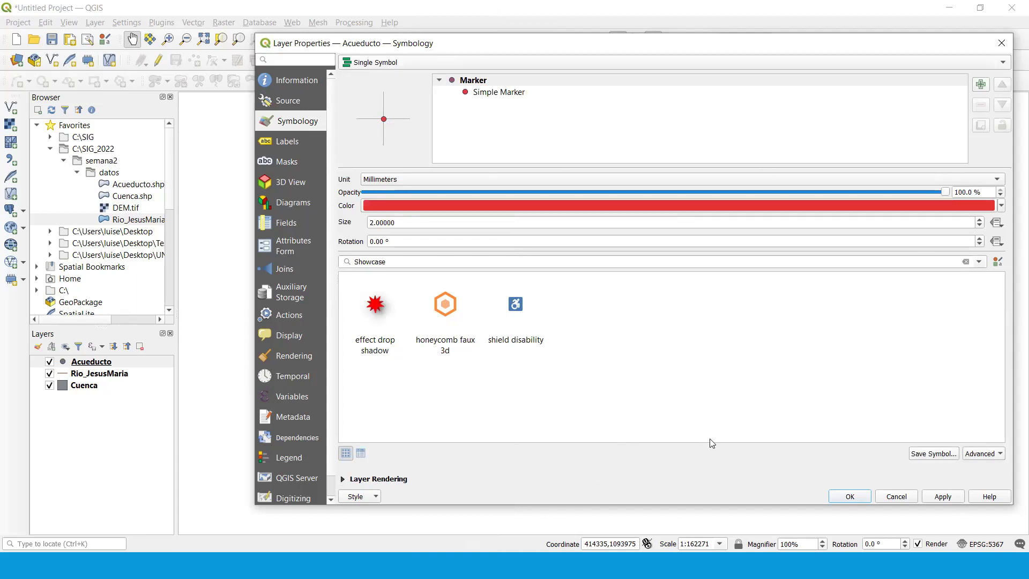
{"action": "left_click", "coordinate": [937, 498]}
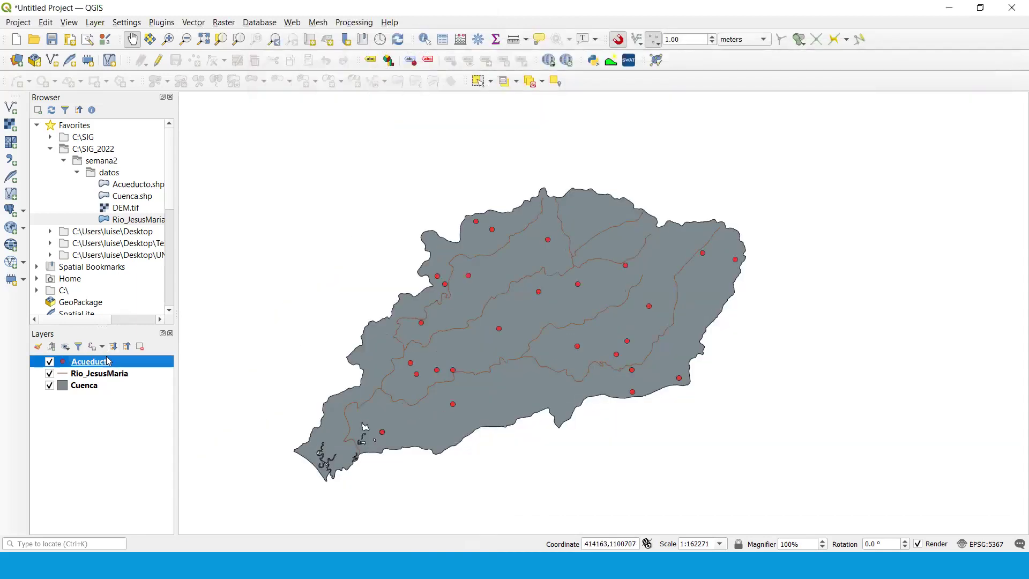
Reopen the Acueducto layer's properties, view its label settings, and close the properties without changes.
{"action": "right_click", "coordinate": [112, 361]}
{"action": "left_click", "coordinate": [138, 356]}
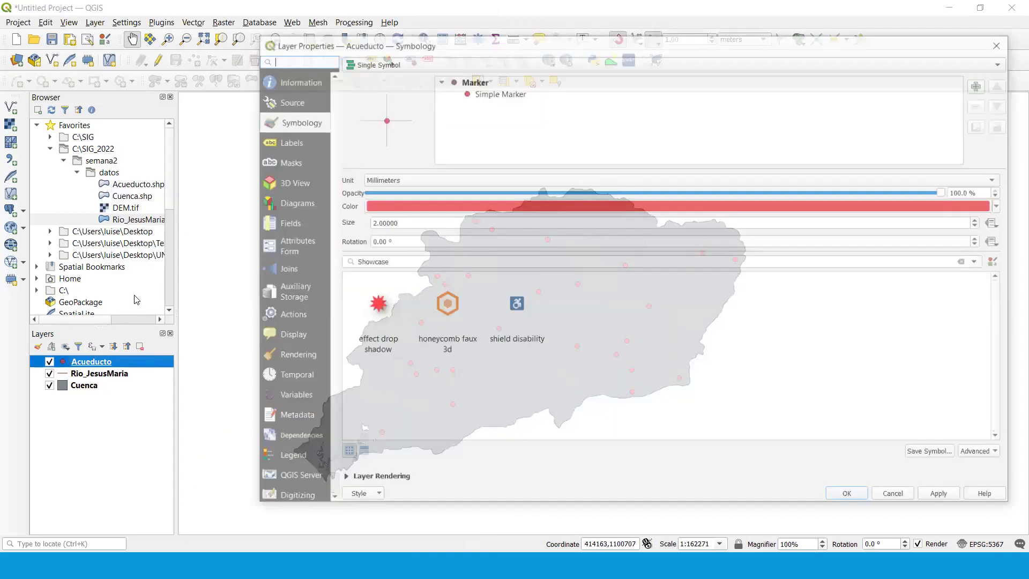
{"action": "left_click", "coordinate": [292, 145]}
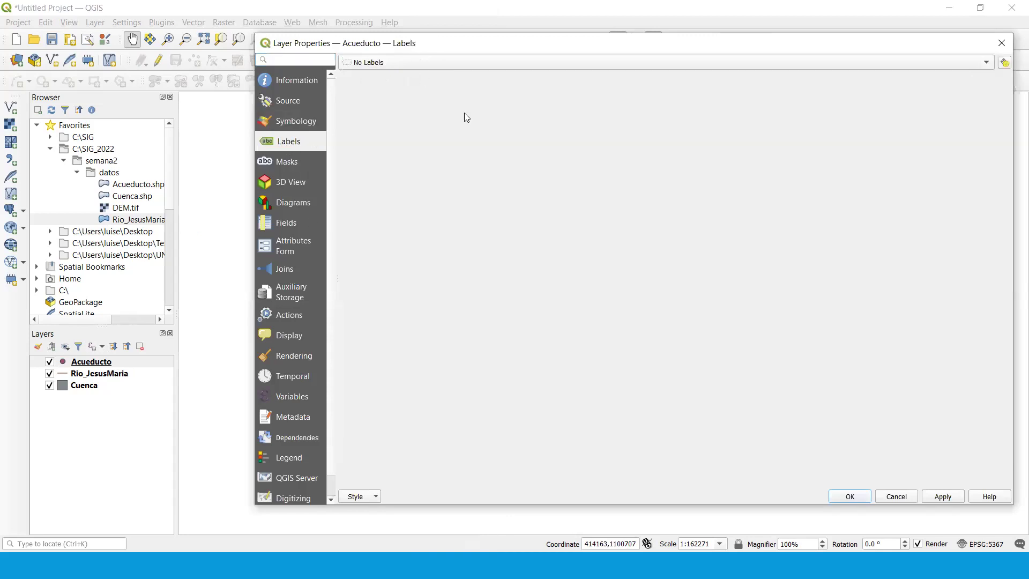
{"action": "left_click", "coordinate": [1001, 43]}
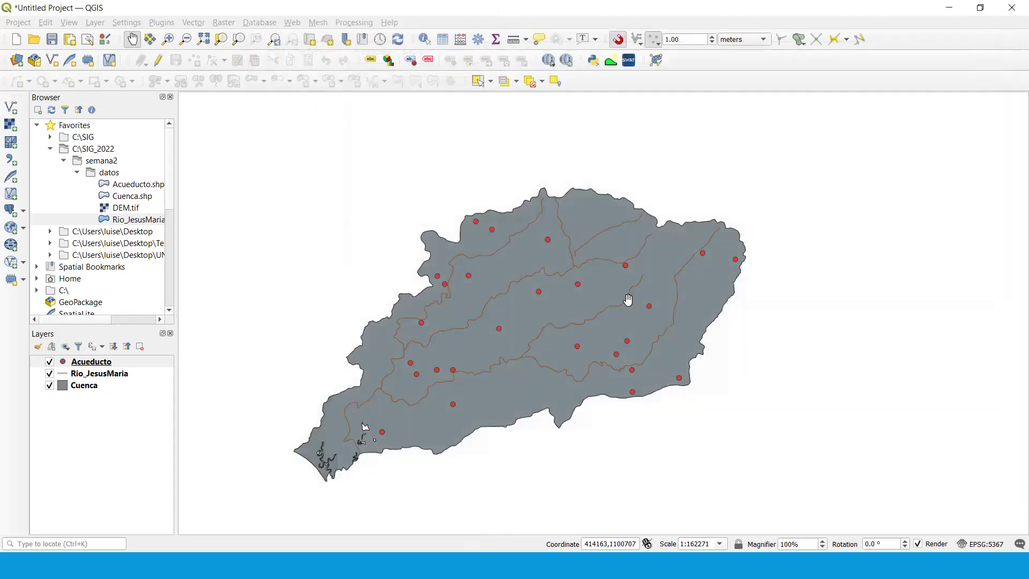
Open the Acueducto layer's attribute table and widen the NOMBRE column to fit the full names.
{"action": "scroll", "coordinate": [605, 307], "scroll_direction": "up", "scroll_amount": 1}
{"action": "right_click", "coordinate": [116, 363]}
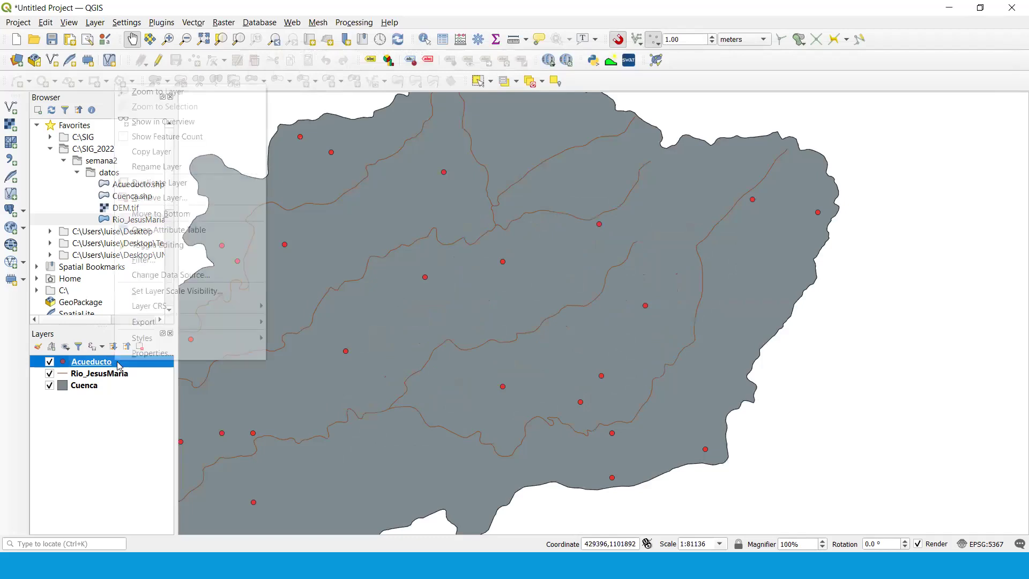
{"action": "left_click", "coordinate": [756, 343]}
{"action": "left_click_drag", "start_coordinate": [700, 322], "coordinate": [654, 311]}
{"action": "left_click_drag", "start_coordinate": [543, 245], "coordinate": [657, 272]}
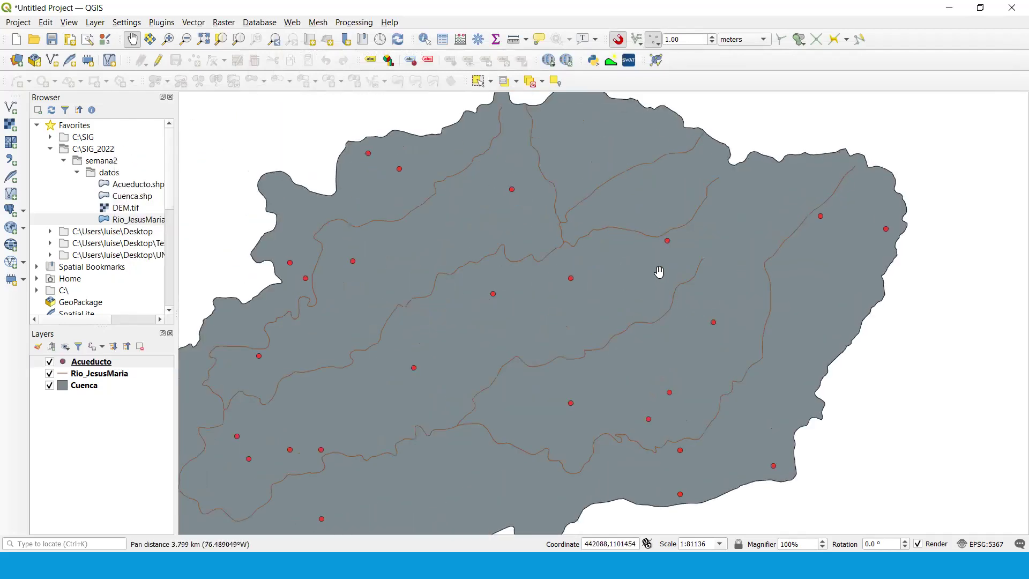
{"action": "right_click", "coordinate": [143, 362]}
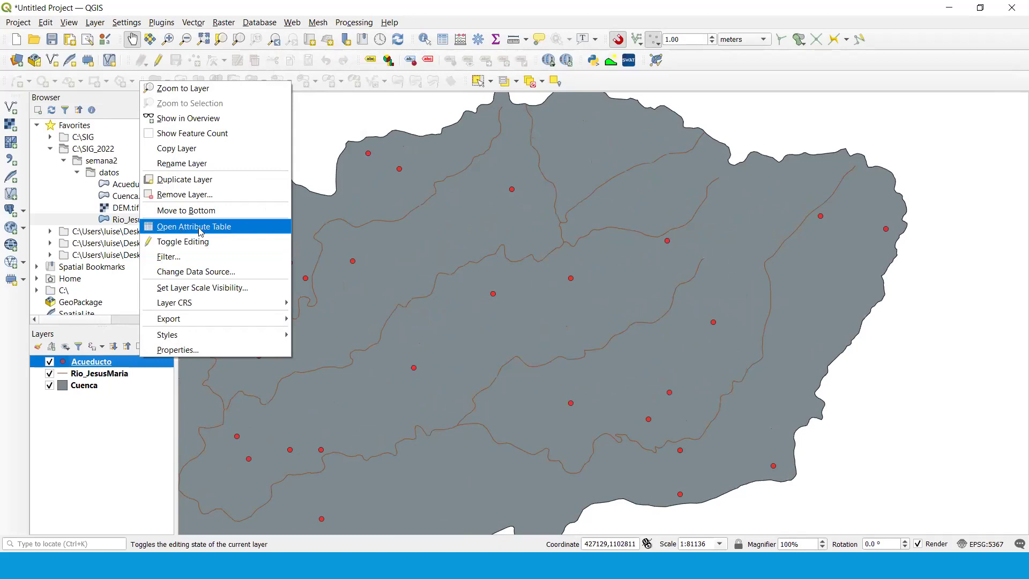
{"action": "left_click", "coordinate": [229, 232]}
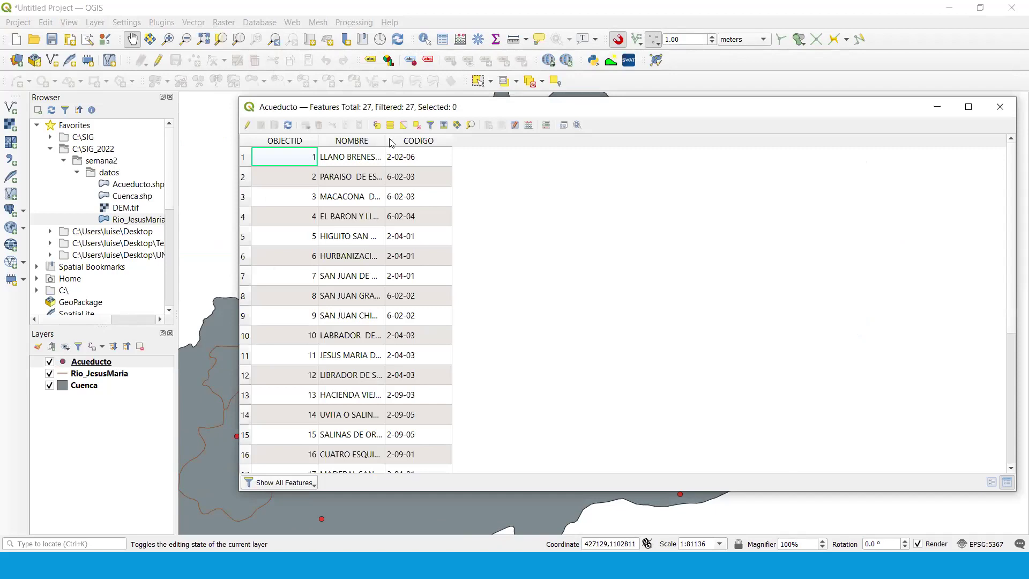
{"action": "left_click_drag", "start_coordinate": [385, 142], "coordinate": [574, 156]}
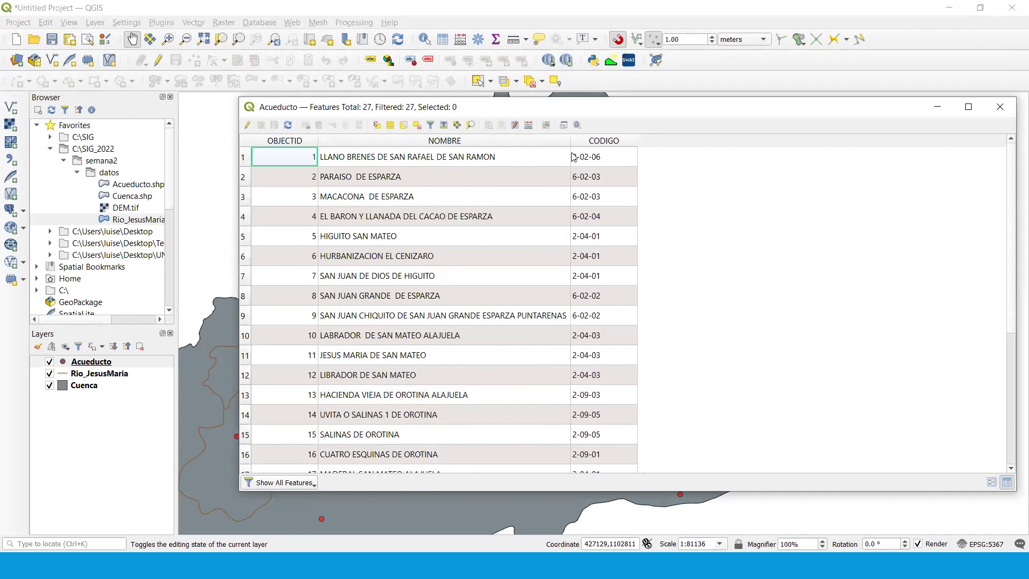
Examine the OBJECTID, NOMBRE and CODIGO values of the records in the Acueducto attribute table.
{"action": "scroll", "coordinate": [436, 349], "scroll_direction": "down", "scroll_amount": 3}
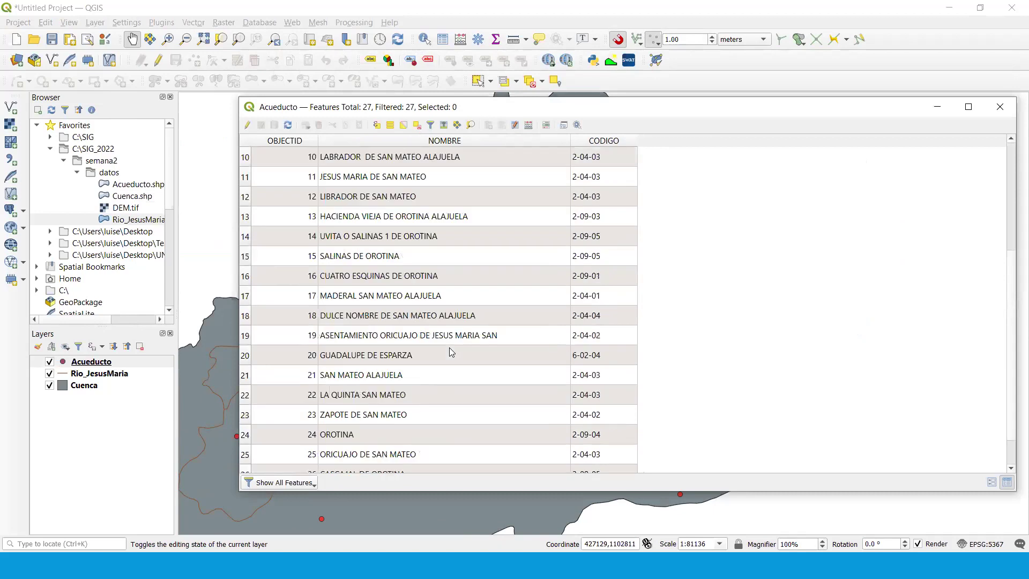
{"action": "scroll", "coordinate": [449, 347], "scroll_direction": "down", "scroll_amount": 1}
{"action": "scroll", "coordinate": [449, 350], "scroll_direction": "up", "scroll_amount": 4}
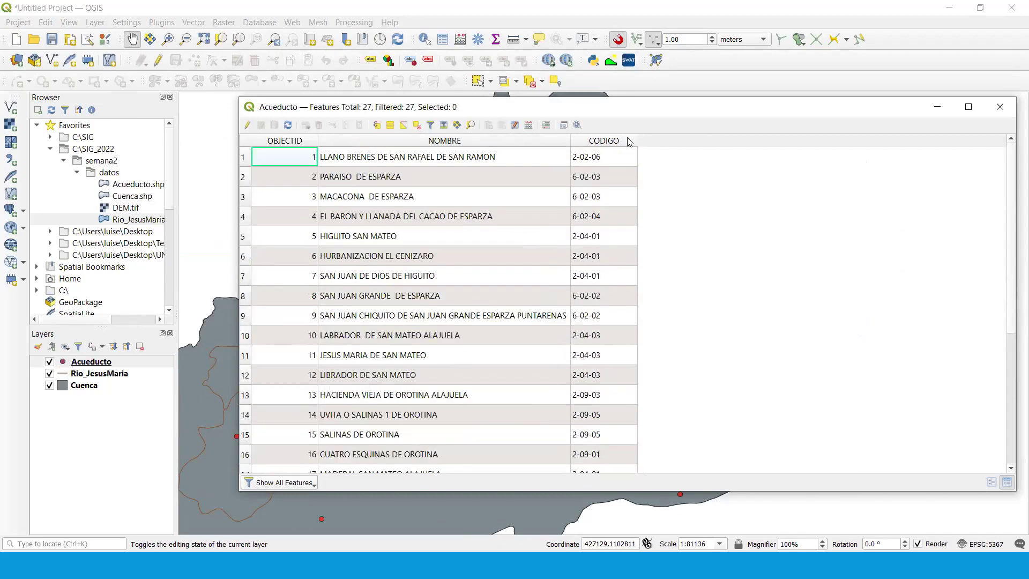
{"action": "mouse_move", "coordinate": [637, 148]}
{"action": "left_mouse_down"}
{"action": "mouse_move", "coordinate": [660, 148]}
{"action": "mouse_move", "coordinate": [636, 148]}
{"action": "left_mouse_up"}
{"action": "left_click_drag", "start_coordinate": [408, 111], "coordinate": [730, 115]}
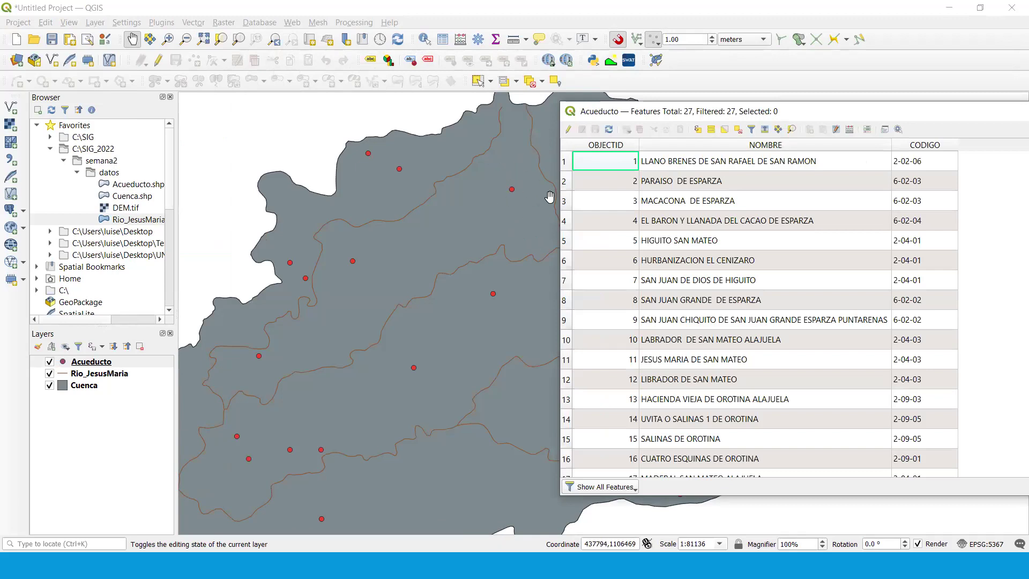
{"action": "left_click_drag", "start_coordinate": [683, 112], "coordinate": [320, 103]}
{"action": "scroll", "coordinate": [589, 342], "scroll_direction": "down", "scroll_amount": 4}
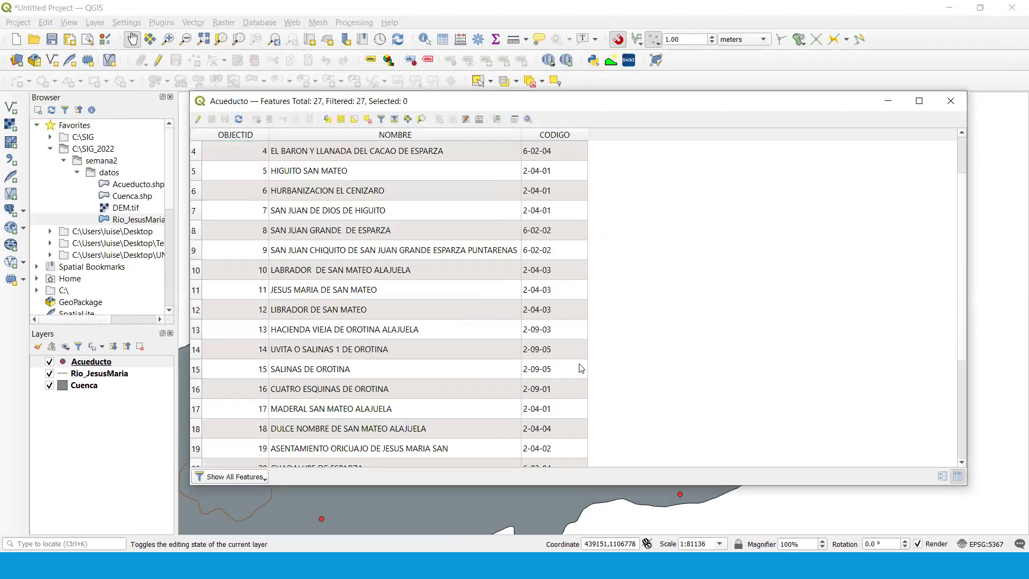
{"action": "scroll", "coordinate": [586, 360], "scroll_direction": "up", "scroll_amount": 4}
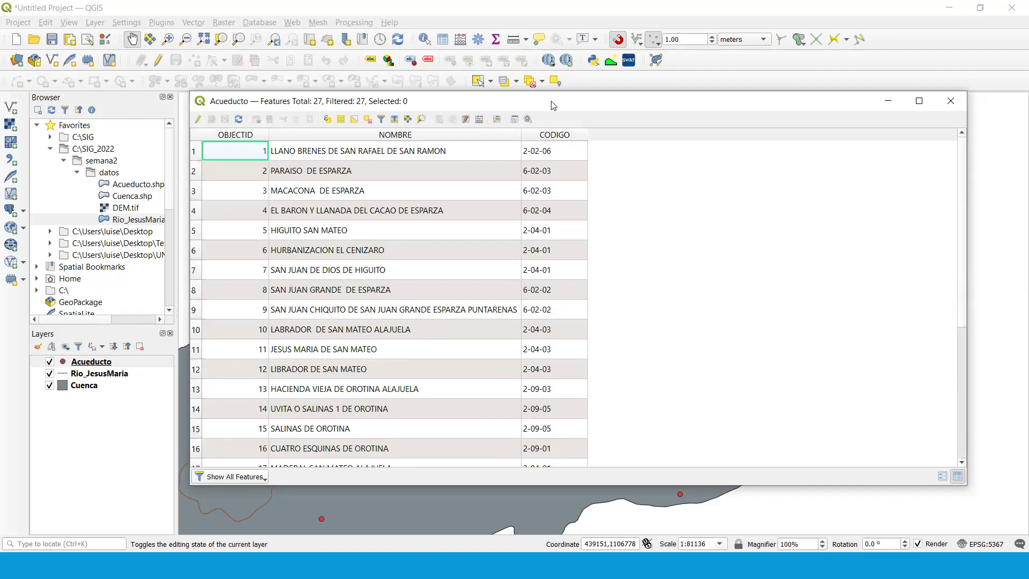
Sort the attribute table by NOMBRE and select the ASENTAMIENTO ORICUAJO and HIGUITO SAN MATEO records in turn to locate them on the map.
{"action": "left_click_drag", "start_coordinate": [554, 105], "coordinate": [731, 111]}
{"action": "left_click", "coordinate": [594, 141]}
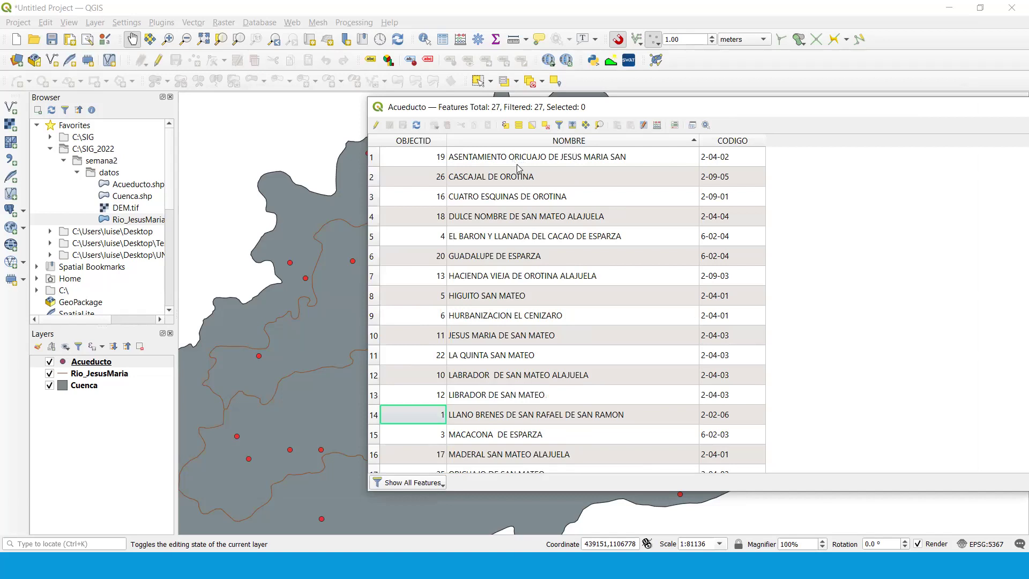
{"action": "left_click", "coordinate": [378, 162]}
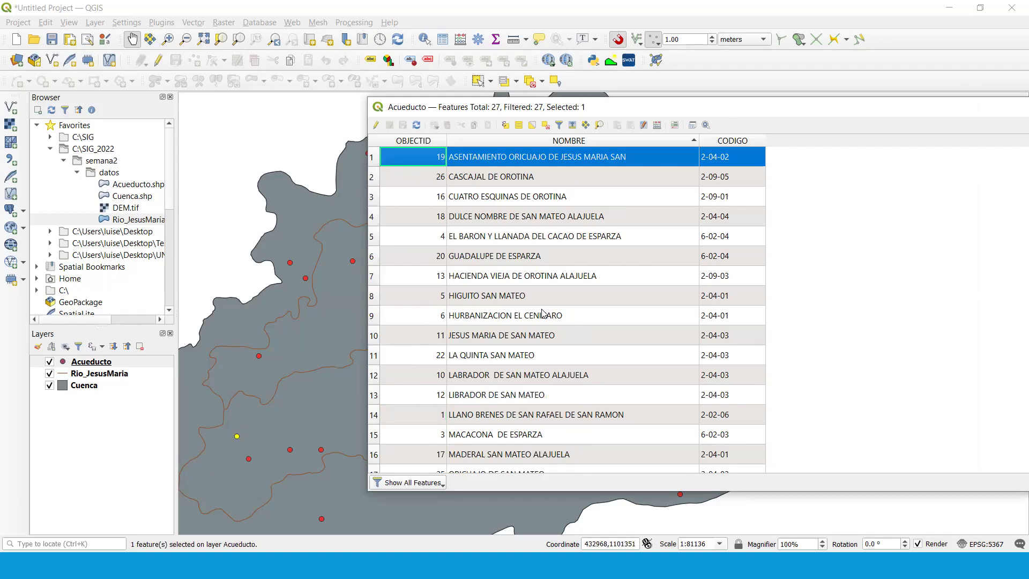
{"action": "left_click", "coordinate": [373, 296]}
{"action": "scroll", "coordinate": [316, 338], "scroll_direction": "down", "scroll_amount": 2}
{"action": "left_click_drag", "start_coordinate": [312, 343], "coordinate": [276, 363]}
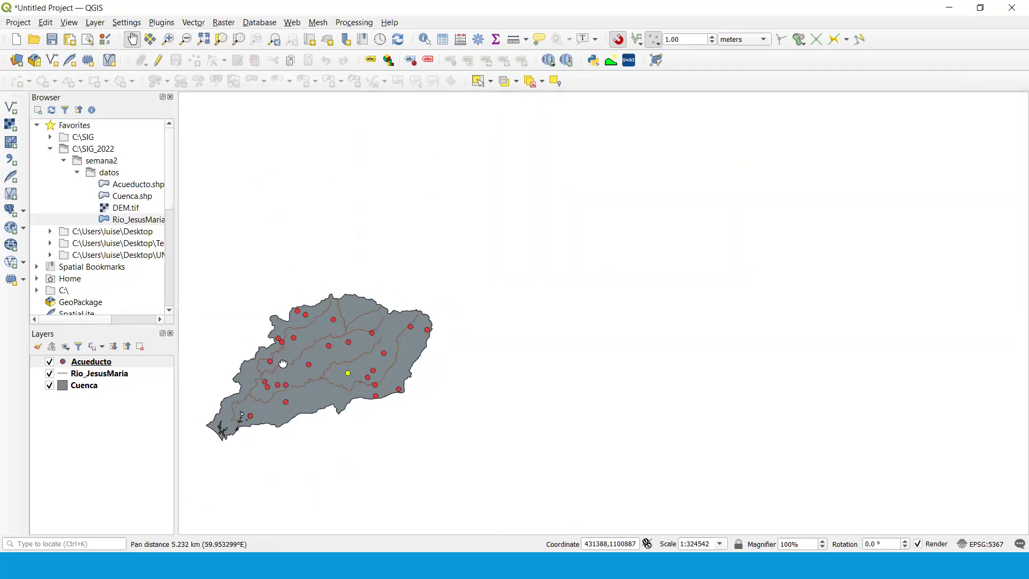
Reopen the Acueducto attribute table beside the map and select the LA QUINTA, LLANO BRENES, MACACONA and MADERAL records one at a time.
{"action": "right_click", "coordinate": [142, 365]}
{"action": "left_click", "coordinate": [231, 231]}
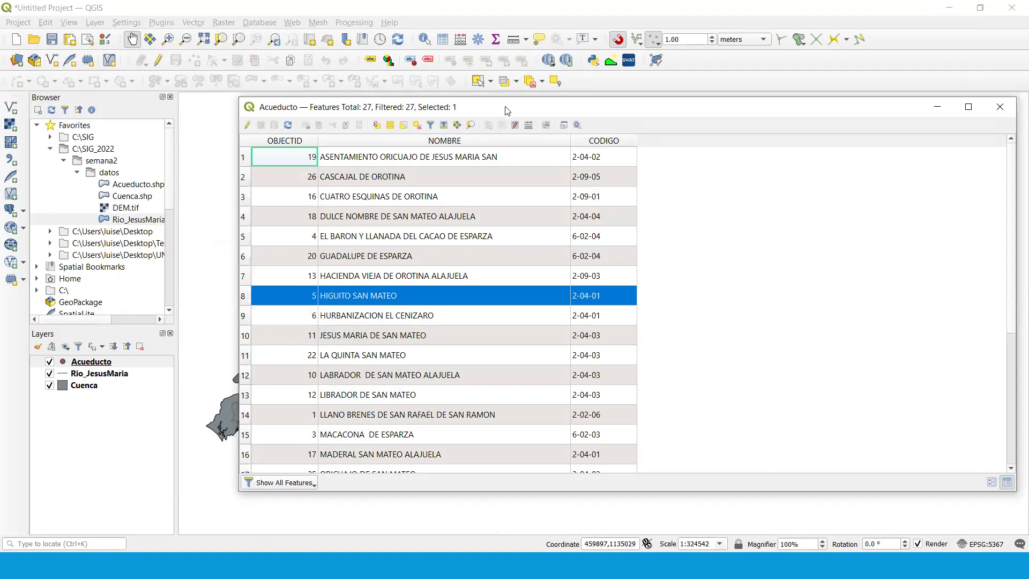
{"action": "left_click_drag", "start_coordinate": [517, 108], "coordinate": [879, 92]}
{"action": "left_click", "coordinate": [608, 341]}
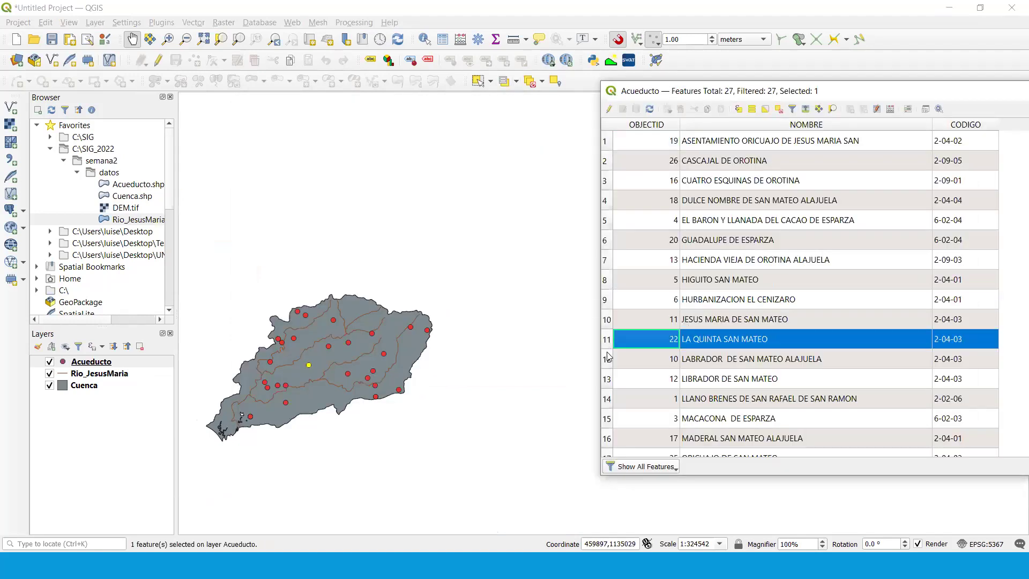
{"action": "left_click", "coordinate": [608, 399]}
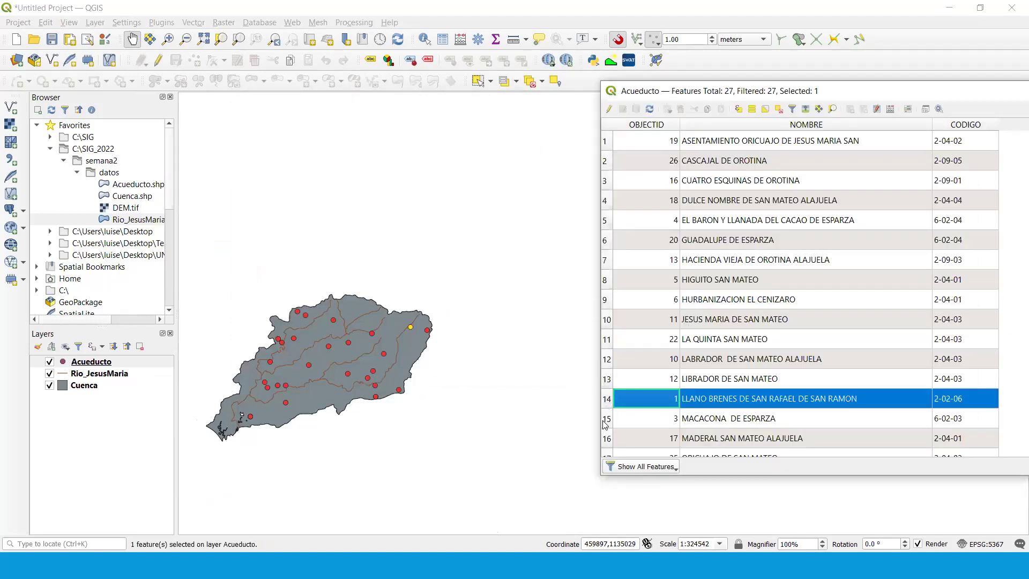
{"action": "left_click", "coordinate": [606, 423]}
{"action": "left_click", "coordinate": [605, 442]}
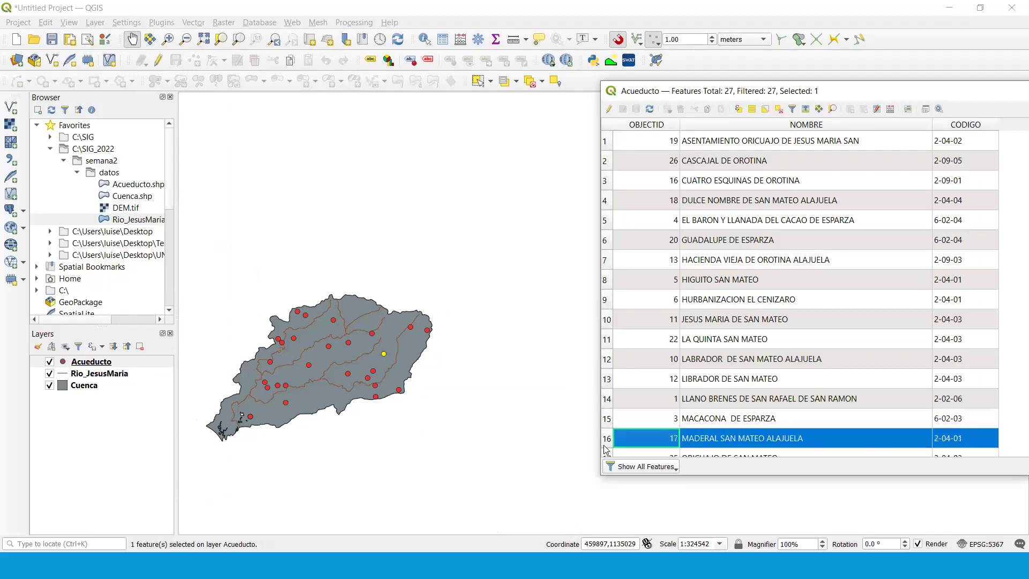
{"action": "left_click_drag", "start_coordinate": [699, 94], "coordinate": [353, 89]}
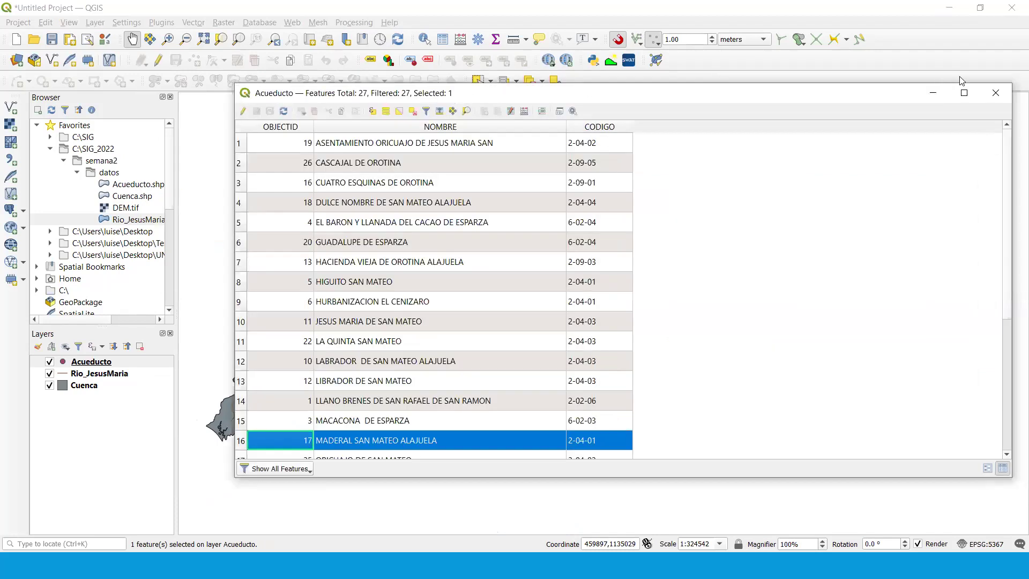
Close the attribute table and label the Acueducto points with Single Labels based on the CODIGO field.
{"action": "left_click", "coordinate": [995, 90]}
{"action": "right_click", "coordinate": [147, 362]}
{"action": "left_click", "coordinate": [184, 358]}
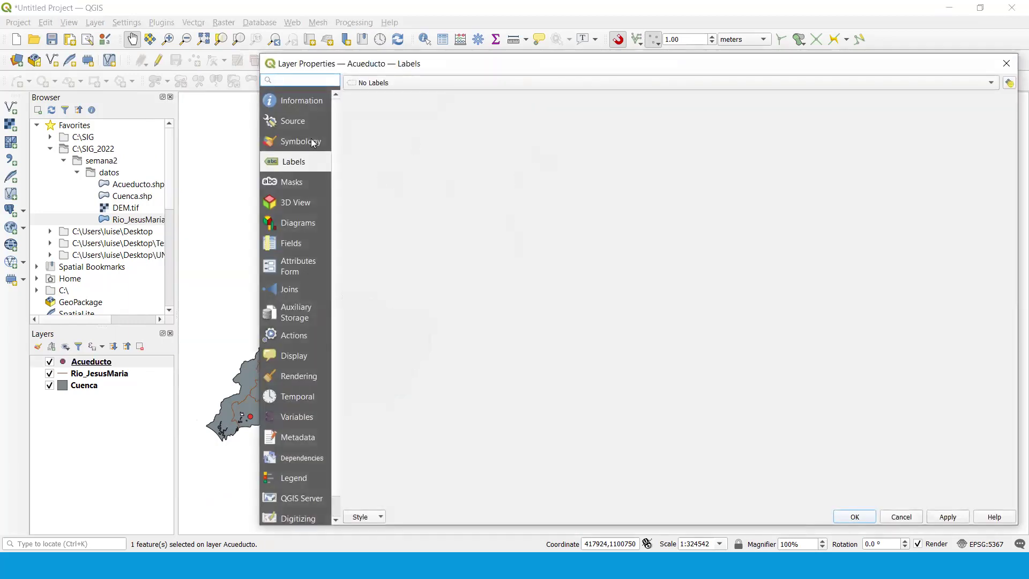
{"action": "left_click", "coordinate": [466, 81]}
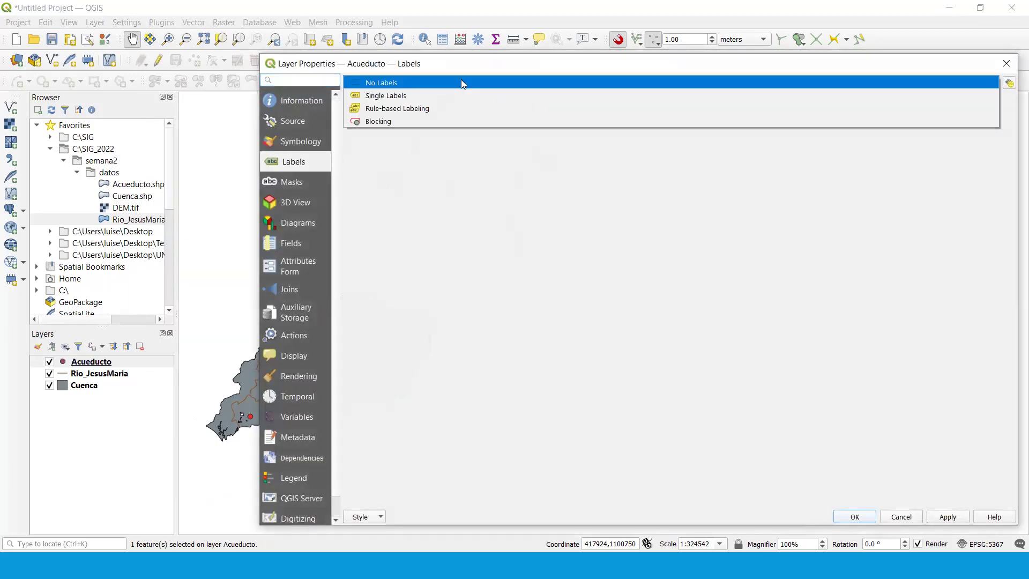
{"action": "left_click", "coordinate": [408, 96]}
{"action": "left_click", "coordinate": [987, 101]}
{"action": "left_click", "coordinate": [394, 149]}
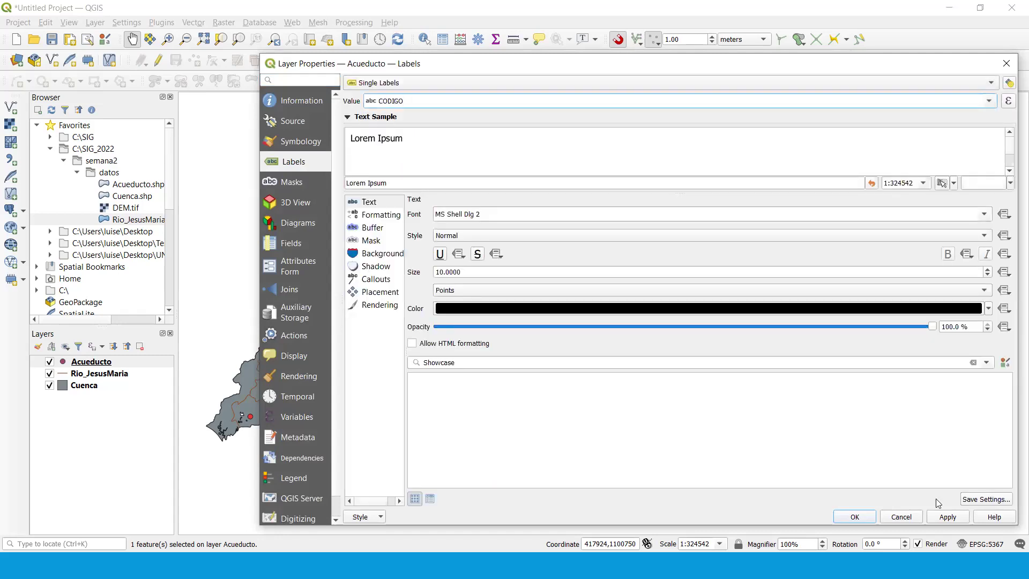
{"action": "left_click", "coordinate": [949, 516]}
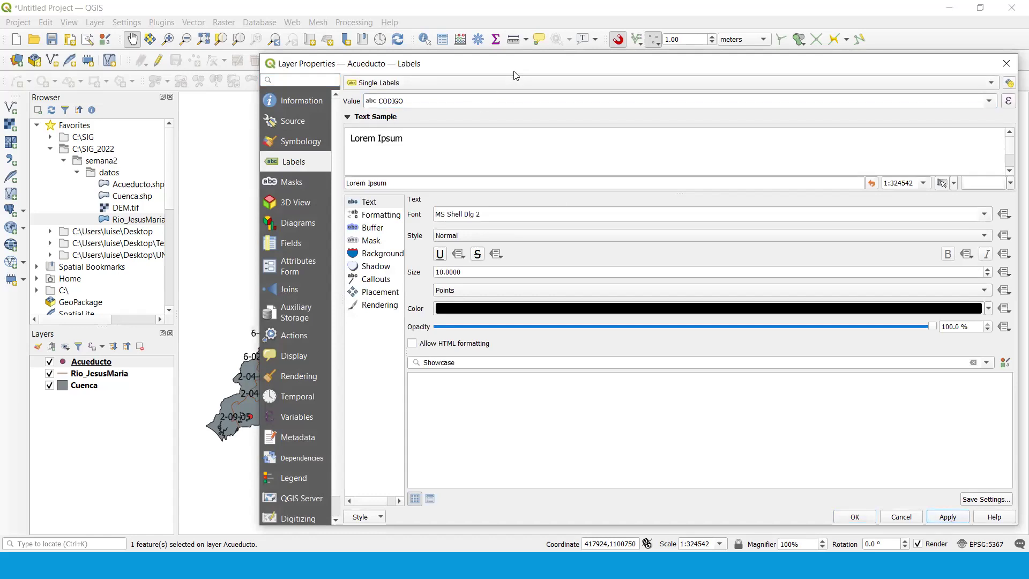
Close the layer properties and examine the CODIGO labels of the Acueducto points across the basin on the map.
{"action": "left_click_drag", "start_coordinate": [514, 73], "coordinate": [393, 405]}
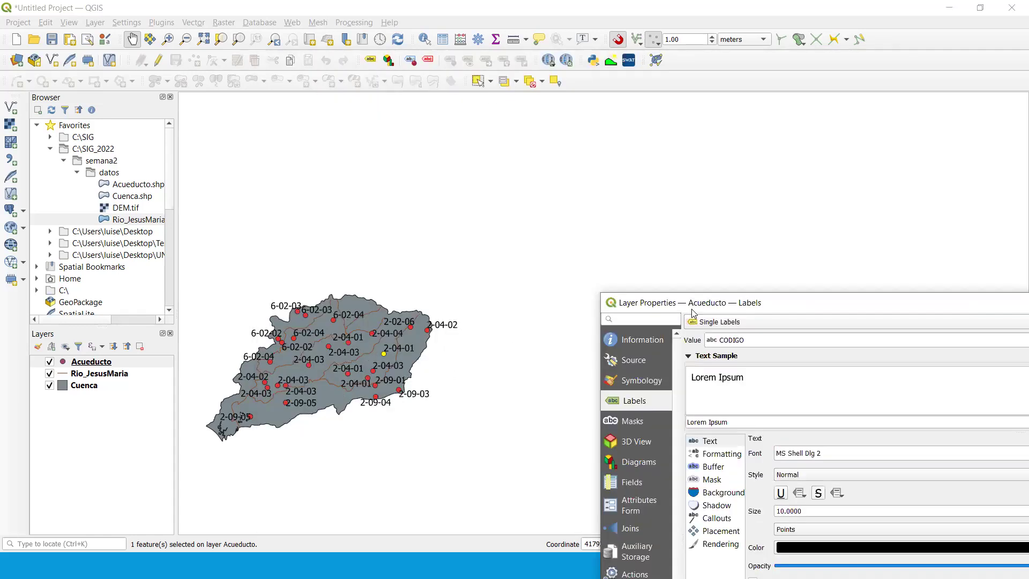
{"action": "left_click_drag", "start_coordinate": [689, 308], "coordinate": [347, 183]}
{"action": "left_click", "coordinate": [994, 172]}
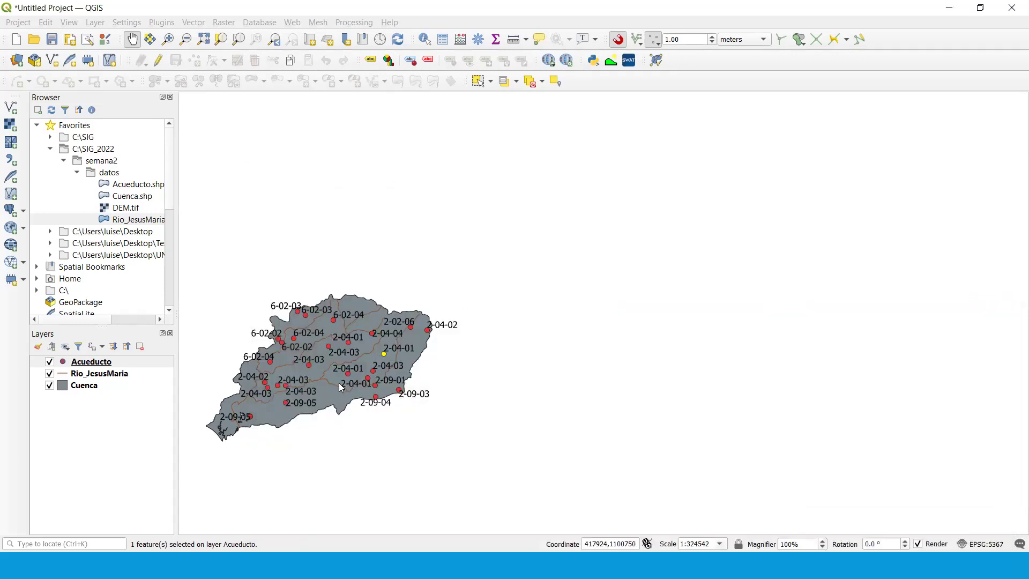
{"action": "scroll", "coordinate": [357, 357], "scroll_direction": "up", "scroll_amount": 3}
{"action": "left_click_drag", "start_coordinate": [328, 295], "coordinate": [625, 262]}
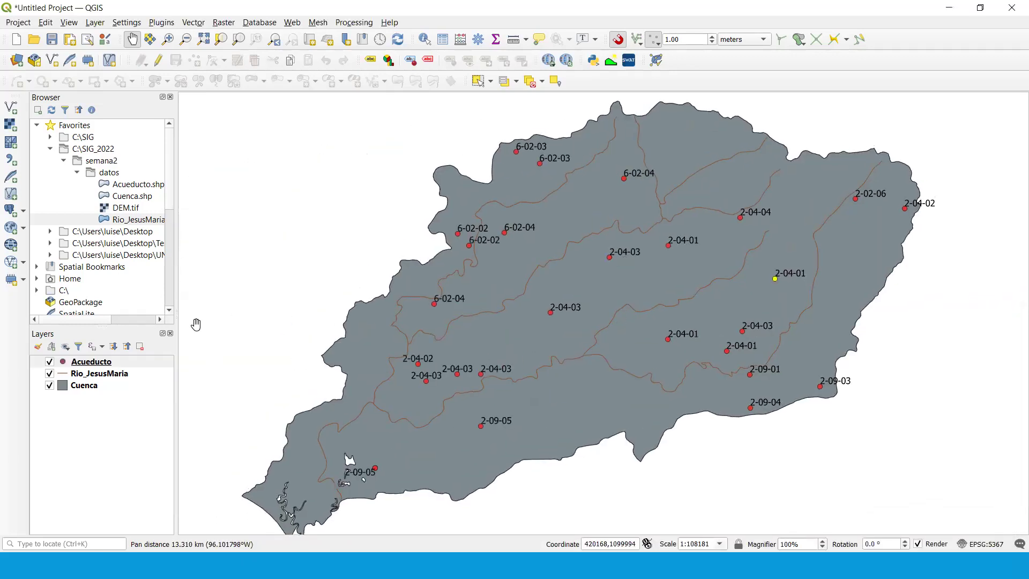
{"action": "right_click", "coordinate": [100, 362]}
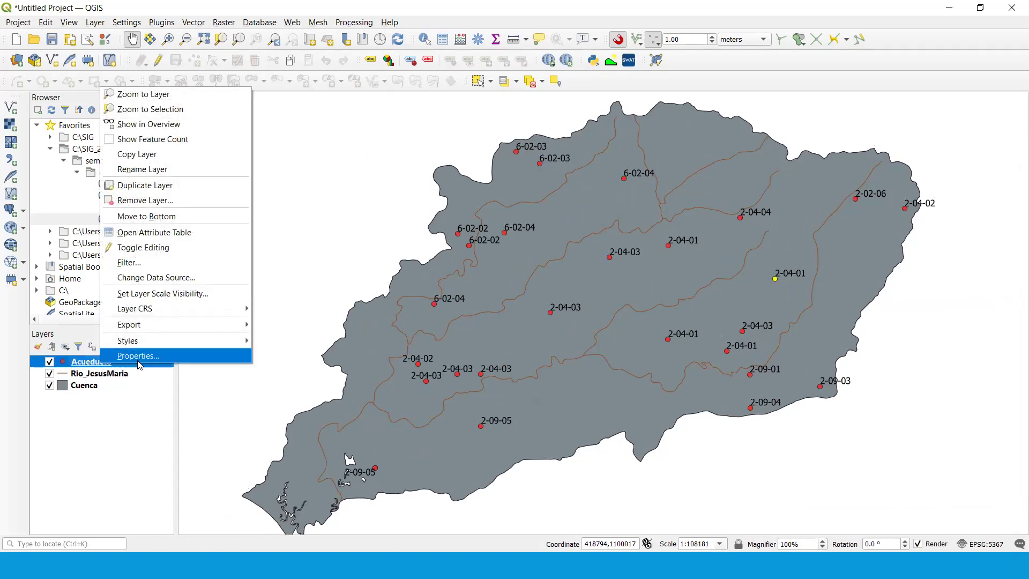
{"action": "left_click_drag", "start_coordinate": [427, 367], "coordinate": [423, 367]}
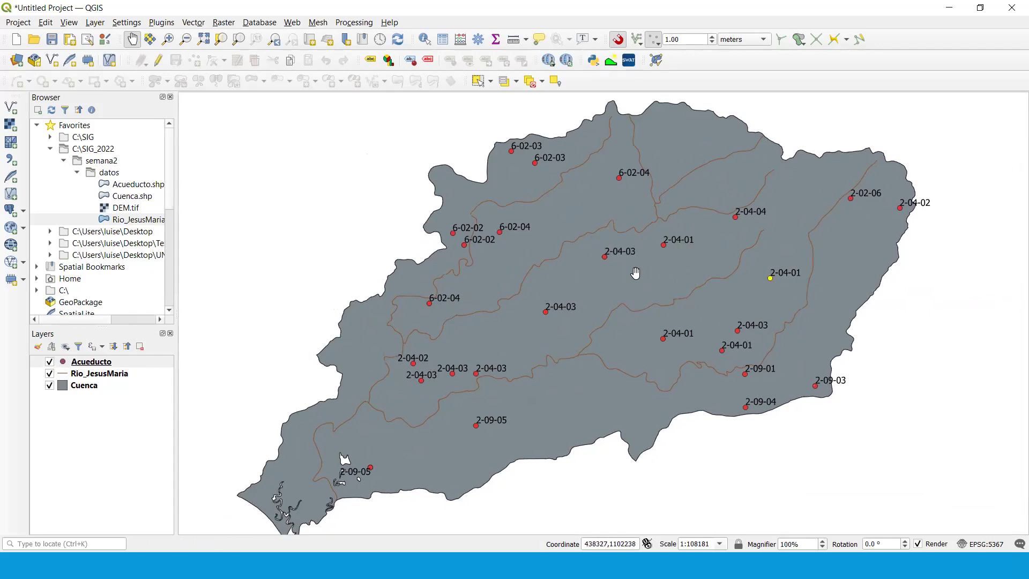
Try switching the Acueducto layer's labelling to No Labels in its properties.
{"action": "right_click", "coordinate": [142, 364]}
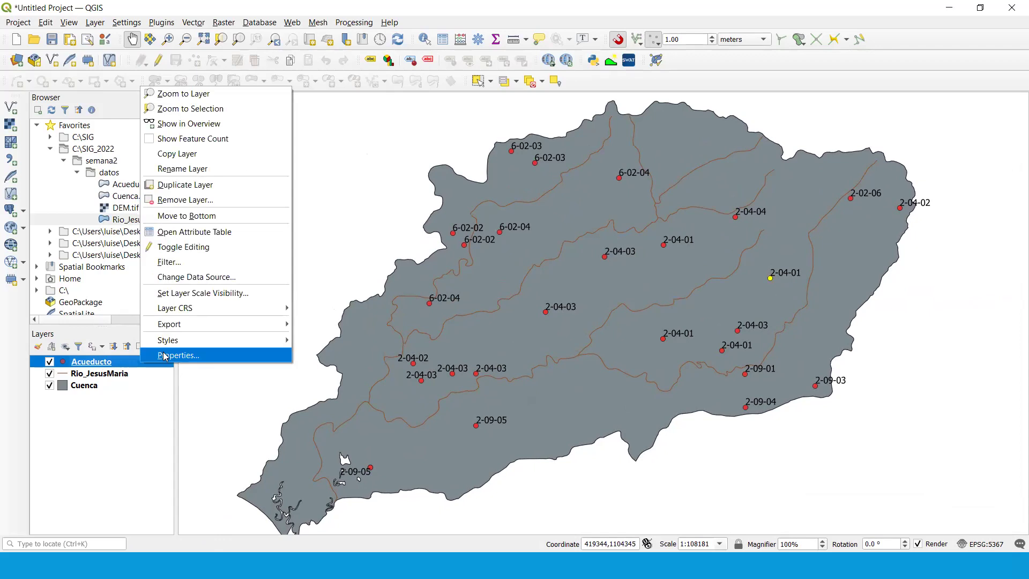
{"action": "left_click", "coordinate": [165, 355]}
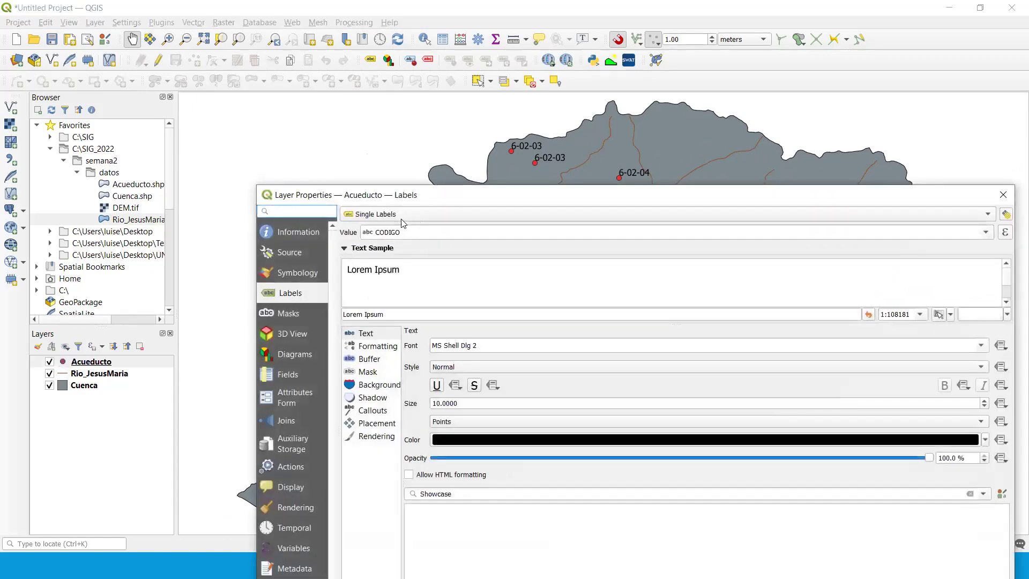
{"action": "left_click", "coordinate": [402, 215]}
{"action": "left_click", "coordinate": [389, 206]}
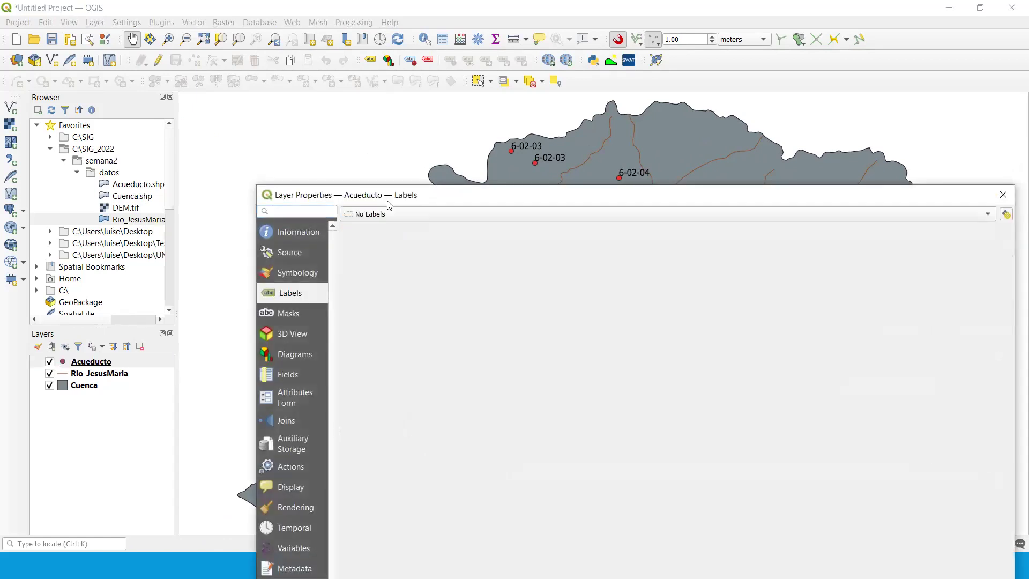
Review the Masks, 3D View, Diagrams, Fields, Attributes Form and Joins settings of the Acueducto layer, then close its properties without applying.
{"action": "left_click_drag", "start_coordinate": [457, 199], "coordinate": [475, 93]}
{"action": "left_click", "coordinate": [304, 210]}
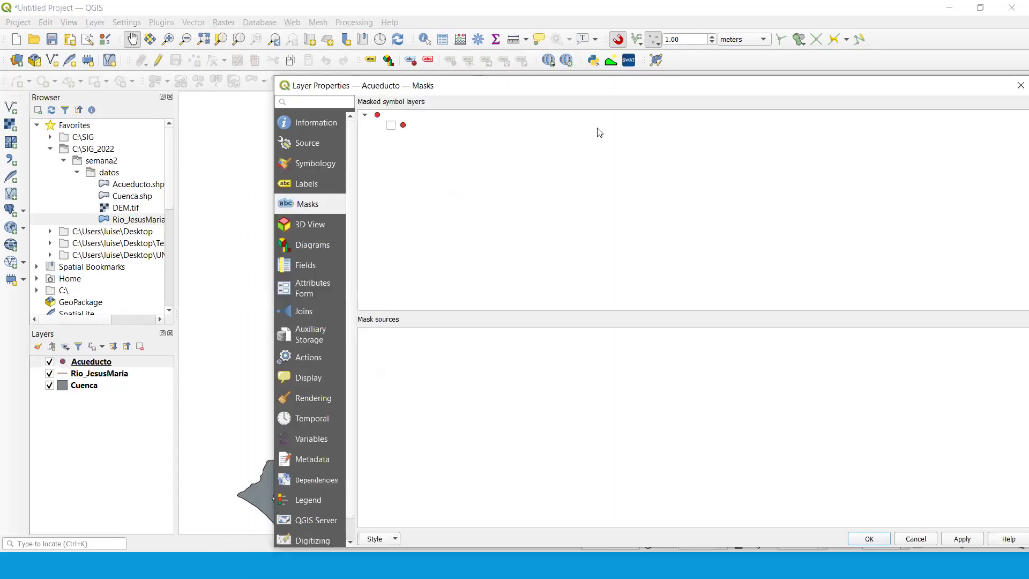
{"action": "left_click_drag", "start_coordinate": [444, 84], "coordinate": [350, 56]}
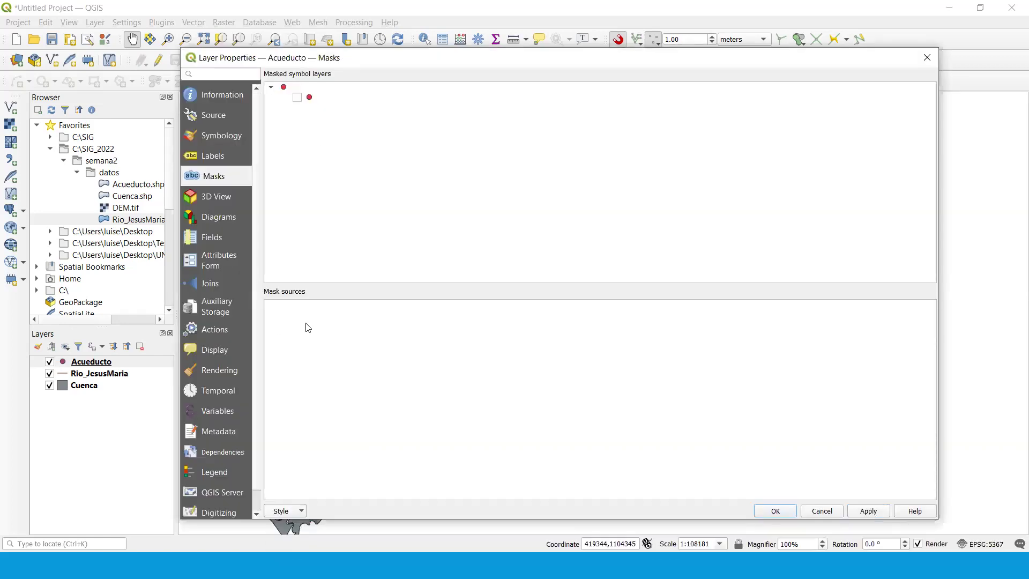
{"action": "left_click", "coordinate": [221, 197]}
{"action": "left_click", "coordinate": [217, 217]}
{"action": "left_click", "coordinate": [217, 238]}
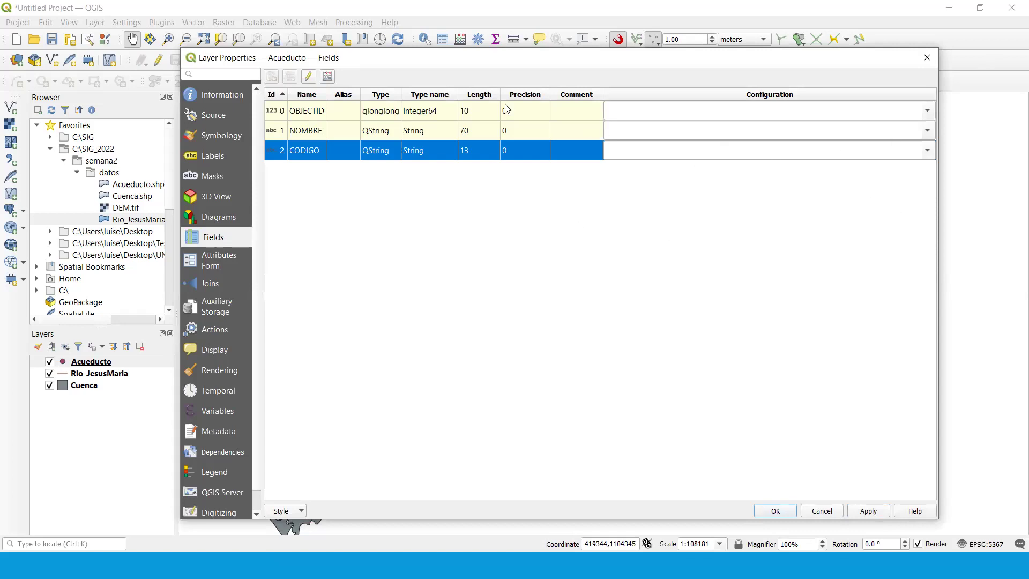
{"action": "left_click", "coordinate": [225, 262]}
{"action": "left_click", "coordinate": [212, 284]}
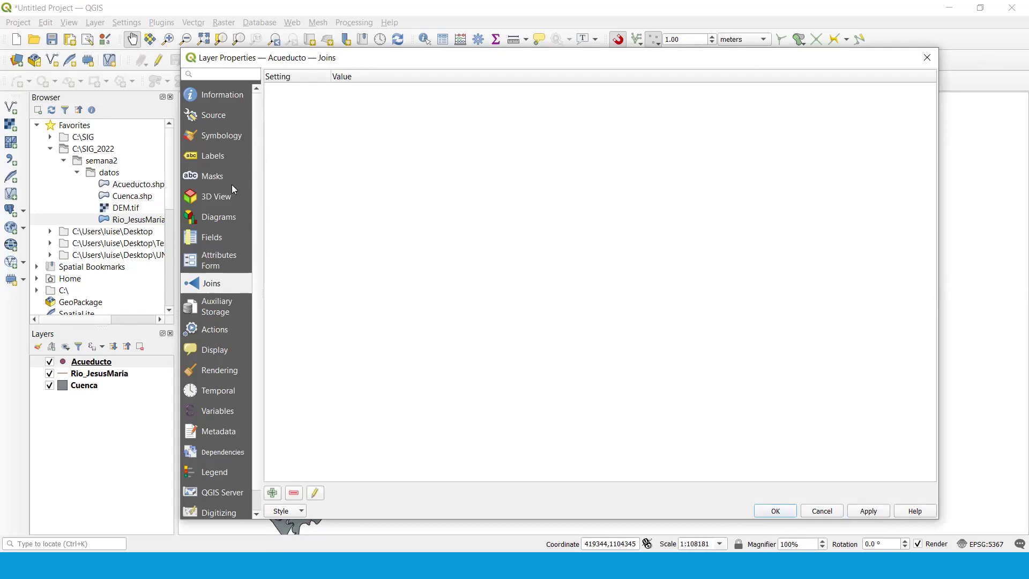
{"action": "left_click", "coordinate": [927, 62]}
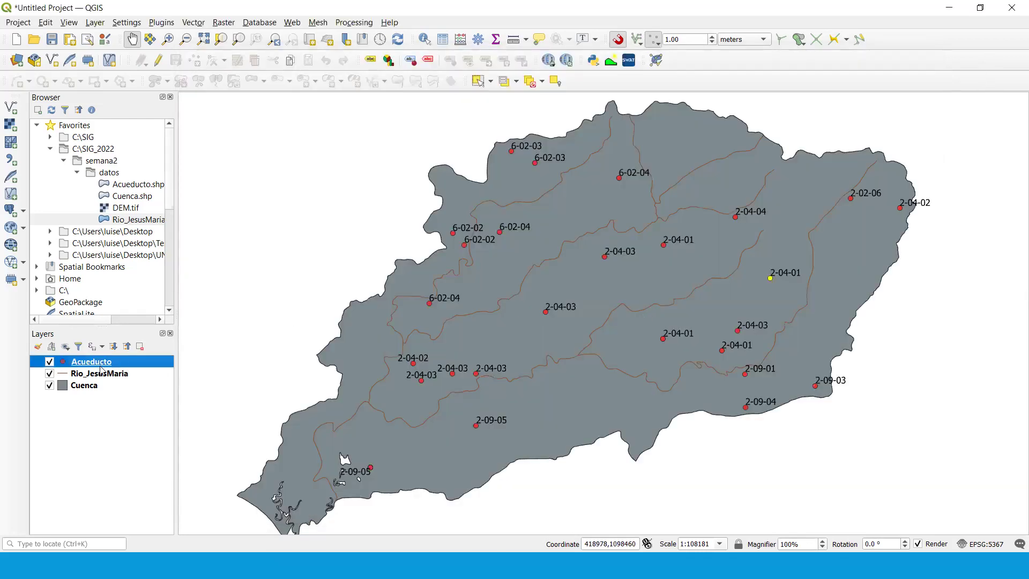
Open the Acueducto attribute table and place it beside the map so the labelled points stay in view.
{"action": "right_click", "coordinate": [122, 368]}
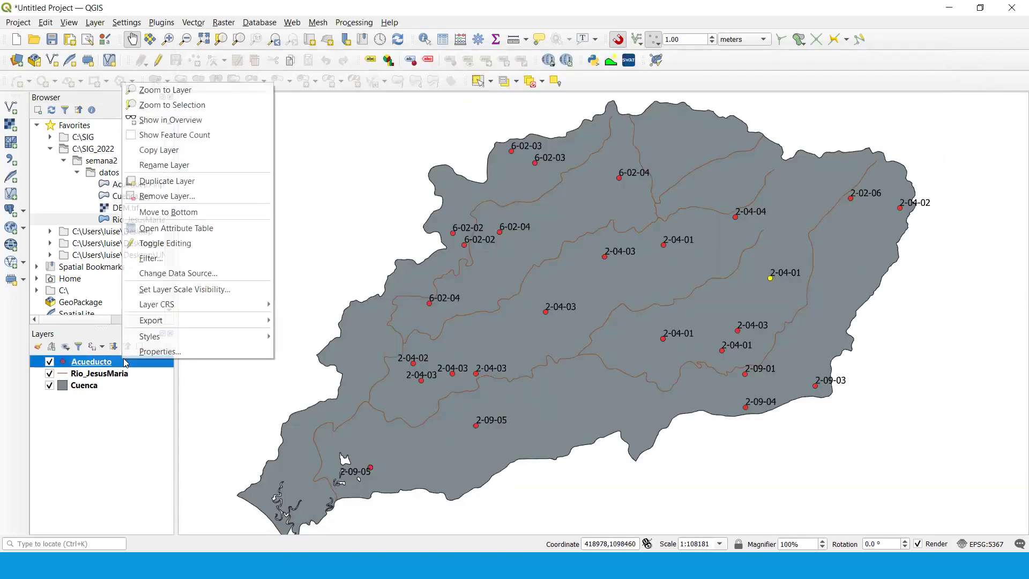
{"action": "left_click", "coordinate": [165, 232]}
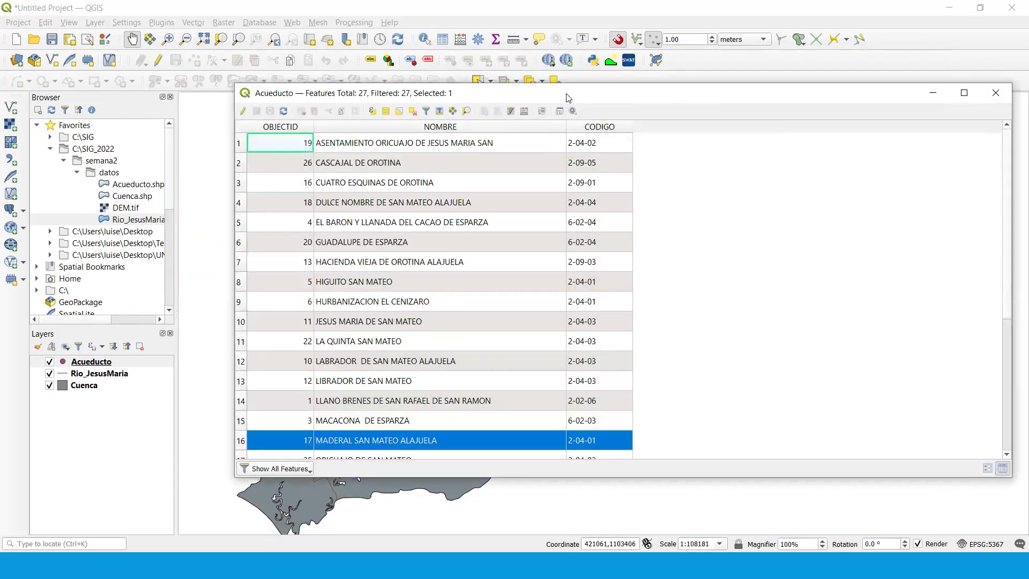
{"action": "left_click_drag", "start_coordinate": [568, 97], "coordinate": [1026, 161]}
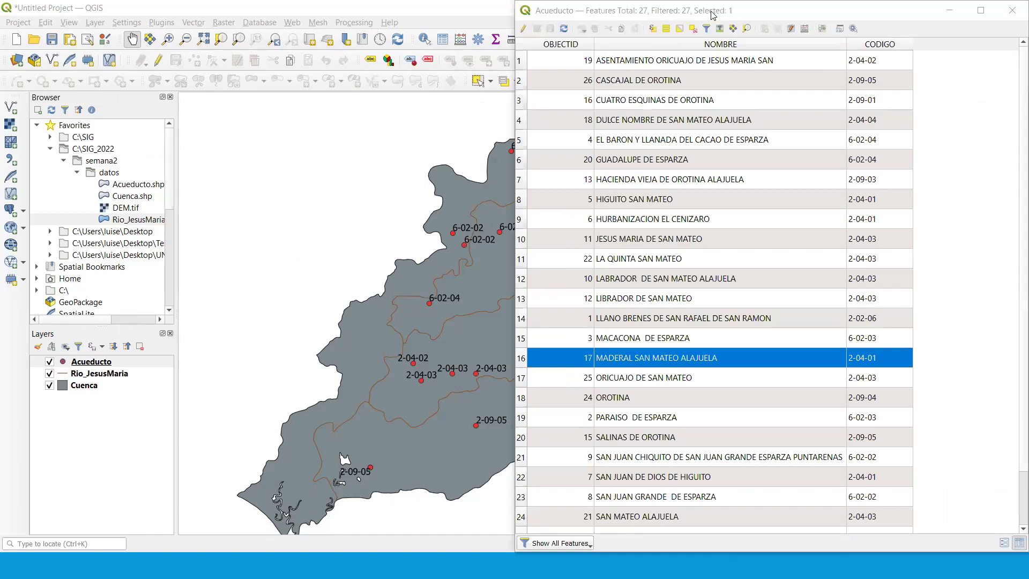
{"action": "left_click_drag", "start_coordinate": [713, 15], "coordinate": [724, 85]}
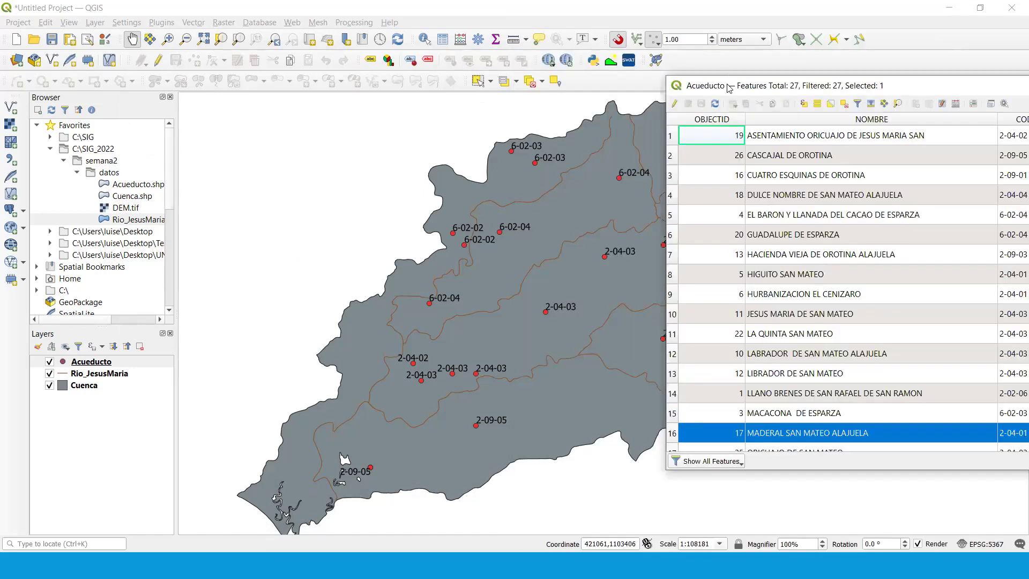
{"action": "left_click_drag", "start_coordinate": [728, 89], "coordinate": [889, 105]}
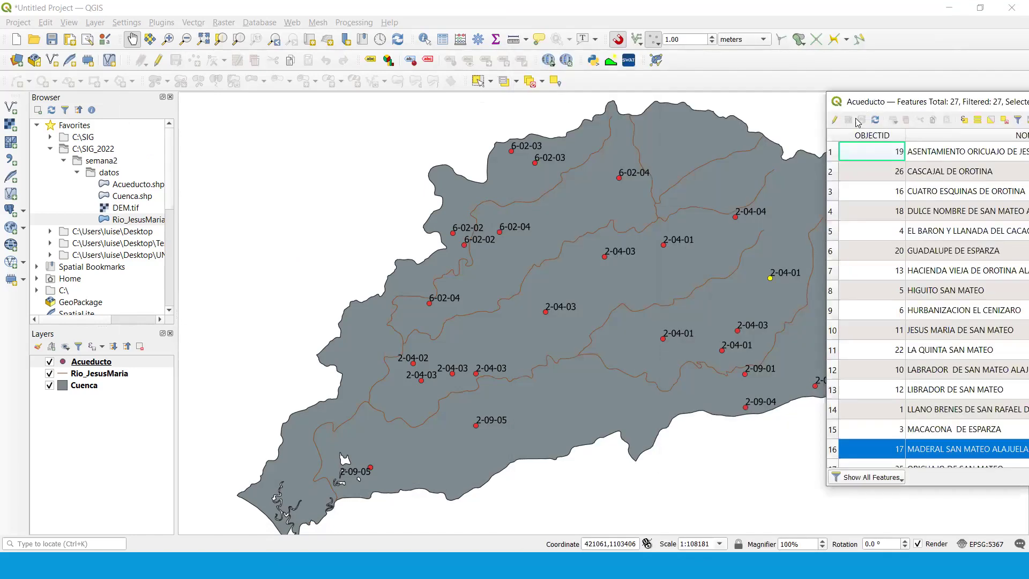
Select the GUADALUPE DE ESPARZA, PARAISO DE ESPARZA, SAN JUAN DE DIOS DE HIGUITO and SAN RAFAEL DE ESPARZA records in turn to locate them.
{"action": "left_click", "coordinate": [830, 250]}
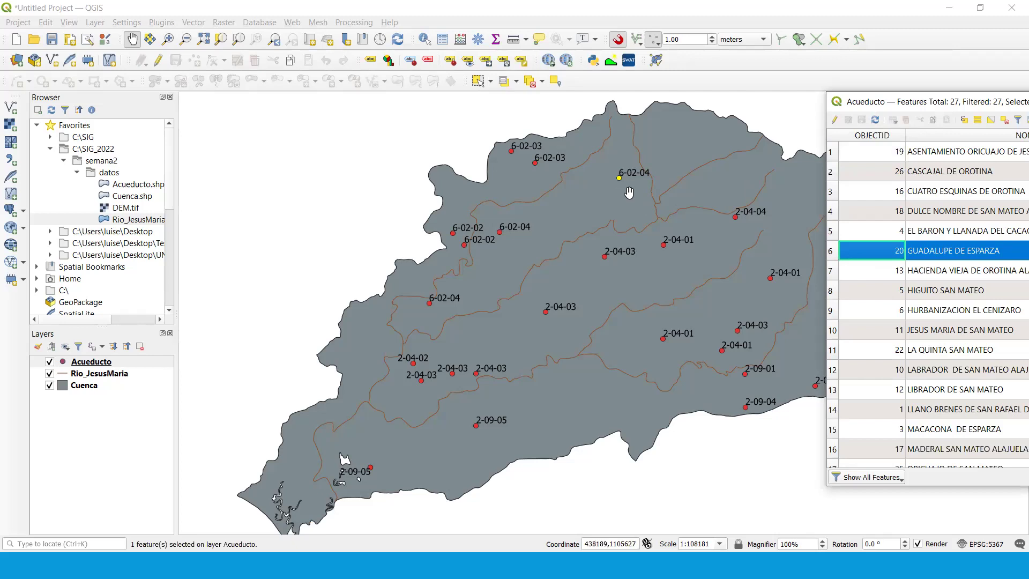
{"action": "scroll", "coordinate": [869, 395], "scroll_direction": "down", "scroll_amount": 3}
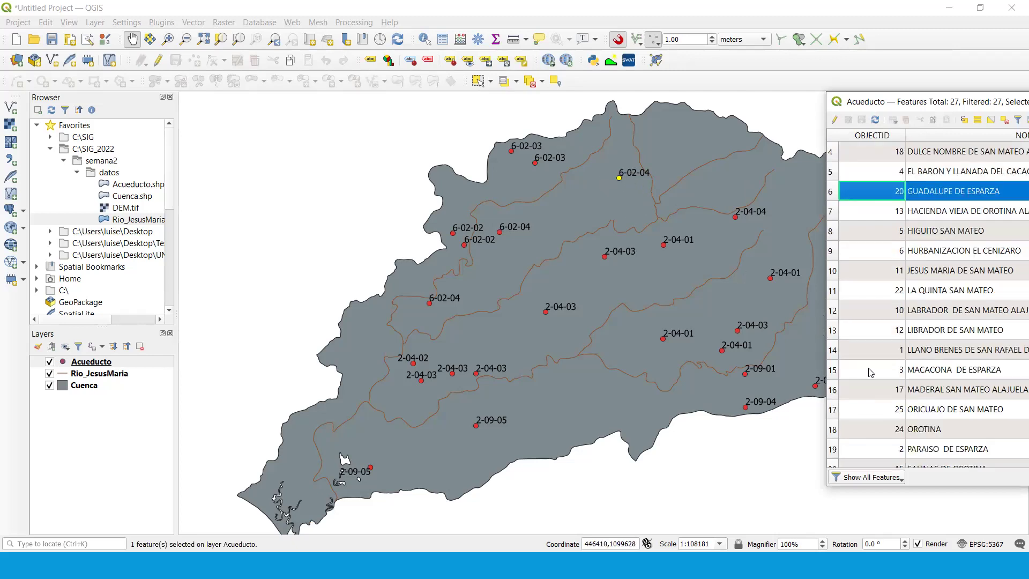
{"action": "left_click", "coordinate": [832, 330]}
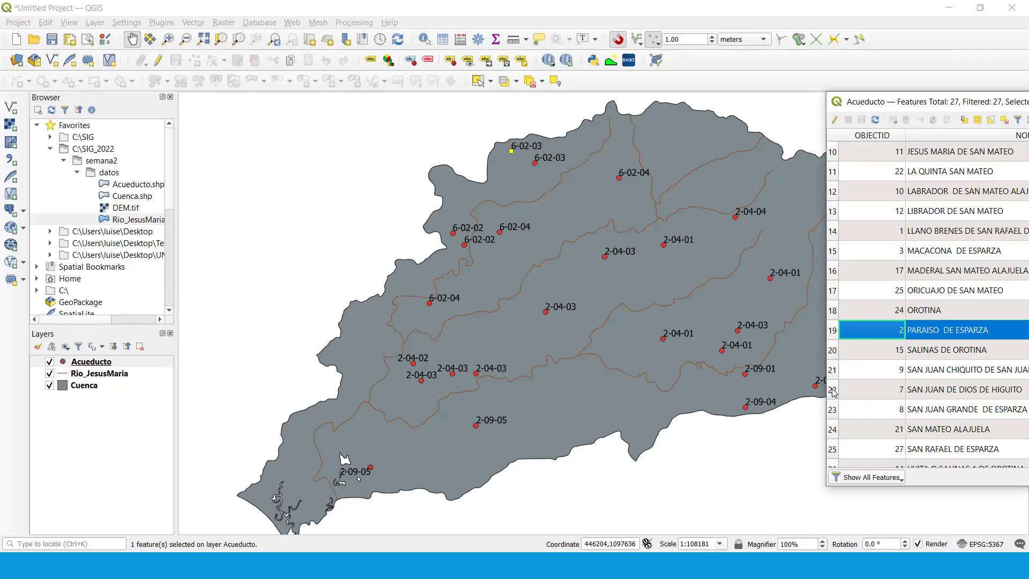
{"action": "left_click", "coordinate": [832, 389]}
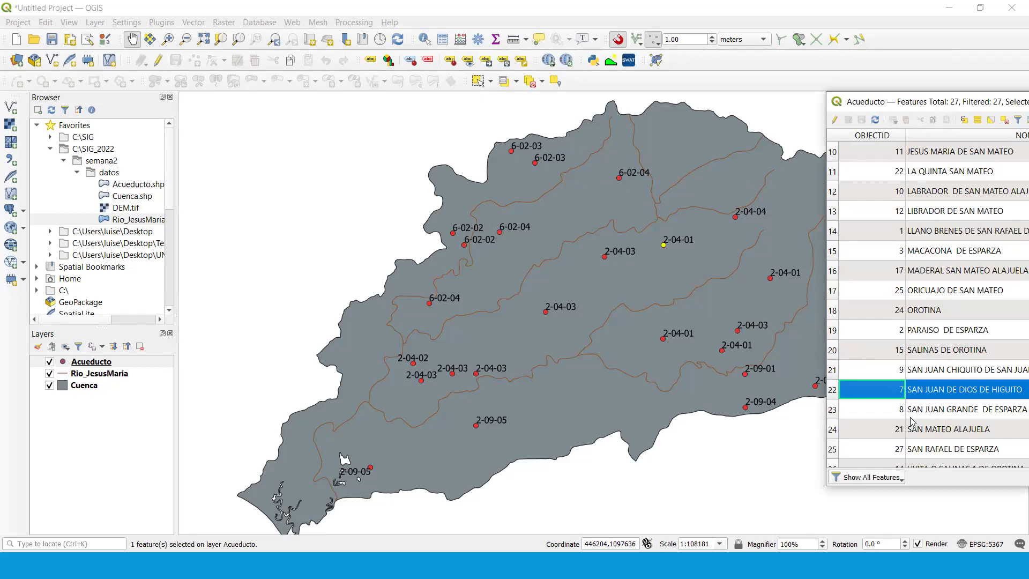
{"action": "scroll", "coordinate": [909, 413], "scroll_direction": "down", "scroll_amount": 1}
{"action": "left_click", "coordinate": [832, 419]}
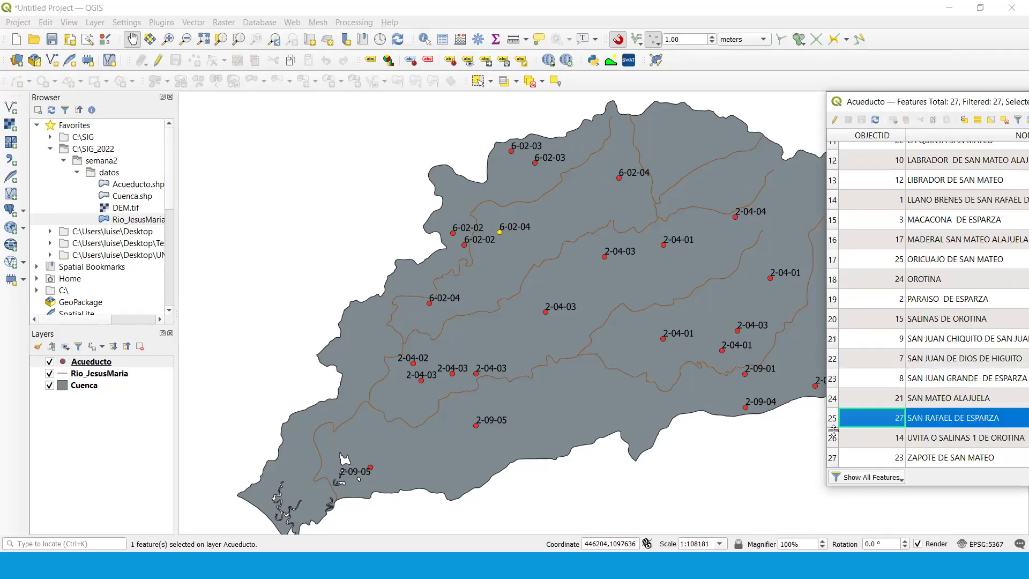
Select the records from MADERAL SAN MATEO ALAJUELA through ZAPOTE DE SAN MATEO together, then clear the whole selection.
{"action": "left_click_drag", "start_coordinate": [835, 242], "coordinate": [844, 461]}
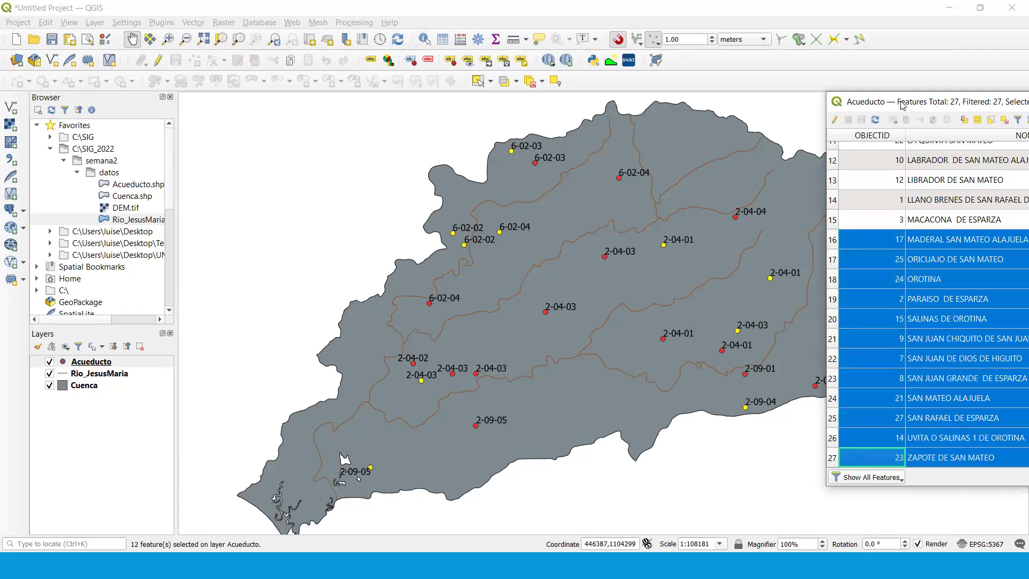
{"action": "left_click_drag", "start_coordinate": [902, 105], "coordinate": [501, 110]}
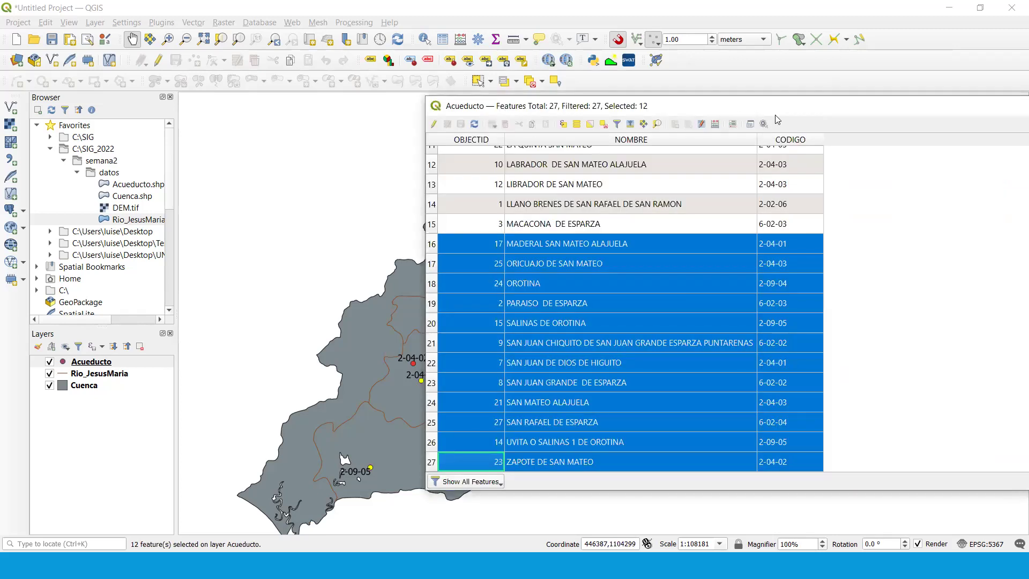
{"action": "left_click", "coordinate": [603, 124]}
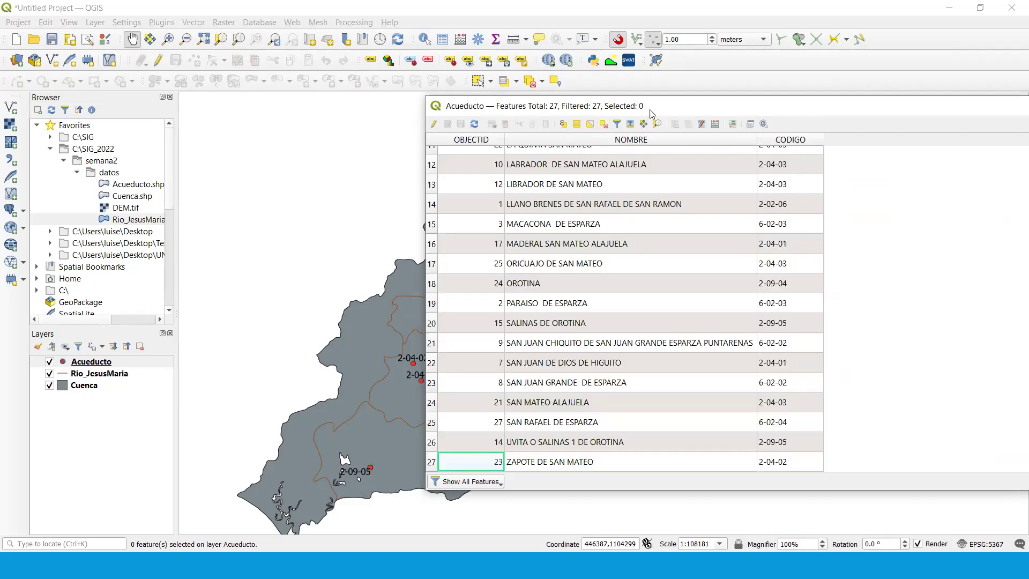
Select the records from LABRADOR DE SAN MATEO ALAJUELA through SAN MATEO ALAJUELA together and deselect them again.
{"action": "left_click_drag", "start_coordinate": [649, 106], "coordinate": [515, 118]}
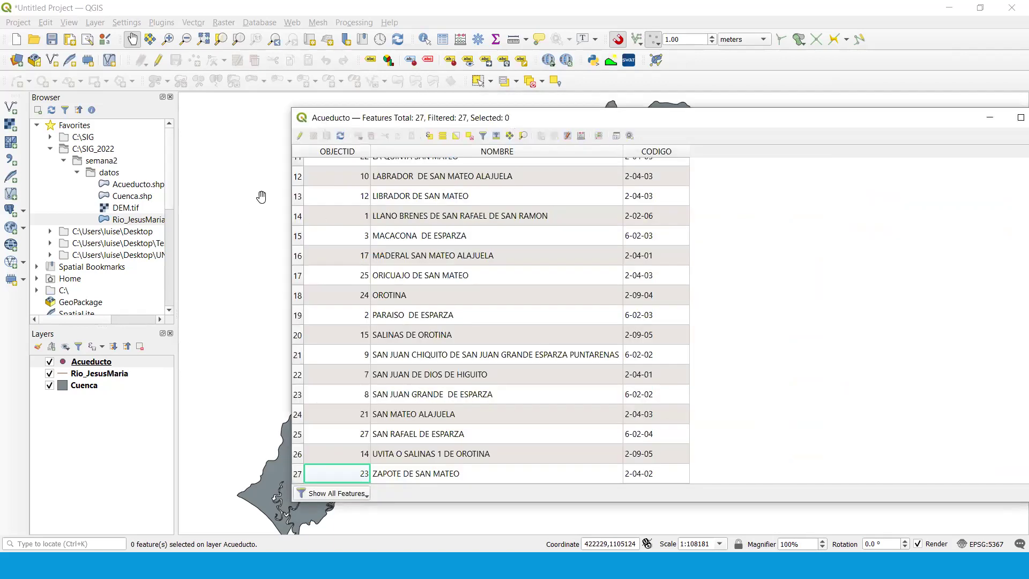
{"action": "left_click_drag", "start_coordinate": [297, 176], "coordinate": [298, 414]}
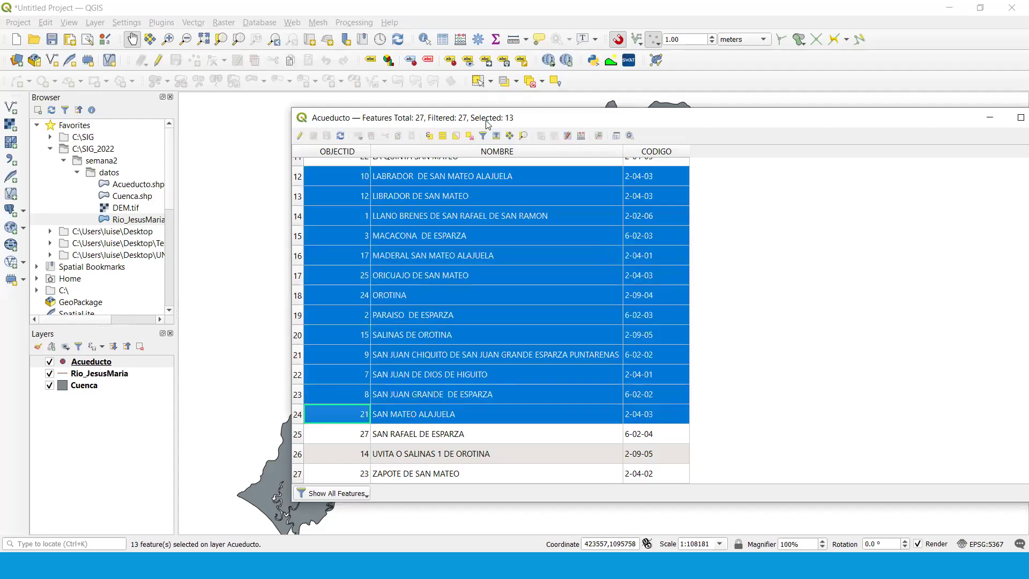
{"action": "left_click_drag", "start_coordinate": [490, 120], "coordinate": [890, 101]}
{"action": "left_click", "coordinate": [875, 113]}
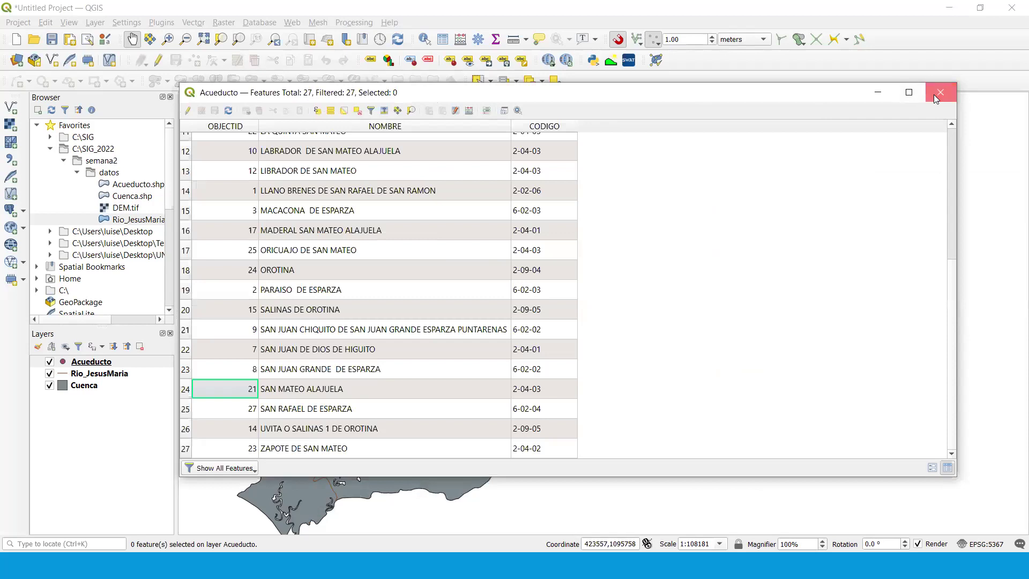
Close the attribute table and reopen the Acueducto layer's properties.
{"action": "left_click", "coordinate": [935, 95]}
{"action": "left_click_drag", "start_coordinate": [650, 314], "coordinate": [608, 305]}
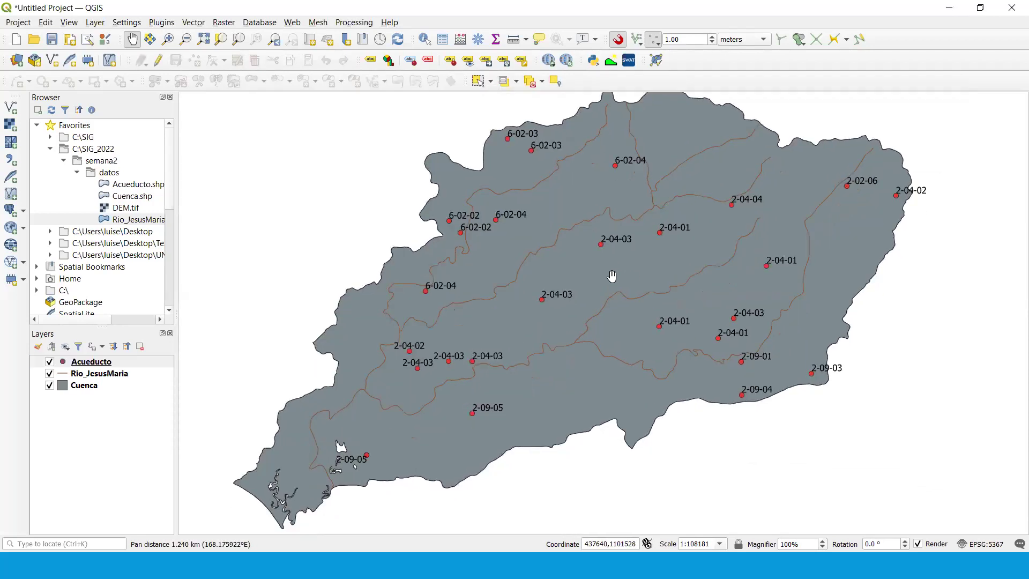
{"action": "left_click", "coordinate": [114, 367]}
{"action": "right_click", "coordinate": [114, 370]}
{"action": "key", "text": "Escape"}
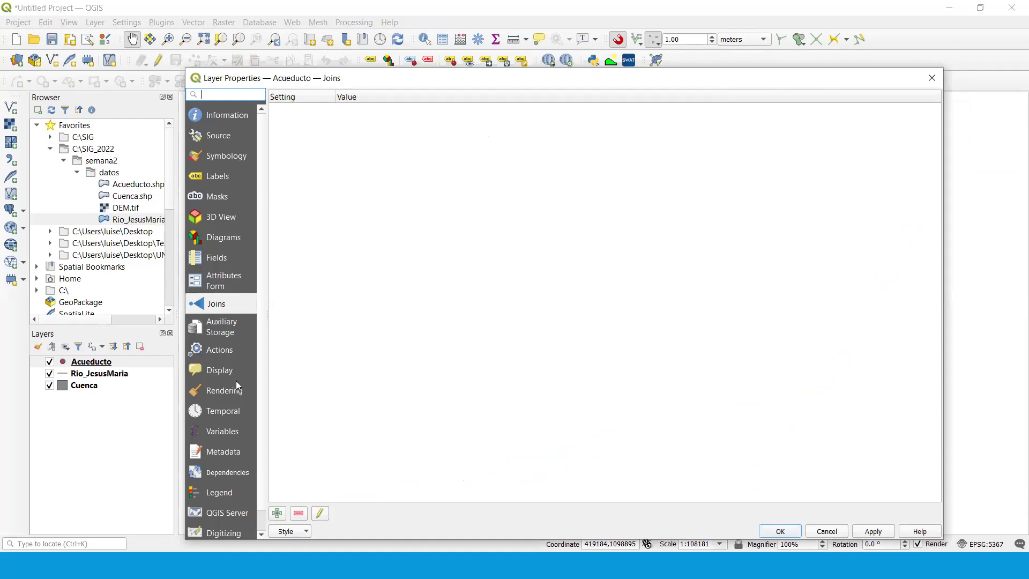
Set the Acueducto layer's symbology to the Categorized renderer.
{"action": "scroll", "coordinate": [235, 381], "scroll_direction": "down", "scroll_amount": 1}
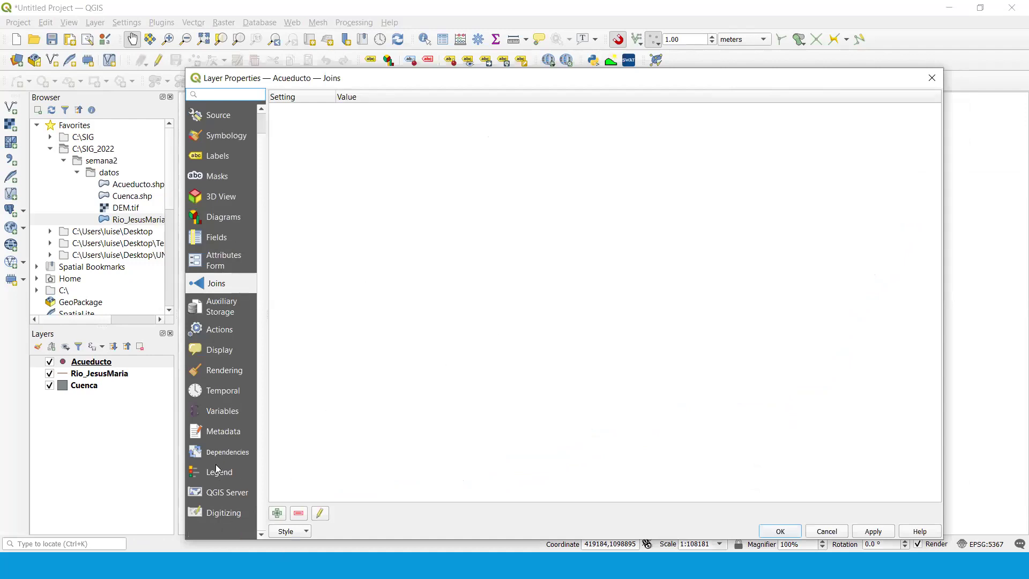
{"action": "scroll", "coordinate": [237, 347], "scroll_direction": "up", "scroll_amount": 1}
{"action": "left_click", "coordinate": [211, 177]}
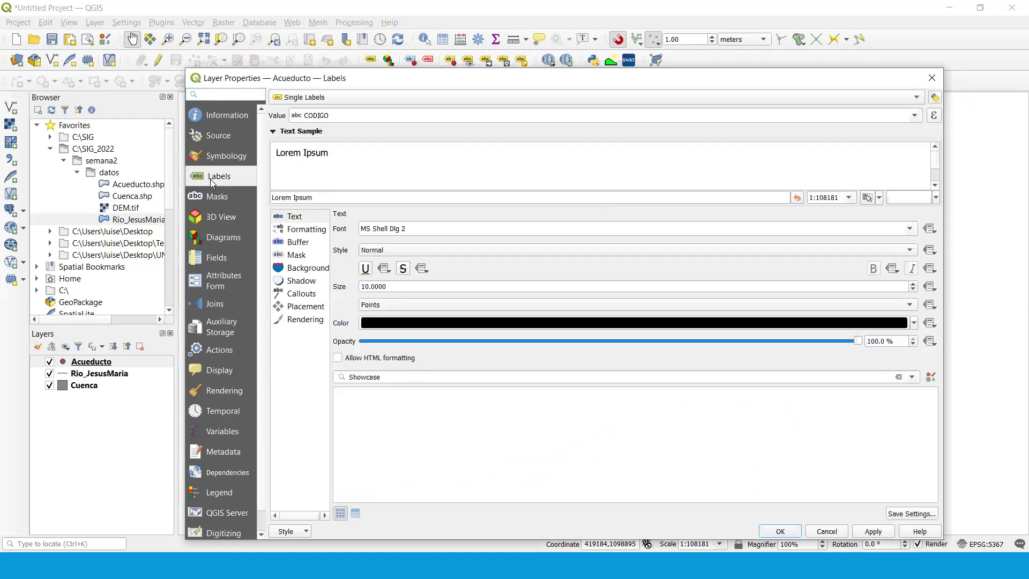
{"action": "left_click", "coordinate": [229, 157]}
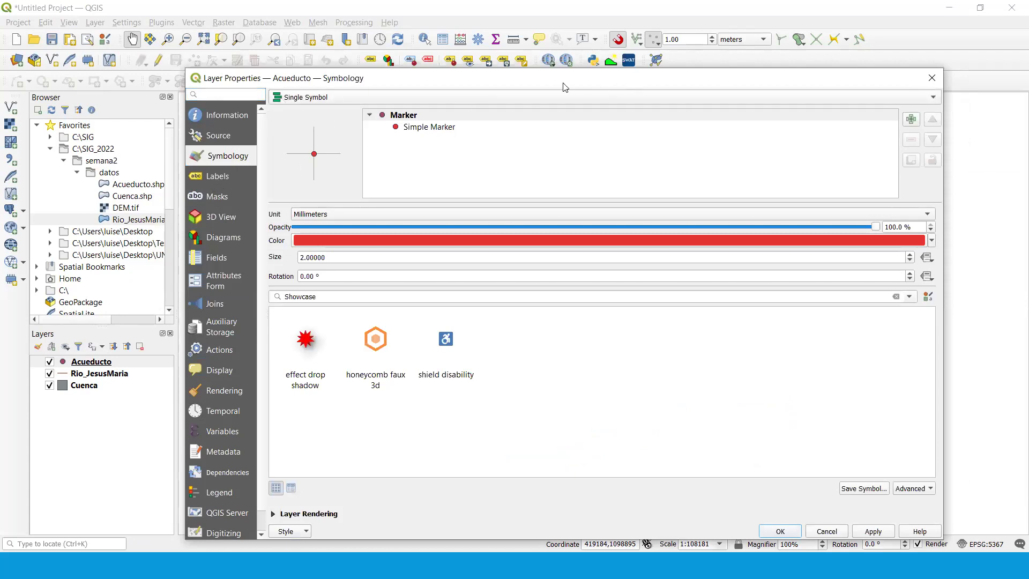
{"action": "left_click", "coordinate": [289, 99]}
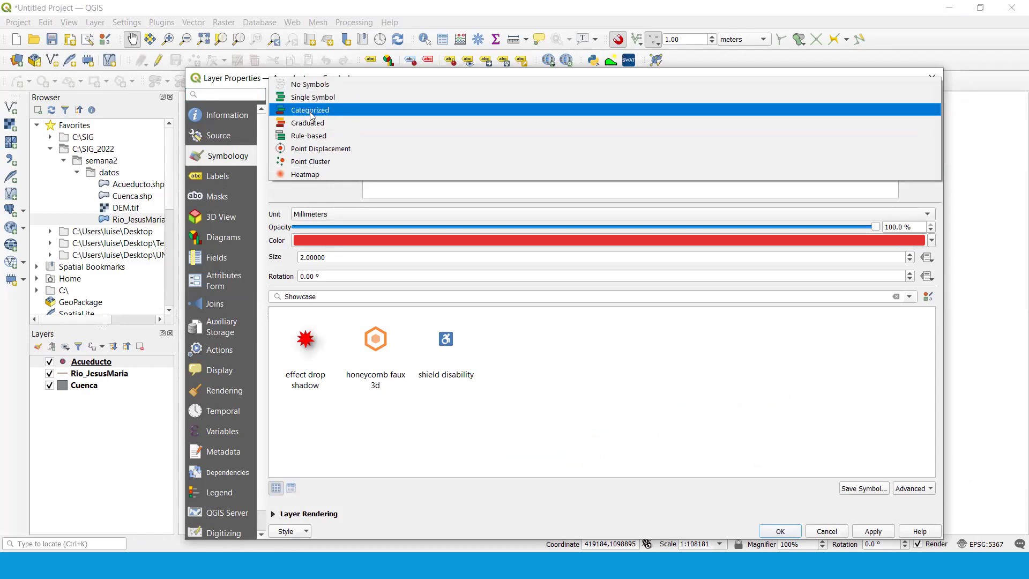
{"action": "left_click", "coordinate": [329, 112]}
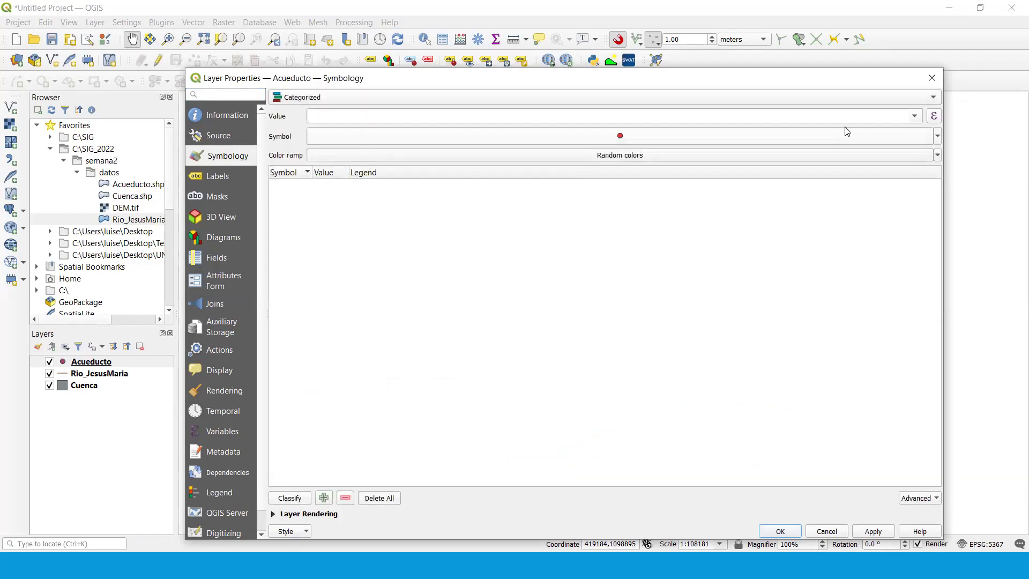
Classify the Acueducto points by the CODIGO field and widen the Value column of the category list.
{"action": "left_click", "coordinate": [914, 116]}
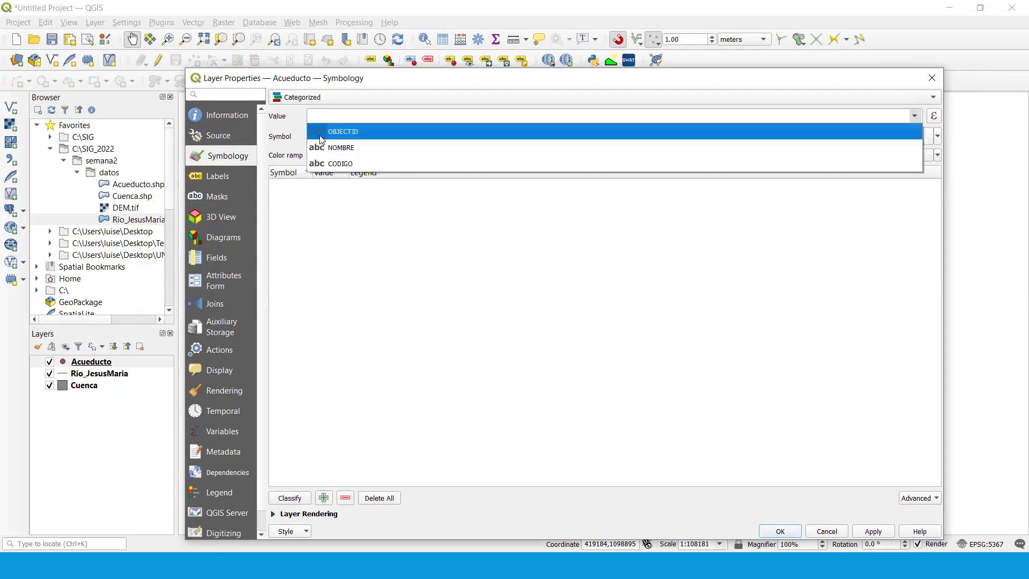
{"action": "left_click", "coordinate": [346, 164]}
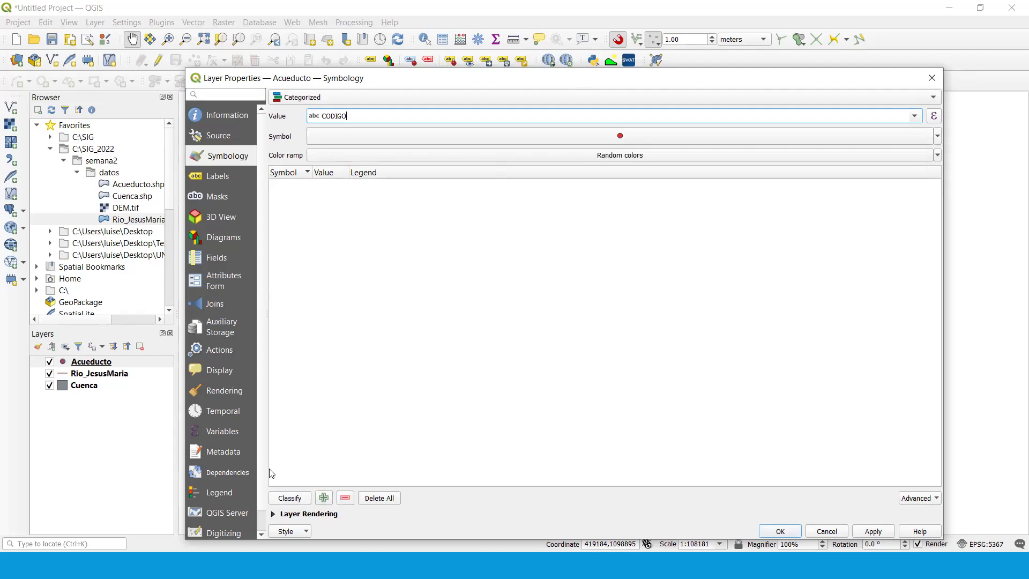
{"action": "left_click", "coordinate": [289, 498]}
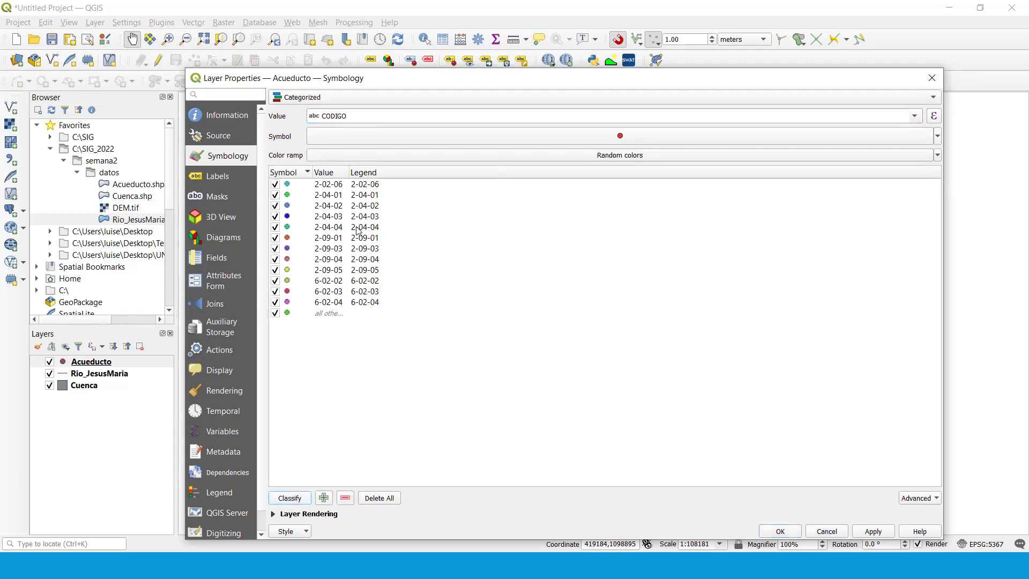
{"action": "left_click_drag", "start_coordinate": [348, 172], "coordinate": [392, 173]}
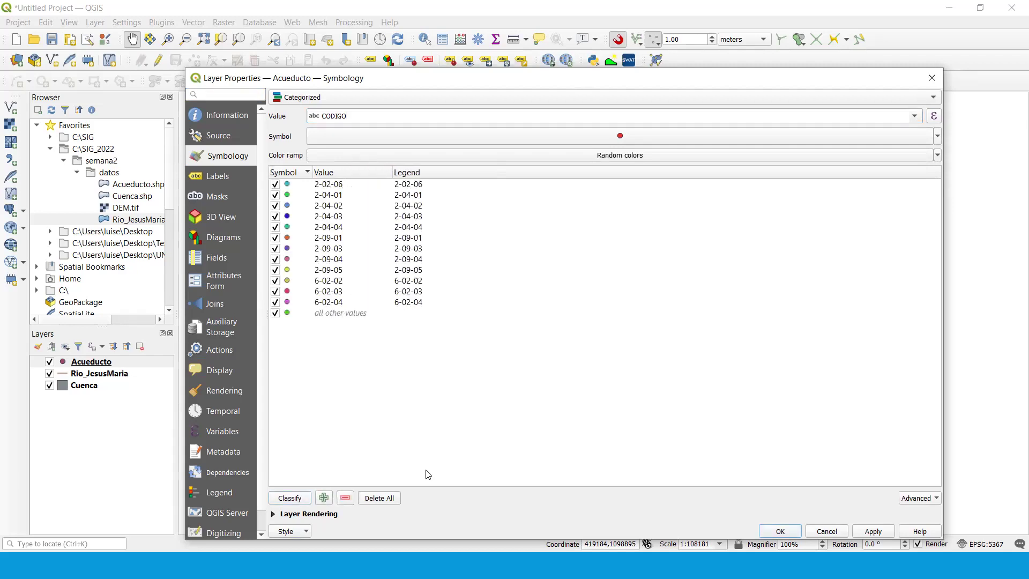
Turn off the "all other values" class of the Acueducto symbology categorized by CODIGO and apply the styling to the map.
{"action": "left_click", "coordinate": [277, 313]}
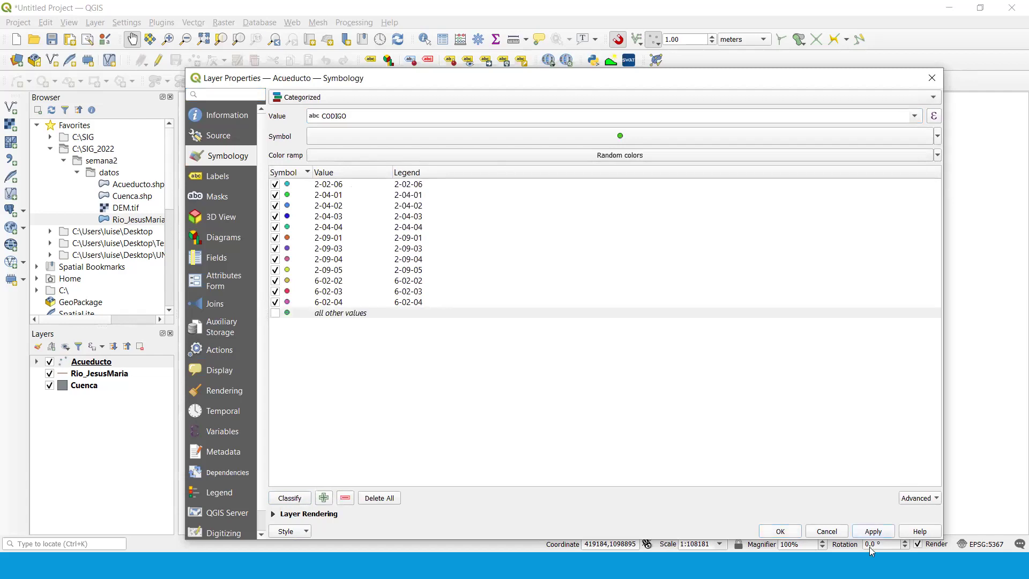
{"action": "left_click", "coordinate": [780, 531]}
{"action": "scroll", "coordinate": [599, 354], "scroll_direction": "up", "scroll_amount": 1}
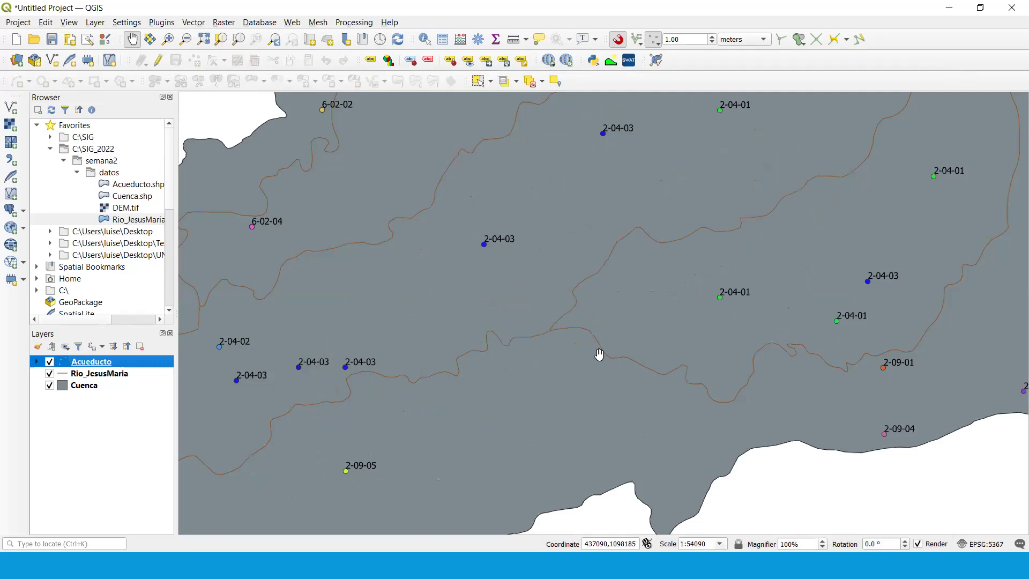
{"action": "scroll", "coordinate": [599, 354], "scroll_direction": "down", "scroll_amount": 1}
{"action": "left_click_drag", "start_coordinate": [590, 306], "coordinate": [563, 326]}
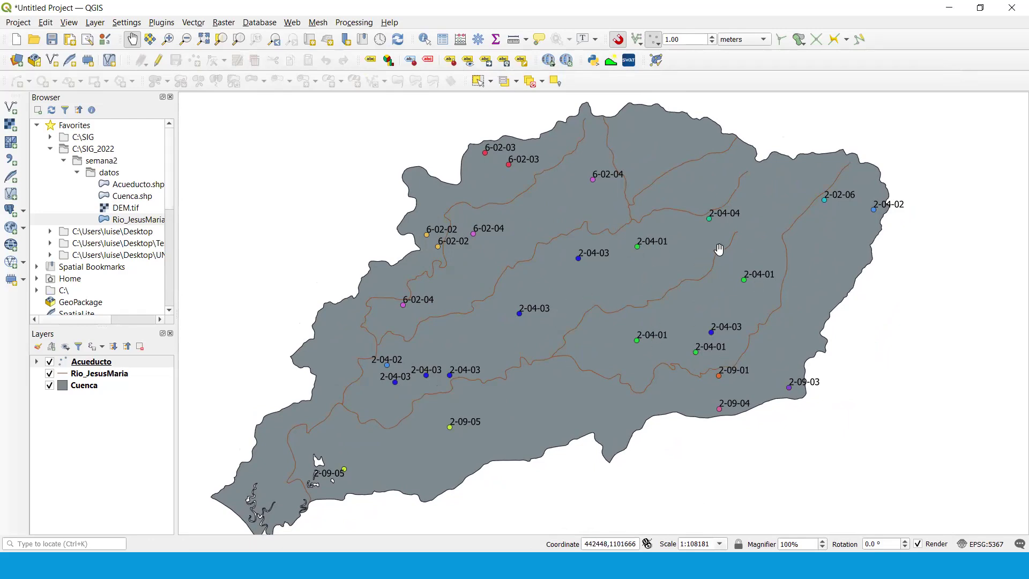
Change the marker color of the 2-04-01 category in the Acueducto layer to magenta.
{"action": "left_click", "coordinate": [37, 361]}
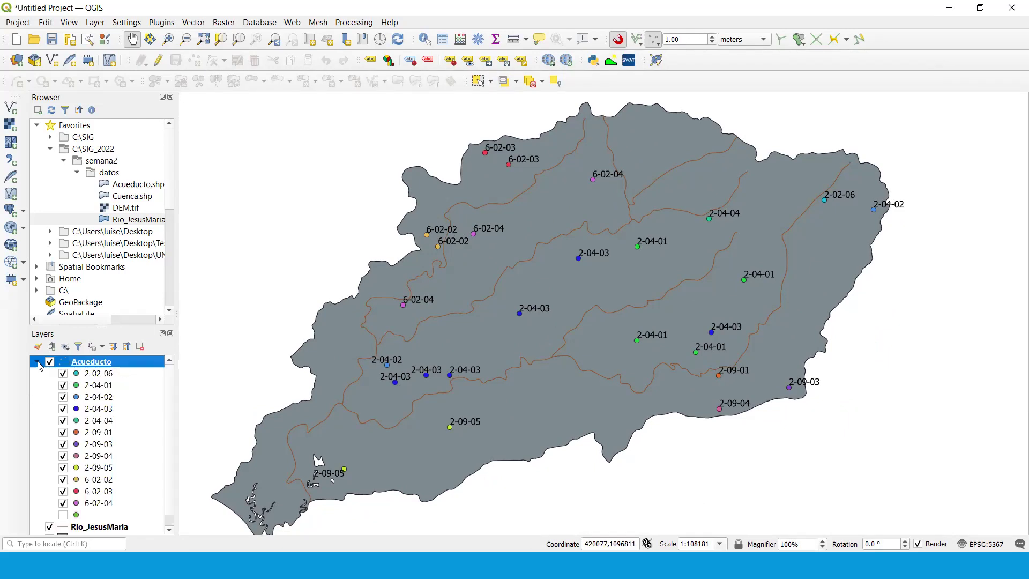
{"action": "double_click", "coordinate": [77, 386]}
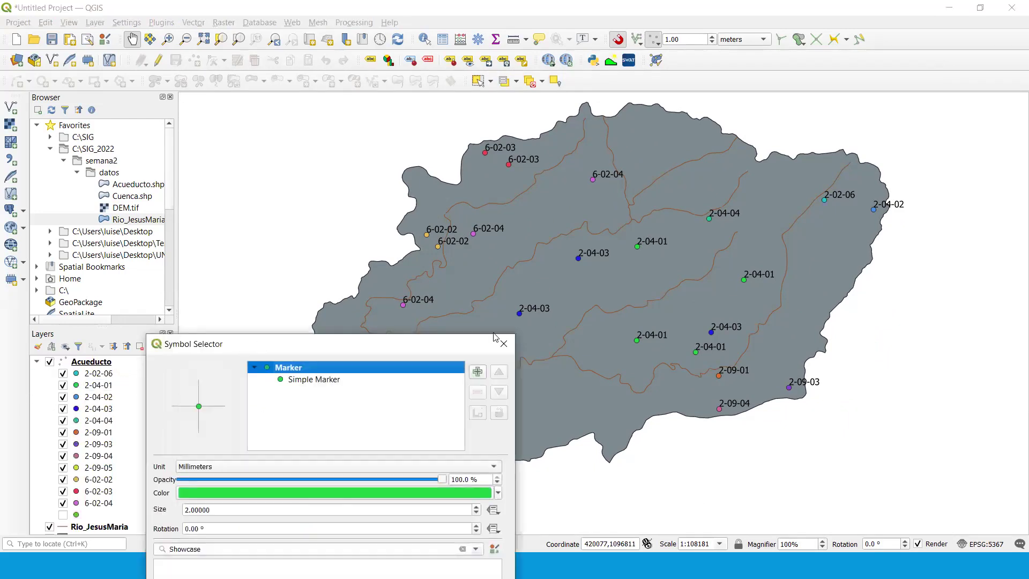
{"action": "key", "text": "Escape"}
{"action": "double_click", "coordinate": [76, 387]}
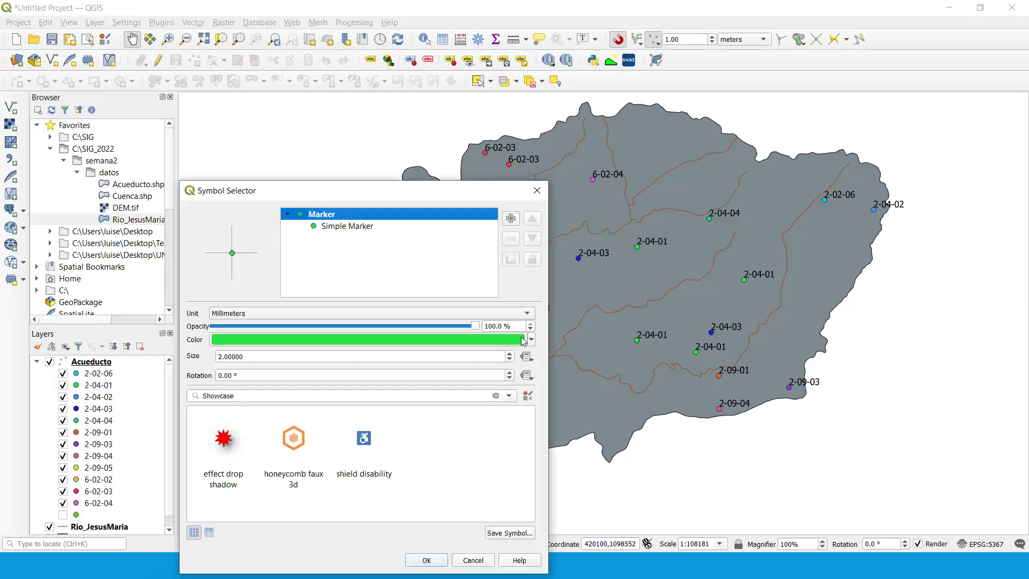
{"action": "left_click", "coordinate": [529, 340]}
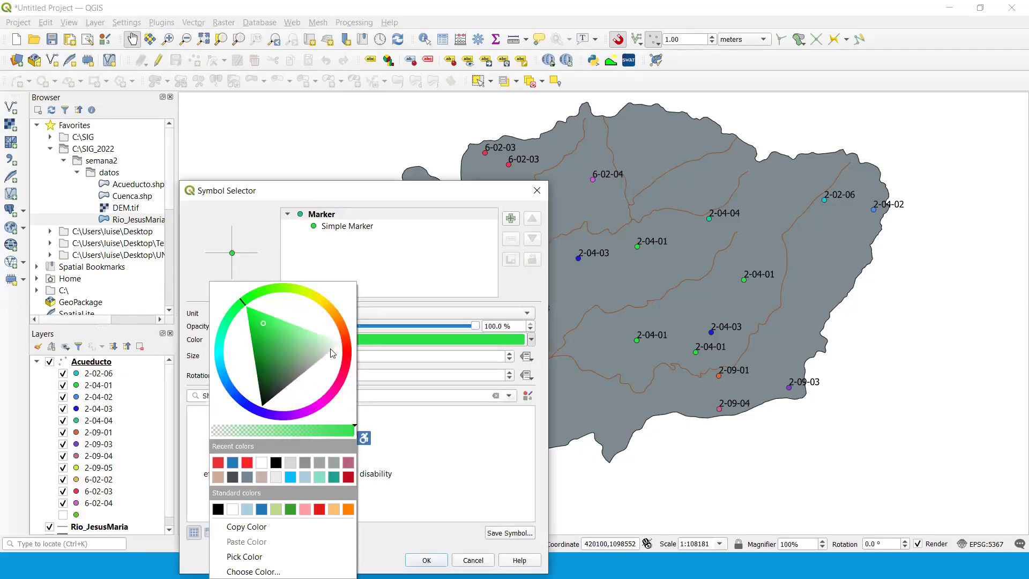
{"action": "left_click", "coordinate": [321, 403]}
{"action": "left_click_drag", "start_coordinate": [304, 379], "coordinate": [317, 391]}
{"action": "key", "text": "Escape"}
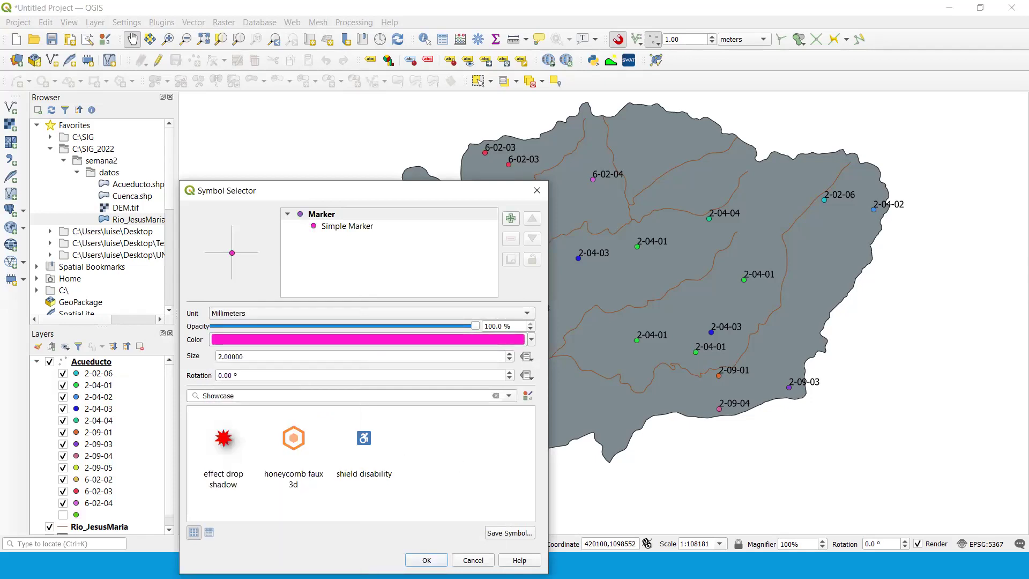
{"action": "key", "text": "Return"}
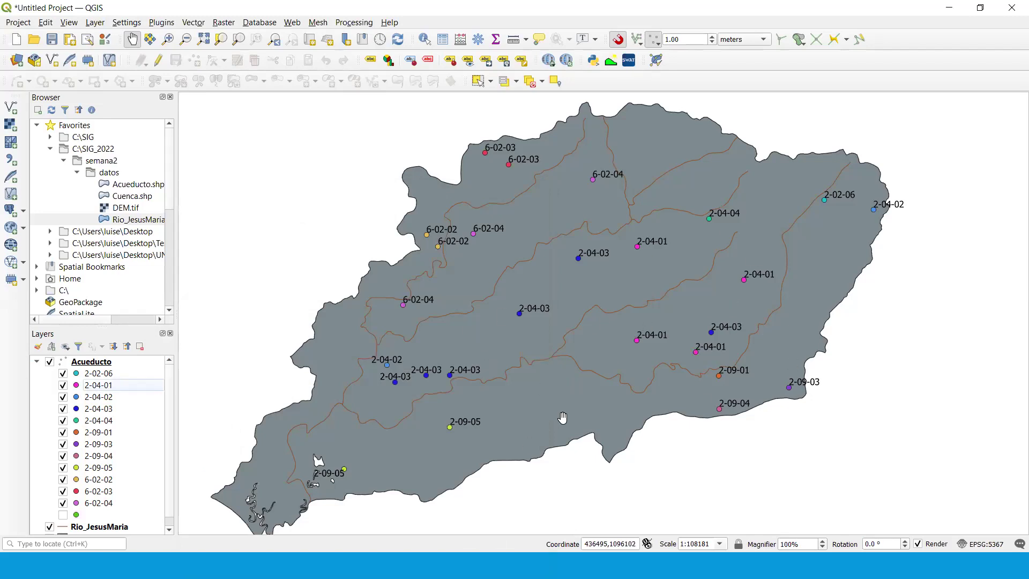
{"action": "mouse_move", "coordinate": [339, 349]}
{"action": "left_mouse_down"}
{"action": "mouse_move", "coordinate": [351, 337]}
{"action": "mouse_move", "coordinate": [339, 348]}
{"action": "left_mouse_up"}
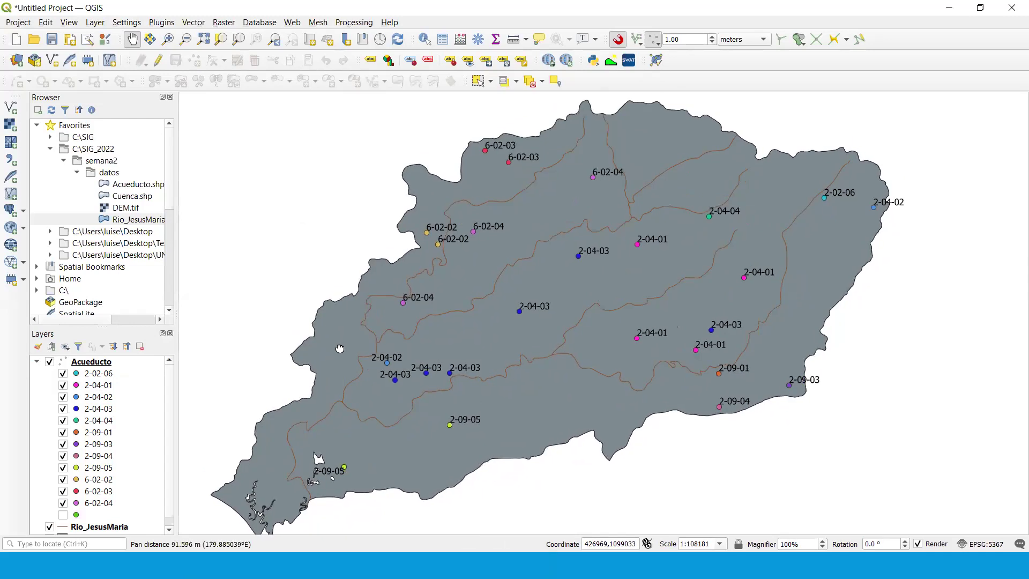
{"action": "left_click", "coordinate": [37, 361]}
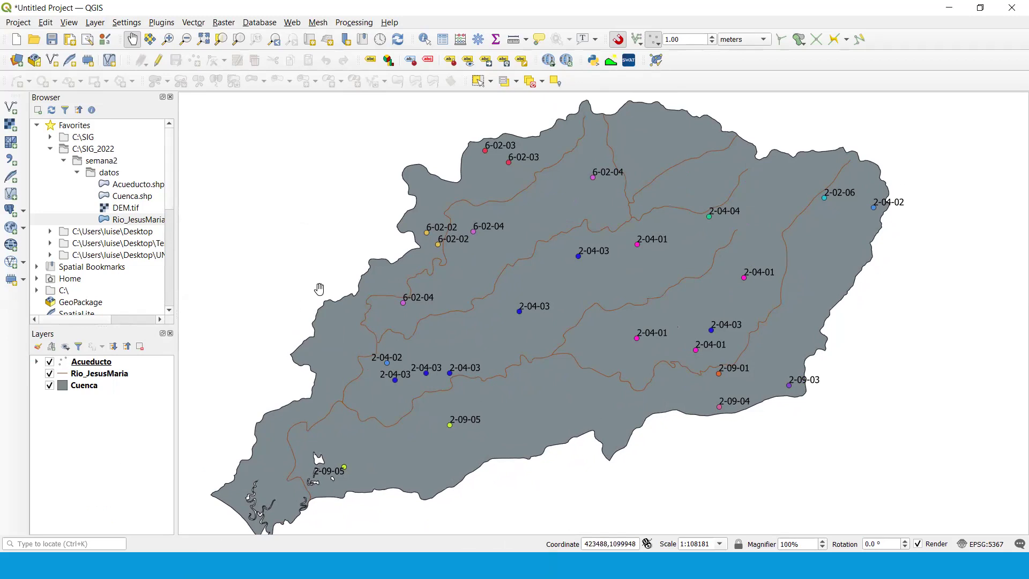
Add the raster DEM.tif from the C:\SIG_2022\semana2\datos folder to the project.
{"action": "left_click", "coordinate": [107, 209]}
{"action": "left_click_drag", "start_coordinate": [115, 211], "coordinate": [67, 208]}
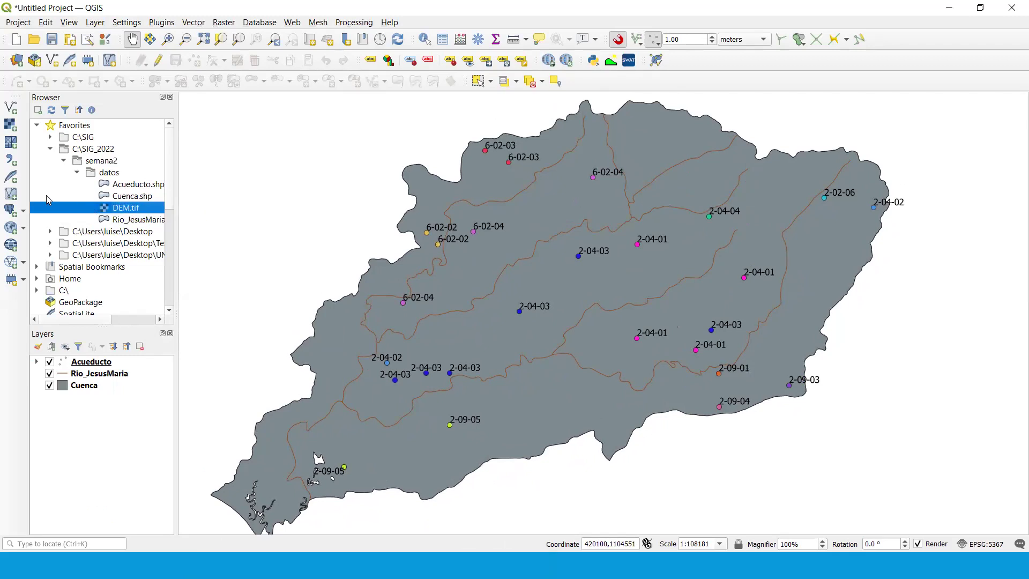
{"action": "left_click", "coordinate": [8, 127]}
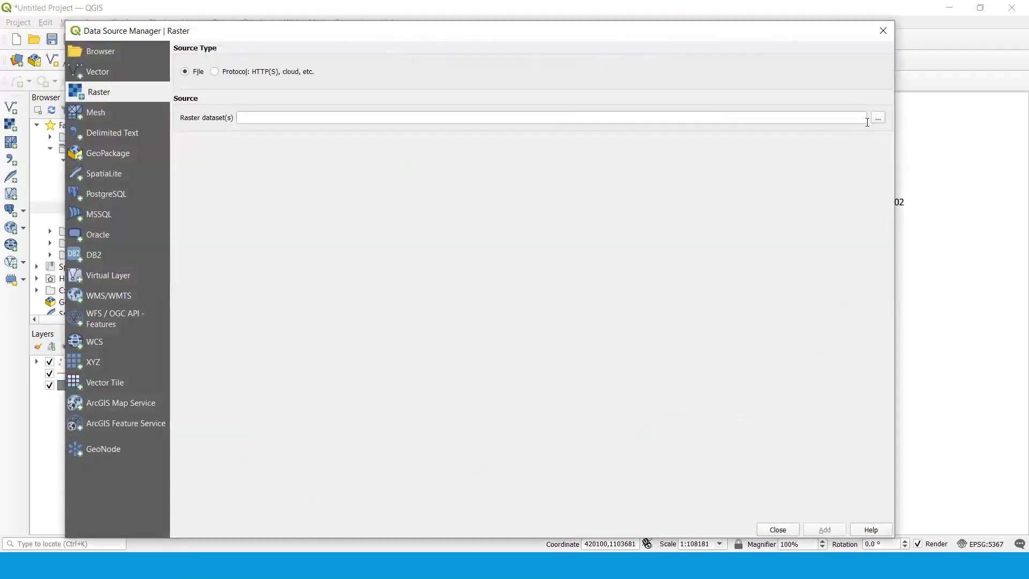
{"action": "left_click", "coordinate": [878, 119]}
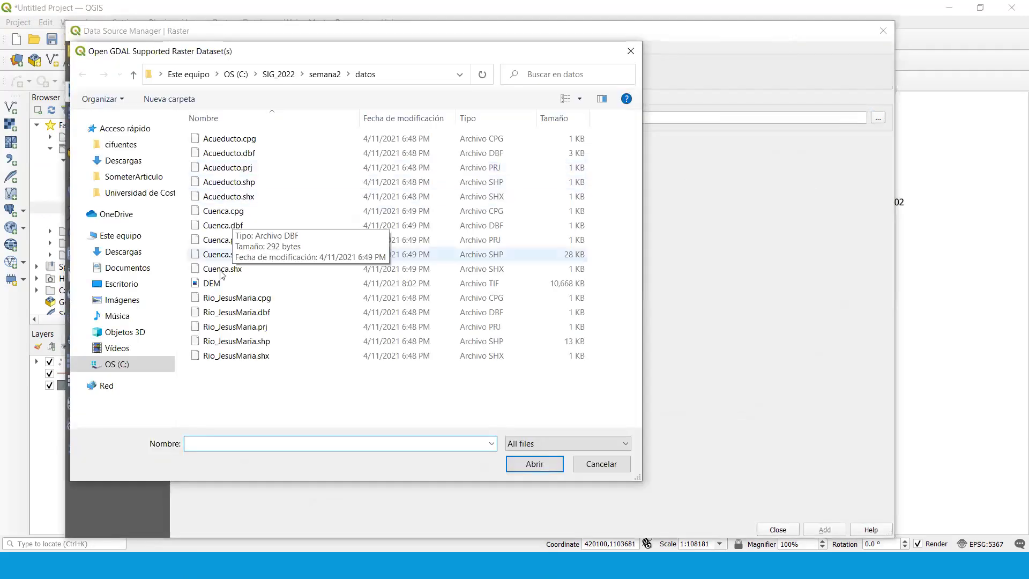
{"action": "left_click", "coordinate": [229, 285]}
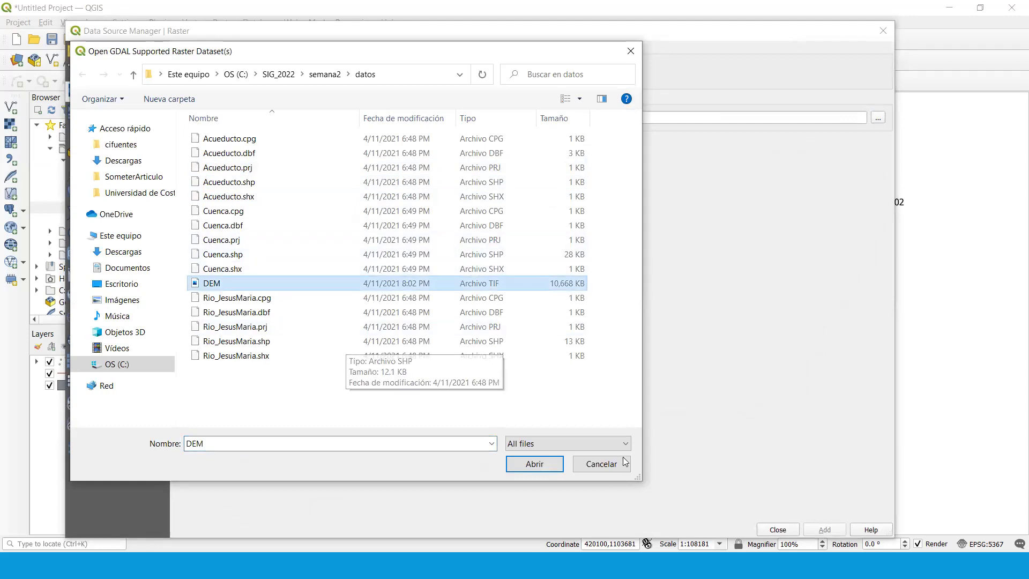
{"action": "left_click", "coordinate": [535, 464]}
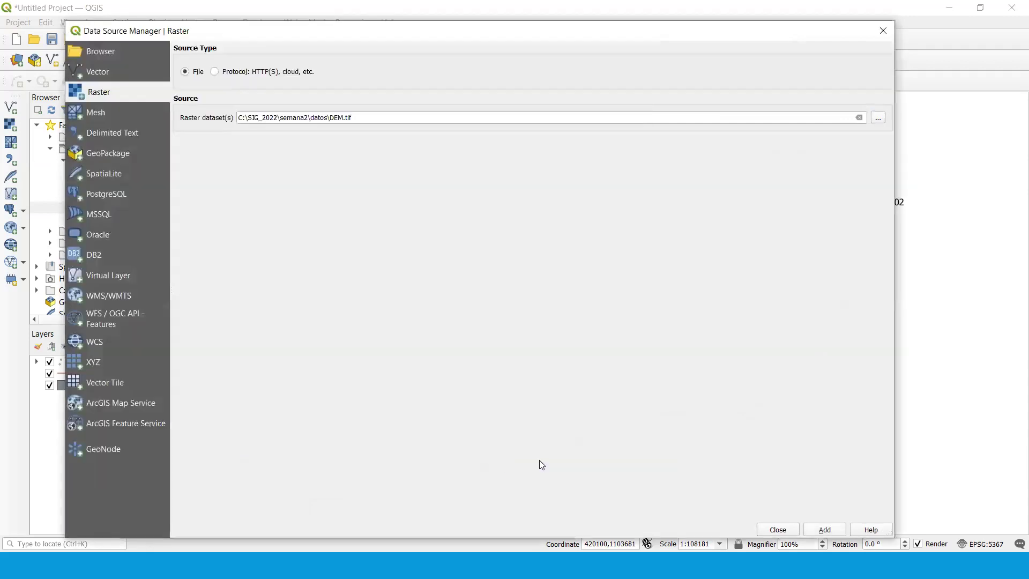
{"action": "key", "text": "Return"}
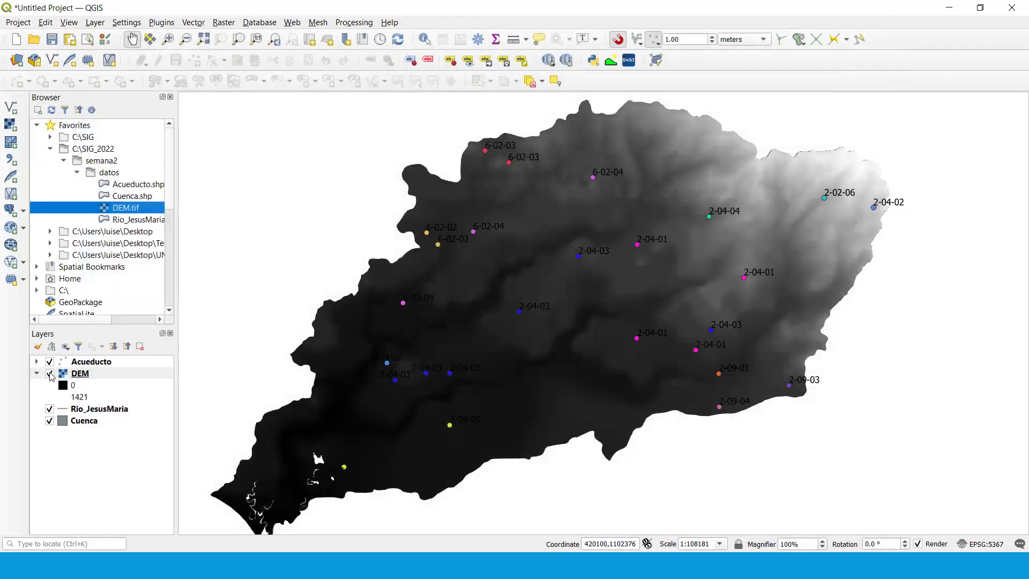
Hide the Acueducto, Rio_JesusMaria and Cuenca layers, leaving only the DEM displayed.
{"action": "scroll", "coordinate": [787, 208], "scroll_direction": "up", "scroll_amount": 2}
{"action": "scroll", "coordinate": [702, 228], "scroll_direction": "up", "scroll_amount": 1}
{"action": "scroll", "coordinate": [734, 237], "scroll_direction": "down", "scroll_amount": 1}
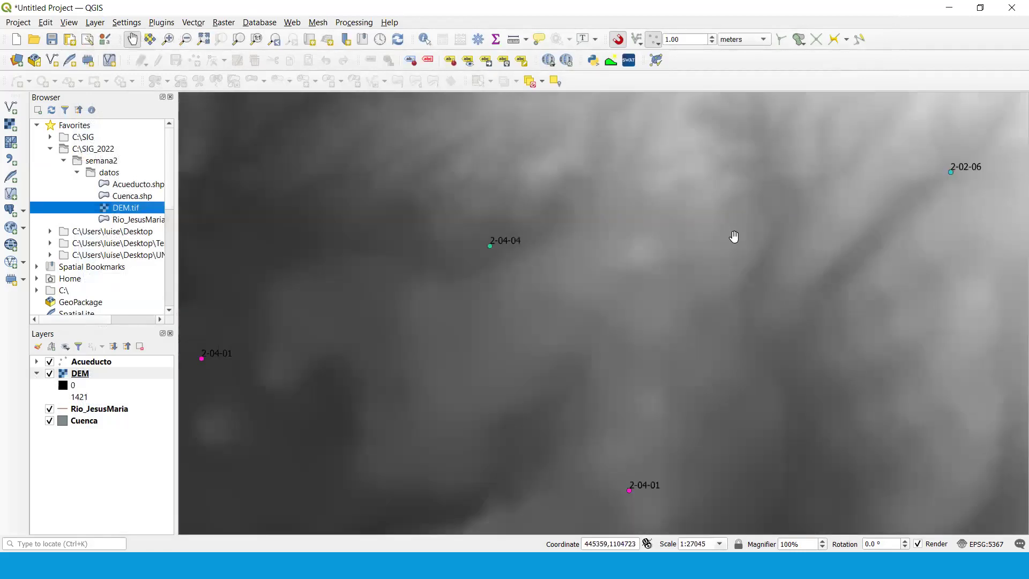
{"action": "scroll", "coordinate": [734, 236], "scroll_direction": "down", "scroll_amount": 2}
{"action": "left_click_drag", "start_coordinate": [730, 217], "coordinate": [577, 259]}
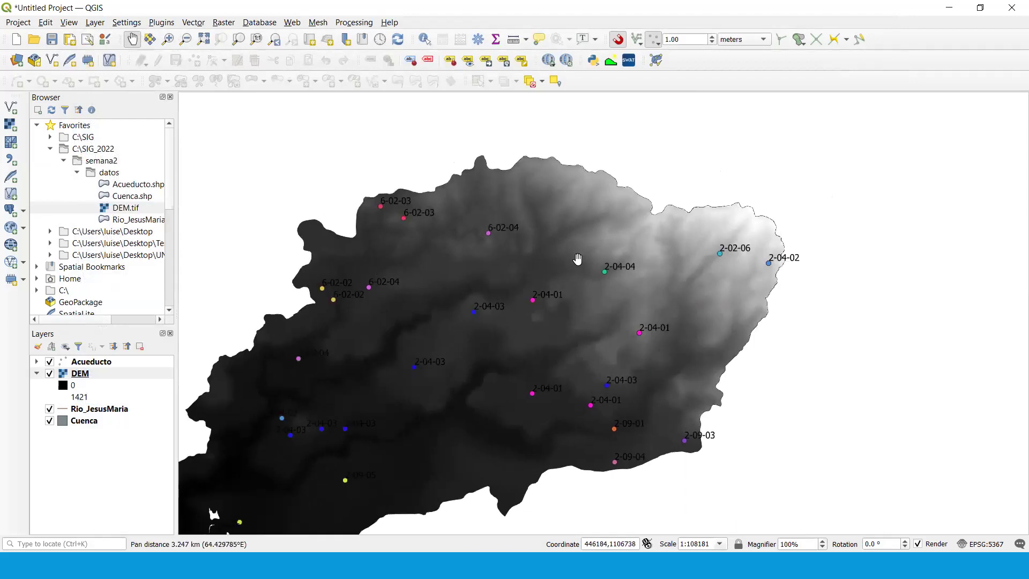
{"action": "left_click", "coordinate": [50, 373], "text": "ctrl"}
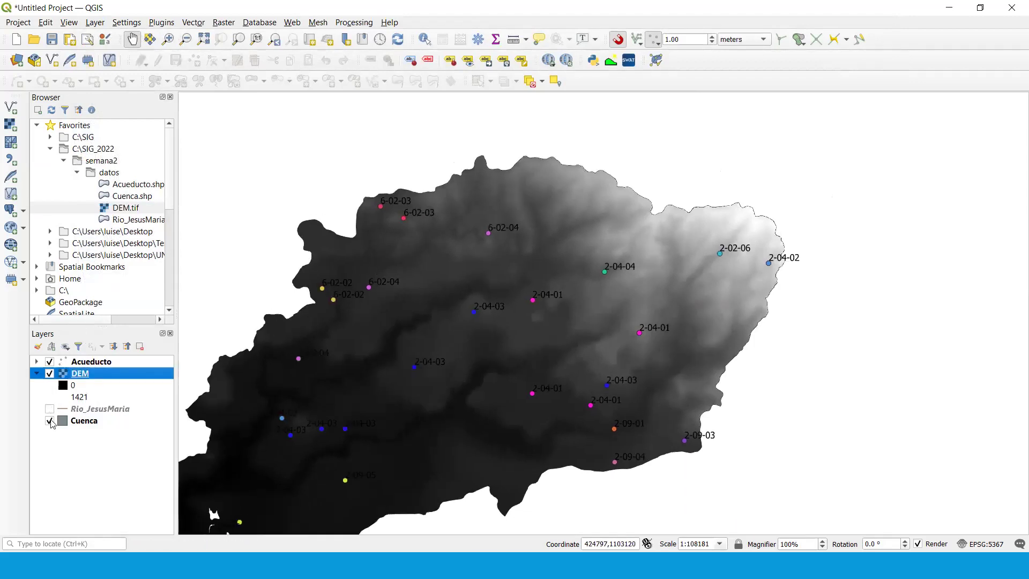
Examine the DEM's gray tones across the basin, from the bright northeastern heights to the dark lowlands.
{"action": "scroll", "coordinate": [757, 223], "scroll_direction": "up", "scroll_amount": 2}
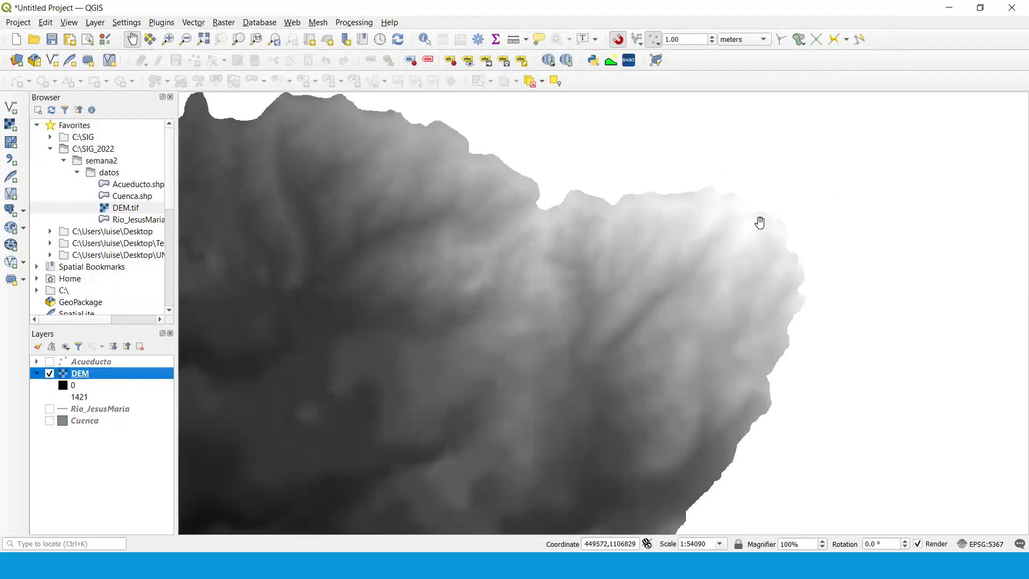
{"action": "scroll", "coordinate": [546, 300], "scroll_direction": "down", "scroll_amount": 2}
{"action": "scroll", "coordinate": [492, 351], "scroll_direction": "up", "scroll_amount": 2}
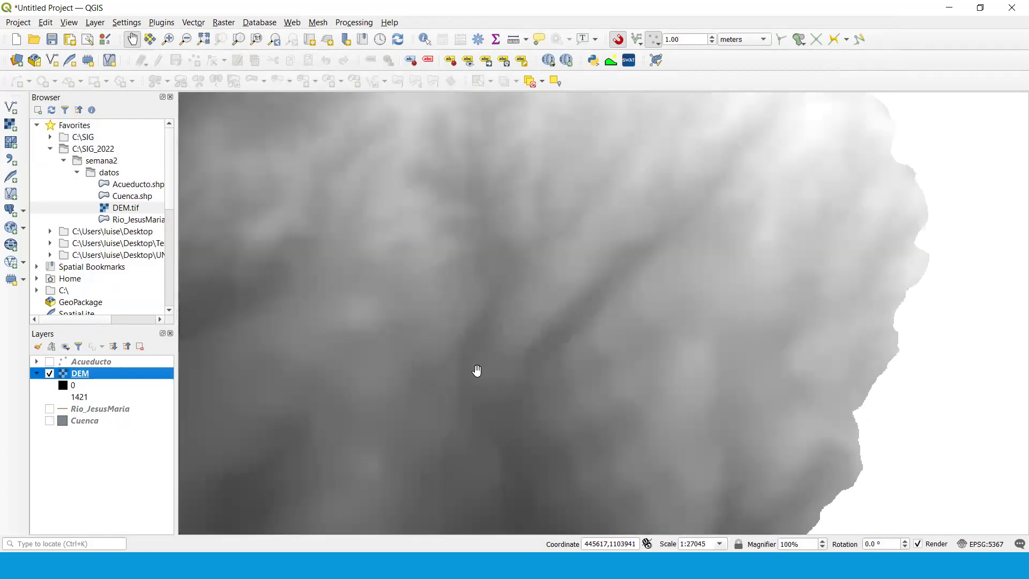
{"action": "scroll", "coordinate": [553, 298], "scroll_direction": "down", "scroll_amount": 2}
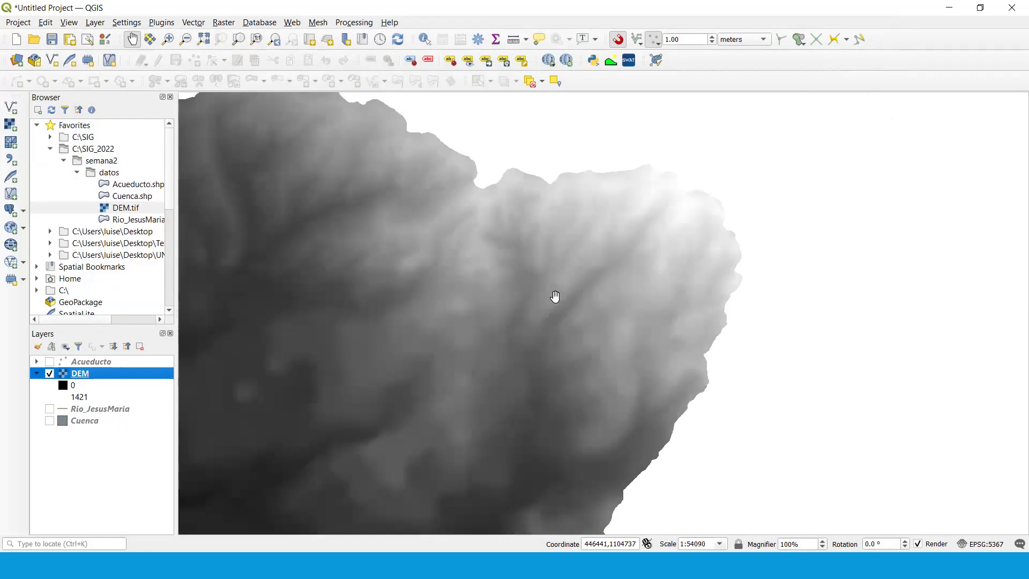
{"action": "left_click_drag", "start_coordinate": [554, 296], "coordinate": [676, 248]}
{"action": "scroll", "coordinate": [694, 280], "scroll_direction": "up", "scroll_amount": 2}
{"action": "scroll", "coordinate": [645, 294], "scroll_direction": "down", "scroll_amount": 2}
{"action": "scroll", "coordinate": [677, 248], "scroll_direction": "down", "scroll_amount": 1}
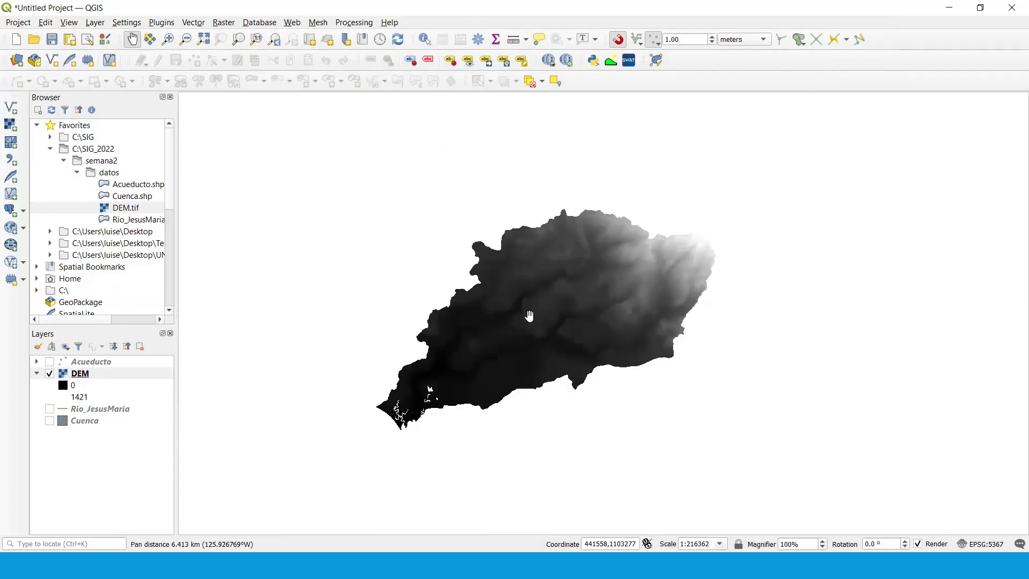
{"action": "scroll", "coordinate": [587, 304], "scroll_direction": "up", "scroll_amount": 1}
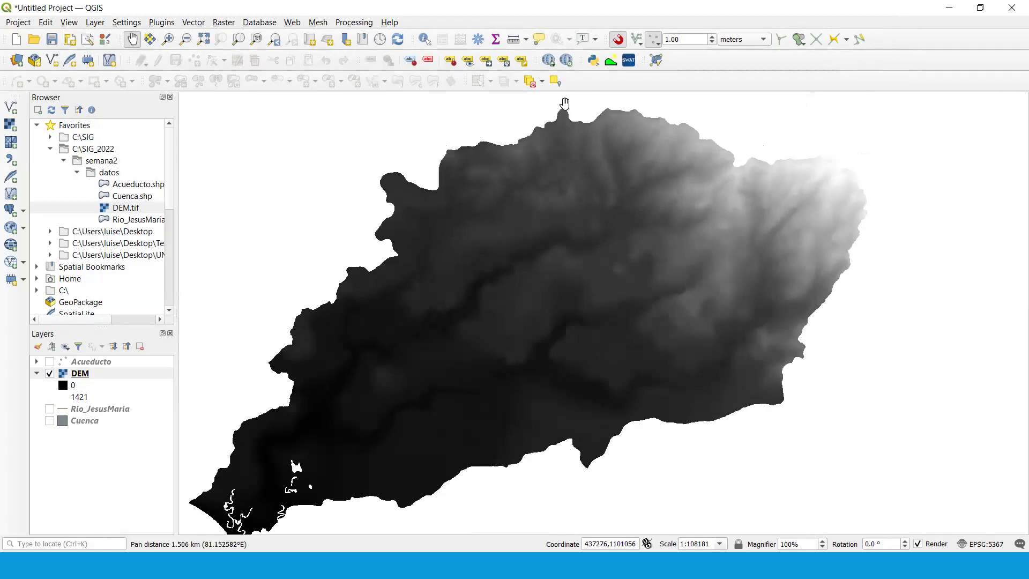
{"action": "left_click_drag", "start_coordinate": [513, 197], "coordinate": [568, 248]}
{"action": "scroll", "coordinate": [567, 248], "scroll_direction": "down", "scroll_amount": 1}
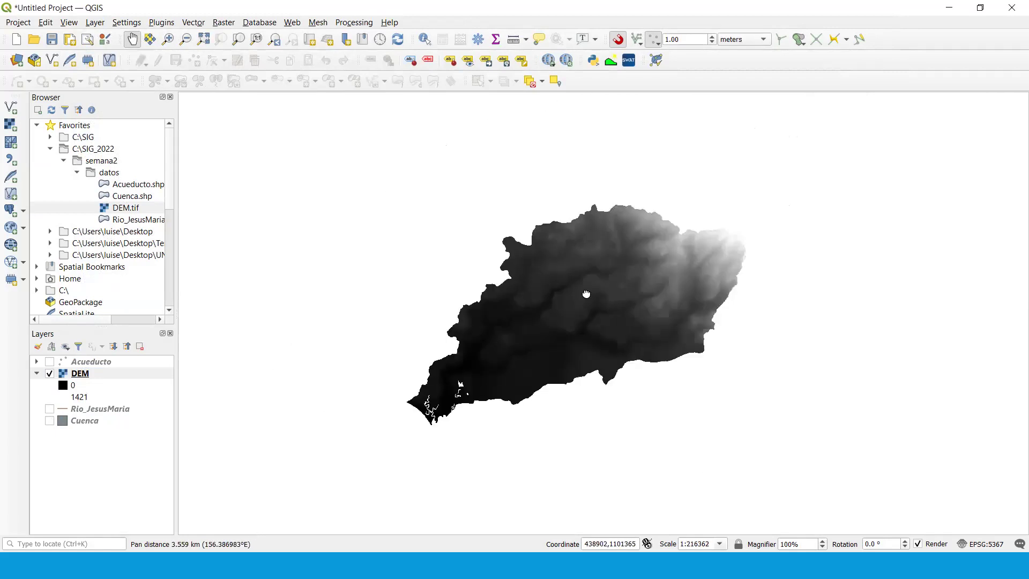
{"action": "left_click_drag", "start_coordinate": [588, 295], "coordinate": [559, 278]}
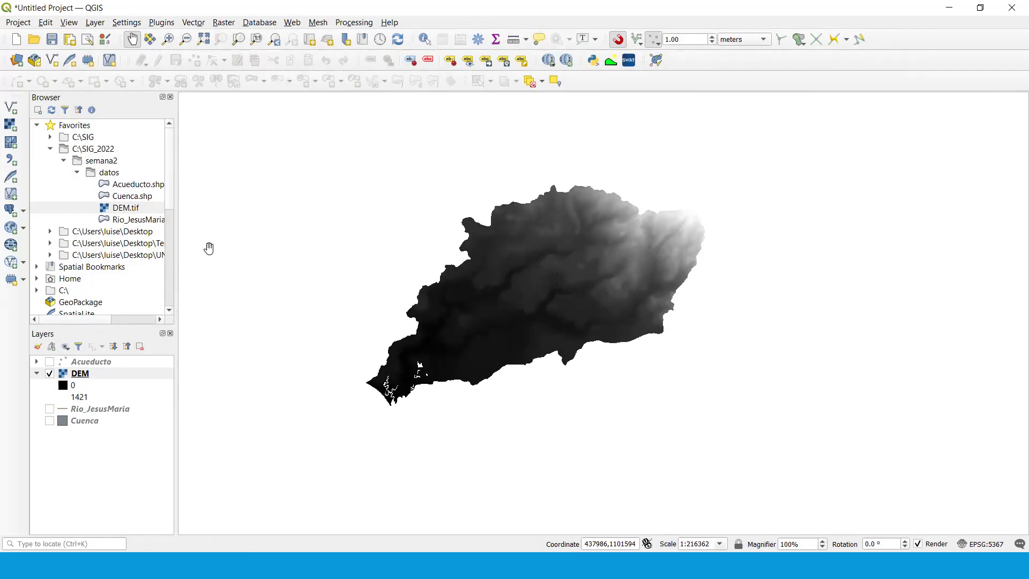
Set the DEM layer's render type to Singleband pseudocolor and apply it to the map.
{"action": "right_click", "coordinate": [122, 375]}
{"action": "left_click", "coordinate": [193, 361]}
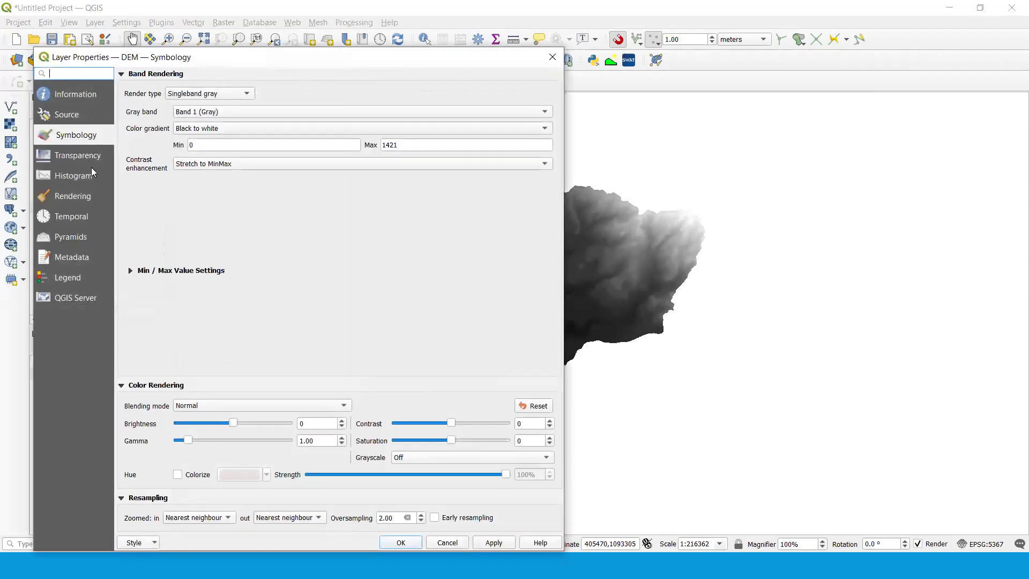
{"action": "left_click", "coordinate": [249, 93]}
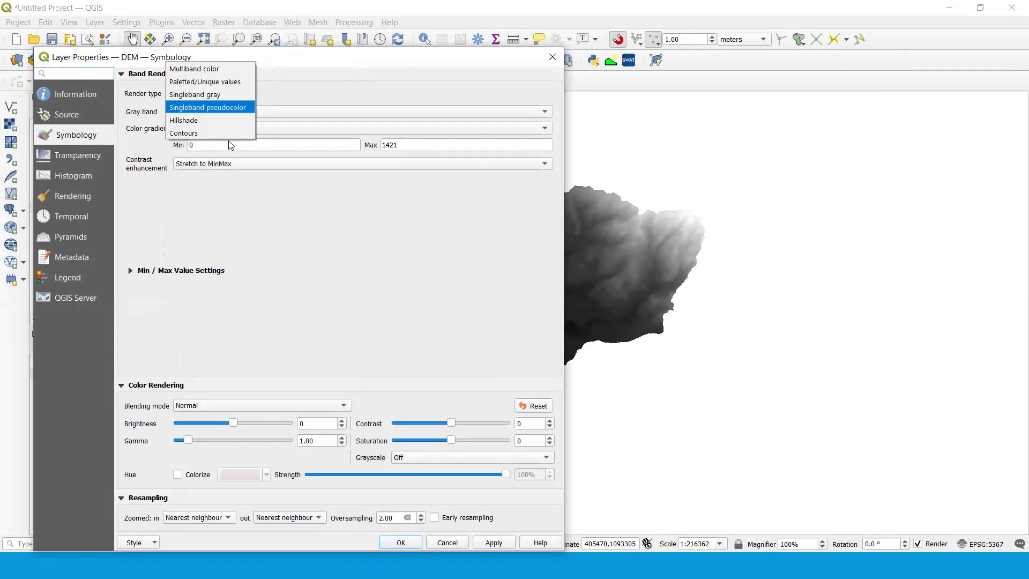
{"action": "left_click", "coordinate": [231, 107]}
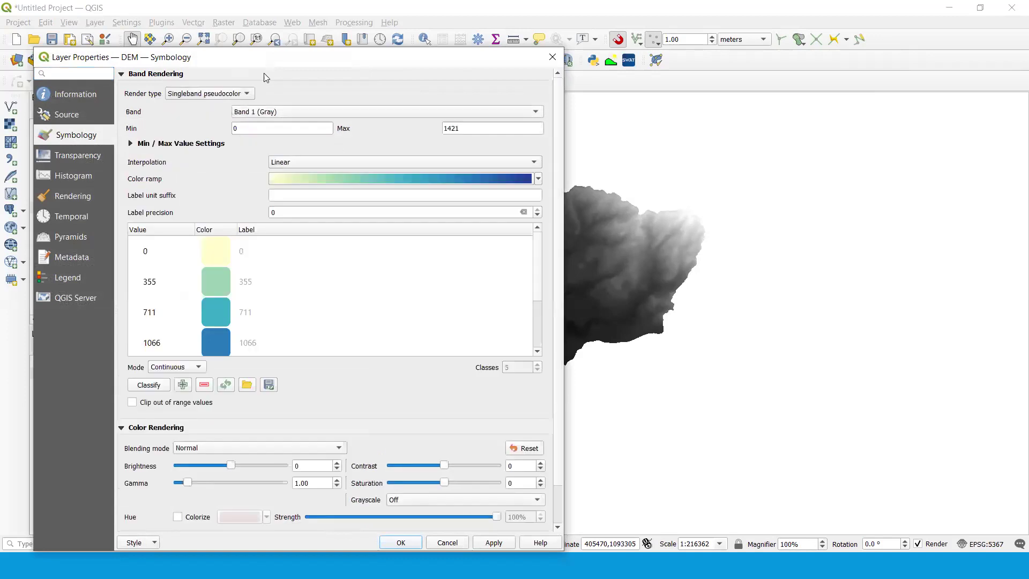
{"action": "left_click", "coordinate": [229, 92]}
{"action": "left_click", "coordinate": [342, 85]}
{"action": "left_click_drag", "start_coordinate": [437, 50], "coordinate": [519, 32]}
{"action": "key", "text": "alt+a"}
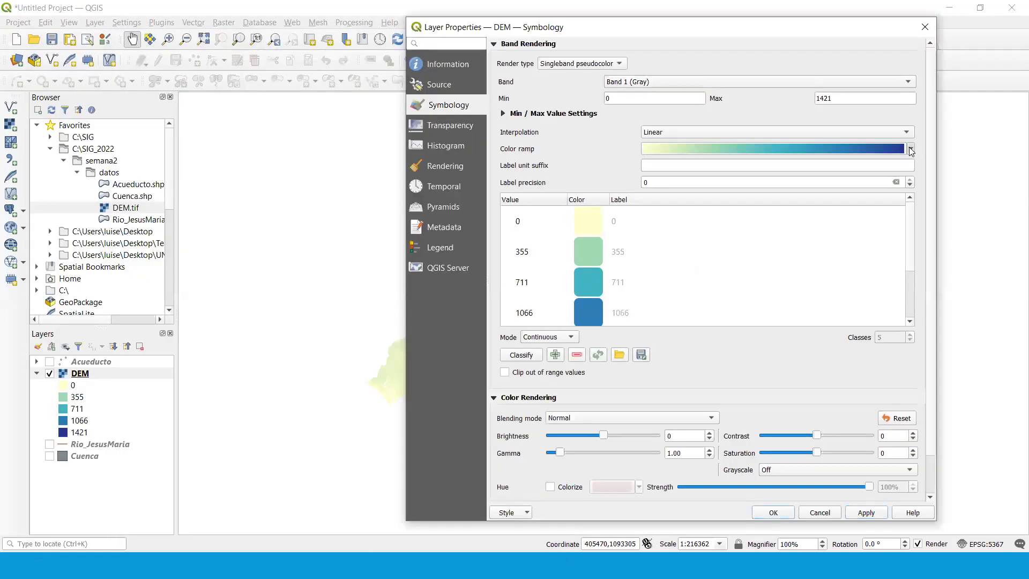
Choose the BrBG color ramp for the DEM and review its list of value classes.
{"action": "left_click", "coordinate": [910, 149]}
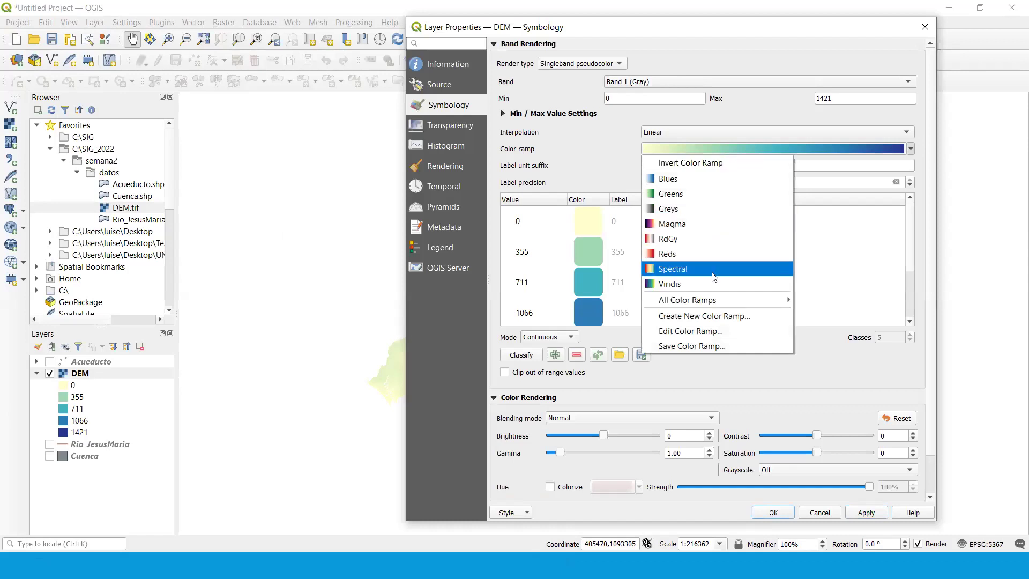
{"action": "mouse_move", "coordinate": [734, 299]}
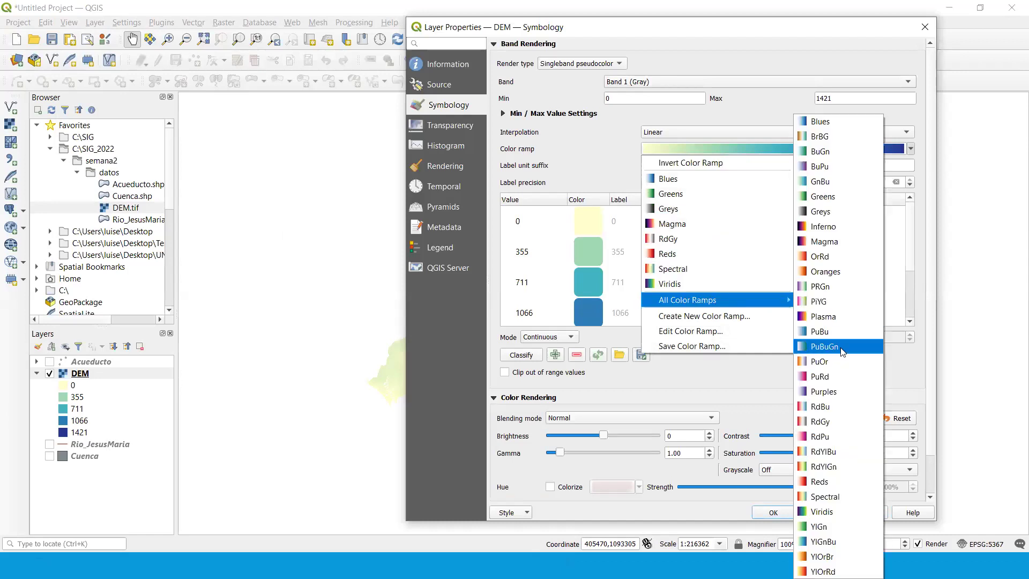
{"action": "left_click", "coordinate": [840, 136]}
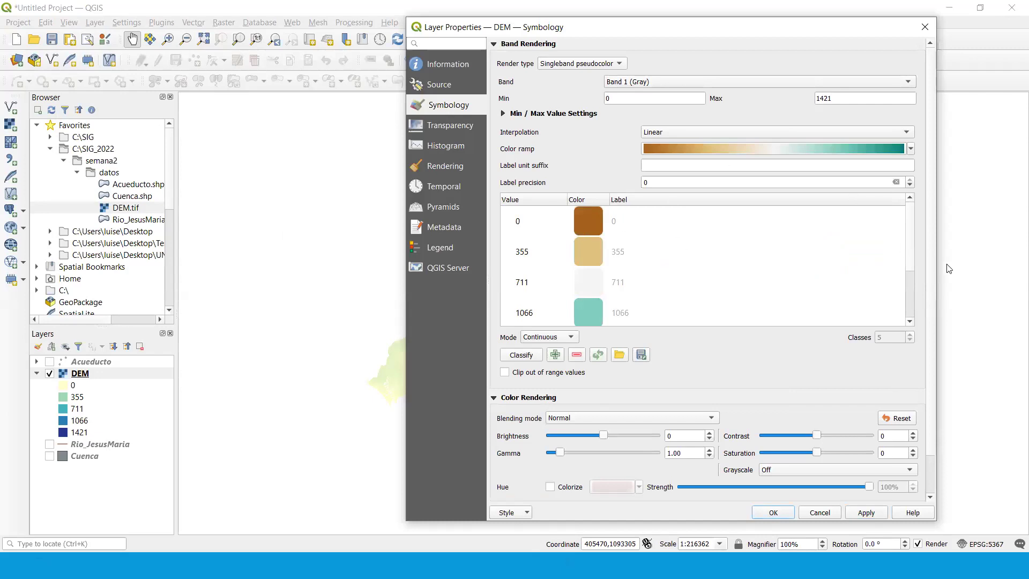
{"action": "scroll", "coordinate": [913, 248], "scroll_direction": "down", "scroll_amount": 1}
{"action": "scroll", "coordinate": [886, 210], "scroll_direction": "up", "scroll_amount": 1}
{"action": "scroll", "coordinate": [624, 274], "scroll_direction": "down", "scroll_amount": 2}
{"action": "scroll", "coordinate": [723, 245], "scroll_direction": "up", "scroll_amount": 1}
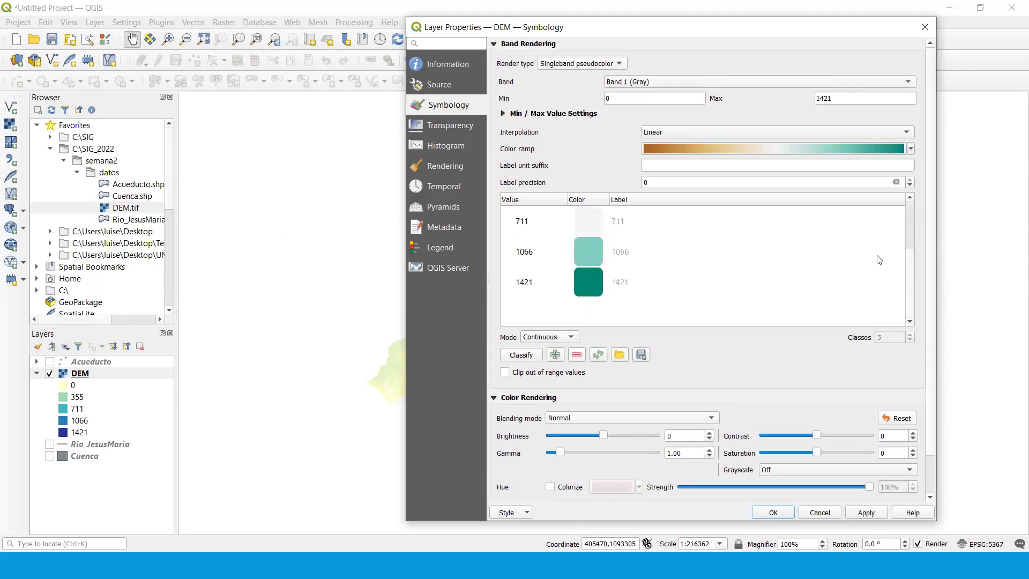
Review the DEM's full list of value classes and the available interpolation and classification mode options.
{"action": "scroll", "coordinate": [906, 272], "scroll_direction": "up", "scroll_amount": 1}
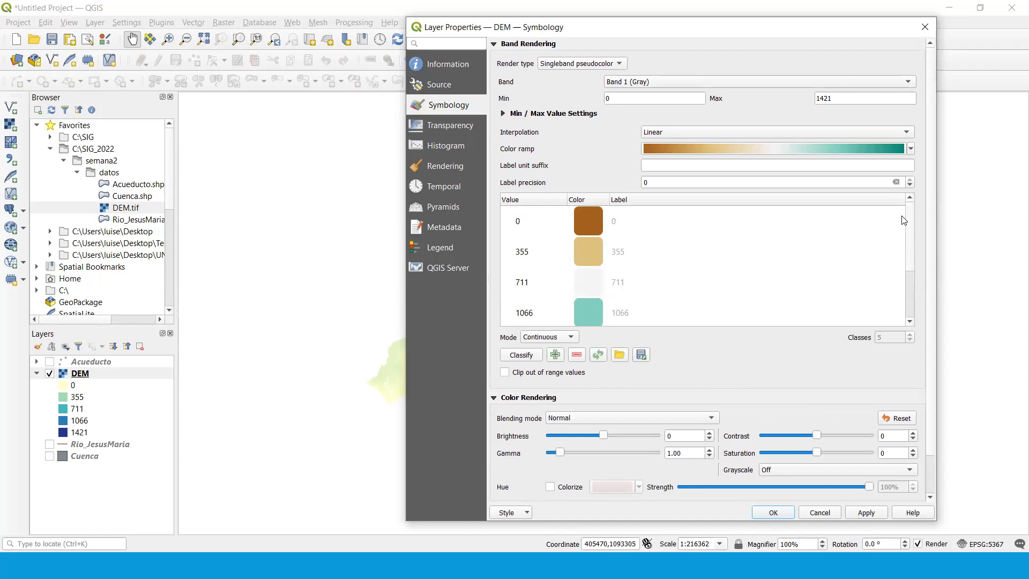
{"action": "scroll", "coordinate": [904, 219], "scroll_direction": "down", "scroll_amount": 2}
{"action": "scroll", "coordinate": [906, 257], "scroll_direction": "up", "scroll_amount": 2}
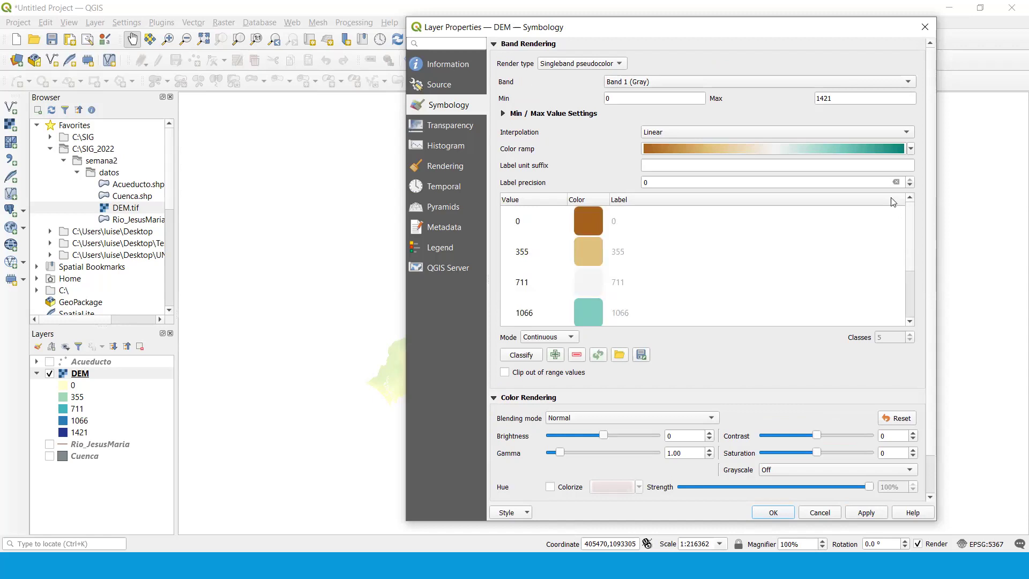
{"action": "left_click", "coordinate": [907, 132]}
{"action": "left_click", "coordinate": [909, 134]}
{"action": "left_click", "coordinate": [571, 336]}
{"action": "left_click", "coordinate": [569, 338]}
Invert the DEM's BrBG color ramp and apply it to the map.
{"action": "left_click", "coordinate": [900, 150]}
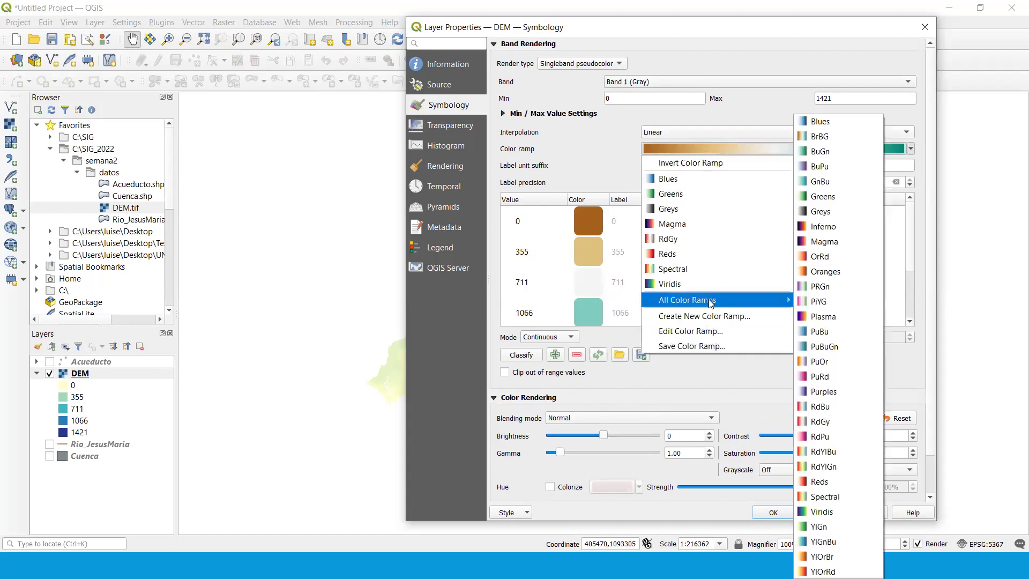
{"action": "left_click", "coordinate": [691, 162]}
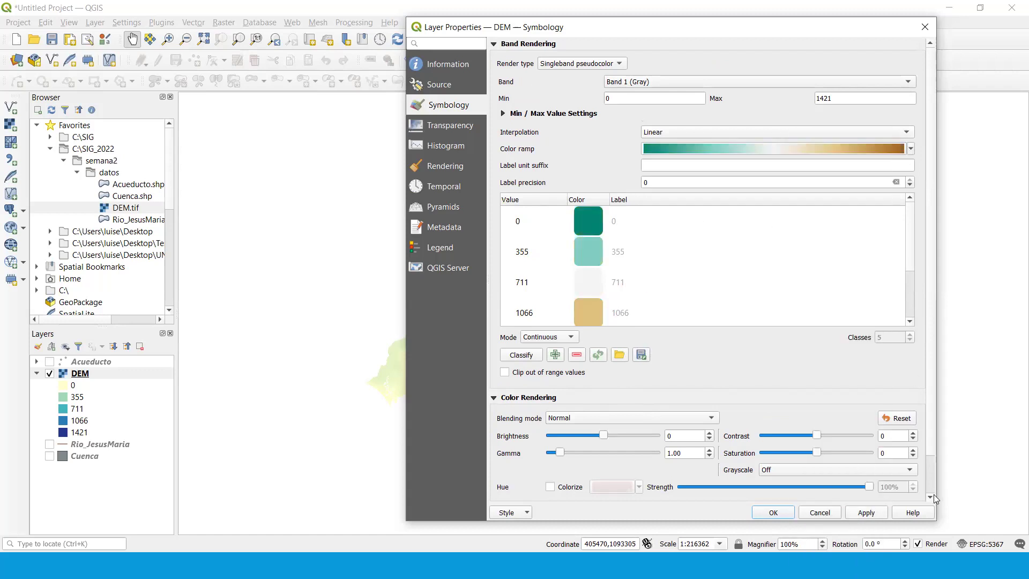
{"action": "left_click", "coordinate": [773, 512]}
Examine the inverted color gradient across the basin, down to individual pixels in the northeastern highlands.
{"action": "scroll", "coordinate": [639, 246], "scroll_direction": "up", "scroll_amount": 1}
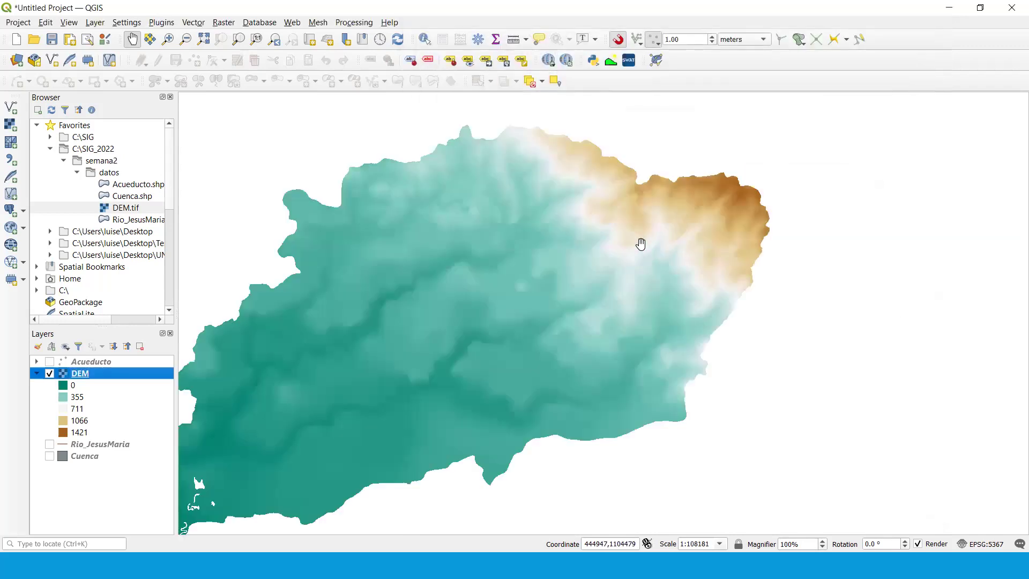
{"action": "scroll", "coordinate": [514, 268], "scroll_direction": "down", "scroll_amount": 1}
{"action": "scroll", "coordinate": [438, 289], "scroll_direction": "up", "scroll_amount": 1}
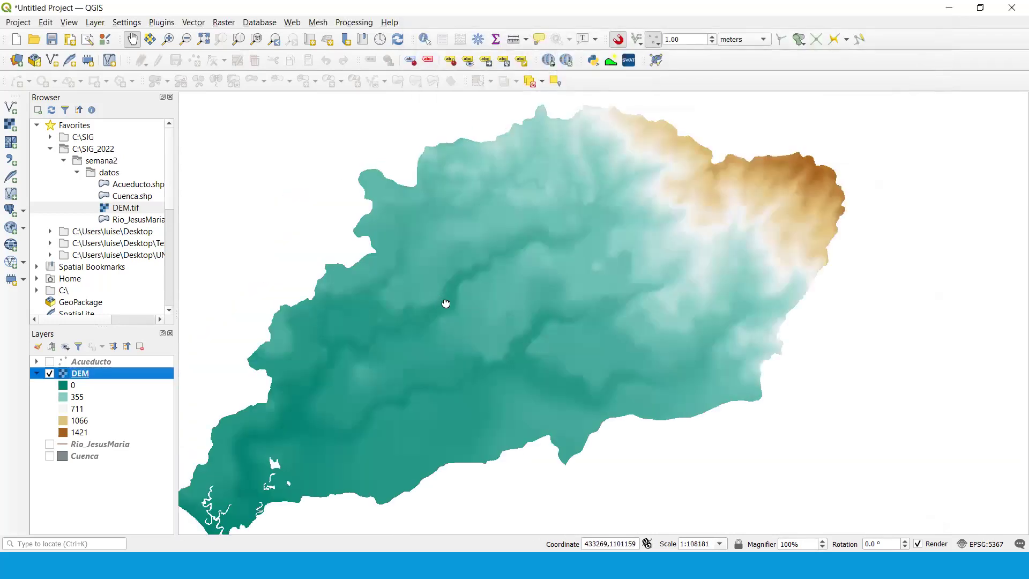
{"action": "left_click_drag", "start_coordinate": [448, 301], "coordinate": [484, 310]}
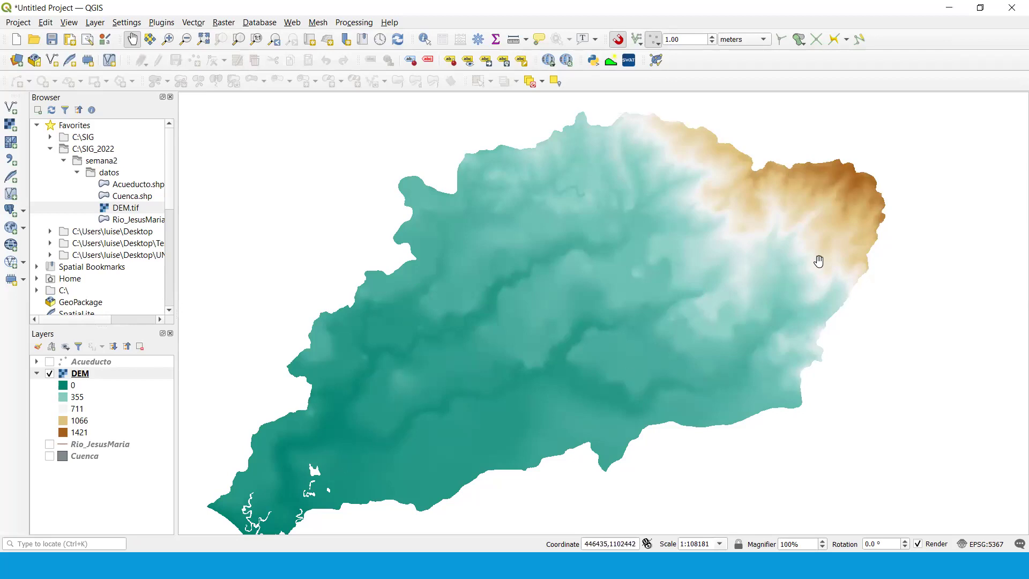
{"action": "scroll", "coordinate": [848, 257], "scroll_direction": "up", "scroll_amount": 2}
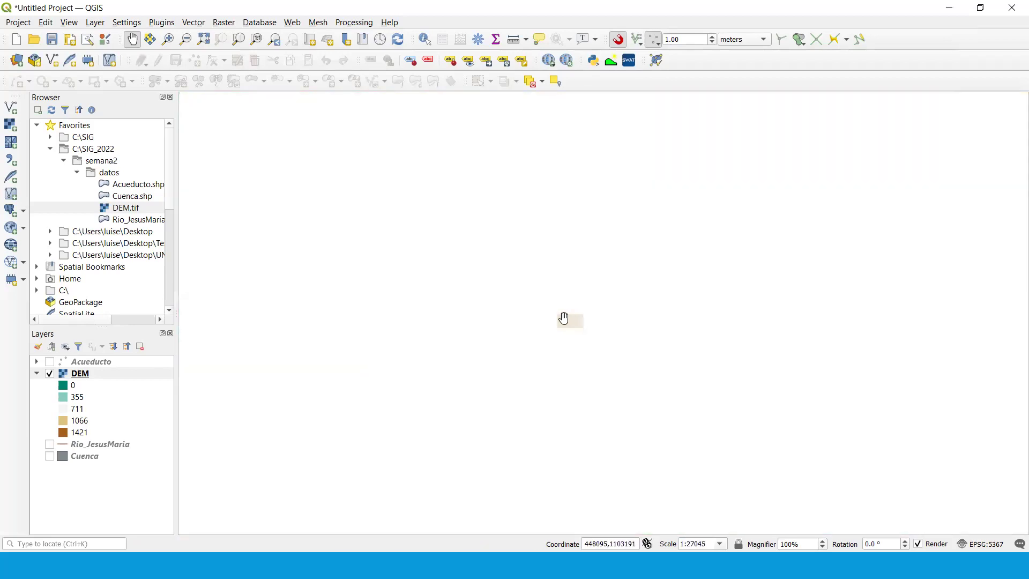
{"action": "left_click_drag", "start_coordinate": [404, 209], "coordinate": [434, 301]}
{"action": "scroll", "coordinate": [545, 257], "scroll_direction": "up", "scroll_amount": 3}
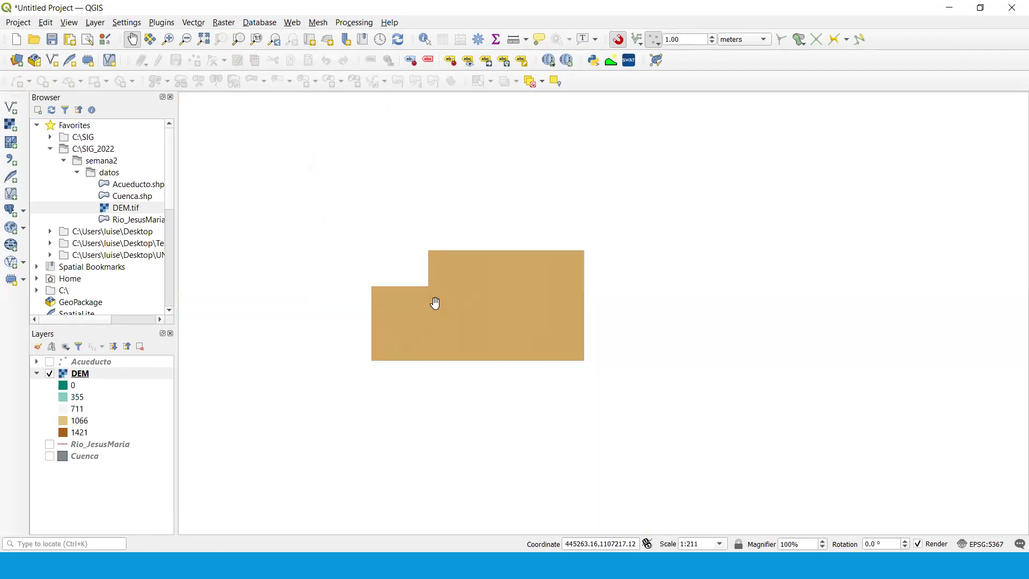
{"action": "left_click_drag", "start_coordinate": [390, 359], "coordinate": [557, 328]}
Set the DEM's interpolation to Discrete, apply it, and check the class boundaries across the basin.
{"action": "right_click", "coordinate": [133, 373]}
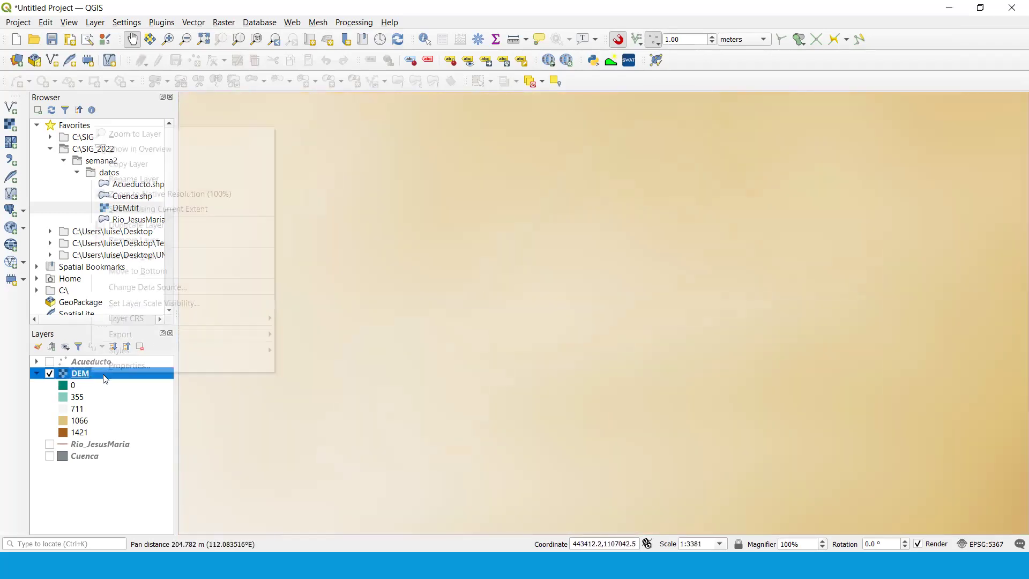
{"action": "left_click", "coordinate": [132, 367]}
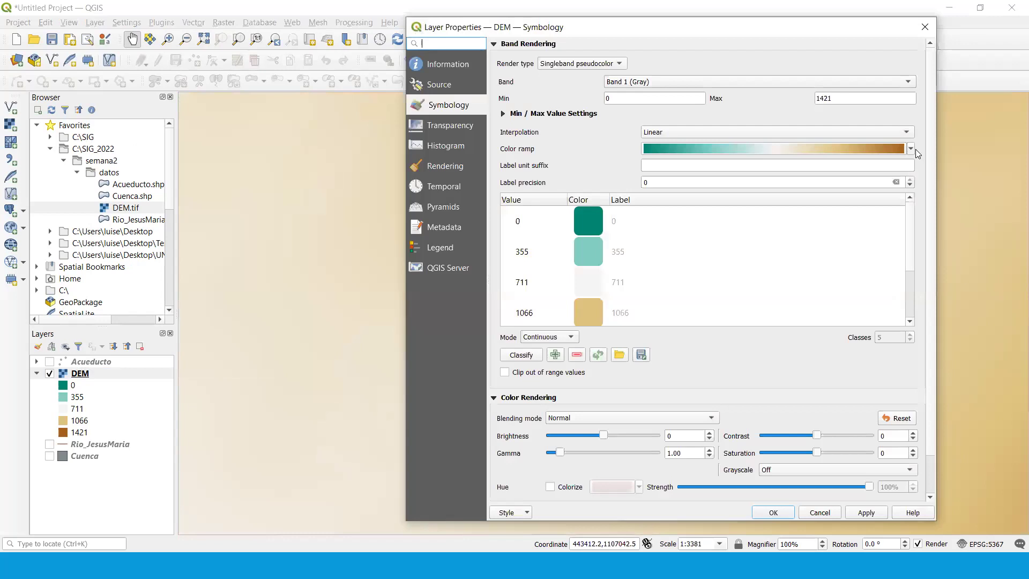
{"action": "left_click", "coordinate": [901, 132]}
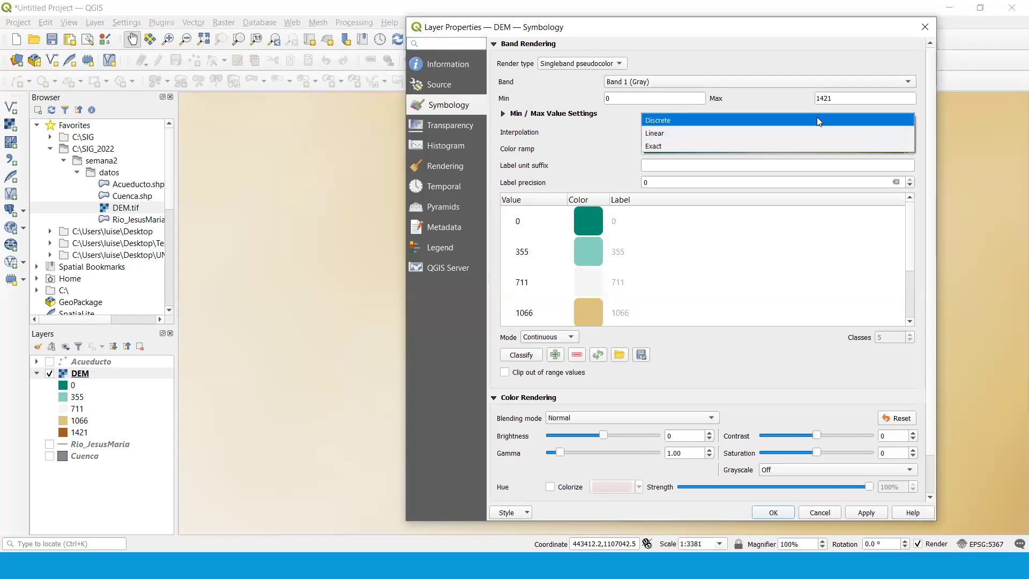
{"action": "left_click", "coordinate": [816, 116]}
{"action": "left_click", "coordinate": [866, 512]}
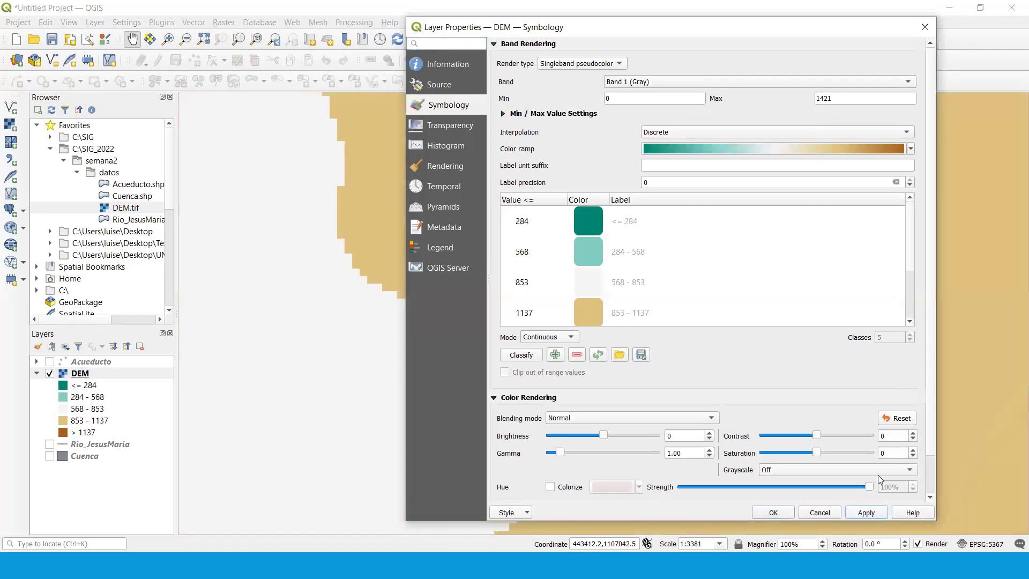
{"action": "left_click", "coordinate": [773, 512]}
{"action": "scroll", "coordinate": [756, 287], "scroll_direction": "down", "scroll_amount": 4}
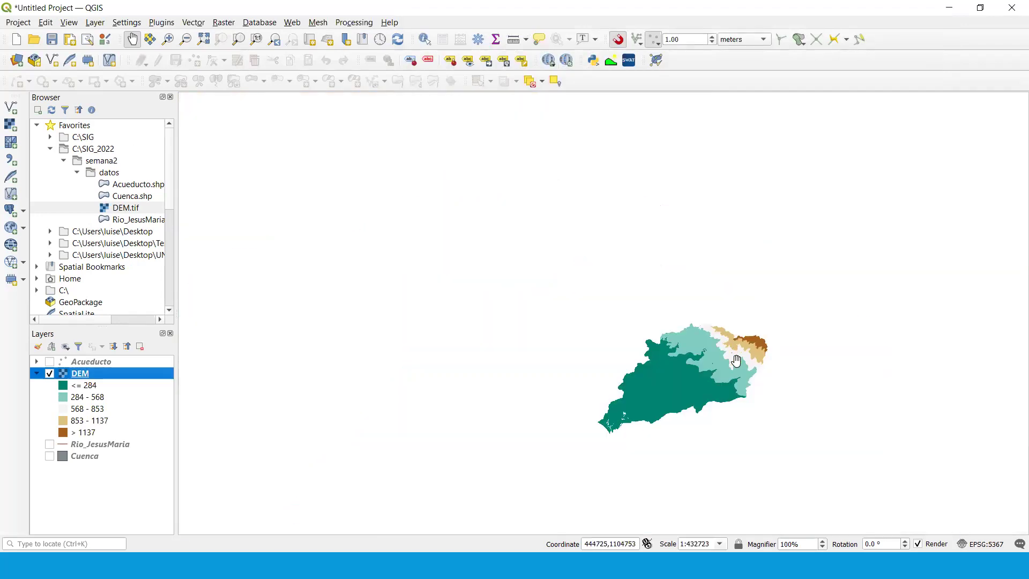
{"action": "left_click_drag", "start_coordinate": [753, 322], "coordinate": [681, 322]}
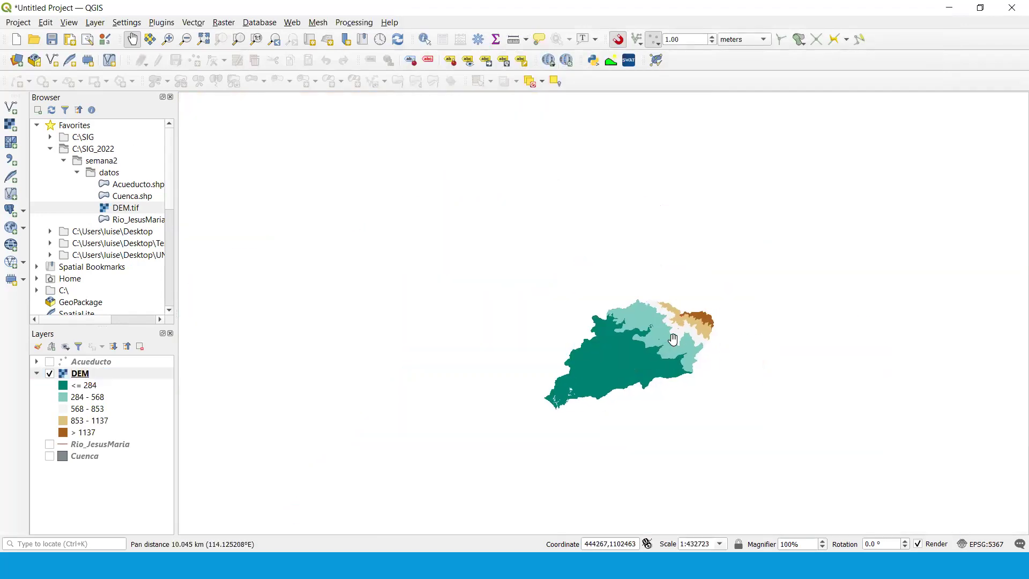
{"action": "scroll", "coordinate": [595, 344], "scroll_direction": "up", "scroll_amount": 3}
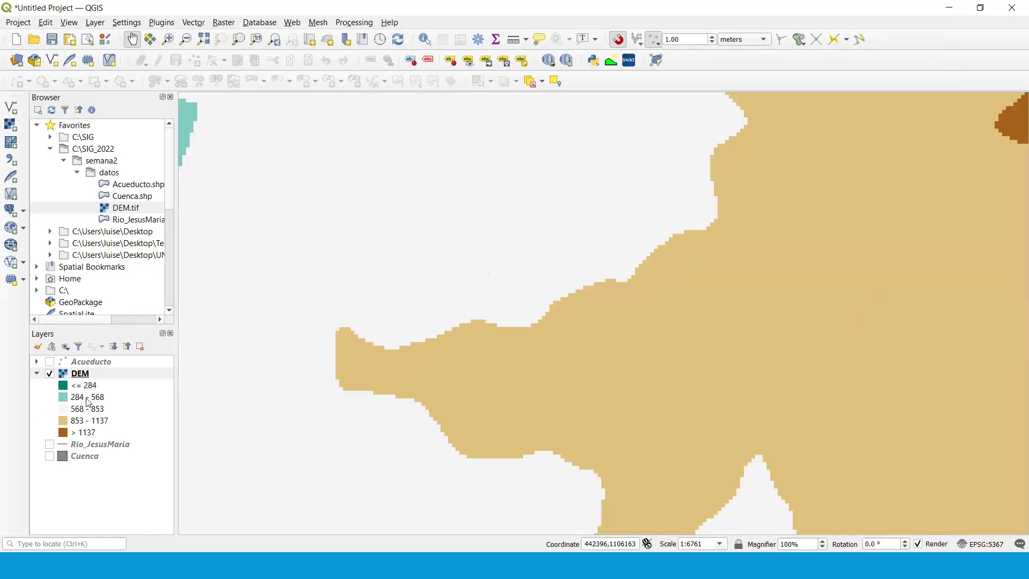
Set the DEM's interpolation to Linear and choose the RdGy color ramp.
{"action": "right_click", "coordinate": [106, 374]}
{"action": "left_click", "coordinate": [602, 225]}
{"action": "left_click", "coordinate": [900, 134]}
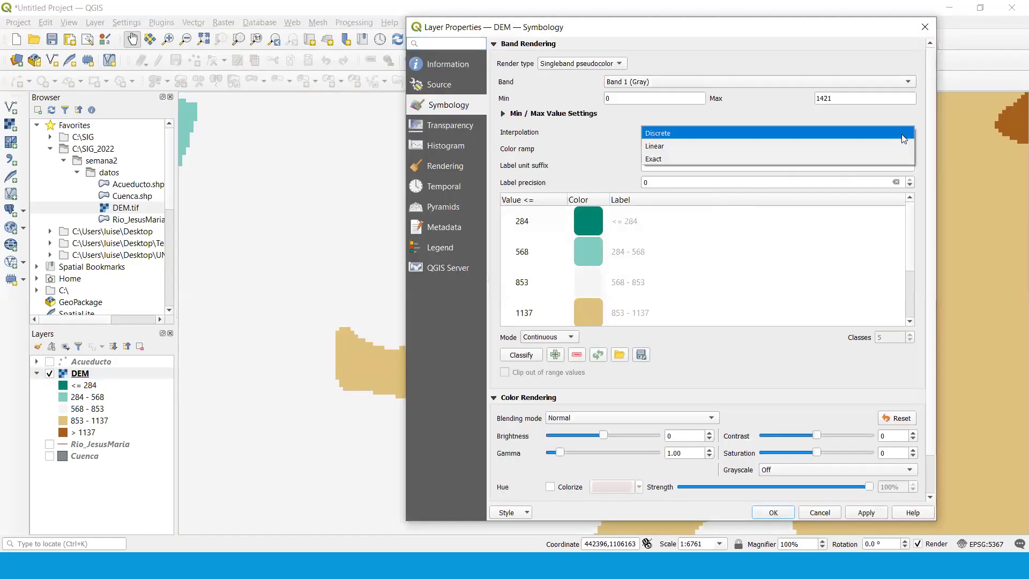
{"action": "left_click", "coordinate": [817, 145]}
{"action": "left_click", "coordinate": [913, 151]}
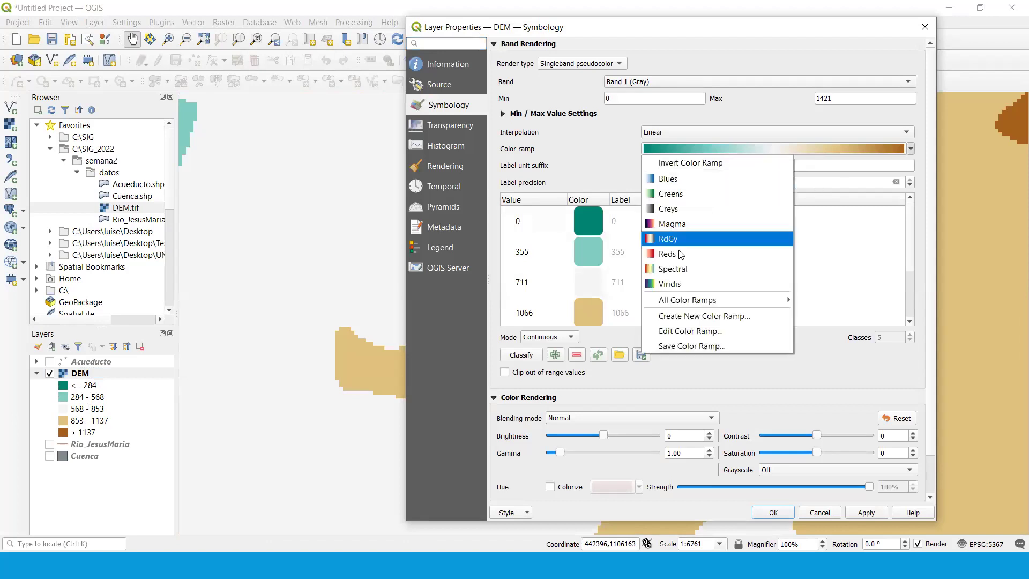
{"action": "left_click", "coordinate": [684, 247]}
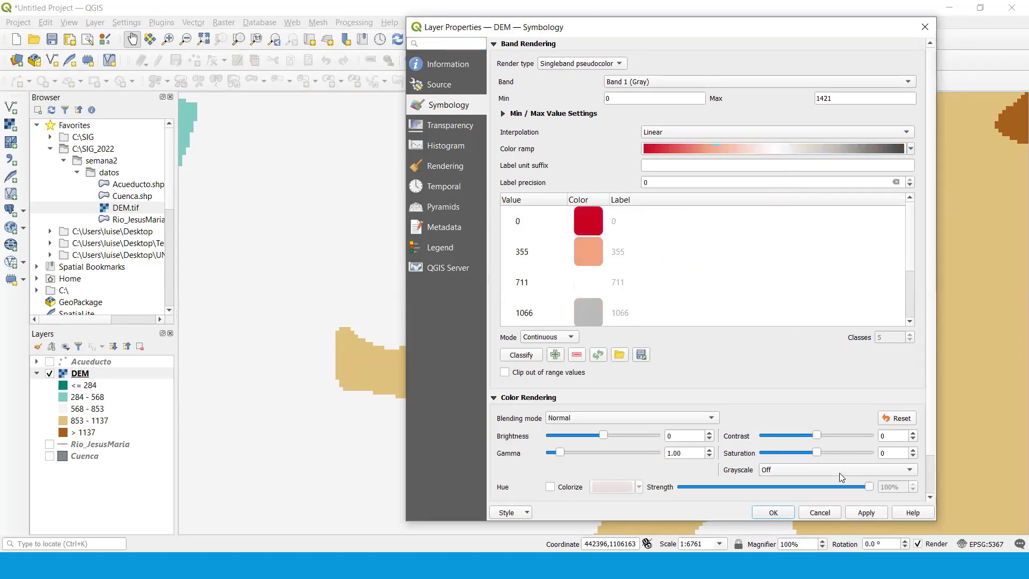
Set the DEM's classification mode to Equal Interval and apply the symbology to the map.
{"action": "left_click", "coordinate": [572, 338]}
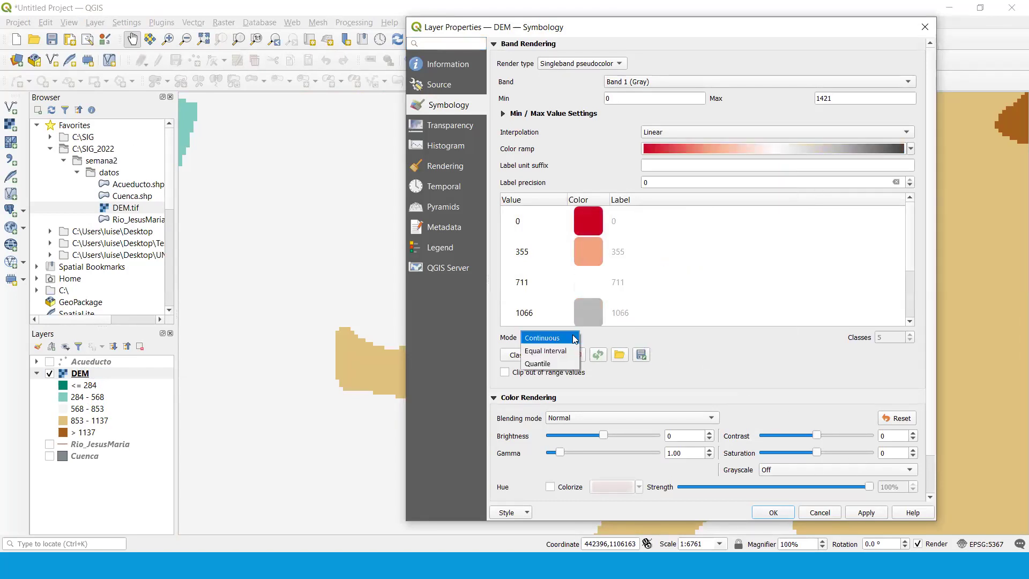
{"action": "left_click", "coordinate": [566, 349]}
{"action": "left_click", "coordinate": [865, 512]}
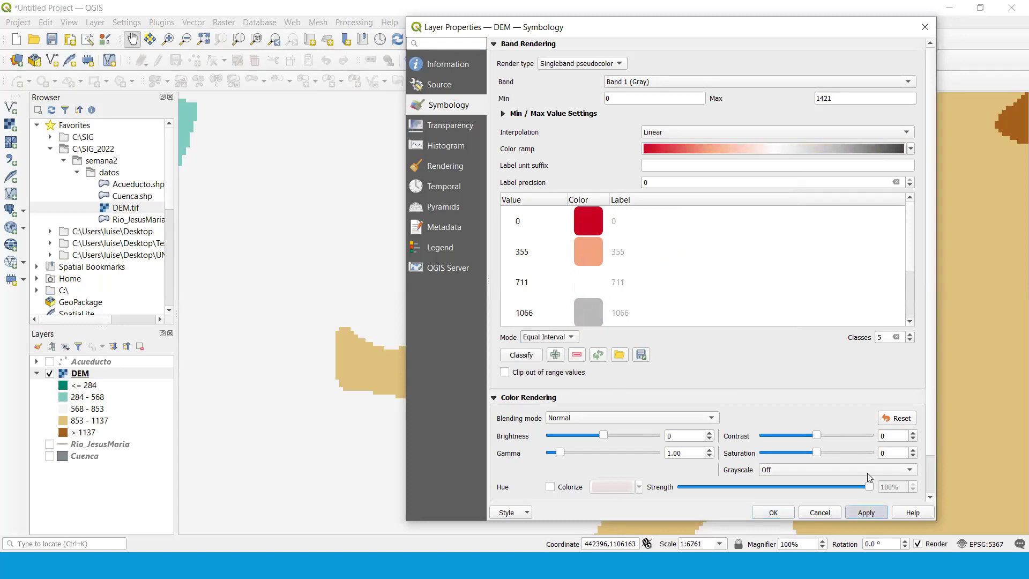
{"action": "key", "text": "Return"}
Examine the RdGy gradient up close along the basin's northern part and in its red valleys.
{"action": "scroll", "coordinate": [750, 321], "scroll_direction": "up", "scroll_amount": 2}
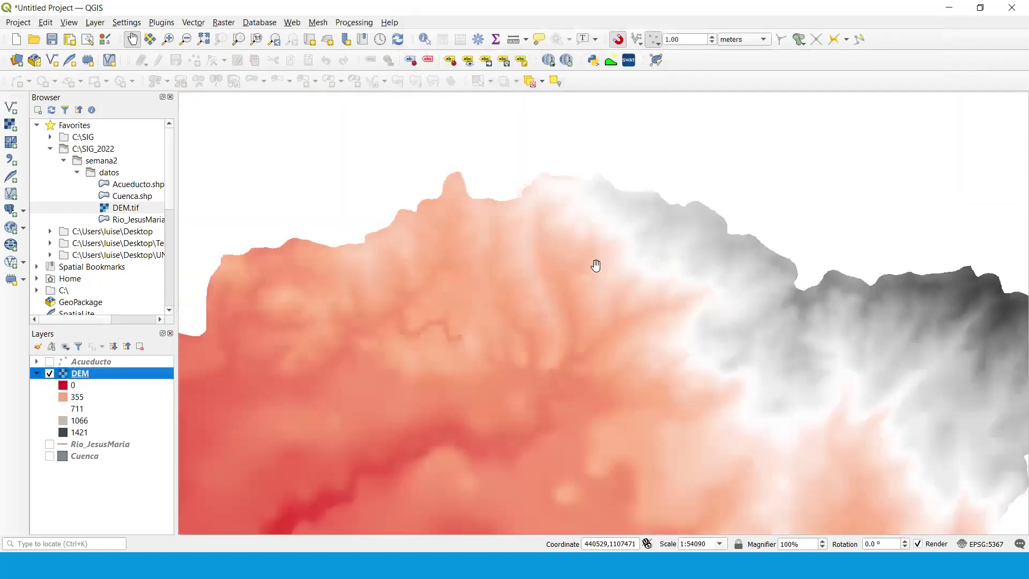
{"action": "scroll", "coordinate": [595, 264], "scroll_direction": "up", "scroll_amount": 3}
{"action": "scroll", "coordinate": [573, 261], "scroll_direction": "up", "scroll_amount": 5}
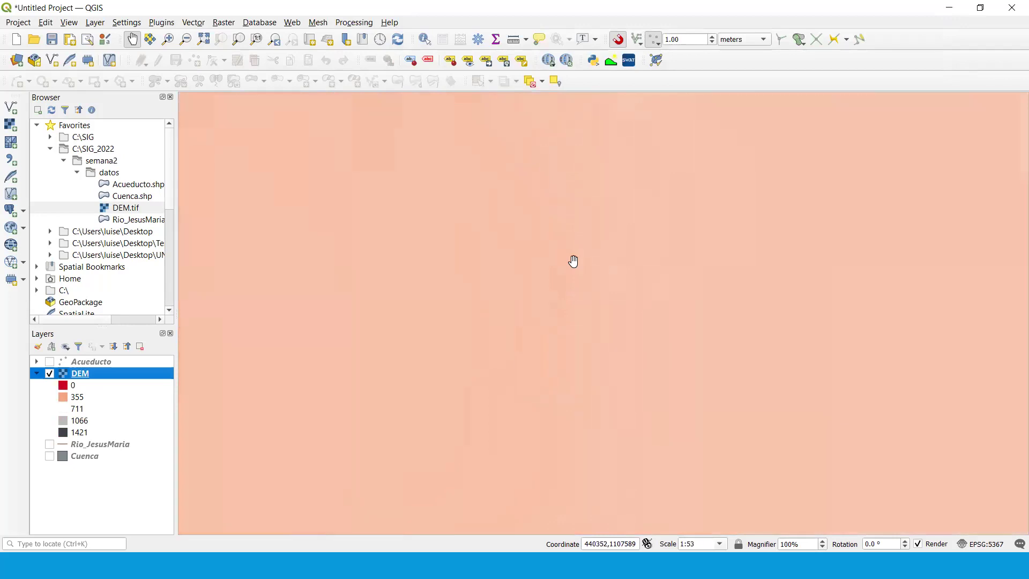
{"action": "scroll", "coordinate": [574, 261], "scroll_direction": "down", "scroll_amount": 15}
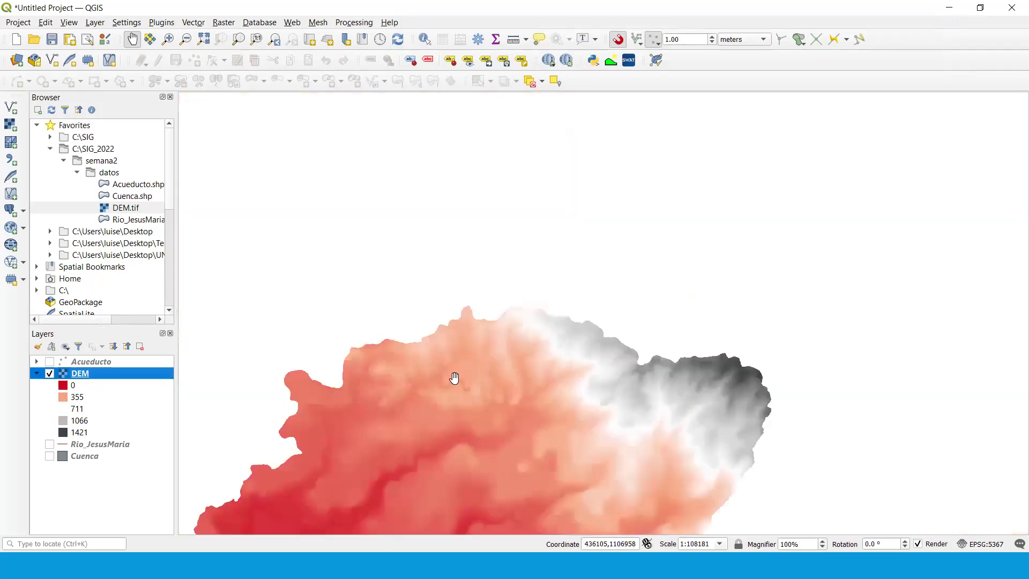
{"action": "left_click_drag", "start_coordinate": [452, 379], "coordinate": [505, 352]}
{"action": "scroll", "coordinate": [519, 388], "scroll_direction": "up", "scroll_amount": 2}
{"action": "left_click_drag", "start_coordinate": [519, 388], "coordinate": [505, 287]}
{"action": "scroll", "coordinate": [507, 294], "scroll_direction": "up", "scroll_amount": 5}
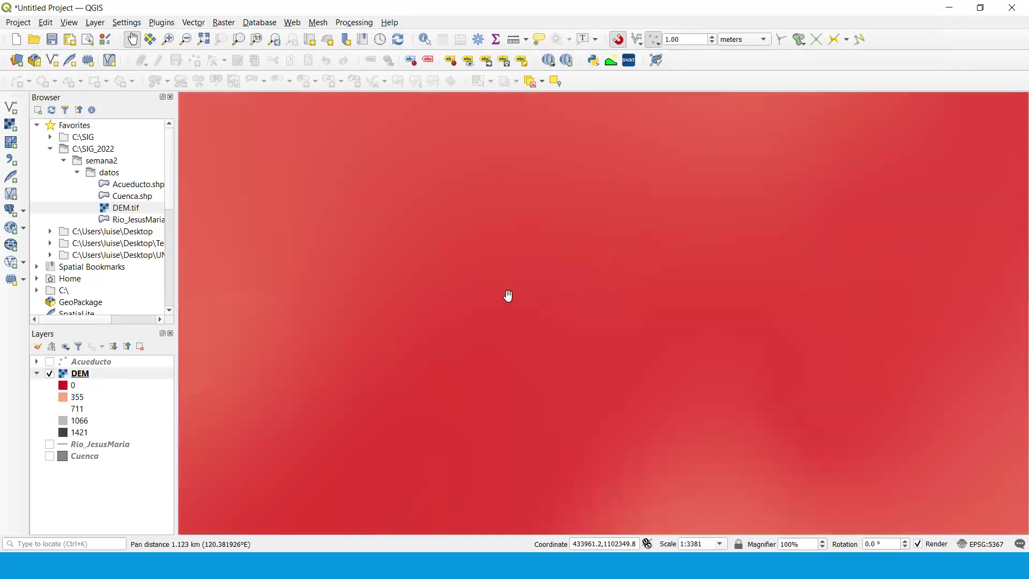
{"action": "scroll", "coordinate": [515, 294], "scroll_direction": "down", "scroll_amount": 7}
{"action": "left_click_drag", "start_coordinate": [844, 263], "coordinate": [686, 274]}
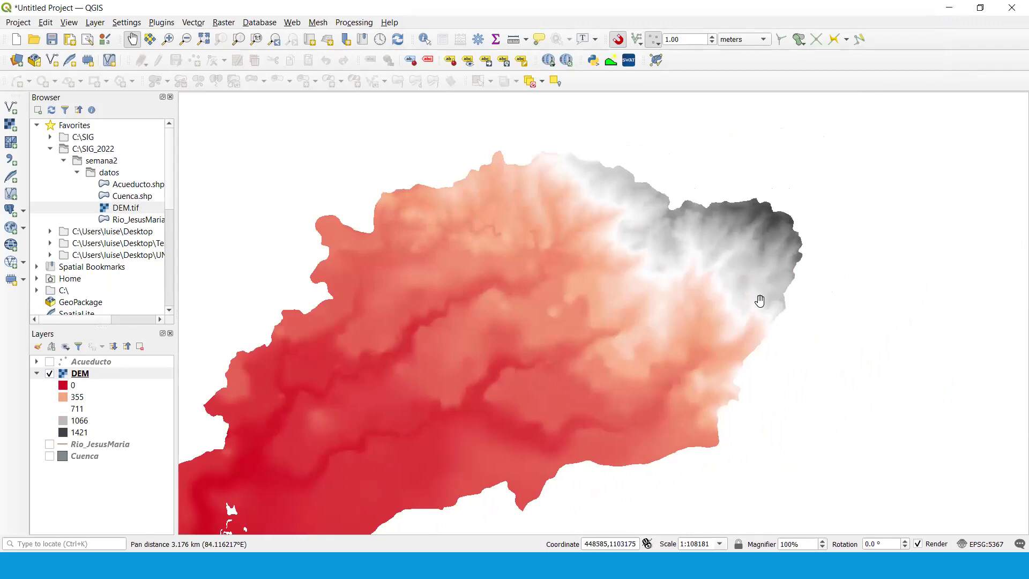
Compare the dark gray northeastern heights with the red southwestern lowlands of the DEM.
{"action": "scroll", "coordinate": [721, 269], "scroll_direction": "down", "scroll_amount": 1}
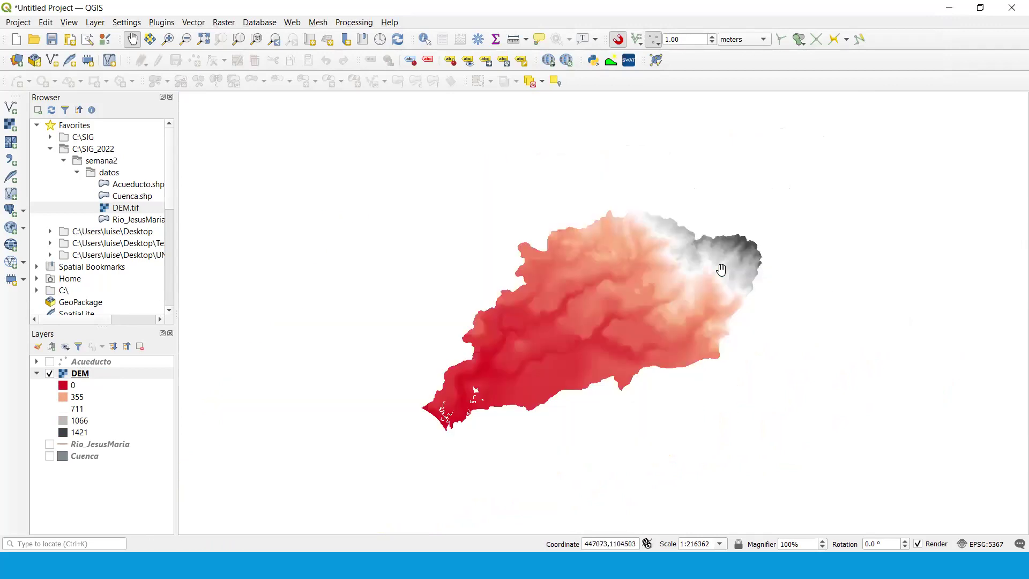
{"action": "scroll", "coordinate": [724, 270], "scroll_direction": "up", "scroll_amount": 2}
{"action": "scroll", "coordinate": [724, 271], "scroll_direction": "down", "scroll_amount": 2}
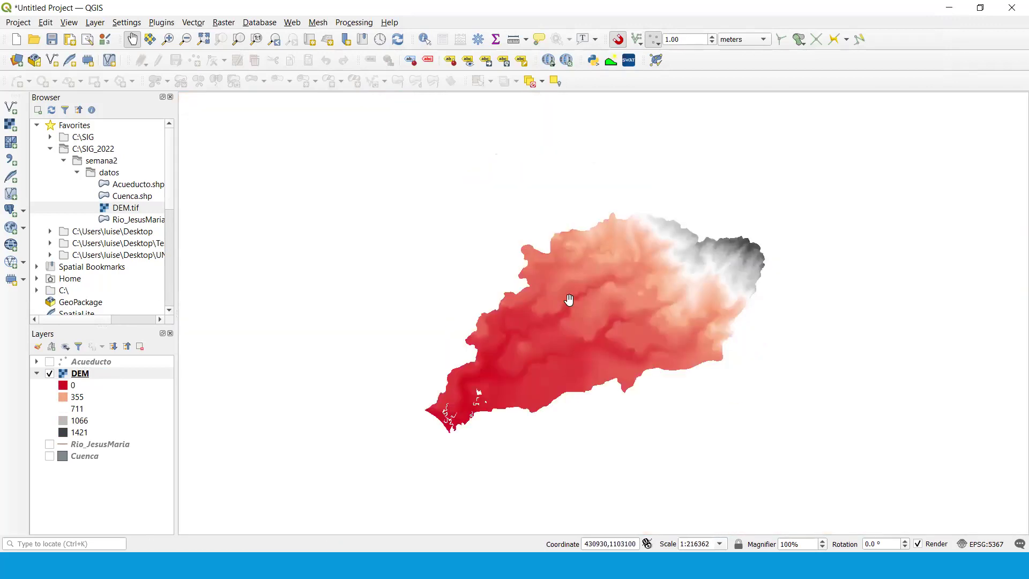
{"action": "scroll", "coordinate": [608, 316], "scroll_direction": "up", "scroll_amount": 2}
{"action": "left_click_drag", "start_coordinate": [831, 207], "coordinate": [750, 247]}
{"action": "scroll", "coordinate": [814, 219], "scroll_direction": "up", "scroll_amount": 2}
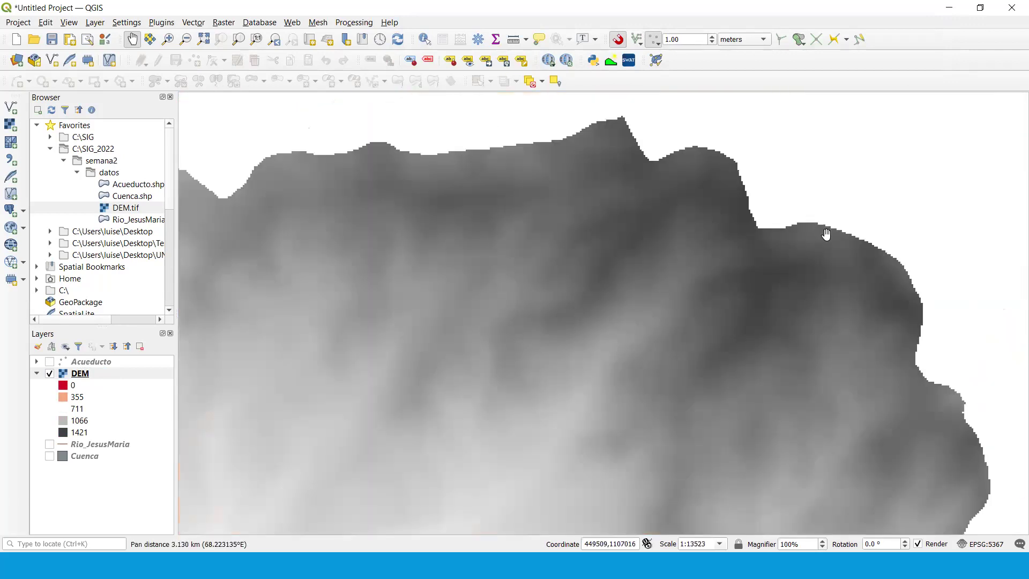
{"action": "scroll", "coordinate": [819, 241], "scroll_direction": "up", "scroll_amount": 1}
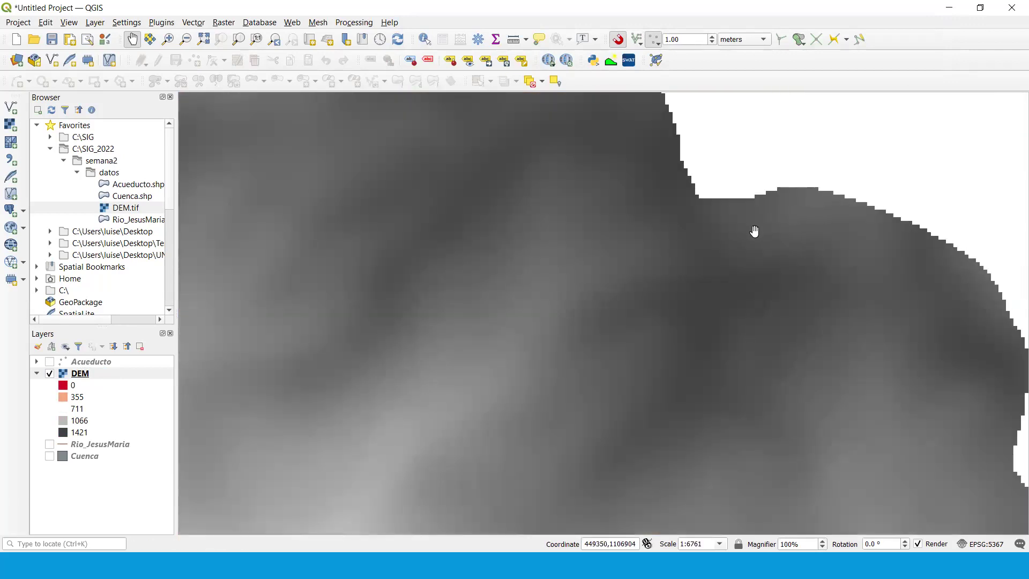
{"action": "scroll", "coordinate": [487, 297], "scroll_direction": "down", "scroll_amount": 2}
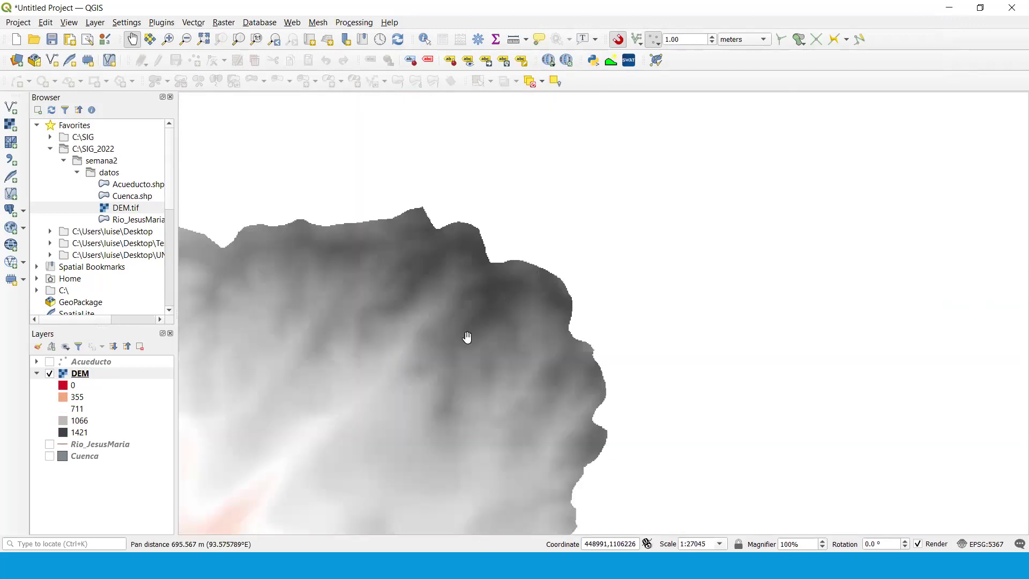
{"action": "left_click_drag", "start_coordinate": [468, 338], "coordinate": [629, 250]}
{"action": "scroll", "coordinate": [616, 262], "scroll_direction": "down", "scroll_amount": 3}
{"action": "scroll", "coordinate": [603, 282], "scroll_direction": "up", "scroll_amount": 1}
{"action": "left_click_drag", "start_coordinate": [756, 208], "coordinate": [827, 206]}
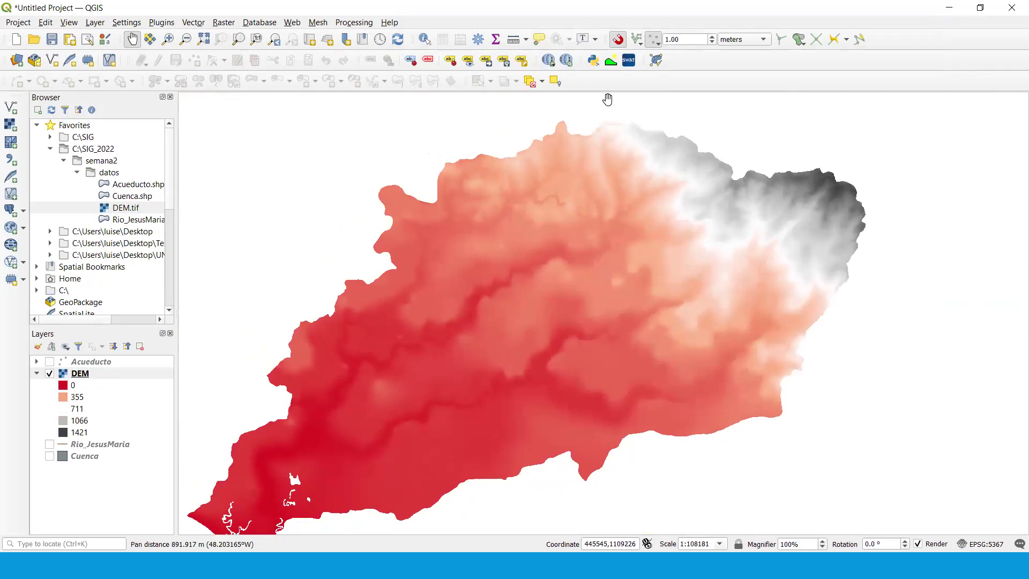
{"action": "left_click_drag", "start_coordinate": [255, 446], "coordinate": [279, 408]}
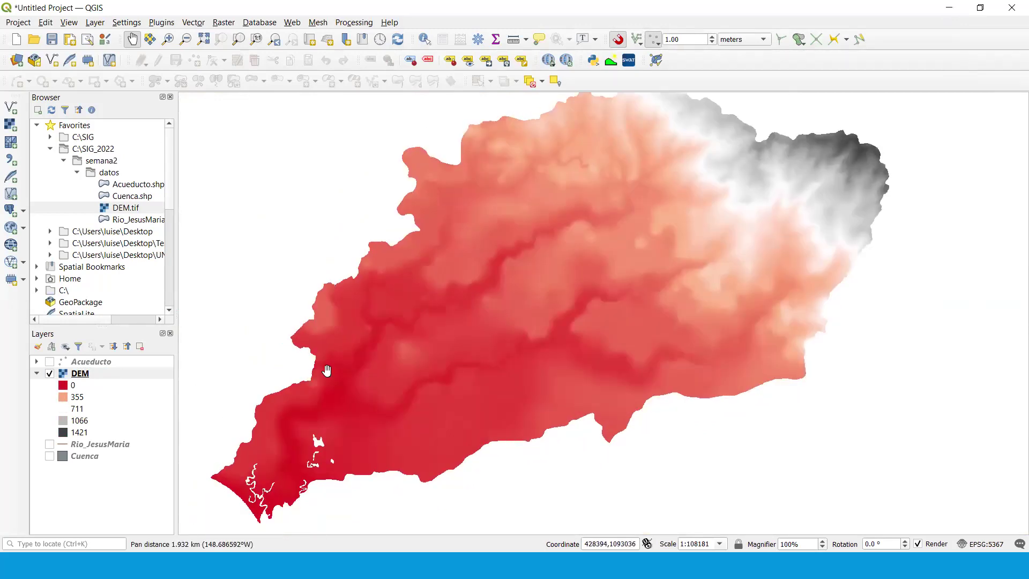
{"action": "left_click_drag", "start_coordinate": [601, 284], "coordinate": [571, 310]}
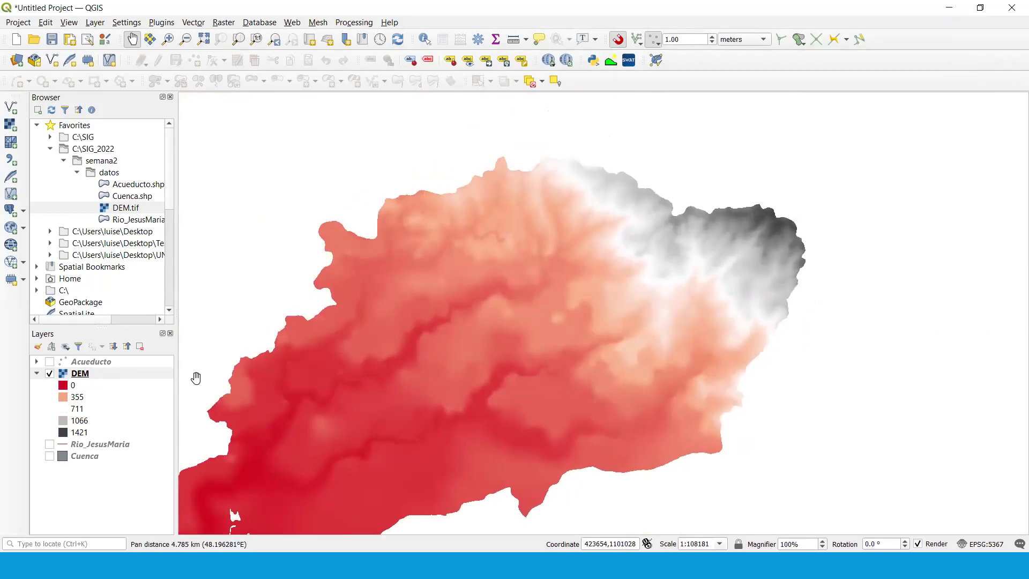
{"action": "left_click_drag", "start_coordinate": [197, 375], "coordinate": [200, 359]}
Review the DEM layer's band 1 statistics, dimensions and pixel size in its layer information.
{"action": "right_click", "coordinate": [91, 374]}
{"action": "left_click", "coordinate": [131, 364]}
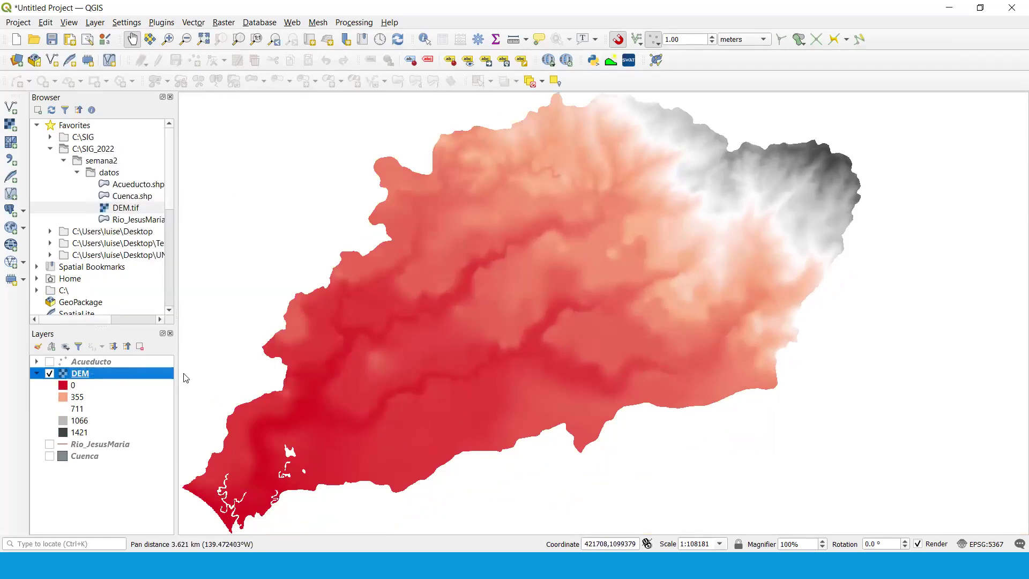
{"action": "left_click", "coordinate": [444, 71]}
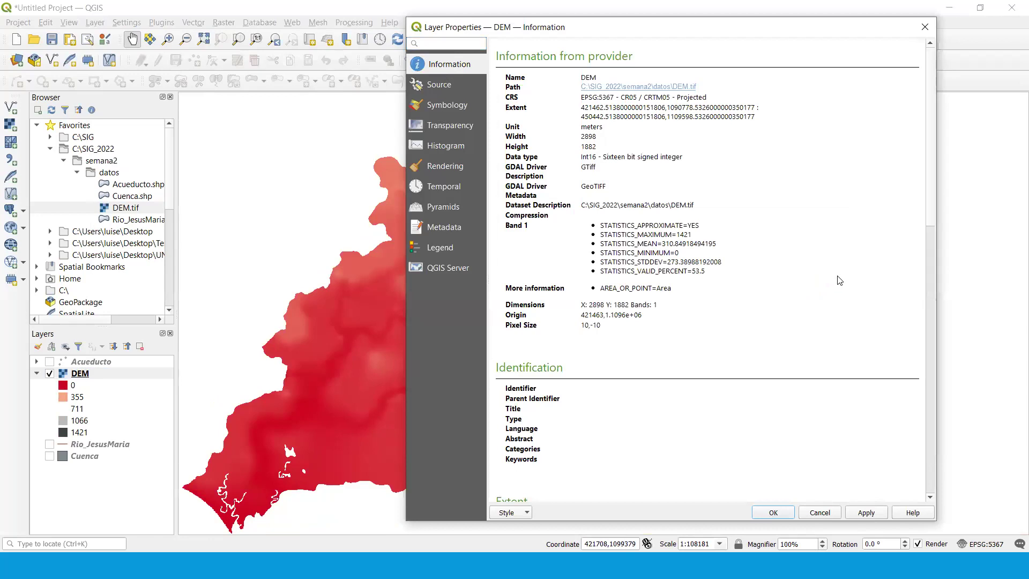
{"action": "left_click_drag", "start_coordinate": [601, 222], "coordinate": [731, 274]}
{"action": "left_click", "coordinate": [731, 279]}
{"action": "left_click_drag", "start_coordinate": [631, 234], "coordinate": [718, 242]}
{"action": "left_click", "coordinate": [727, 248]}
{"action": "triple_click", "coordinate": [582, 328]}
{"action": "left_click", "coordinate": [600, 333]}
{"action": "left_click", "coordinate": [455, 106]}
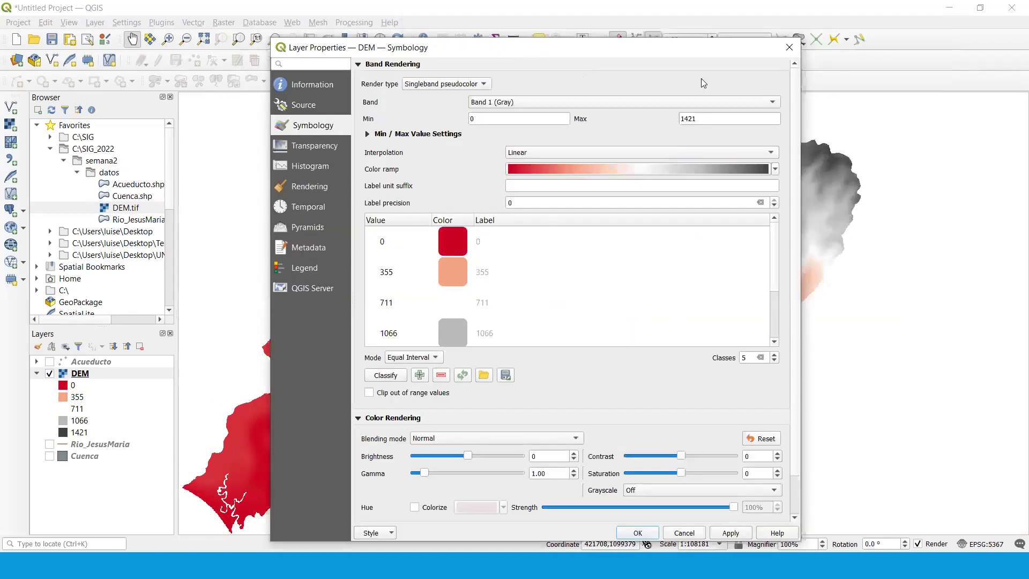
{"action": "left_click", "coordinate": [790, 47]}
Add DEM.tif again beneath the colored DEM layer and render this lower copy as Hillshade.
{"action": "left_click_drag", "start_coordinate": [117, 209], "coordinate": [444, 302]}
{"action": "left_click_drag", "start_coordinate": [97, 377], "coordinate": [93, 481]}
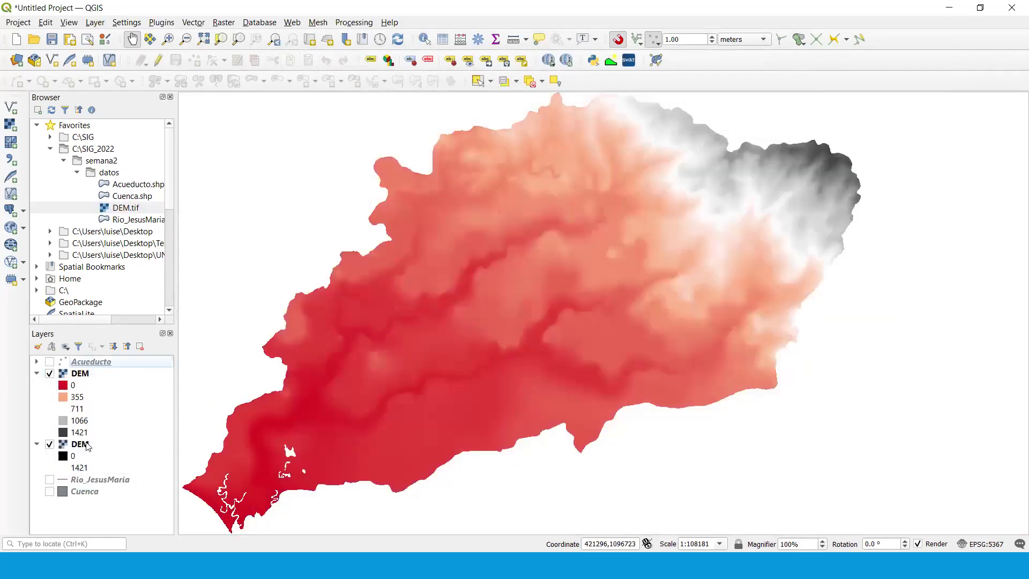
{"action": "right_click", "coordinate": [86, 444]}
{"action": "left_click", "coordinate": [182, 434]}
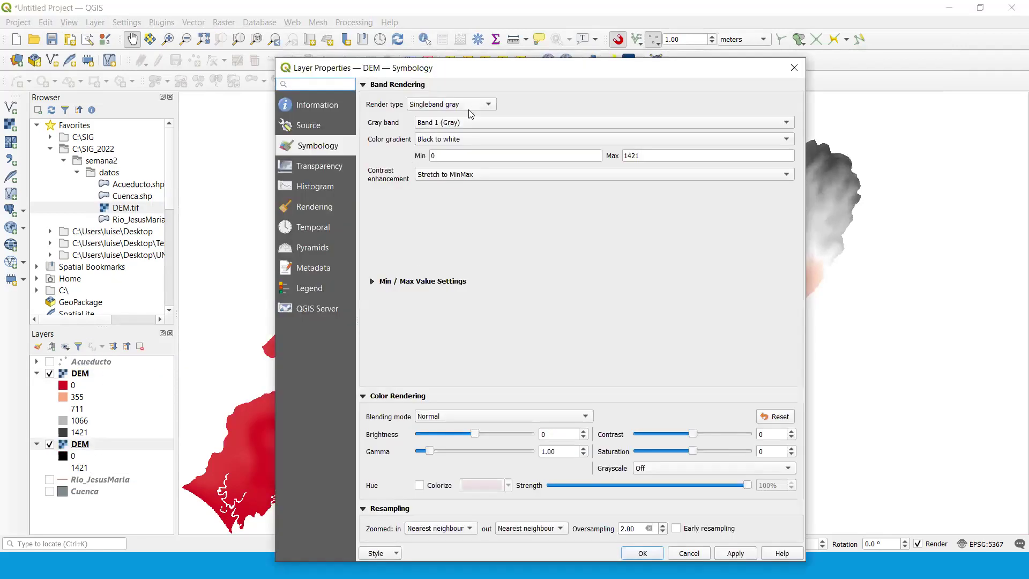
{"action": "left_click", "coordinate": [449, 107]}
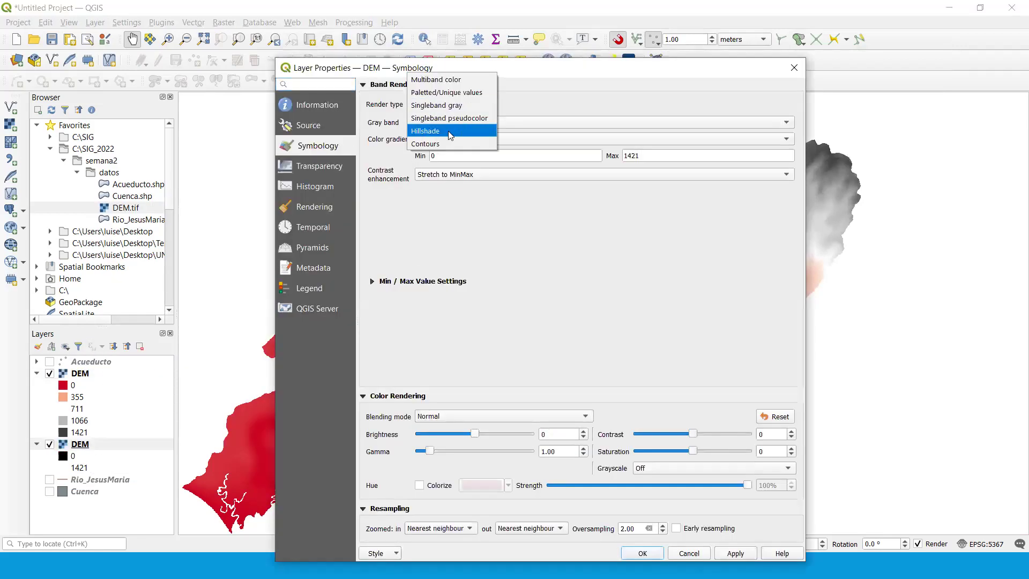
{"action": "left_click", "coordinate": [448, 131]}
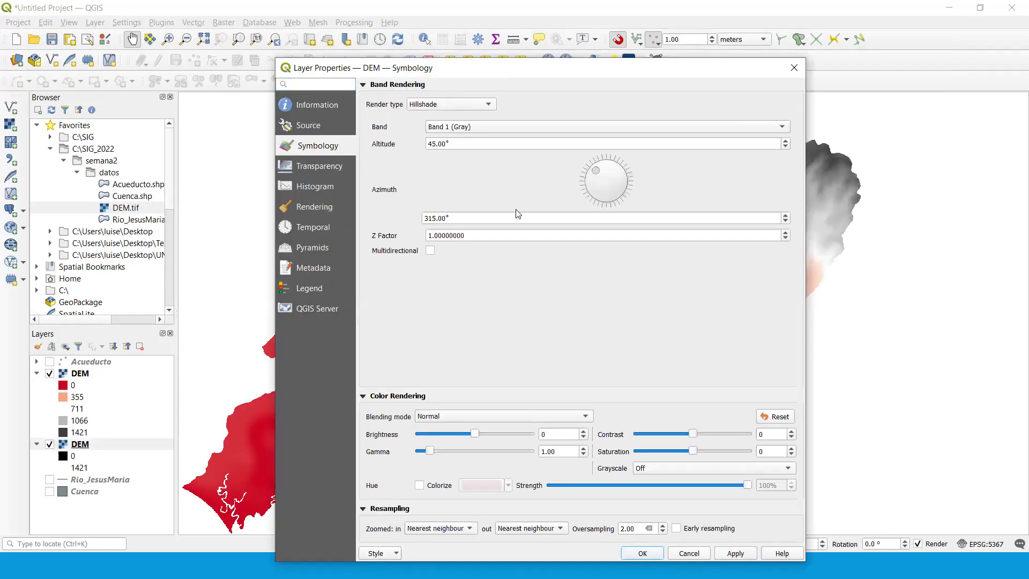
{"action": "left_click", "coordinate": [735, 553]}
{"action": "left_click", "coordinate": [642, 553]}
Set the upper pseudocolor DEM layer's blending mode to Multiply.
{"action": "right_click", "coordinate": [80, 373]}
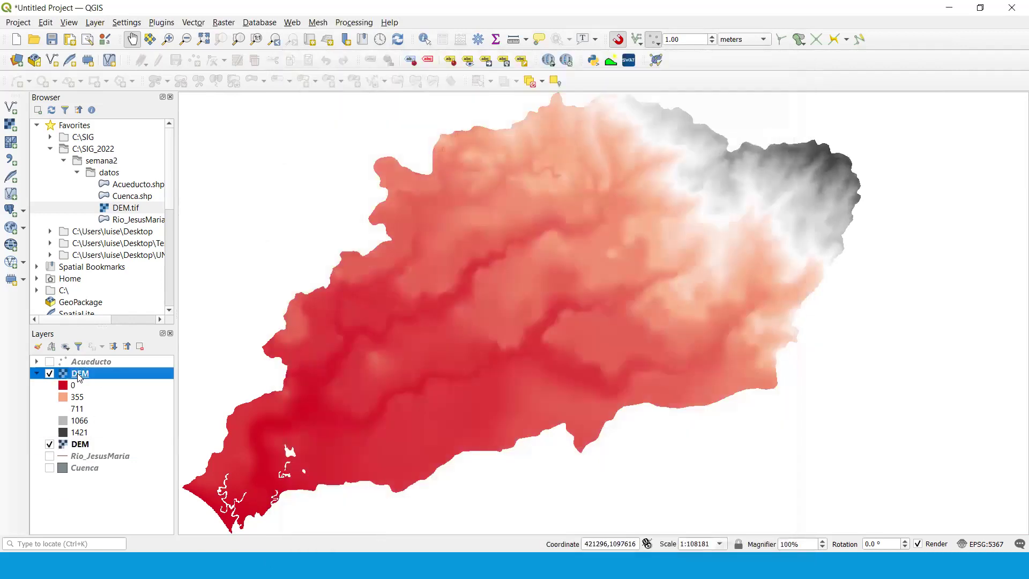
{"action": "left_click", "coordinate": [115, 363]}
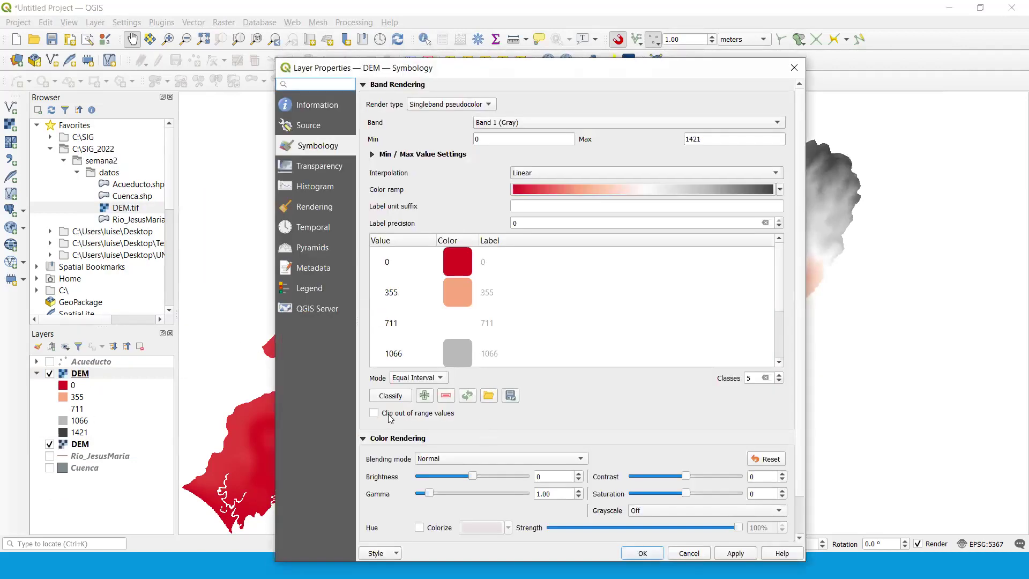
{"action": "left_click", "coordinate": [531, 462]}
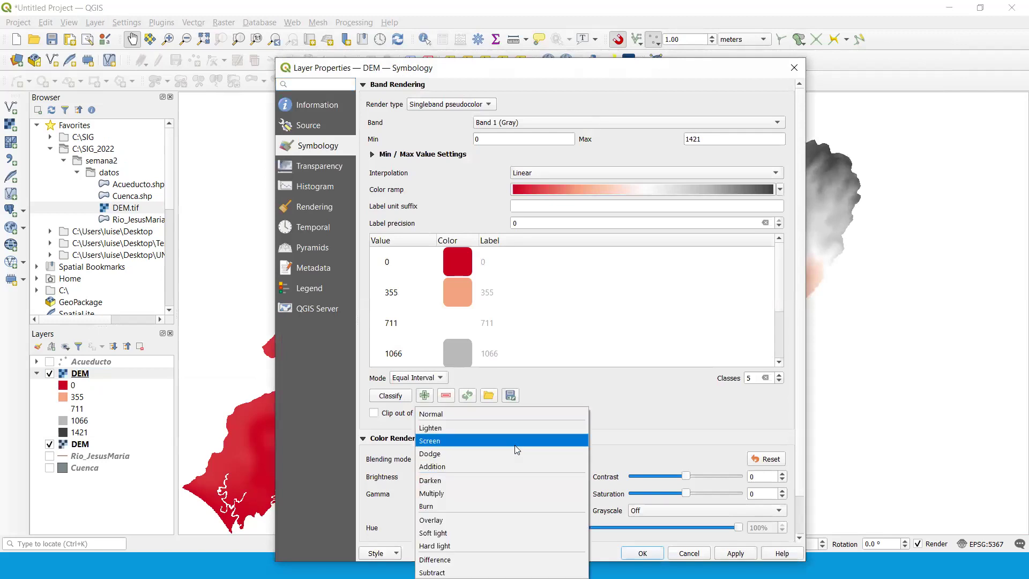
{"action": "left_click", "coordinate": [523, 493]}
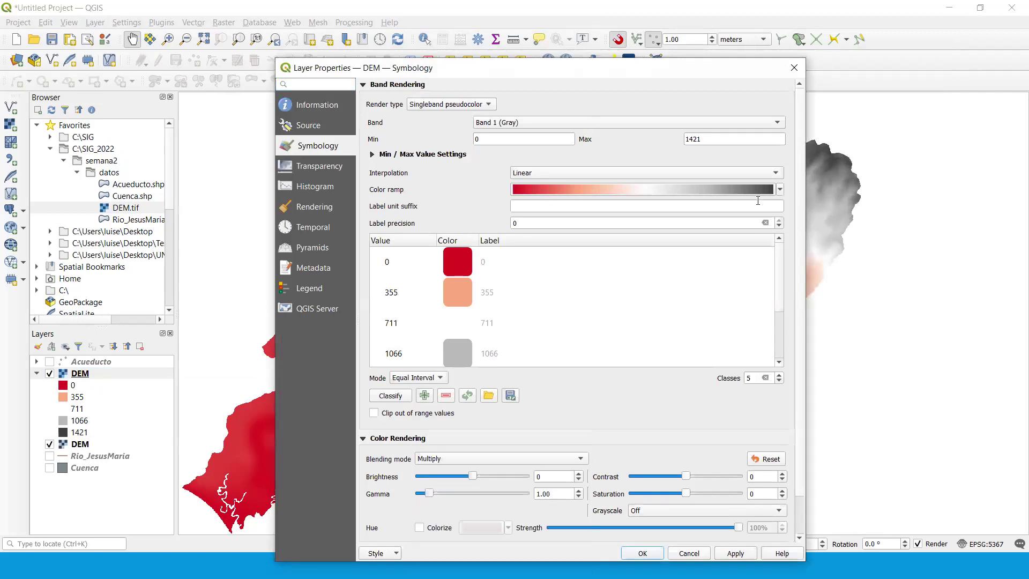
Give the upper DEM the BrBG color ramp and apply its symbology to the map.
{"action": "left_click", "coordinate": [780, 189]}
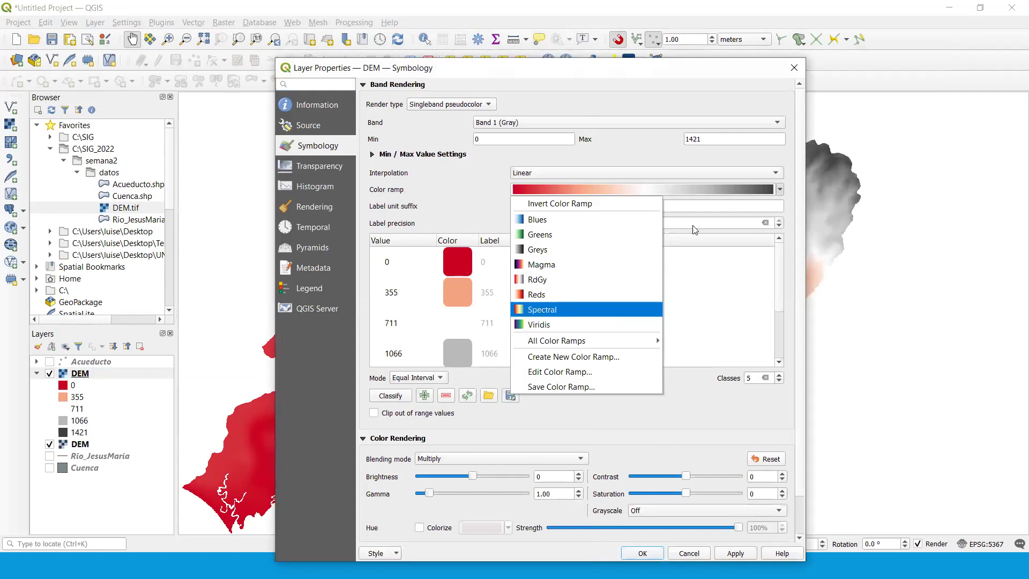
{"action": "left_click", "coordinate": [742, 191]}
{"action": "left_click", "coordinate": [742, 190]}
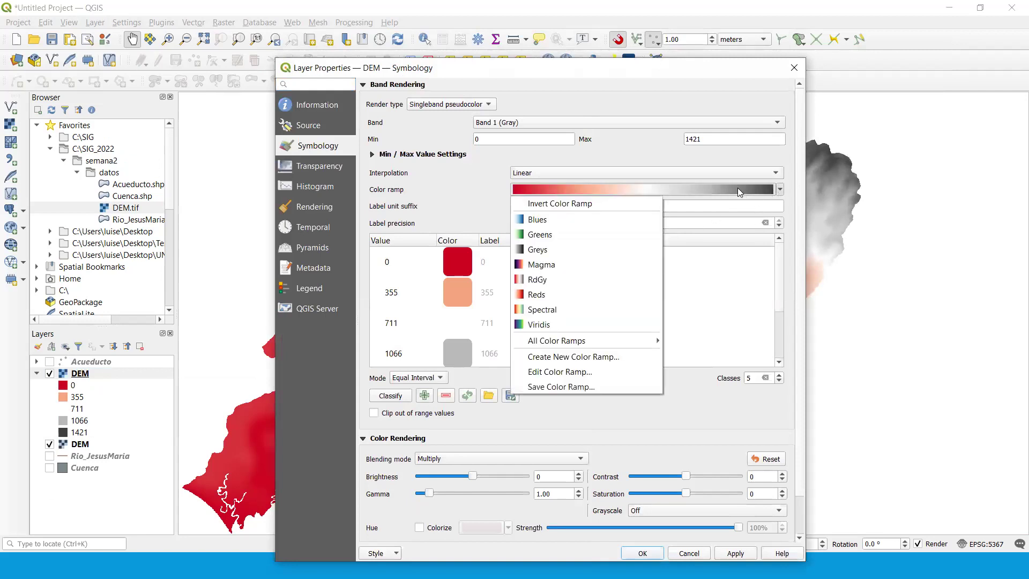
{"action": "mouse_move", "coordinate": [642, 340]}
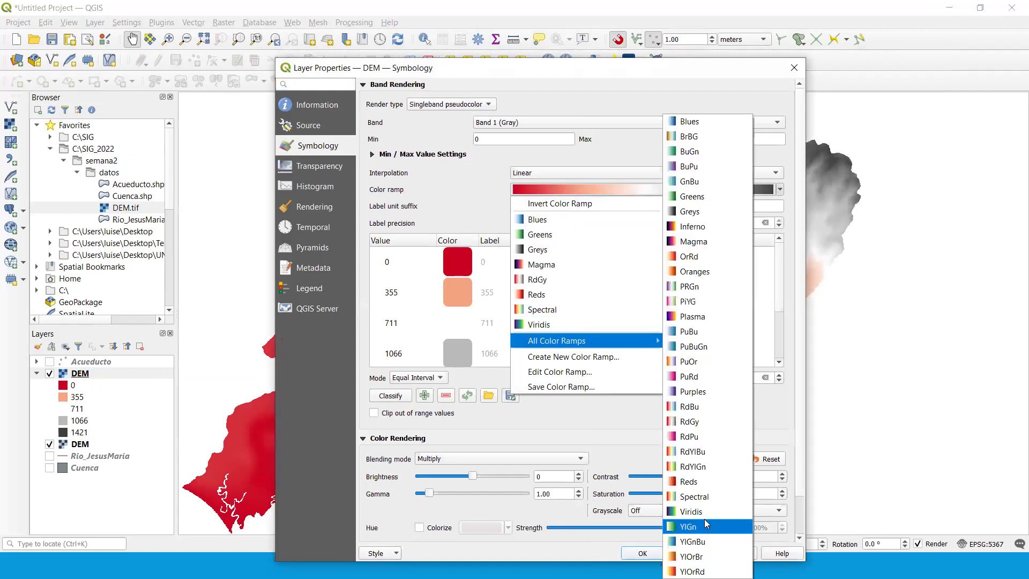
{"action": "left_click", "coordinate": [692, 137]}
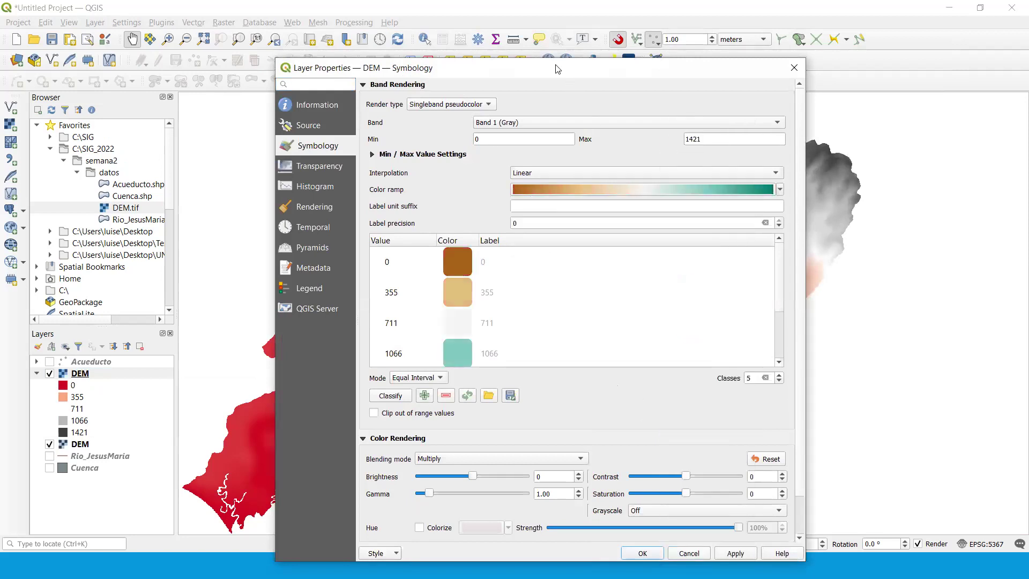
{"action": "left_click_drag", "start_coordinate": [569, 69], "coordinate": [466, 30]}
{"action": "left_click", "coordinate": [632, 514]}
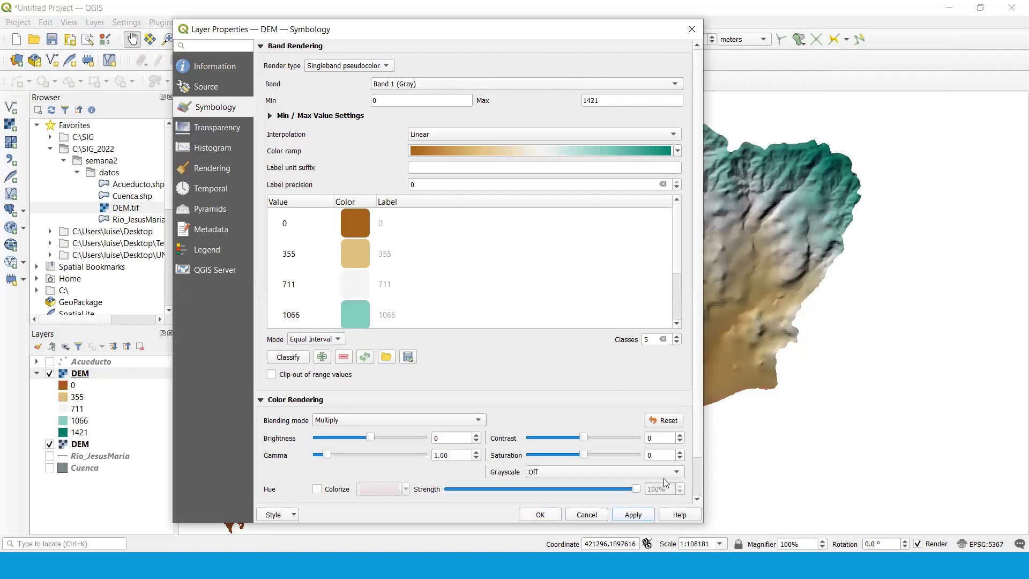
{"action": "left_click", "coordinate": [540, 514]}
Set the hillshade DEM's zoomed-in resampling to Bilinear and apply it.
{"action": "right_click", "coordinate": [88, 442]}
{"action": "left_click", "coordinate": [115, 433]}
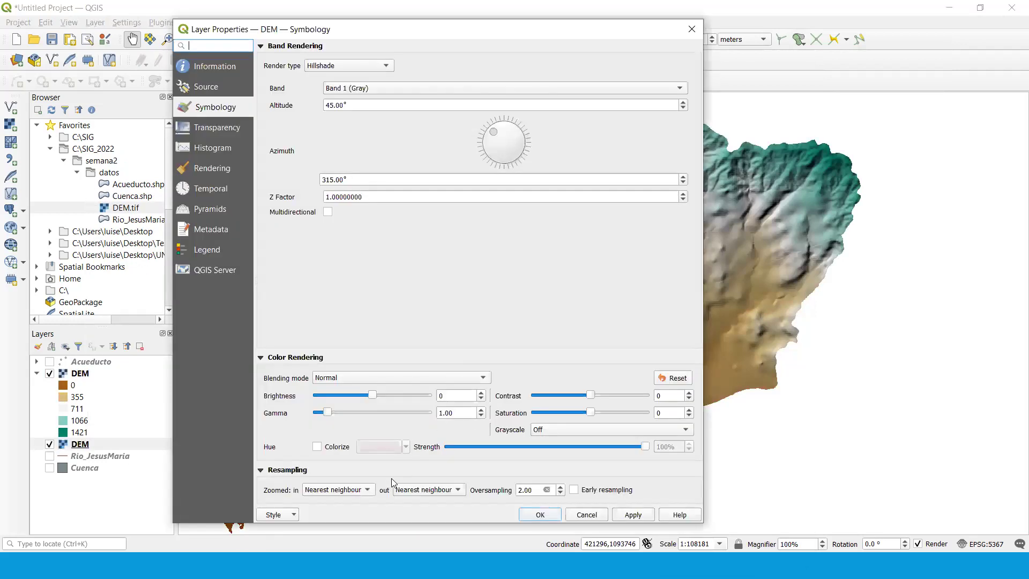
{"action": "left_click", "coordinate": [343, 489]}
{"action": "left_click", "coordinate": [340, 499]}
{"action": "key", "text": "Return"}
Examine the blended shaded relief up close in the northeastern heights and central valleys, and across the whole basin.
{"action": "scroll", "coordinate": [704, 222], "scroll_direction": "up", "scroll_amount": 1}
{"action": "scroll", "coordinate": [706, 222], "scroll_direction": "up", "scroll_amount": 1}
{"action": "scroll", "coordinate": [712, 223], "scroll_direction": "down", "scroll_amount": 1}
{"action": "scroll", "coordinate": [747, 193], "scroll_direction": "up", "scroll_amount": 1}
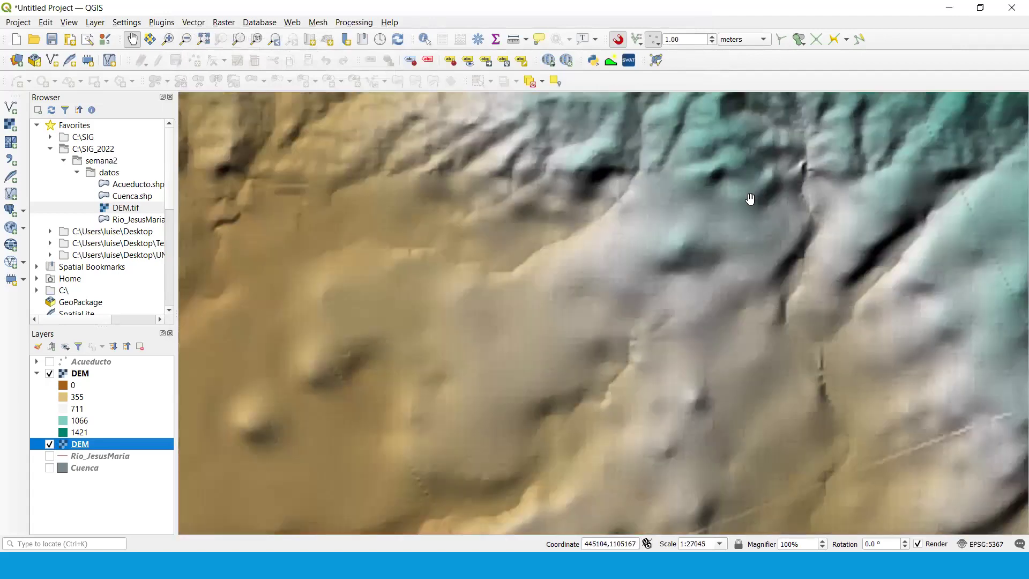
{"action": "scroll", "coordinate": [742, 210], "scroll_direction": "down", "scroll_amount": 1}
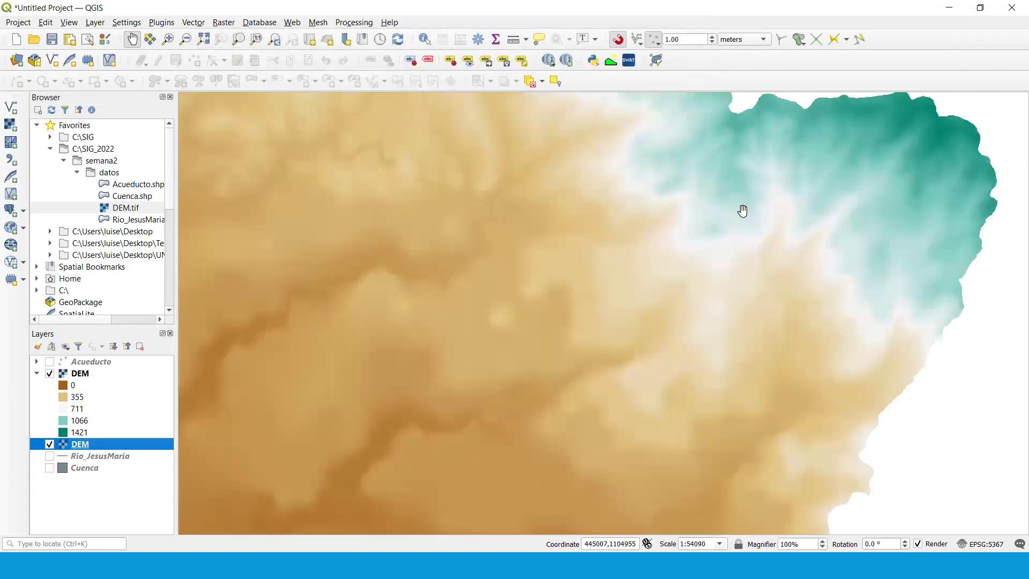
{"action": "scroll", "coordinate": [742, 210], "scroll_direction": "down", "scroll_amount": 1}
{"action": "scroll", "coordinate": [480, 283], "scroll_direction": "up", "scroll_amount": 1}
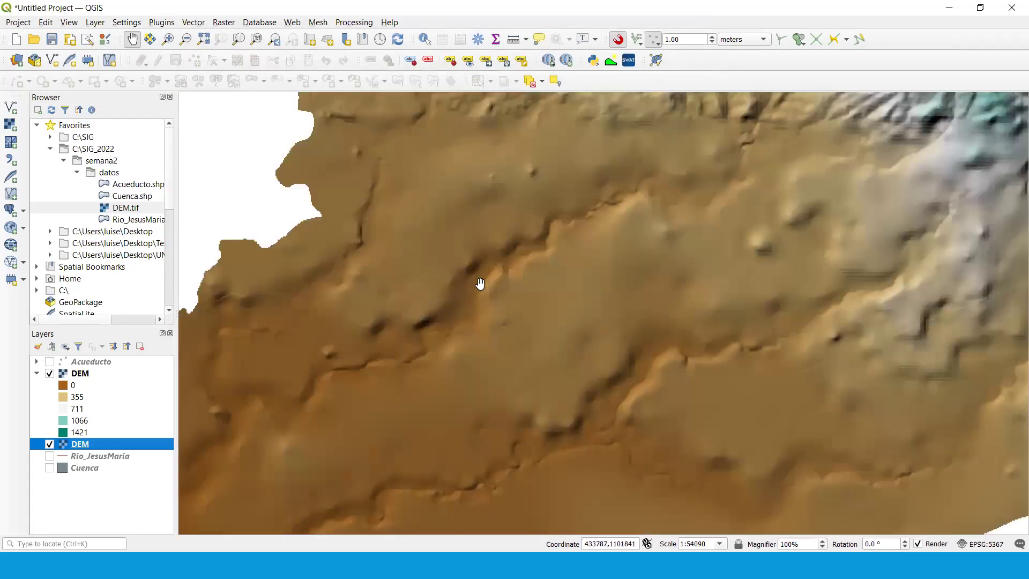
{"action": "scroll", "coordinate": [479, 283], "scroll_direction": "up", "scroll_amount": 1}
{"action": "left_click_drag", "start_coordinate": [551, 294], "coordinate": [664, 261]}
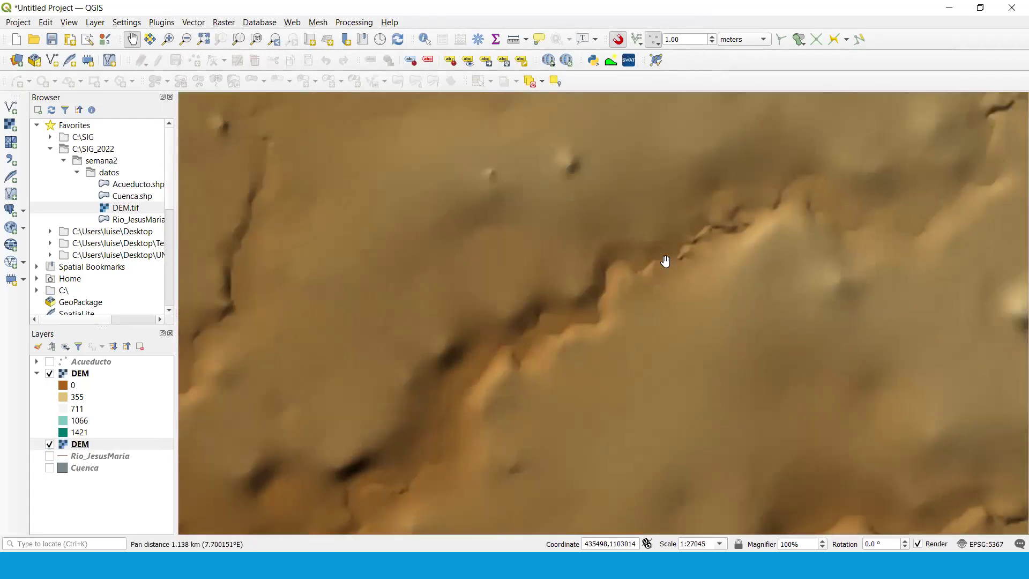
{"action": "left_click_drag", "start_coordinate": [748, 232], "coordinate": [569, 291]}
{"action": "scroll", "coordinate": [548, 310], "scroll_direction": "down", "scroll_amount": 1}
{"action": "scroll", "coordinate": [549, 310], "scroll_direction": "down", "scroll_amount": 1}
{"action": "scroll", "coordinate": [626, 319], "scroll_direction": "down", "scroll_amount": 1}
{"action": "left_click_drag", "start_coordinate": [678, 306], "coordinate": [660, 321]}
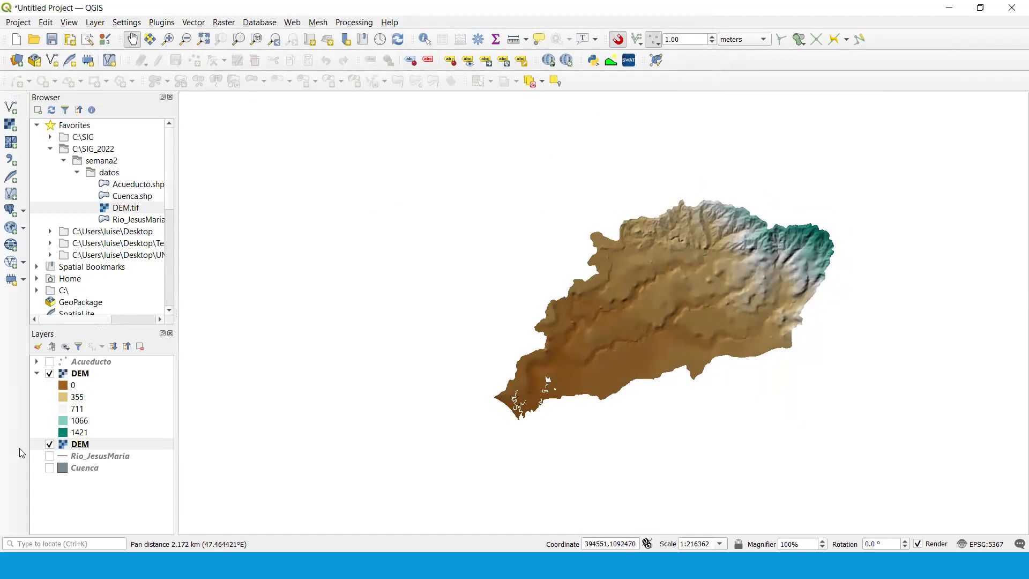
Check the Acueducto layer's categories and collapse the upper DEM's legend in the layer list.
{"action": "left_click", "coordinate": [37, 361]}
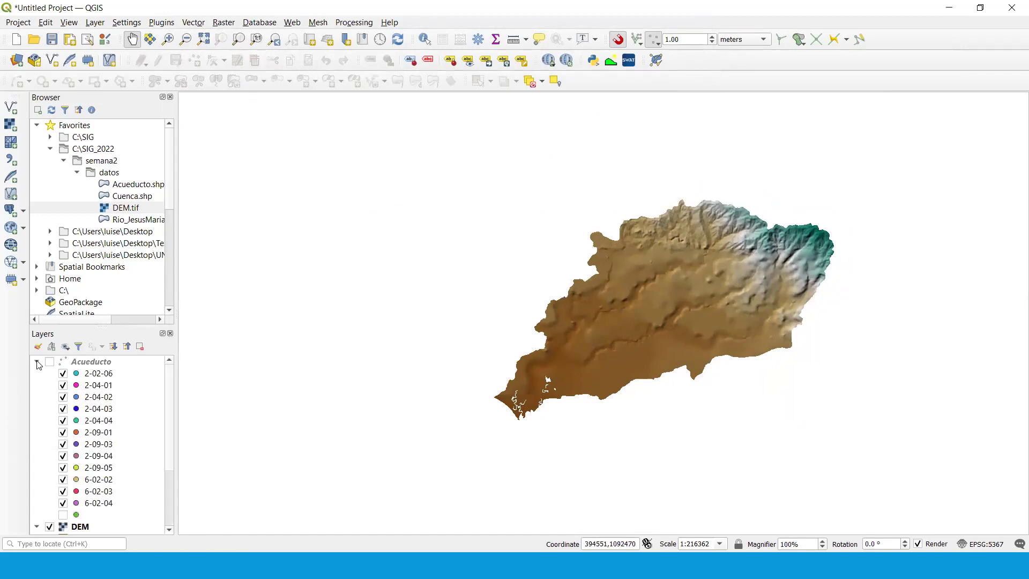
{"action": "left_click", "coordinate": [37, 362]}
{"action": "left_click_drag", "start_coordinate": [733, 270], "coordinate": [688, 284]}
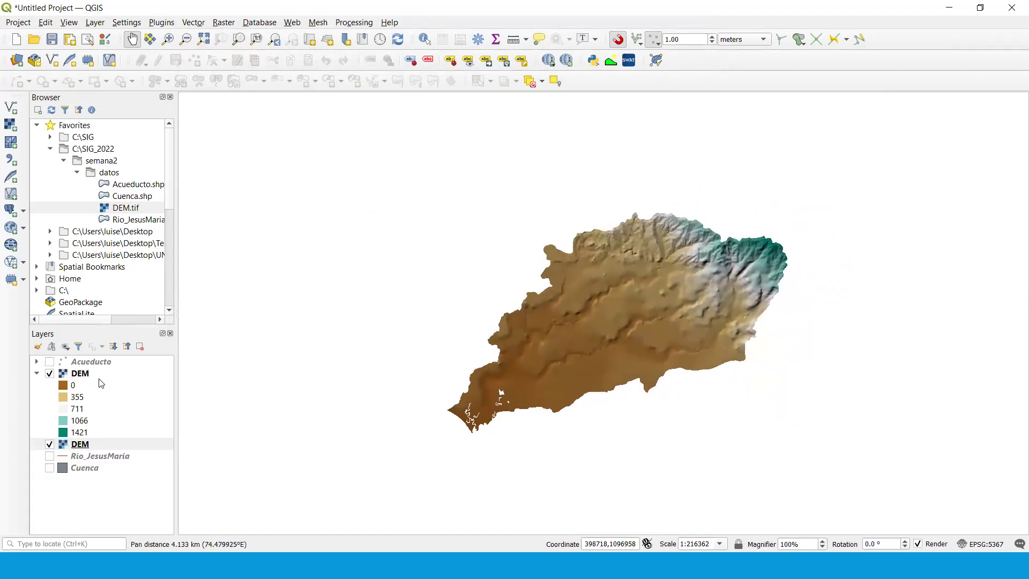
{"action": "left_click", "coordinate": [37, 374]}
Review the upper DEM's pseudocolor symbology, including its color ramp and blending mode.
{"action": "left_click", "coordinate": [89, 373]}
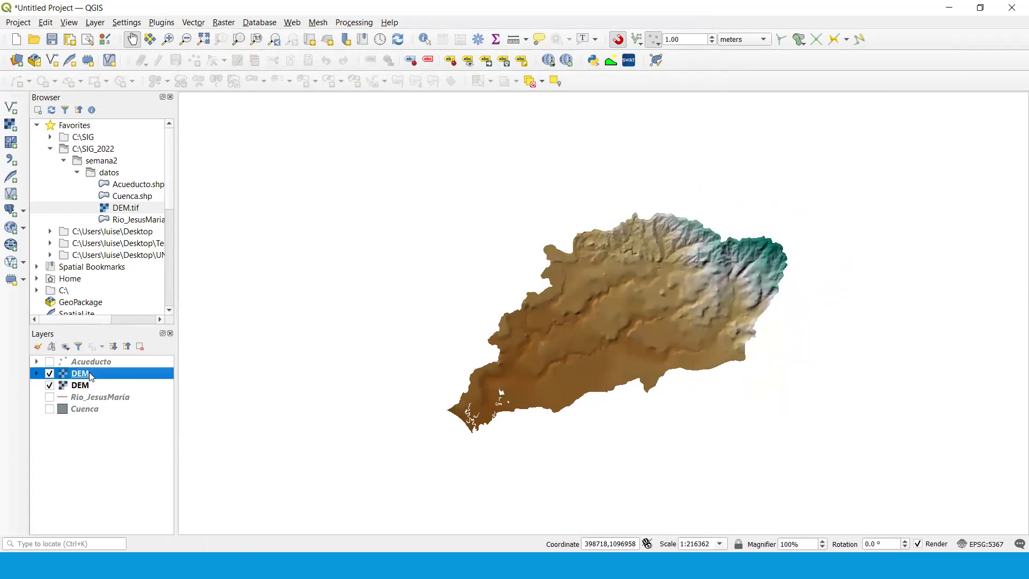
{"action": "right_click", "coordinate": [92, 375]}
{"action": "left_click", "coordinate": [126, 357]}
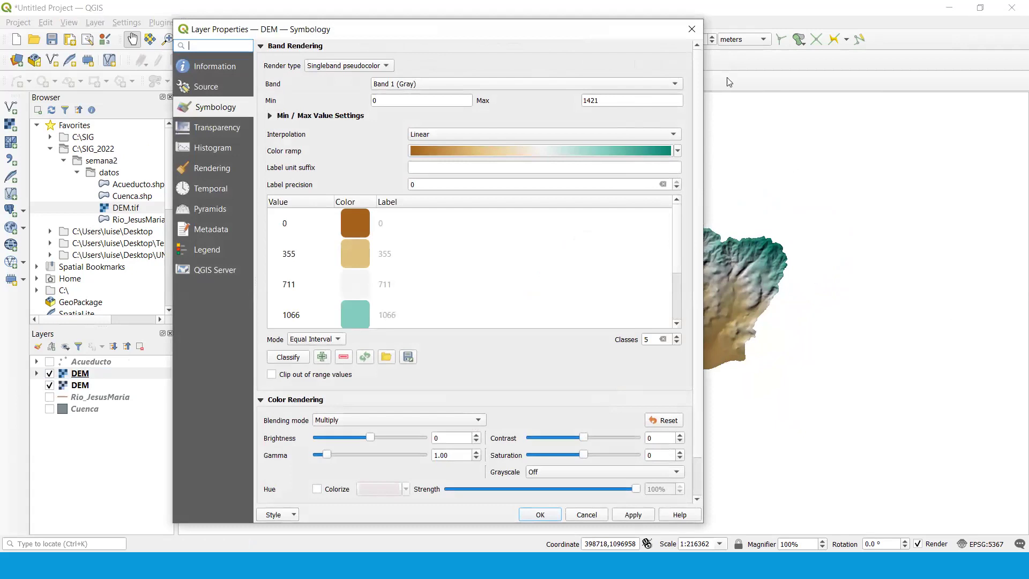
{"action": "left_click", "coordinate": [692, 29]}
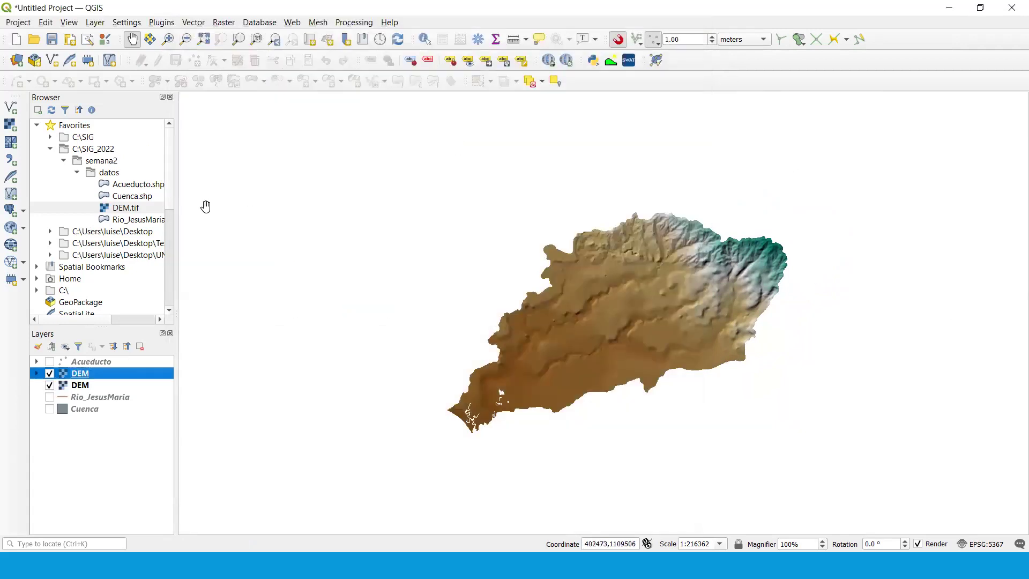
Review the lower DEM's Hillshade render type and the available zoomed-in resampling methods, keeping Bilinear.
{"action": "right_click", "coordinate": [79, 385]}
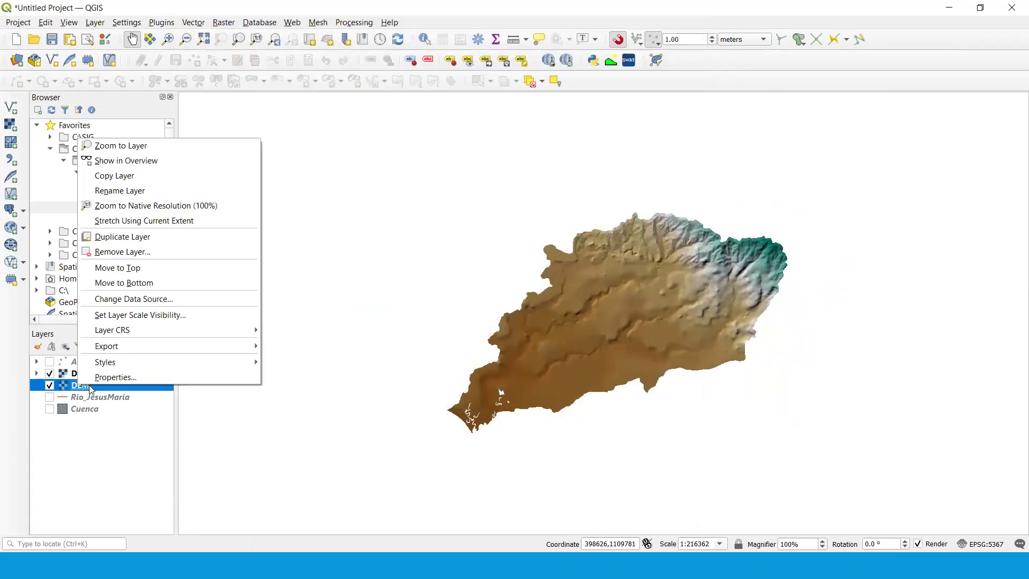
{"action": "left_click", "coordinate": [96, 377]}
{"action": "left_click", "coordinate": [361, 86]}
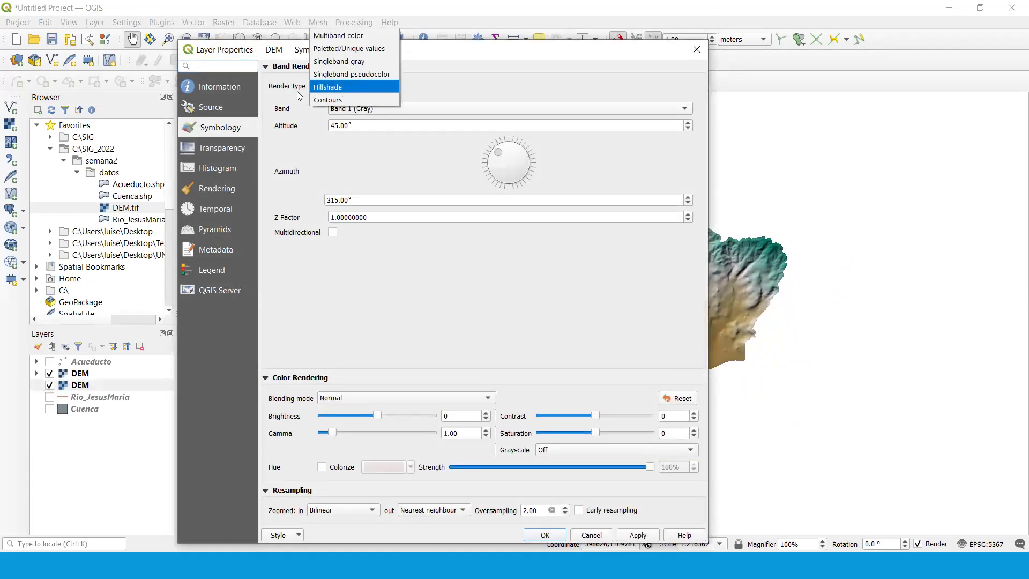
{"action": "left_click", "coordinate": [368, 90]}
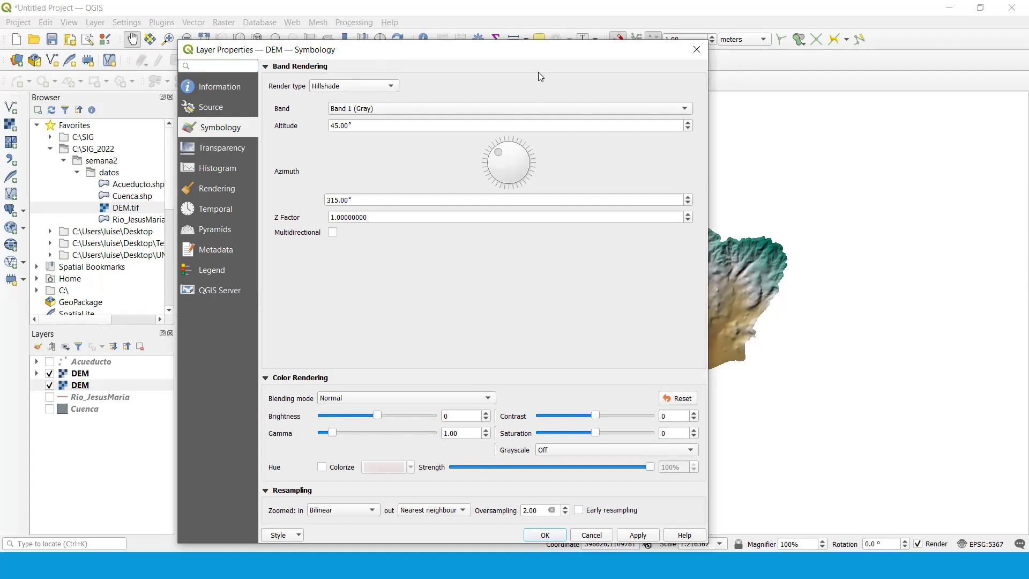
{"action": "left_click_drag", "start_coordinate": [542, 57], "coordinate": [574, 36]}
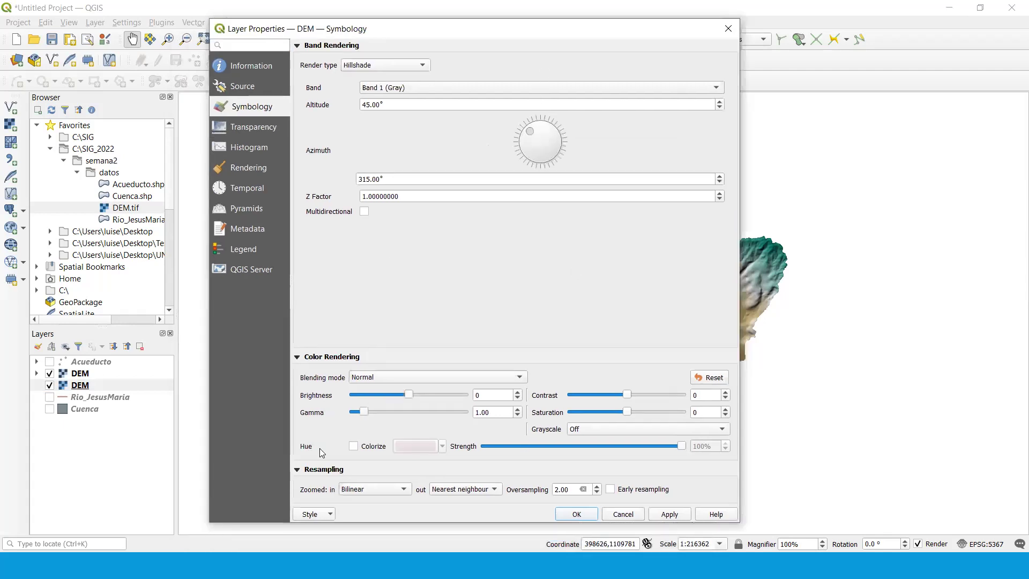
{"action": "left_click", "coordinate": [367, 488]}
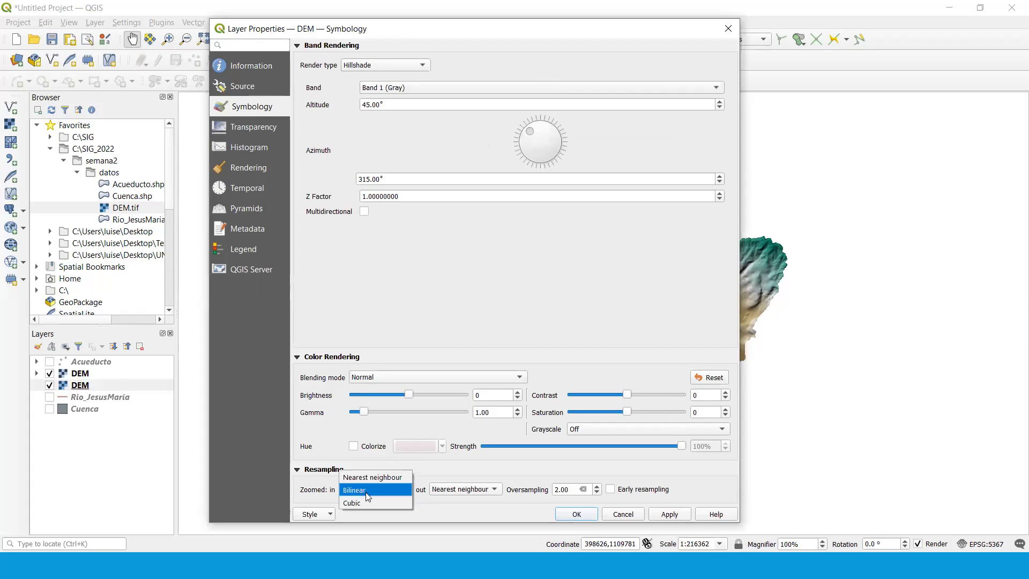
{"action": "left_click", "coordinate": [364, 489]}
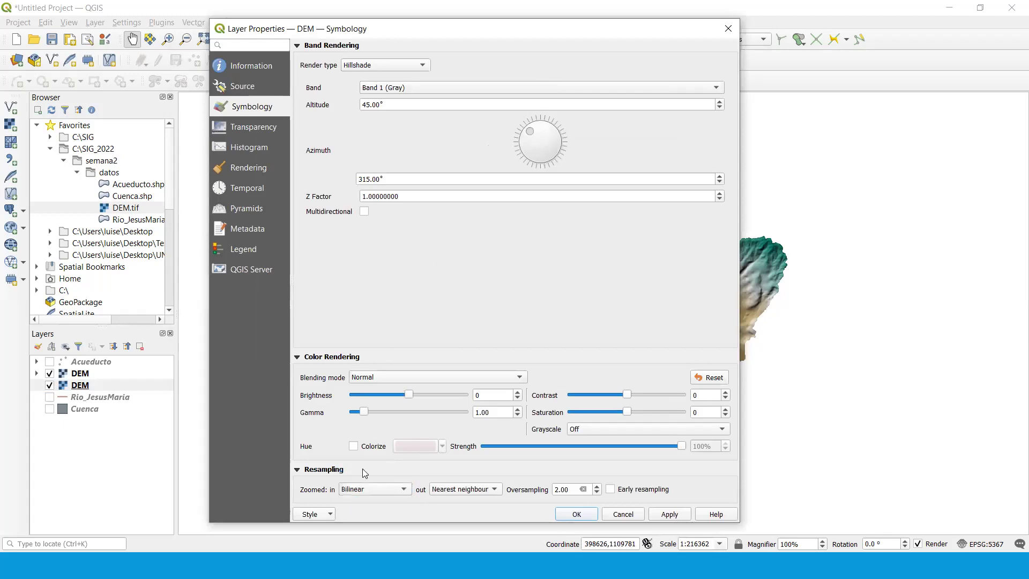
{"action": "left_click", "coordinate": [364, 489]}
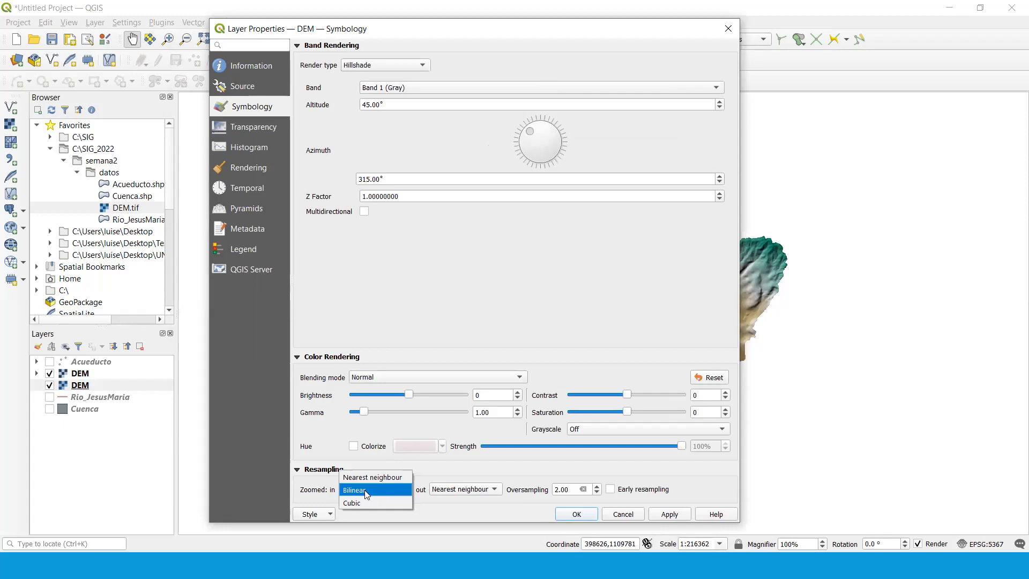
{"action": "left_click", "coordinate": [594, 471]}
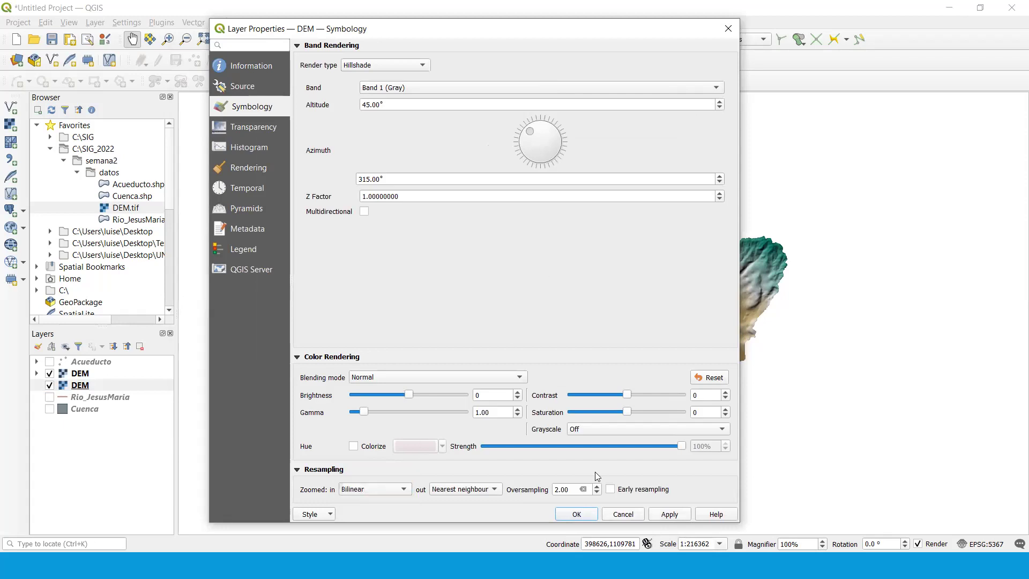
Review the upper DEM's symbology and the available blending modes, keeping Multiply.
{"action": "left_click", "coordinate": [727, 28]}
{"action": "left_click", "coordinate": [88, 373]}
{"action": "right_click", "coordinate": [89, 374]}
{"action": "left_click", "coordinate": [155, 370]}
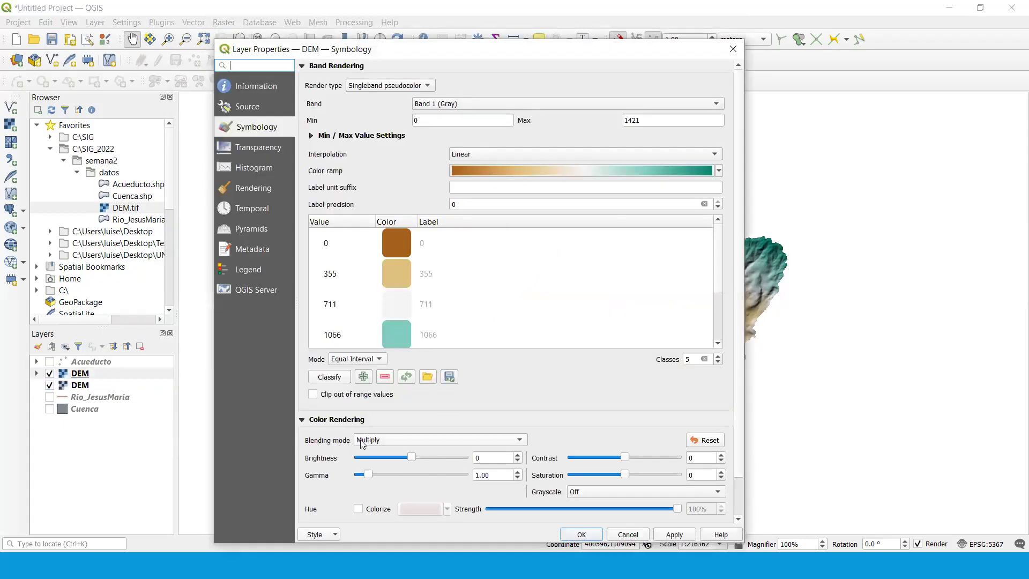
{"action": "left_click", "coordinate": [396, 440]}
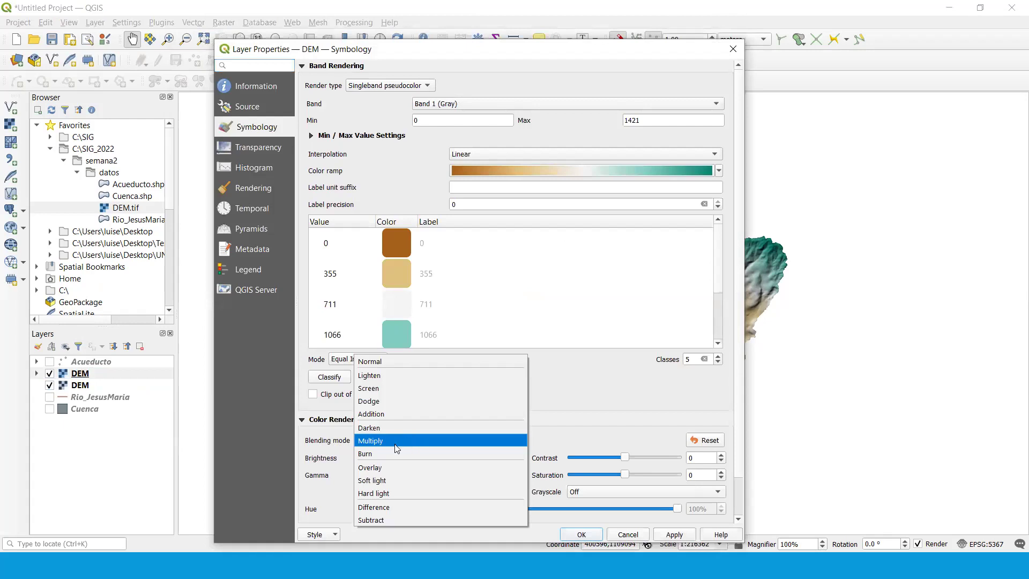
{"action": "left_click", "coordinate": [434, 441]}
{"action": "left_click", "coordinate": [435, 441]}
{"action": "left_click", "coordinate": [602, 414]}
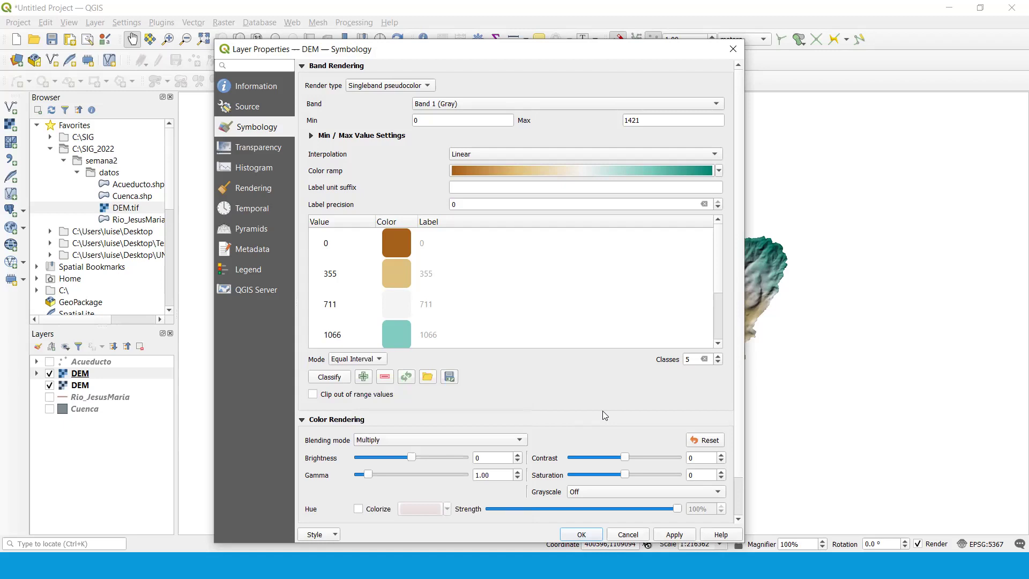
{"action": "left_click", "coordinate": [733, 48]}
Examine the blended relief up close around the eastern valleys and across the whole basin.
{"action": "scroll", "coordinate": [697, 275], "scroll_direction": "up", "scroll_amount": 2}
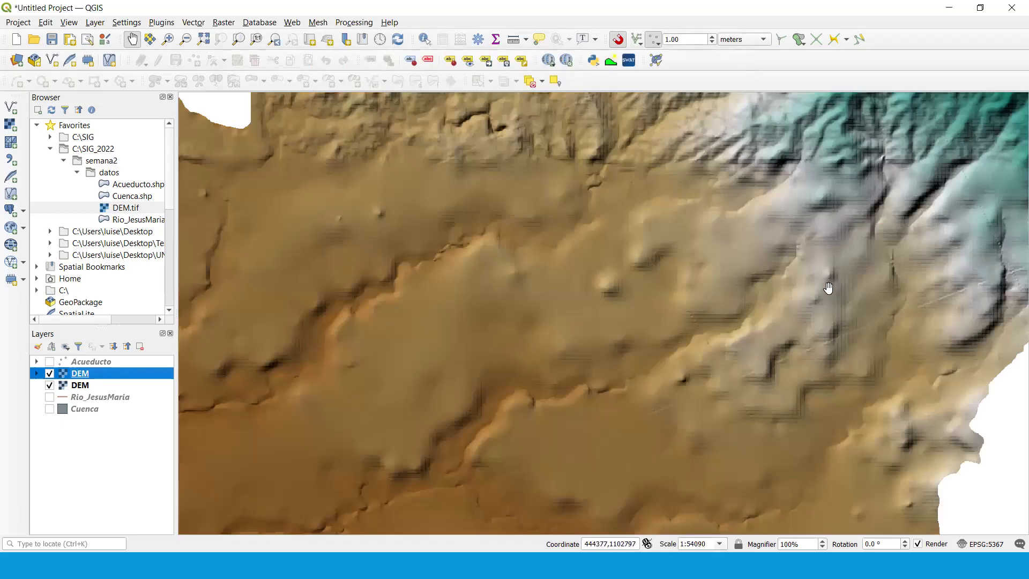
{"action": "scroll", "coordinate": [833, 289], "scroll_direction": "up", "scroll_amount": 1}
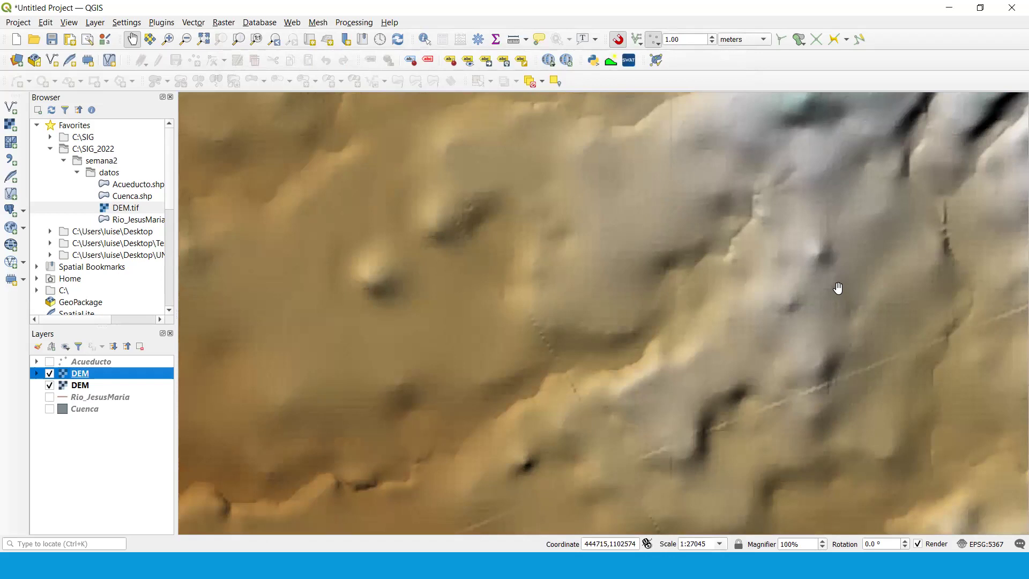
{"action": "scroll", "coordinate": [838, 289], "scroll_direction": "down", "scroll_amount": 2}
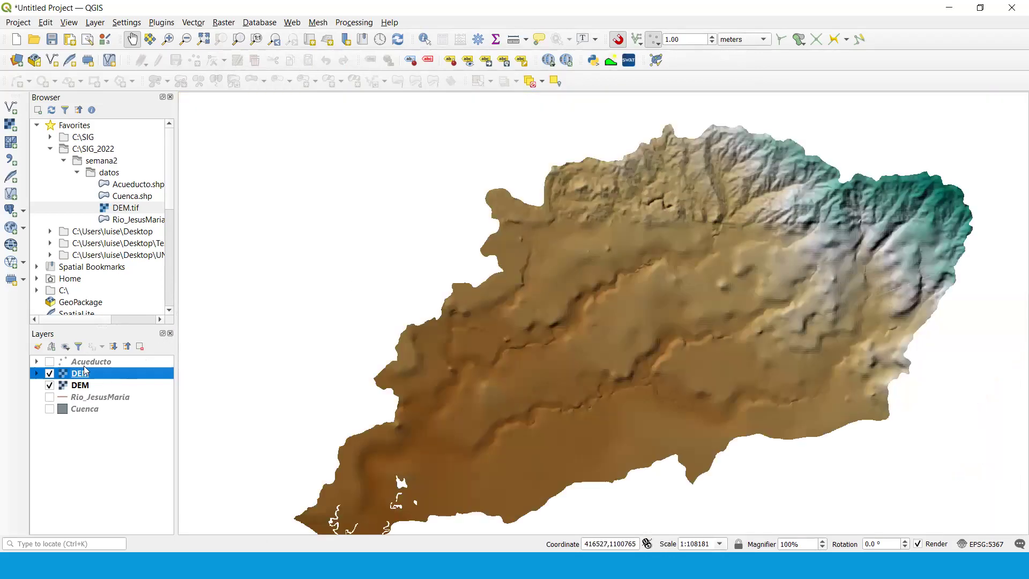
Hide the lower DEM and review the upper DEM's available render types, keeping Singleband pseudocolor.
{"action": "left_click", "coordinate": [49, 384]}
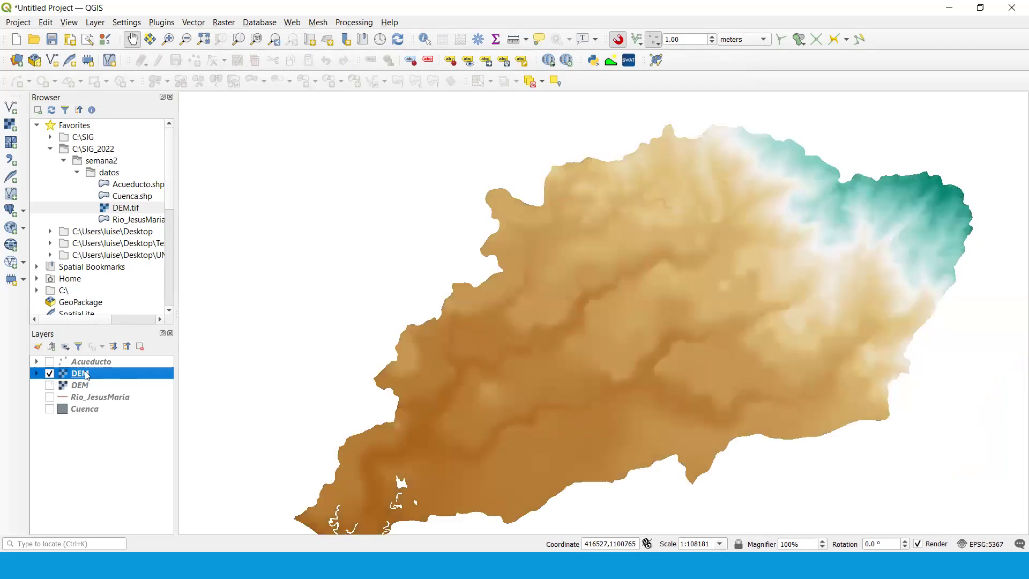
{"action": "right_click", "coordinate": [95, 371]}
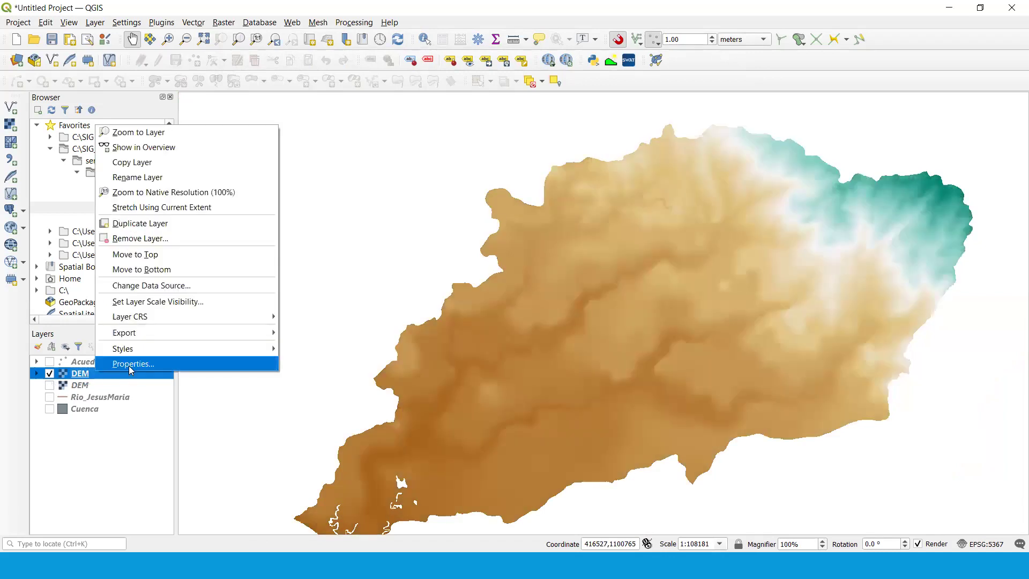
{"action": "left_click", "coordinate": [129, 365]}
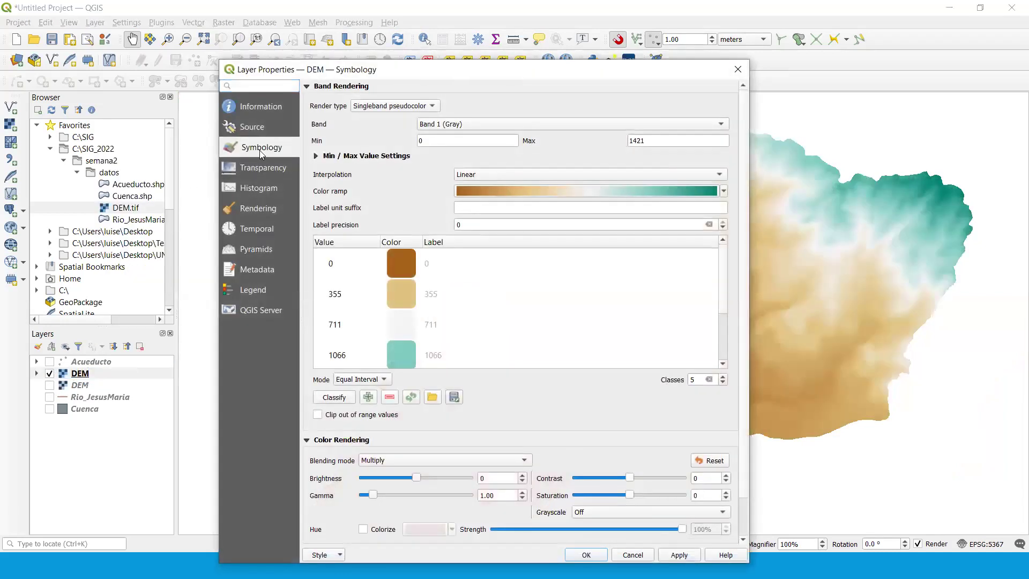
{"action": "left_click", "coordinate": [422, 105]}
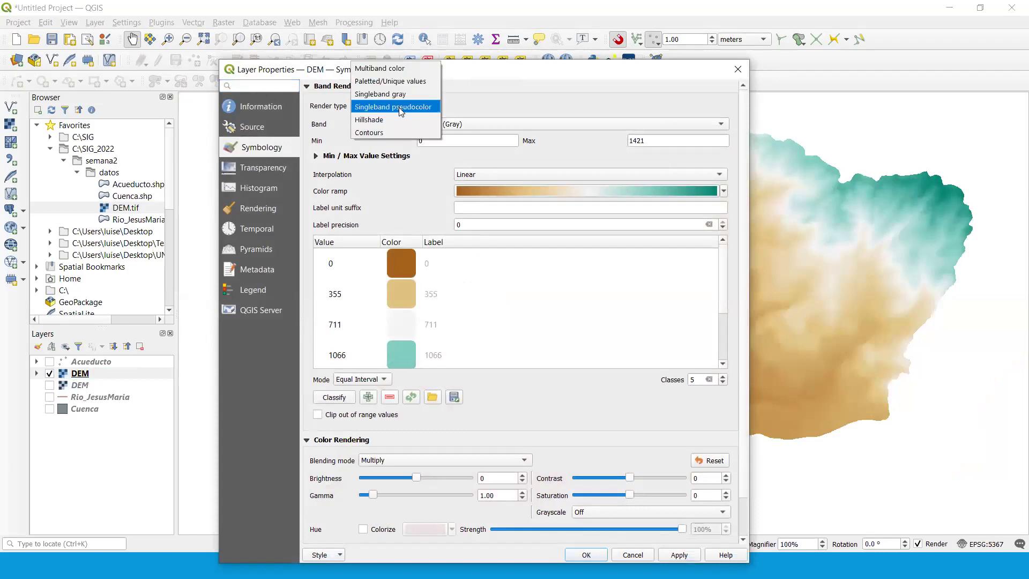
{"action": "left_click", "coordinate": [430, 106]}
{"action": "left_click", "coordinate": [430, 106]}
{"action": "left_click", "coordinate": [584, 78]}
{"action": "left_click", "coordinate": [739, 76]}
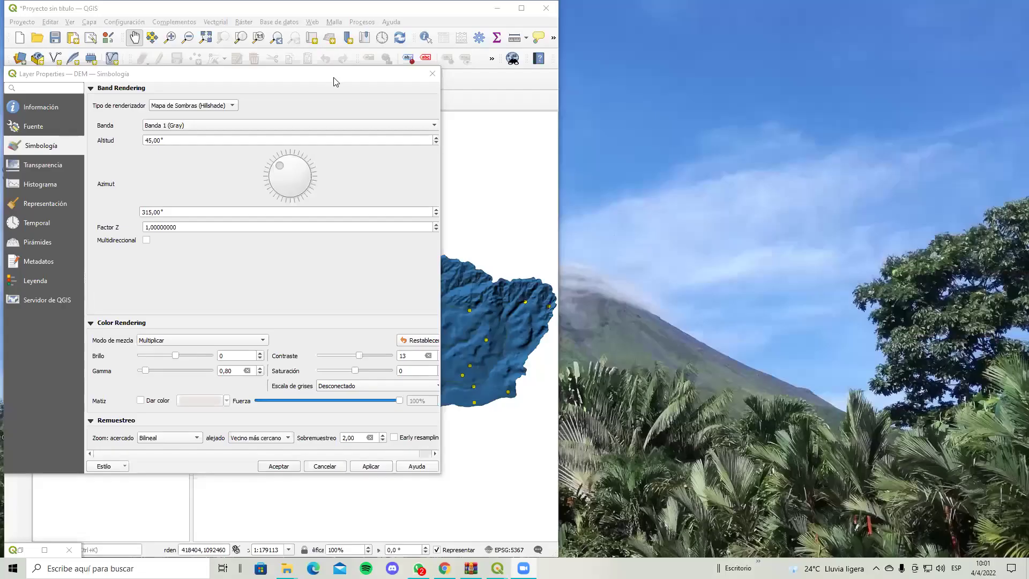
In the Spanish-language project, reopen the DEM's properties and set its render type to Pseudocolor monobanda.
{"action": "key", "text": "Escape"}
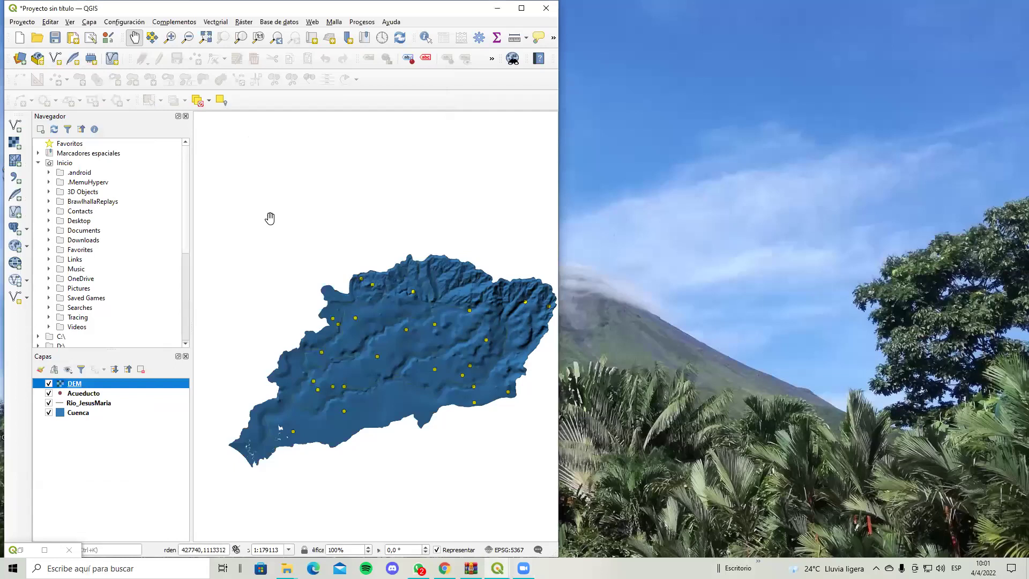
{"action": "right_click", "coordinate": [49, 384]}
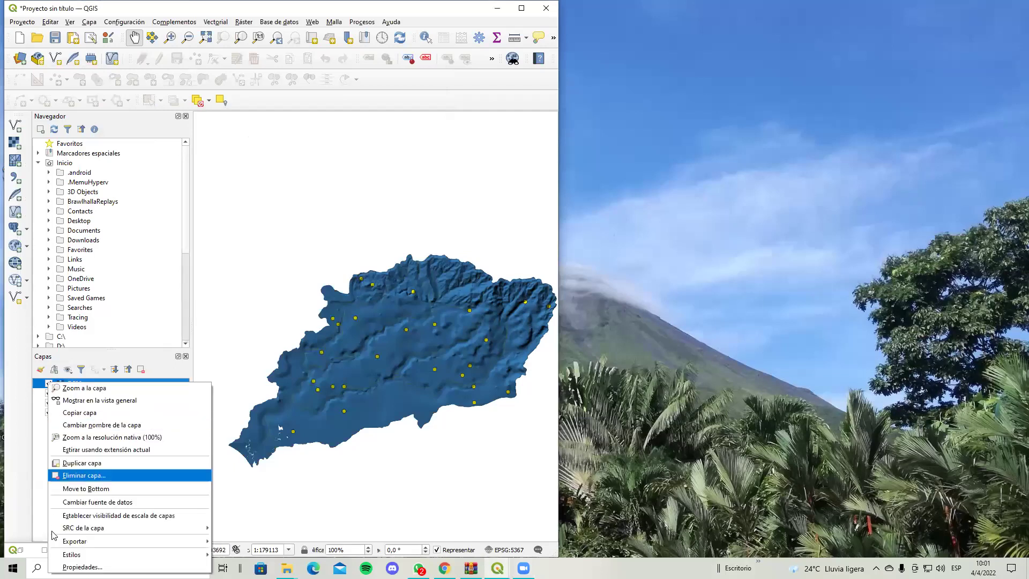
{"action": "left_click", "coordinate": [81, 541]}
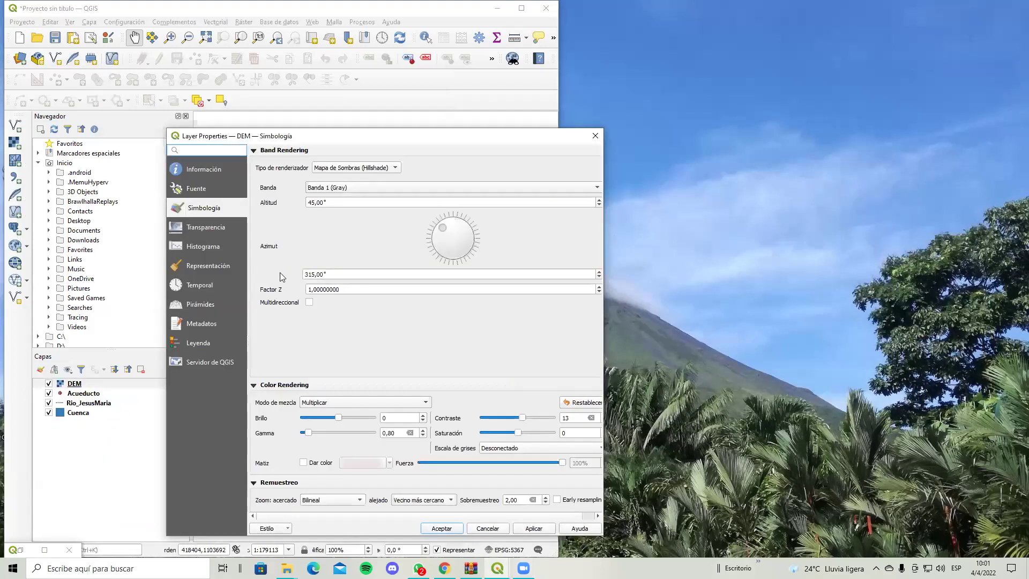
{"action": "left_click", "coordinate": [396, 167]}
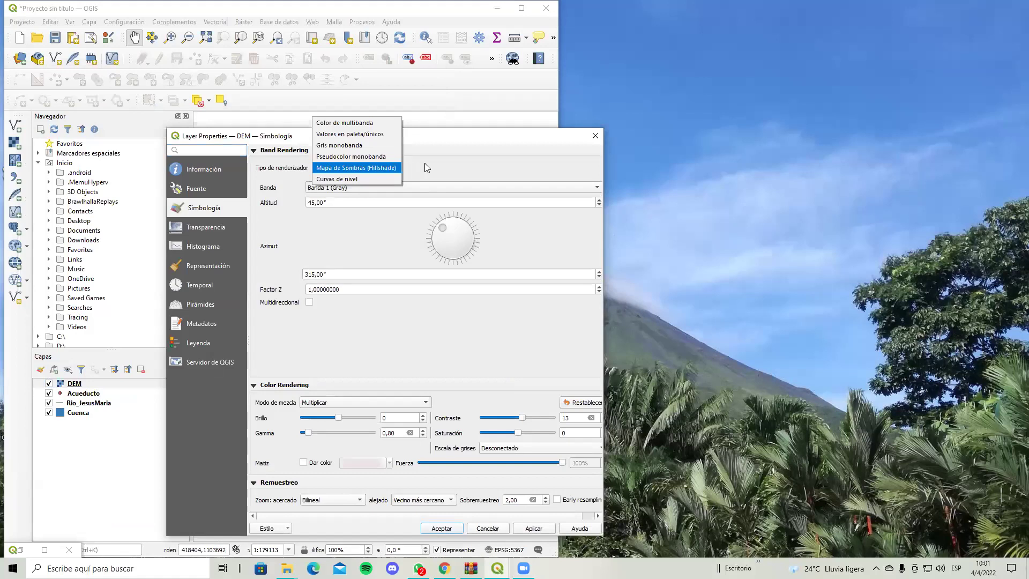
{"action": "left_click", "coordinate": [394, 159]}
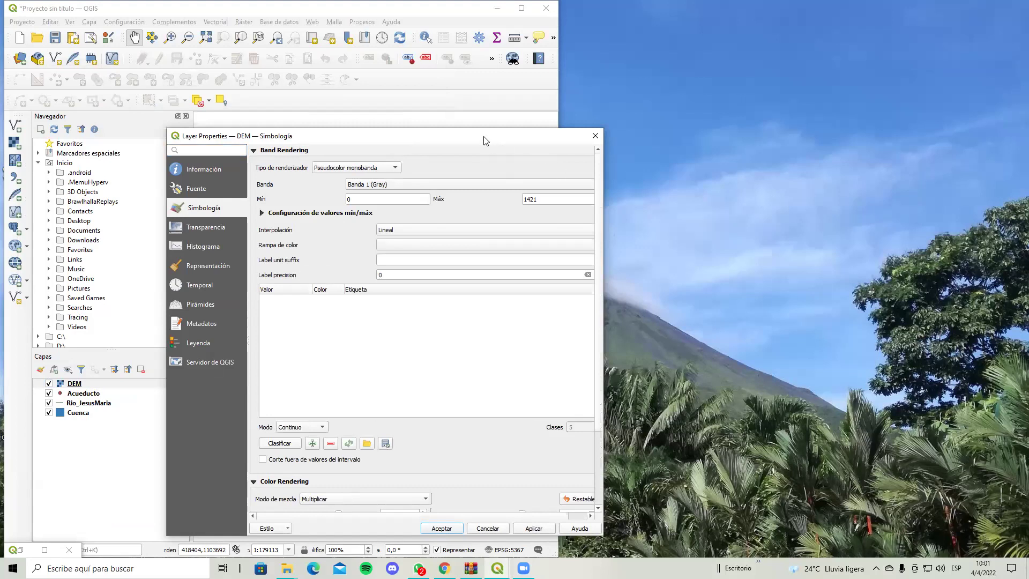
{"action": "left_click_drag", "start_coordinate": [485, 141], "coordinate": [439, 63]}
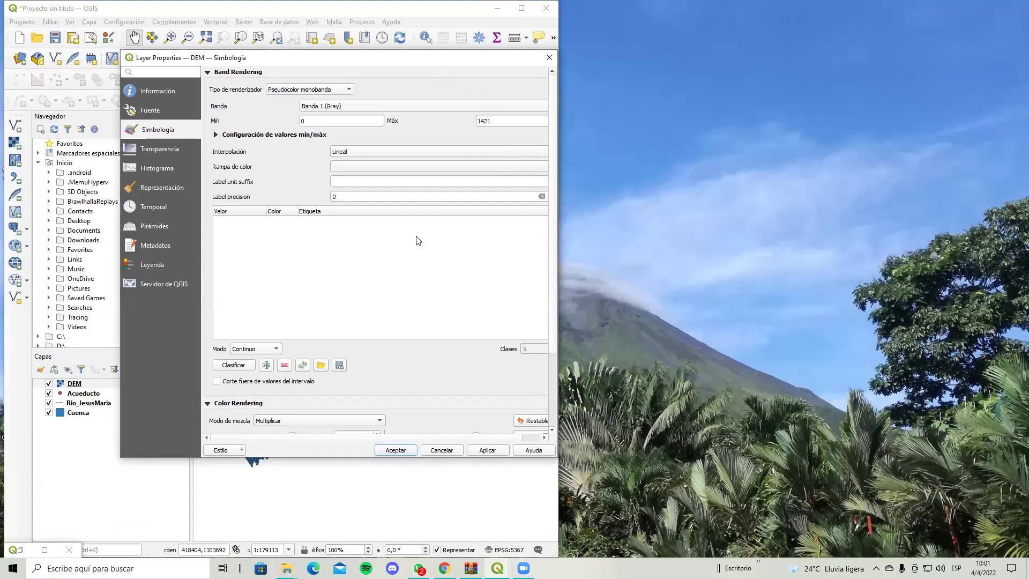
{"action": "left_click", "coordinate": [349, 90]}
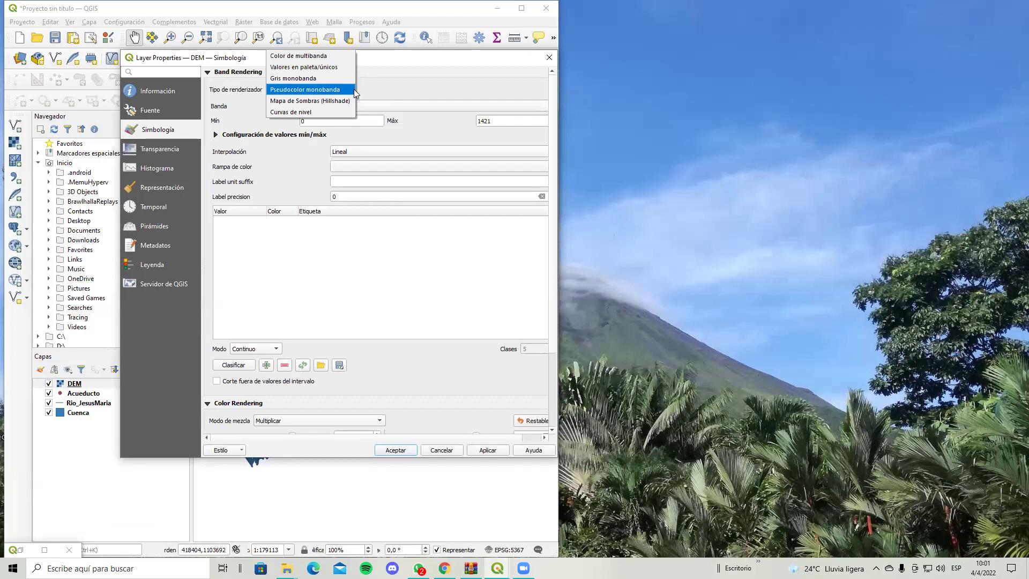
{"action": "left_click", "coordinate": [338, 94]}
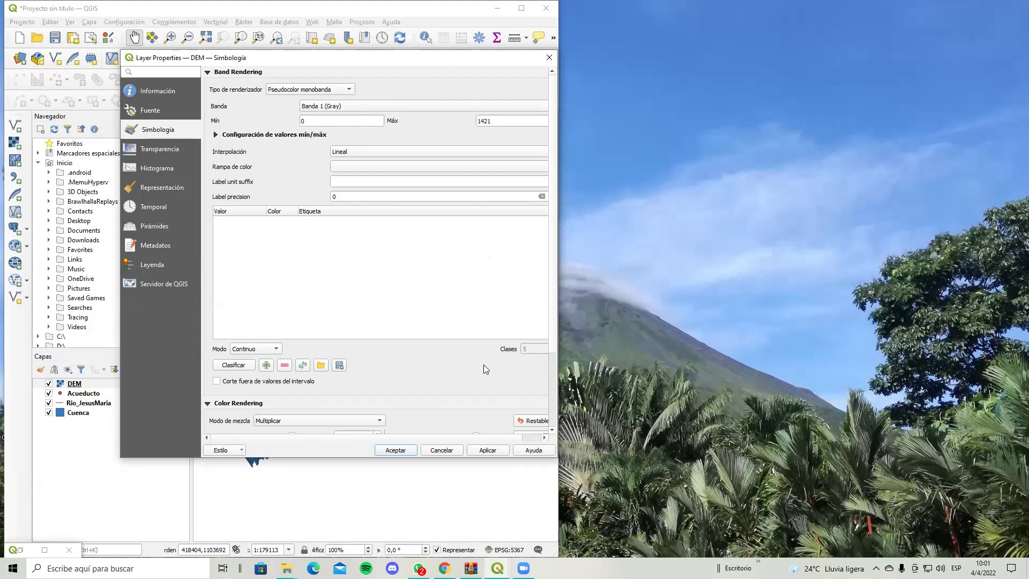
Look over the DEM's color rendering settings and try to classify its values in Continuo mode.
{"action": "scroll", "coordinate": [476, 343], "scroll_direction": "down", "scroll_amount": 3}
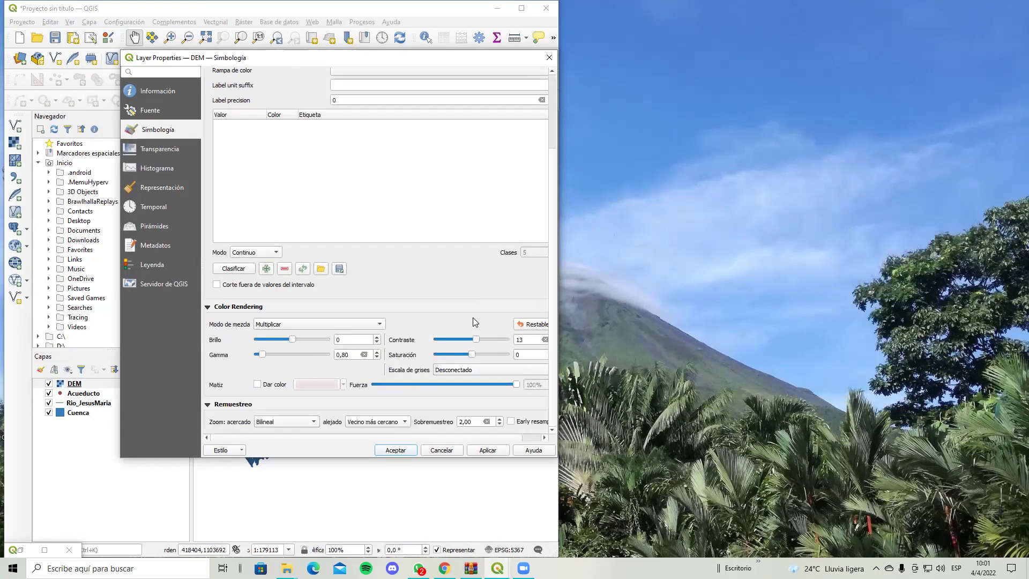
{"action": "scroll", "coordinate": [472, 317], "scroll_direction": "up", "scroll_amount": 2}
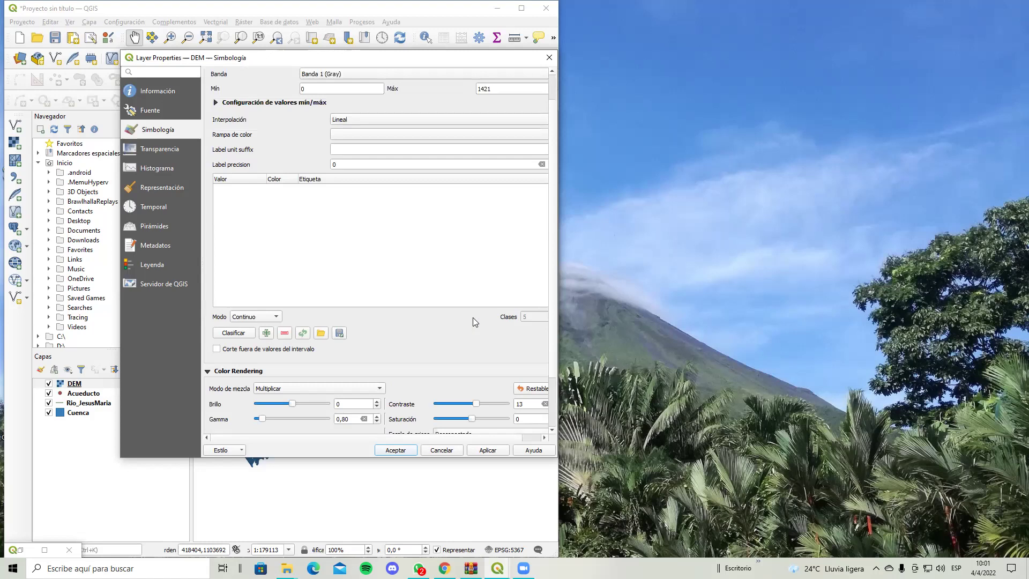
{"action": "scroll", "coordinate": [474, 323], "scroll_direction": "up", "scroll_amount": 1}
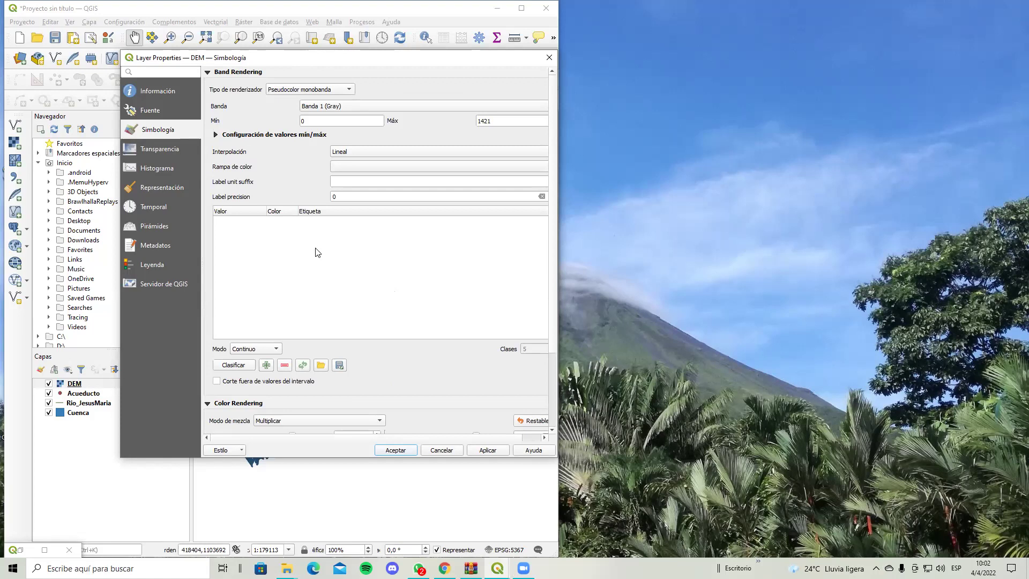
{"action": "left_click", "coordinate": [237, 366]}
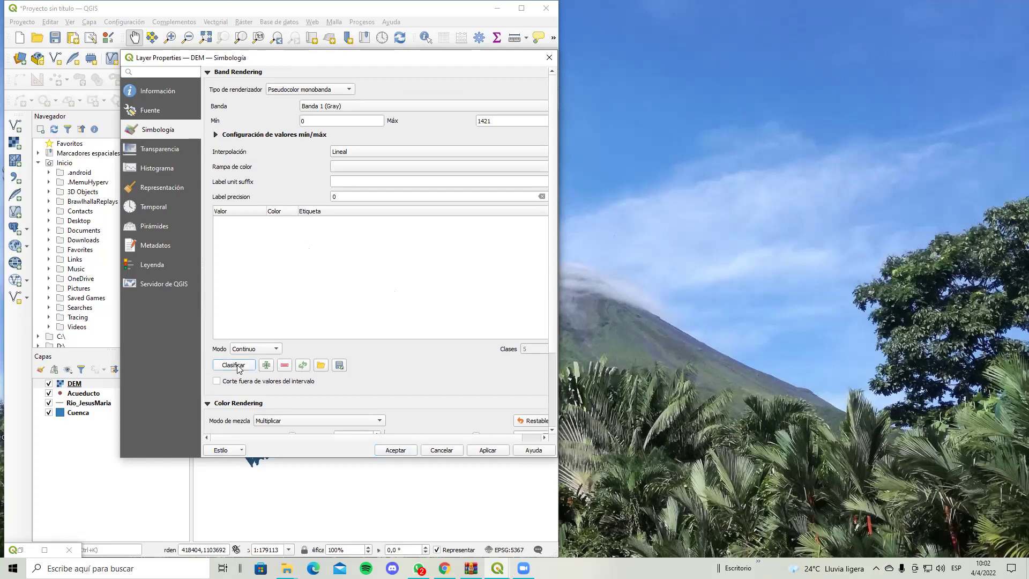
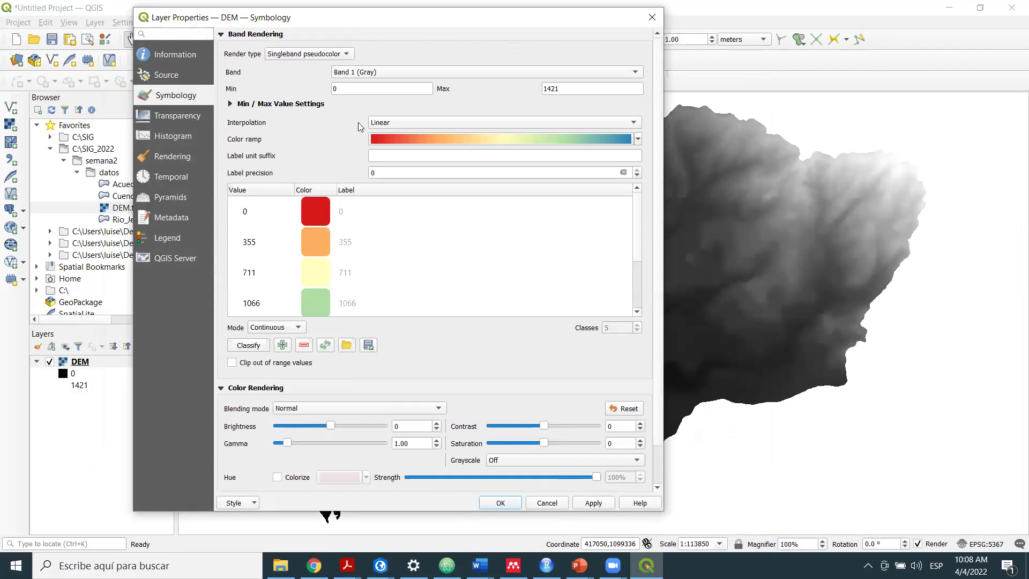
Set the DEM's color ramp to Viridis and try the Singleband gray and Paletted/Unique values render types, returning to Singleband pseudocolor.
{"action": "left_click", "coordinate": [639, 140]}
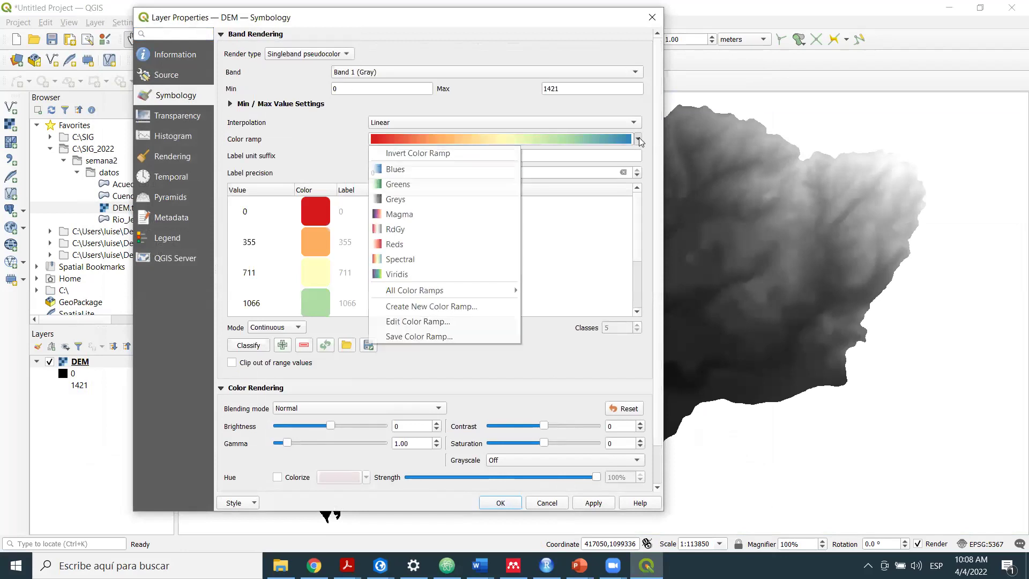
{"action": "left_click", "coordinate": [432, 274]}
{"action": "left_click", "coordinate": [312, 54]}
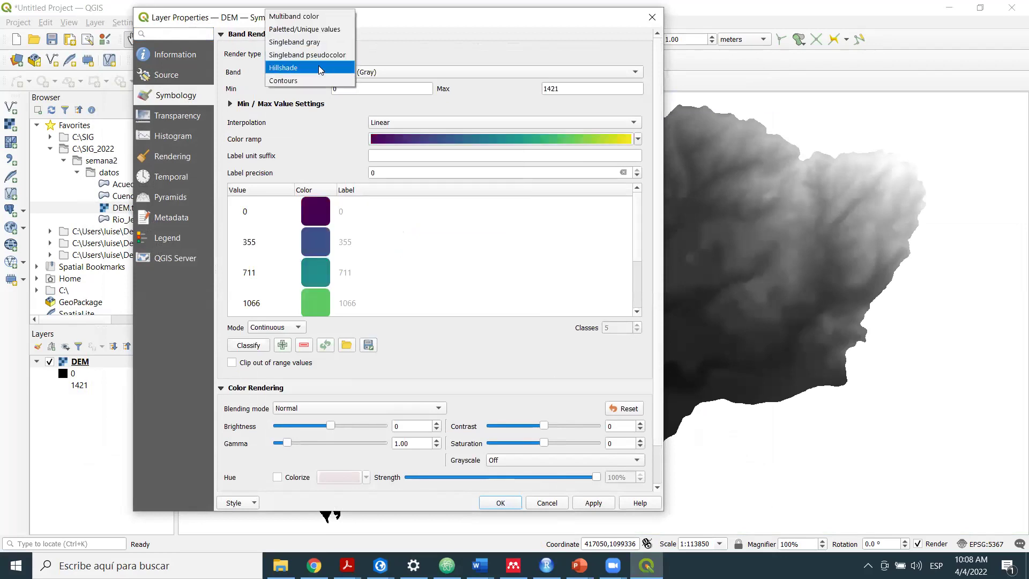
{"action": "left_click", "coordinate": [328, 41]}
{"action": "left_click", "coordinate": [328, 56]}
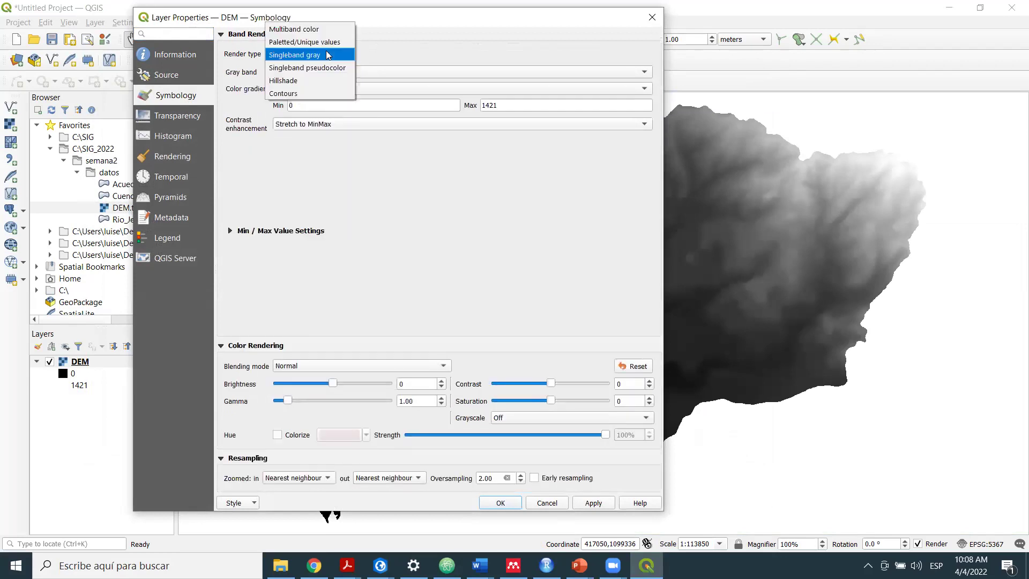
{"action": "left_click", "coordinate": [328, 41]}
{"action": "left_click", "coordinate": [328, 59]}
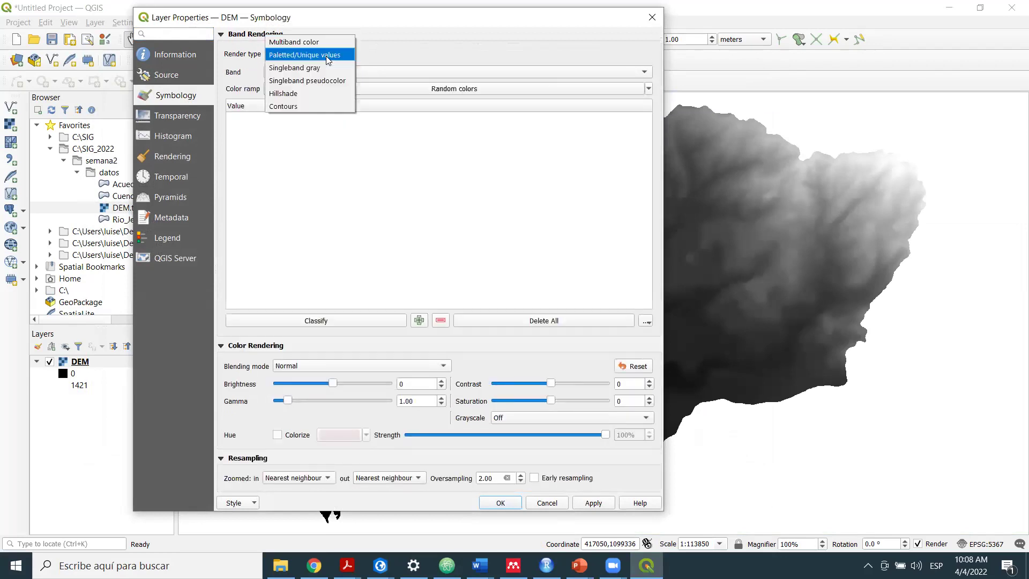
{"action": "left_click", "coordinate": [338, 80]}
Classify the DEM's values in Continuous mode with the Viridis ramp and apply the styling to the map.
{"action": "left_click", "coordinate": [637, 141]}
{"action": "left_click", "coordinate": [637, 141]}
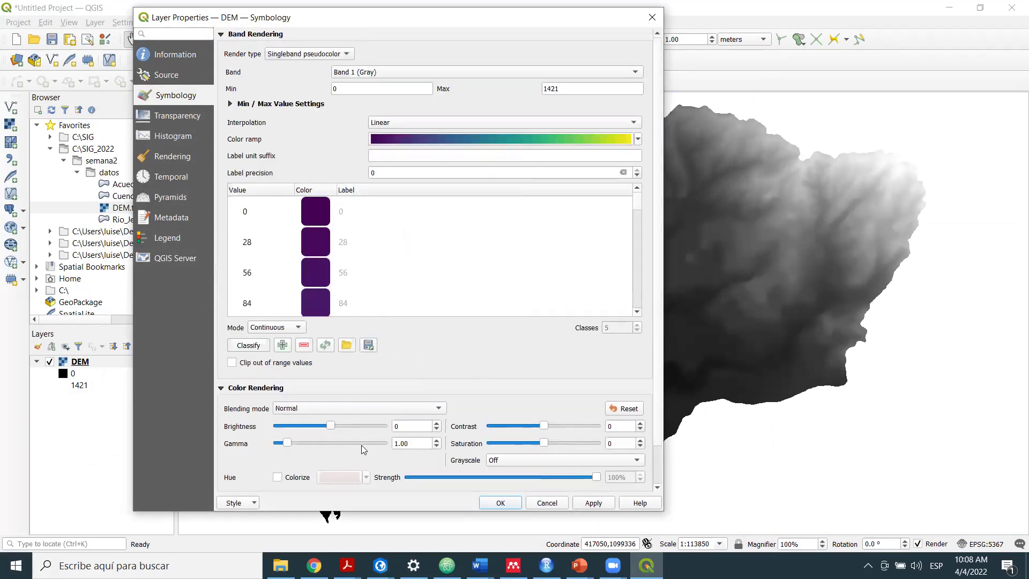
{"action": "left_click", "coordinate": [254, 349]}
{"action": "key", "text": "alt+a"}
Start creating a new color ramp for the DEM from the cpt-city catalog.
{"action": "left_click_drag", "start_coordinate": [567, 27], "coordinate": [691, 37]}
{"action": "left_click", "coordinate": [708, 159]}
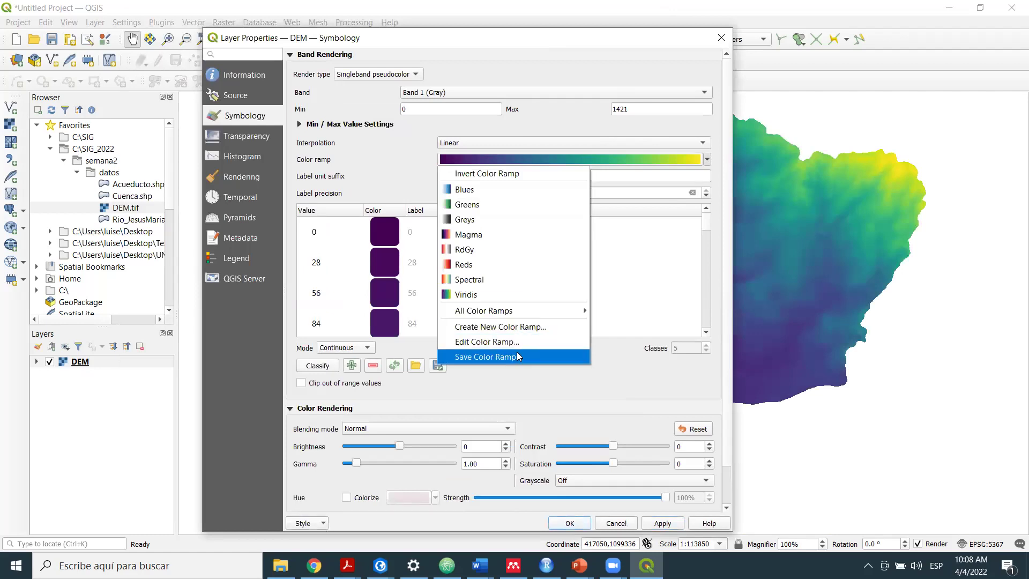
{"action": "left_click", "coordinate": [509, 325]}
{"action": "left_click", "coordinate": [487, 285]}
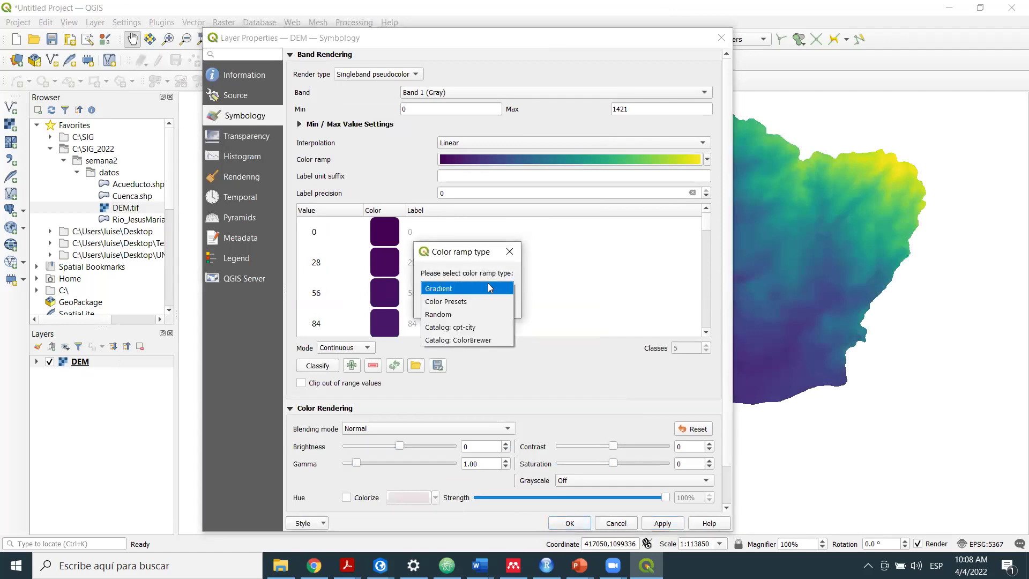
{"action": "left_click", "coordinate": [480, 328]}
{"action": "left_click", "coordinate": [453, 310]}
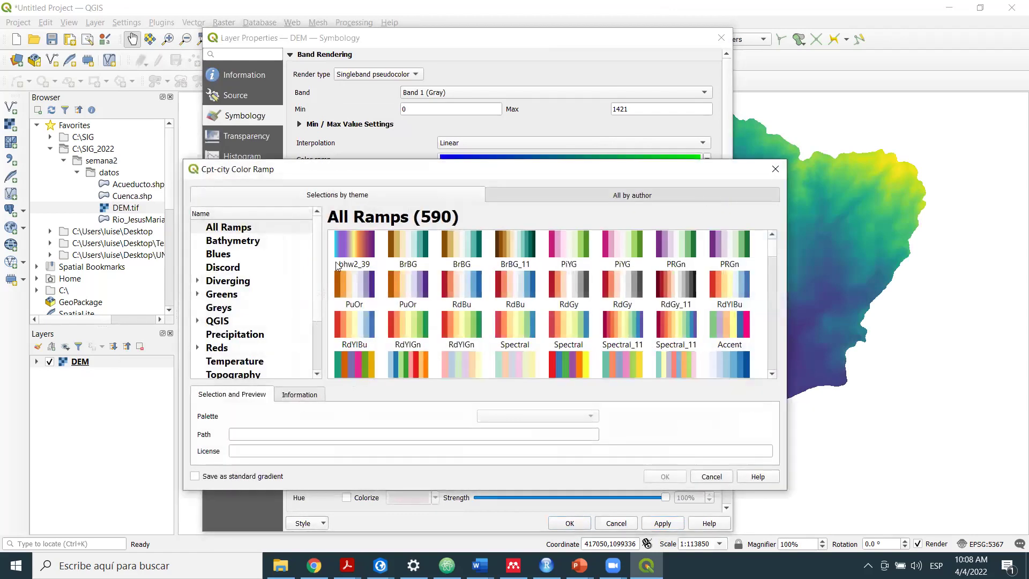
Choose the textbook palette from the Topography theme as the DEM's color ramp and apply it to the map.
{"action": "scroll", "coordinate": [262, 316], "scroll_direction": "down", "scroll_amount": 2}
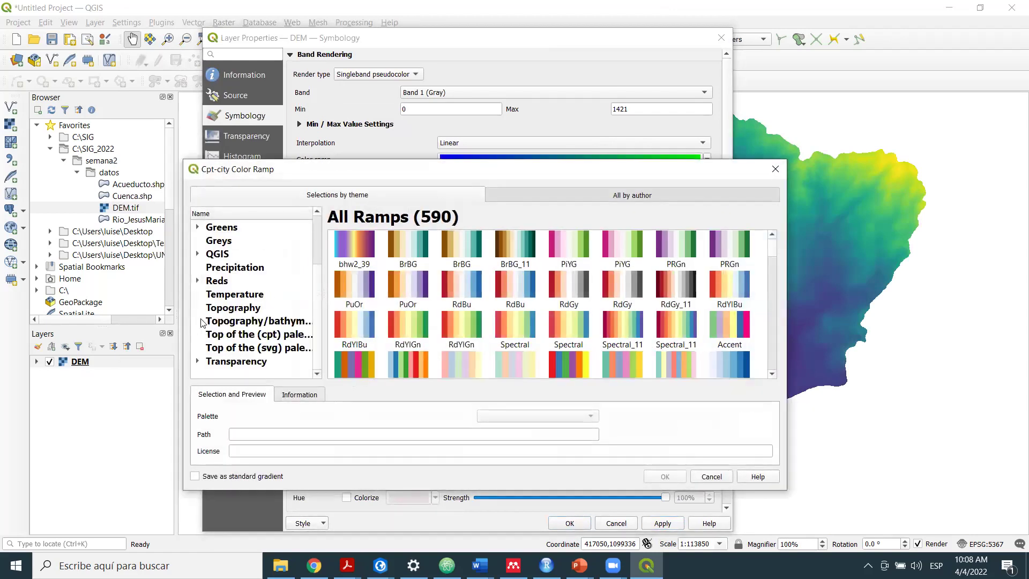
{"action": "left_click", "coordinate": [233, 309]}
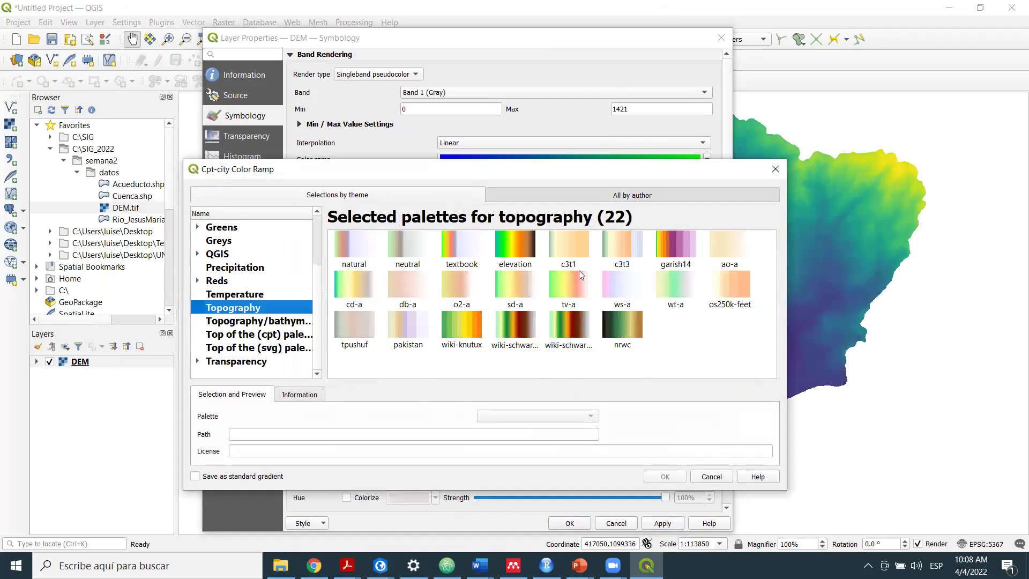
{"action": "left_click", "coordinate": [461, 249]}
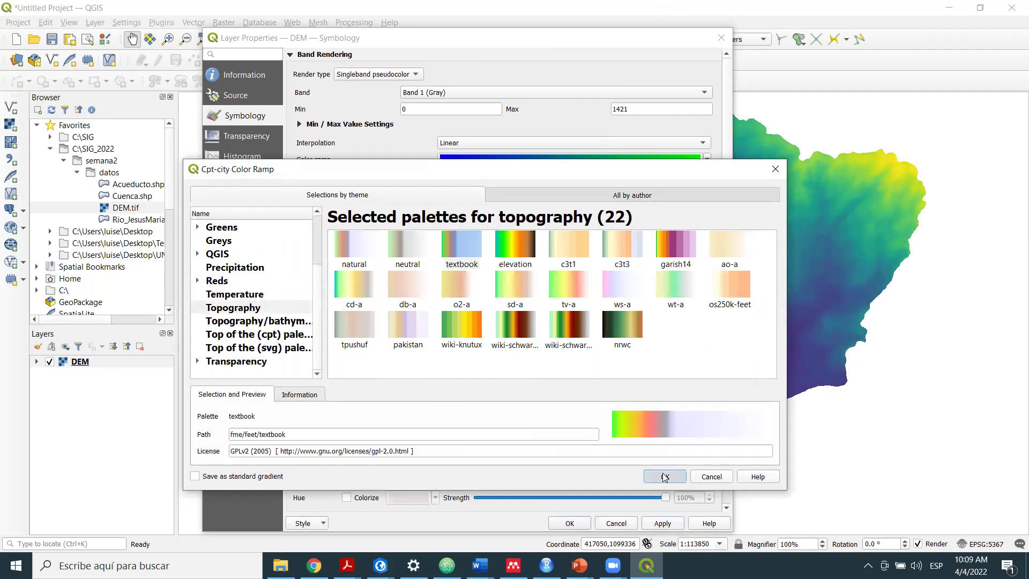
{"action": "left_click", "coordinate": [664, 477]}
{"action": "left_click_drag", "start_coordinate": [707, 226], "coordinate": [711, 185]}
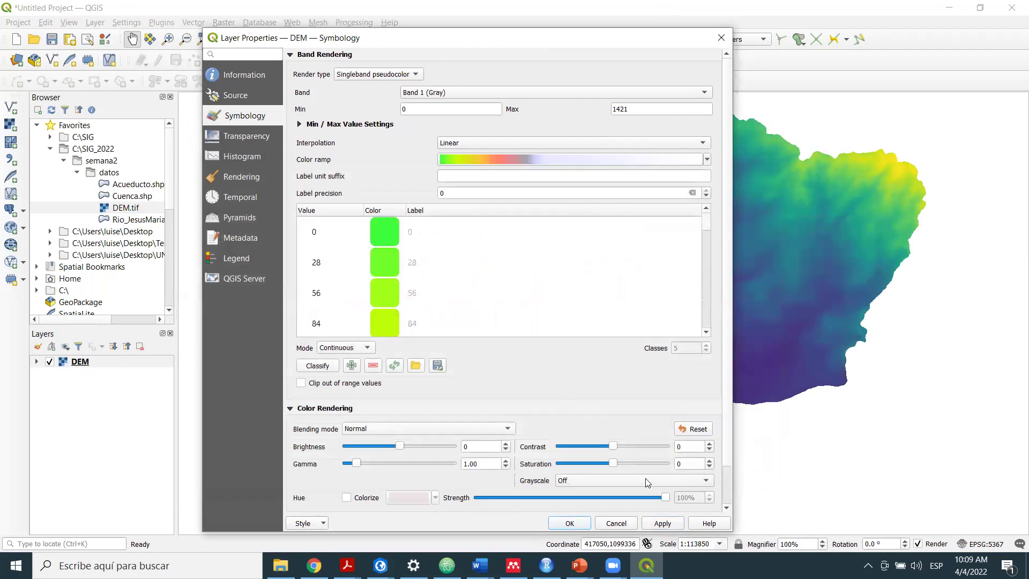
{"action": "left_click", "coordinate": [662, 523]}
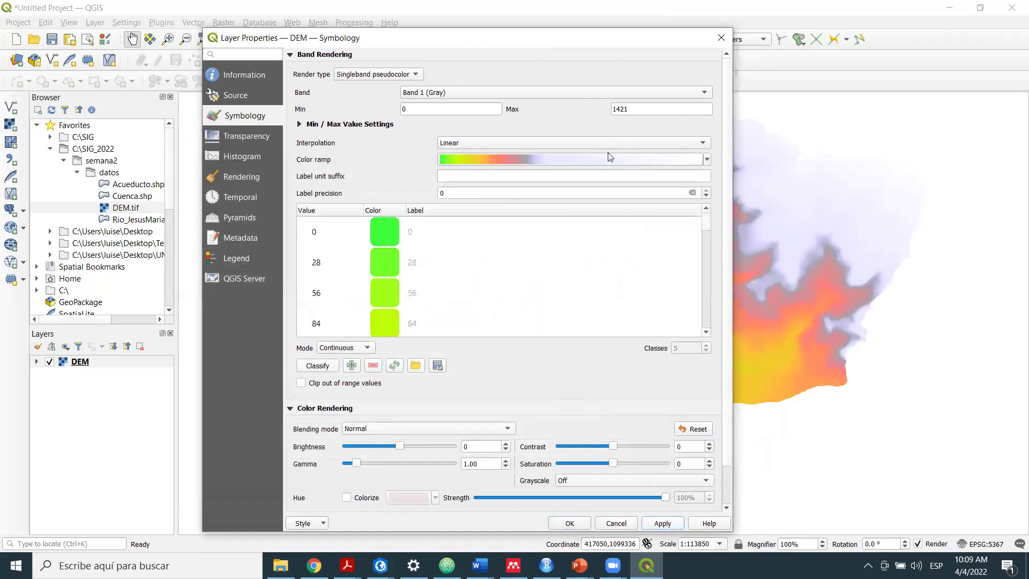
{"action": "left_click", "coordinate": [721, 38]}
{"action": "left_click_drag", "start_coordinate": [592, 335], "coordinate": [545, 330]}
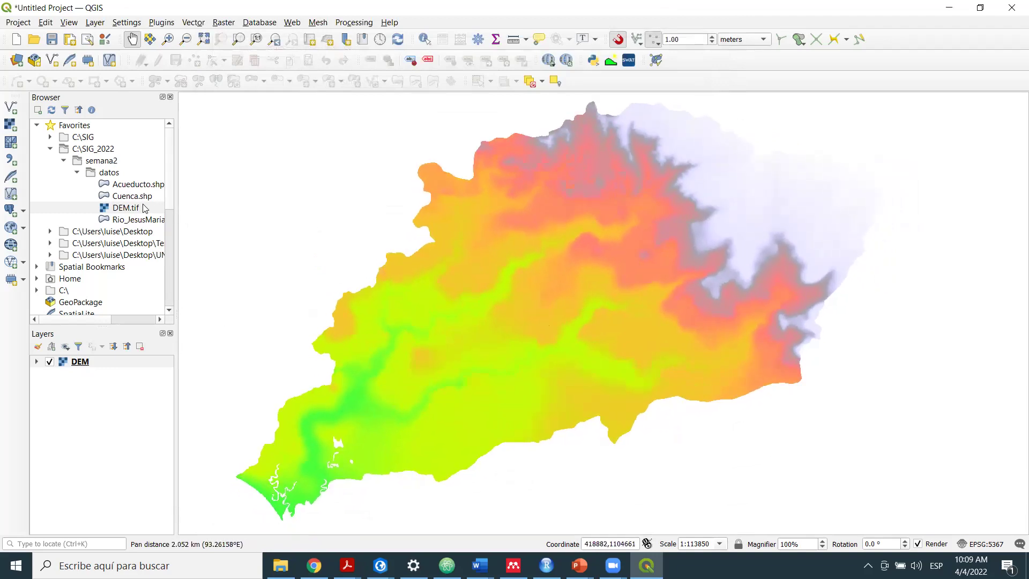
Add DEM.tif a second time beneath the colored DEM and render this lower copy as Hillshade.
{"action": "left_click_drag", "start_coordinate": [145, 207], "coordinate": [406, 387]}
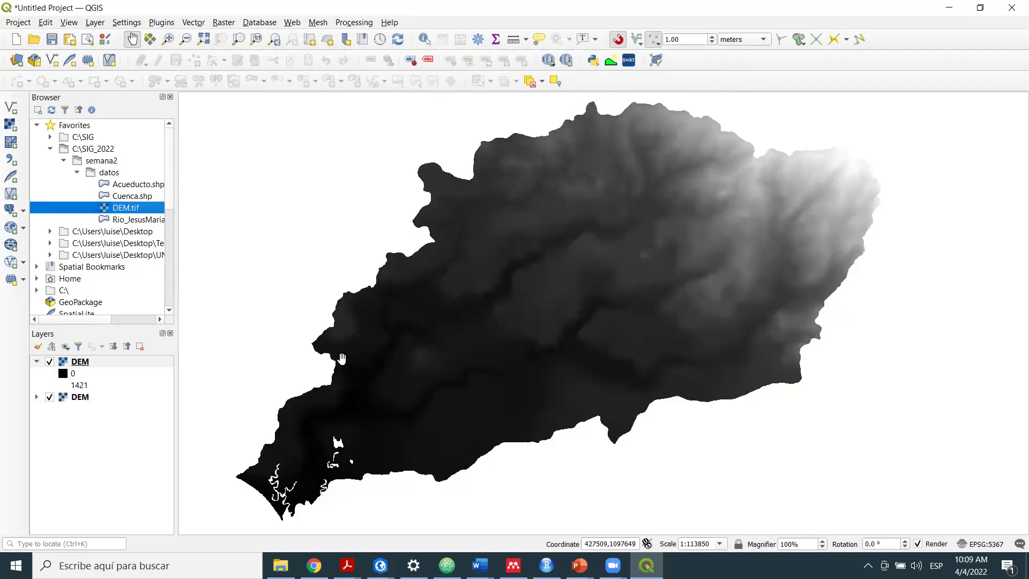
{"action": "left_click_drag", "start_coordinate": [99, 367], "coordinate": [94, 456]}
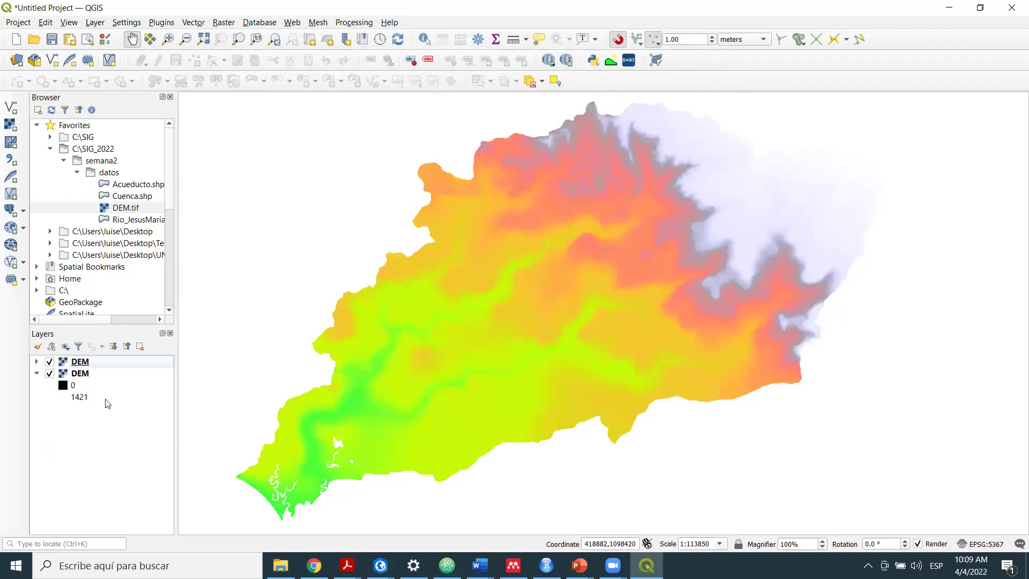
{"action": "right_click", "coordinate": [84, 374]}
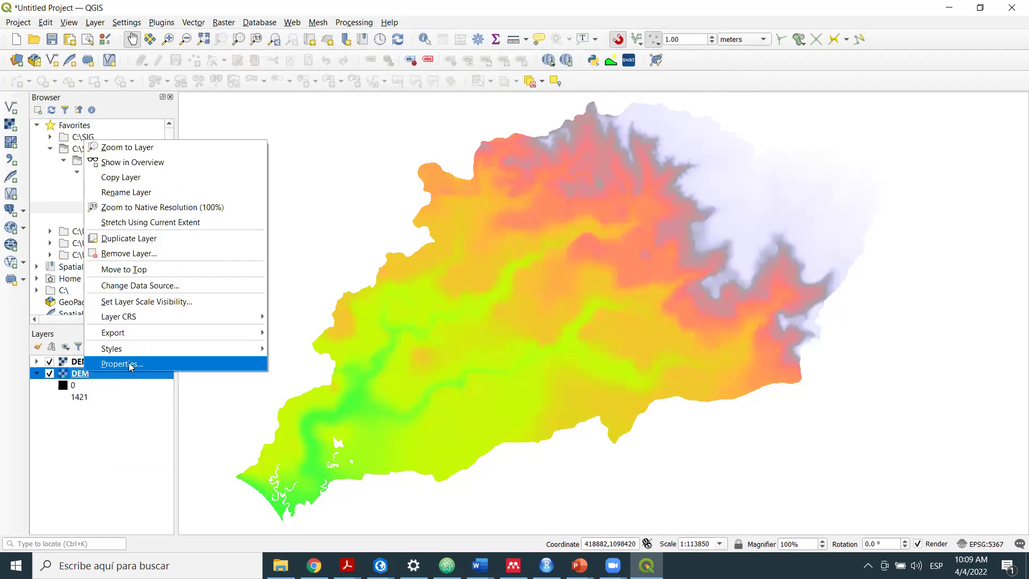
{"action": "left_click", "coordinate": [129, 362]}
{"action": "left_click", "coordinate": [396, 96]}
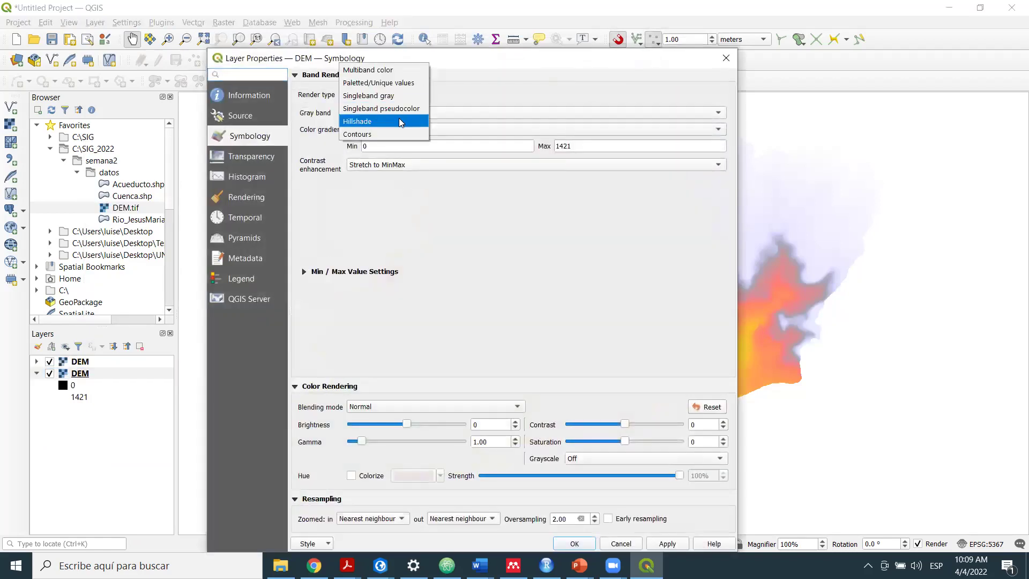
{"action": "left_click", "coordinate": [369, 122]}
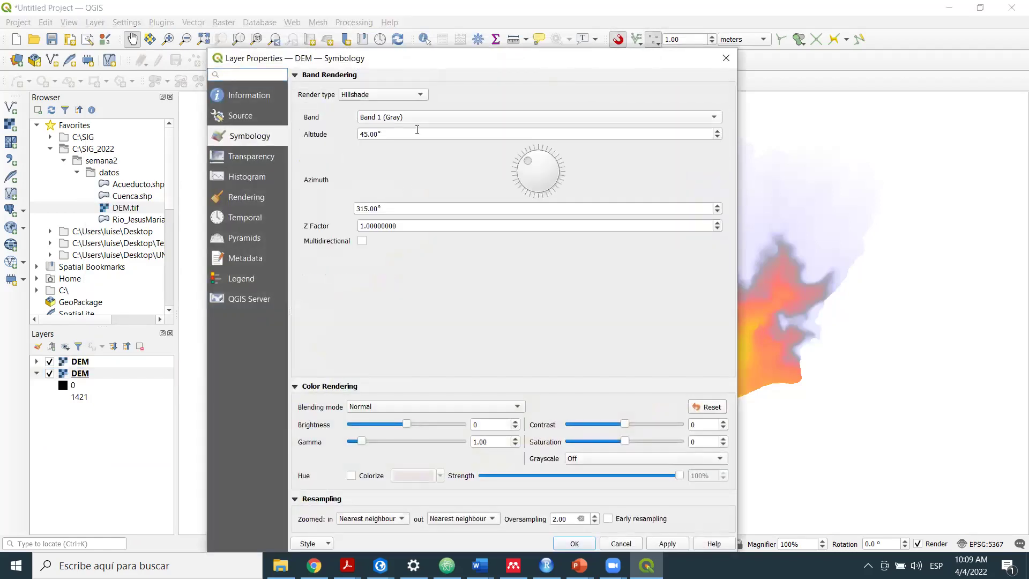
{"action": "left_click_drag", "start_coordinate": [571, 65], "coordinate": [508, 22]}
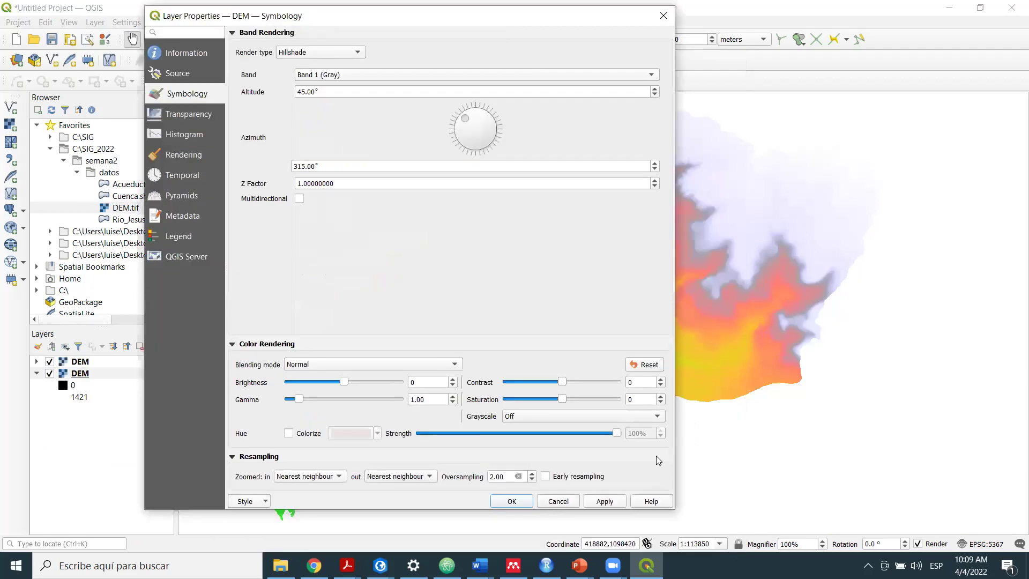
{"action": "left_click", "coordinate": [605, 501]}
{"action": "left_click", "coordinate": [512, 501]}
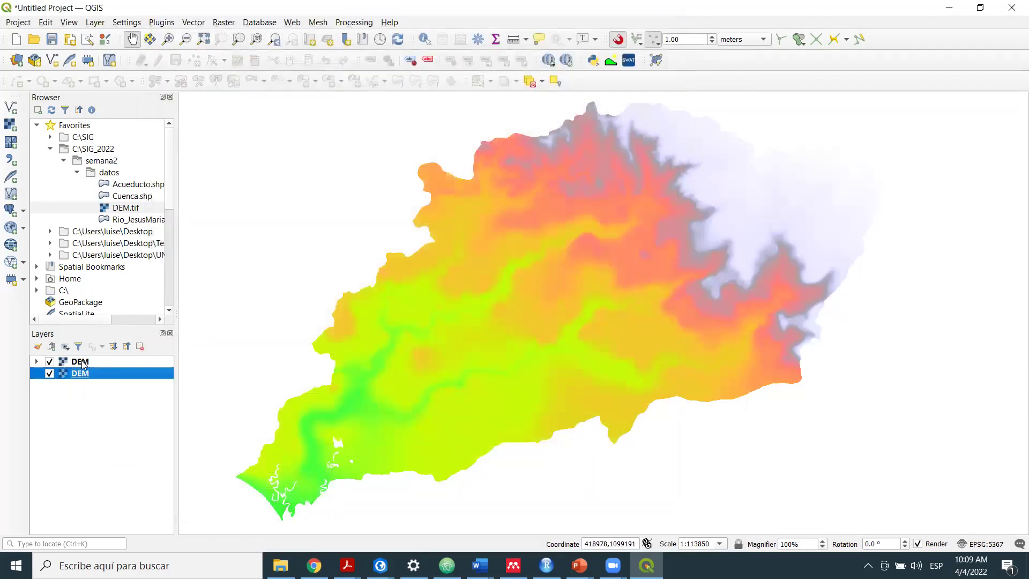
Set the upper colored DEM's blending mode to Multiply so it combines with the hillshade beneath.
{"action": "left_click", "coordinate": [83, 362]}
{"action": "right_click", "coordinate": [85, 365]}
{"action": "left_click", "coordinate": [151, 350]}
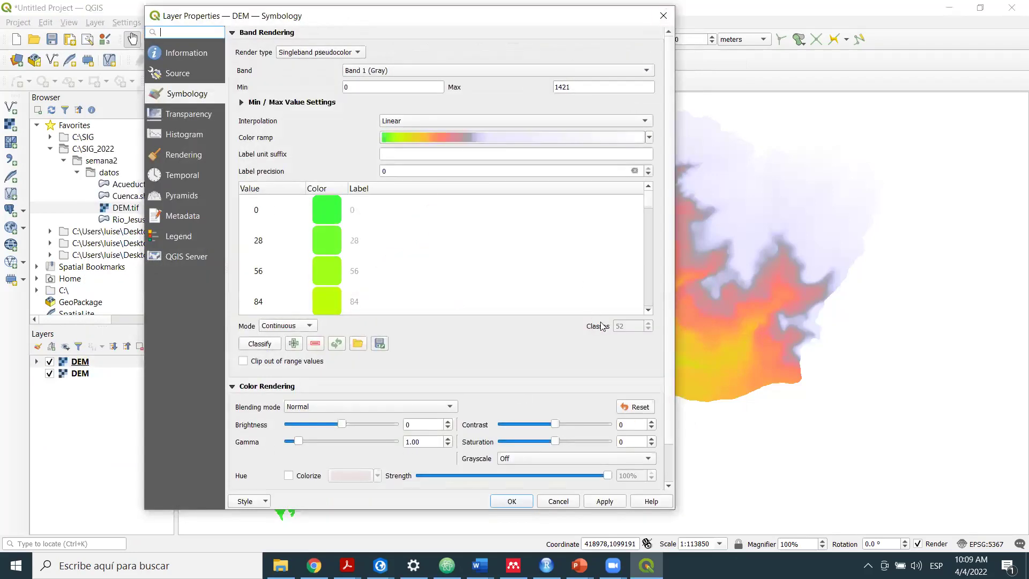
{"action": "scroll", "coordinate": [668, 249], "scroll_direction": "down", "scroll_amount": 2}
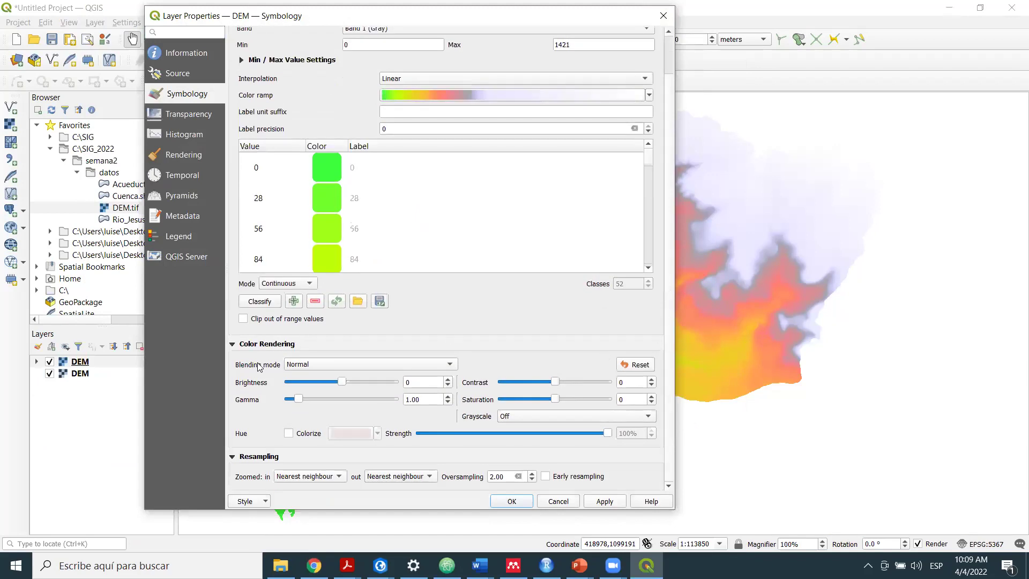
{"action": "left_click", "coordinate": [337, 366]}
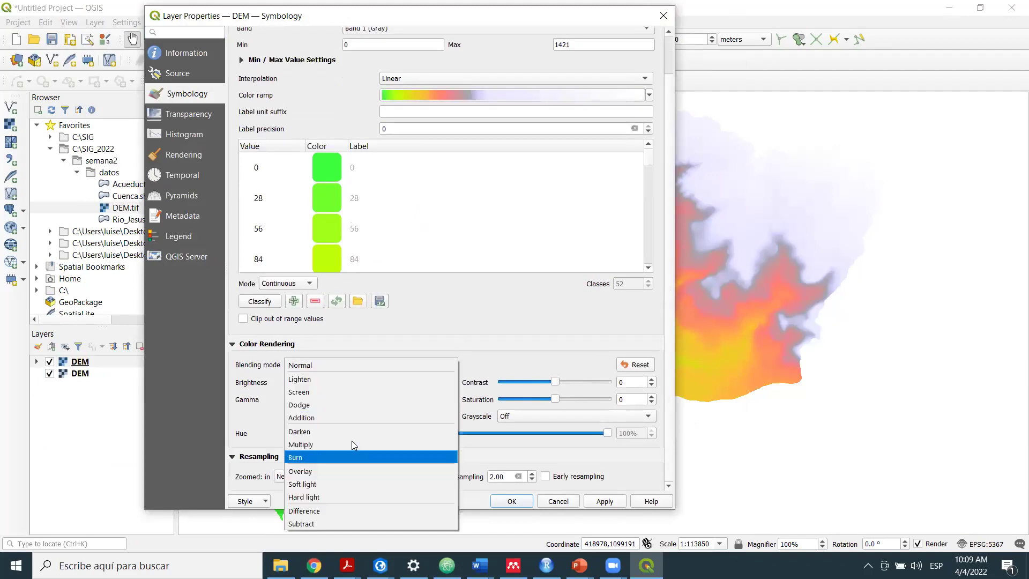
{"action": "left_click", "coordinate": [351, 447]}
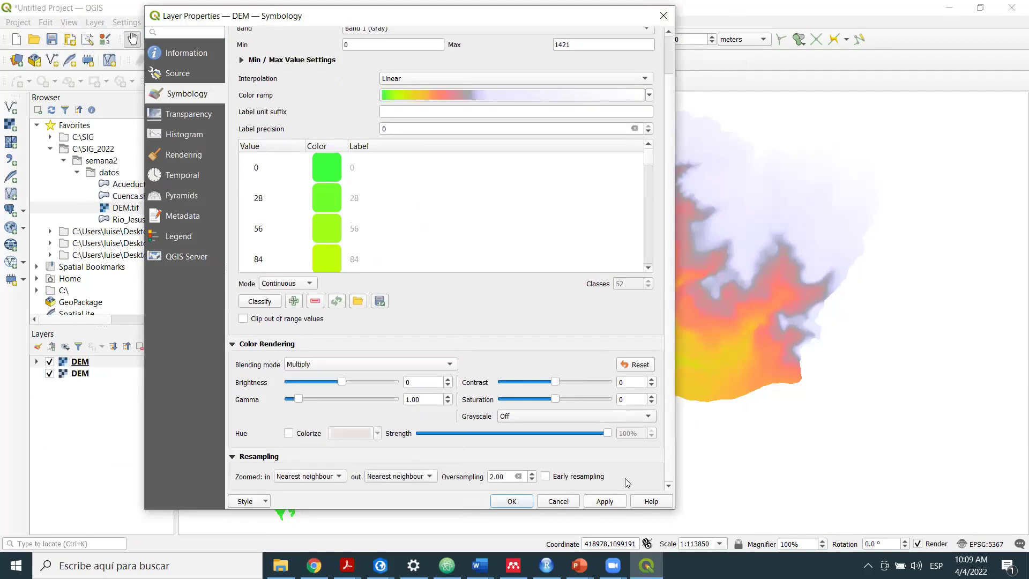
{"action": "key", "text": "alt+a"}
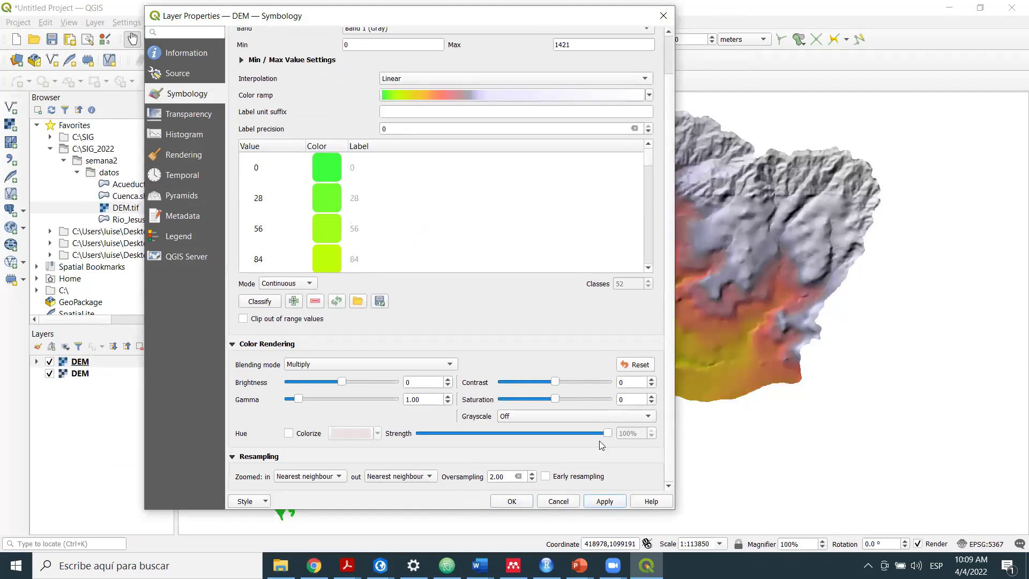
{"action": "left_click", "coordinate": [512, 501]}
Set the hillshade DEM's resampling to Bilinear for both zoomed in and zoomed out.
{"action": "scroll", "coordinate": [691, 228], "scroll_direction": "up", "scroll_amount": 2}
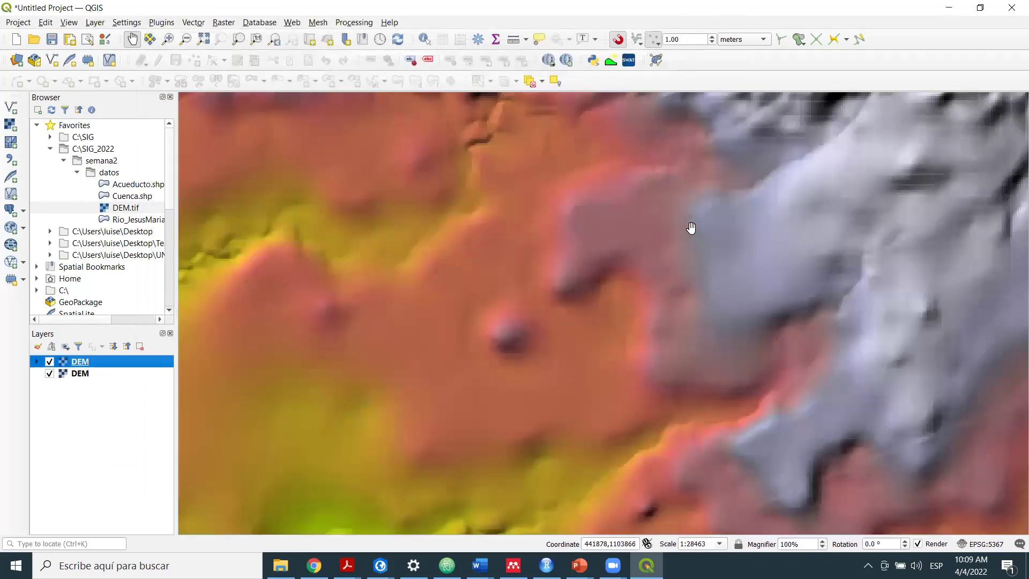
{"action": "scroll", "coordinate": [691, 227], "scroll_direction": "up", "scroll_amount": 1}
{"action": "scroll", "coordinate": [691, 228], "scroll_direction": "up", "scroll_amount": 4}
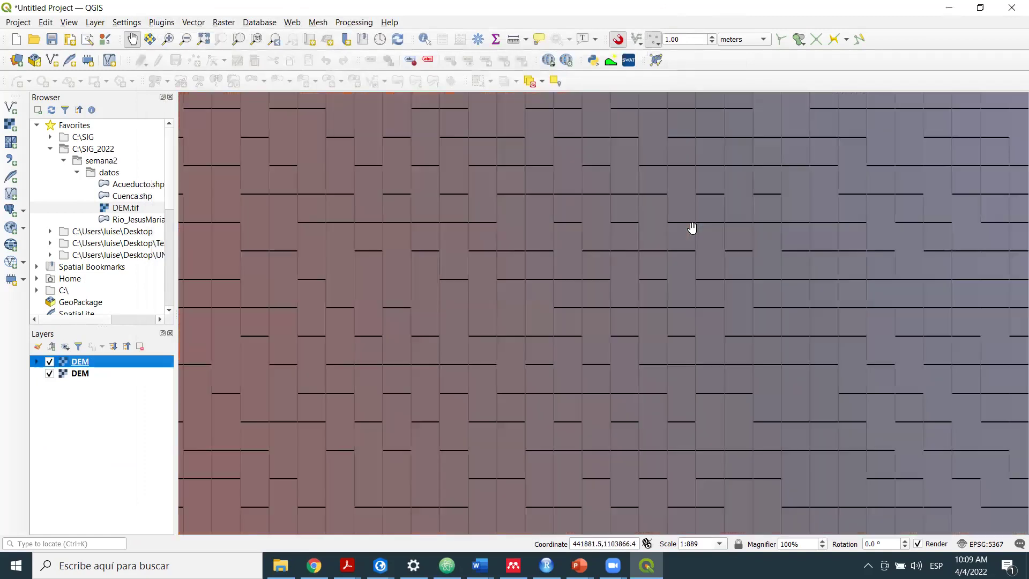
{"action": "scroll", "coordinate": [691, 227], "scroll_direction": "down", "scroll_amount": 4}
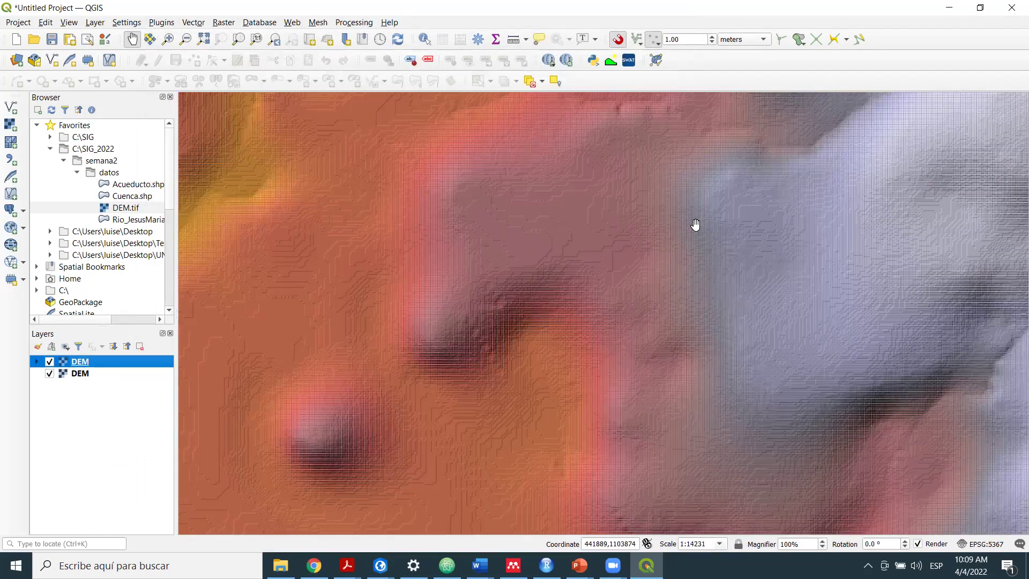
{"action": "scroll", "coordinate": [223, 358], "scroll_direction": "down", "scroll_amount": 3}
{"action": "left_click", "coordinate": [99, 374]}
{"action": "right_click", "coordinate": [99, 373]}
{"action": "left_click", "coordinate": [143, 363]}
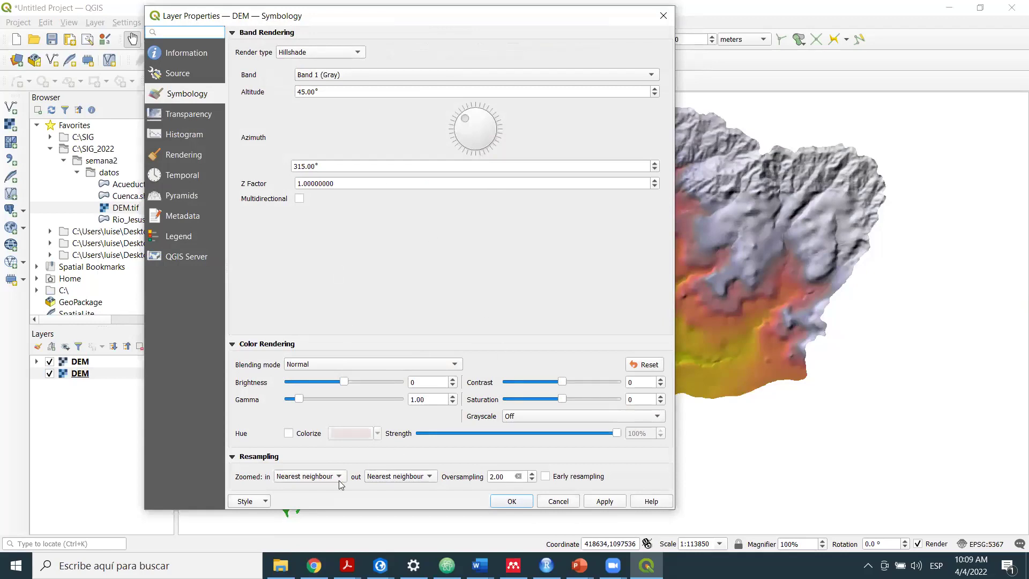
{"action": "left_click", "coordinate": [305, 479]}
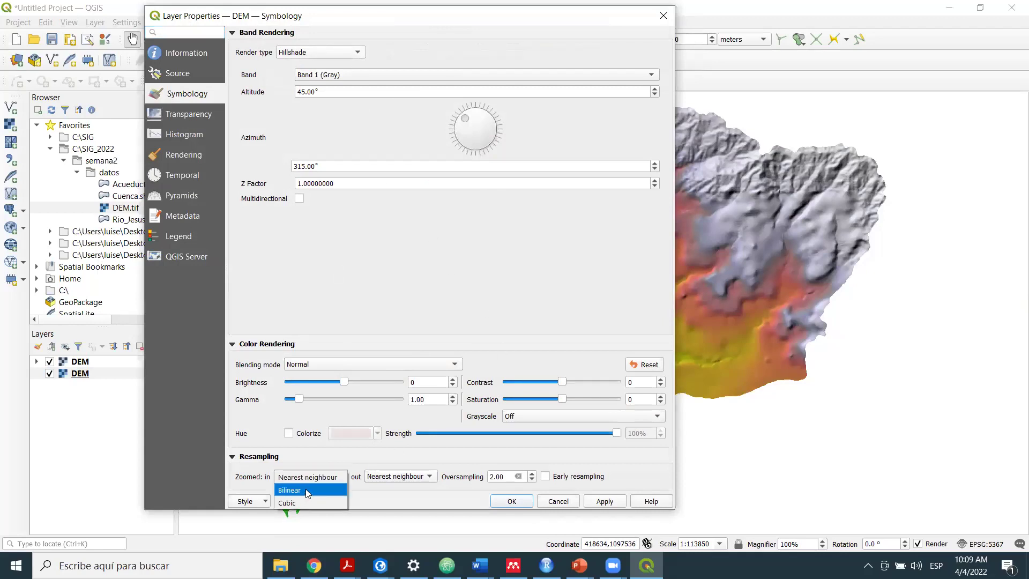
{"action": "left_click", "coordinate": [305, 490]}
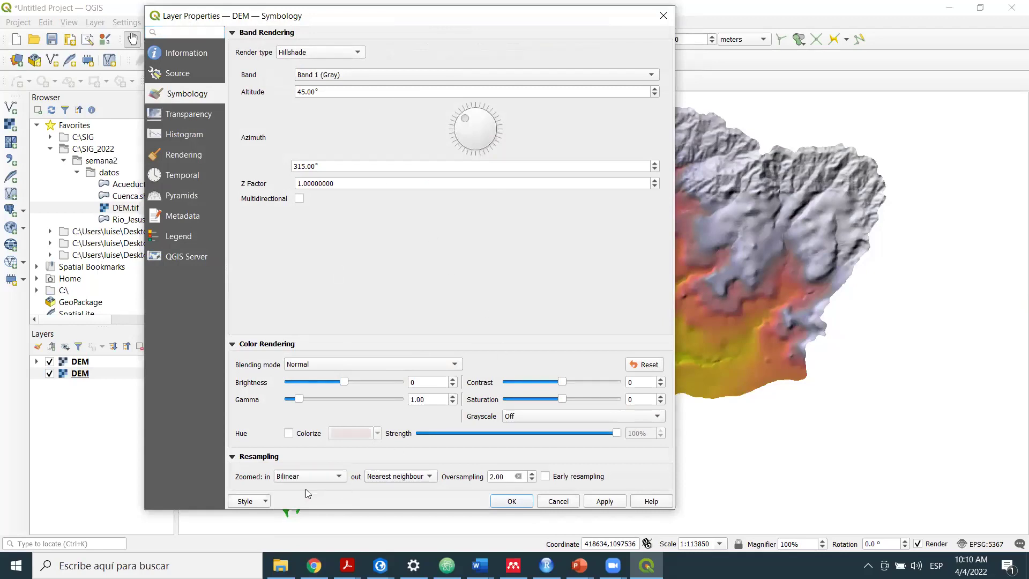
{"action": "left_click", "coordinate": [410, 476]}
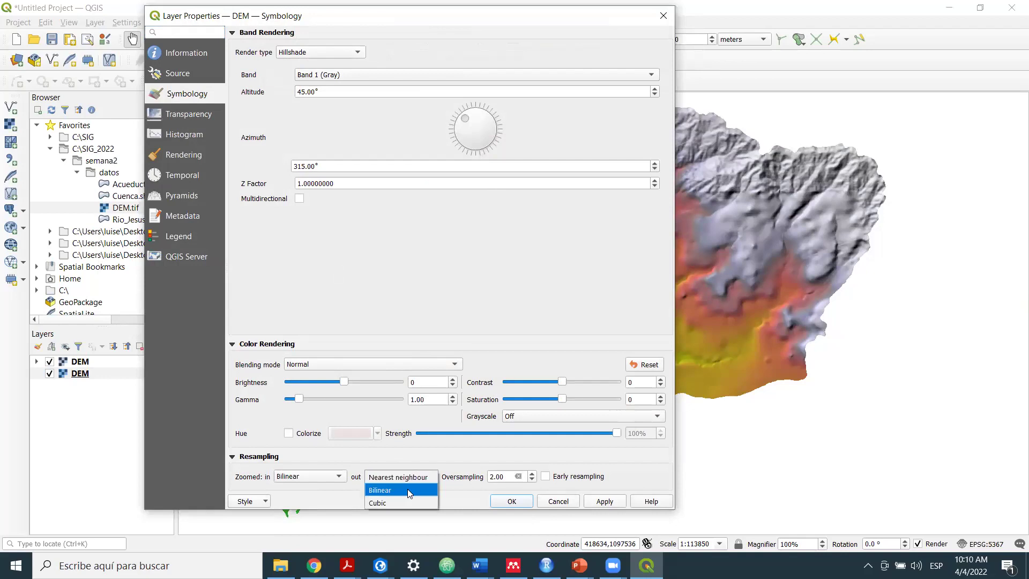
{"action": "left_click", "coordinate": [409, 490]}
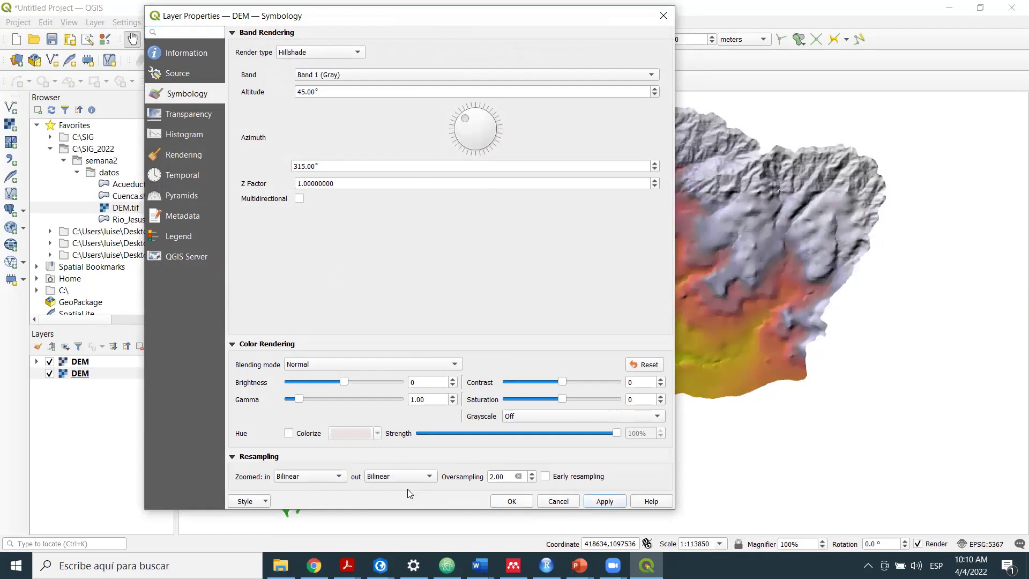
{"action": "left_click", "coordinate": [511, 501]}
Add the Acueducto.shp layer from the semana2 datos folder to the shaded-relief map.
{"action": "scroll", "coordinate": [738, 190], "scroll_direction": "up", "scroll_amount": 1}
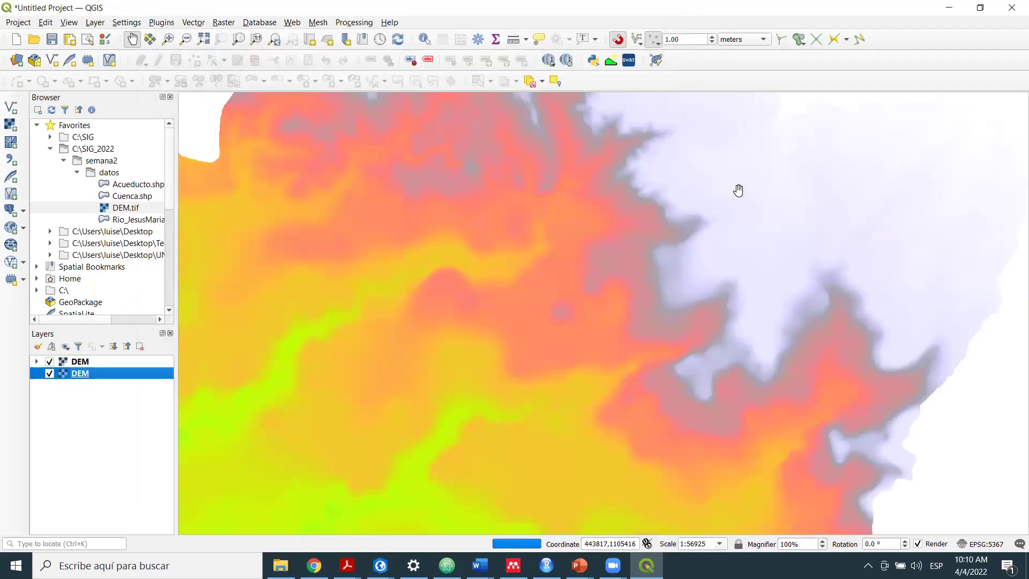
{"action": "scroll", "coordinate": [638, 262], "scroll_direction": "up", "scroll_amount": 4}
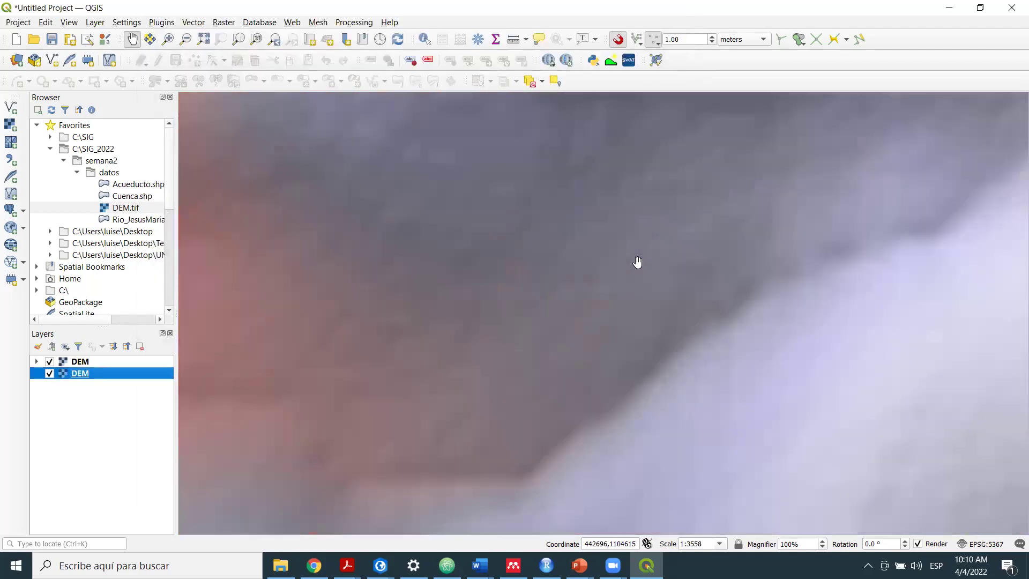
{"action": "scroll", "coordinate": [638, 263], "scroll_direction": "down", "scroll_amount": 4}
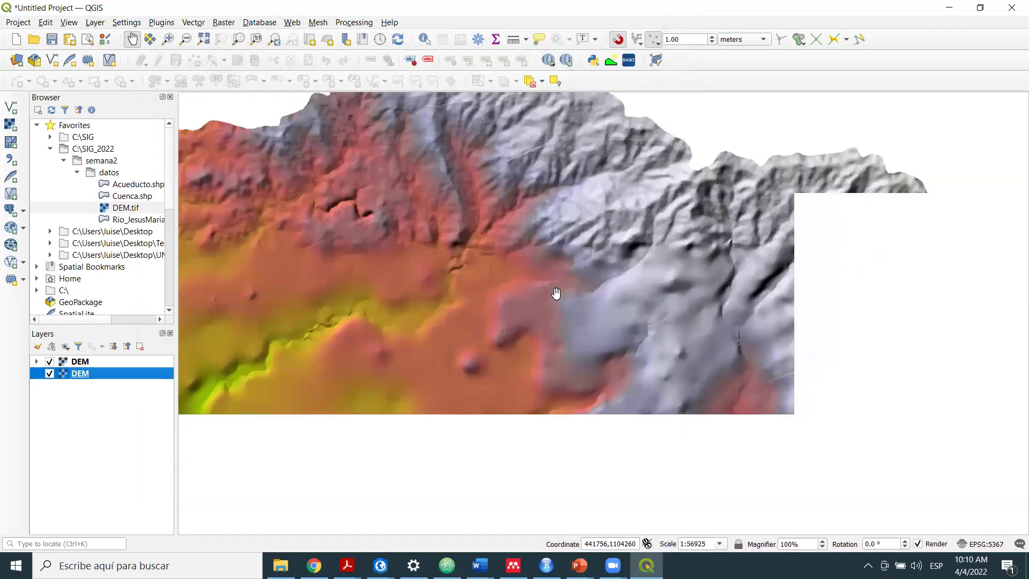
{"action": "scroll", "coordinate": [518, 306], "scroll_direction": "down", "scroll_amount": 1}
{"action": "left_click_drag", "start_coordinate": [470, 333], "coordinate": [617, 356]}
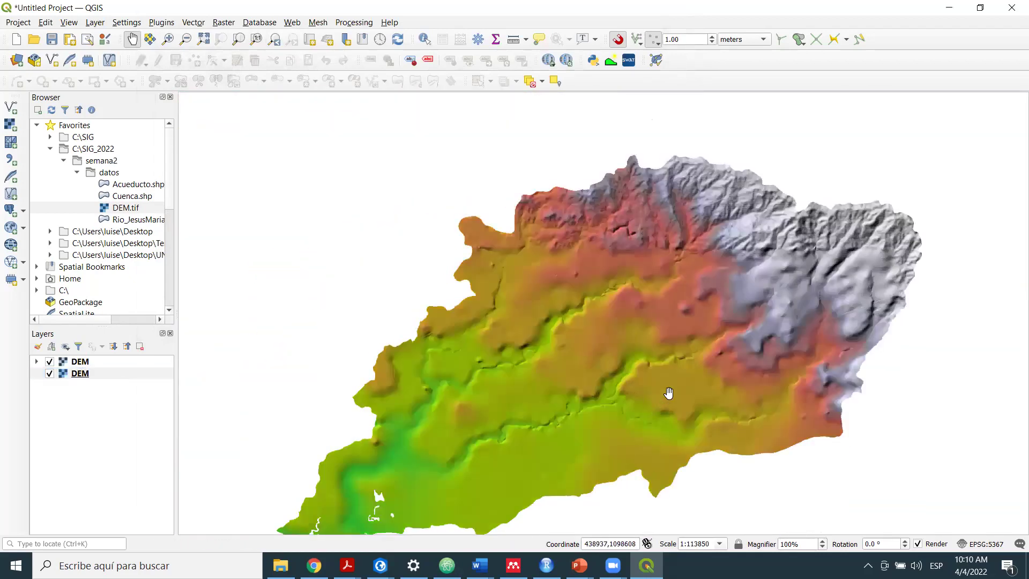
{"action": "left_click_drag", "start_coordinate": [662, 423], "coordinate": [714, 333]}
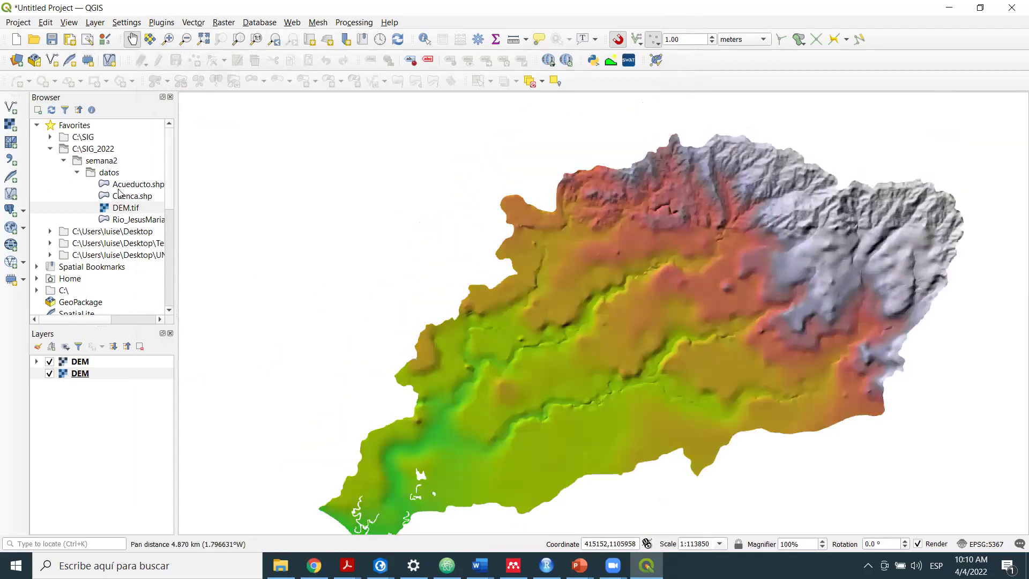
{"action": "mouse_move", "coordinate": [132, 189]}
{"action": "left_mouse_down"}
{"action": "mouse_move", "coordinate": [393, 313]}
{"action": "mouse_move", "coordinate": [388, 305]}
{"action": "left_mouse_up"}
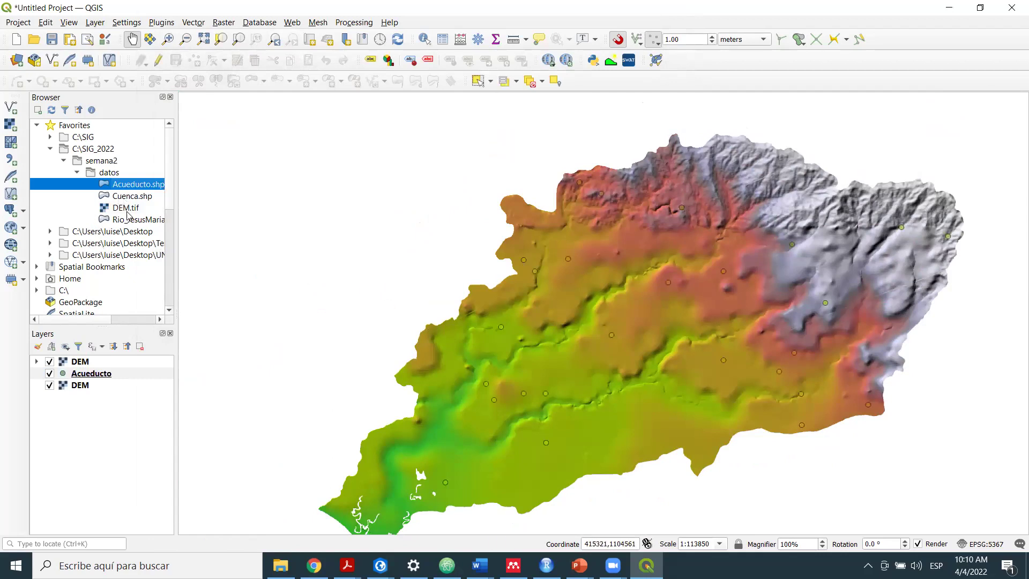
Add the Rio_JesusMaria river layer from the semana2 datos folder to the map.
{"action": "left_click_drag", "start_coordinate": [128, 219], "coordinate": [432, 298]}
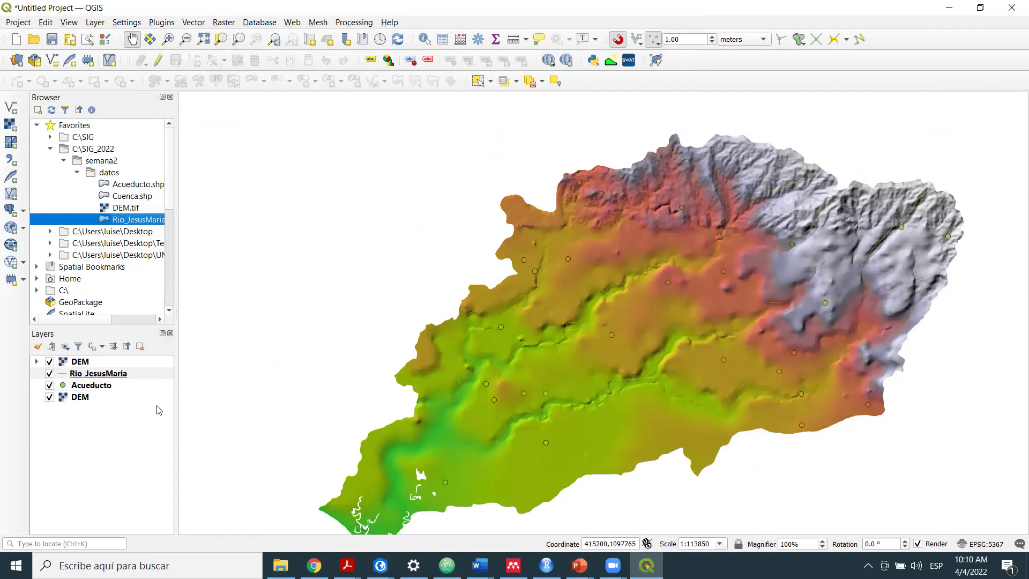
Review the lower DEM's Hillshade render type and resampling settings without changing them.
{"action": "left_click", "coordinate": [84, 397]}
{"action": "right_click", "coordinate": [84, 396]}
{"action": "left_click", "coordinate": [88, 387]}
{"action": "left_click", "coordinate": [333, 52]}
{"action": "left_click", "coordinate": [308, 59]}
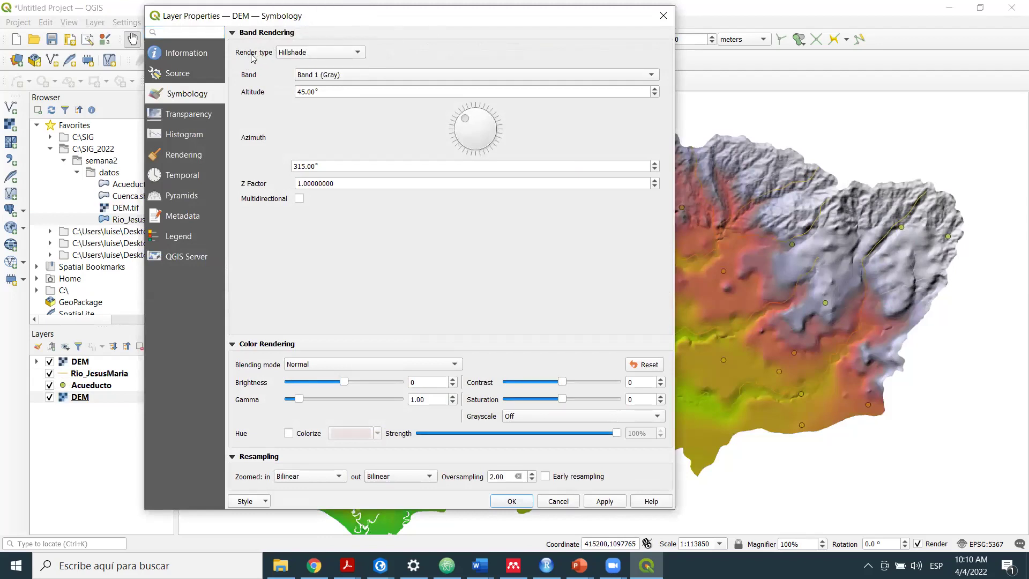
{"action": "left_click", "coordinate": [308, 52]}
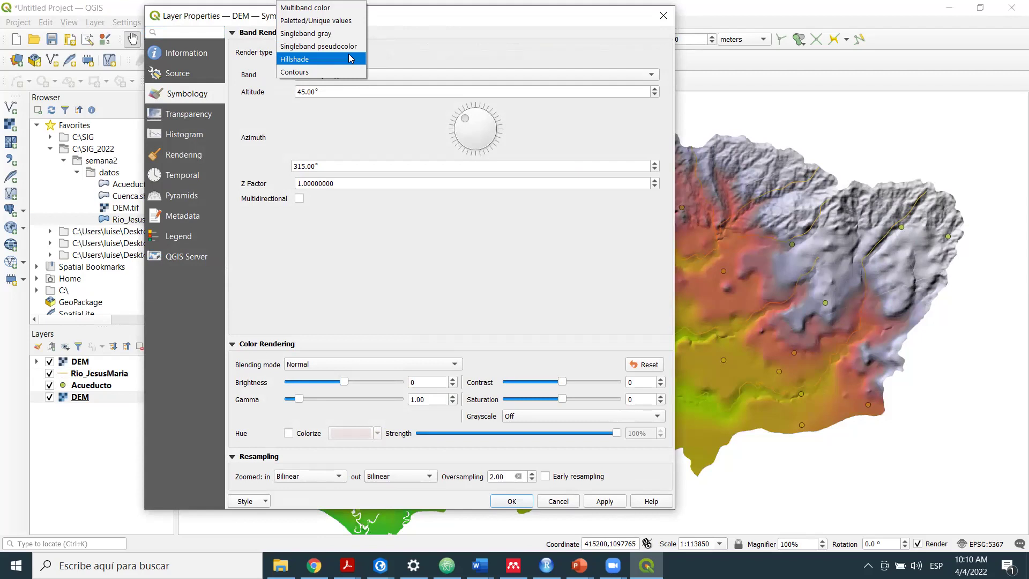
{"action": "left_click", "coordinate": [349, 54]}
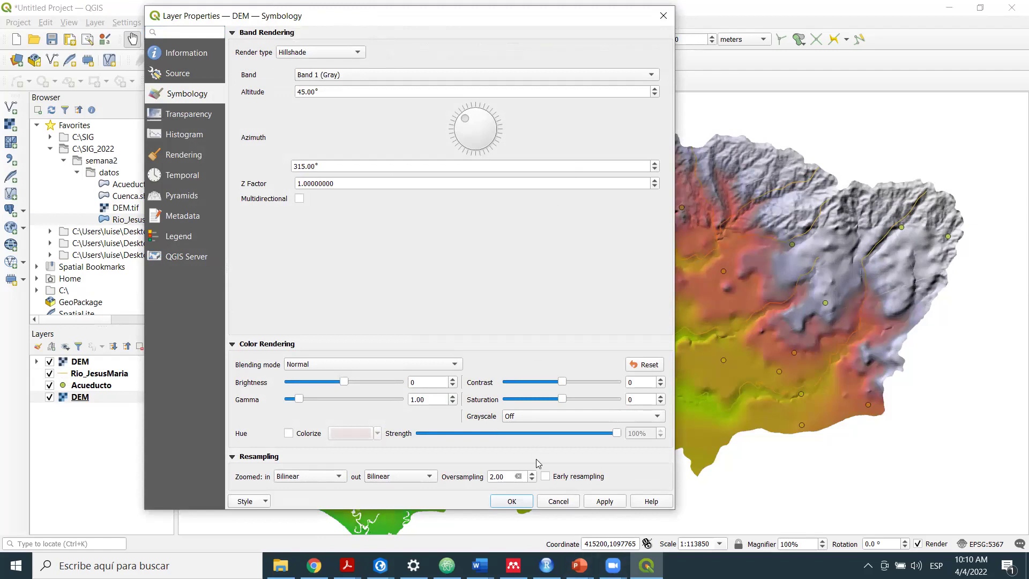
{"action": "left_click", "coordinate": [662, 17]}
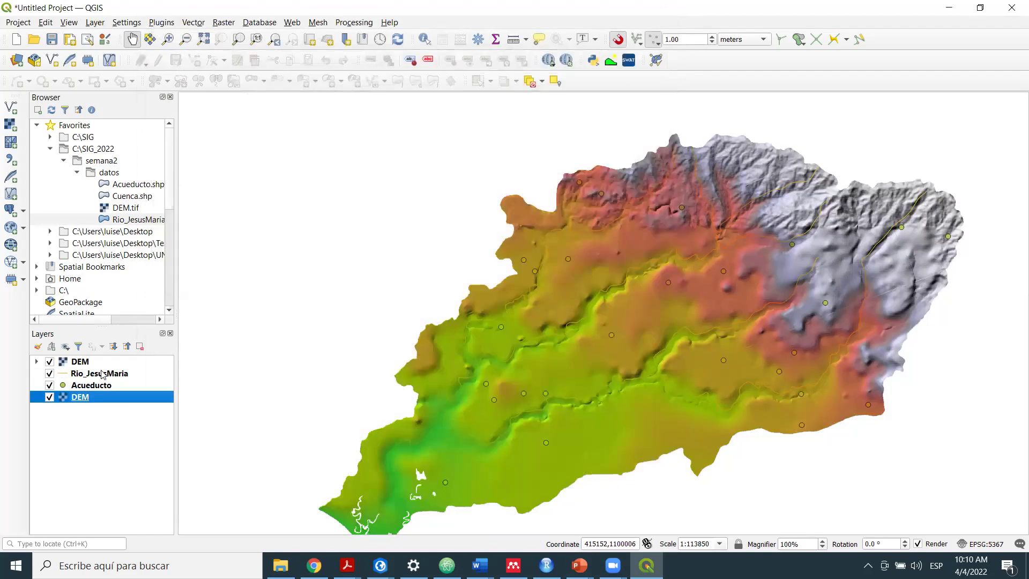
Change the Rio_JesusMaria layer's simple line color to blue.
{"action": "left_click", "coordinate": [66, 374]}
{"action": "double_click", "coordinate": [63, 374]}
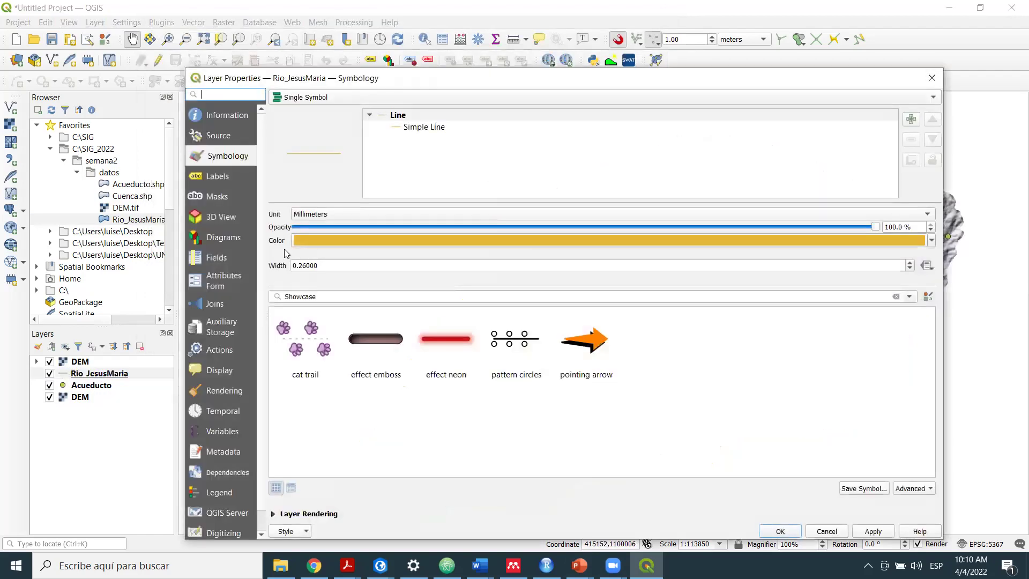
{"action": "left_click", "coordinate": [426, 127]}
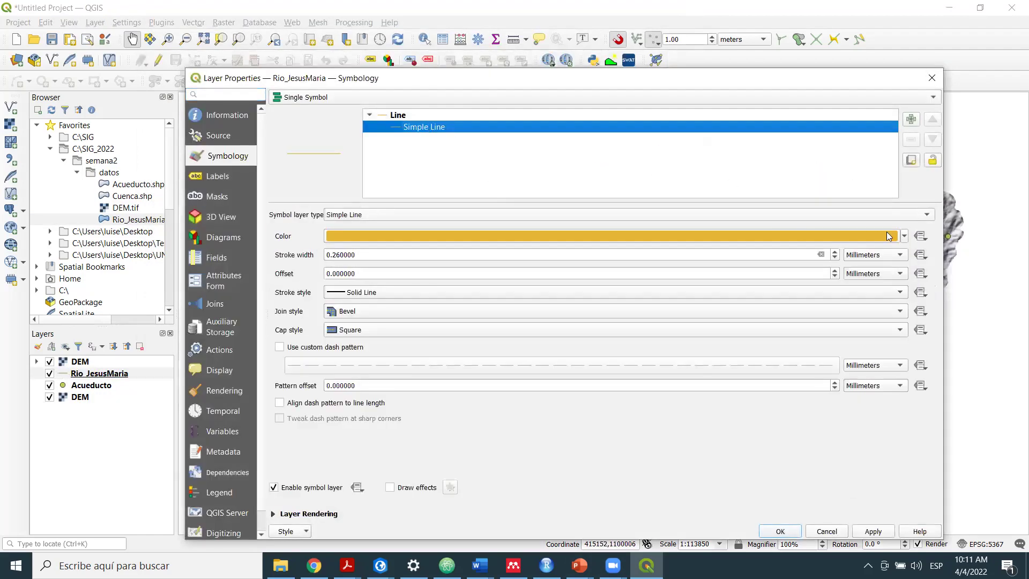
{"action": "left_click", "coordinate": [904, 236]}
{"action": "left_click_drag", "start_coordinate": [366, 357], "coordinate": [363, 382]}
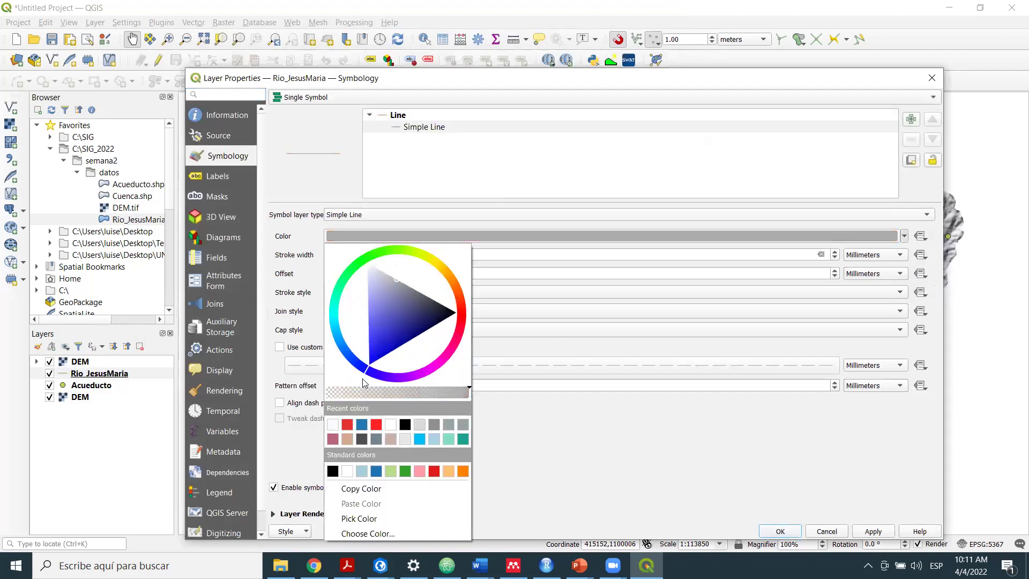
{"action": "left_click", "coordinate": [623, 468]}
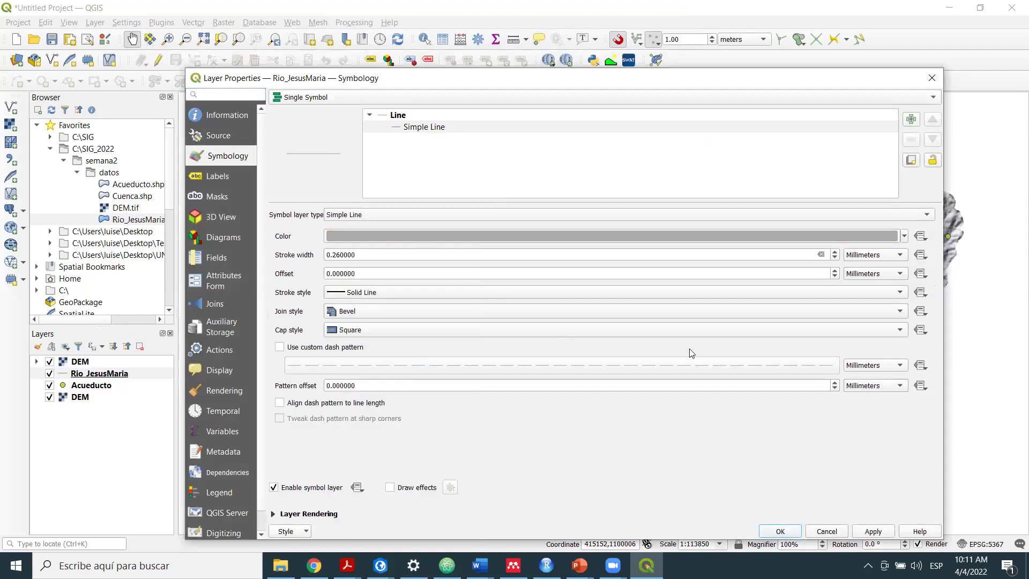
{"action": "left_click", "coordinate": [905, 236]}
{"action": "left_click_drag", "start_coordinate": [397, 339], "coordinate": [369, 358]}
{"action": "left_click", "coordinate": [497, 430]}
{"action": "key", "text": "Return"}
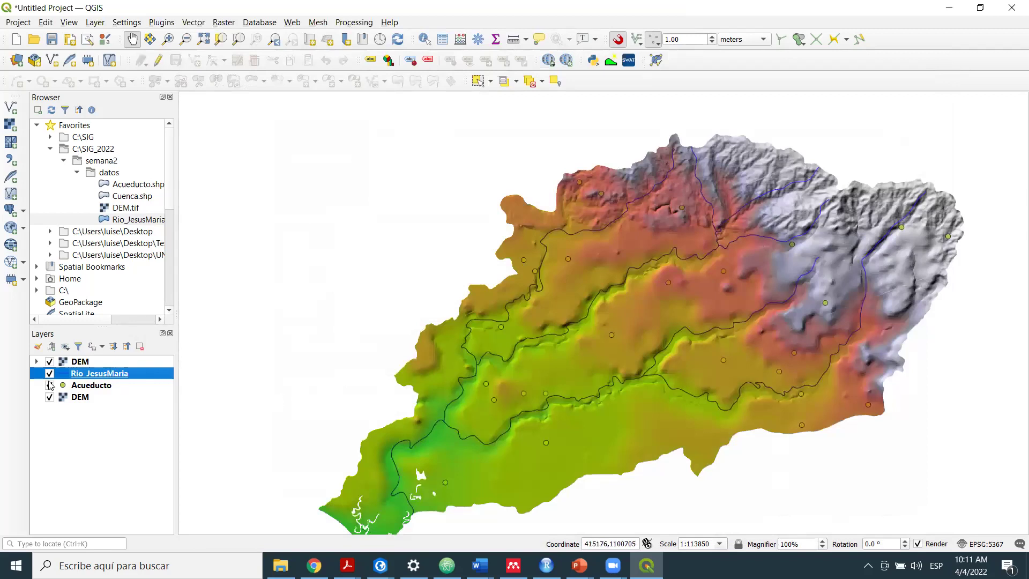
Set the stroke width of the Rio_JesusMaria simple line to 0.46 mm.
{"action": "double_click", "coordinate": [63, 373]}
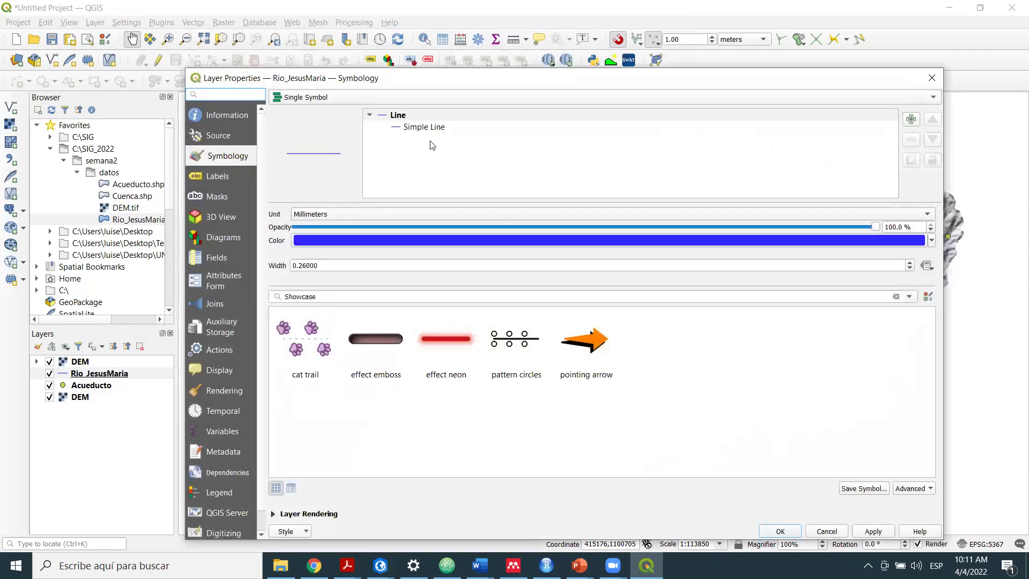
{"action": "left_click", "coordinate": [400, 128]}
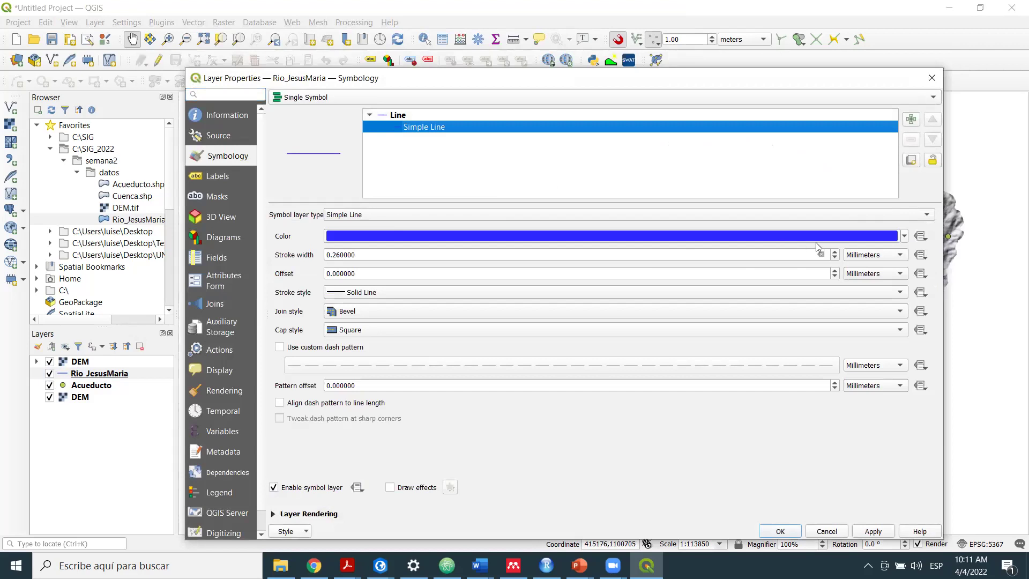
{"action": "left_click", "coordinate": [834, 251]}
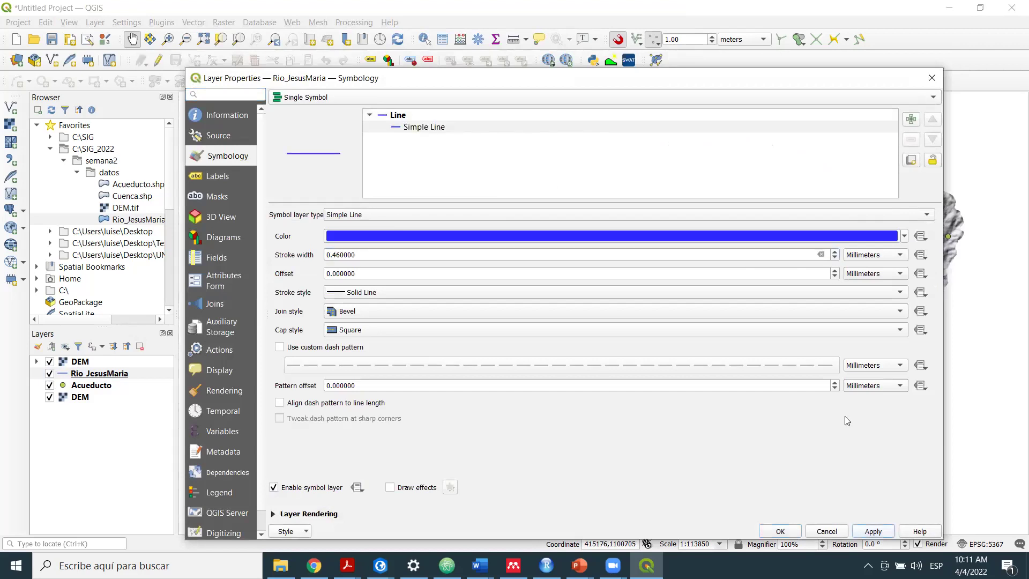
{"action": "left_click", "coordinate": [780, 531]}
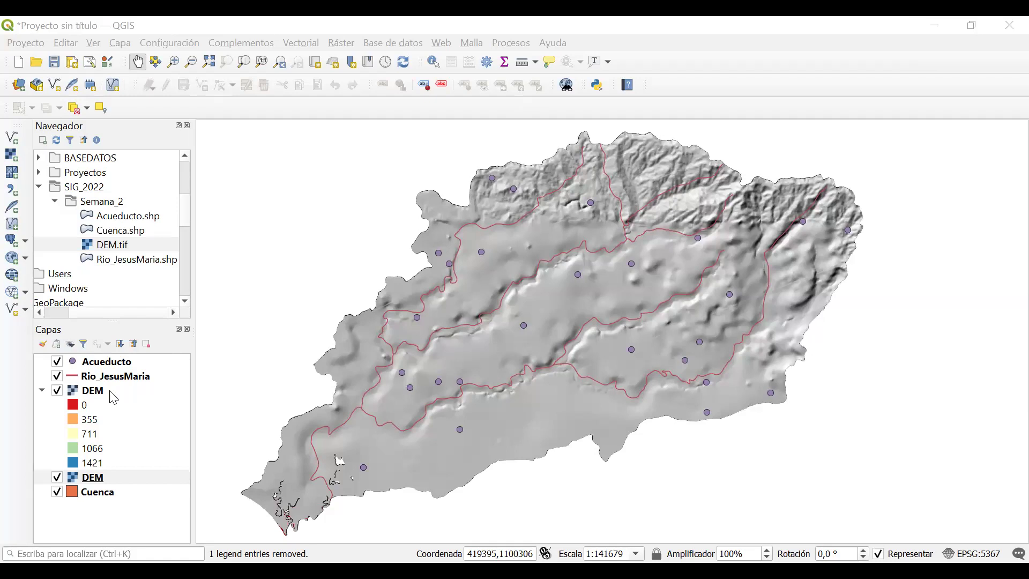
In the Proyecto sin título project, hide the lower hillshade DEM and open the upper DEM's symbology properties.
{"action": "left_click", "coordinate": [57, 477]}
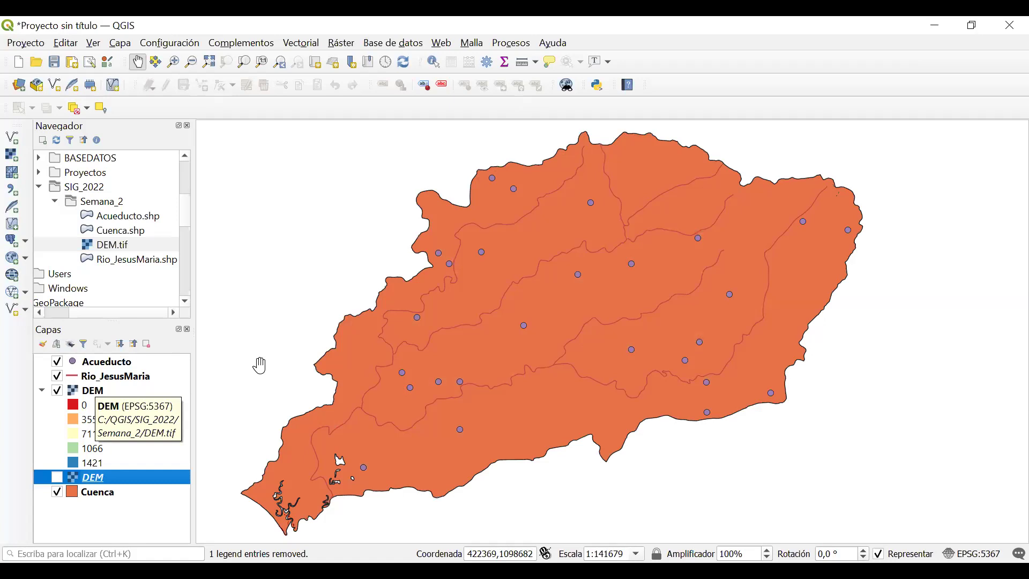
{"action": "right_click", "coordinate": [111, 390]}
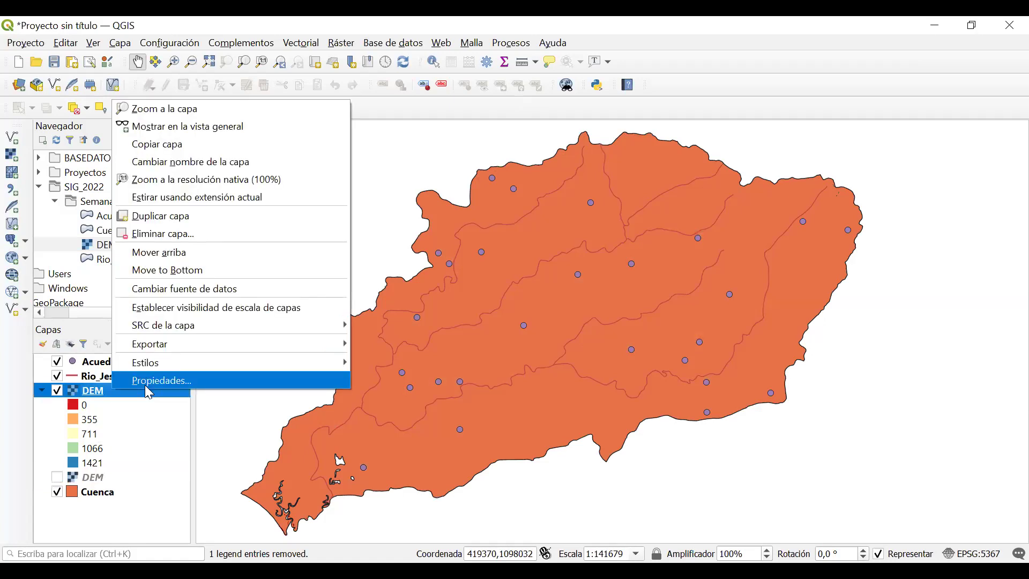
{"action": "left_click", "coordinate": [149, 392]}
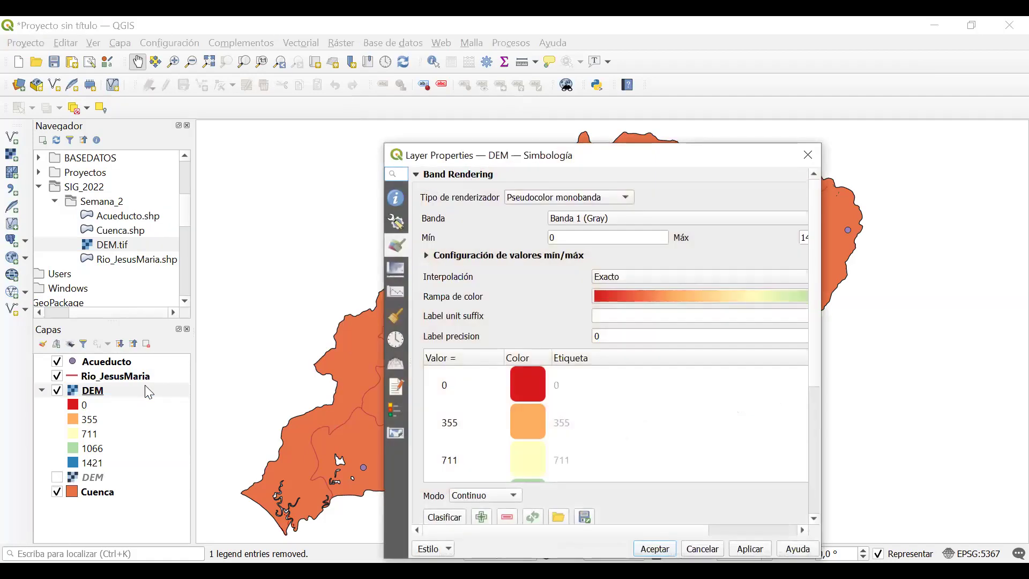
{"action": "left_click_drag", "start_coordinate": [658, 154], "coordinate": [622, 94]}
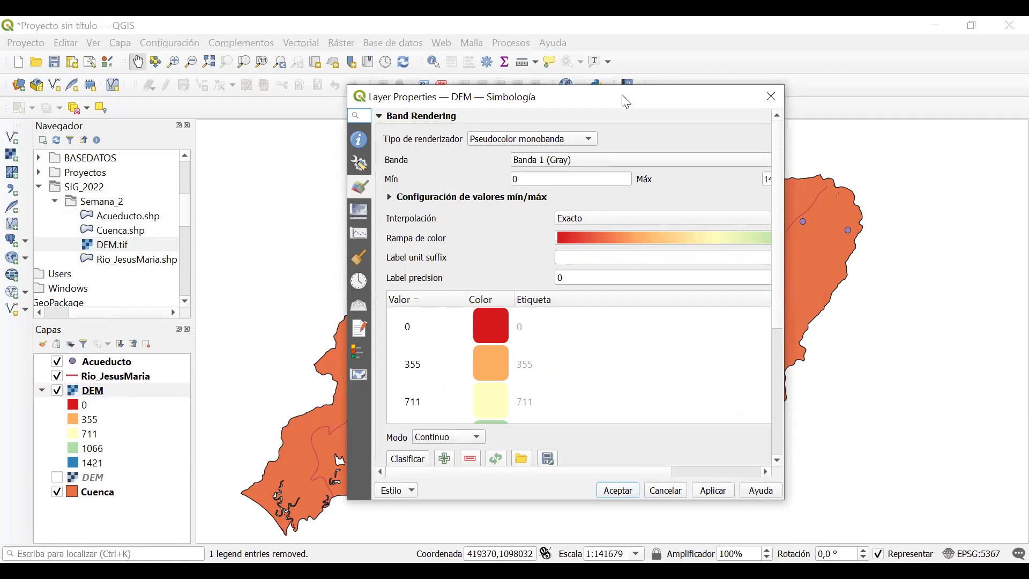
{"action": "scroll", "coordinate": [746, 250], "scroll_direction": "right", "scroll_amount": 3}
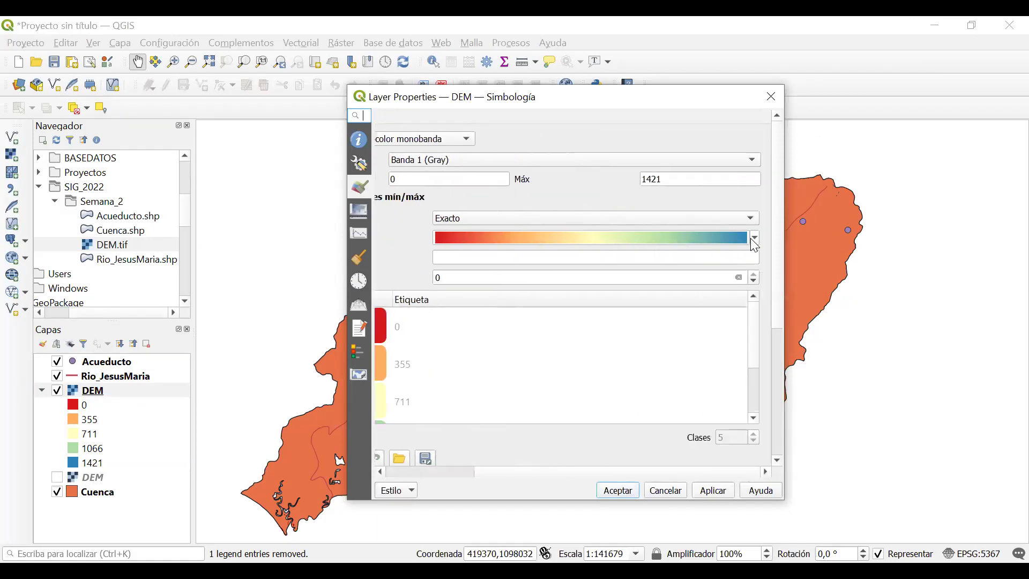
Examine the upper DEM's color ramp choices, class values and blending mode in its symbology.
{"action": "left_click", "coordinate": [754, 240]}
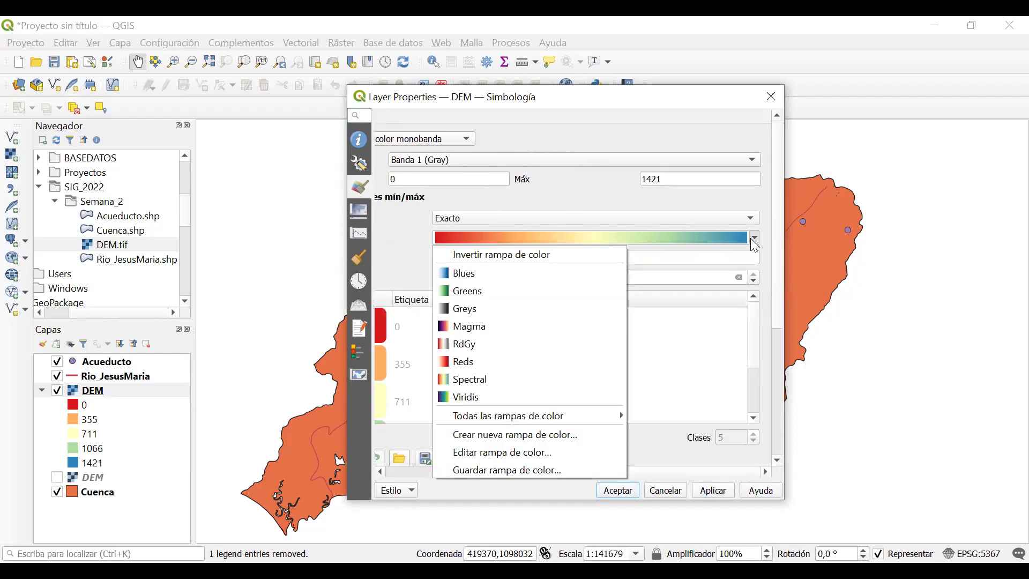
{"action": "left_click", "coordinate": [750, 238]}
{"action": "scroll", "coordinate": [581, 220], "scroll_direction": "up", "scroll_amount": 2}
{"action": "scroll", "coordinate": [400, 267], "scroll_direction": "left", "scroll_amount": 5}
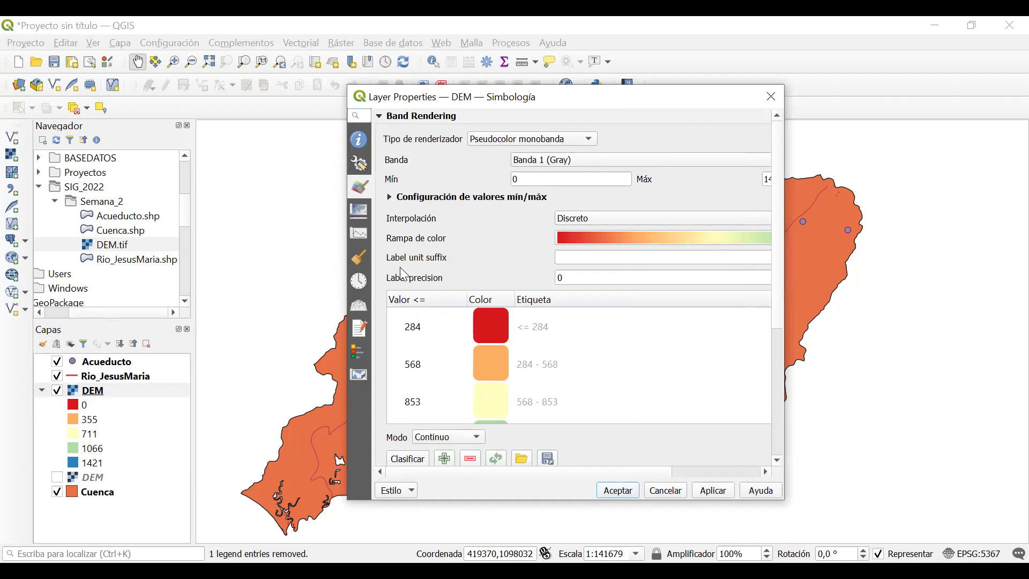
{"action": "scroll", "coordinate": [401, 268], "scroll_direction": "down", "scroll_amount": 5}
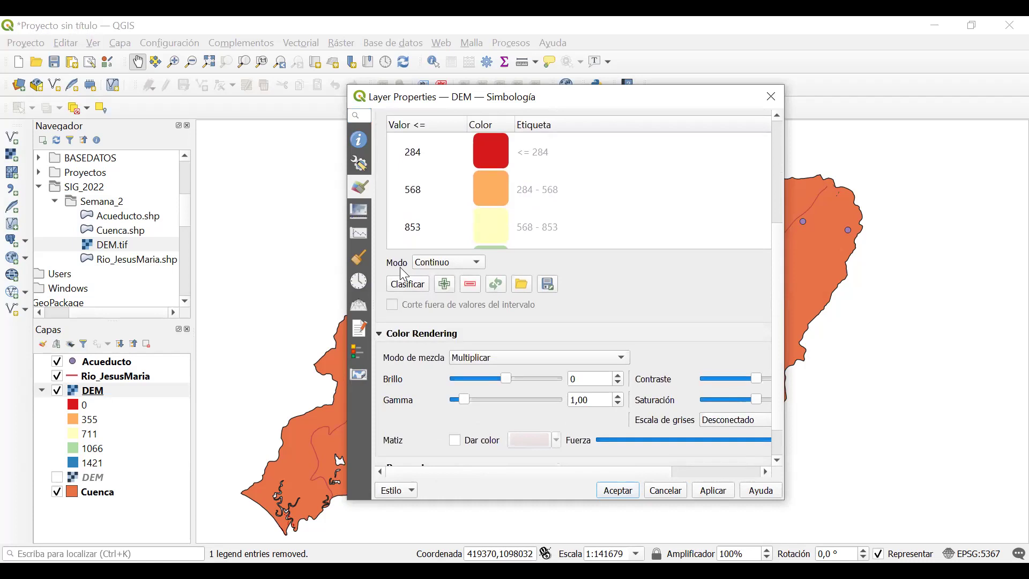
{"action": "scroll", "coordinate": [402, 269], "scroll_direction": "up", "scroll_amount": 5}
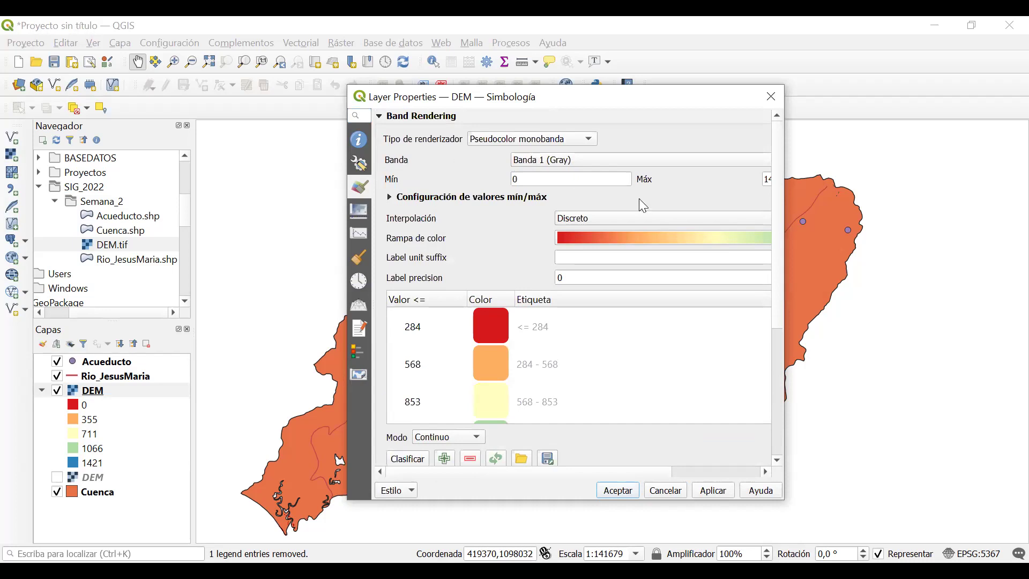
Apply Lineal interpolation to the upper DEM's pseudocolor rendering and turn the lower hillshade DEM back on.
{"action": "left_click", "coordinate": [658, 218]}
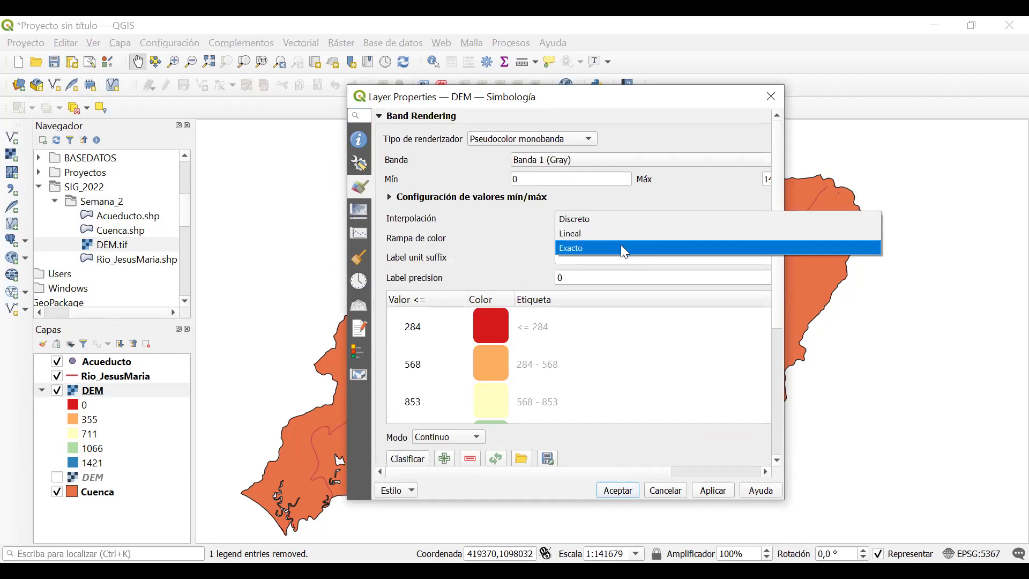
{"action": "left_click", "coordinate": [624, 248]}
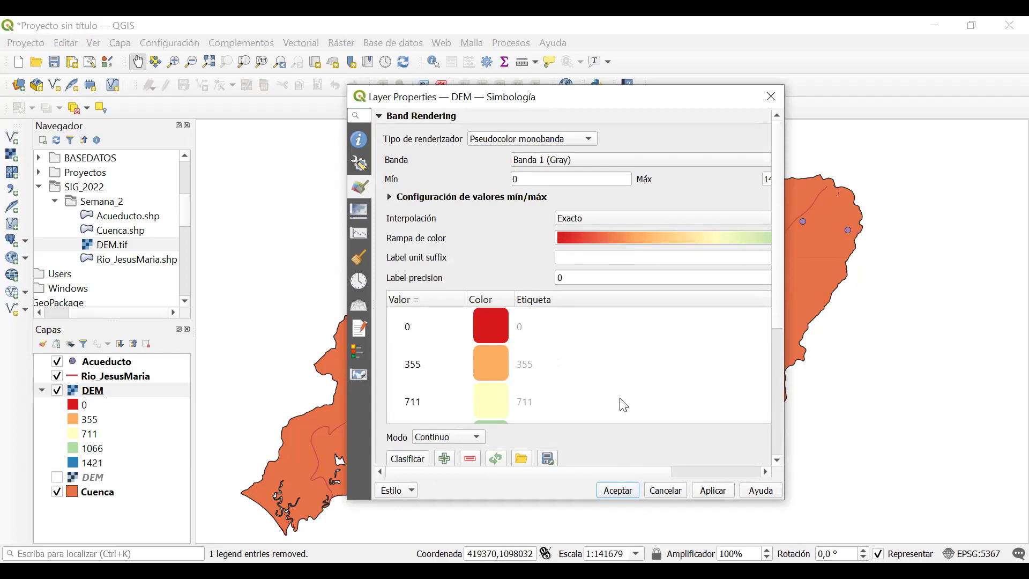
{"action": "left_click", "coordinate": [617, 217]}
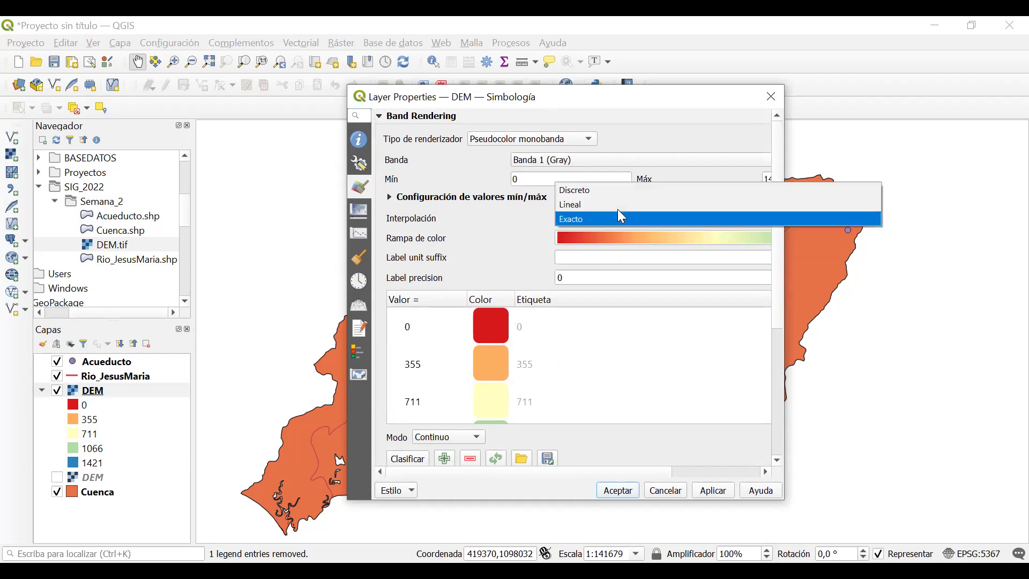
{"action": "left_click", "coordinate": [617, 207]}
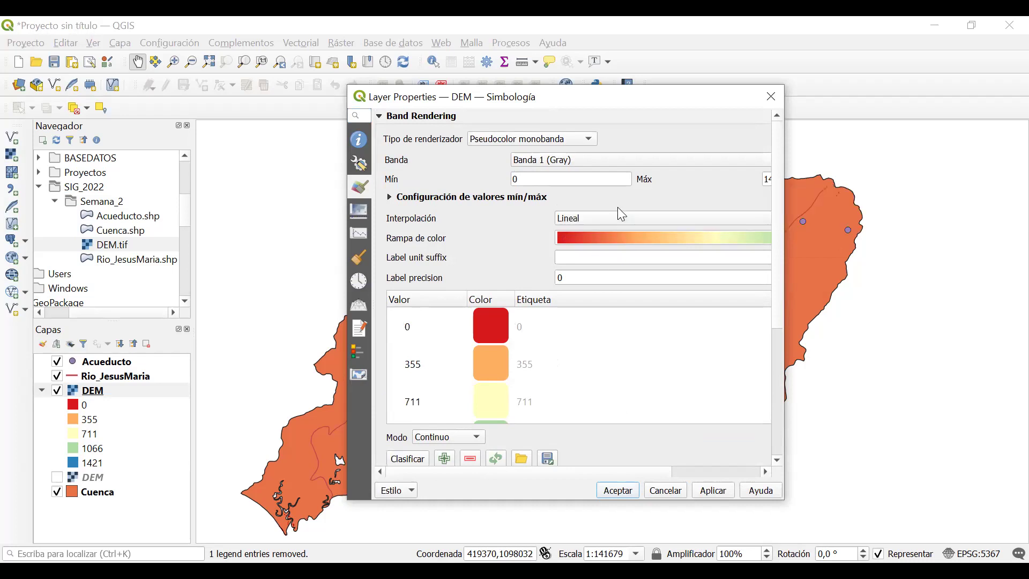
{"action": "left_click", "coordinate": [713, 490]}
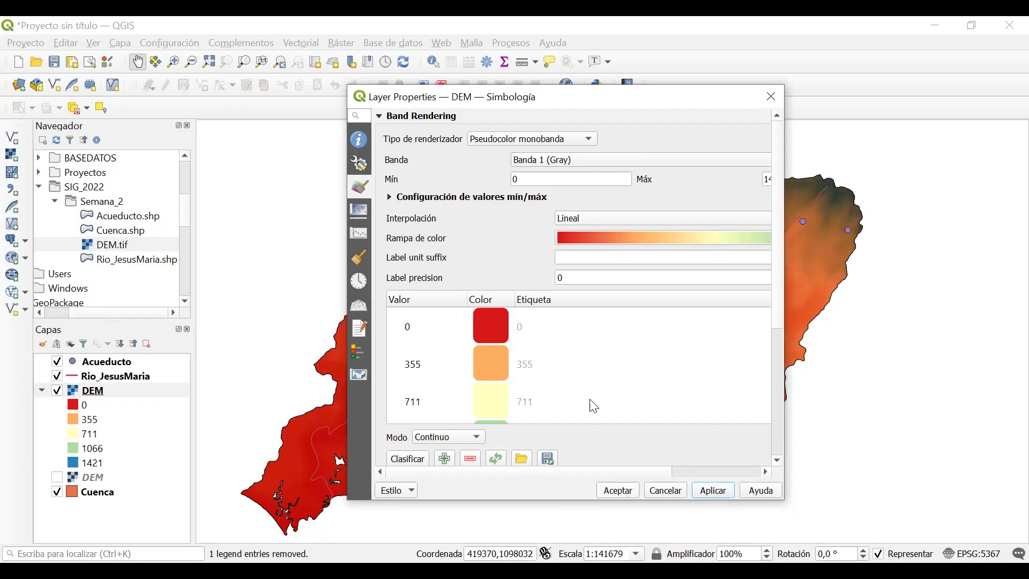
{"action": "scroll", "coordinate": [589, 373], "scroll_direction": "down", "scroll_amount": 2}
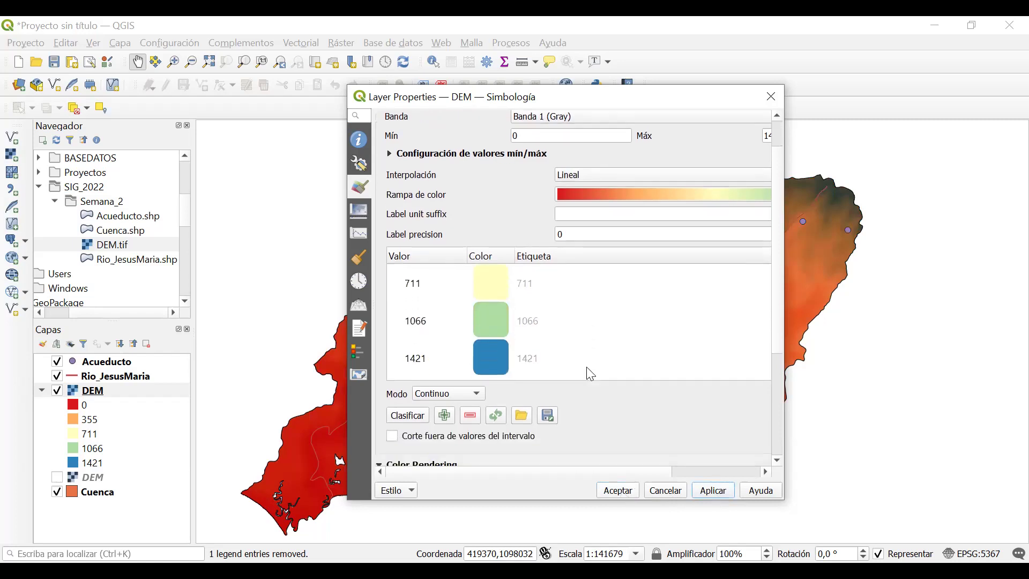
{"action": "scroll", "coordinate": [590, 373], "scroll_direction": "down", "scroll_amount": 8}
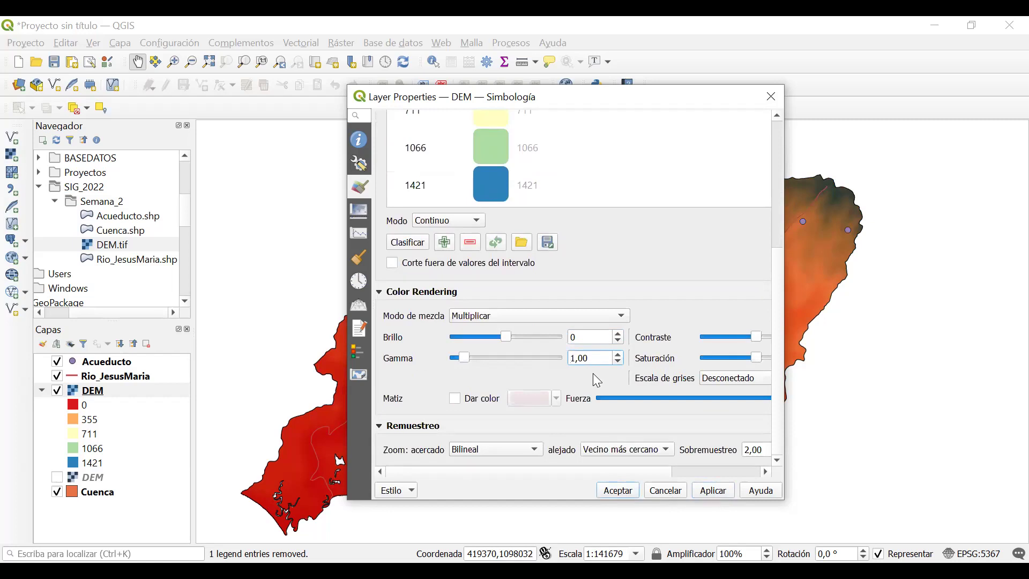
{"action": "left_click", "coordinate": [619, 495]}
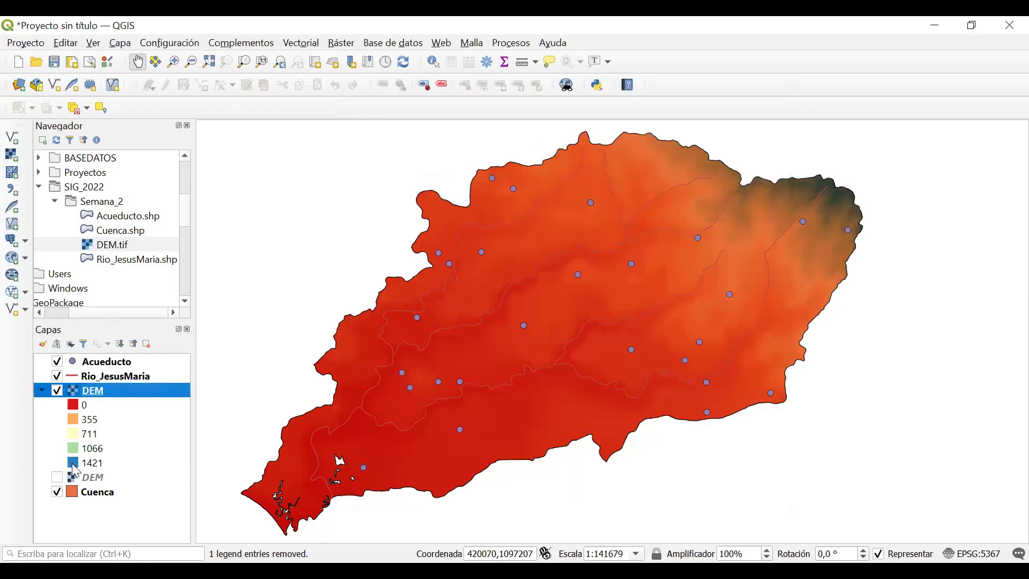
{"action": "left_click", "coordinate": [57, 477]}
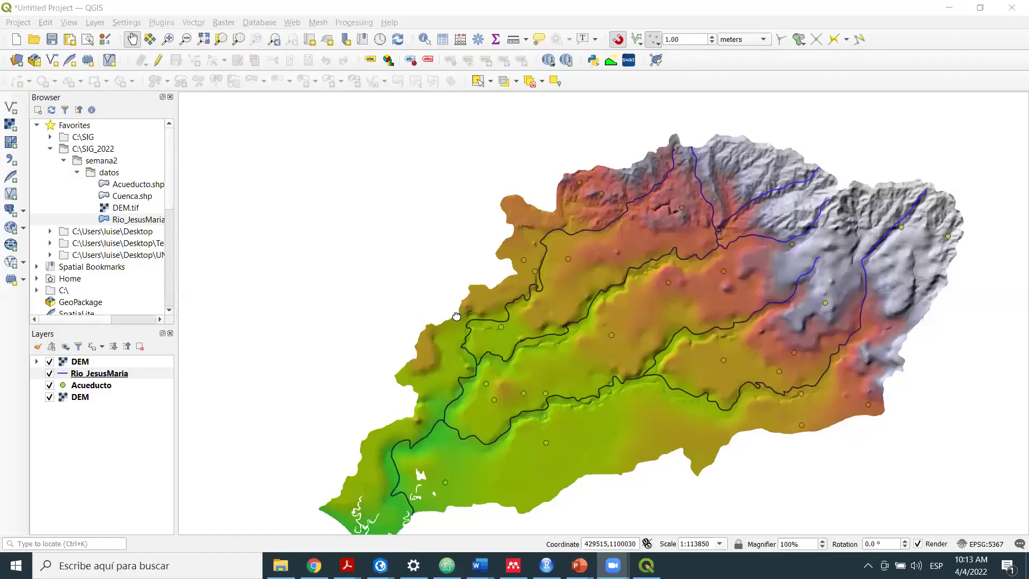
{"action": "left_click_drag", "start_coordinate": [448, 307], "coordinate": [431, 262]}
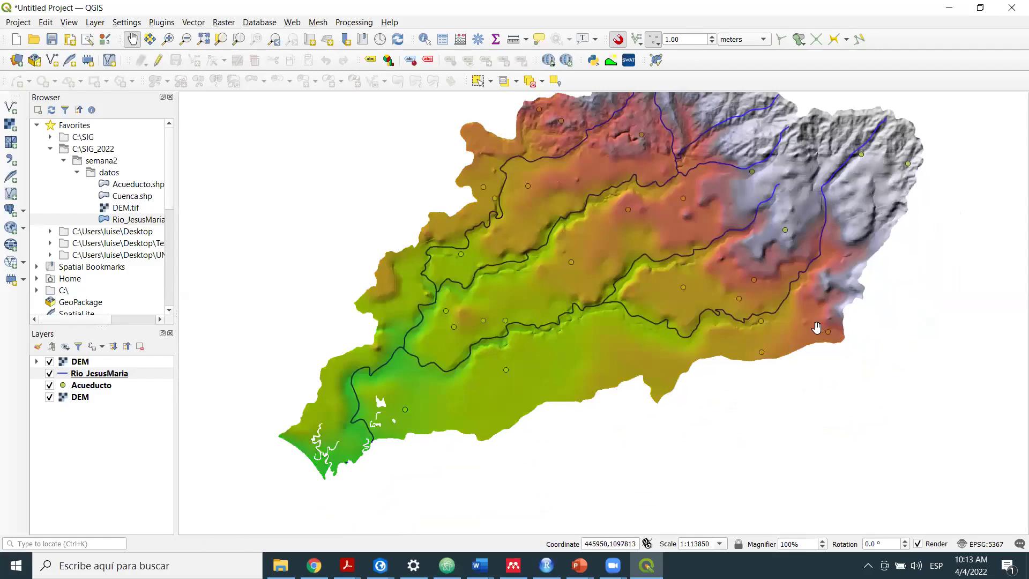
{"action": "left_click_drag", "start_coordinate": [654, 335], "coordinate": [631, 376]}
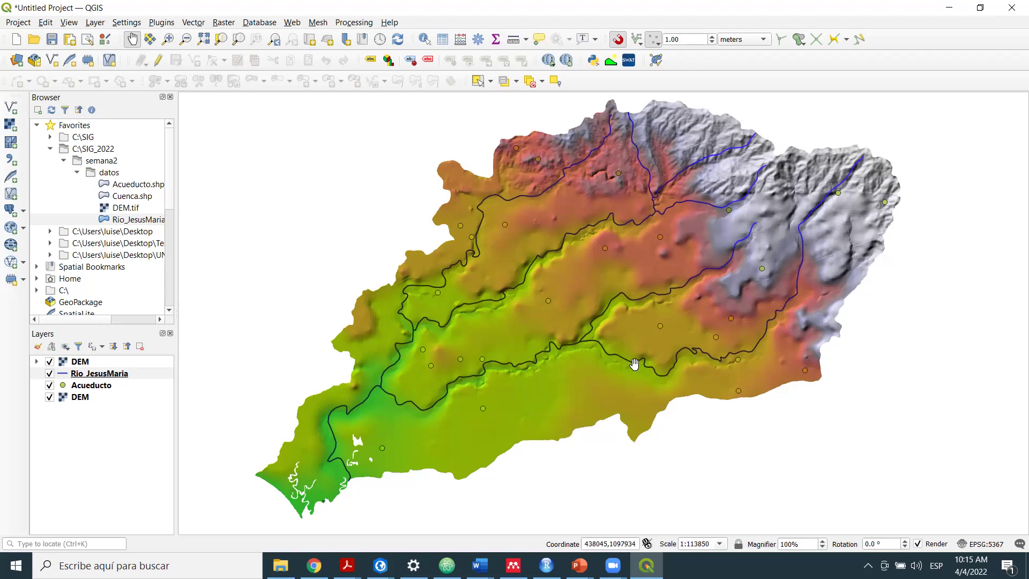
{"action": "scroll", "coordinate": [656, 344], "scroll_direction": "up", "scroll_amount": 2}
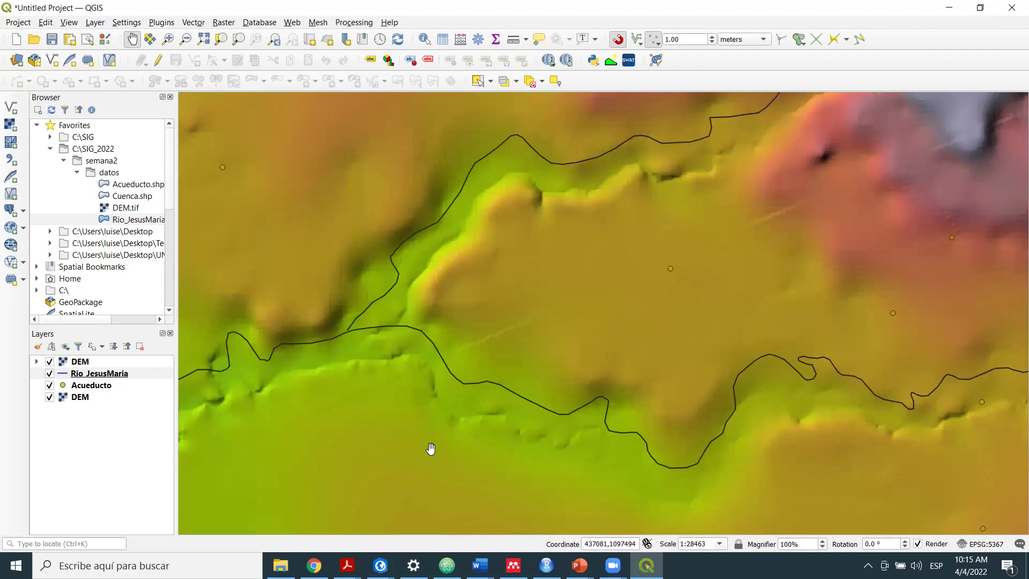
{"action": "scroll", "coordinate": [432, 444], "scroll_direction": "down", "scroll_amount": 2}
{"action": "left_click_drag", "start_coordinate": [336, 375], "coordinate": [601, 252]}
{"action": "scroll", "coordinate": [563, 305], "scroll_direction": "up", "scroll_amount": 2}
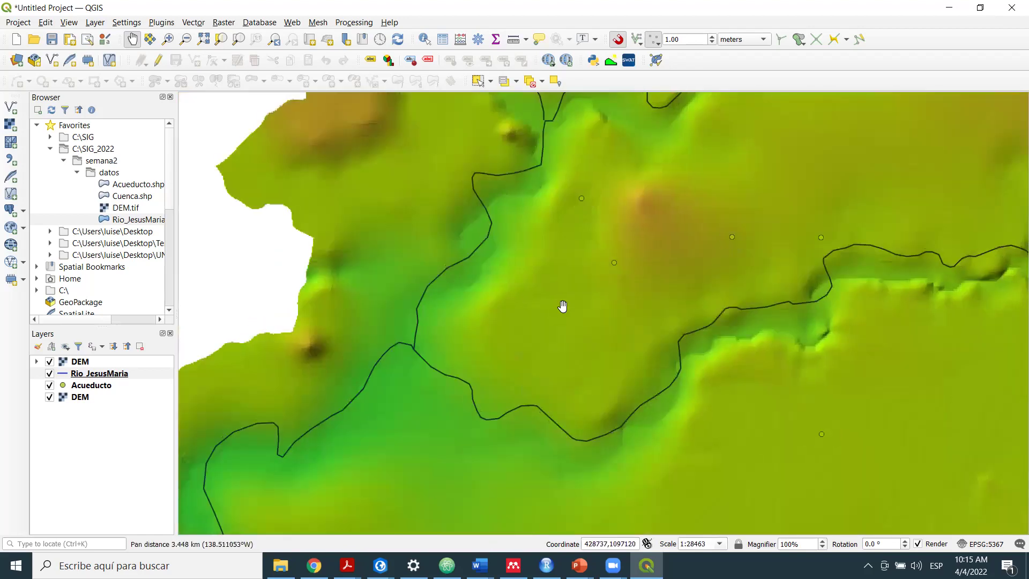
{"action": "scroll", "coordinate": [564, 303], "scroll_direction": "down", "scroll_amount": 2}
{"action": "left_click_drag", "start_coordinate": [564, 303], "coordinate": [617, 333]}
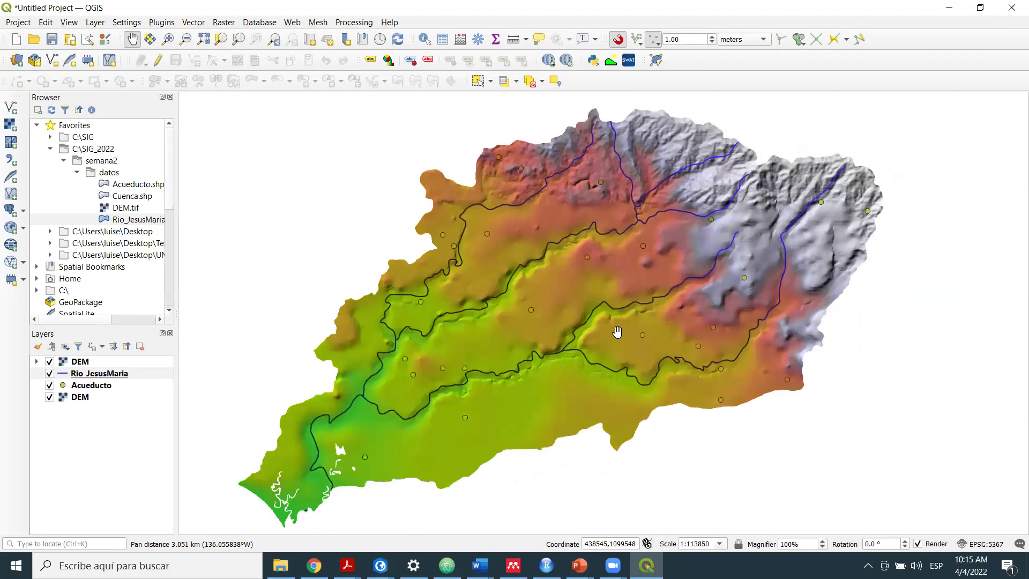
Change the Rio_JesusMaria line symbol's color to bright cyan in its layer symbology.
{"action": "left_click", "coordinate": [117, 374]}
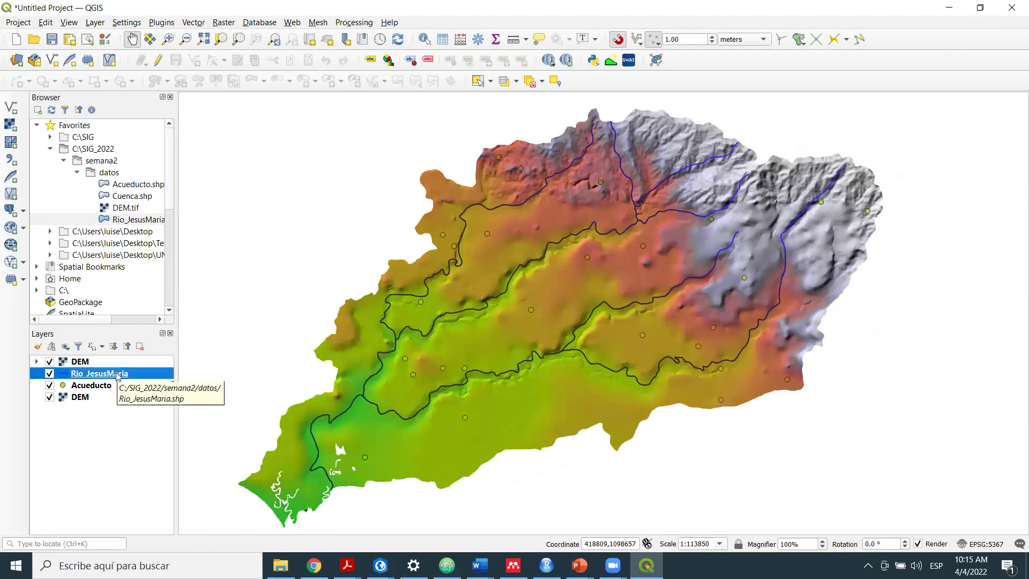
{"action": "left_click", "coordinate": [126, 433]}
{"action": "left_click", "coordinate": [114, 374]}
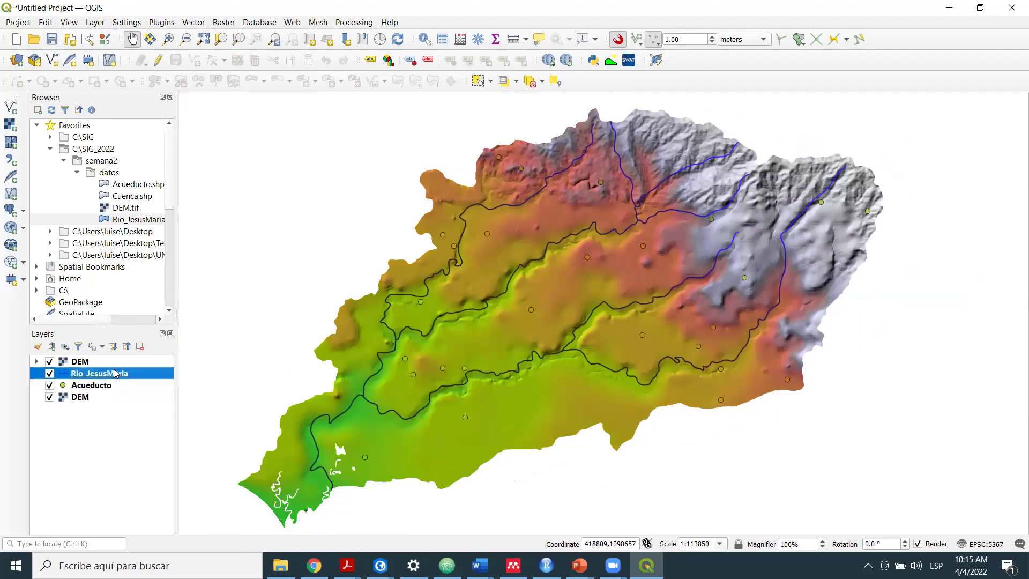
{"action": "right_click", "coordinate": [103, 374]}
{"action": "left_click", "coordinate": [138, 364]}
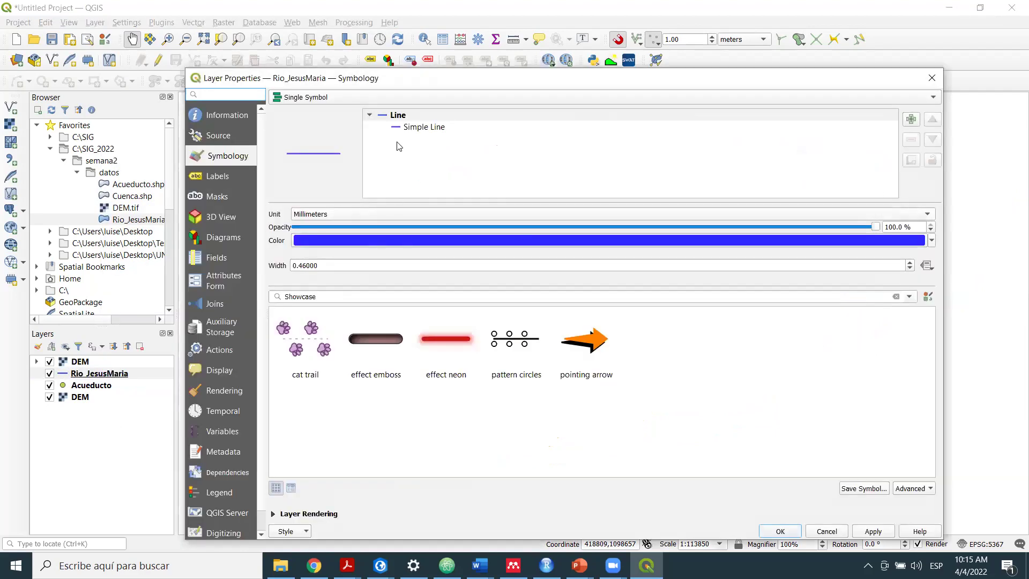
{"action": "left_click", "coordinate": [932, 241]}
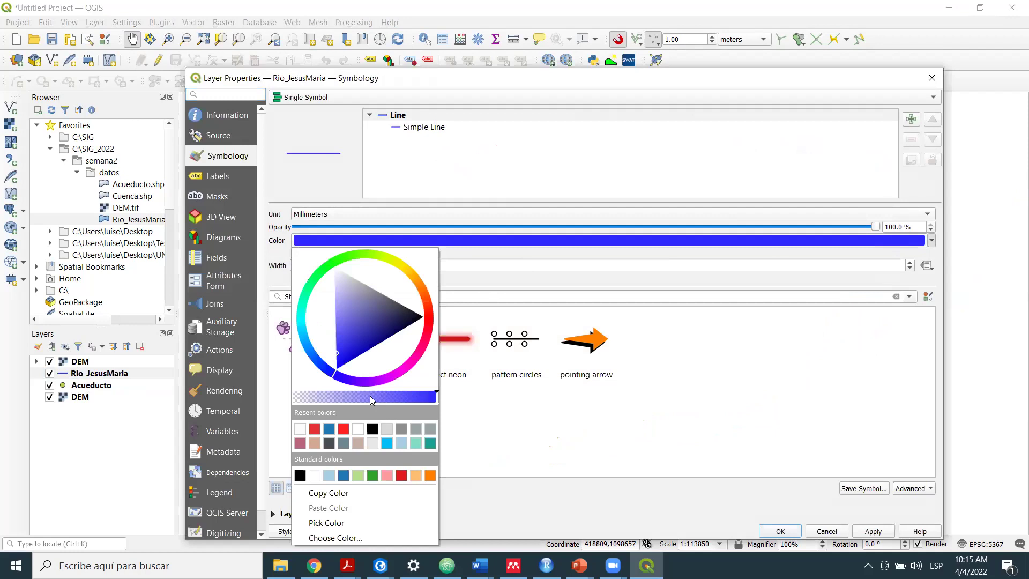
{"action": "mouse_move", "coordinate": [345, 327]}
{"action": "left_mouse_down"}
{"action": "mouse_move", "coordinate": [340, 308]}
{"action": "mouse_move", "coordinate": [358, 288]}
{"action": "mouse_move", "coordinate": [343, 290]}
{"action": "mouse_move", "coordinate": [334, 350]}
{"action": "left_mouse_up"}
{"action": "left_click", "coordinate": [297, 317]}
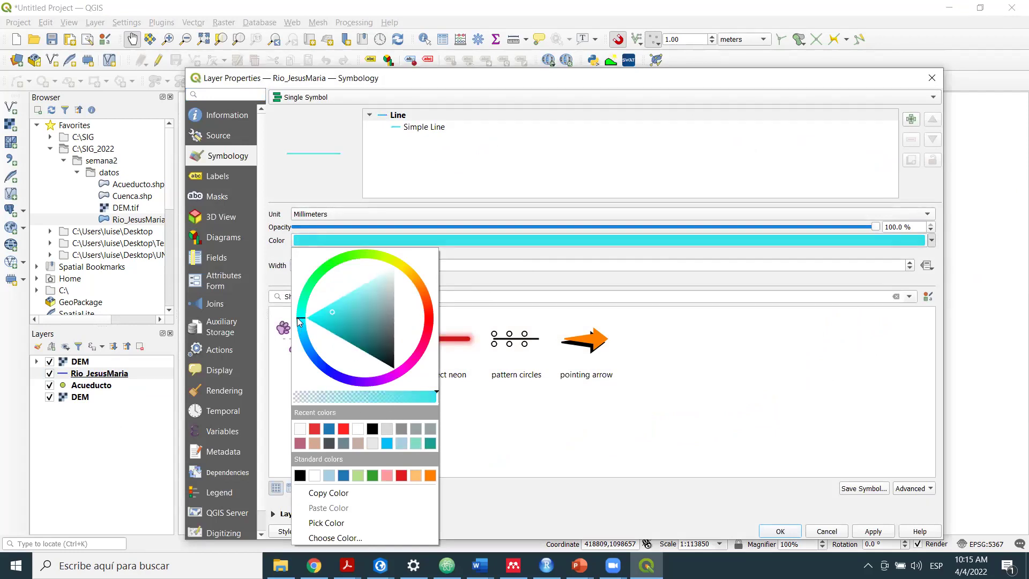
{"action": "left_click", "coordinate": [319, 316]}
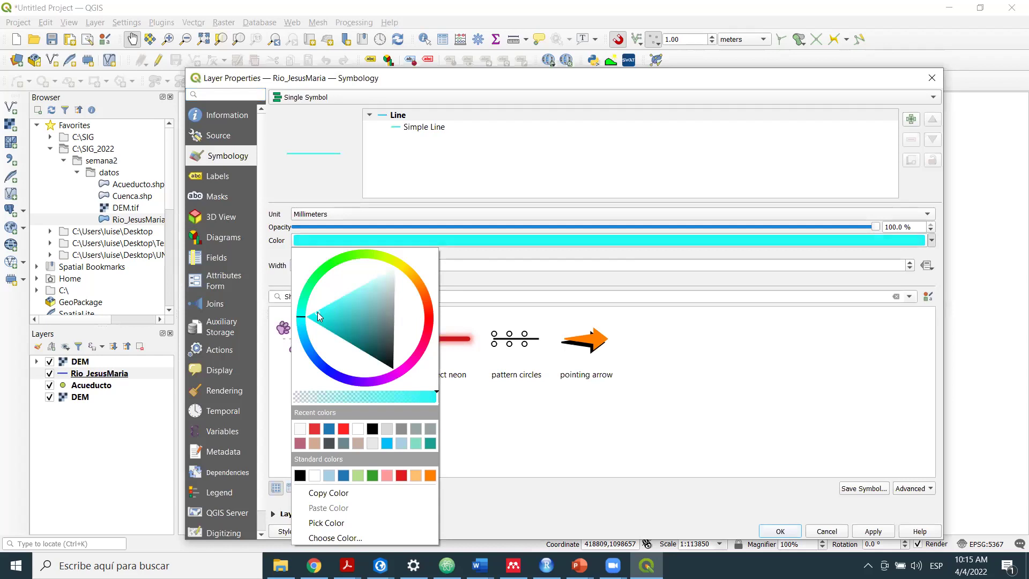
{"action": "left_click", "coordinate": [663, 191]}
Increase the stroke width of the Rio_JesusMaria simple line and apply the new river style to the map.
{"action": "left_click", "coordinate": [402, 129]}
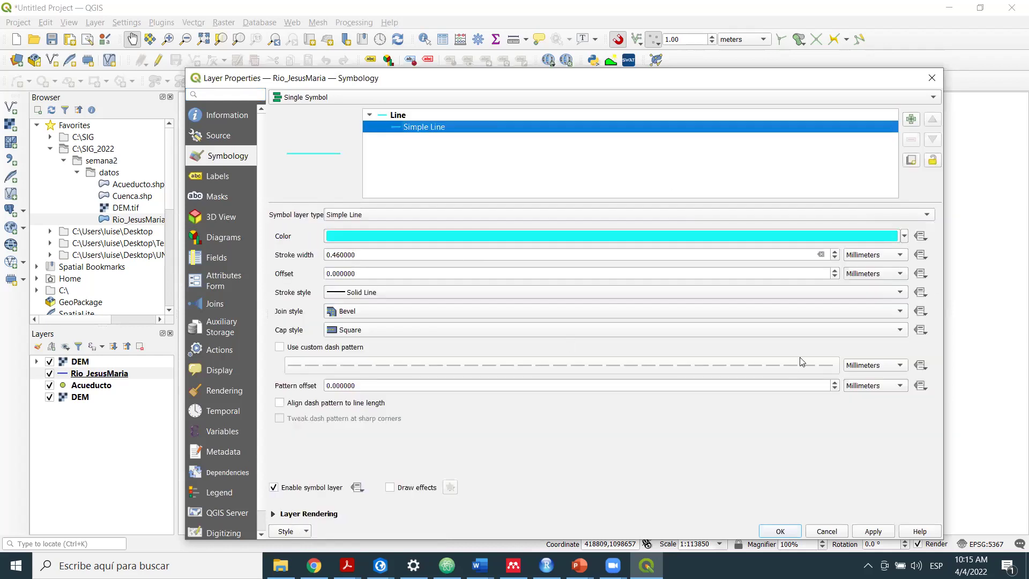
{"action": "left_click", "coordinate": [835, 252]}
{"action": "left_click", "coordinate": [835, 252]}
{"action": "left_click", "coordinate": [835, 252]}
{"action": "left_click", "coordinate": [834, 251]}
{"action": "left_click", "coordinate": [835, 252]}
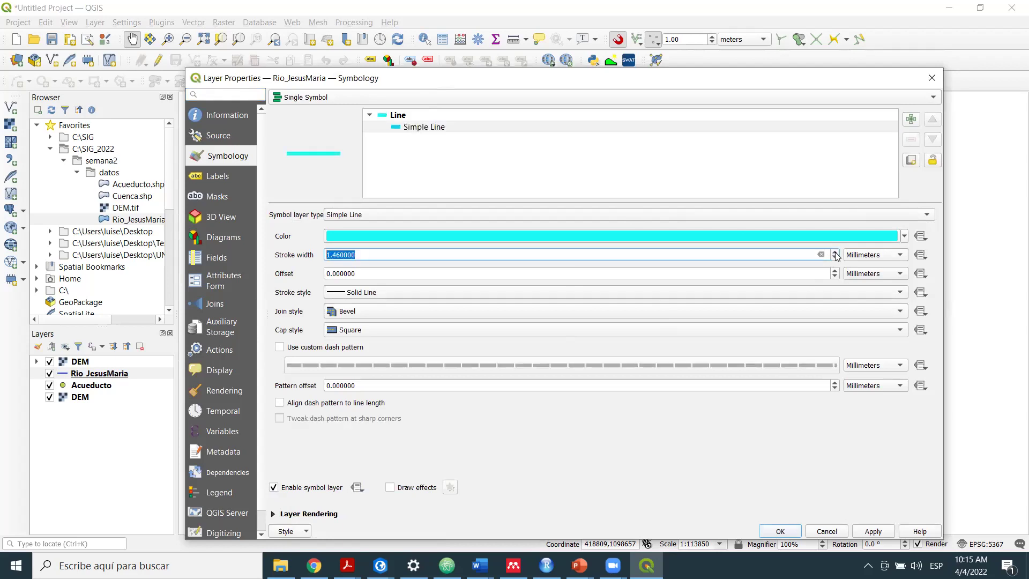
{"action": "left_click", "coordinate": [834, 258]}
{"action": "left_click", "coordinate": [835, 258]}
{"action": "left_click", "coordinate": [834, 257]}
{"action": "left_click", "coordinate": [834, 258]}
{"action": "left_click", "coordinate": [780, 531]}
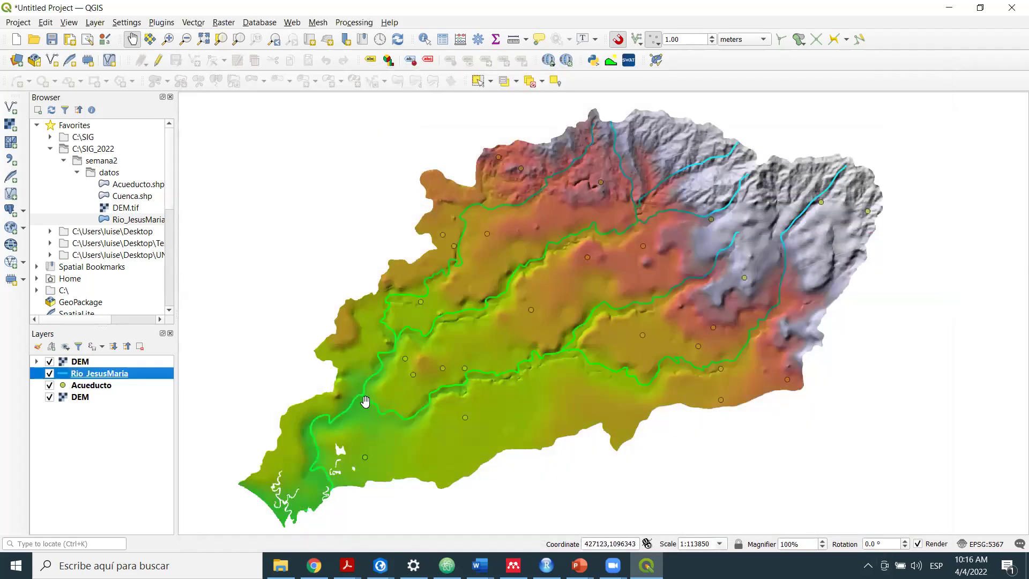
Compare the basin map with the Rio_JesusMaria layer hidden and shown beneath the colored DEM.
{"action": "left_click", "coordinate": [273, 338]}
{"action": "left_click_drag", "start_coordinate": [273, 338], "coordinate": [549, 325]}
{"action": "left_click_drag", "start_coordinate": [661, 327], "coordinate": [413, 357]}
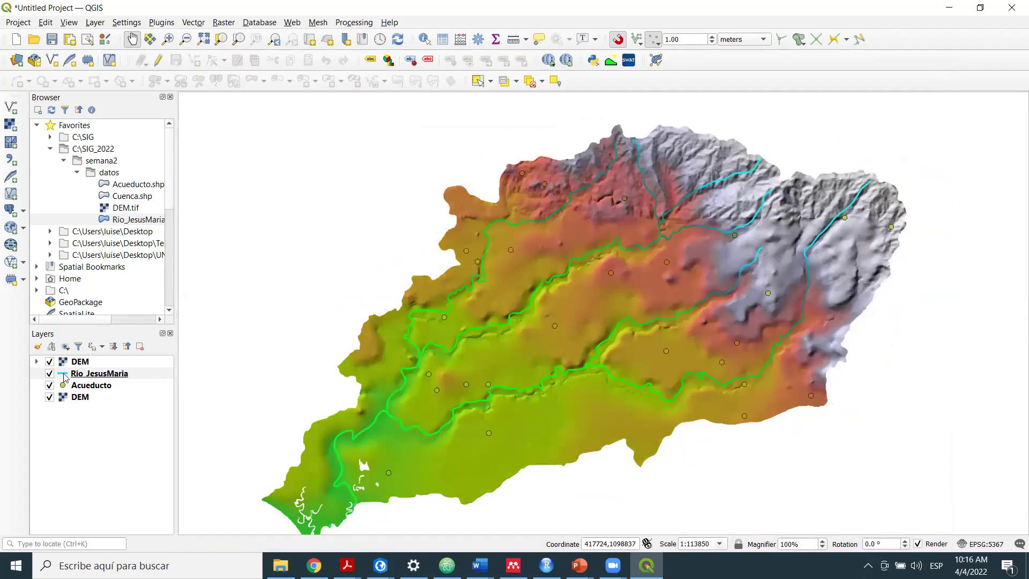
{"action": "left_click", "coordinate": [52, 375]}
{"action": "left_click", "coordinate": [51, 375]}
{"action": "left_click", "coordinate": [50, 374]}
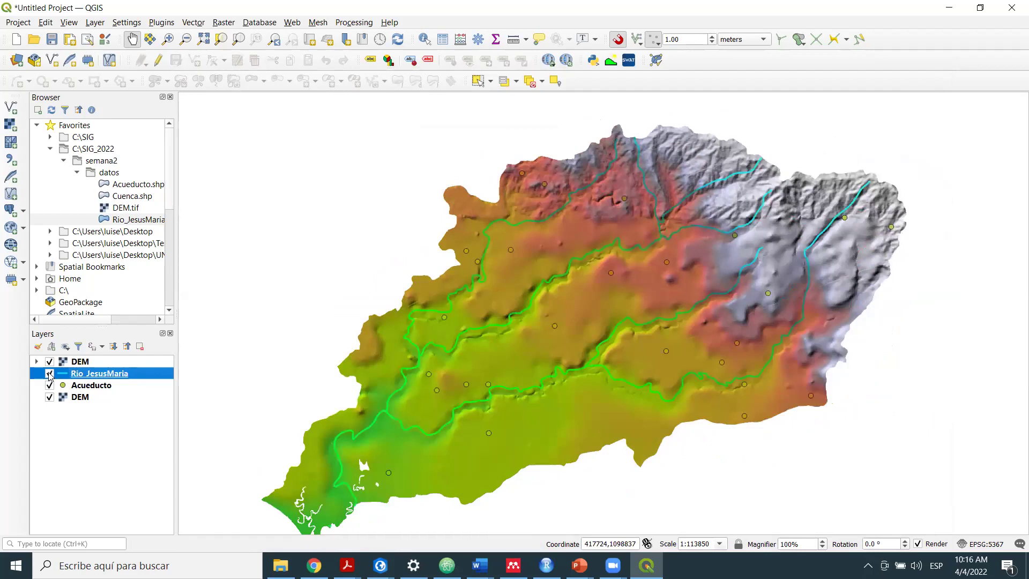
{"action": "left_click", "coordinate": [50, 374]}
{"action": "left_click", "coordinate": [50, 375]}
{"action": "left_click", "coordinate": [50, 374]}
Move Rio_JesusMaria to the top of the layer order and place Acueducto directly above the upper DEM.
{"action": "left_click_drag", "start_coordinate": [113, 374], "coordinate": [110, 364]}
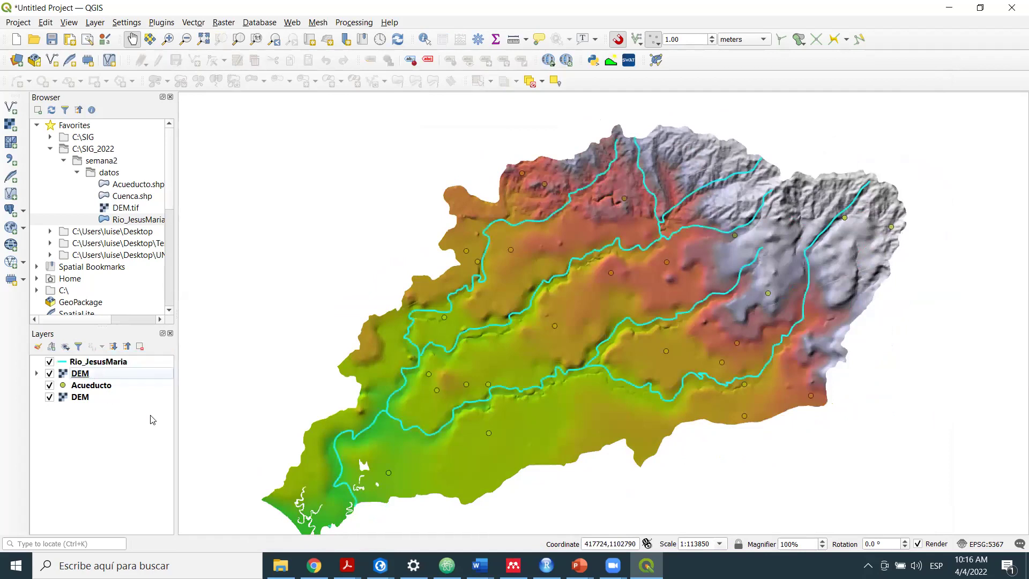
{"action": "left_click_drag", "start_coordinate": [381, 397], "coordinate": [383, 394]}
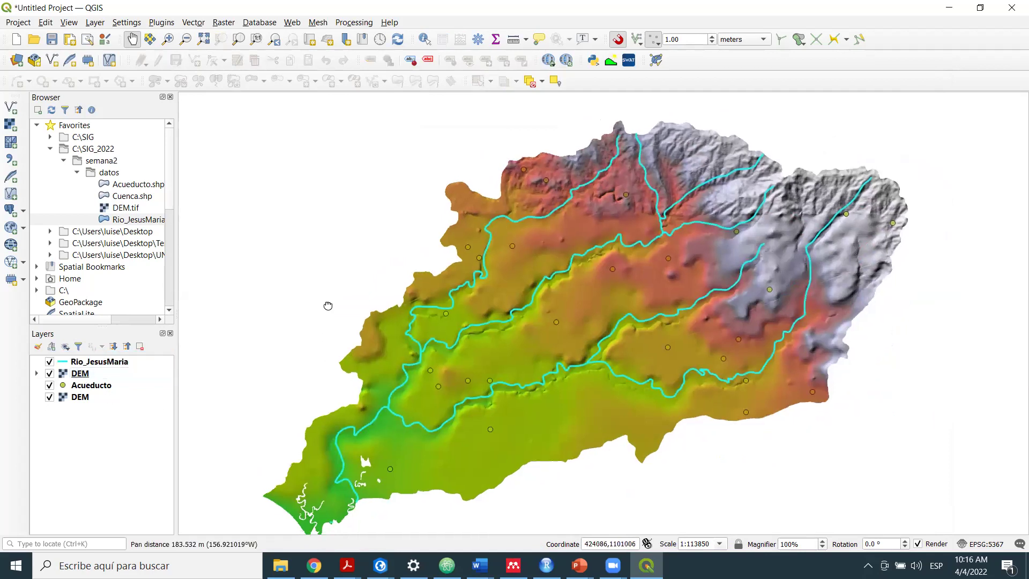
{"action": "left_click_drag", "start_coordinate": [361, 284], "coordinate": [372, 246]}
{"action": "left_click_drag", "start_coordinate": [85, 385], "coordinate": [99, 368]}
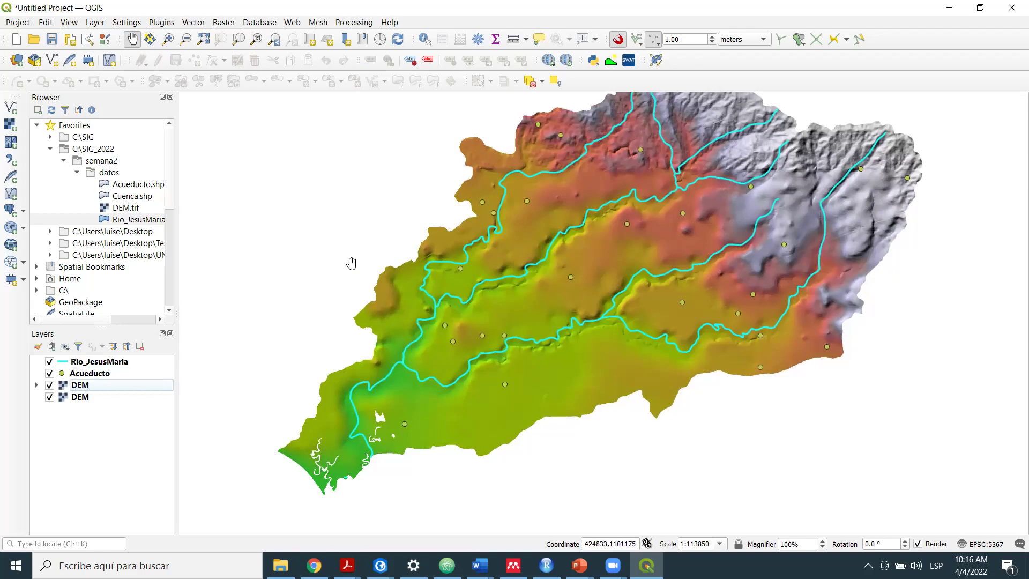
Switch the Acueducto layer's symbology to Categorized and classify its points by the NOMBRE field with random colors.
{"action": "right_click", "coordinate": [98, 375]}
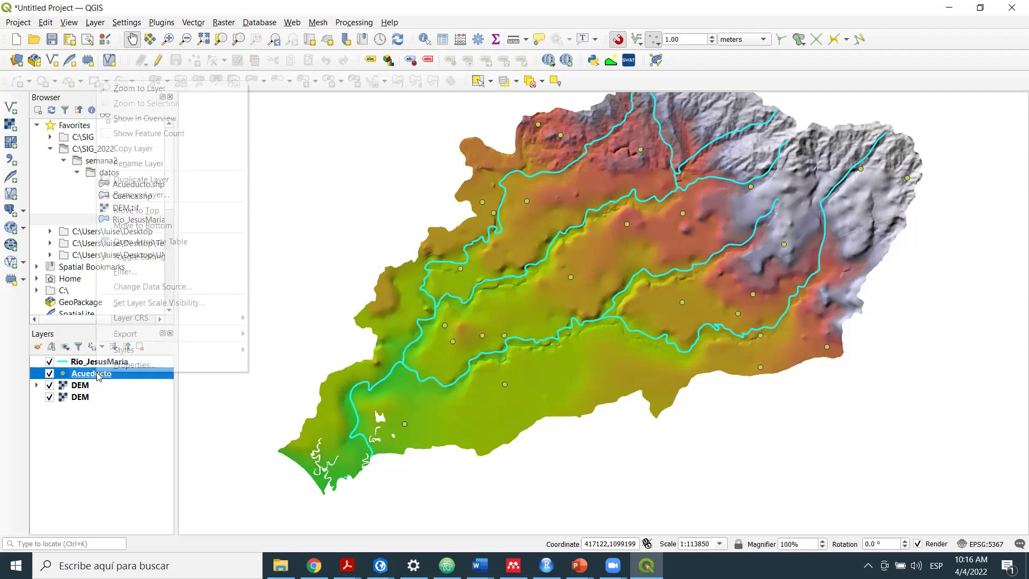
{"action": "left_click", "coordinate": [133, 365]}
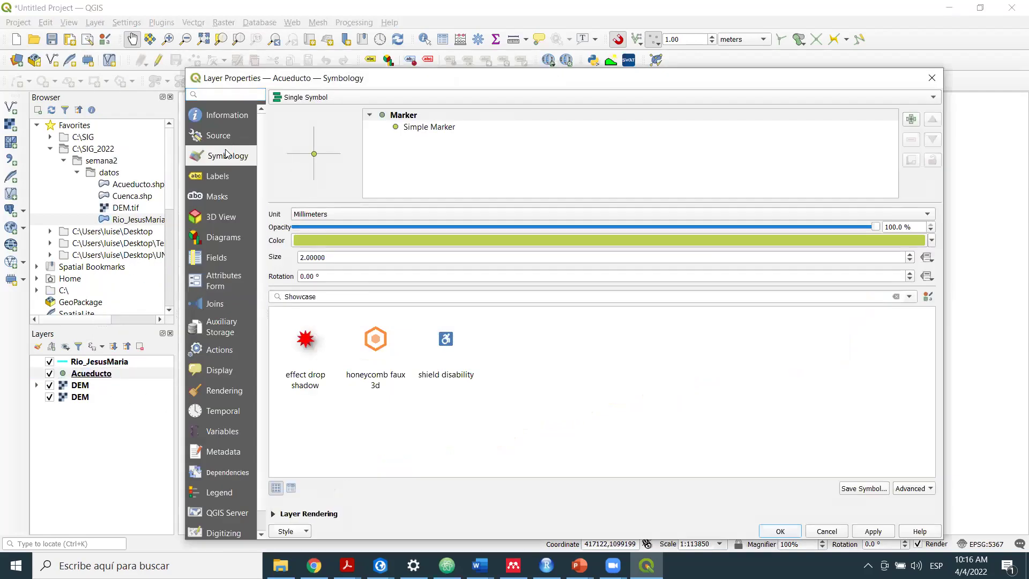
{"action": "left_click", "coordinate": [303, 100]}
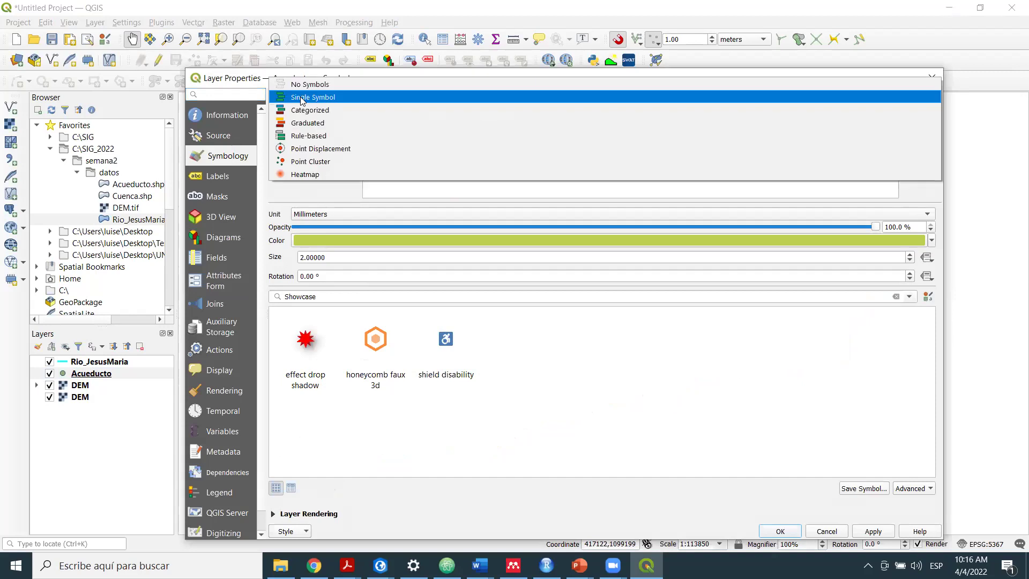
{"action": "left_click", "coordinate": [341, 111]}
{"action": "left_click", "coordinate": [913, 116]}
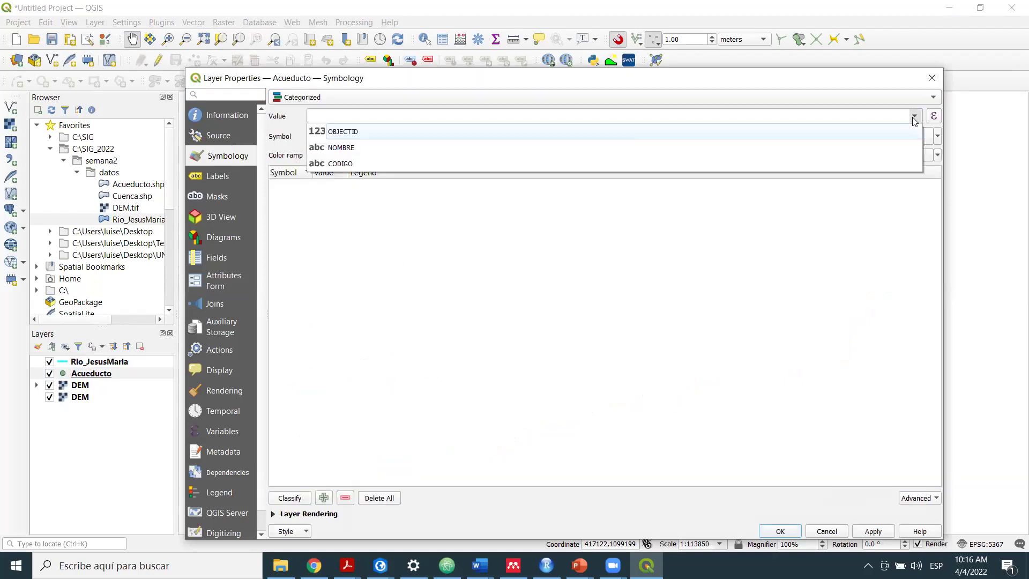
{"action": "left_click", "coordinate": [350, 147]}
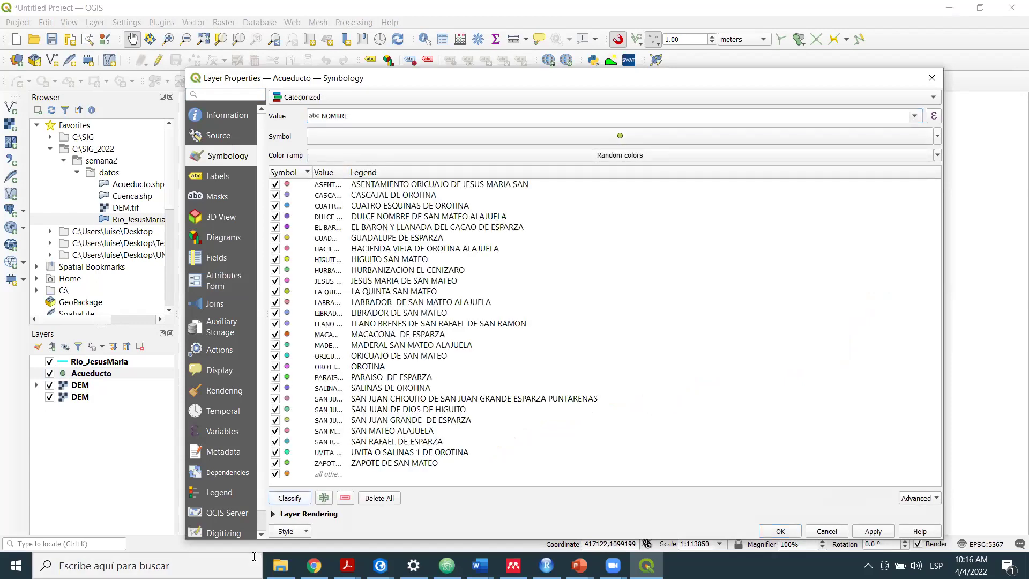
{"action": "left_click", "coordinate": [925, 99]}
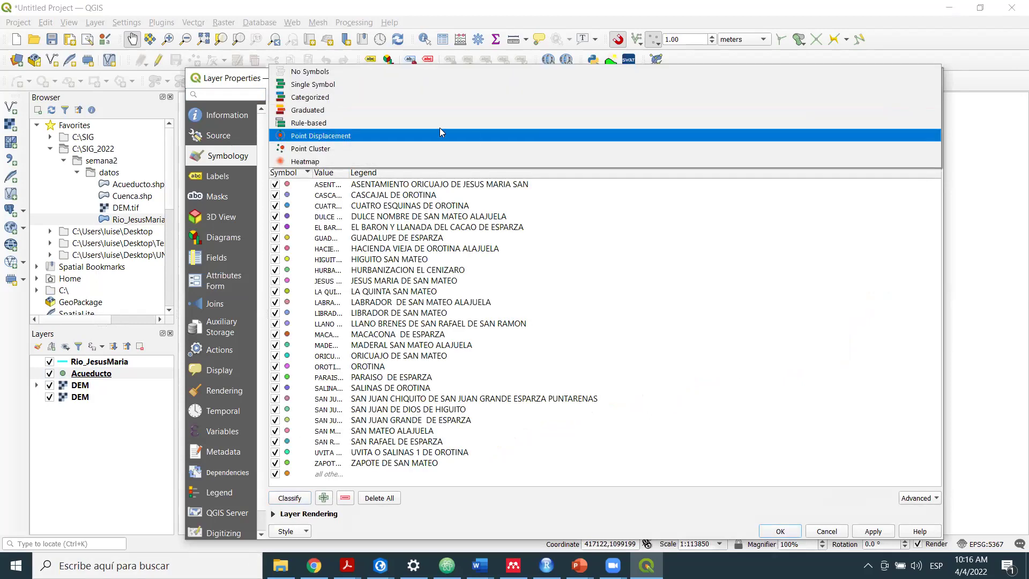
{"action": "left_click", "coordinate": [803, 317]}
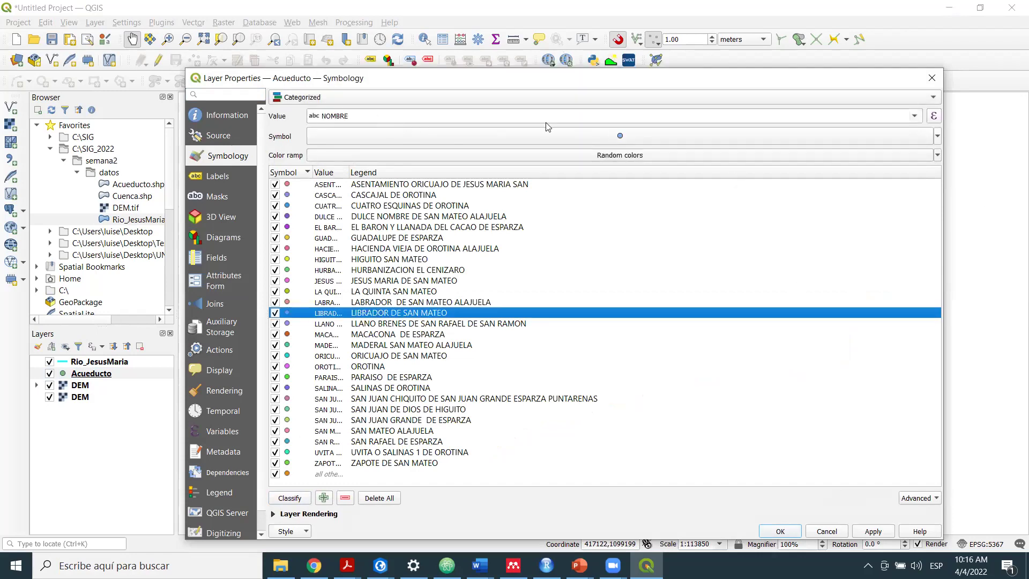
Reclassify the Acueducto categories by the CODIGO field, deleting the existing classes, and apply the symbology.
{"action": "left_click", "coordinate": [914, 116]}
{"action": "left_click", "coordinate": [372, 164]}
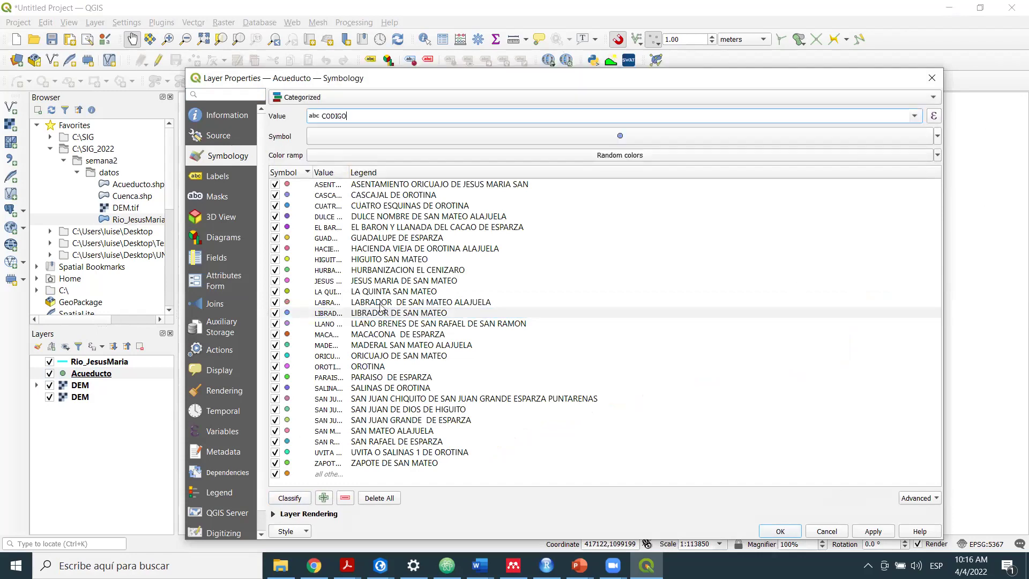
{"action": "left_click", "coordinate": [289, 498]}
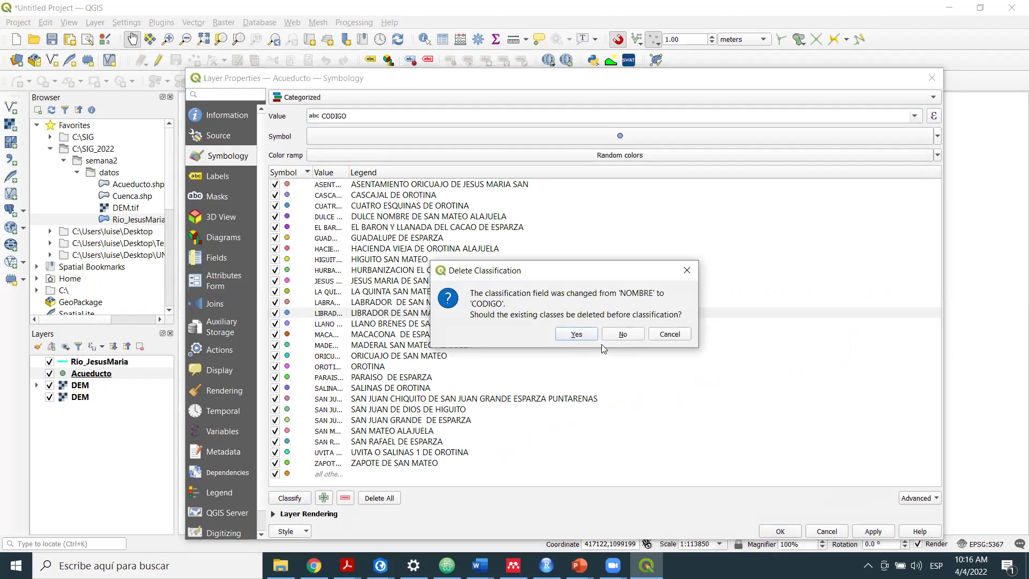
{"action": "left_click", "coordinate": [577, 334]}
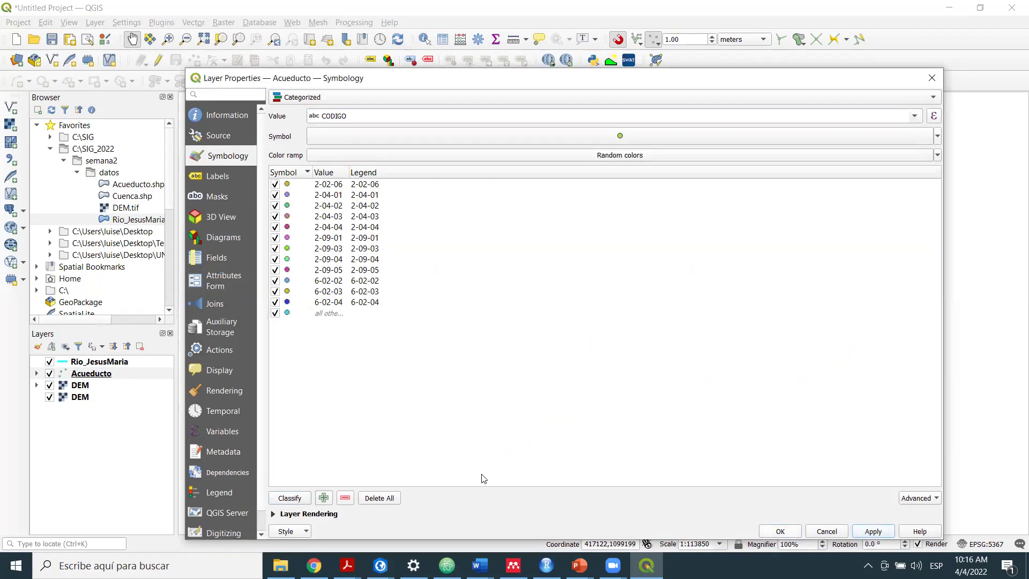
{"action": "key", "text": "Return"}
Examine the categorized points on the map and compare the relief with the upper colored DEM hidden and shown.
{"action": "left_click_drag", "start_coordinate": [643, 350], "coordinate": [665, 391]}
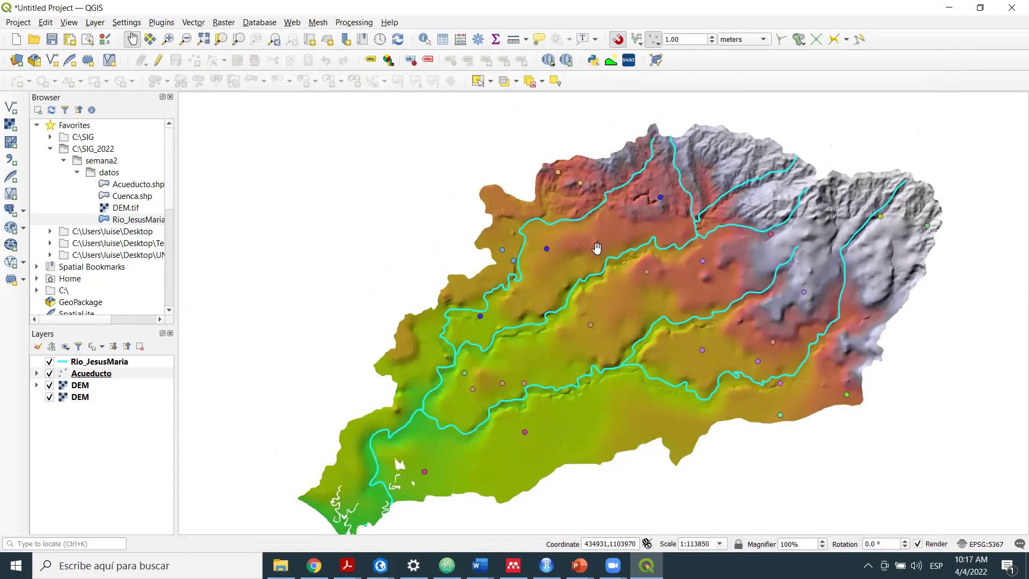
{"action": "left_click_drag", "start_coordinate": [614, 270], "coordinate": [596, 276]}
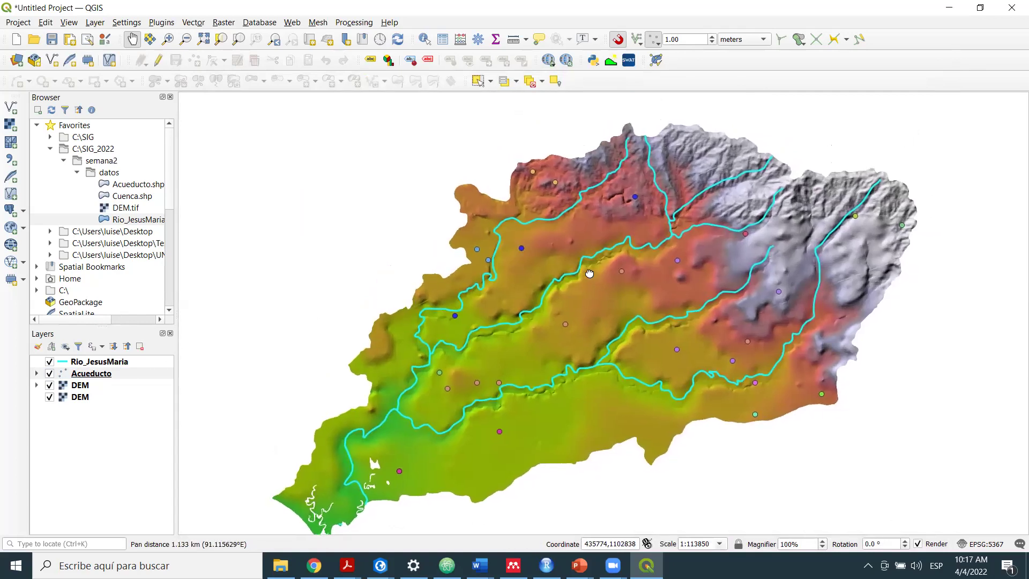
{"action": "left_click_drag", "start_coordinate": [582, 234], "coordinate": [588, 272]}
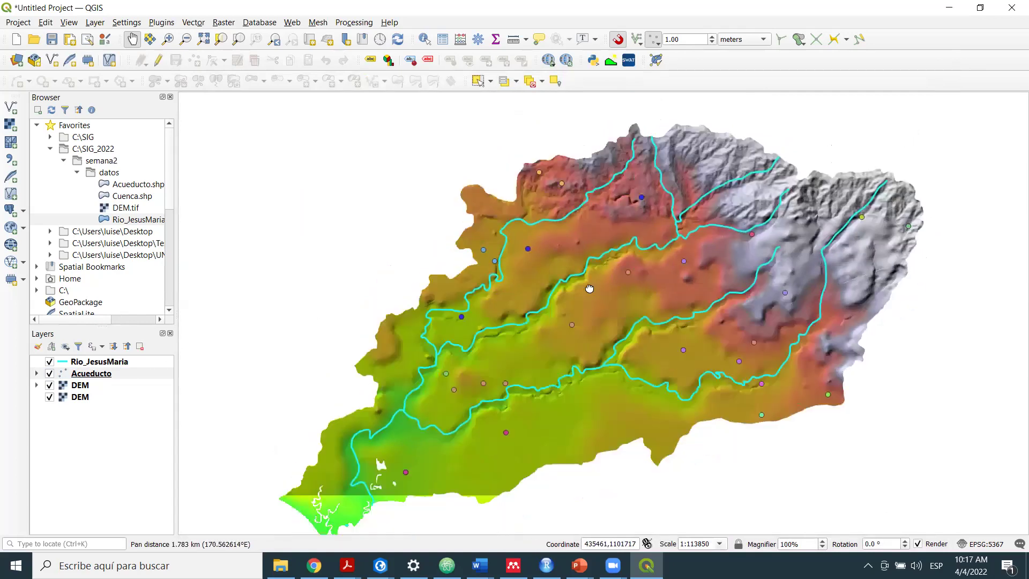
{"action": "left_click_drag", "start_coordinate": [416, 192], "coordinate": [416, 178]}
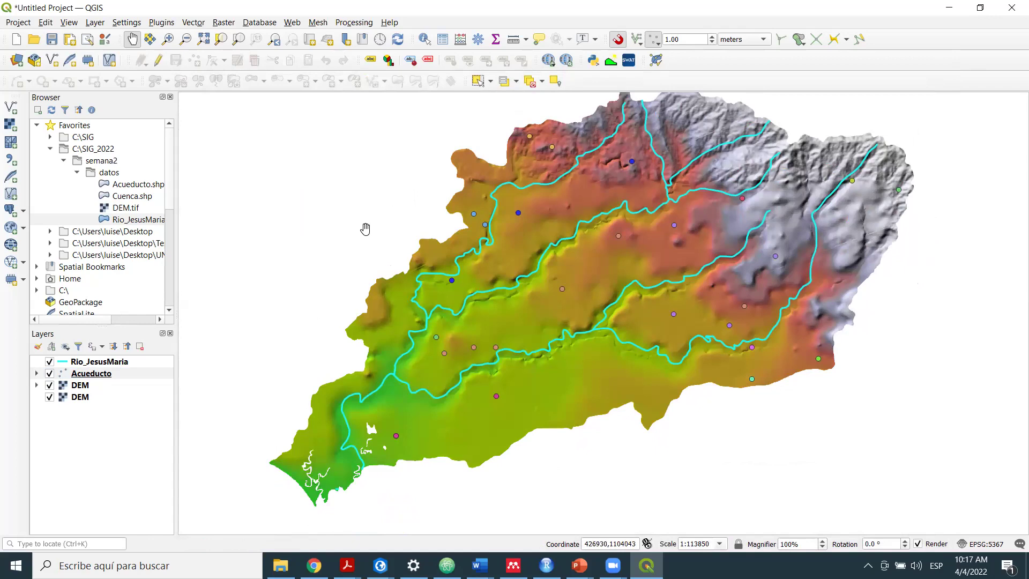
{"action": "left_click", "coordinate": [102, 396]}
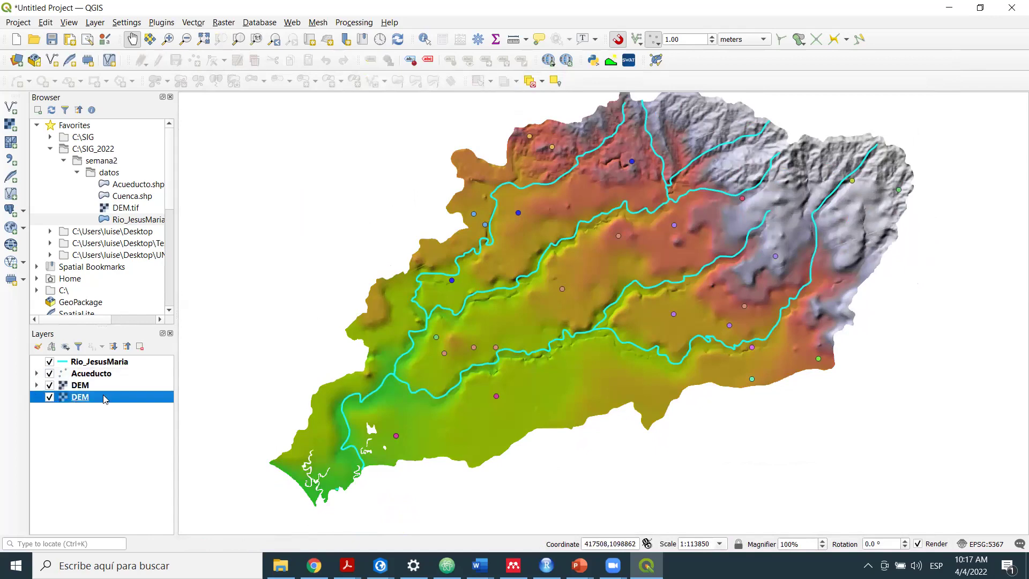
{"action": "left_click", "coordinate": [49, 385]}
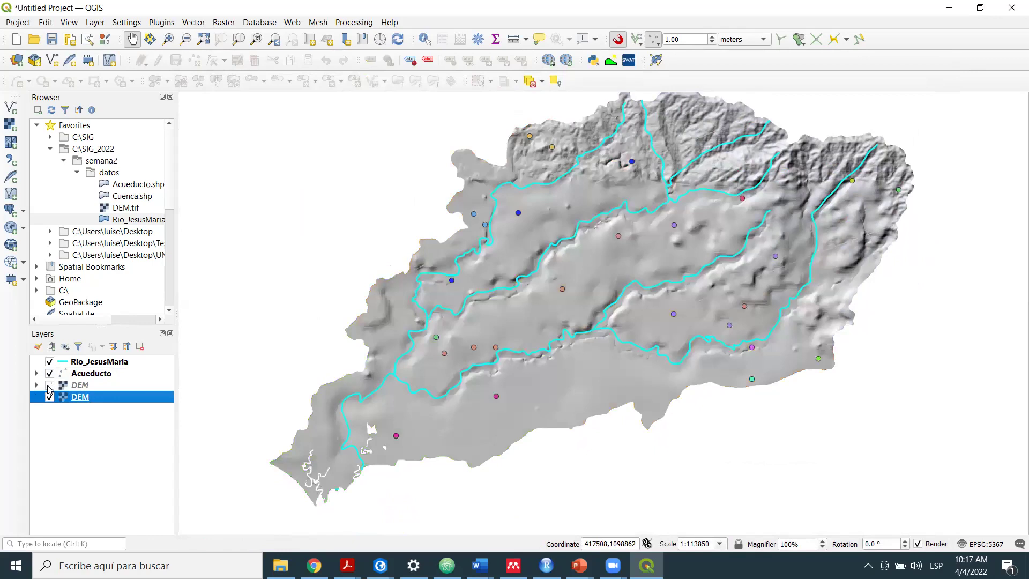
{"action": "left_click", "coordinate": [49, 385]}
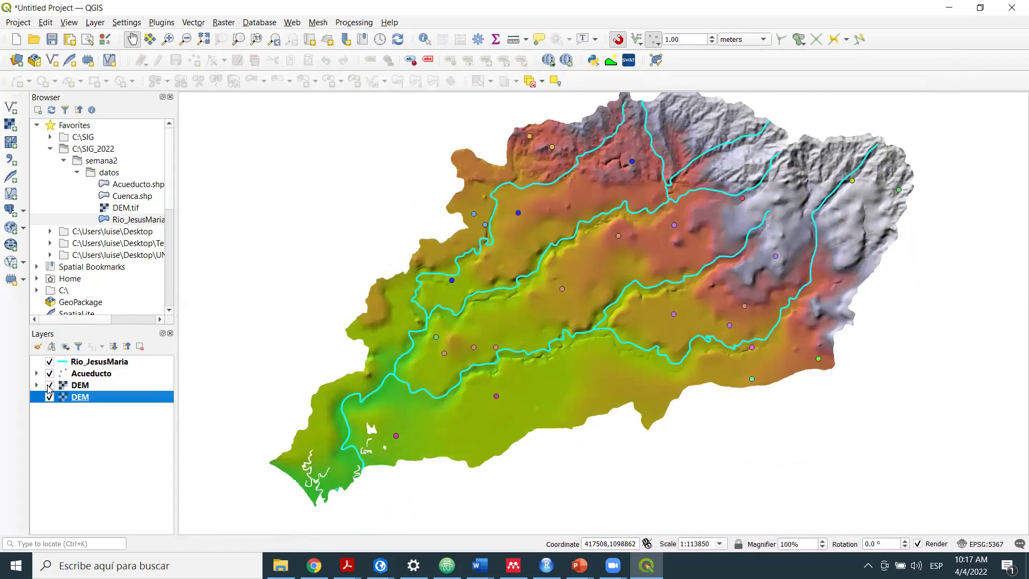
{"action": "left_click", "coordinate": [49, 385]}
{"action": "left_click", "coordinate": [49, 385]}
{"action": "left_click", "coordinate": [49, 386]}
{"action": "left_click", "coordinate": [49, 385]}
{"action": "left_click", "coordinate": [49, 385]}
{"action": "left_click", "coordinate": [49, 385]}
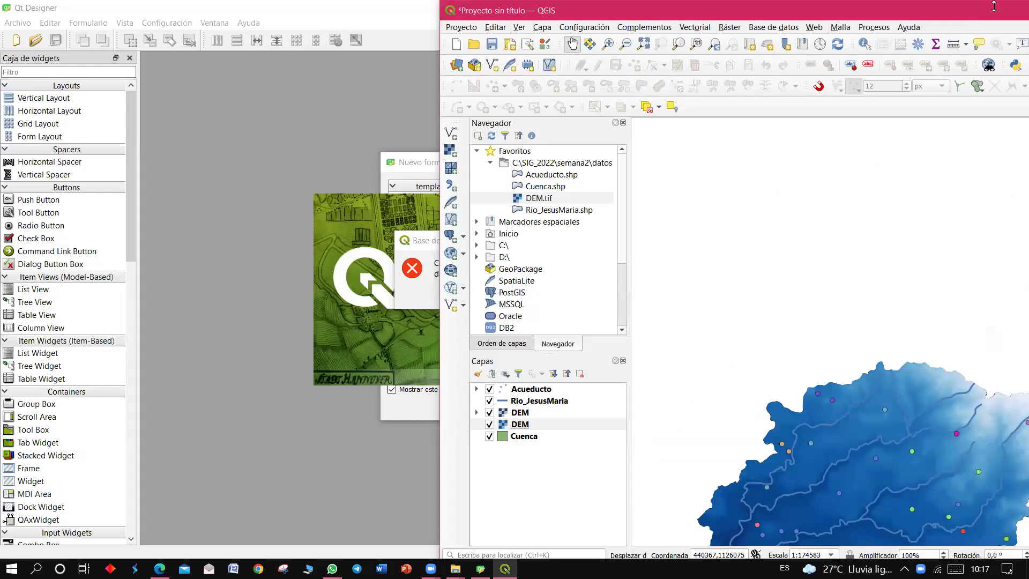
Switch to the Proyecto sin título project and enlarge its QGIS window to fill the screen.
{"action": "left_click", "coordinate": [993, 6]}
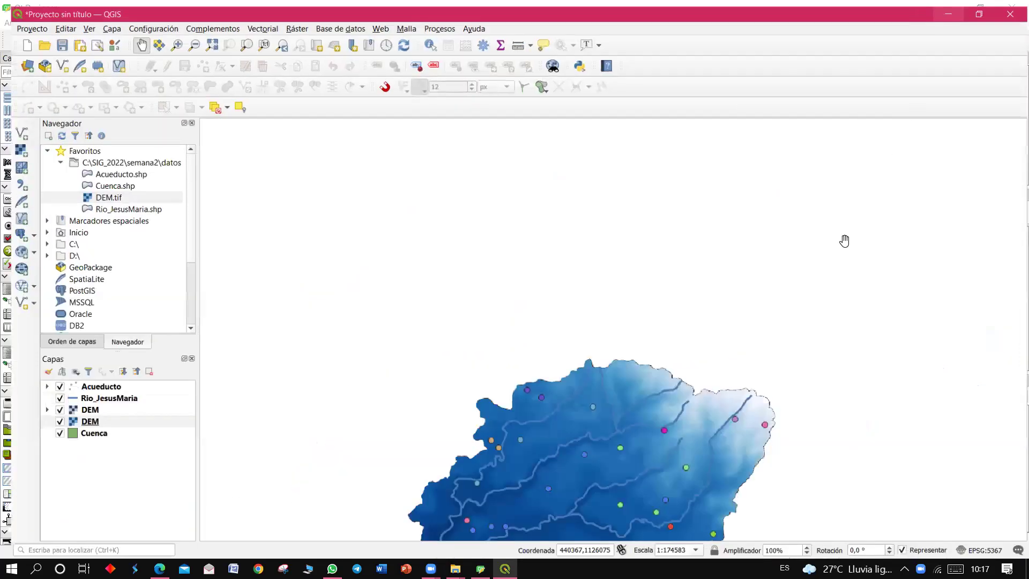
Set the upper colored DEM layer's blending mode to Multiplicar and apply it over the hillshade.
{"action": "left_click_drag", "start_coordinate": [544, 297], "coordinate": [419, 190]}
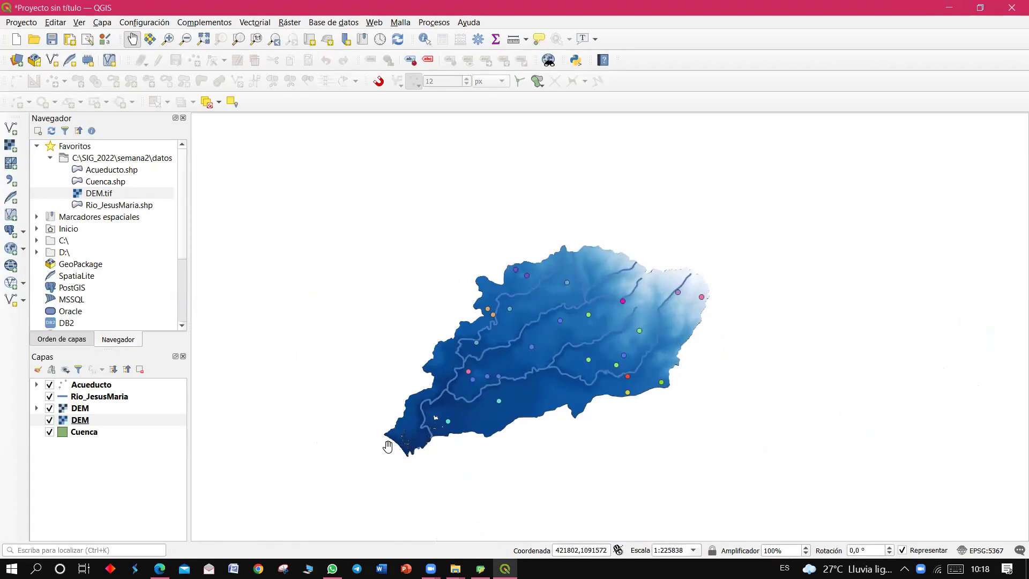
{"action": "left_click", "coordinate": [94, 408]}
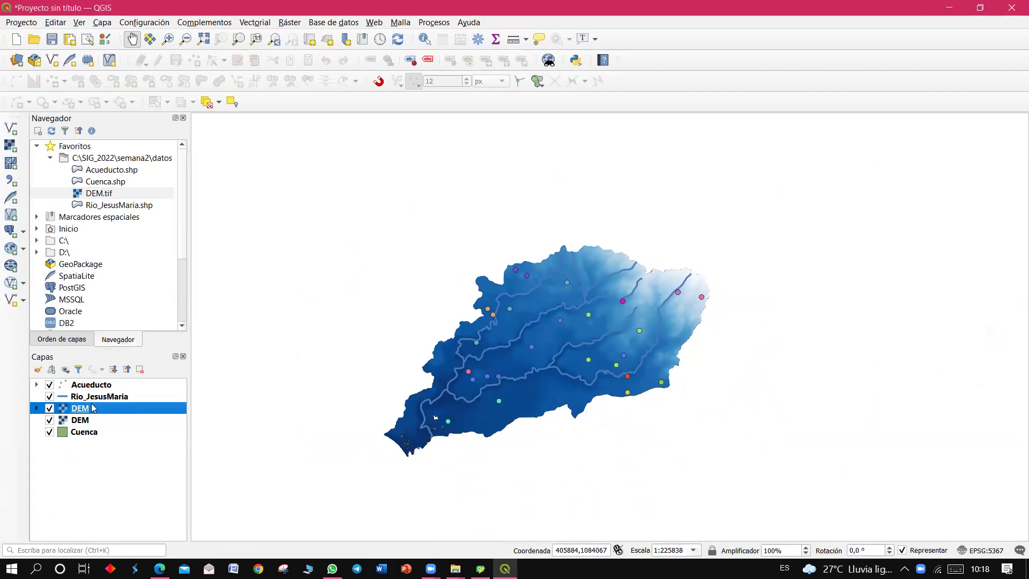
{"action": "double_click", "coordinate": [94, 409]}
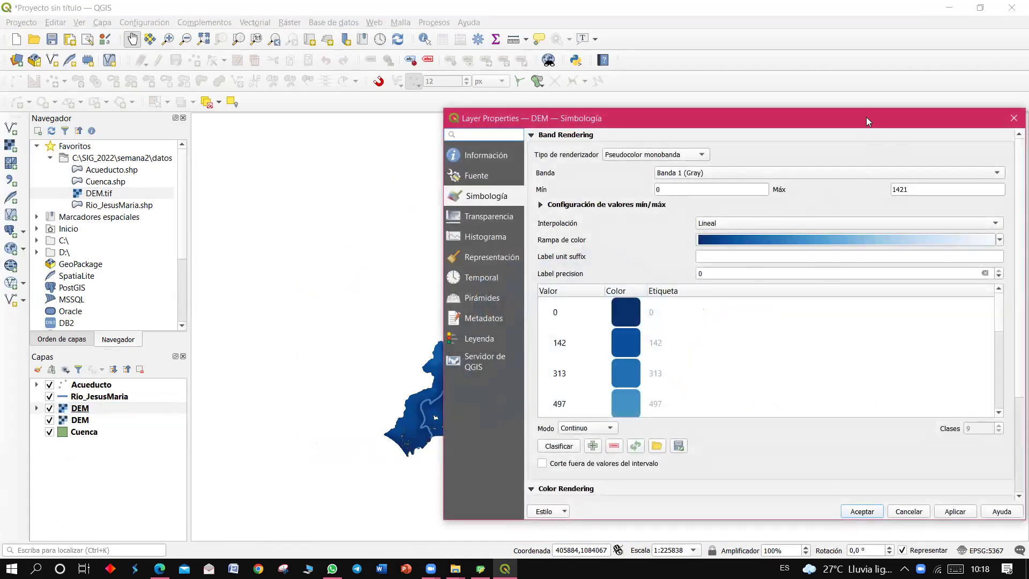
{"action": "left_click_drag", "start_coordinate": [866, 117], "coordinate": [766, 68]}
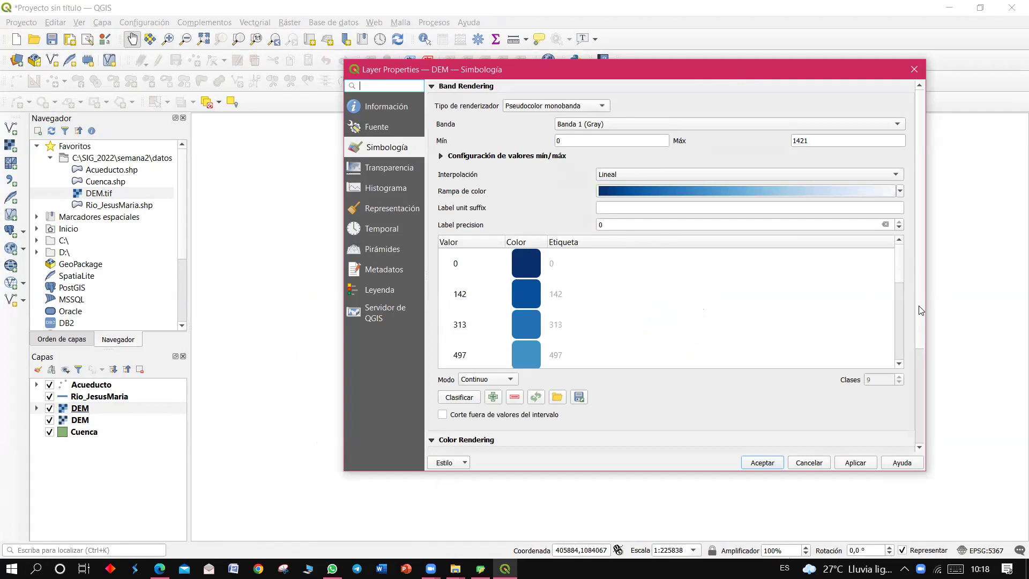
{"action": "left_click_drag", "start_coordinate": [920, 308], "coordinate": [946, 393]}
{"action": "scroll", "coordinate": [804, 375], "scroll_direction": "down", "scroll_amount": 1}
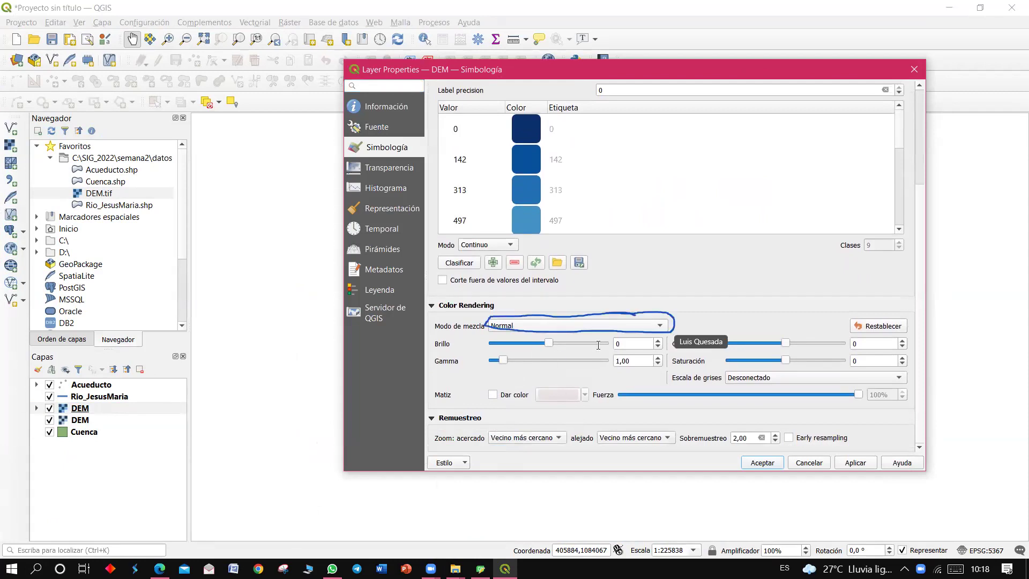
{"action": "left_click", "coordinate": [654, 328]}
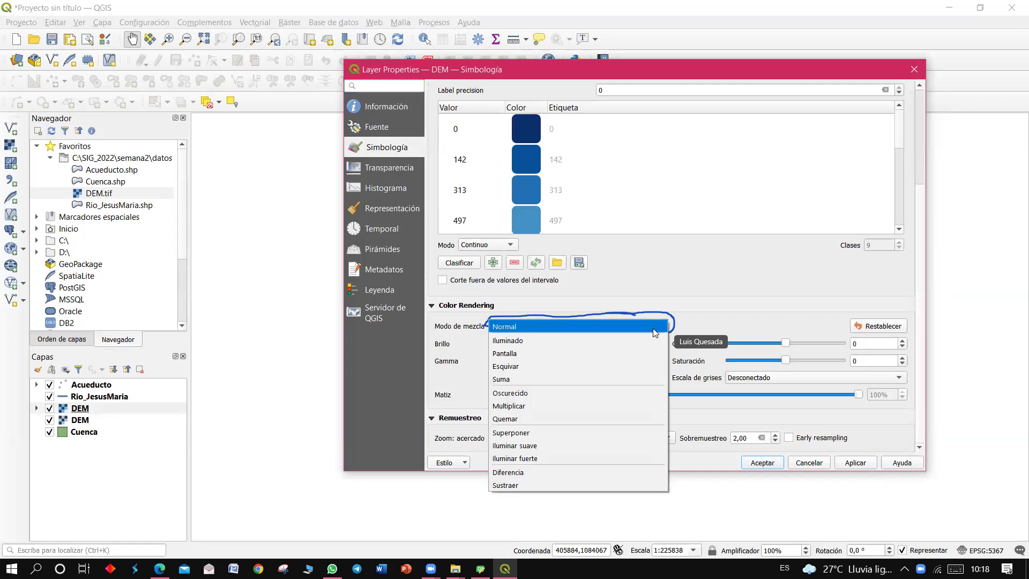
{"action": "left_click", "coordinate": [618, 405]}
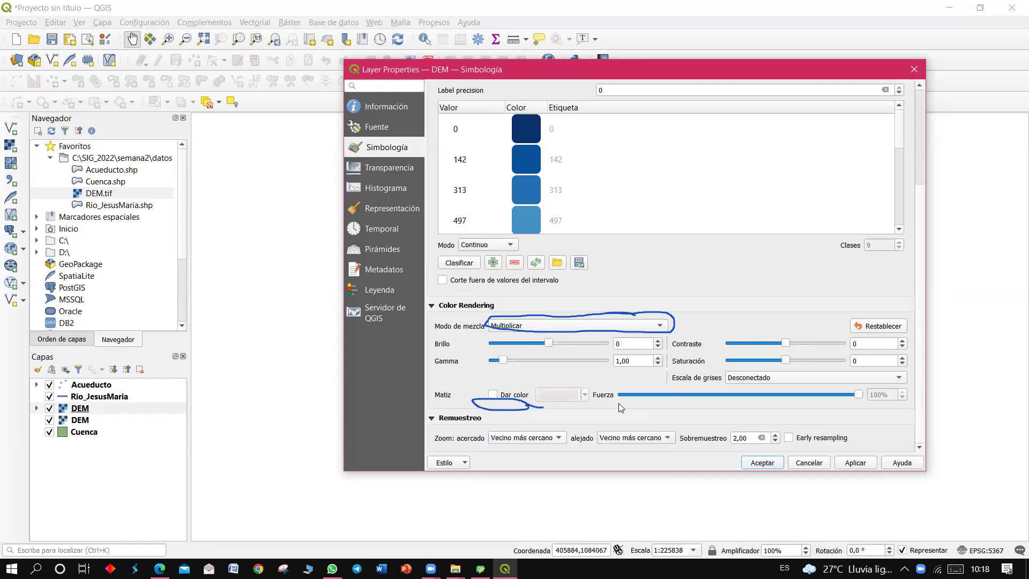
{"action": "left_click", "coordinate": [858, 468]}
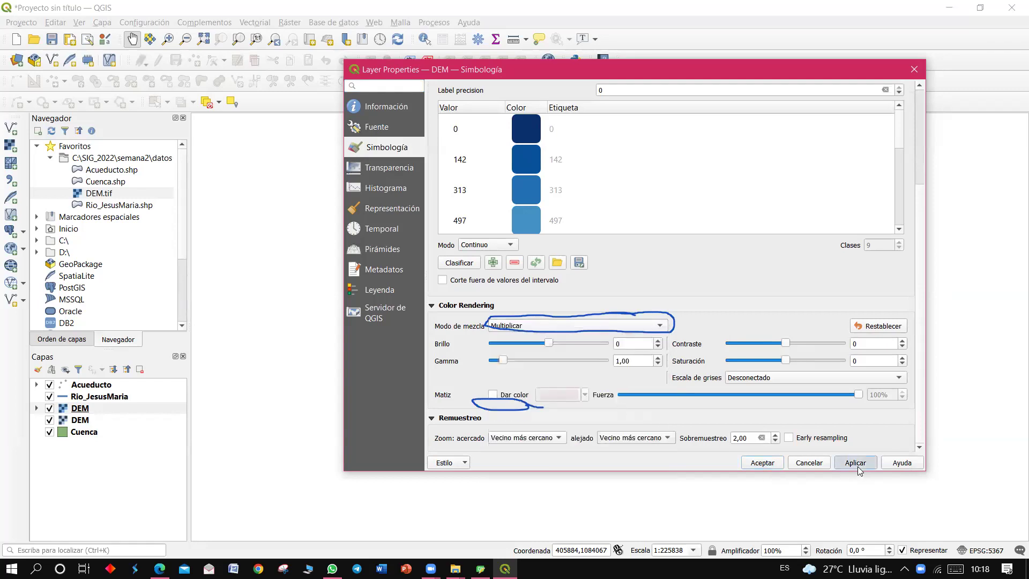
{"action": "left_click", "coordinate": [768, 463]}
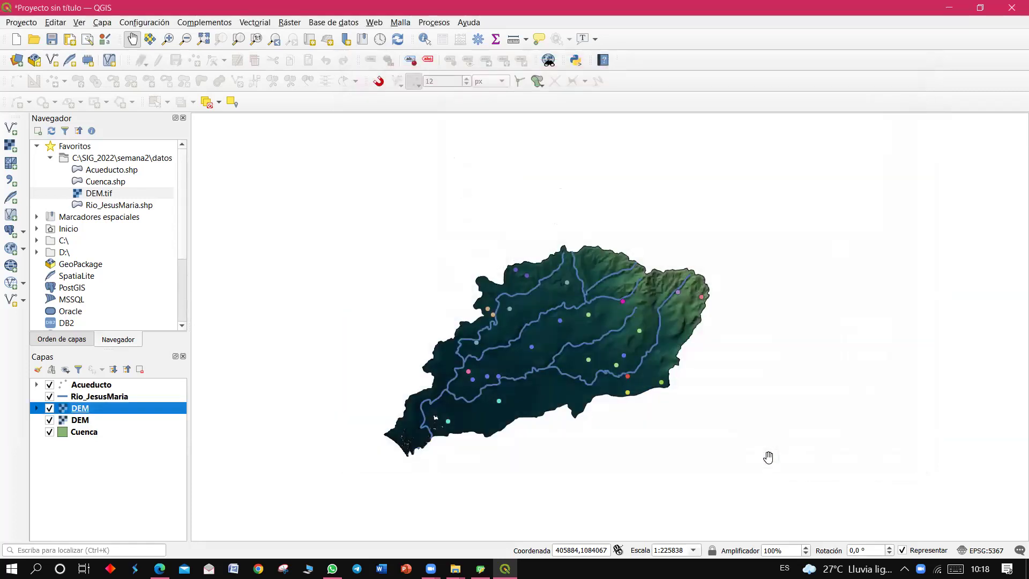
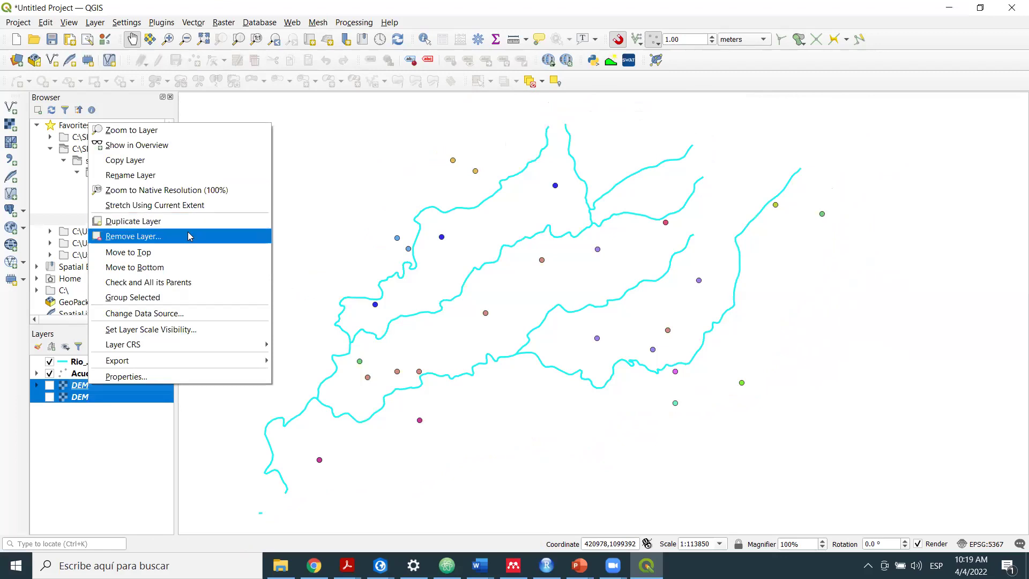
Remove the two DEM layers from the Untitled Project and add a fresh DEM.tif from the datos folder.
{"action": "left_click", "coordinate": [507, 296]}
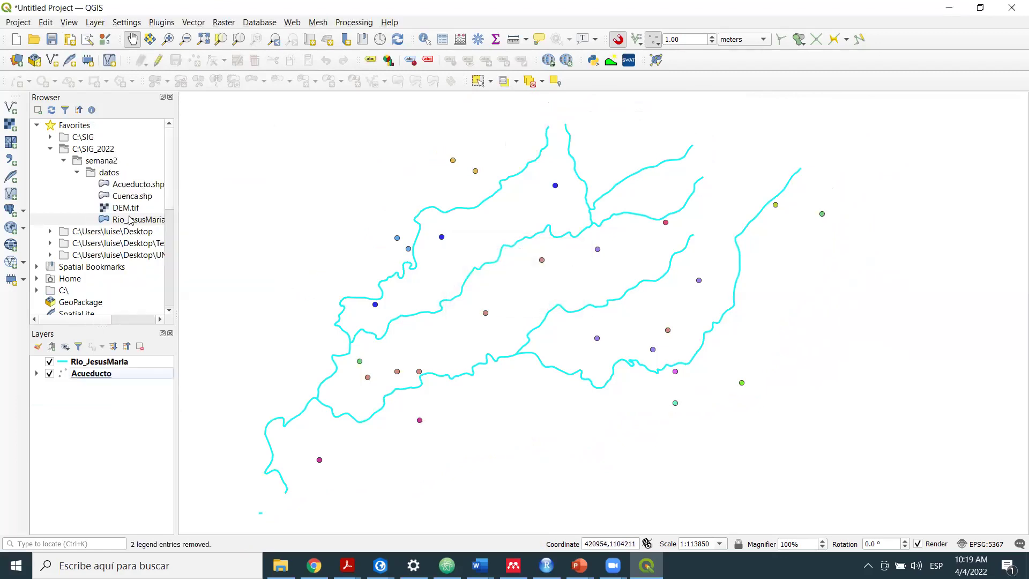
{"action": "left_click", "coordinate": [135, 209]}
{"action": "left_click_drag", "start_coordinate": [115, 212], "coordinate": [423, 260]}
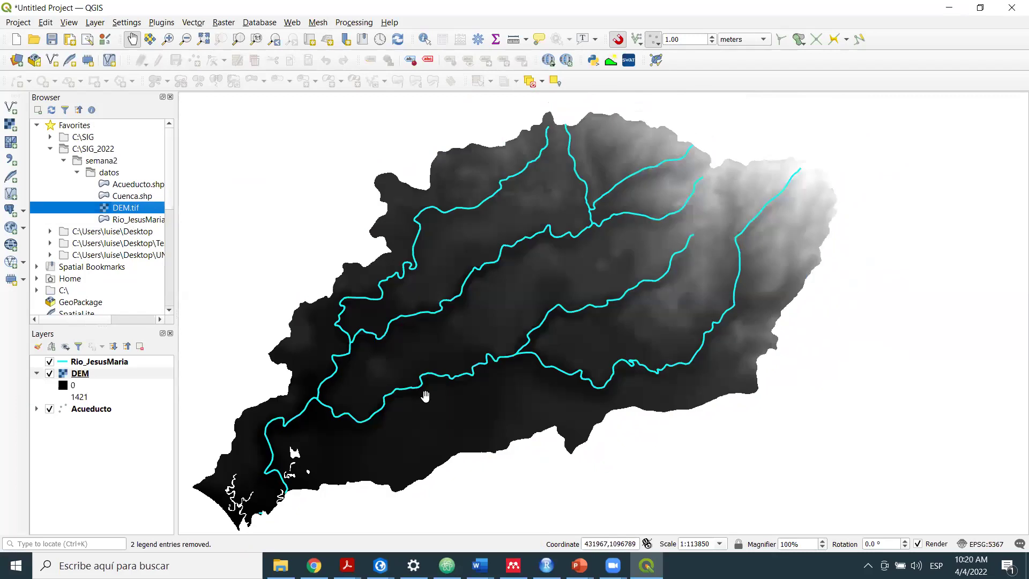
Render the new DEM layer as Singleband pseudocolor with the BrBG color ramp.
{"action": "left_click", "coordinate": [117, 373]}
{"action": "right_click", "coordinate": [118, 373]}
{"action": "left_click", "coordinate": [173, 366]}
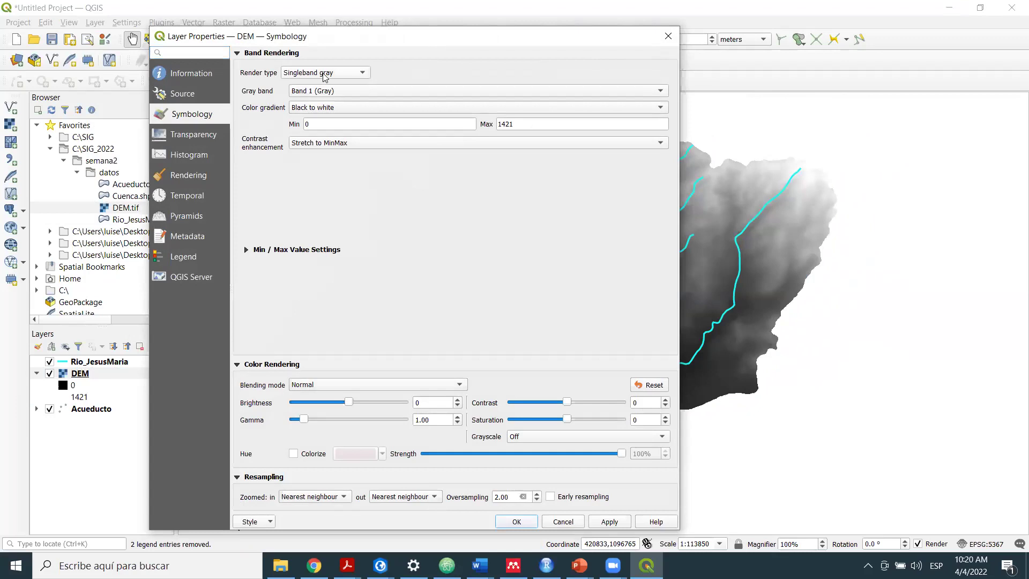
{"action": "left_click", "coordinate": [316, 73]}
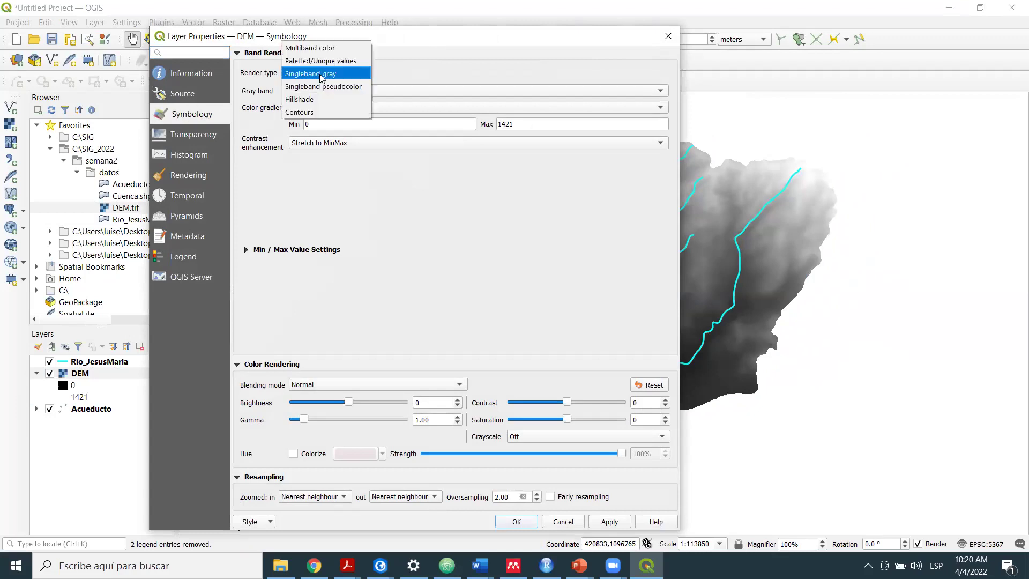
{"action": "left_click", "coordinate": [341, 92]}
{"action": "left_click", "coordinate": [654, 159]}
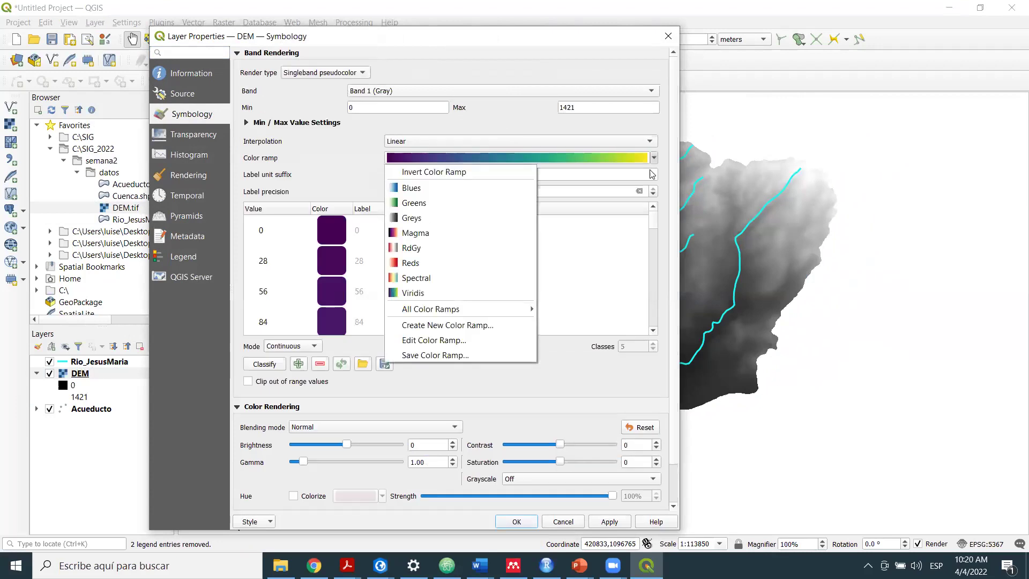
{"action": "mouse_move", "coordinate": [464, 311]}
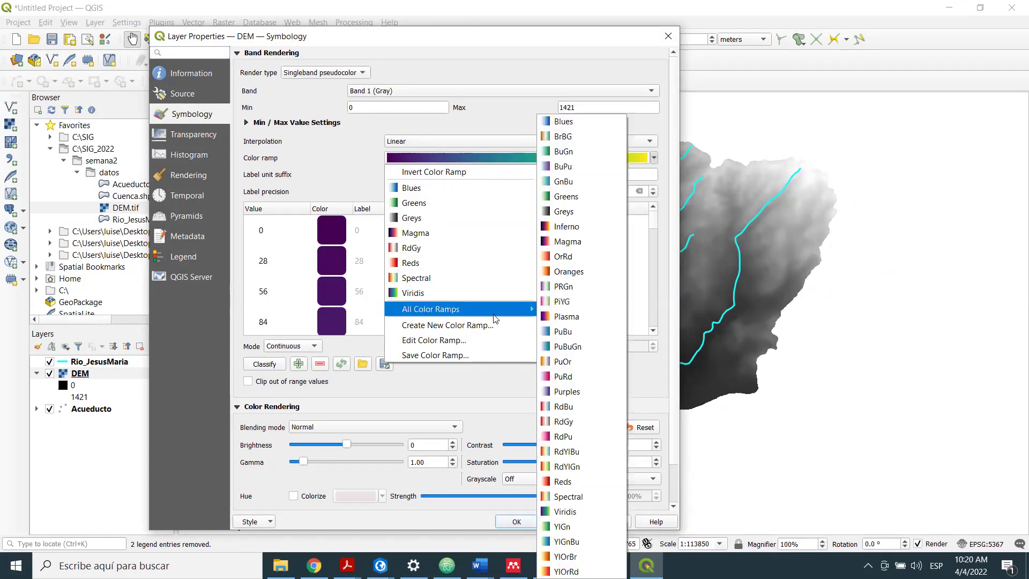
{"action": "left_click", "coordinate": [557, 134]}
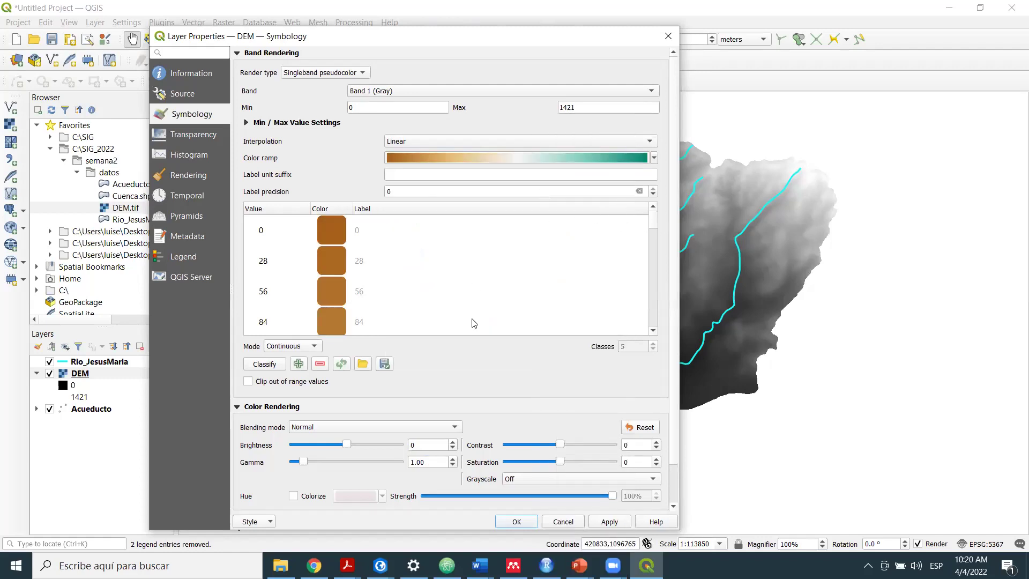
Keep the DEM's interpolation Linear and classify its values in Continuous mode.
{"action": "left_click", "coordinate": [634, 142]}
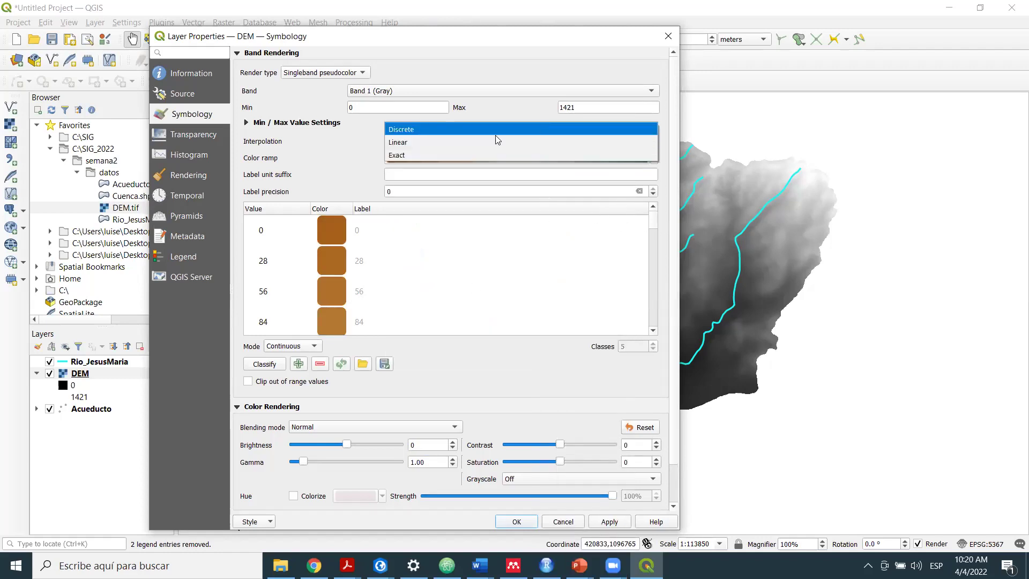
{"action": "left_click", "coordinate": [405, 142]}
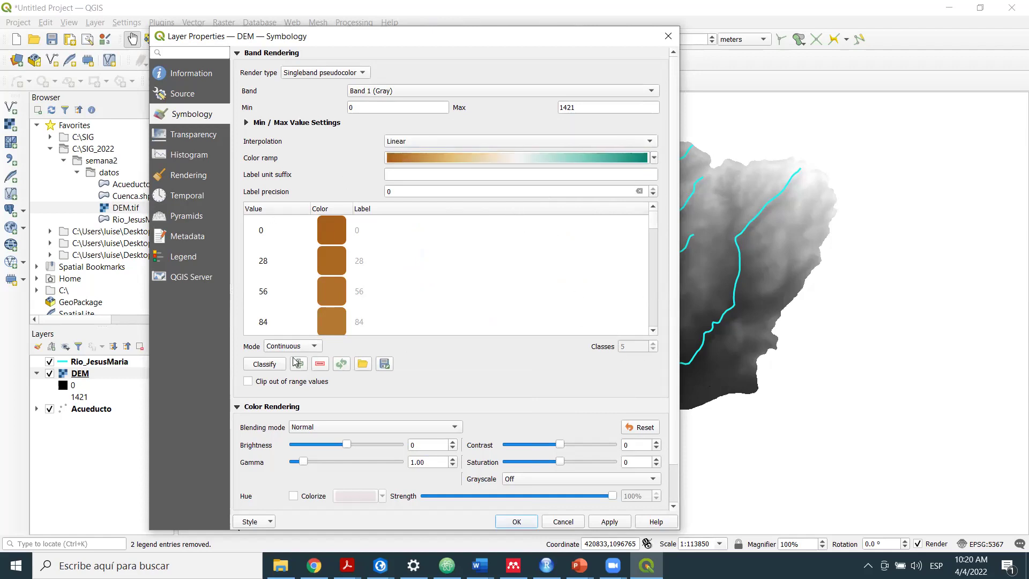
{"action": "left_click", "coordinate": [275, 365]}
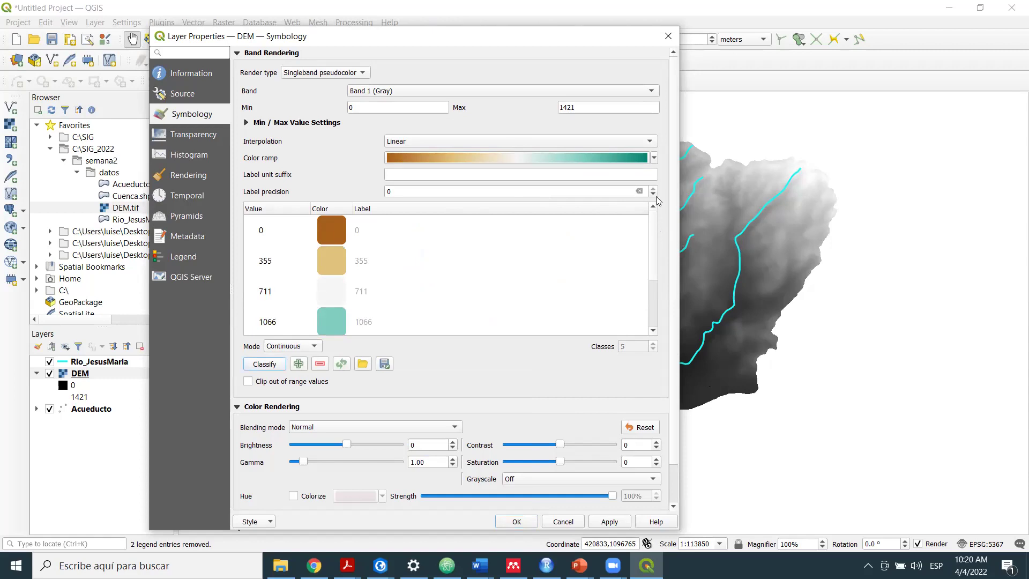
Try the Discrete and Exact interpolations on the DEM, reclassifying for Discrete, and return to Linear.
{"action": "left_click", "coordinate": [649, 141]}
{"action": "left_click", "coordinate": [571, 129]}
{"action": "left_click", "coordinate": [265, 364]}
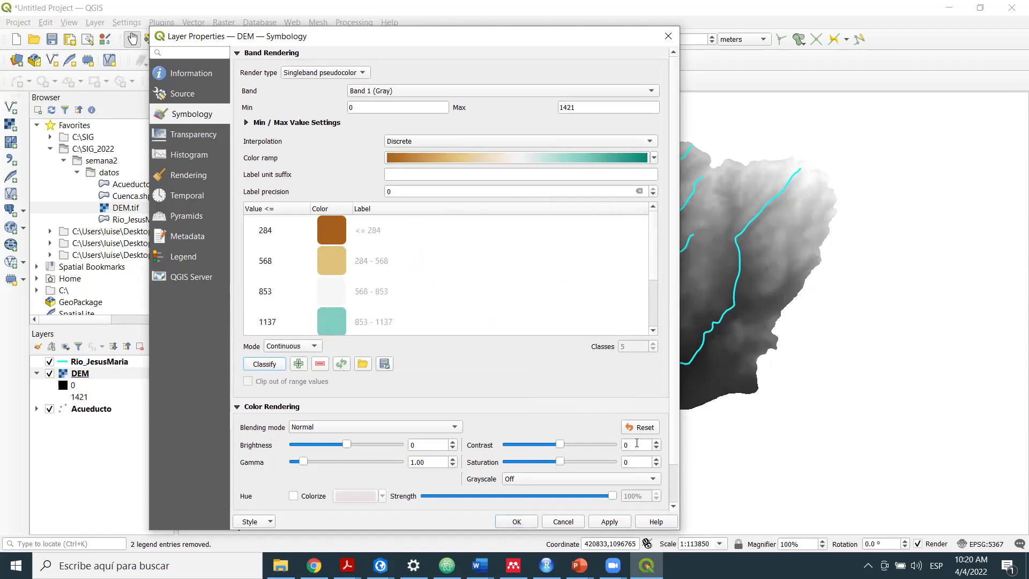
{"action": "left_click", "coordinate": [653, 161]}
{"action": "left_click", "coordinate": [609, 141]}
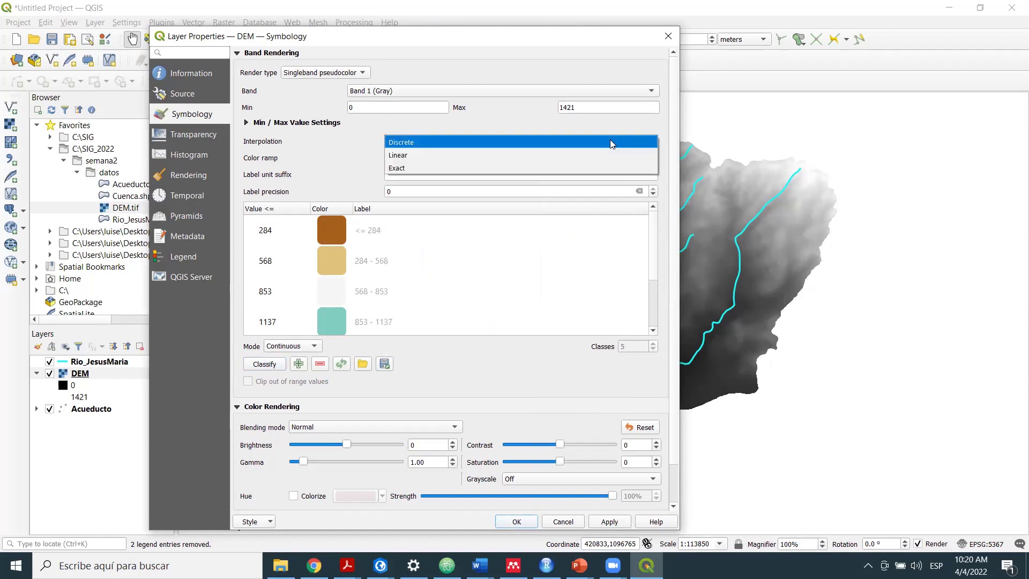
{"action": "left_click", "coordinate": [538, 167]}
{"action": "left_click", "coordinate": [442, 146]}
{"action": "left_click", "coordinate": [443, 130]}
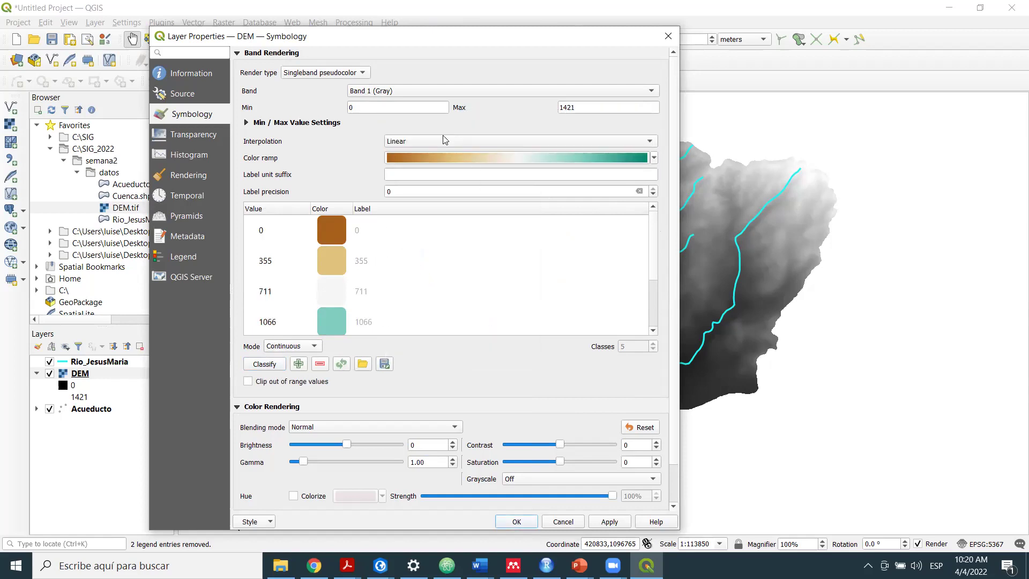
{"action": "left_click", "coordinate": [348, 71]}
{"action": "left_click", "coordinate": [355, 75]}
{"action": "left_click", "coordinate": [645, 158]}
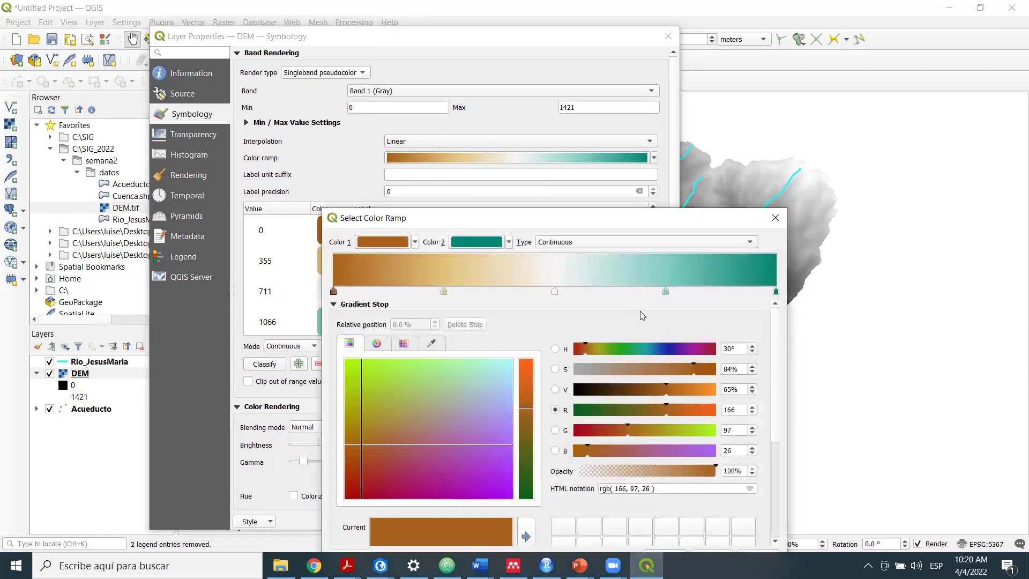
{"action": "key", "text": "Escape"}
Change the DEM's color ramp to Spectral and apply it to the map.
{"action": "left_click", "coordinate": [654, 159]}
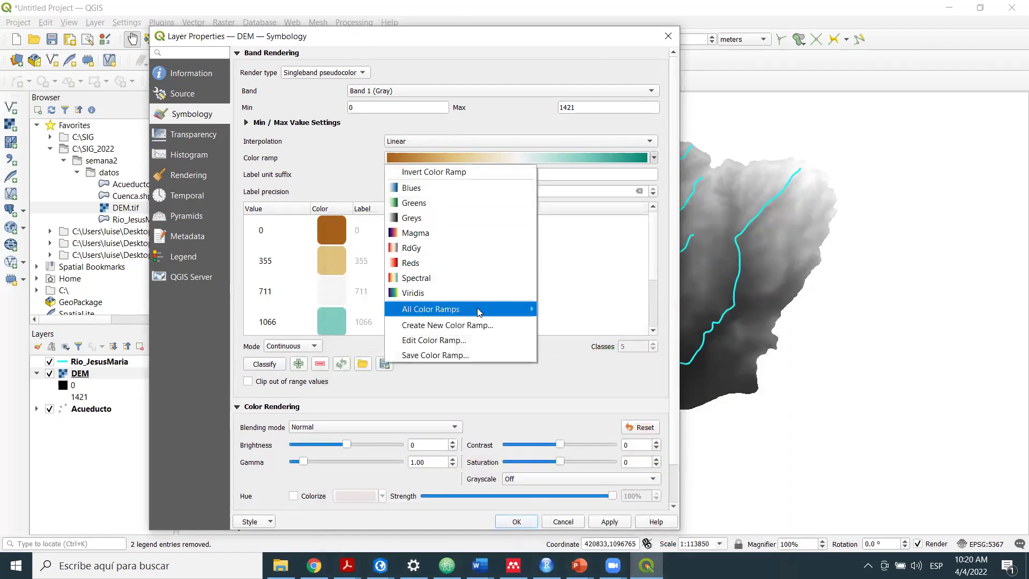
{"action": "mouse_move", "coordinate": [477, 309]}
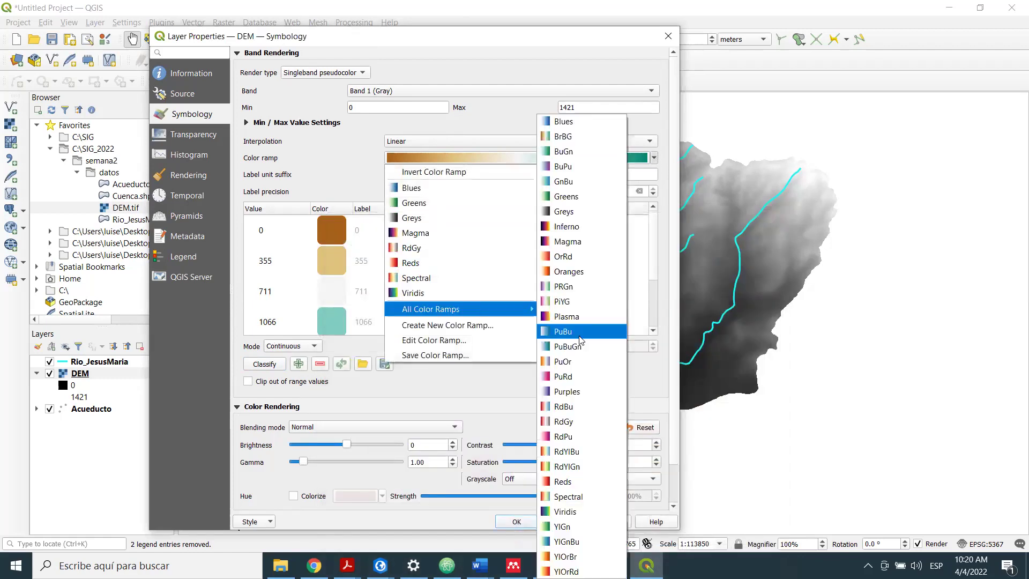
{"action": "left_click", "coordinate": [579, 497]}
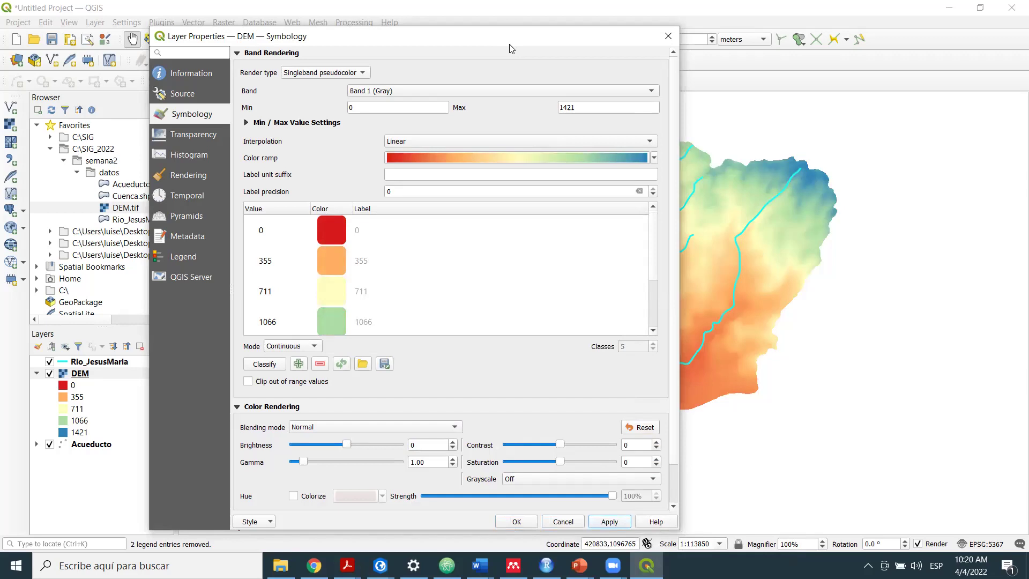
{"action": "left_click_drag", "start_coordinate": [510, 49], "coordinate": [559, 49]}
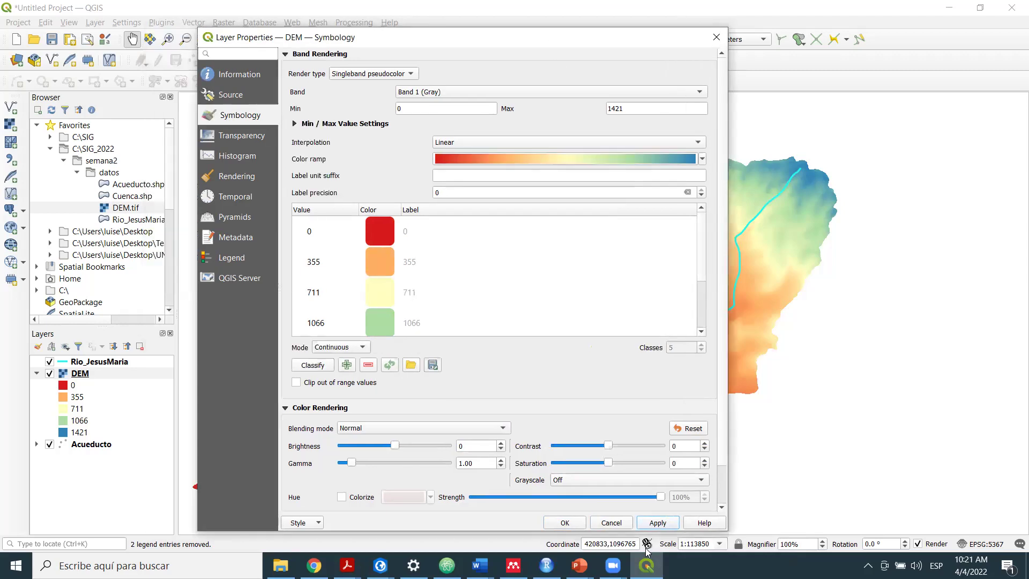
{"action": "left_click", "coordinate": [702, 159]}
{"action": "left_click", "coordinate": [702, 159]}
{"action": "left_click", "coordinate": [702, 159]}
{"action": "left_click", "coordinate": [703, 159]}
{"action": "left_click", "coordinate": [702, 159]}
{"action": "left_click", "coordinate": [702, 159]}
{"action": "left_click", "coordinate": [702, 159]}
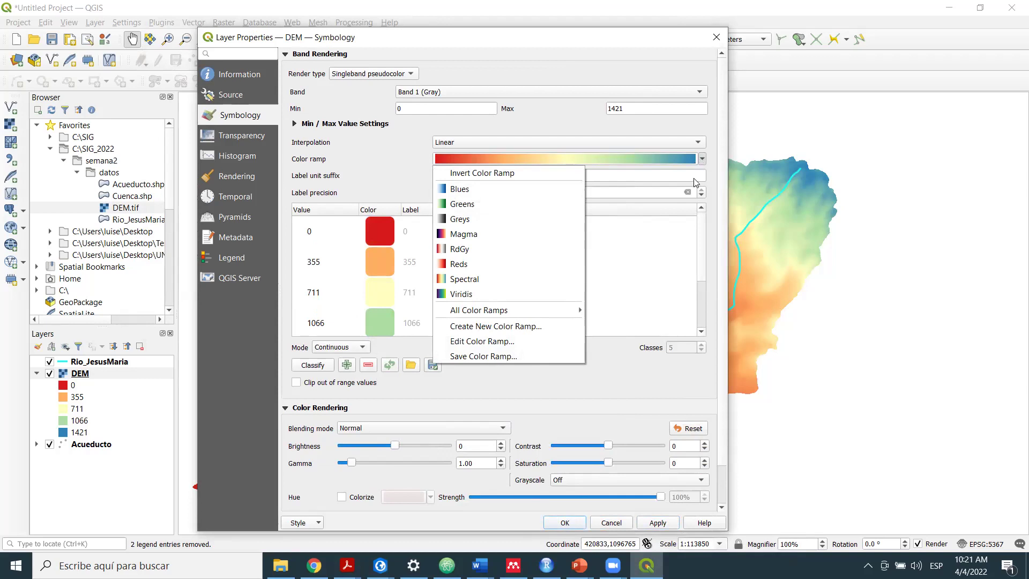
{"action": "left_click", "coordinate": [708, 160]}
{"action": "left_click", "coordinate": [703, 159]}
{"action": "left_click", "coordinate": [703, 159]}
{"action": "left_click", "coordinate": [704, 159]}
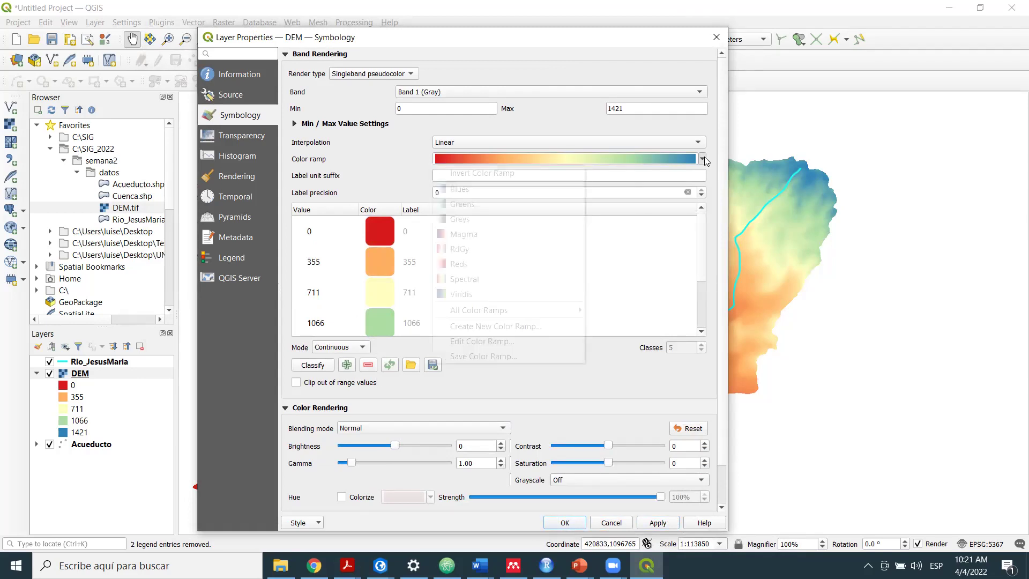
{"action": "left_click", "coordinate": [703, 159]}
{"action": "left_click", "coordinate": [369, 74]}
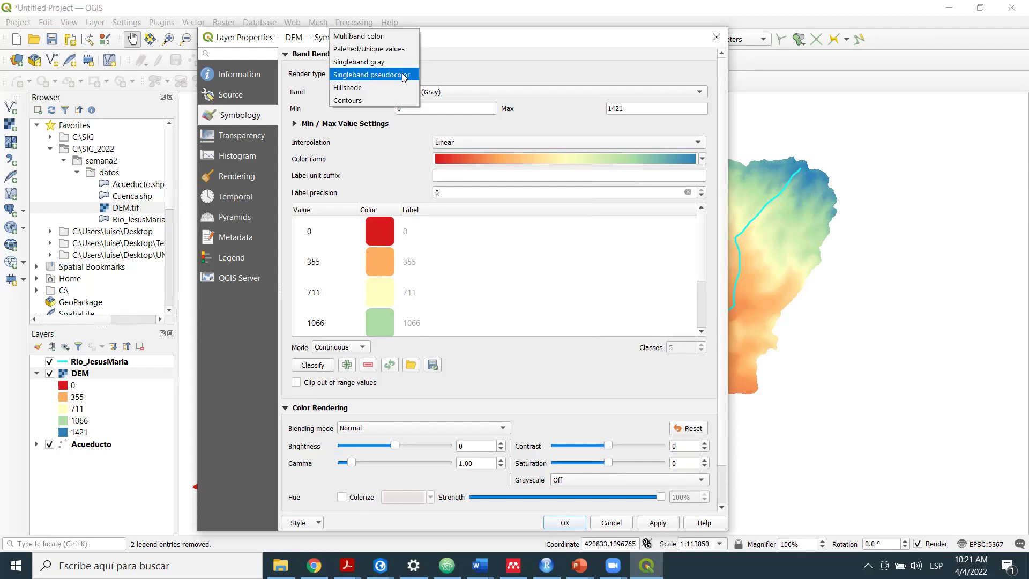
{"action": "left_click", "coordinate": [404, 76]}
{"action": "left_click", "coordinate": [703, 159]}
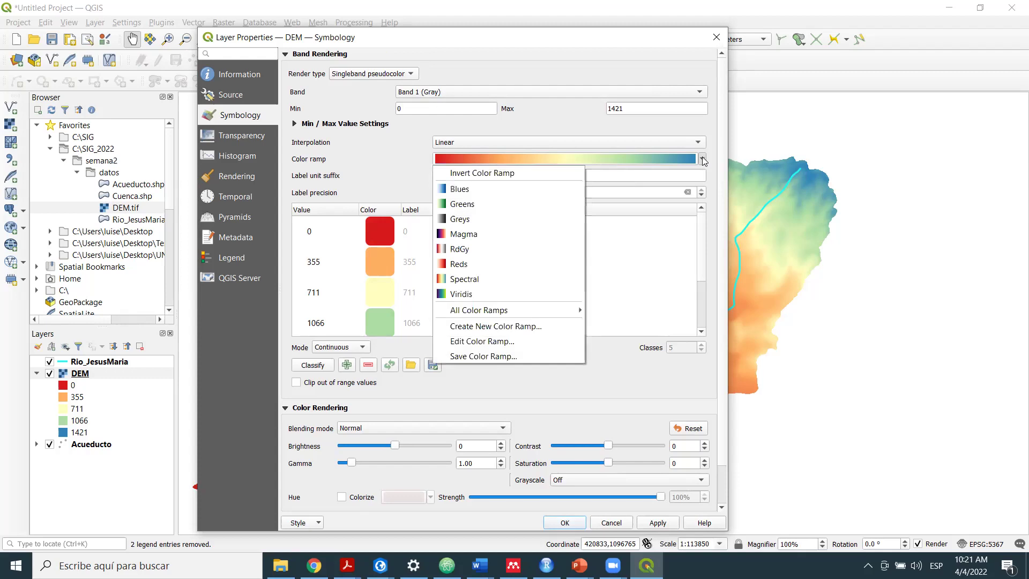
{"action": "left_click", "coordinate": [571, 131]}
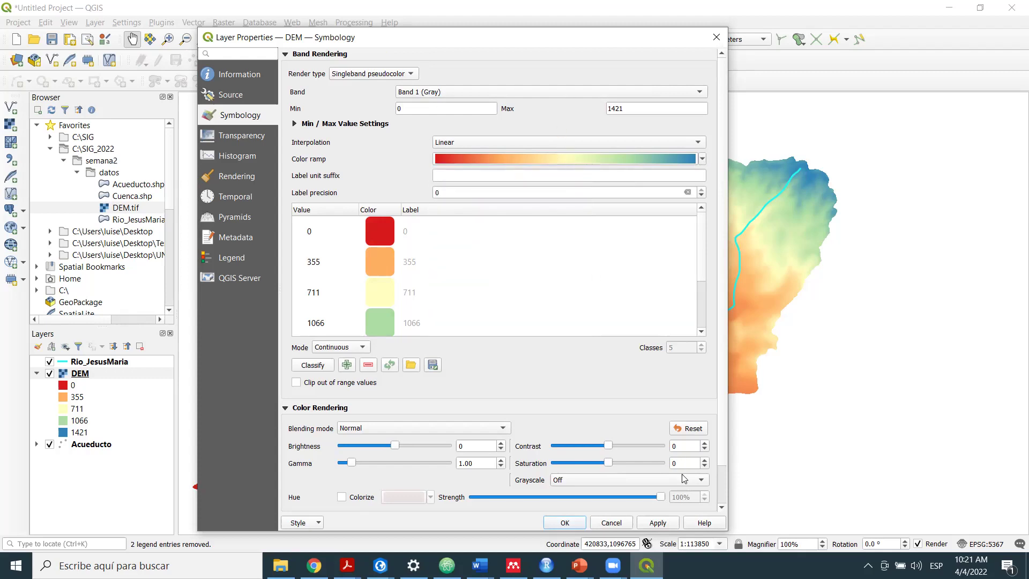
{"action": "left_click", "coordinate": [702, 160]}
{"action": "left_click", "coordinate": [702, 160]}
Try the Multiband color render type on the DEM and return to Singleband pseudocolor.
{"action": "left_click", "coordinate": [397, 74]}
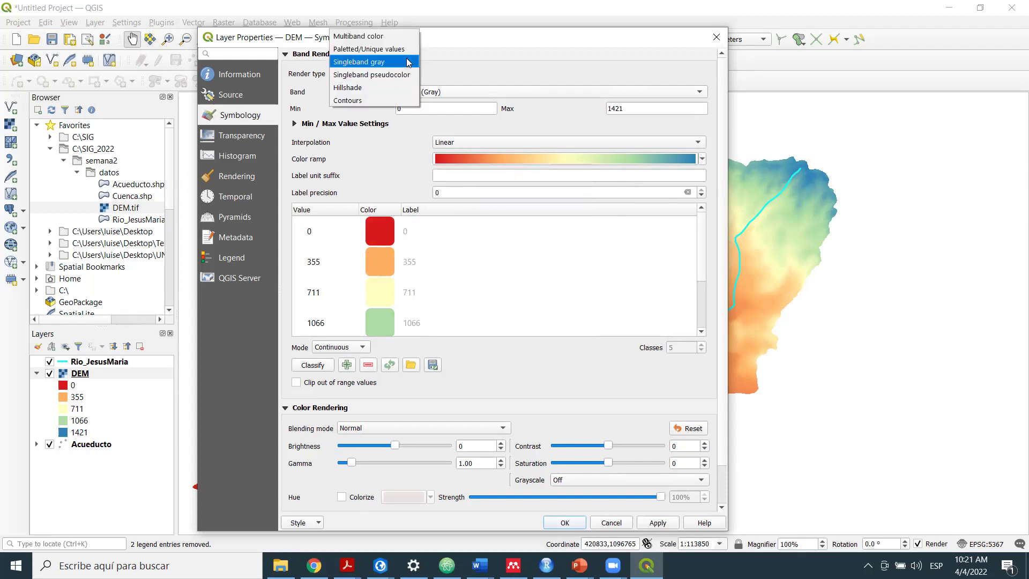
{"action": "left_click", "coordinate": [390, 38]}
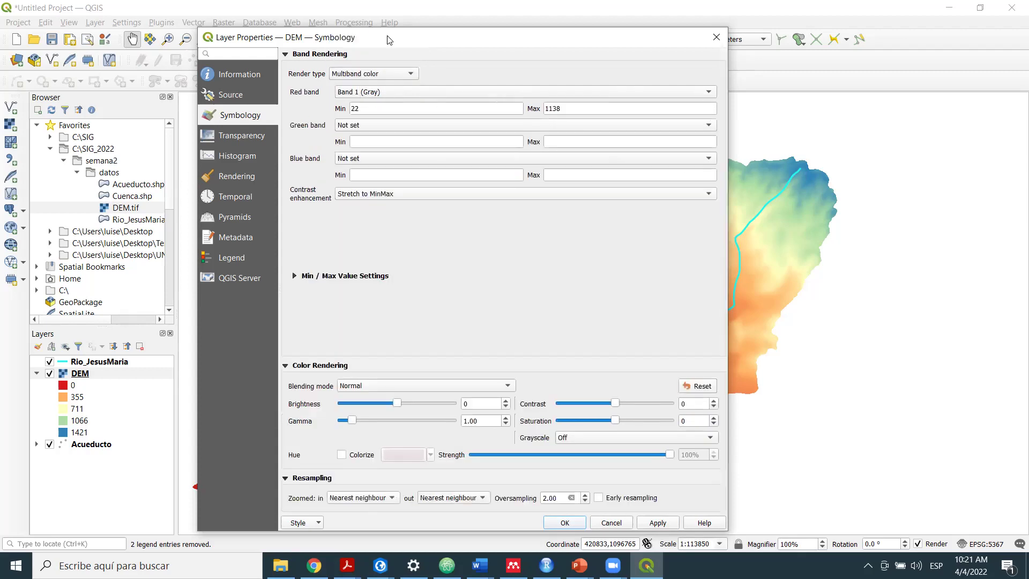
{"action": "left_click", "coordinate": [396, 88]}
{"action": "left_click", "coordinate": [478, 71]}
{"action": "left_click", "coordinate": [405, 76]}
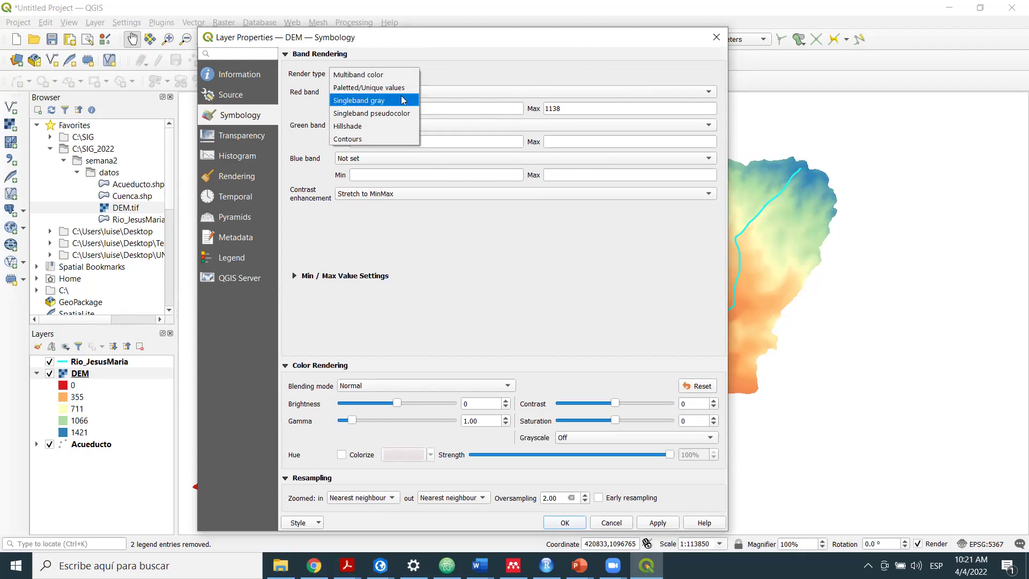
{"action": "left_click", "coordinate": [397, 75]}
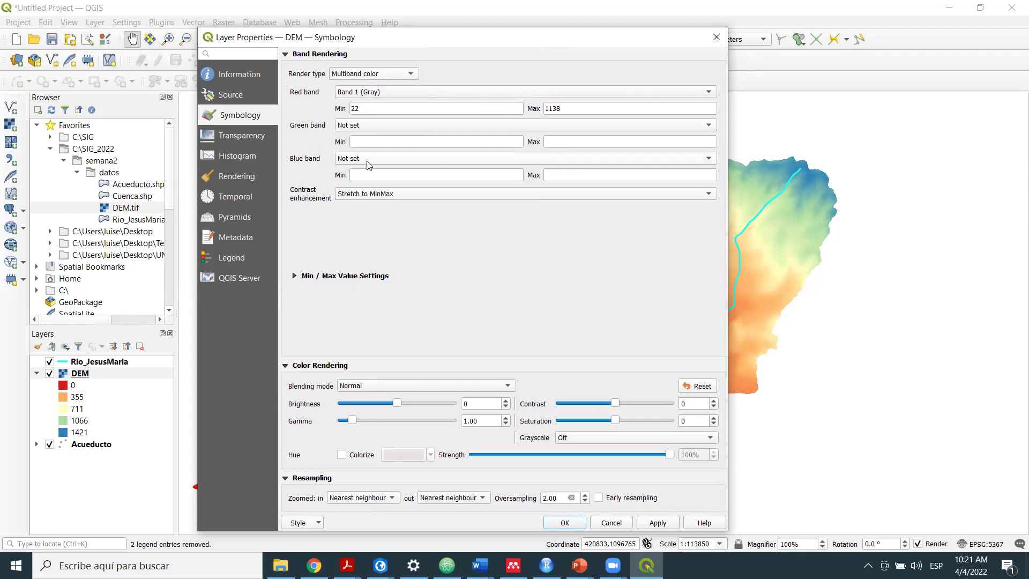
{"action": "left_click", "coordinate": [398, 77]}
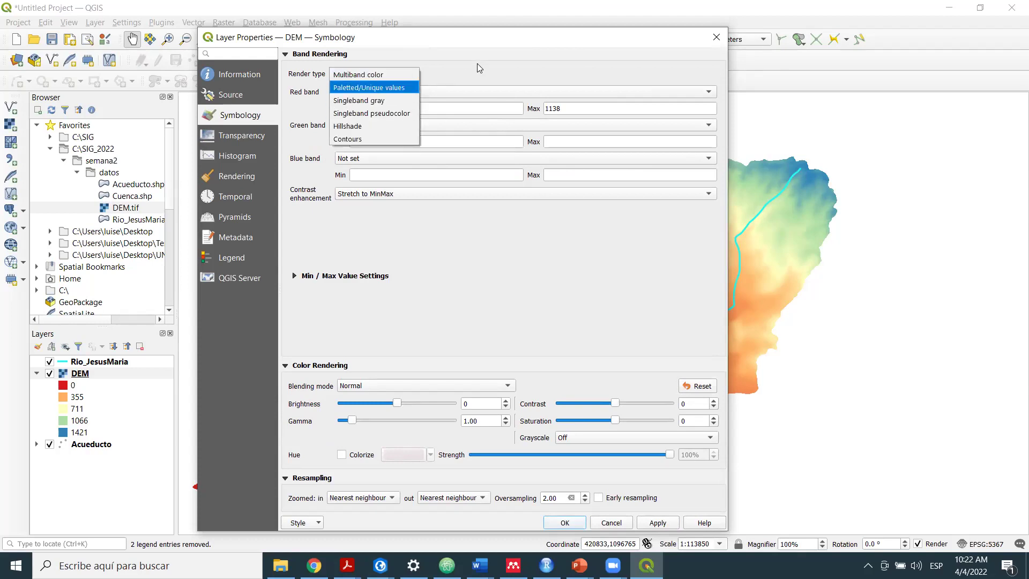
{"action": "left_click", "coordinate": [396, 112]}
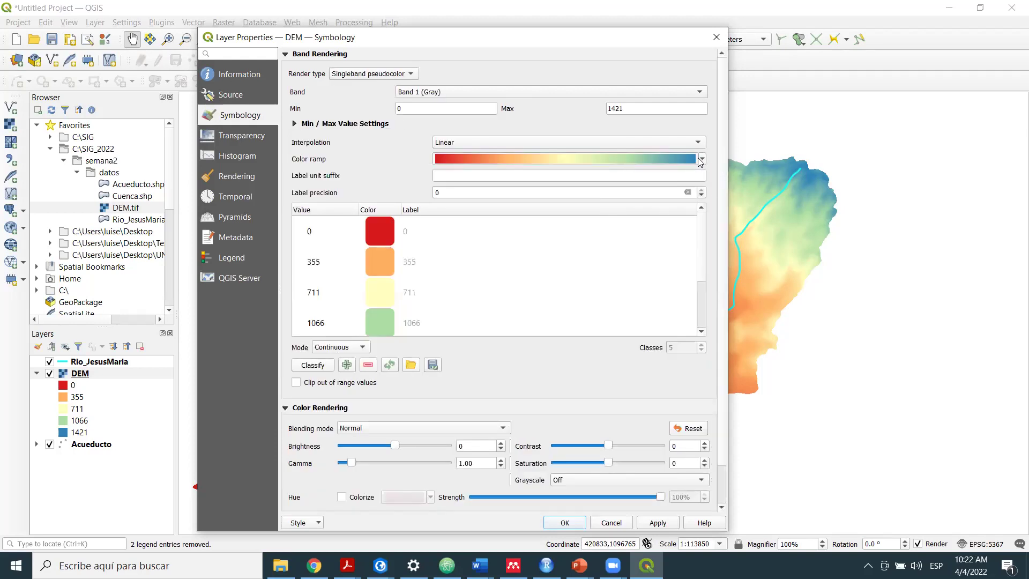
Change the DEM's color ramp to PuOr and accept the layer properties.
{"action": "left_click", "coordinate": [699, 160]}
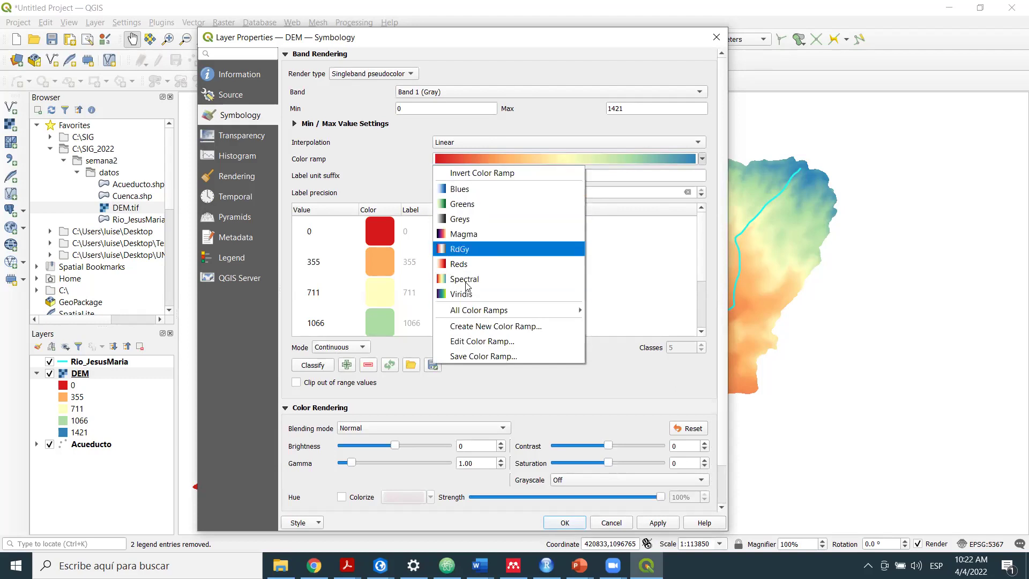
{"action": "mouse_move", "coordinate": [506, 305]}
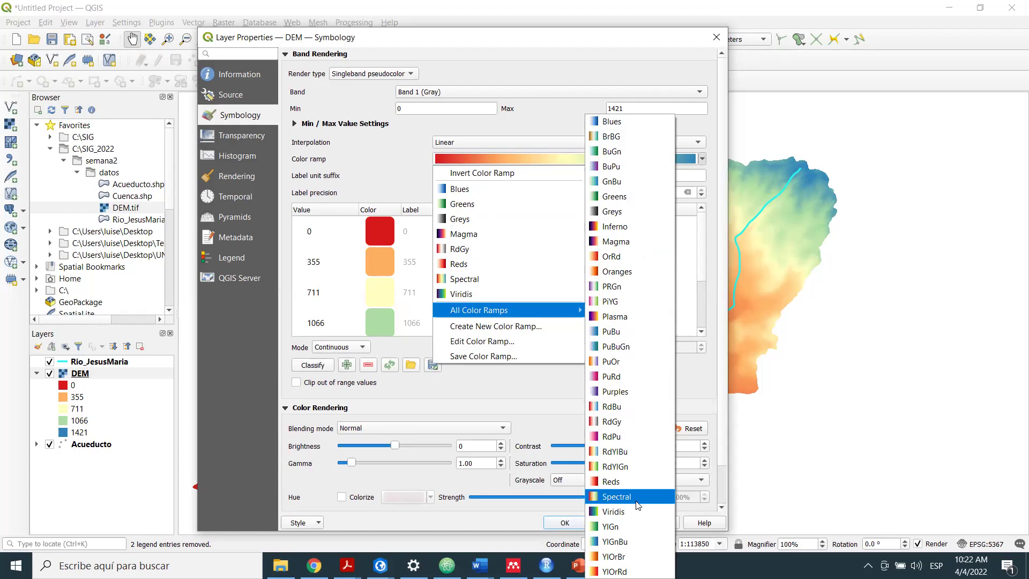
{"action": "left_click", "coordinate": [629, 366]}
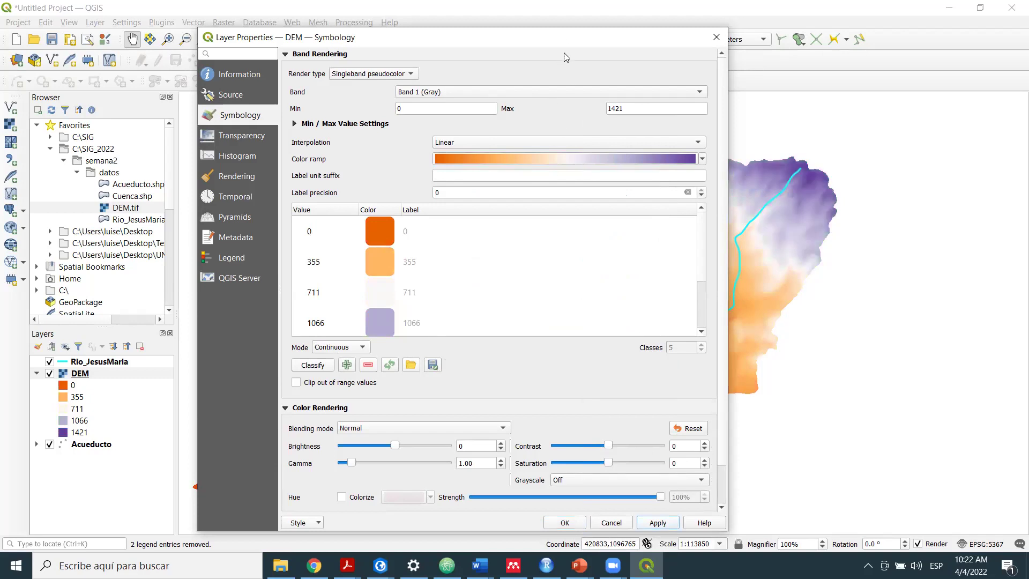
{"action": "left_click_drag", "start_coordinate": [566, 41], "coordinate": [692, 22]}
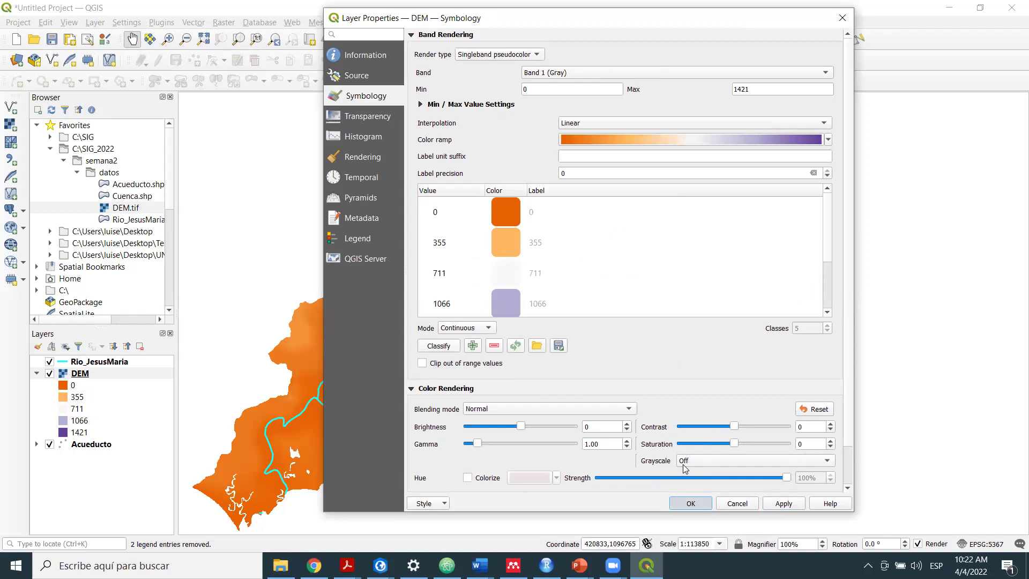
{"action": "key", "text": "Return"}
Load DEM.tif again and order the layers as Acueducto, Rio_JesusMaria, colored DEM and the new gray DEM.
{"action": "left_click", "coordinate": [134, 209]}
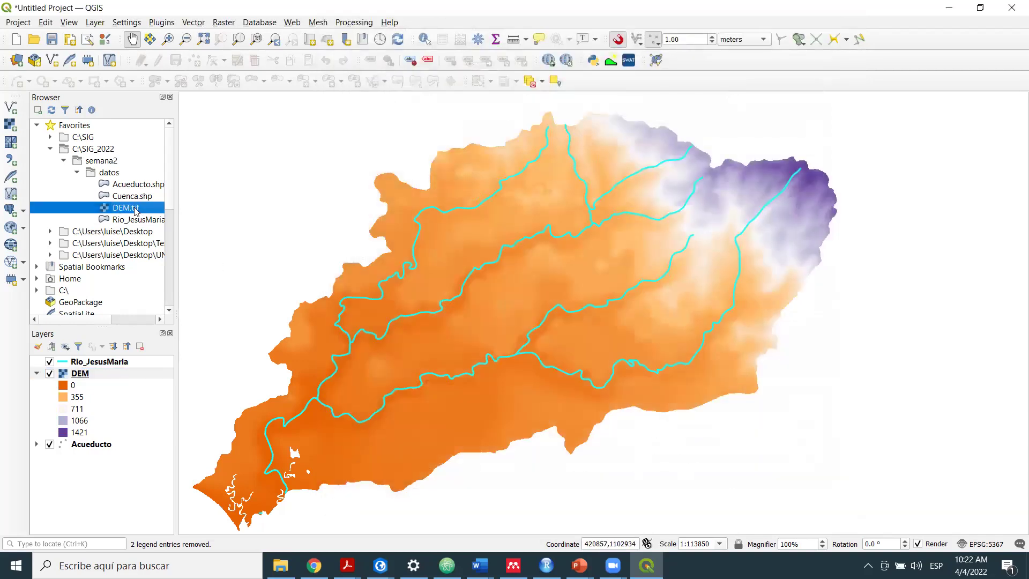
{"action": "left_click_drag", "start_coordinate": [120, 210], "coordinate": [341, 252]}
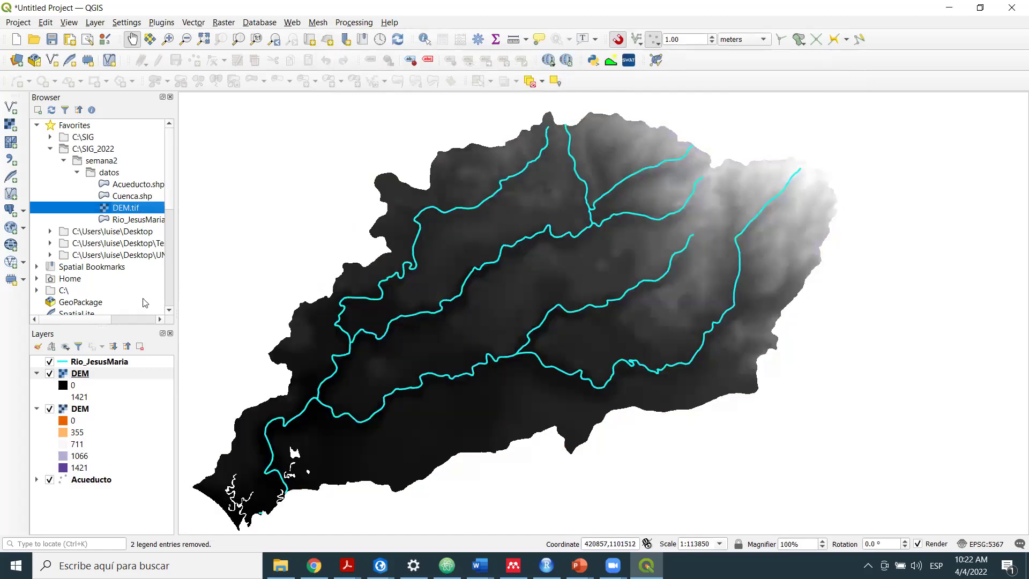
{"action": "left_click", "coordinate": [36, 409]}
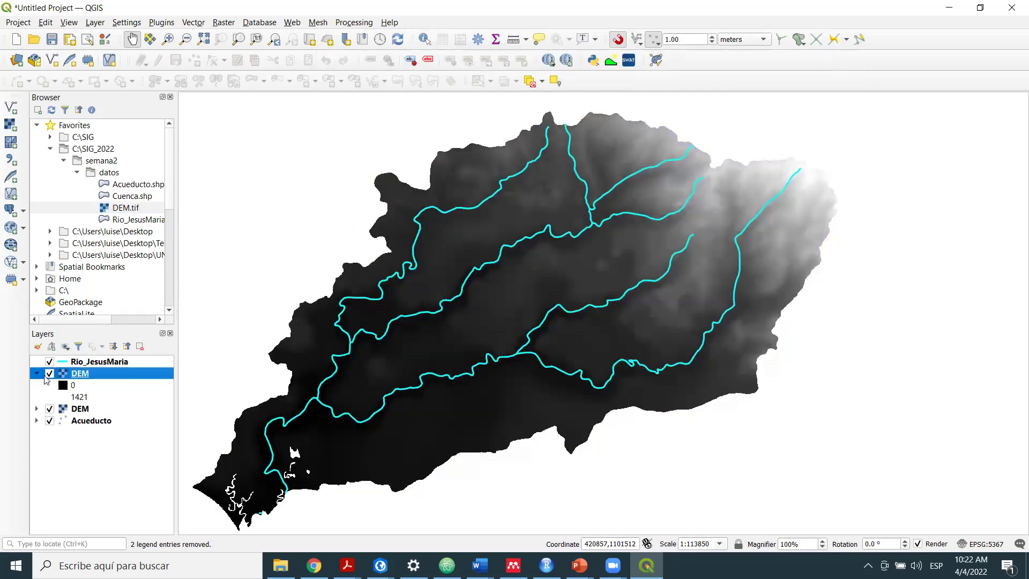
{"action": "left_click_drag", "start_coordinate": [89, 427], "coordinate": [83, 453]}
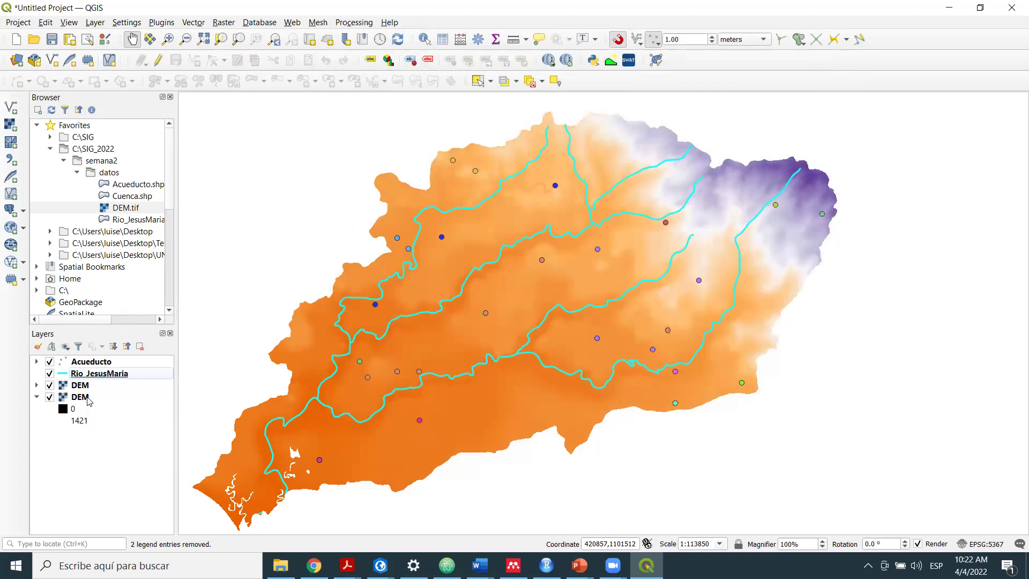
Hide the colored DEM, Rio_JesusMaria and Acueducto layers, leaving only the gray DEM shown.
{"action": "left_click", "coordinate": [49, 385]}
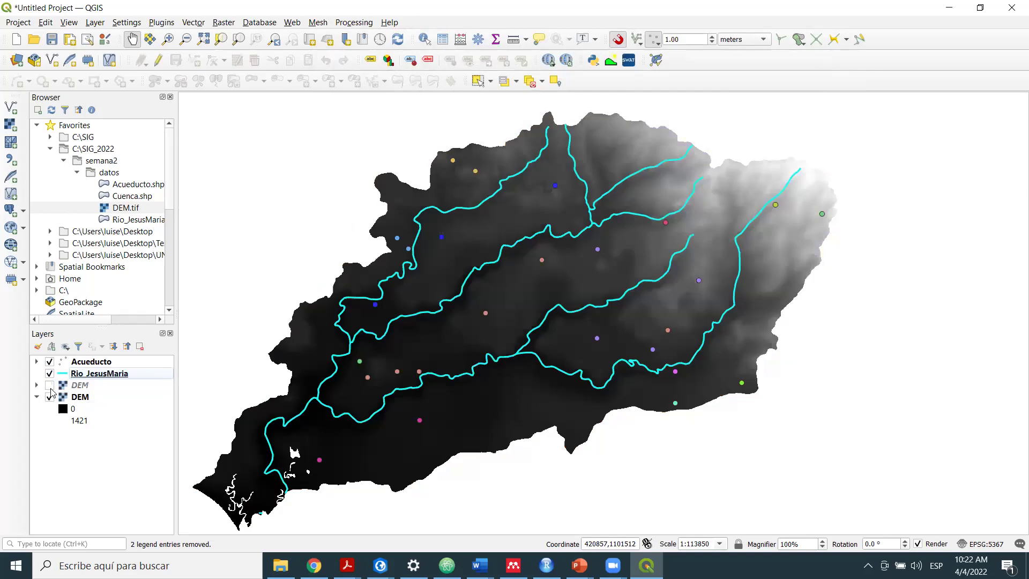
{"action": "left_click", "coordinate": [49, 374]}
{"action": "left_click", "coordinate": [49, 362]}
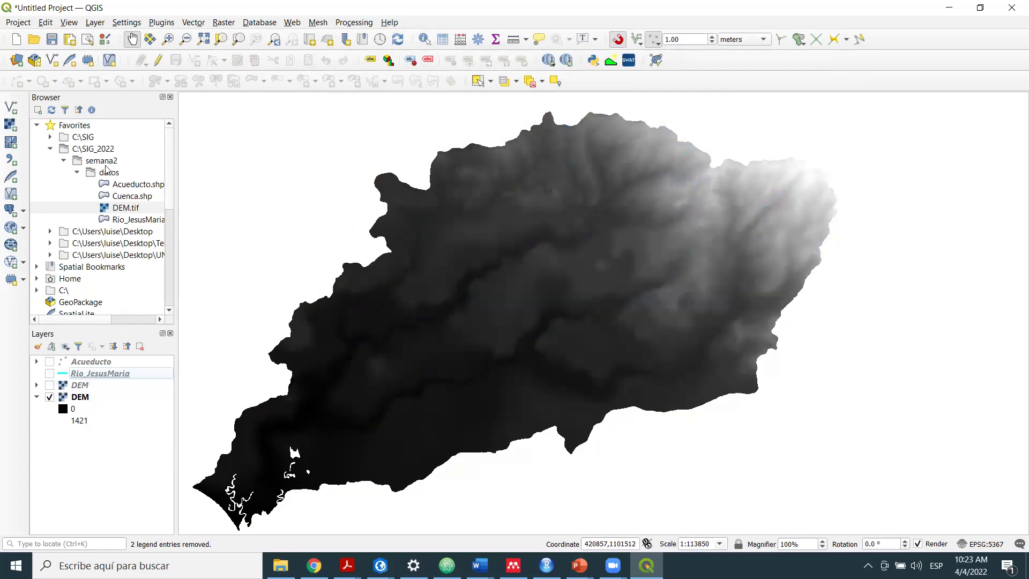
Load extra copies of DEM.tif and remove the three duplicate DEM layers from the project.
{"action": "left_click_drag", "start_coordinate": [126, 208], "coordinate": [190, 246]}
{"action": "left_click_drag", "start_coordinate": [110, 209], "coordinate": [288, 236]}
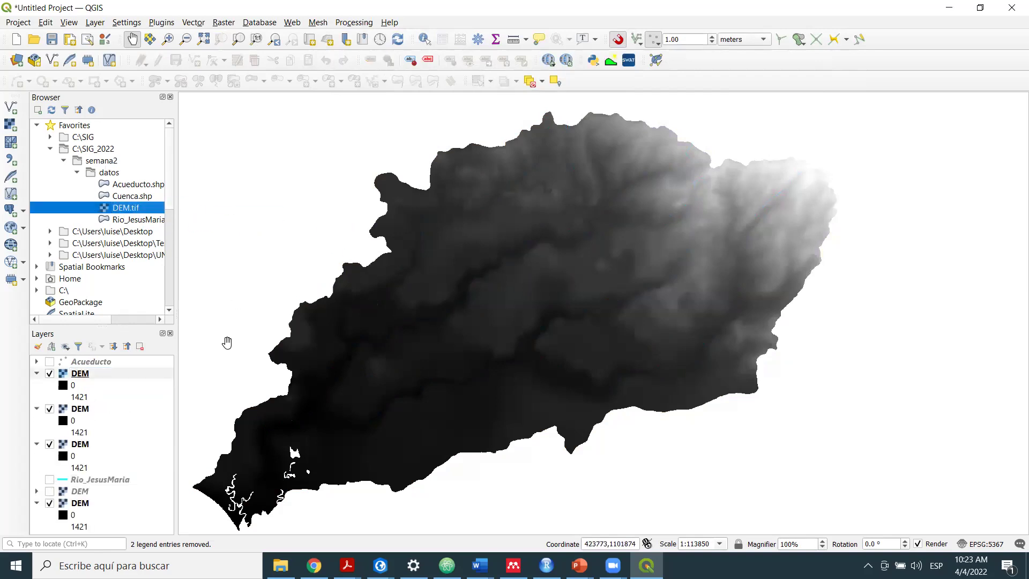
{"action": "right_click", "coordinate": [100, 374]}
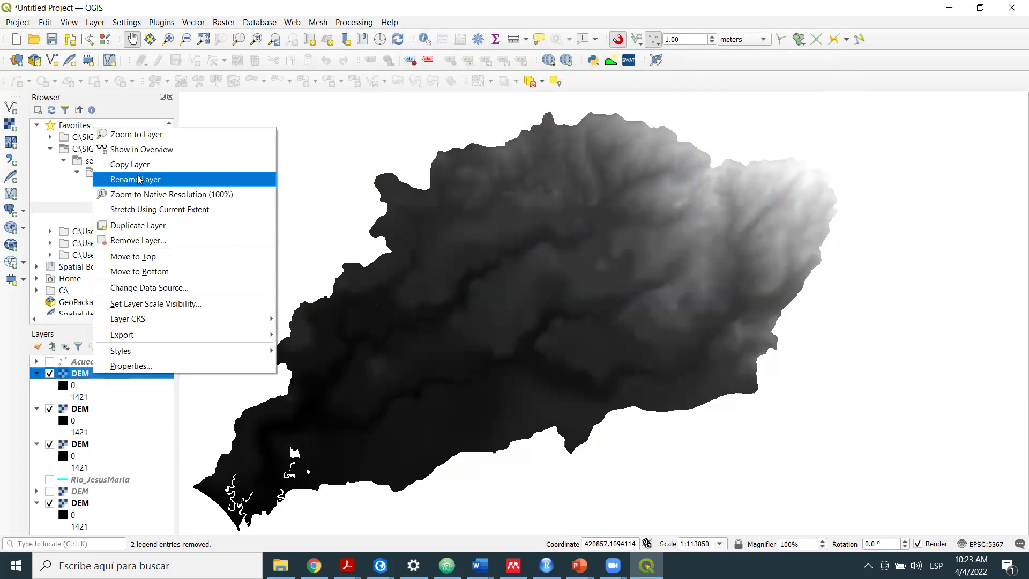
{"action": "left_click", "coordinate": [161, 240]}
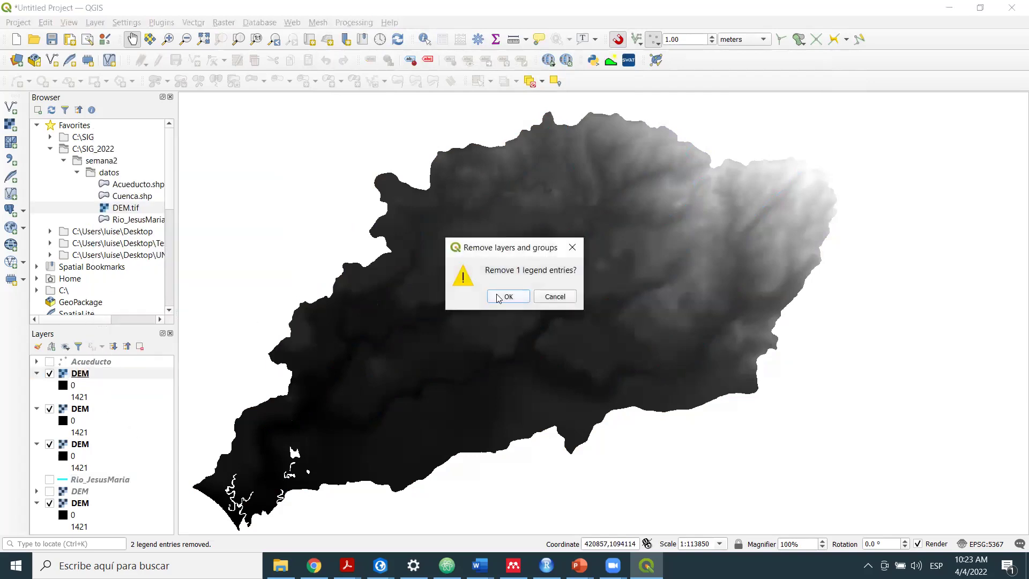
{"action": "left_click", "coordinate": [497, 298]}
{"action": "left_click", "coordinate": [104, 375]}
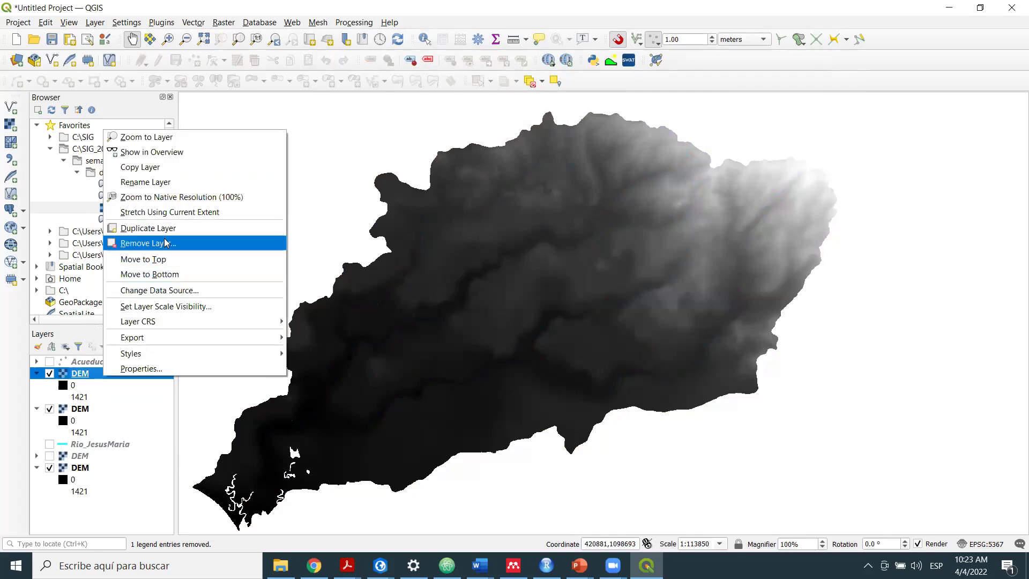
{"action": "left_click", "coordinate": [170, 244]}
{"action": "left_click", "coordinate": [517, 300]}
{"action": "left_click", "coordinate": [123, 376]}
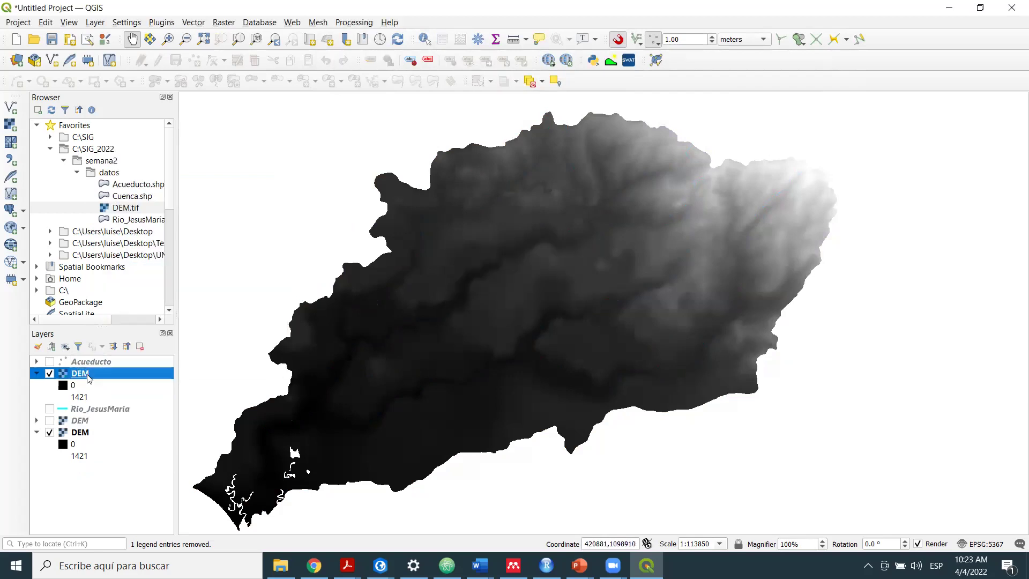
{"action": "right_click", "coordinate": [123, 376]}
{"action": "left_click", "coordinate": [172, 240]}
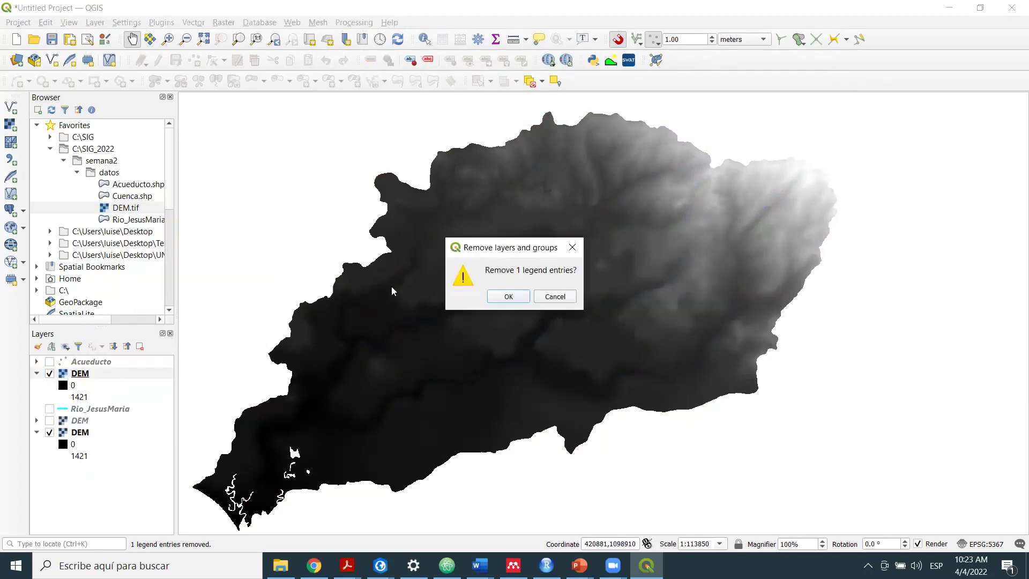
{"action": "left_click", "coordinate": [508, 296]}
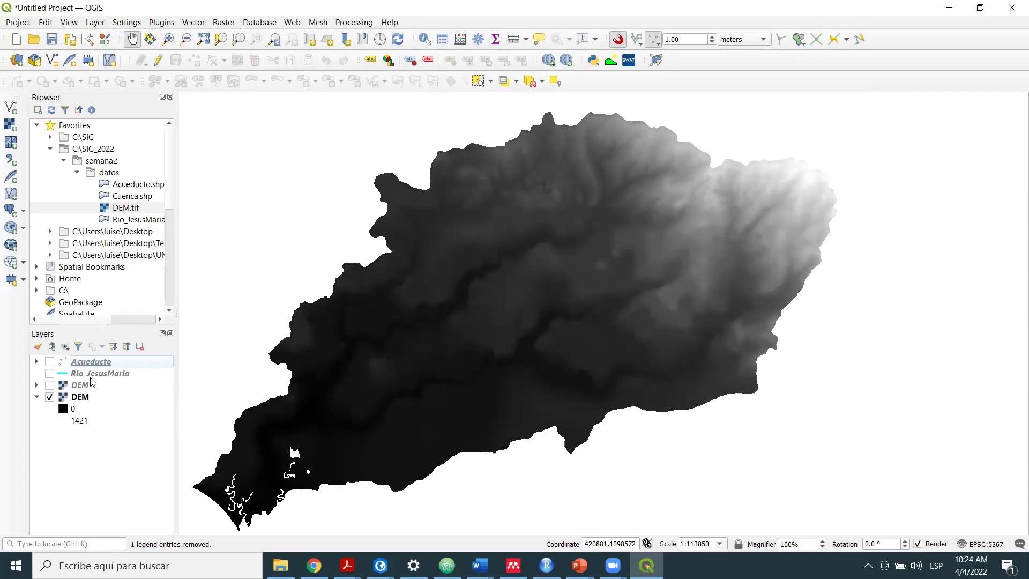
Toggle the colored DEM on and off for comparison, and render the gray DEM below it as Hillshade.
{"action": "left_click", "coordinate": [49, 385]}
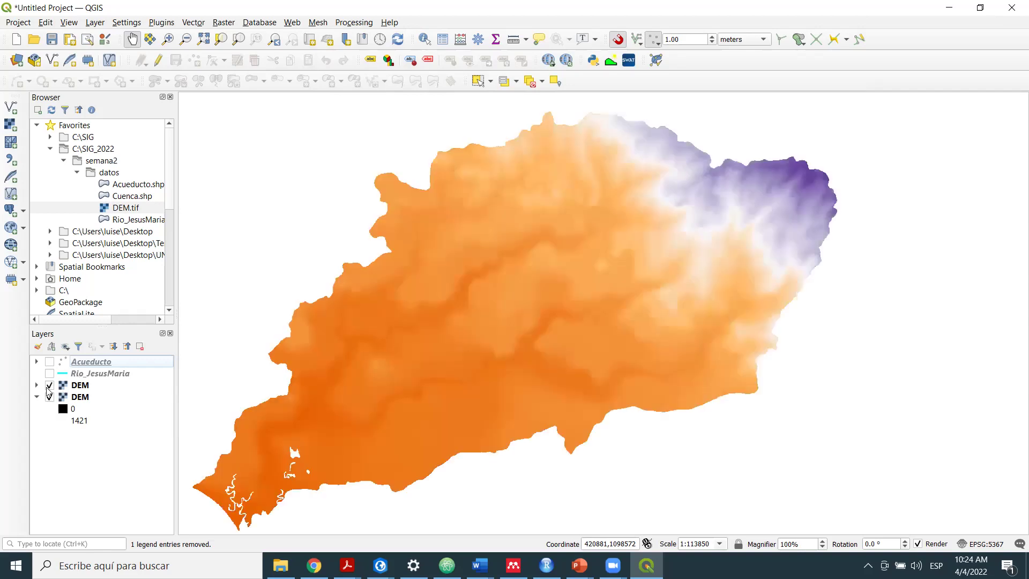
{"action": "left_click", "coordinate": [49, 386]}
{"action": "left_click", "coordinate": [80, 398]}
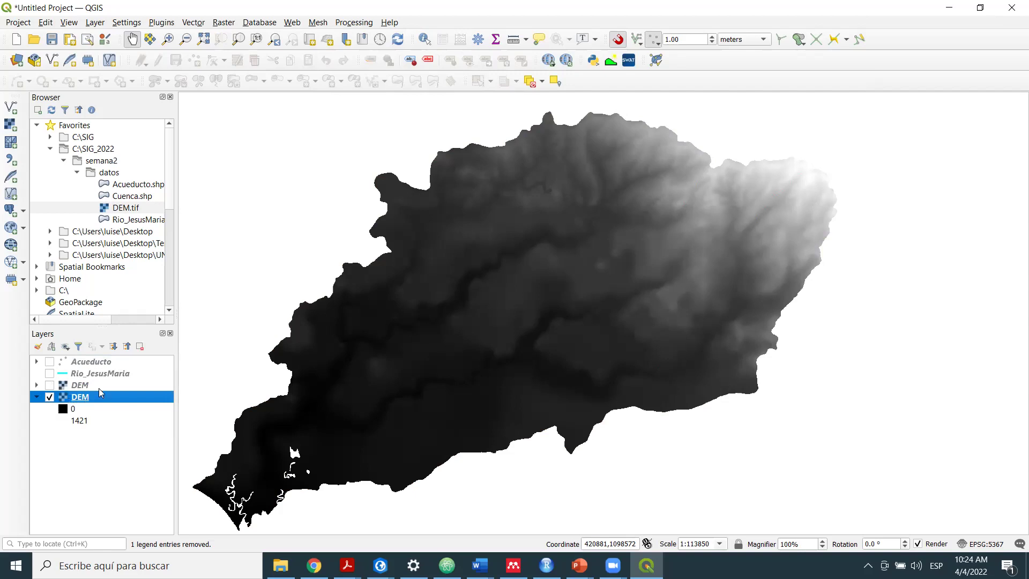
{"action": "right_click", "coordinate": [100, 395]}
{"action": "left_click", "coordinate": [145, 391]}
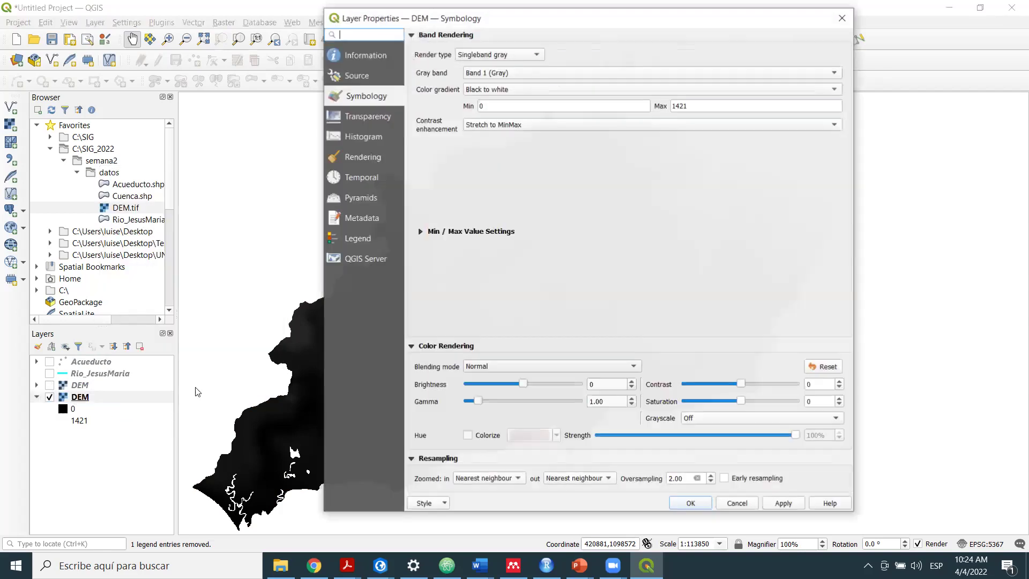
{"action": "left_click", "coordinate": [496, 55]}
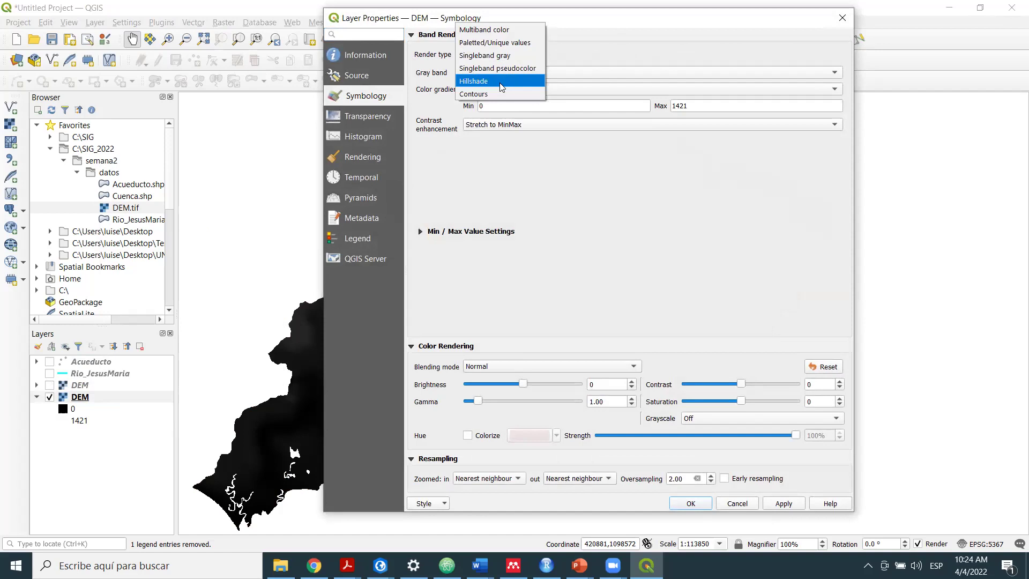
{"action": "left_click", "coordinate": [490, 80]}
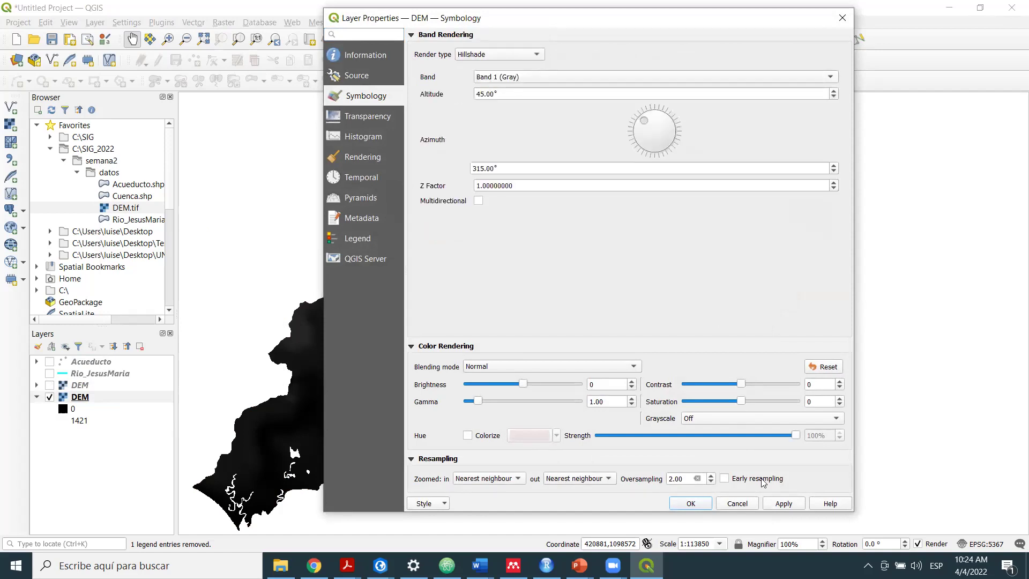
{"action": "left_click", "coordinate": [784, 503]}
{"action": "left_click", "coordinate": [690, 503]}
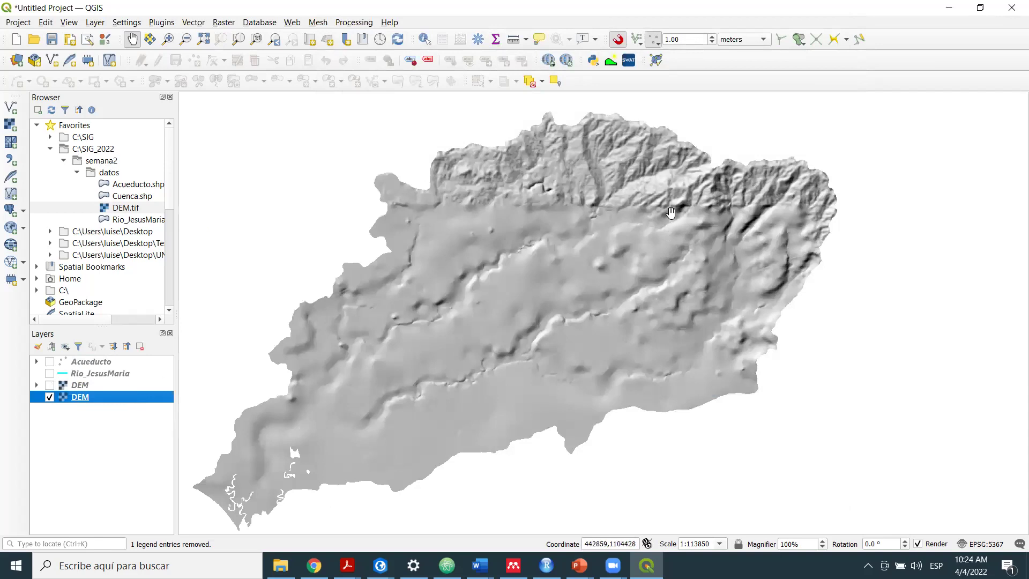
Set the colored DEM's blending mode to Multiply and show the layer over the hillshade DEM.
{"action": "scroll", "coordinate": [670, 206], "scroll_direction": "up", "scroll_amount": 3}
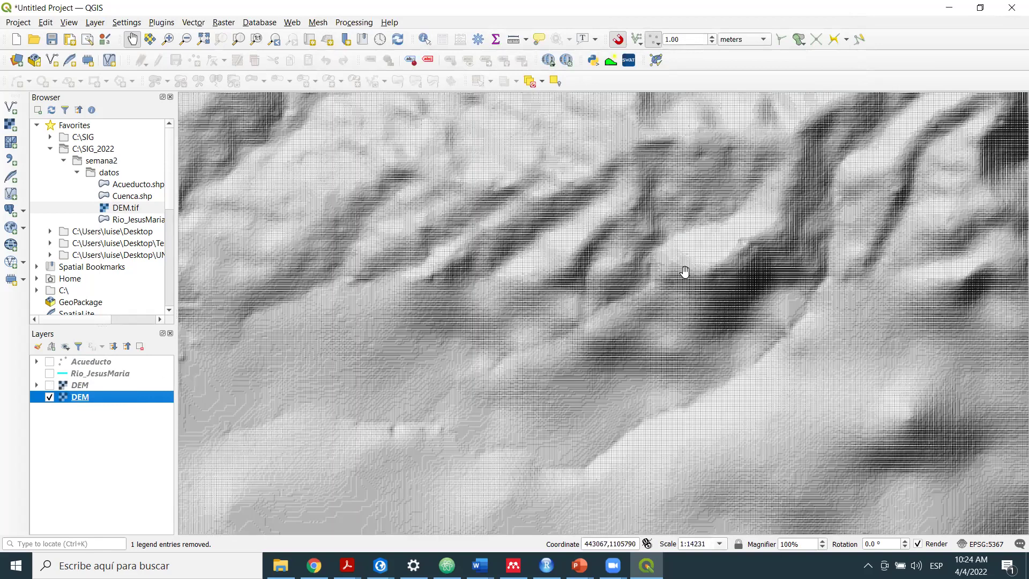
{"action": "scroll", "coordinate": [685, 272], "scroll_direction": "down", "scroll_amount": 2}
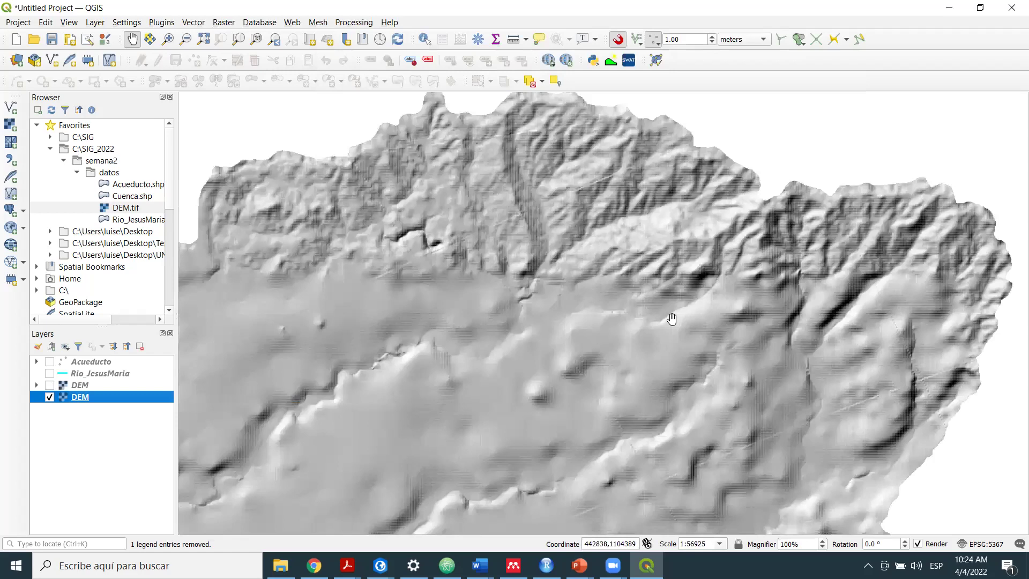
{"action": "scroll", "coordinate": [671, 319], "scroll_direction": "down", "scroll_amount": 2}
{"action": "left_click_drag", "start_coordinate": [616, 416], "coordinate": [554, 385]}
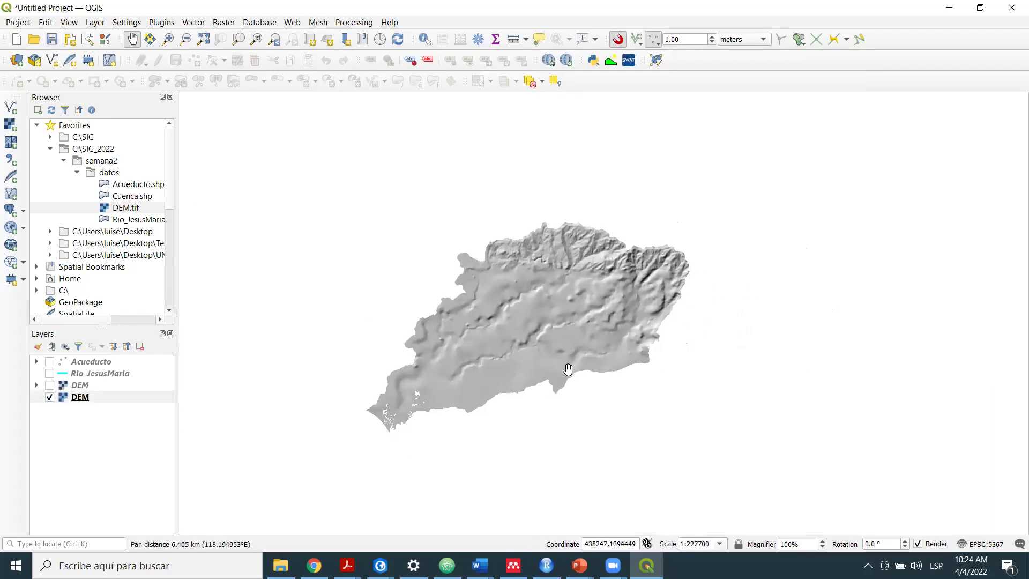
{"action": "right_click", "coordinate": [85, 387]}
{"action": "left_click", "coordinate": [102, 379]}
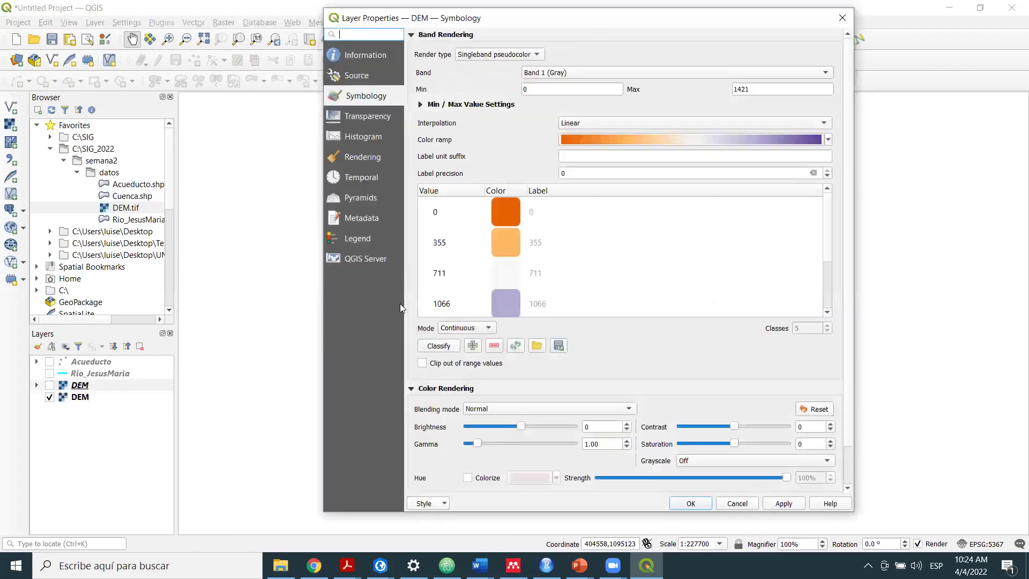
{"action": "left_click", "coordinate": [528, 410]}
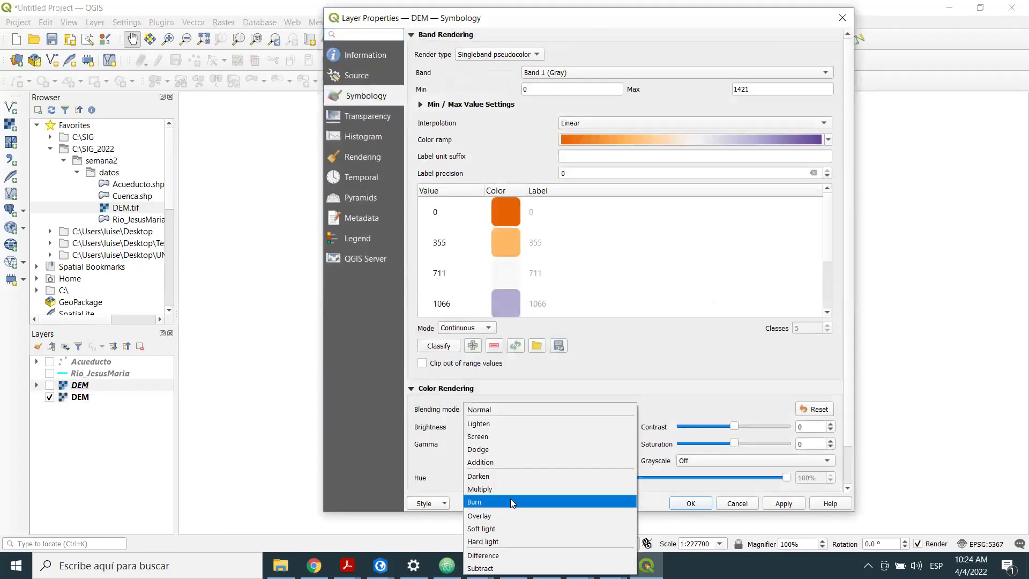
{"action": "left_click", "coordinate": [511, 488]}
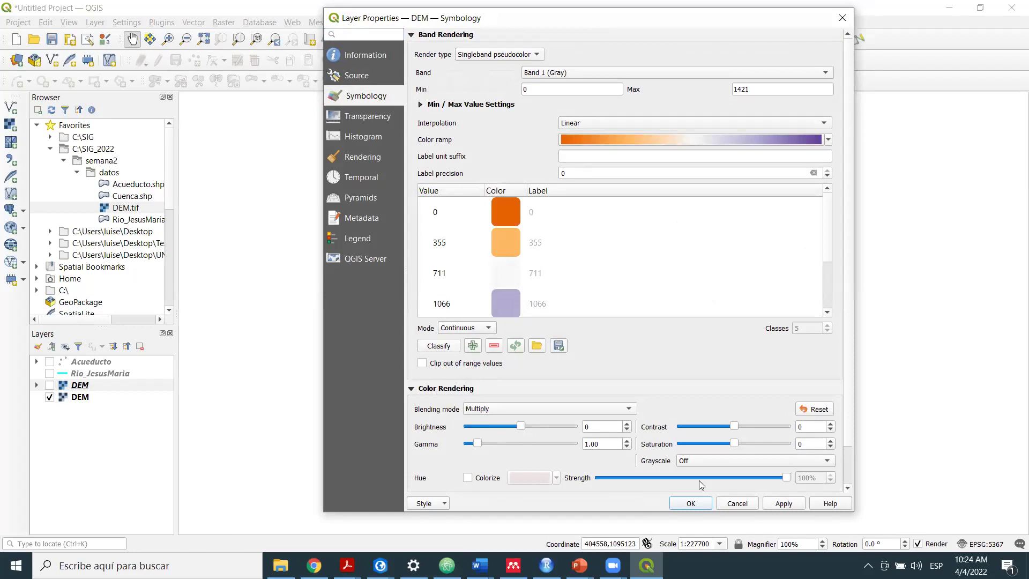
{"action": "left_click", "coordinate": [691, 503]}
{"action": "left_click", "coordinate": [50, 385]}
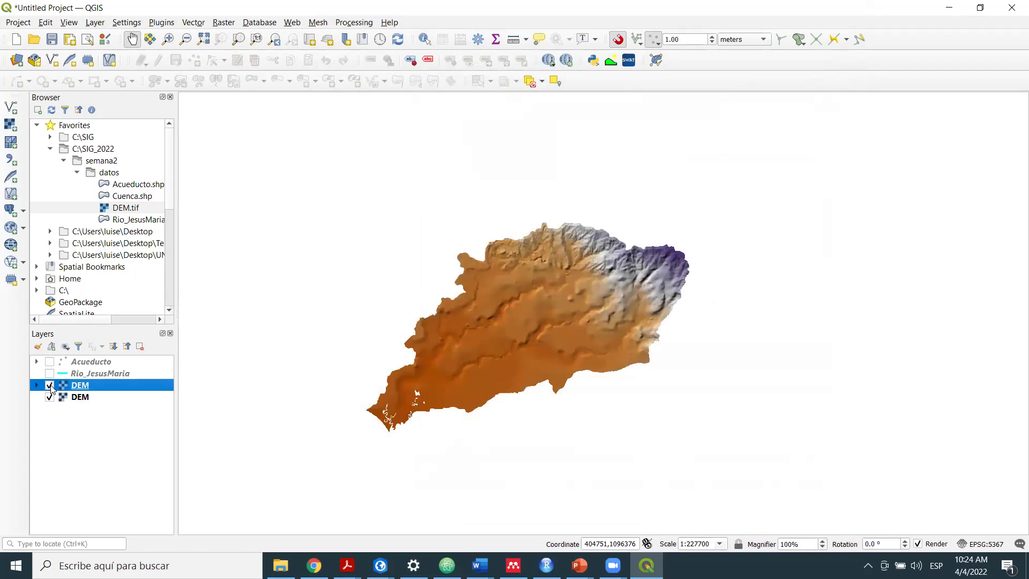
Show the Rio_JesusMaria and Acueducto layers on top of the blended relief.
{"action": "scroll", "coordinate": [498, 295], "scroll_direction": "up", "scroll_amount": 1}
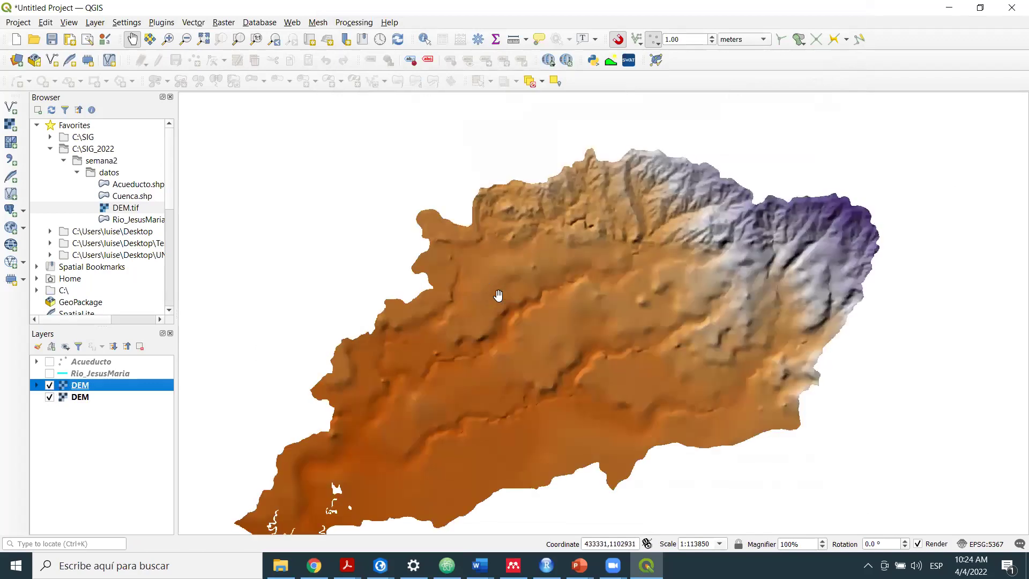
{"action": "left_click_drag", "start_coordinate": [349, 325], "coordinate": [338, 300]}
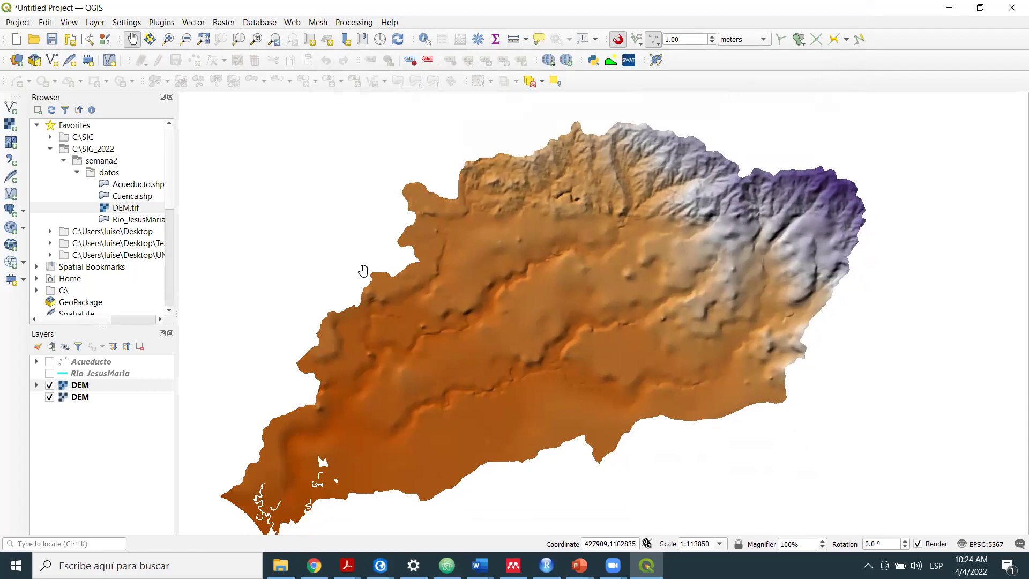
{"action": "left_click", "coordinate": [49, 374]}
{"action": "left_click", "coordinate": [48, 362]}
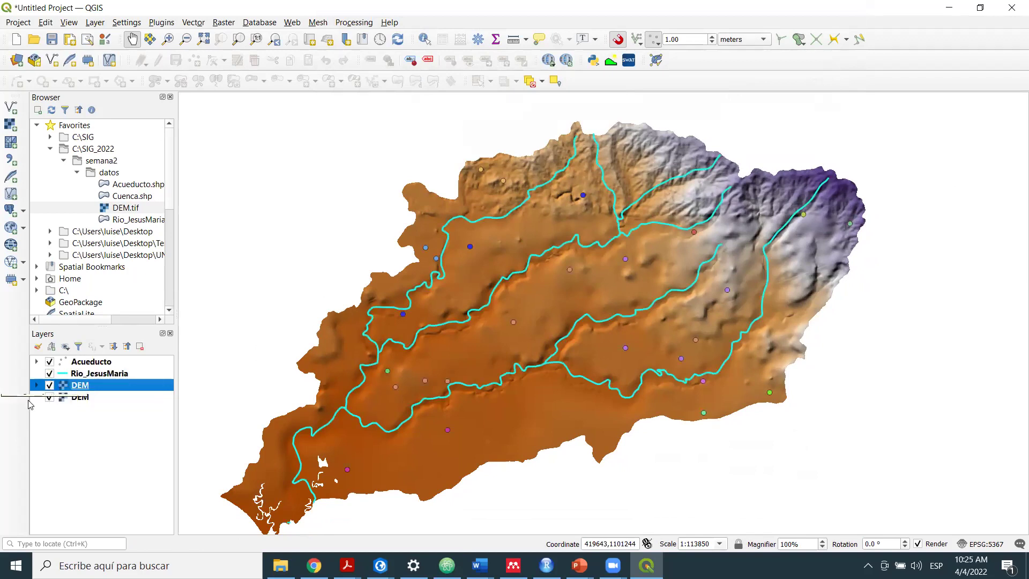
Review the colored DEM's symbology settings and its available blending modes without changing them.
{"action": "left_click", "coordinate": [77, 398]}
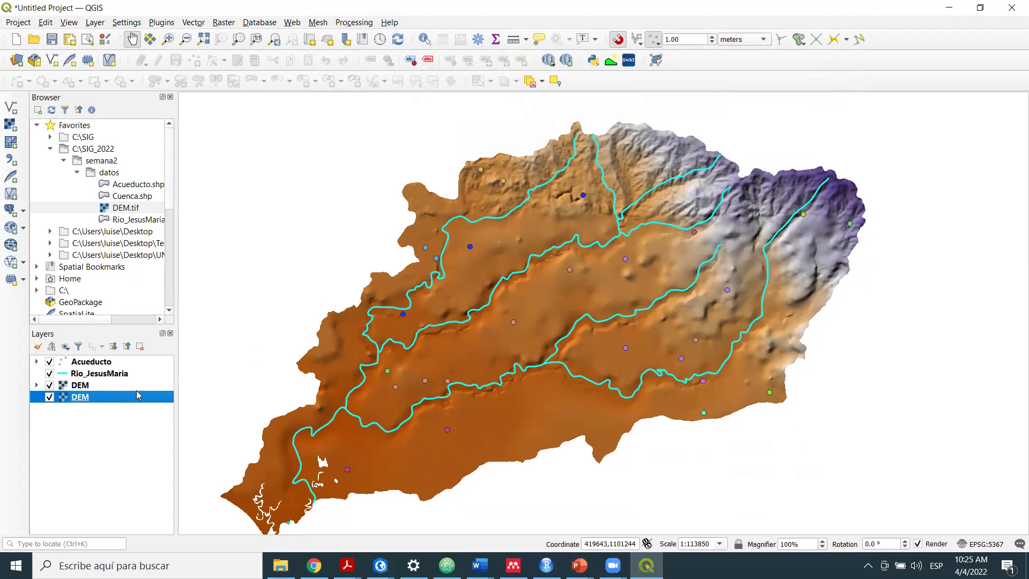
{"action": "left_click", "coordinate": [84, 386]}
{"action": "right_click", "coordinate": [85, 387]}
{"action": "left_click", "coordinate": [130, 380]}
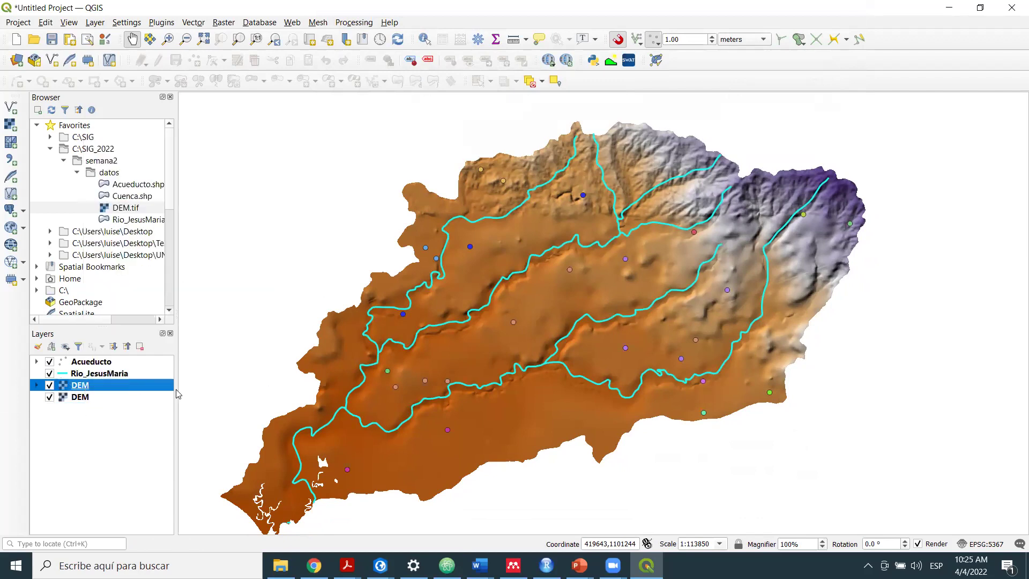
{"action": "left_click", "coordinate": [530, 409]}
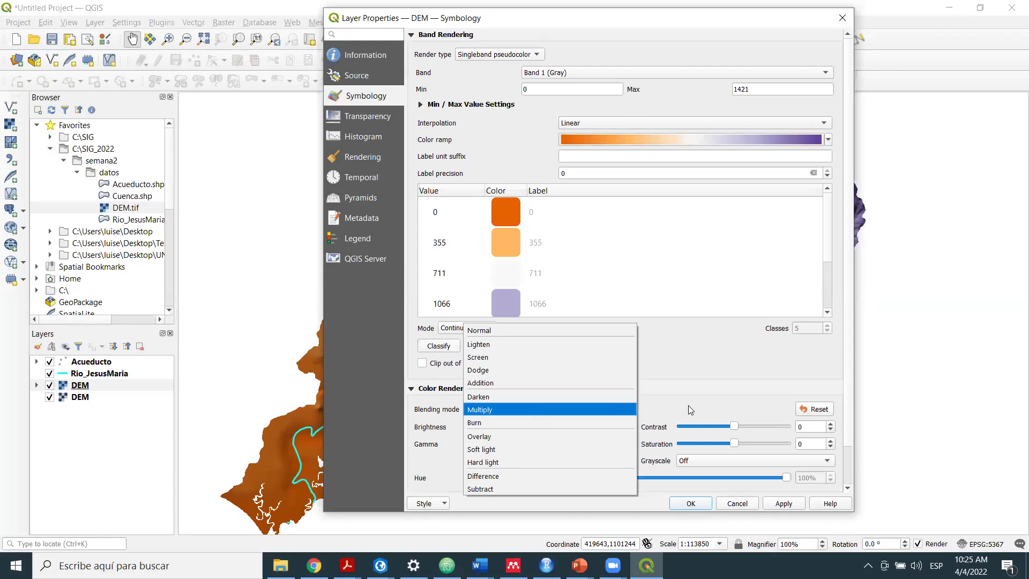
{"action": "left_click", "coordinate": [688, 405]}
{"action": "left_click", "coordinate": [506, 408]}
{"action": "left_click", "coordinate": [745, 401]}
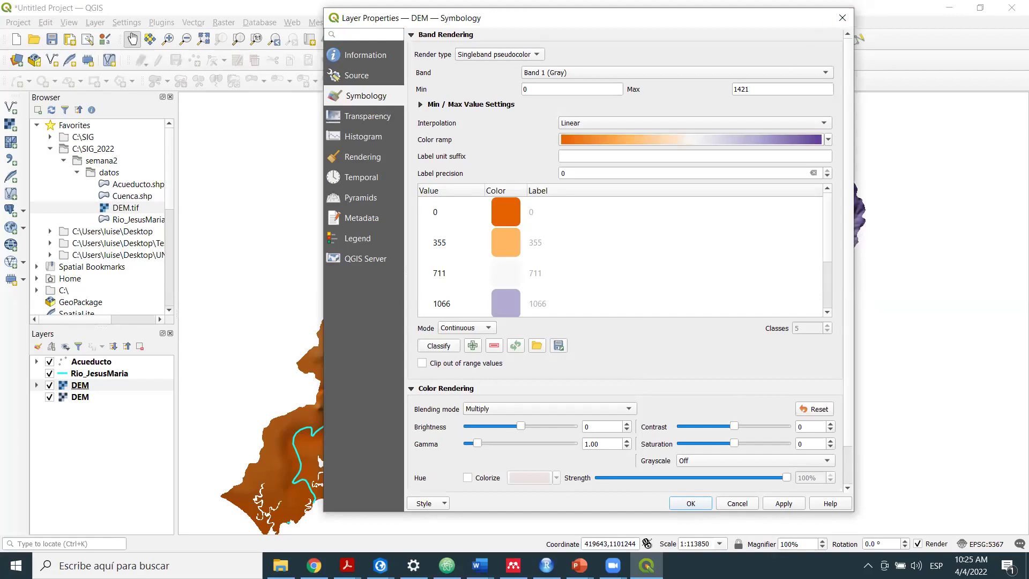
{"action": "left_click", "coordinate": [842, 18]}
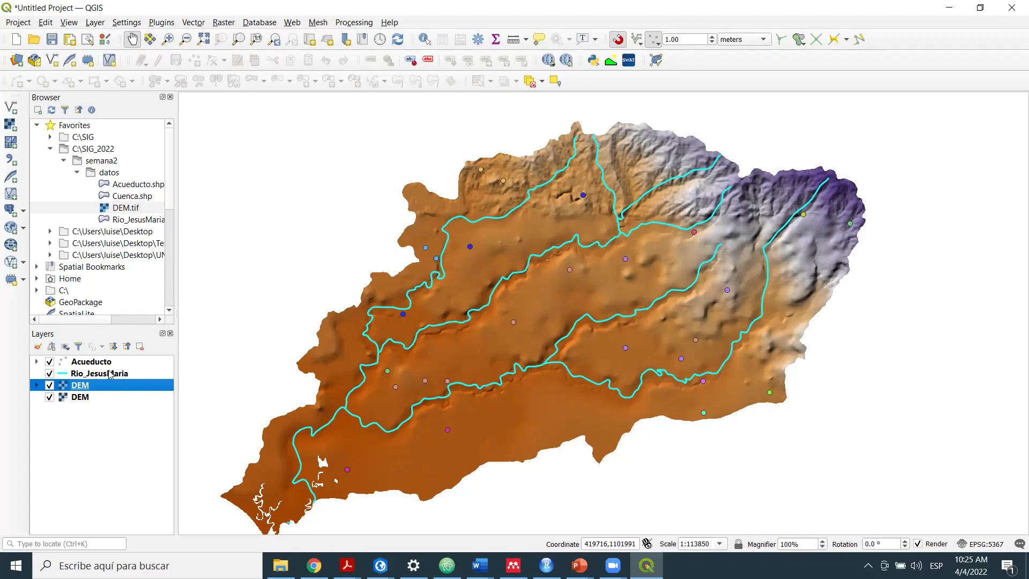
{"action": "left_click_drag", "start_coordinate": [526, 323], "coordinate": [556, 325]}
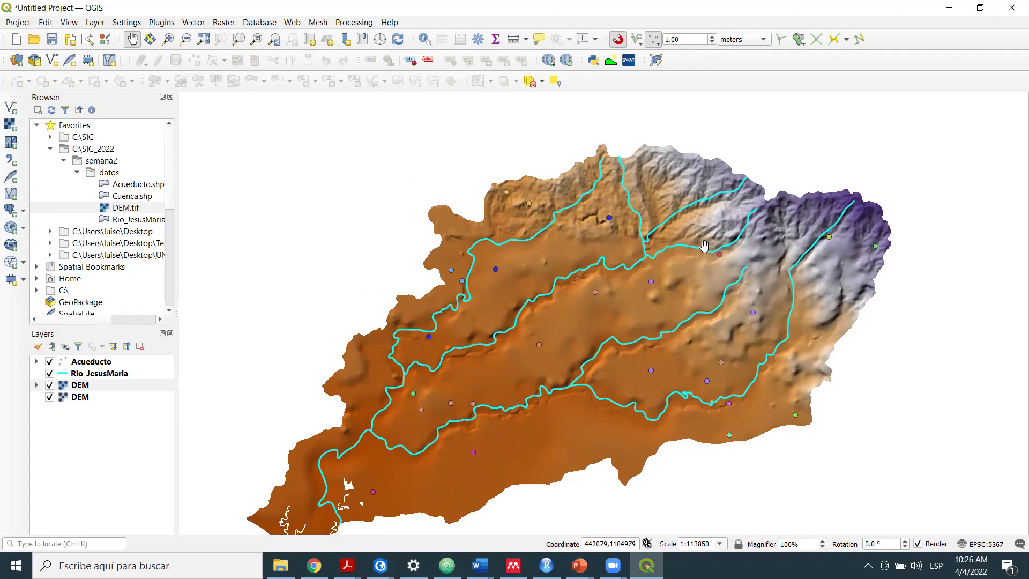
{"action": "scroll", "coordinate": [704, 245], "scroll_direction": "down", "scroll_amount": 2}
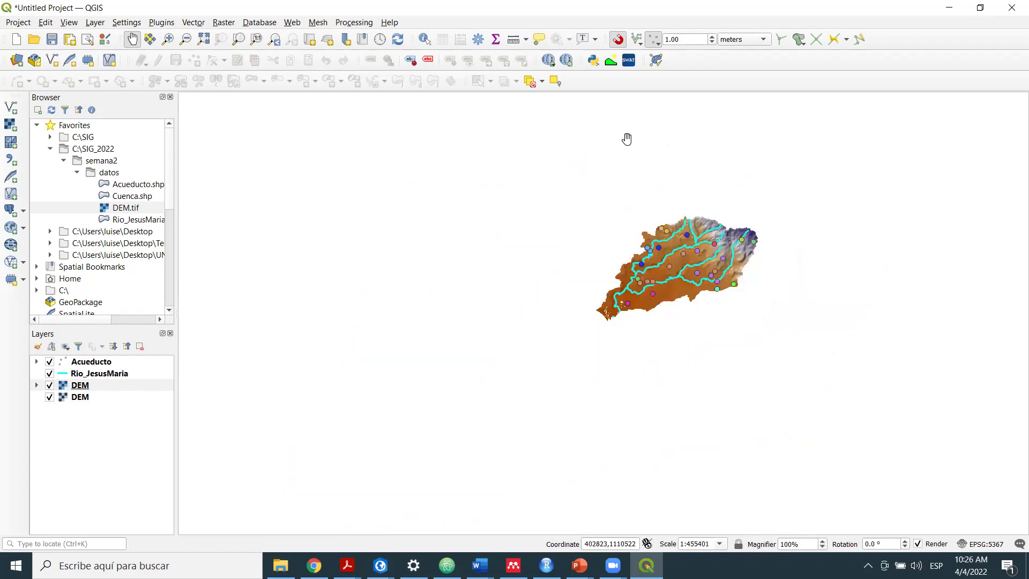
{"action": "scroll", "coordinate": [735, 188], "scroll_direction": "up", "scroll_amount": 1}
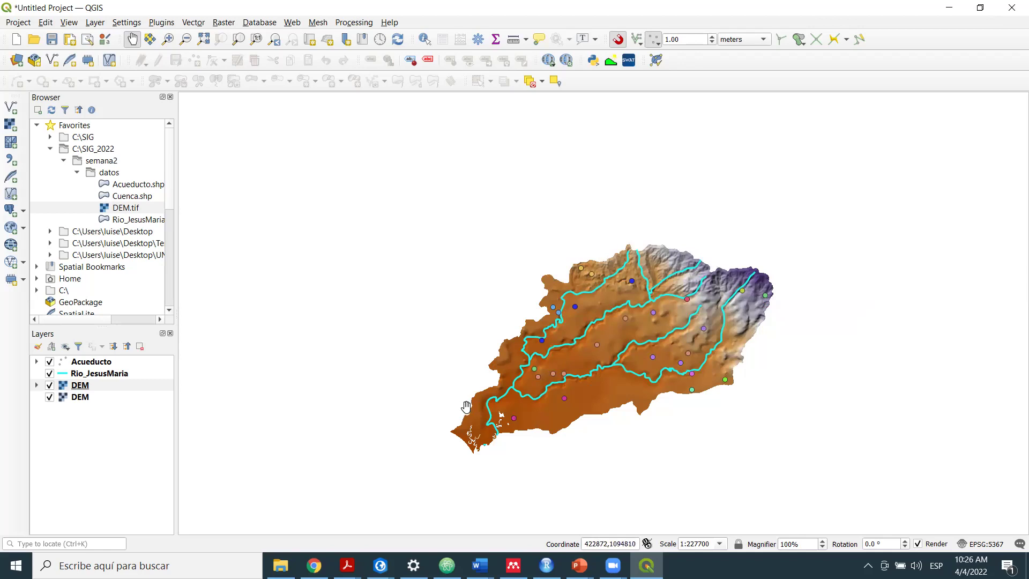
{"action": "left_click_drag", "start_coordinate": [468, 395], "coordinate": [466, 375]}
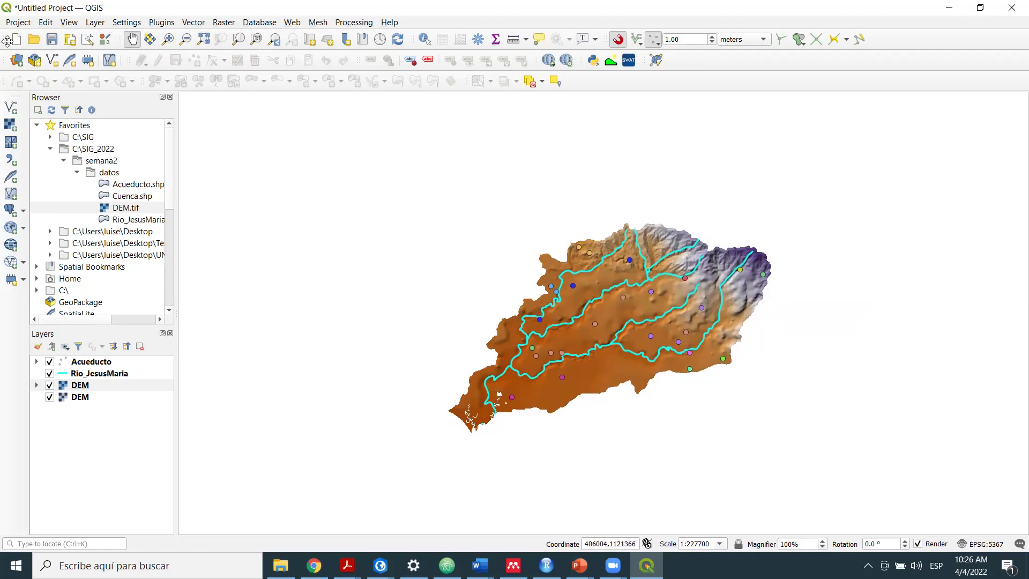
Save the project as Semana2 in QGZ format in the C:\SIG_2022\semana2 folder.
{"action": "left_click", "coordinate": [18, 23]}
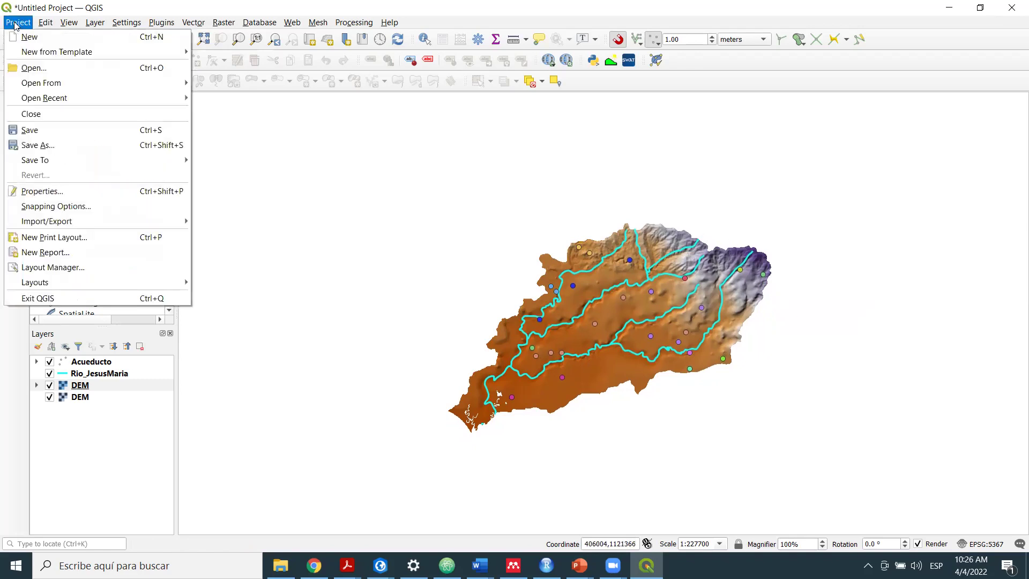
{"action": "left_click", "coordinate": [69, 146]}
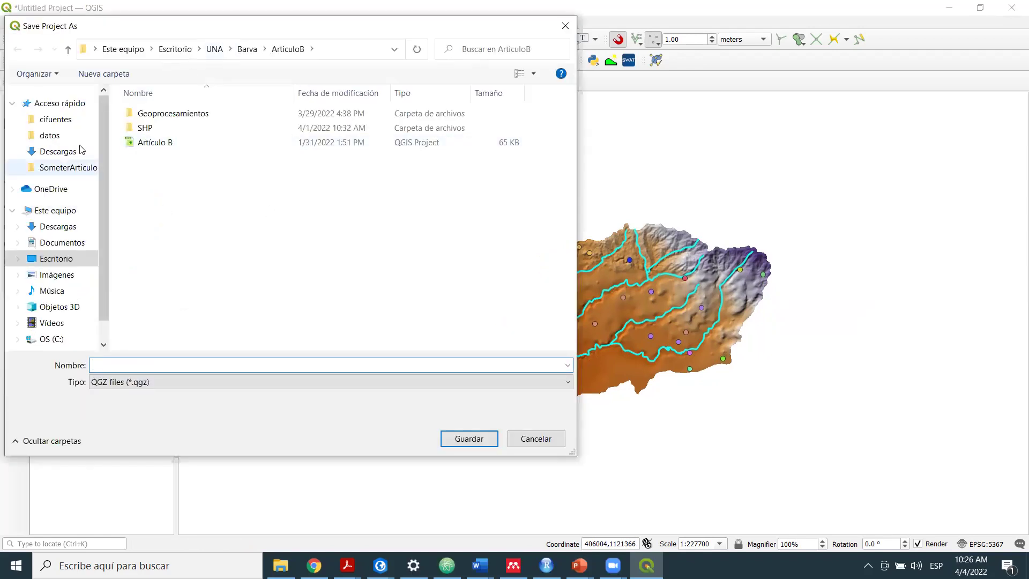
{"action": "left_click", "coordinate": [71, 343]}
{"action": "scroll", "coordinate": [215, 257], "scroll_direction": "down", "scroll_amount": 3}
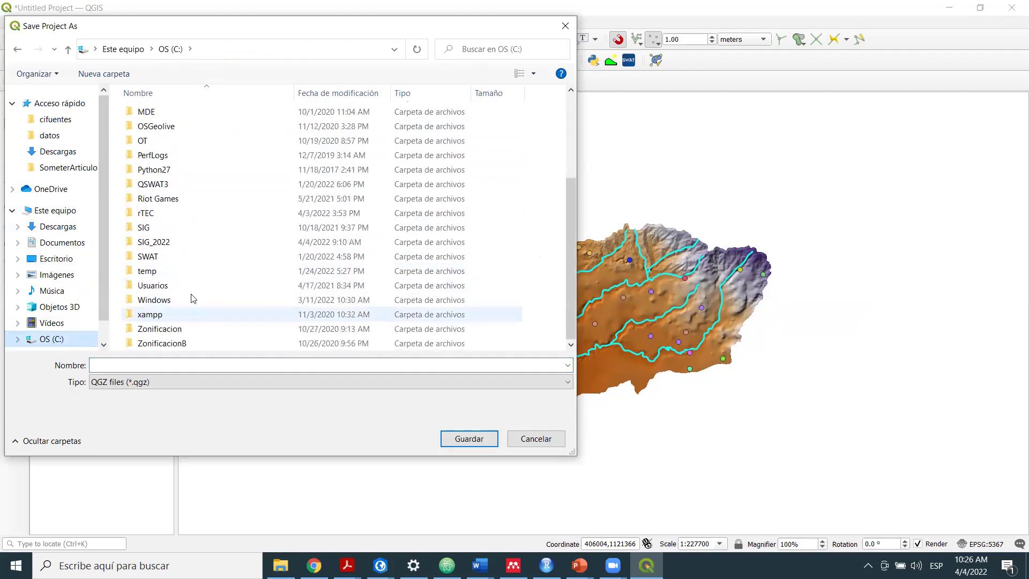
{"action": "scroll", "coordinate": [191, 300], "scroll_direction": "up", "scroll_amount": 2}
{"action": "scroll", "coordinate": [184, 300], "scroll_direction": "down", "scroll_amount": 1}
{"action": "double_click", "coordinate": [184, 286]}
{"action": "double_click", "coordinate": [190, 115]}
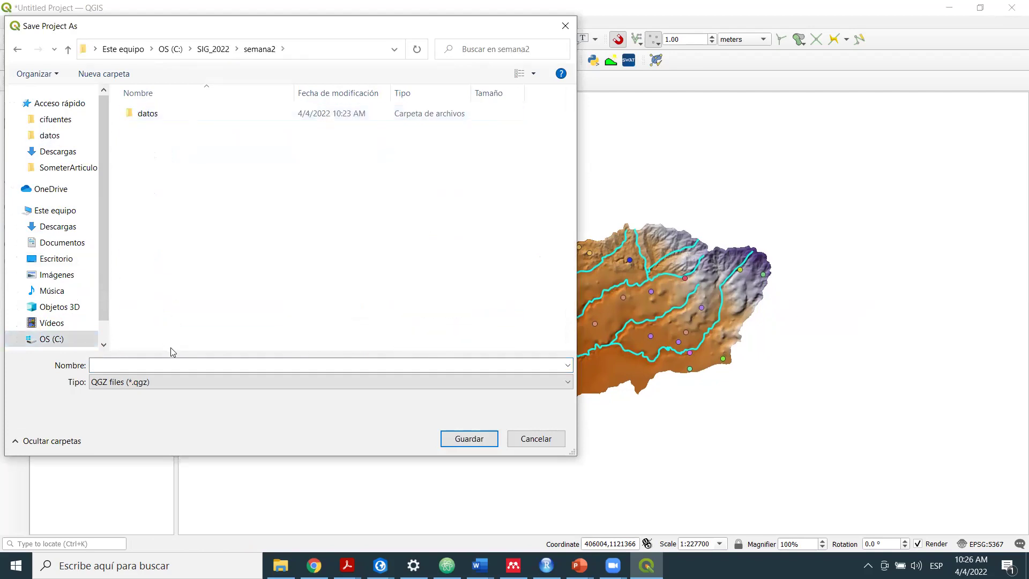
{"action": "left_click", "coordinate": [252, 368]}
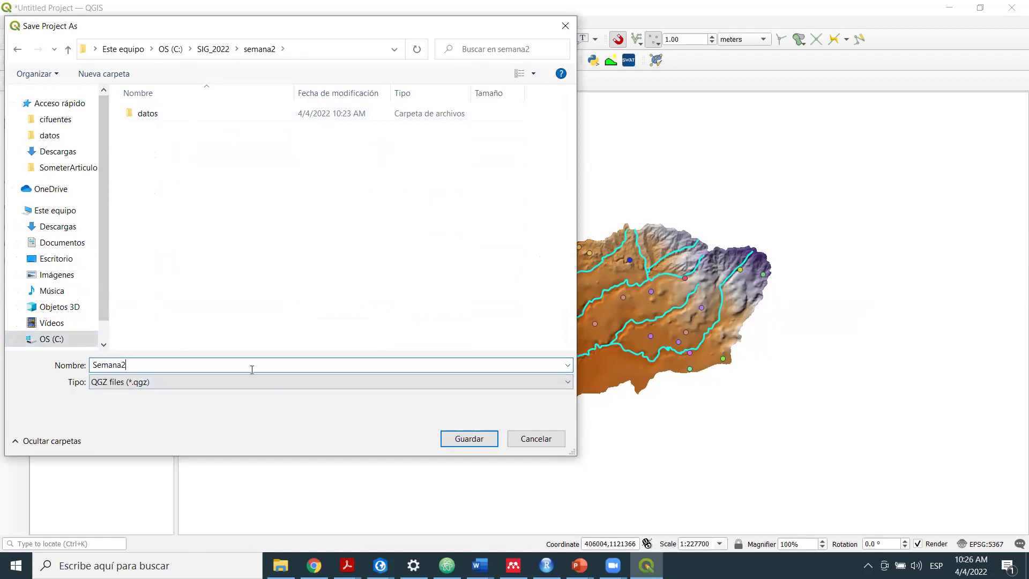
{"action": "left_click", "coordinate": [459, 438]}
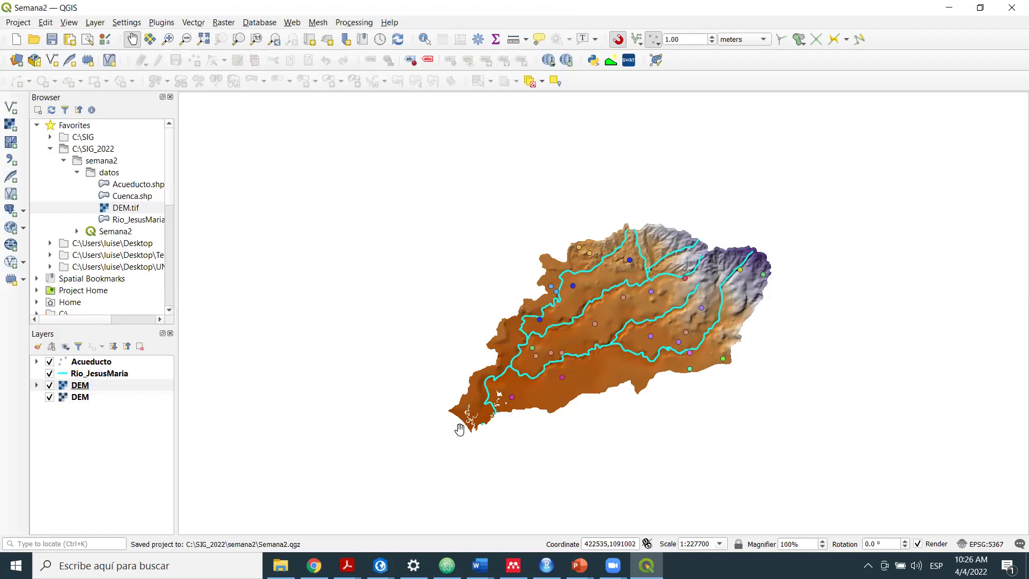
{"action": "left_click", "coordinate": [116, 232]}
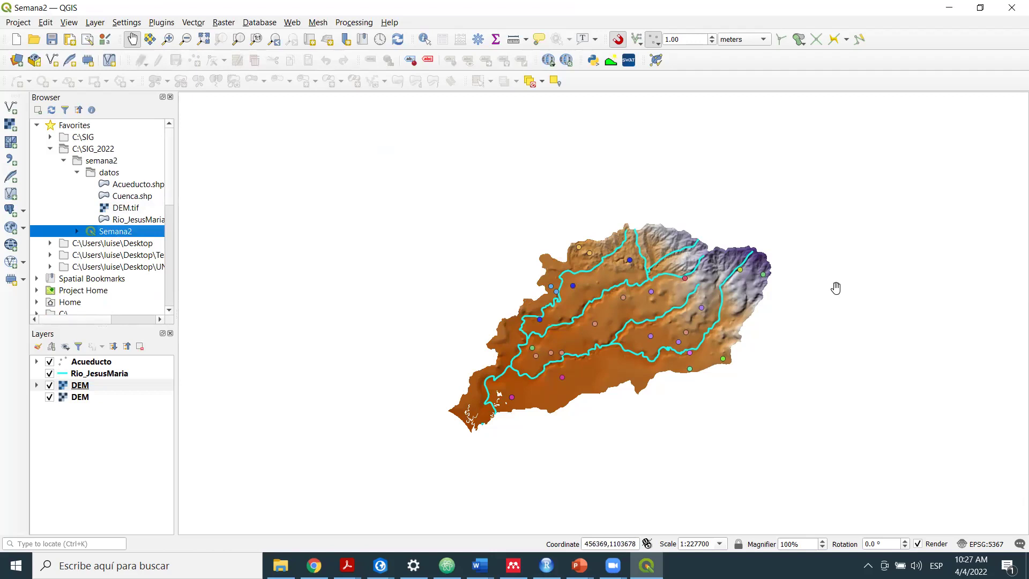
{"action": "left_click", "coordinate": [18, 23]}
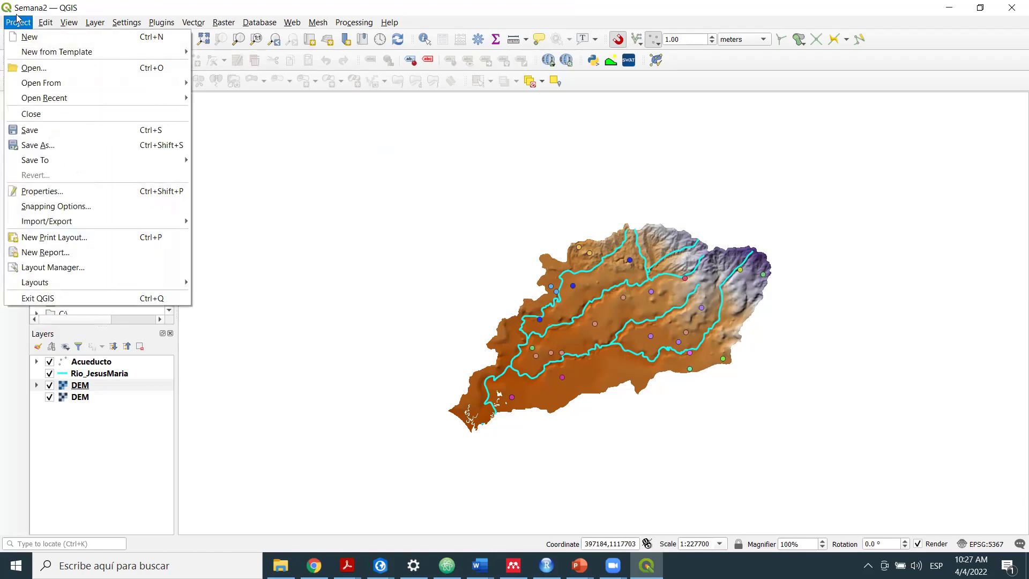
{"action": "left_click", "coordinate": [615, 270]}
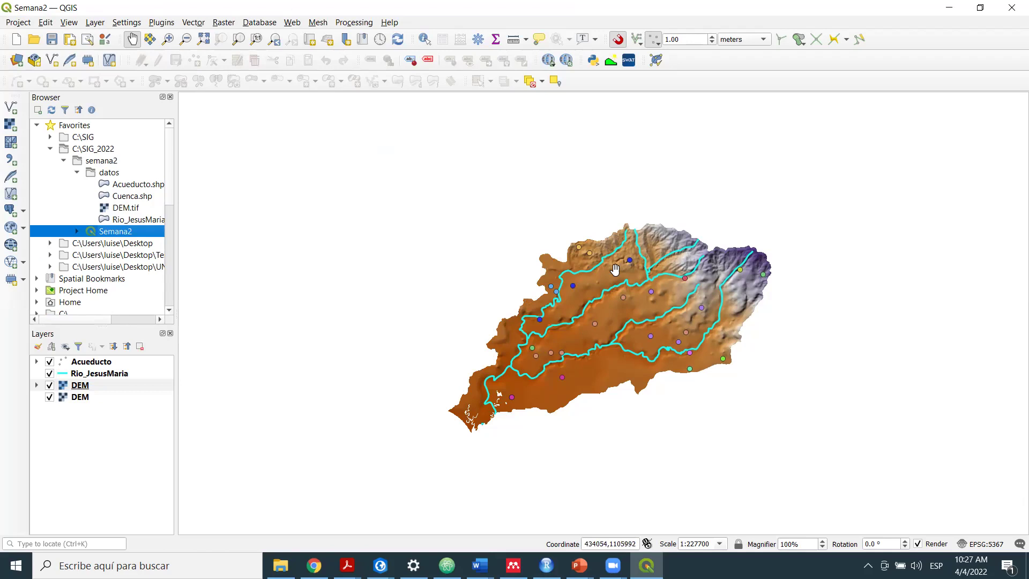
{"action": "left_click_drag", "start_coordinate": [746, 311], "coordinate": [732, 322]}
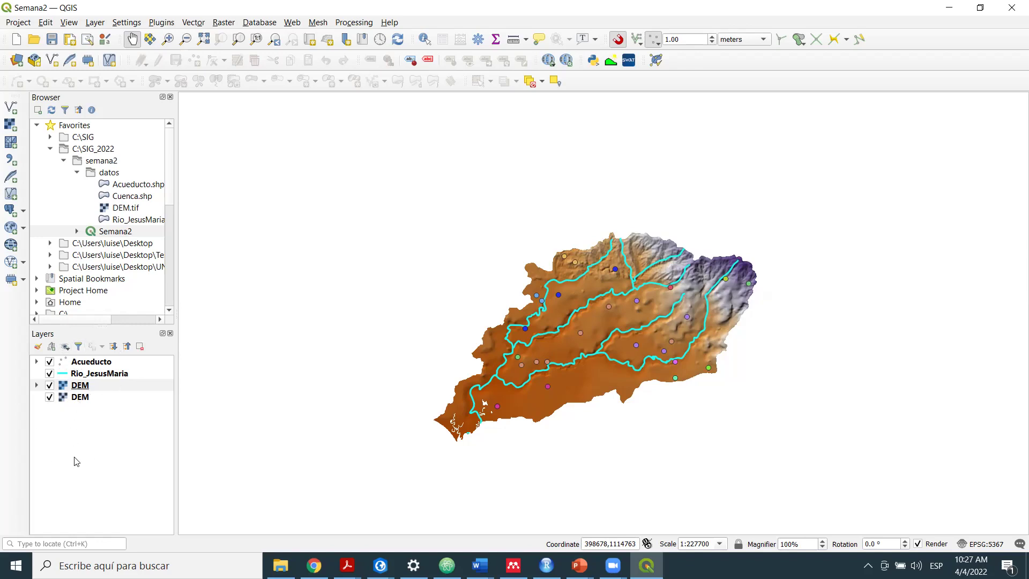
Examine the Acueducto layer's information for the file path of its source data.
{"action": "right_click", "coordinate": [86, 363]}
{"action": "key", "text": "Escape"}
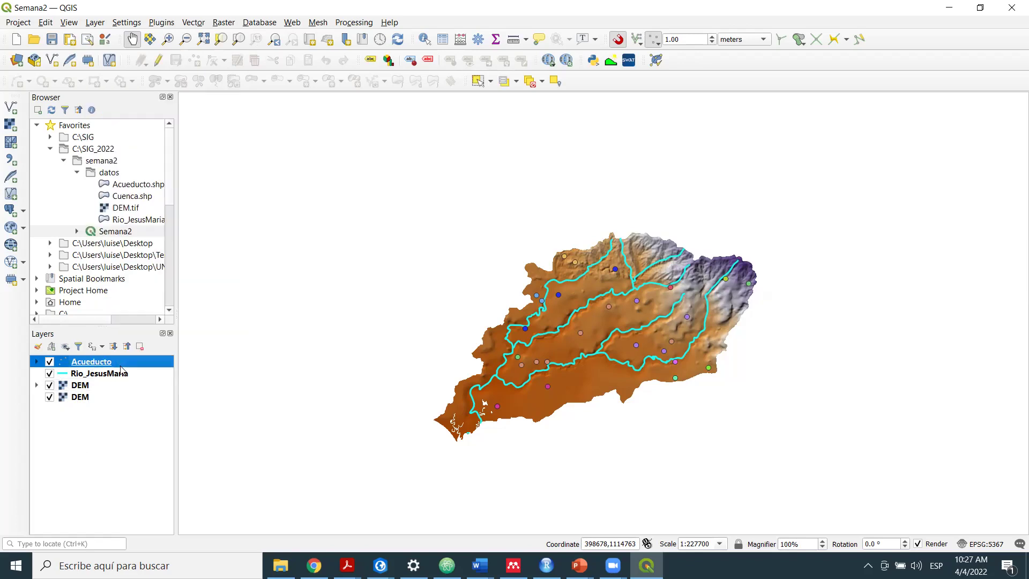
{"action": "right_click", "coordinate": [124, 363]}
{"action": "left_click", "coordinate": [144, 349]}
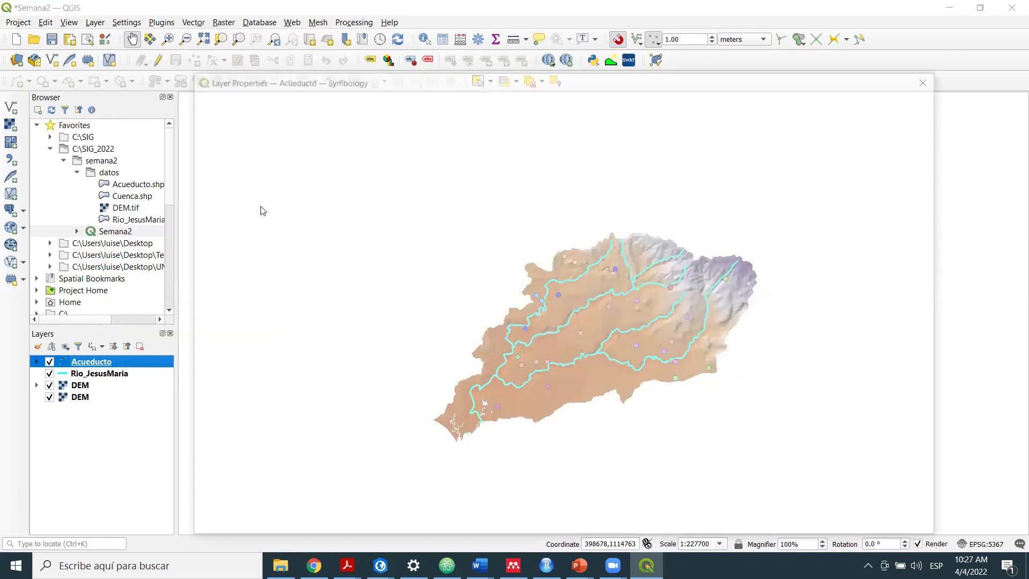
{"action": "left_click", "coordinate": [229, 117]}
{"action": "left_click_drag", "start_coordinate": [485, 133], "coordinate": [341, 137]}
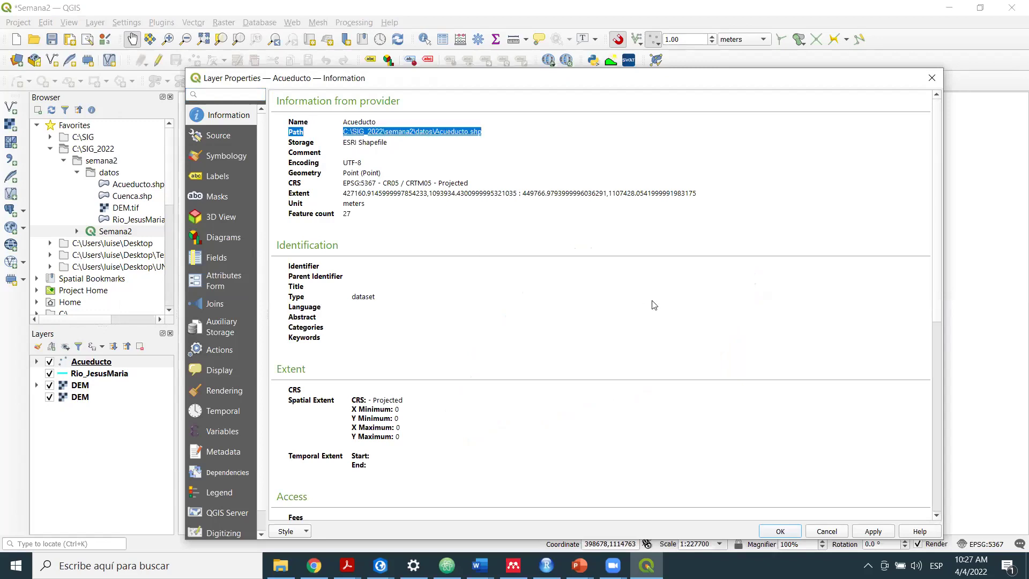
{"action": "left_click", "coordinate": [931, 78]}
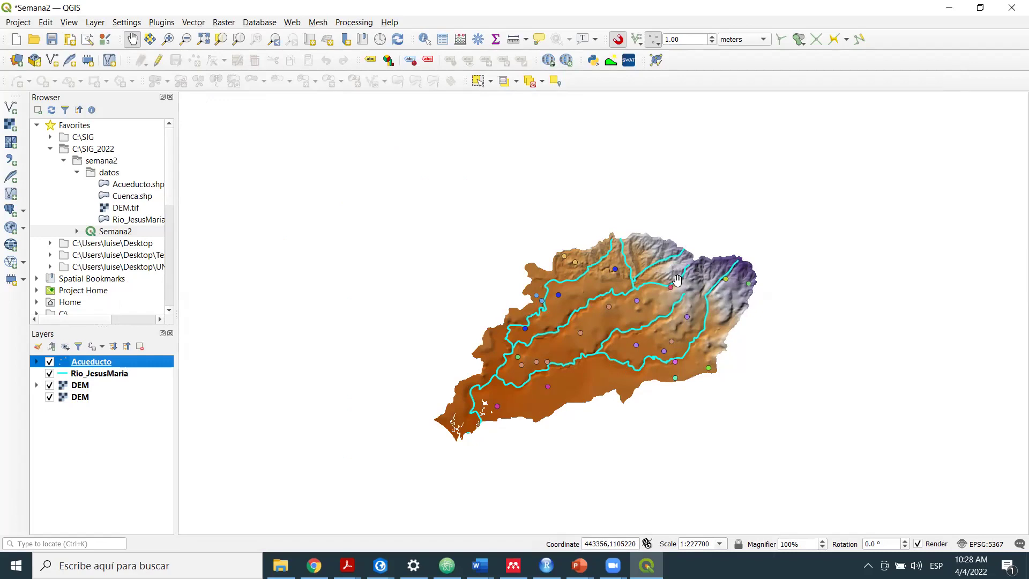
Check the Semana2 project file's location in the Save Project As dialog without saving.
{"action": "left_click", "coordinate": [15, 23]}
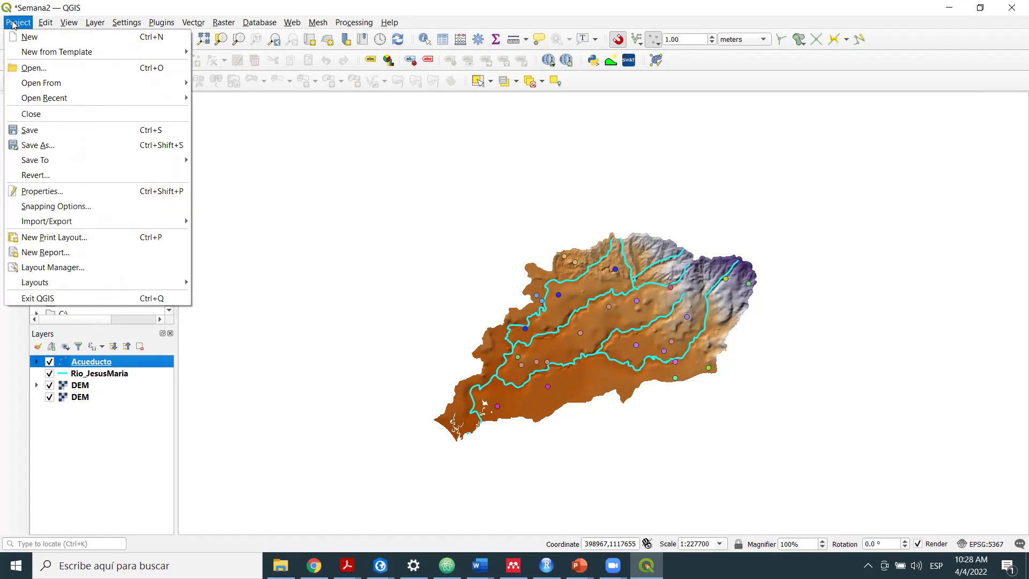
{"action": "left_click", "coordinate": [80, 146]}
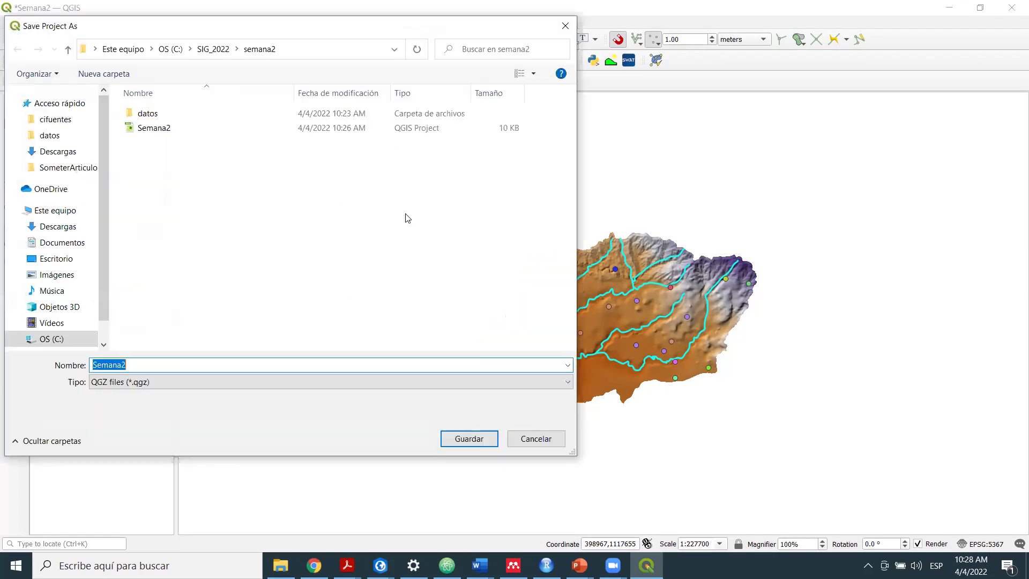
{"action": "left_click", "coordinate": [162, 131]}
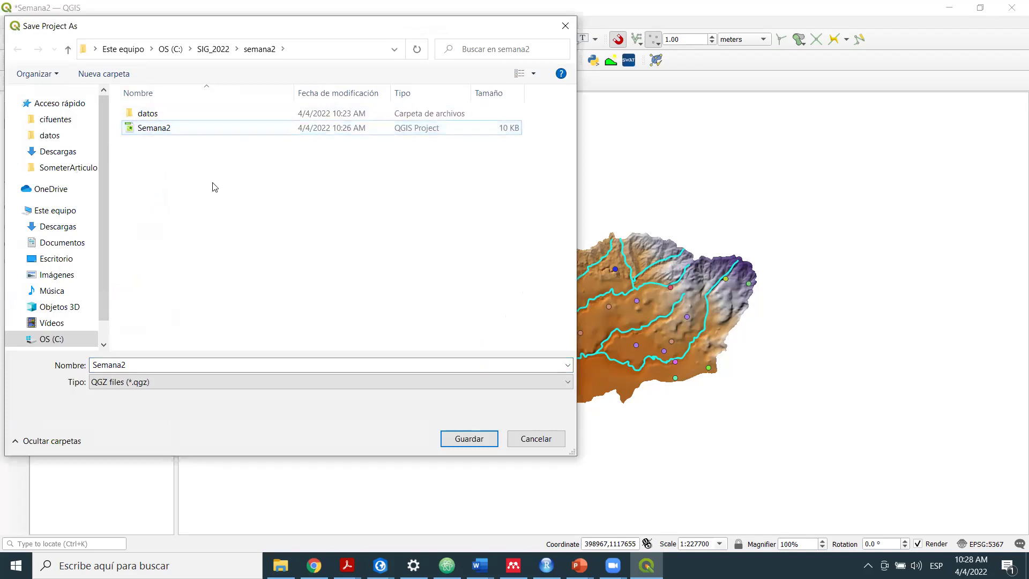
{"action": "left_click", "coordinate": [564, 26]}
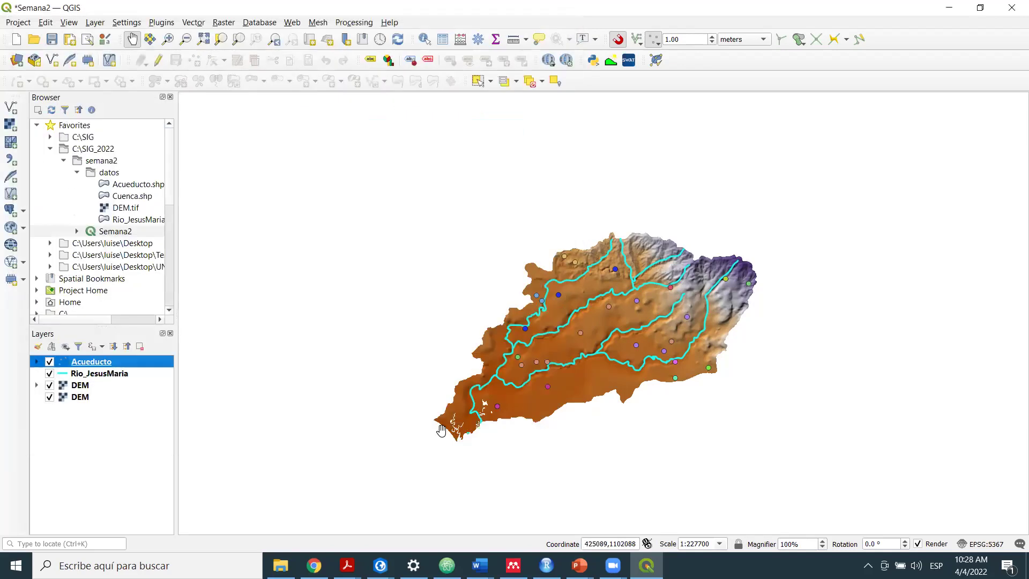
Switch to File Explorer and inspect the Semana2 project file in the C:\SIG_2022\semana2 folder.
{"action": "key", "text": "alt+Tab"}
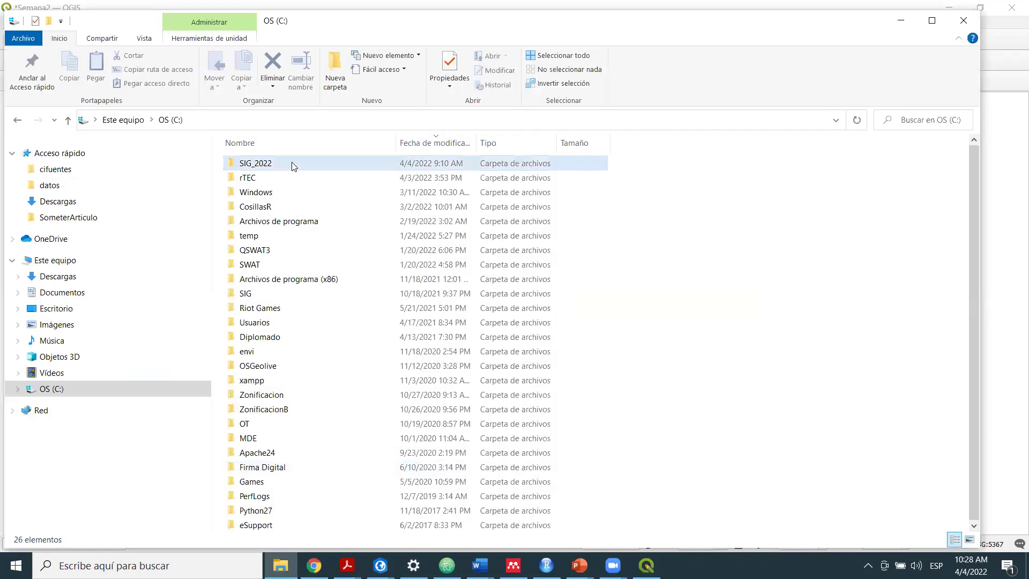
{"action": "double_click", "coordinate": [287, 166]}
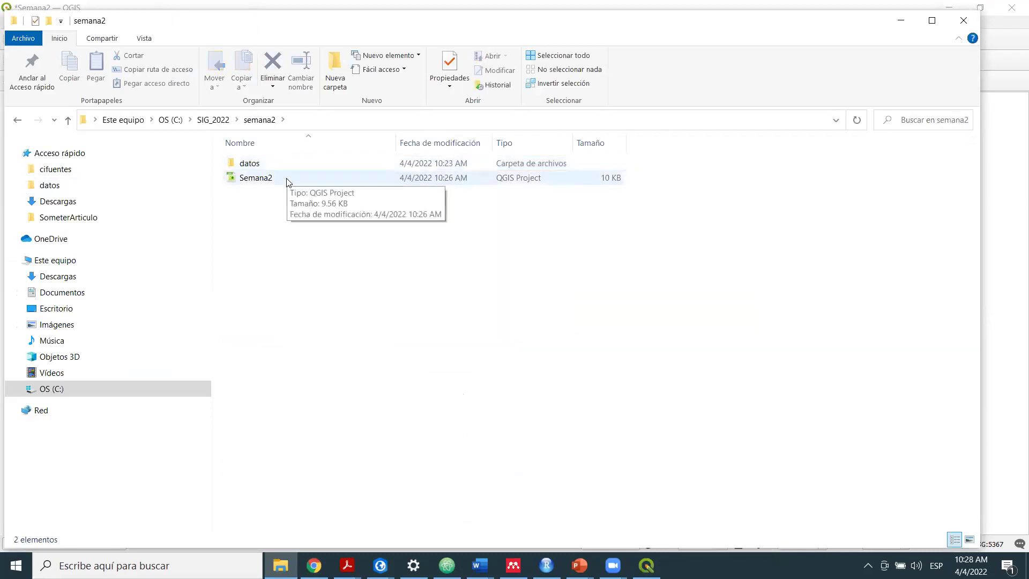
{"action": "right_click", "coordinate": [293, 180]}
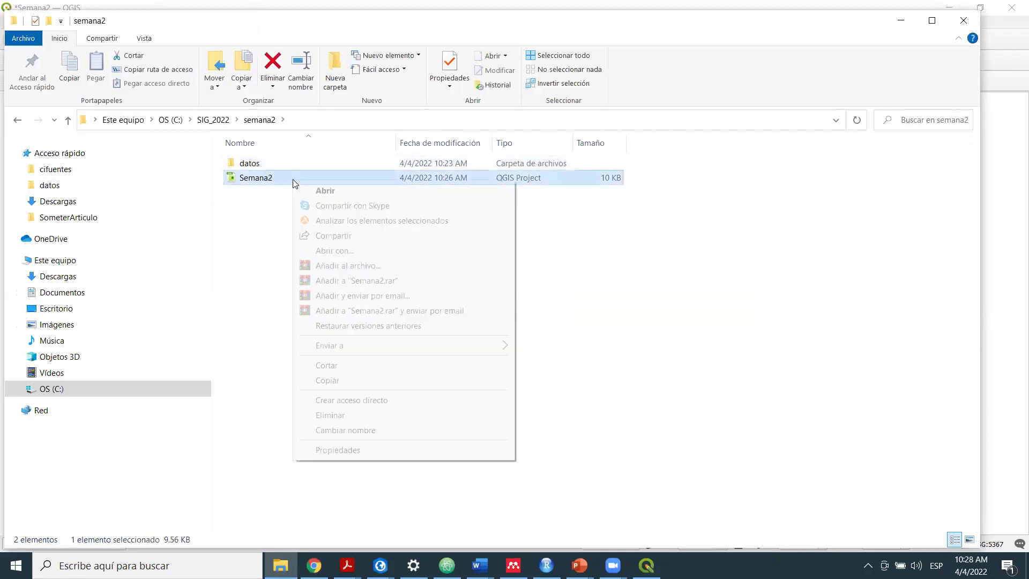
{"action": "left_click", "coordinate": [632, 249]}
{"action": "left_click", "coordinate": [592, 182]}
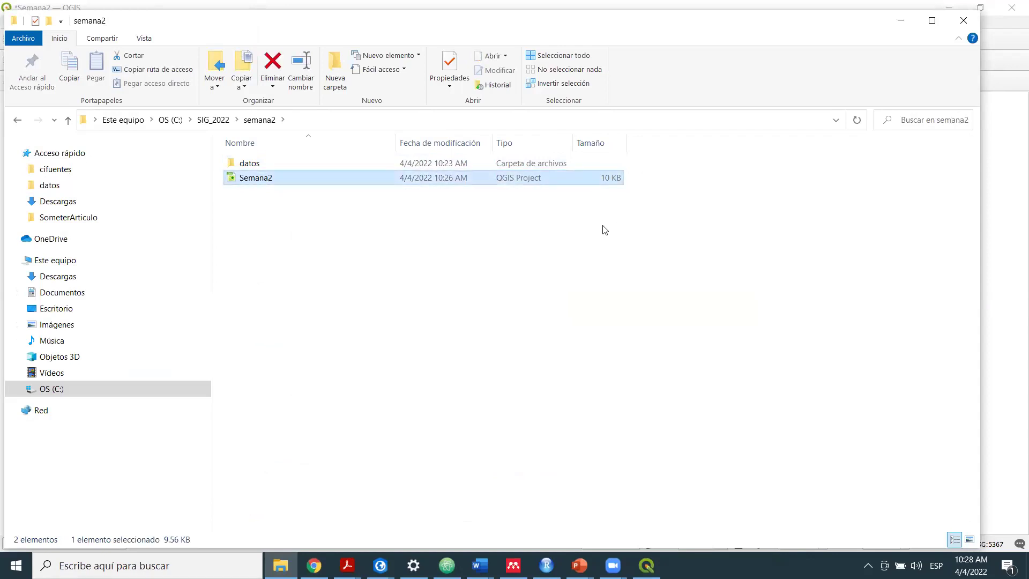
{"action": "left_click", "coordinate": [613, 255]}
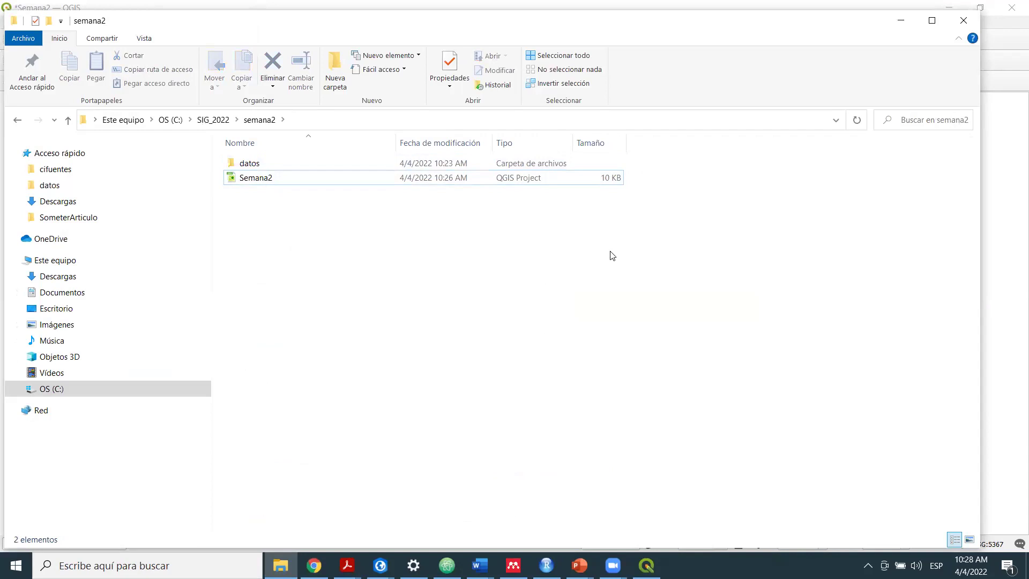
{"action": "left_click", "coordinate": [900, 22]}
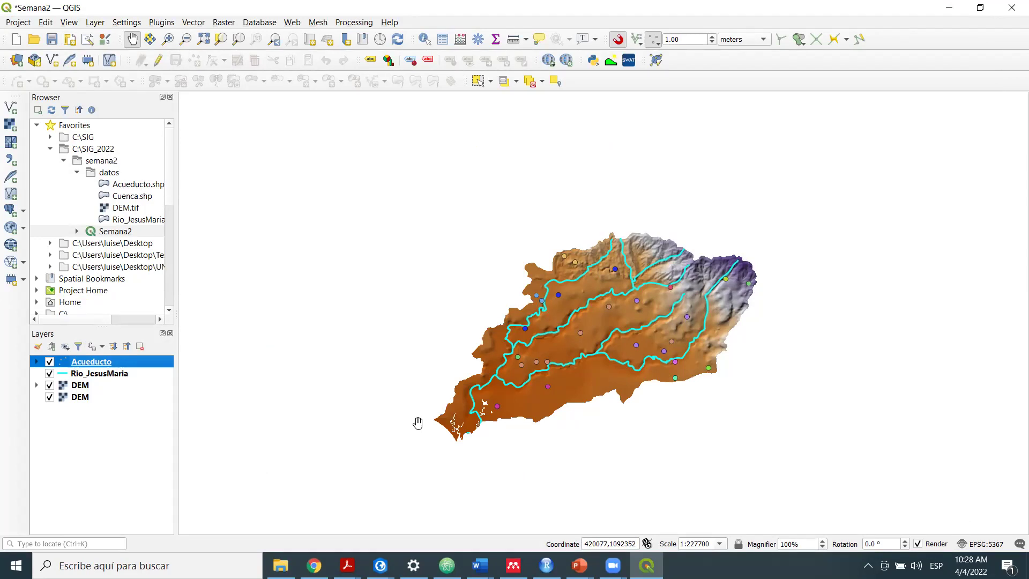
Review the source data files in the datos folder beside the Semana2 project, and return to QGIS.
{"action": "left_click", "coordinate": [280, 566]}
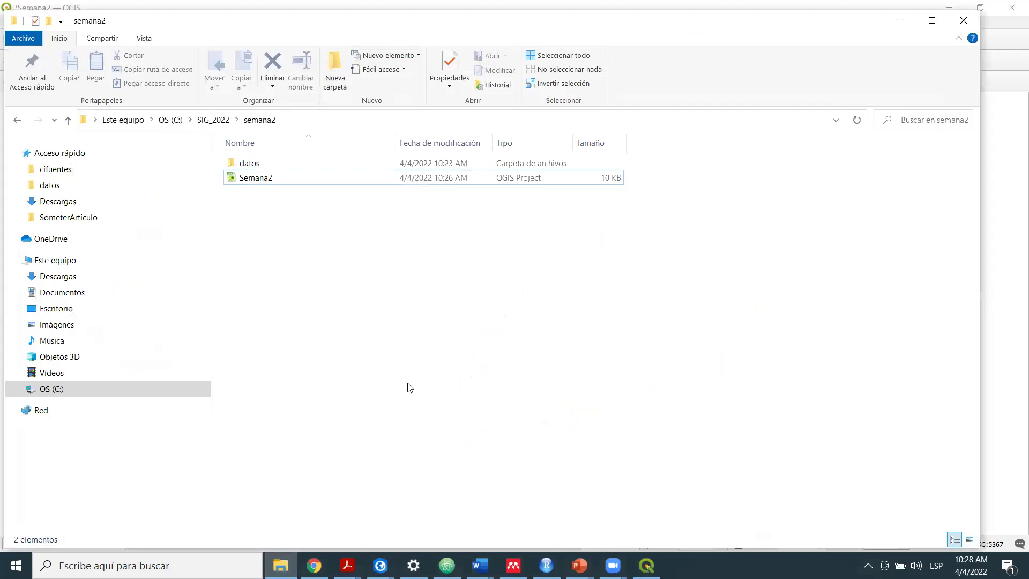
{"action": "left_click", "coordinate": [400, 181]}
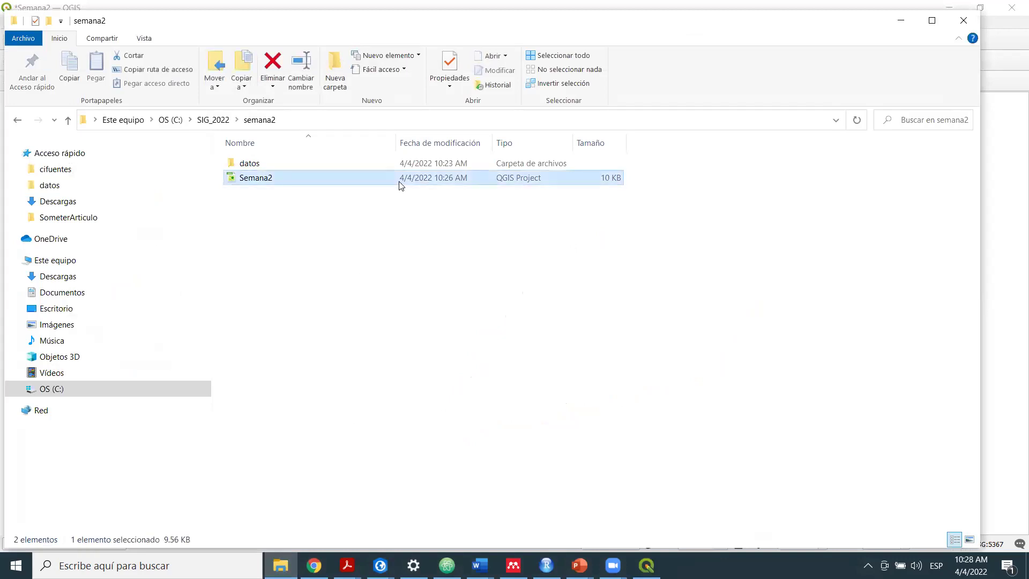
{"action": "left_click", "coordinate": [326, 240]}
{"action": "double_click", "coordinate": [283, 169]}
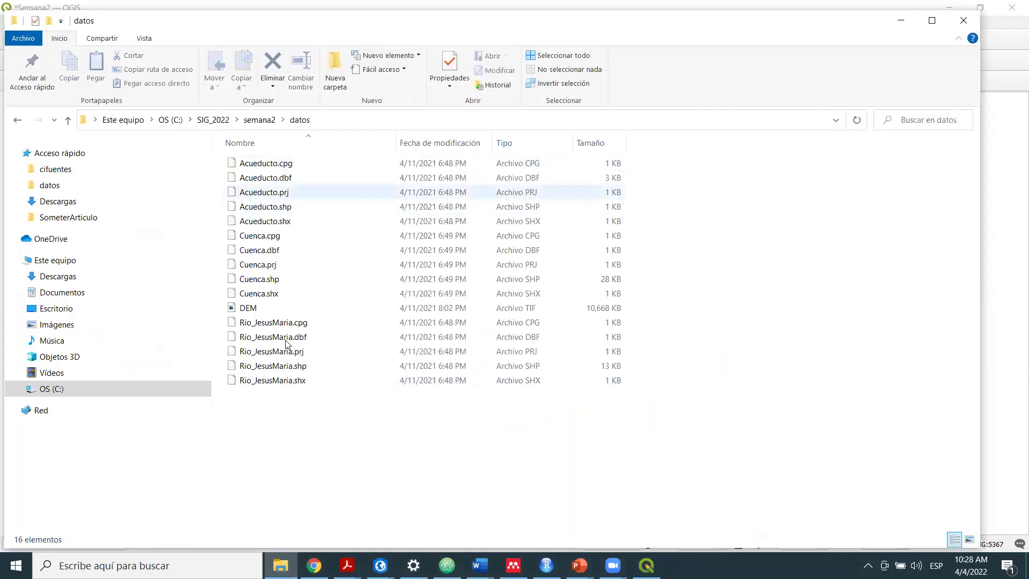
{"action": "left_click", "coordinate": [261, 120]}
{"action": "left_click", "coordinate": [264, 182]}
{"action": "left_click", "coordinate": [311, 254]}
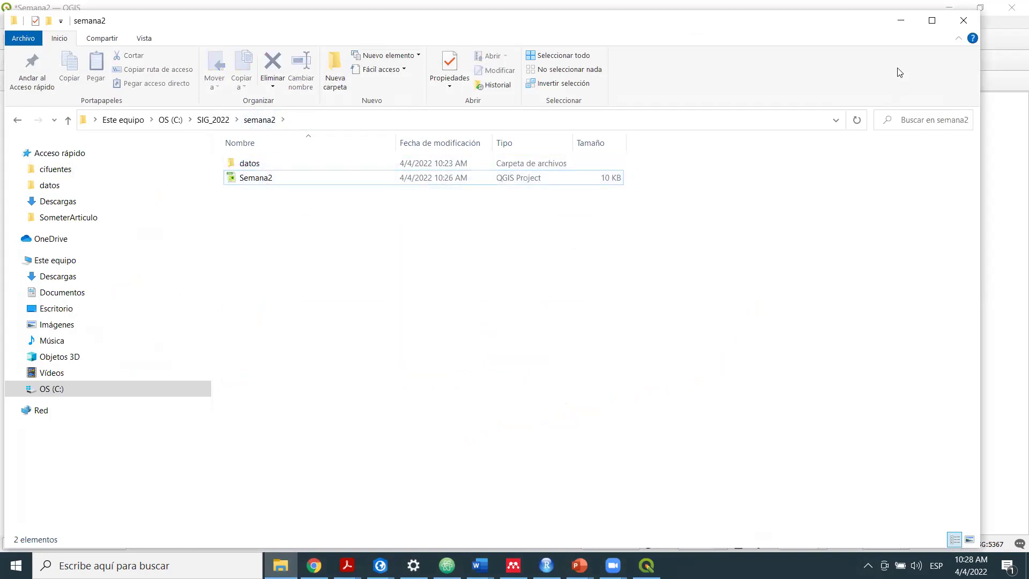
{"action": "left_click", "coordinate": [900, 21]}
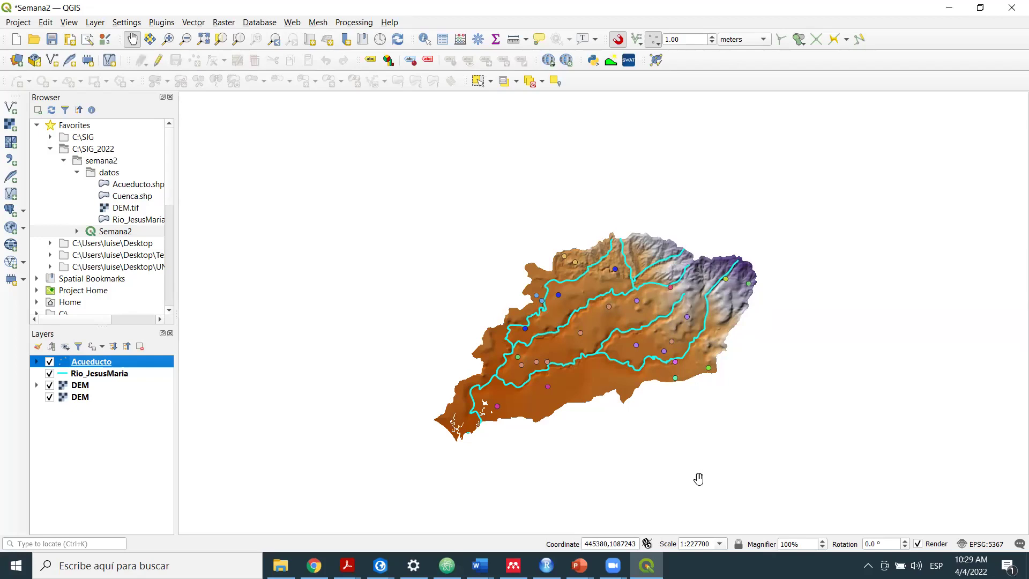
Examine the datos folder and Semana2 file as the project's two components, and return to the QGIS map.
{"action": "left_click", "coordinate": [280, 565]}
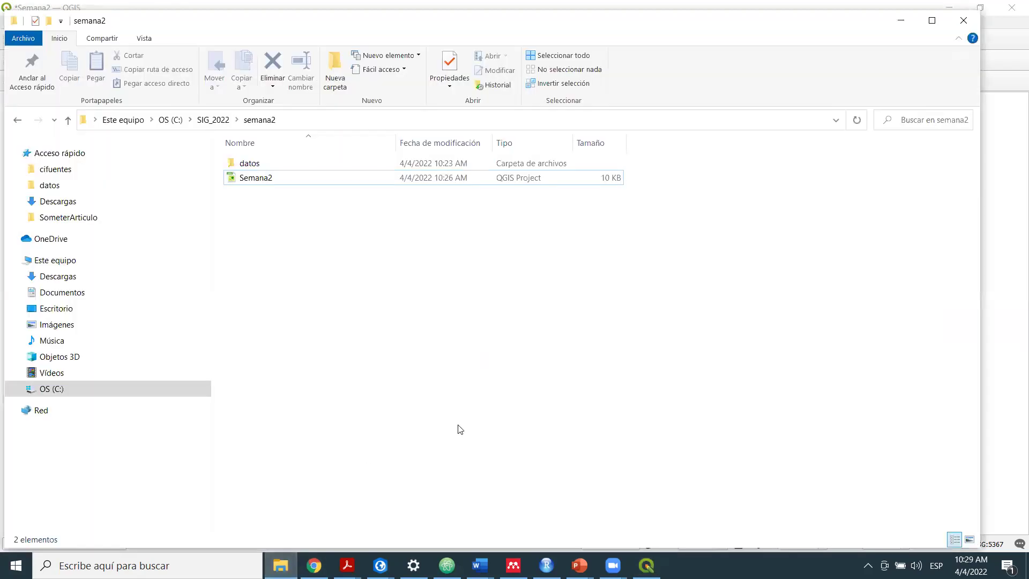
{"action": "left_click_drag", "start_coordinate": [340, 233], "coordinate": [247, 173]}
{"action": "left_click", "coordinate": [257, 164]}
{"action": "left_click", "coordinate": [287, 223]}
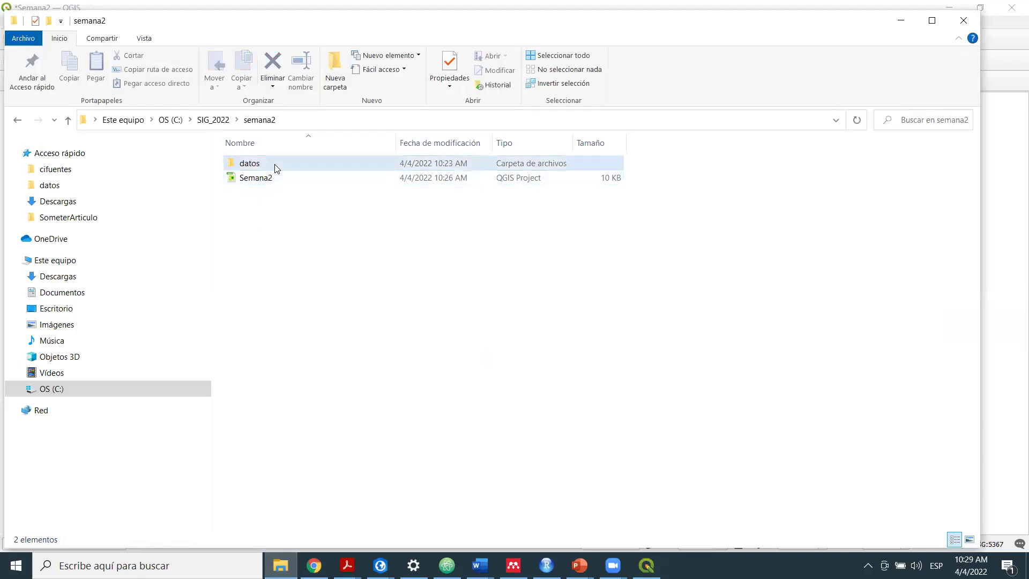
{"action": "left_click", "coordinate": [293, 179]}
{"action": "left_click", "coordinate": [324, 252]}
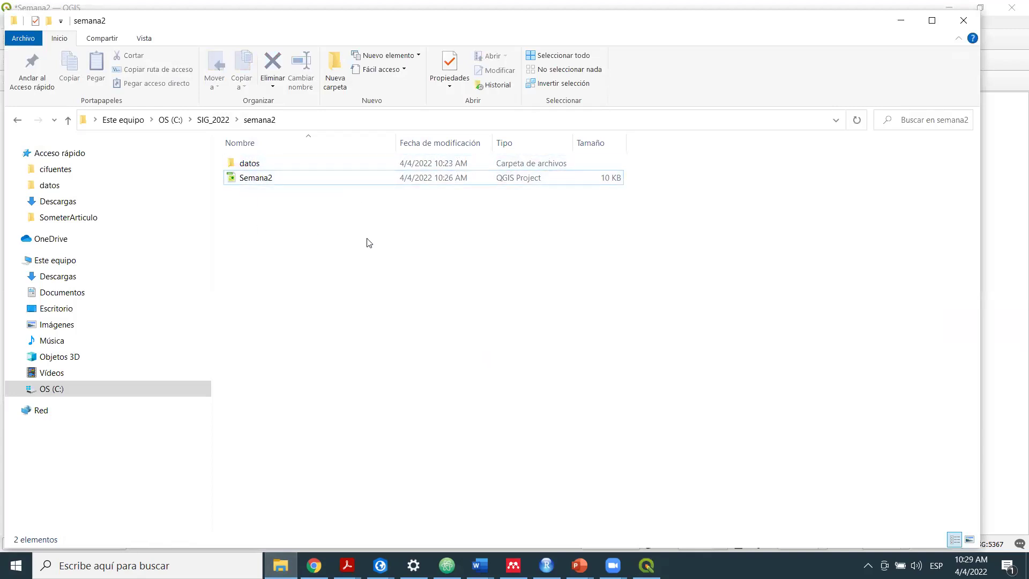
{"action": "left_click", "coordinate": [901, 20]}
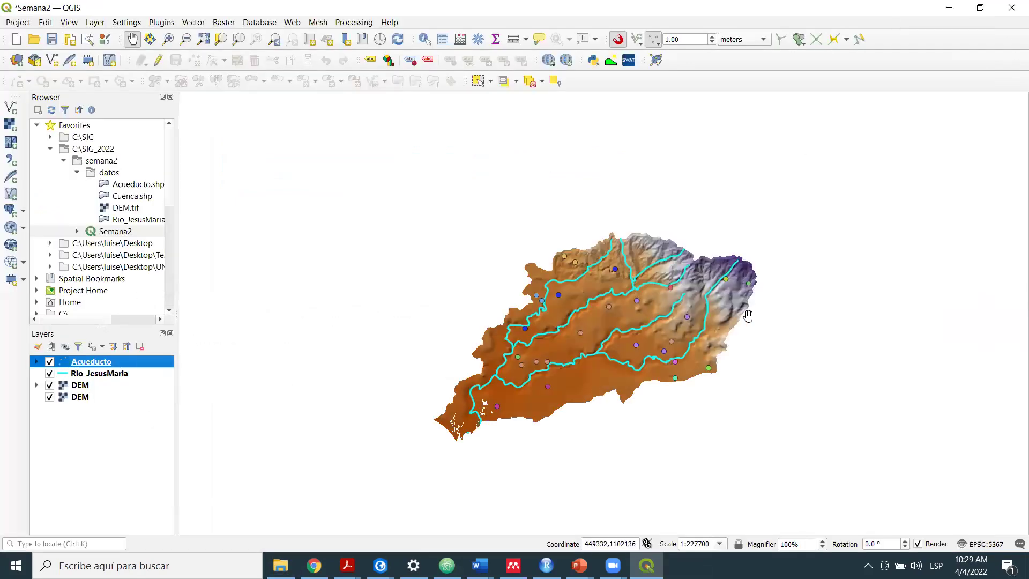
{"action": "left_click_drag", "start_coordinate": [747, 316], "coordinate": [581, 308]}
{"action": "left_click_drag", "start_coordinate": [481, 321], "coordinate": [543, 342]}
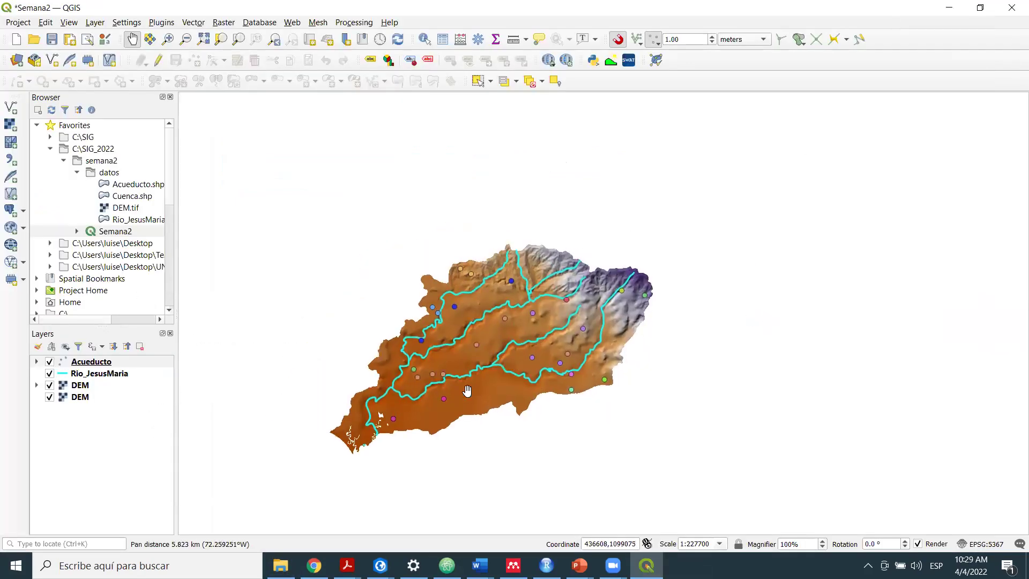
Switch to File Explorer, open the datos folder and highlight all the Acueducto files that make up the shapefile.
{"action": "left_click", "coordinate": [280, 566]}
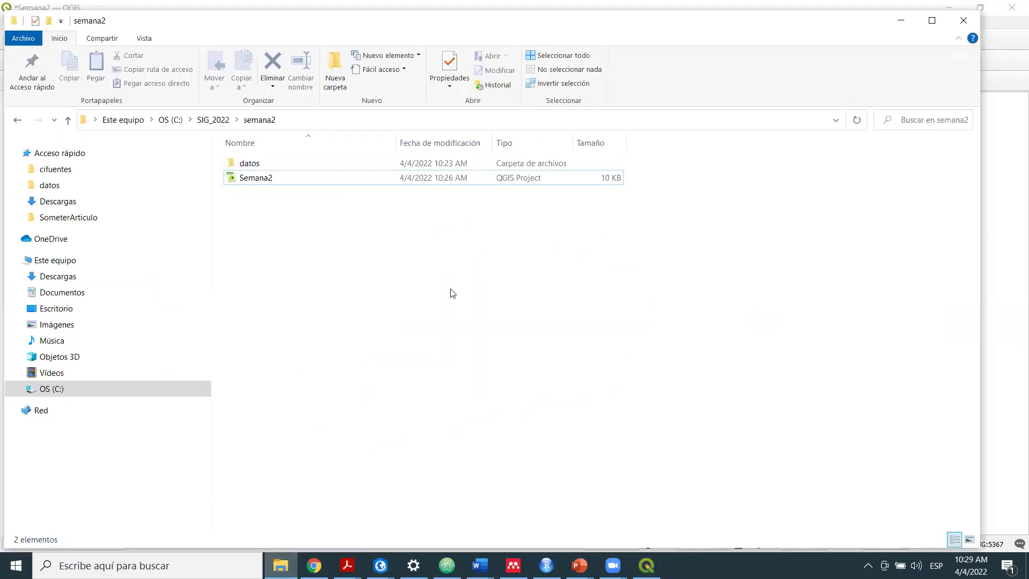
{"action": "double_click", "coordinate": [252, 163]}
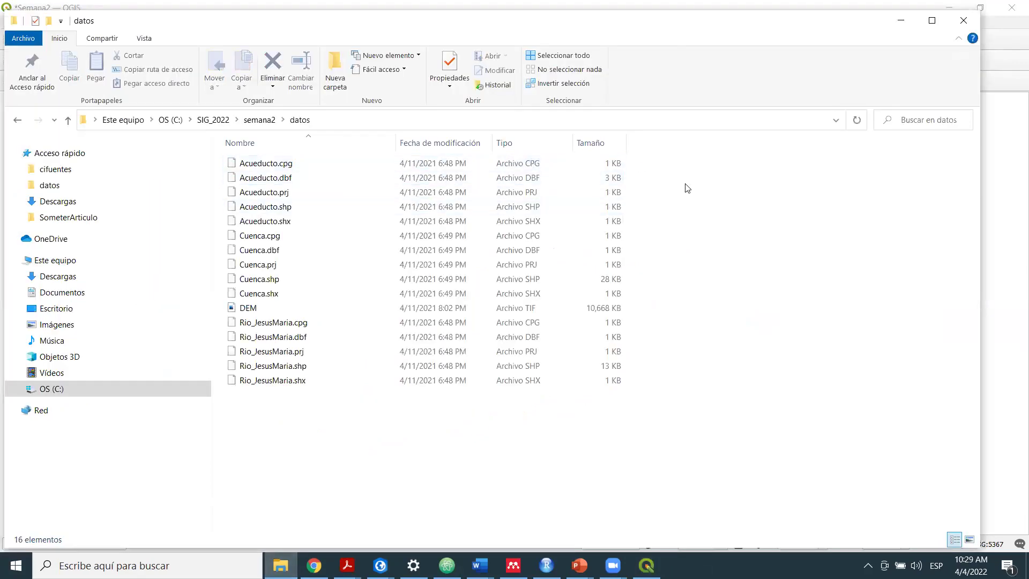
{"action": "left_click_drag", "start_coordinate": [702, 161], "coordinate": [594, 220]}
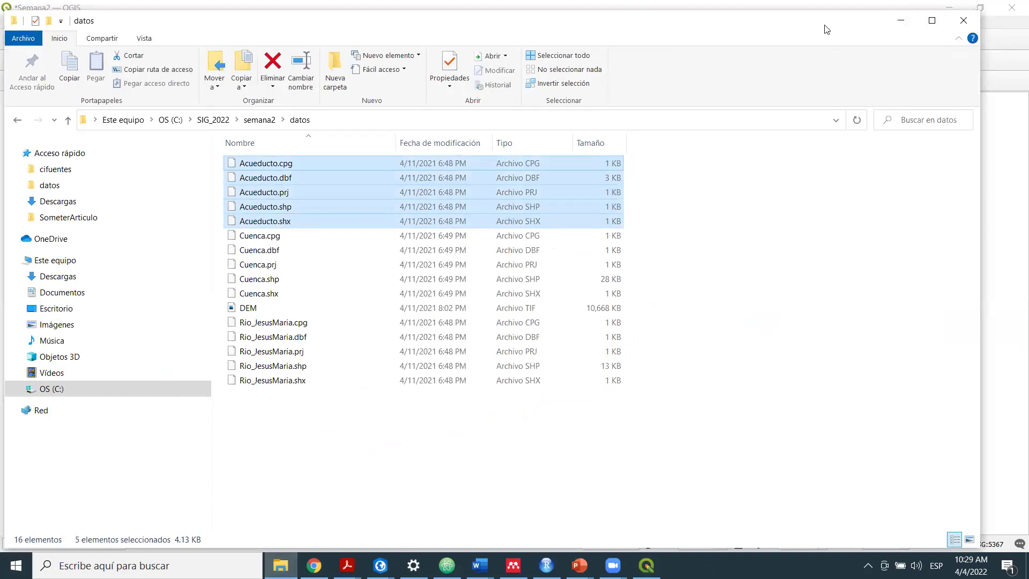
{"action": "left_click_drag", "start_coordinate": [827, 29], "coordinate": [818, 121]}
{"action": "left_click", "coordinate": [286, 260]}
{"action": "left_click", "coordinate": [281, 312]}
{"action": "left_click", "coordinate": [668, 303]}
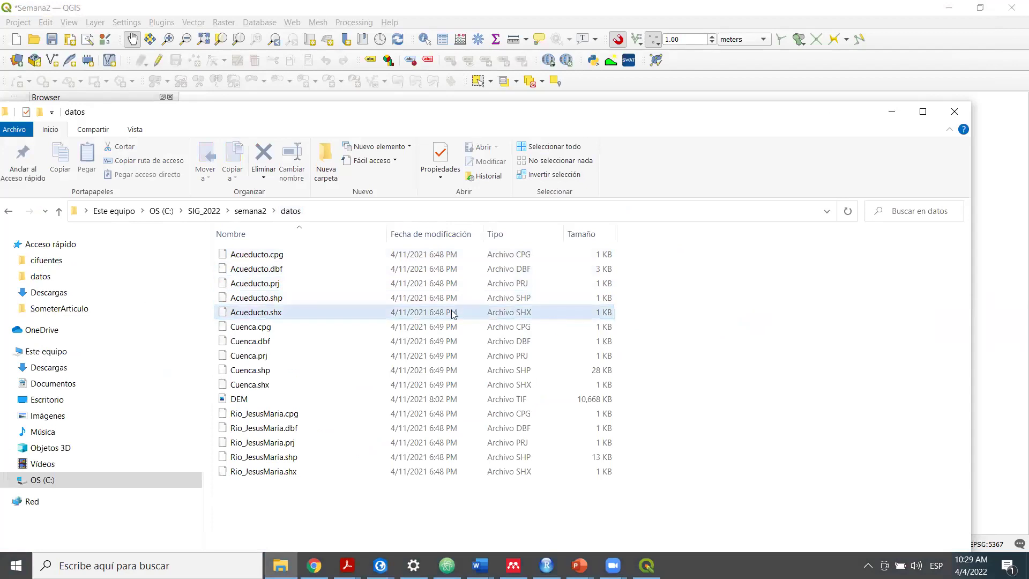
Examine the Acueducto shapefile's individual component files, including the SHP and DBF, and return to QGIS.
{"action": "left_click", "coordinate": [299, 298]}
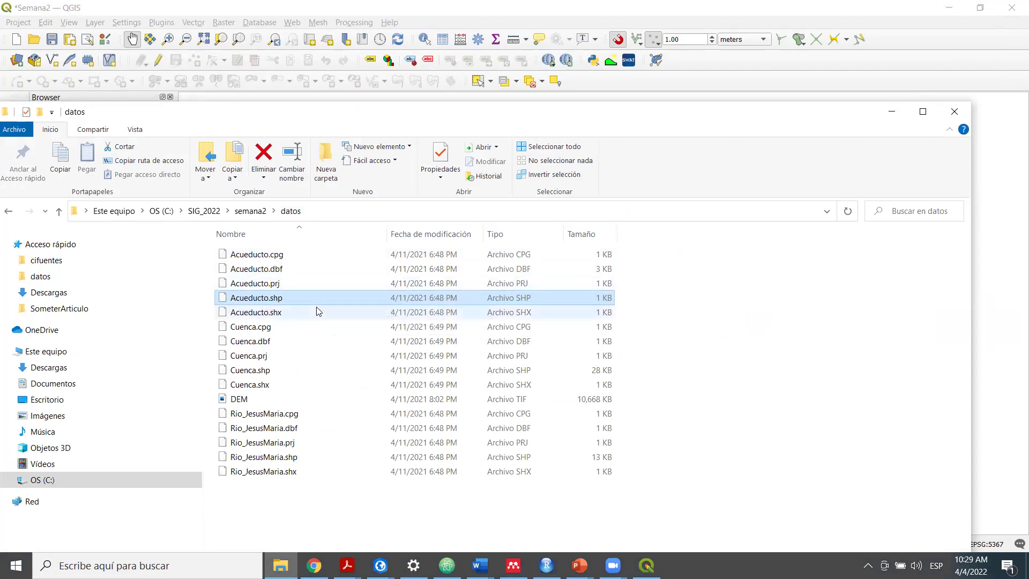
{"action": "left_click", "coordinate": [707, 283]}
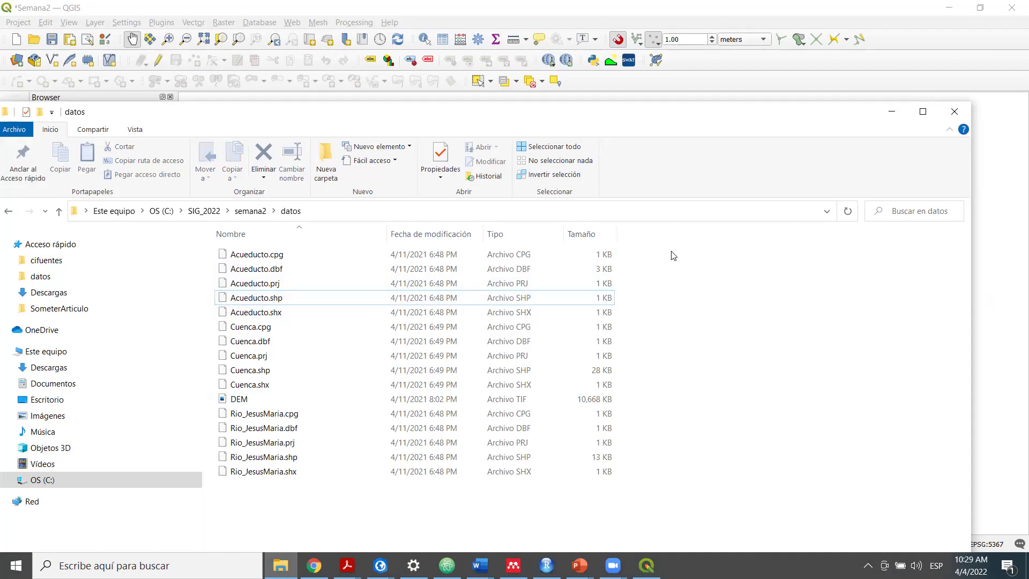
{"action": "left_click_drag", "start_coordinate": [669, 249], "coordinate": [614, 291]}
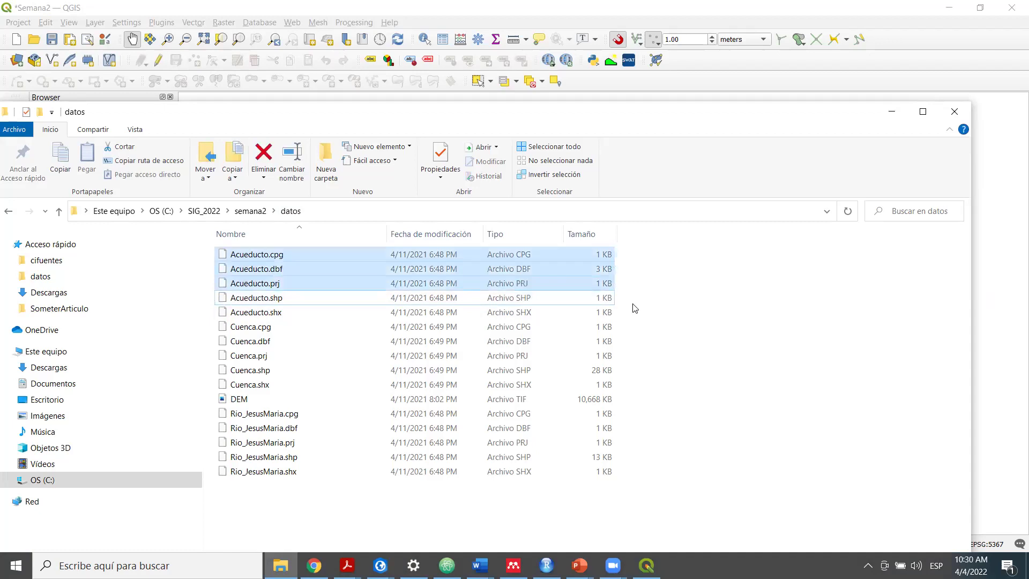
{"action": "left_click", "coordinate": [504, 270]}
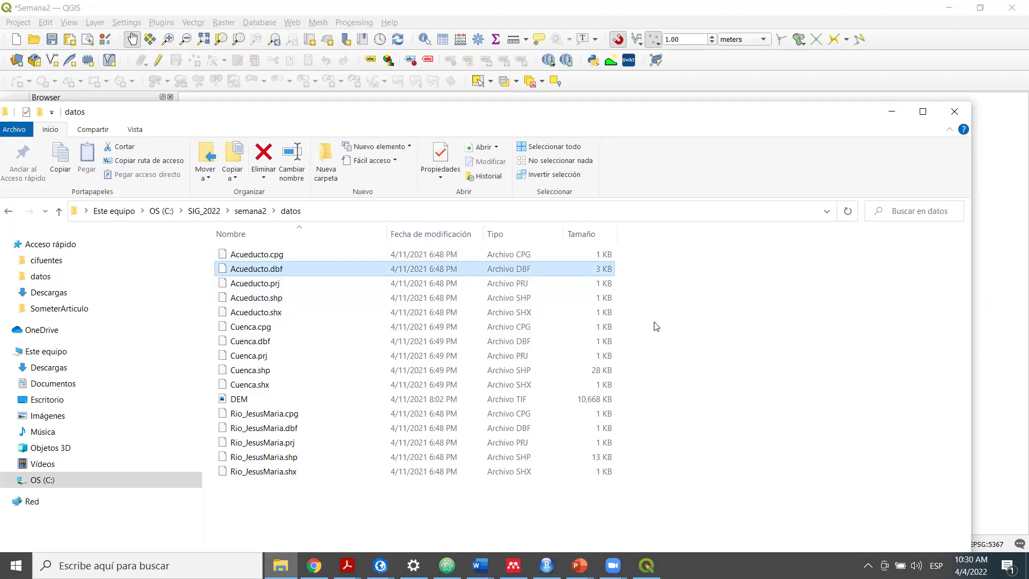
{"action": "left_click", "coordinate": [395, 298]}
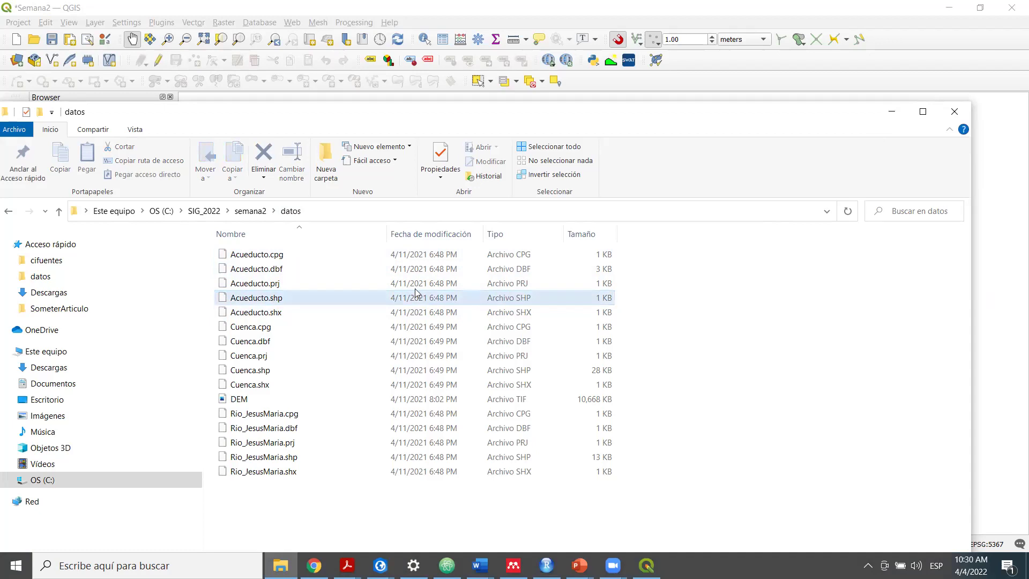
{"action": "left_click", "coordinate": [338, 269]}
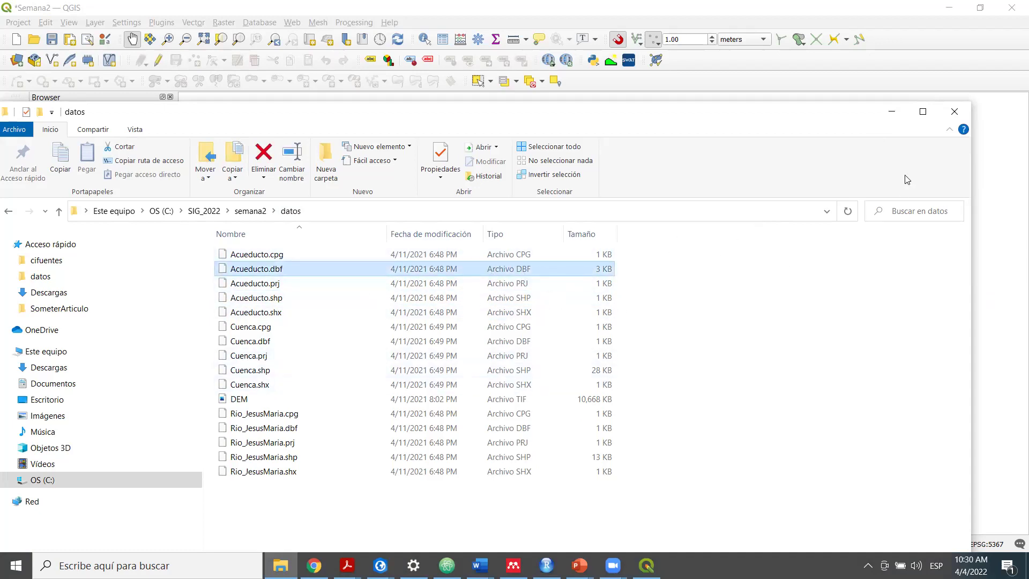
{"action": "left_click", "coordinate": [891, 111]}
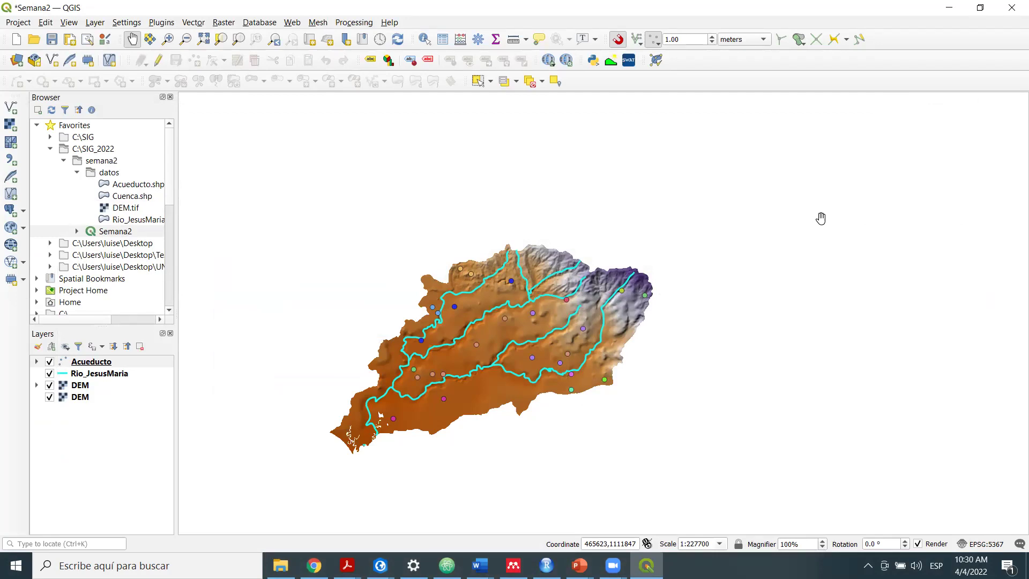
Switch to File Explorer and compress all the Acueducto shapefile component files in the datos folder into Acueducto.rar.
{"action": "mouse_move", "coordinate": [280, 565]}
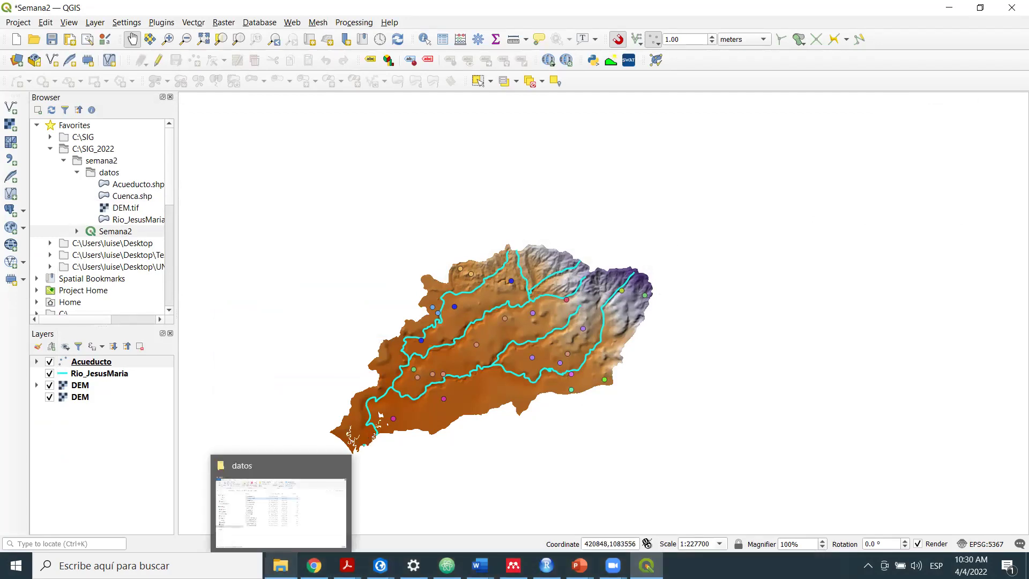
{"action": "left_click", "coordinate": [277, 522]}
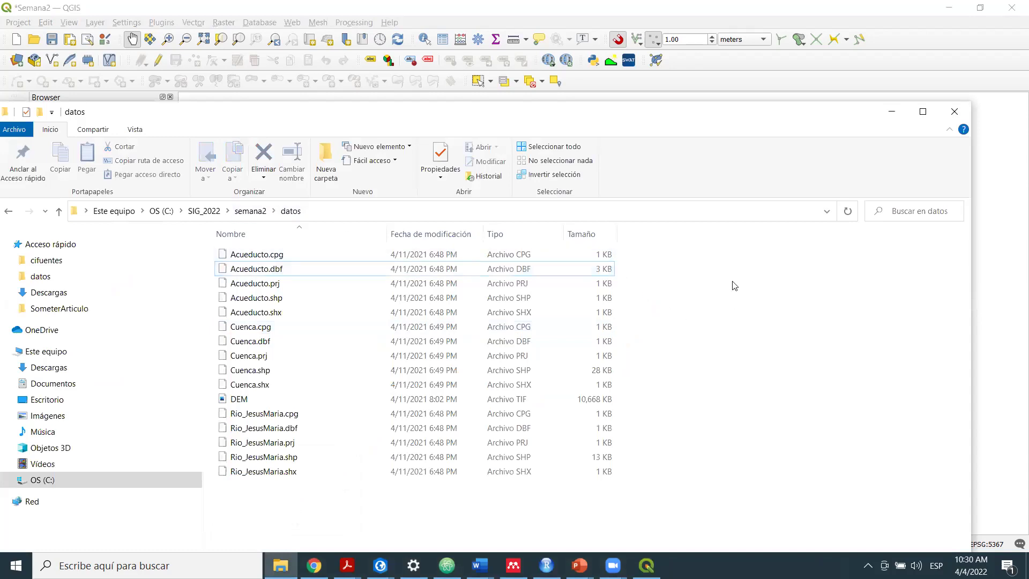
{"action": "left_click_drag", "start_coordinate": [668, 258], "coordinate": [581, 306]}
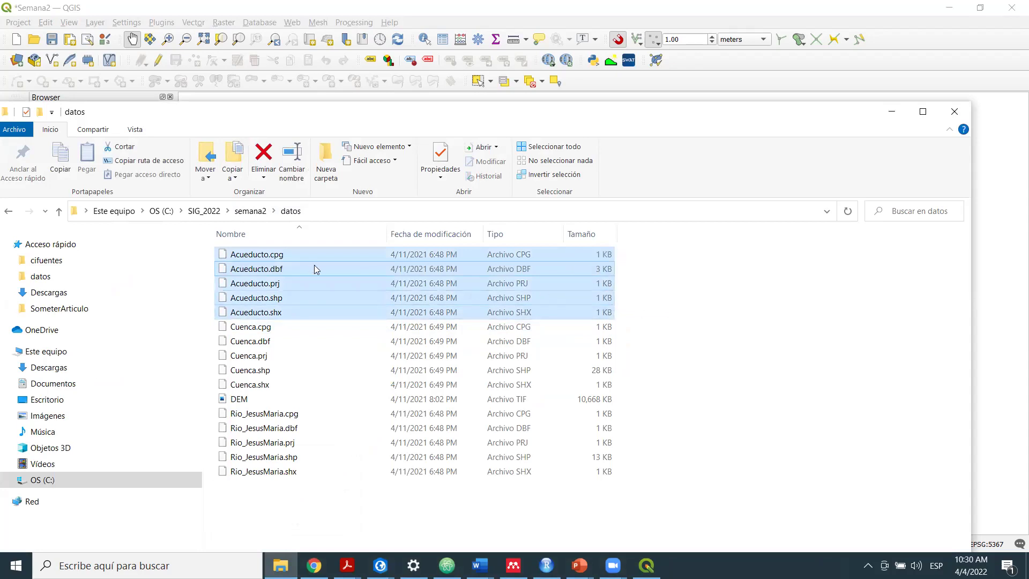
{"action": "right_click", "coordinate": [422, 276]}
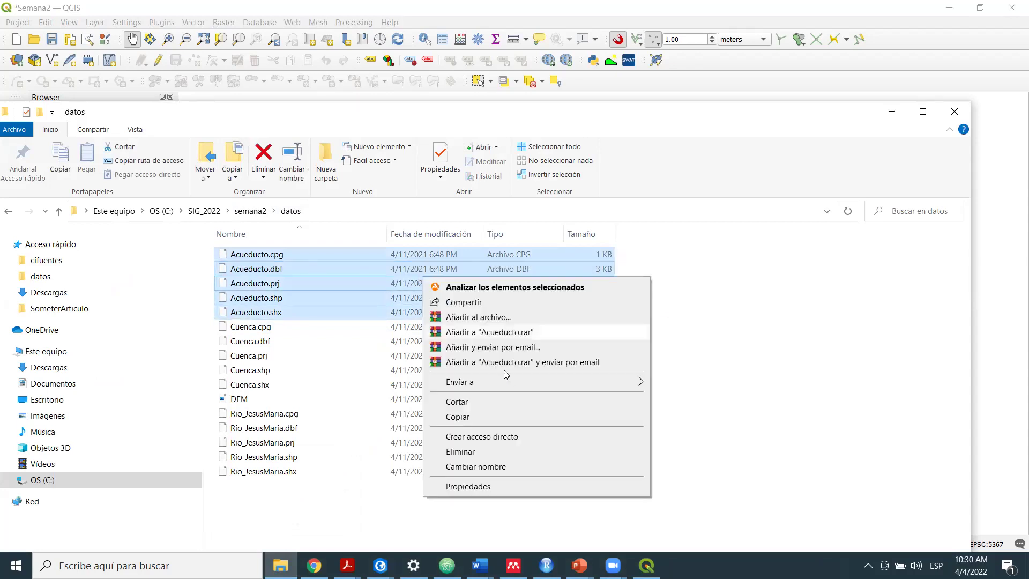
{"action": "left_click", "coordinate": [545, 335]}
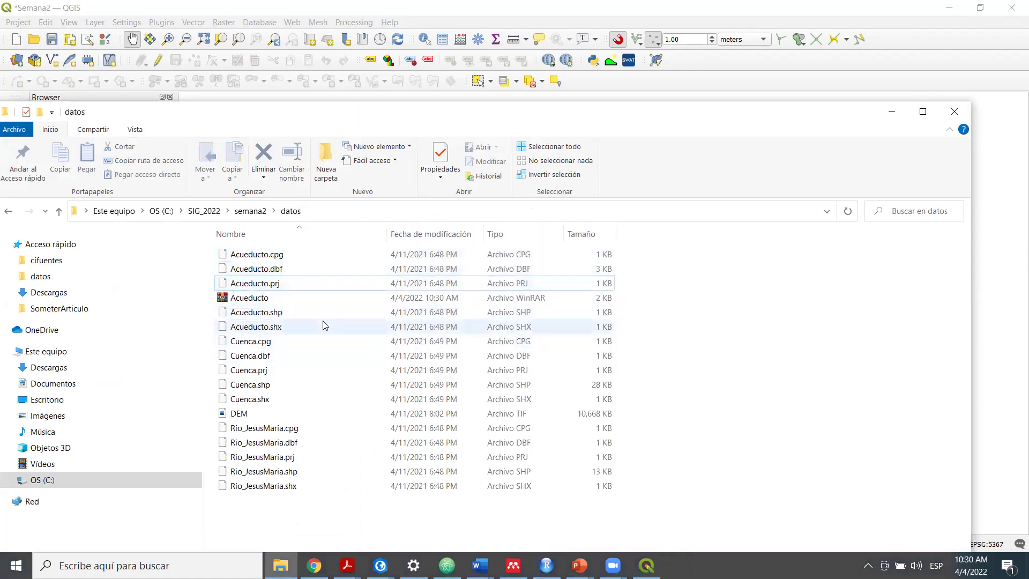
{"action": "left_click", "coordinate": [278, 296]}
{"action": "left_click", "coordinate": [680, 356]}
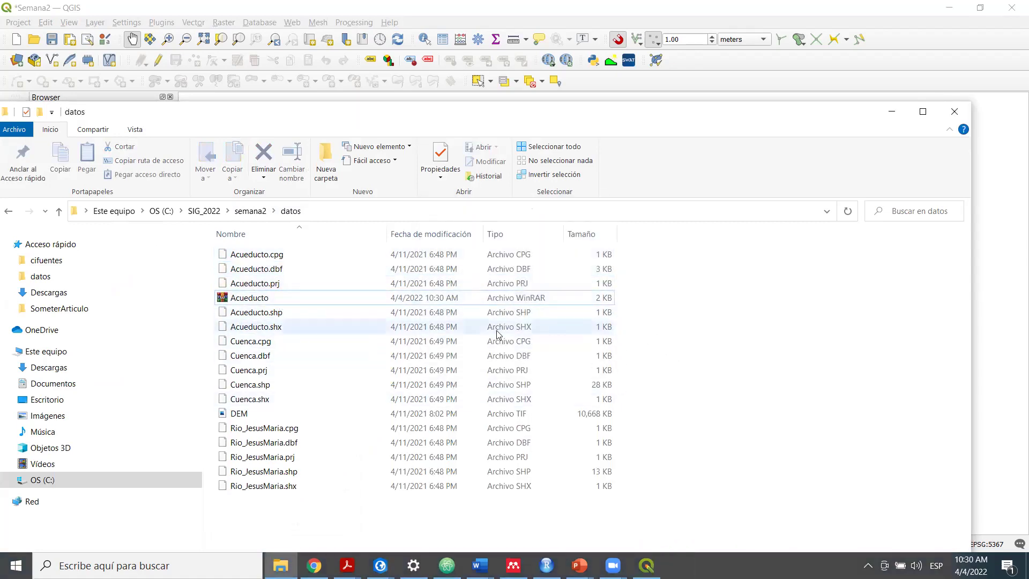
Examine the individual CPG, DBF, PRJ, SHP and SHX files that make up the Acueducto shapefile.
{"action": "left_click", "coordinate": [257, 255]}
{"action": "left_click", "coordinate": [256, 270]}
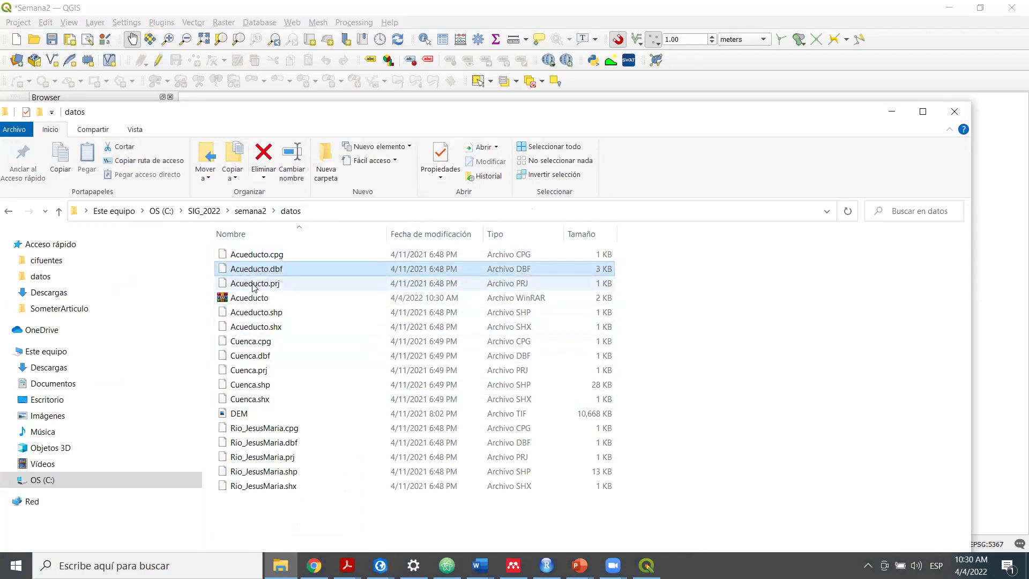
{"action": "left_click", "coordinate": [255, 284]}
{"action": "left_click", "coordinate": [256, 313]}
{"action": "left_click", "coordinate": [257, 326]}
{"action": "left_click", "coordinate": [672, 307]}
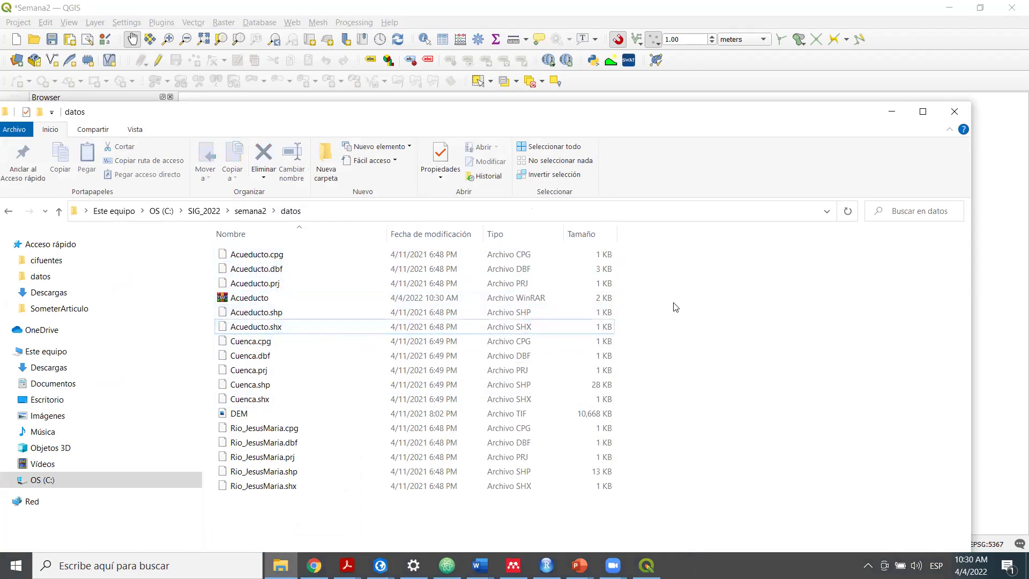
{"action": "left_click_drag", "start_coordinate": [660, 247], "coordinate": [615, 341]}
{"action": "left_click", "coordinate": [678, 347]}
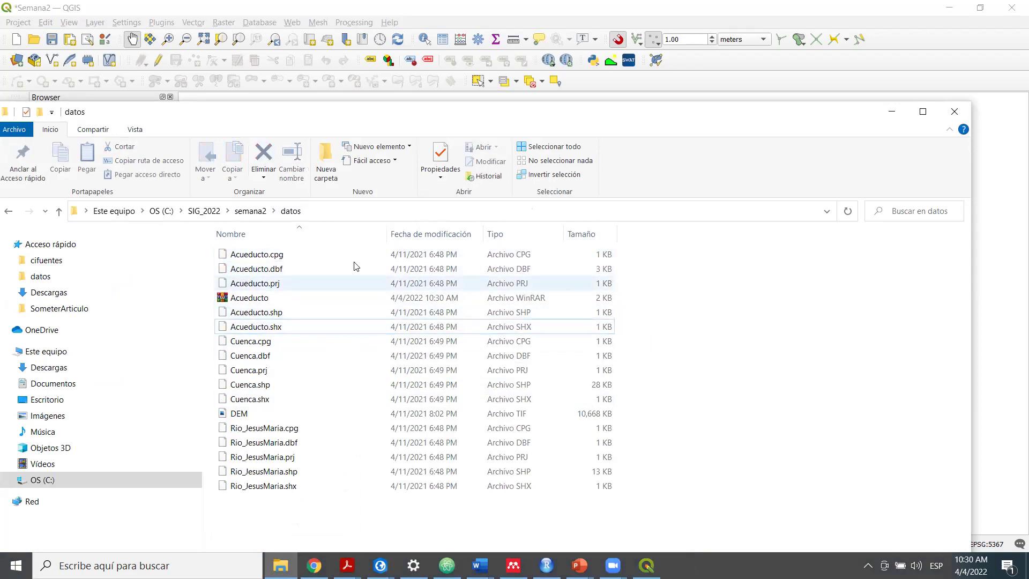
Examine the compressed Acueducto archive's entry among the shapefile components, and return to the QGIS map.
{"action": "left_click", "coordinate": [424, 303]}
{"action": "left_click", "coordinate": [648, 301]}
{"action": "left_click", "coordinate": [542, 299]}
{"action": "left_click", "coordinate": [737, 324]}
{"action": "left_click", "coordinate": [229, 304]}
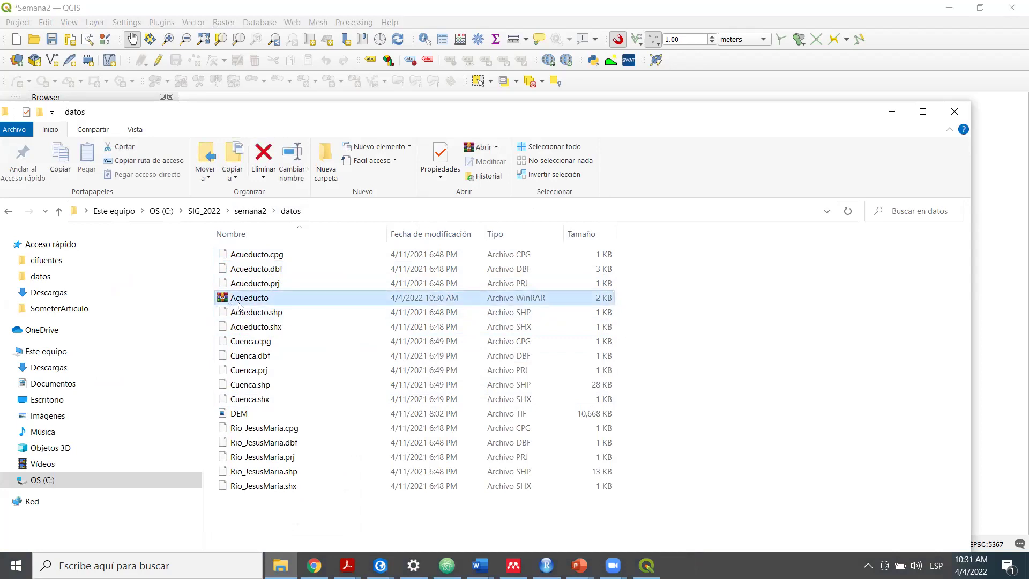
{"action": "left_click", "coordinate": [709, 323]}
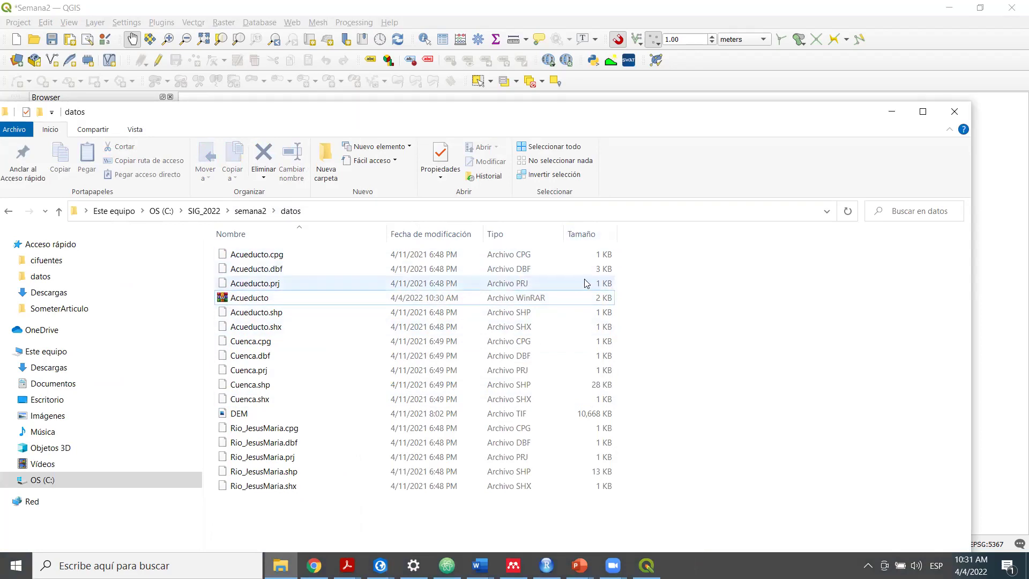
{"action": "left_click", "coordinate": [892, 112]}
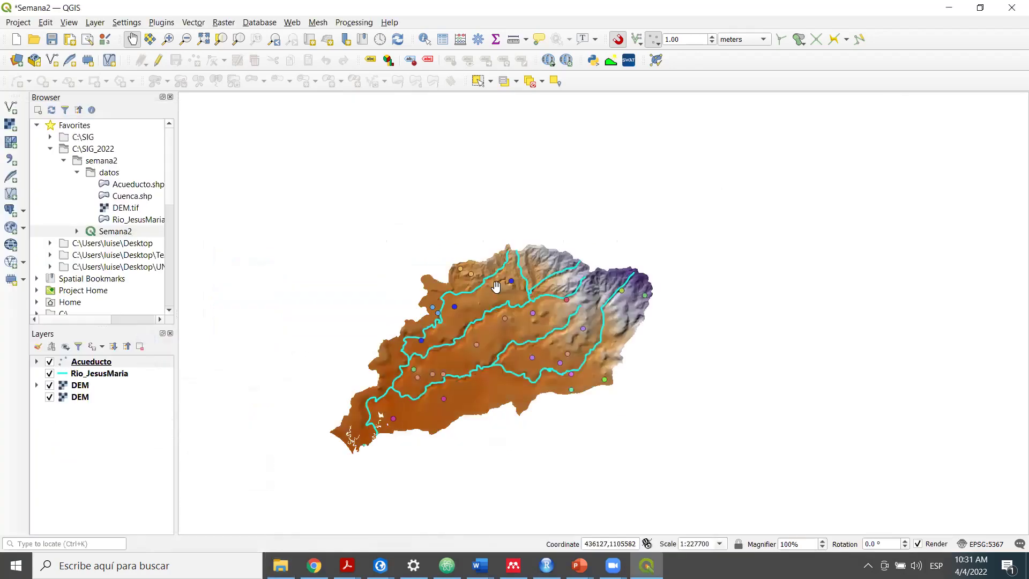
Start exporting the Rio_JesusMaria layer's features to a file and show the available vector output formats.
{"action": "right_click", "coordinate": [137, 372]}
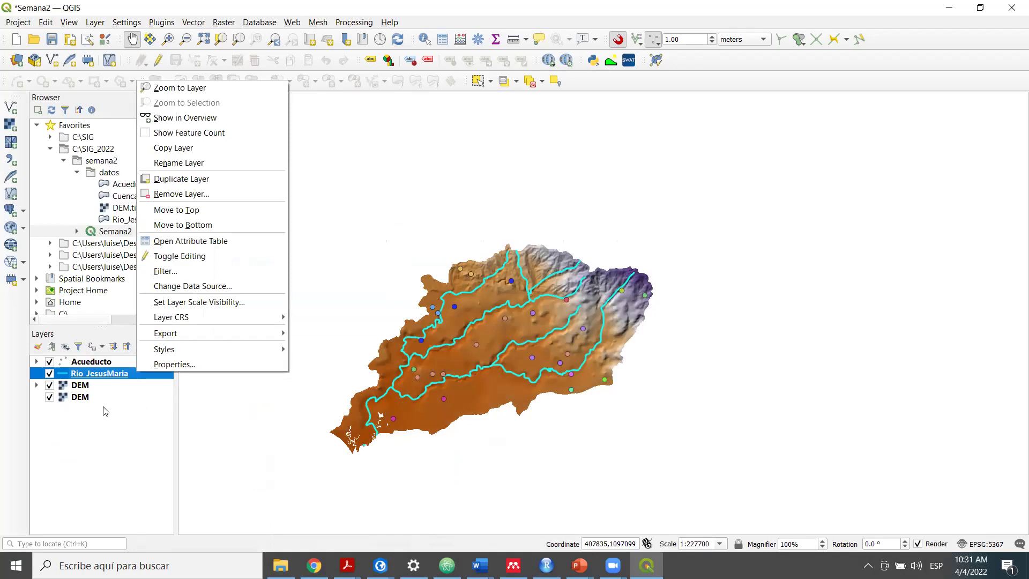
{"action": "mouse_move", "coordinate": [262, 332]}
{"action": "left_click", "coordinate": [321, 332]}
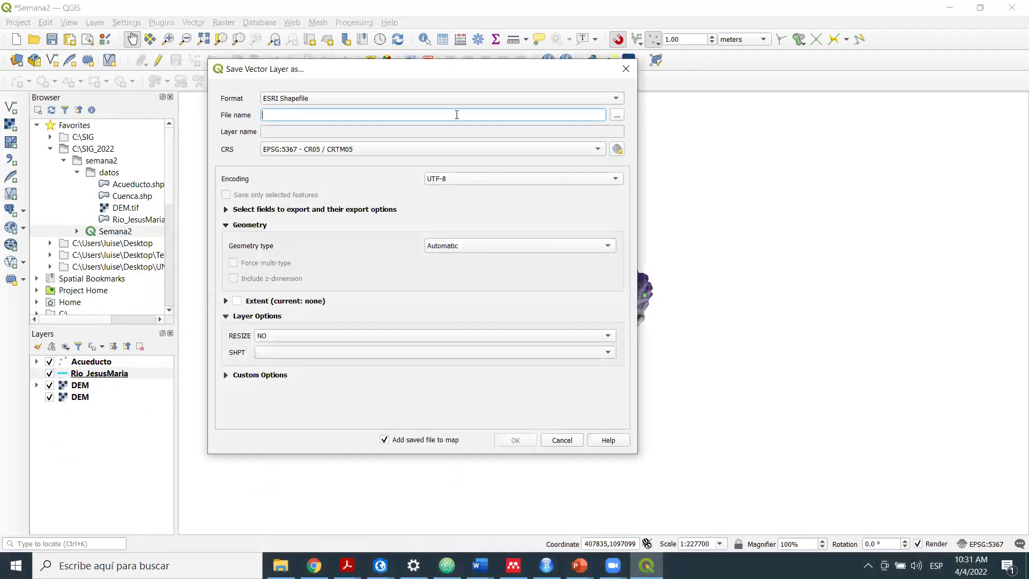
{"action": "left_click", "coordinate": [359, 97]}
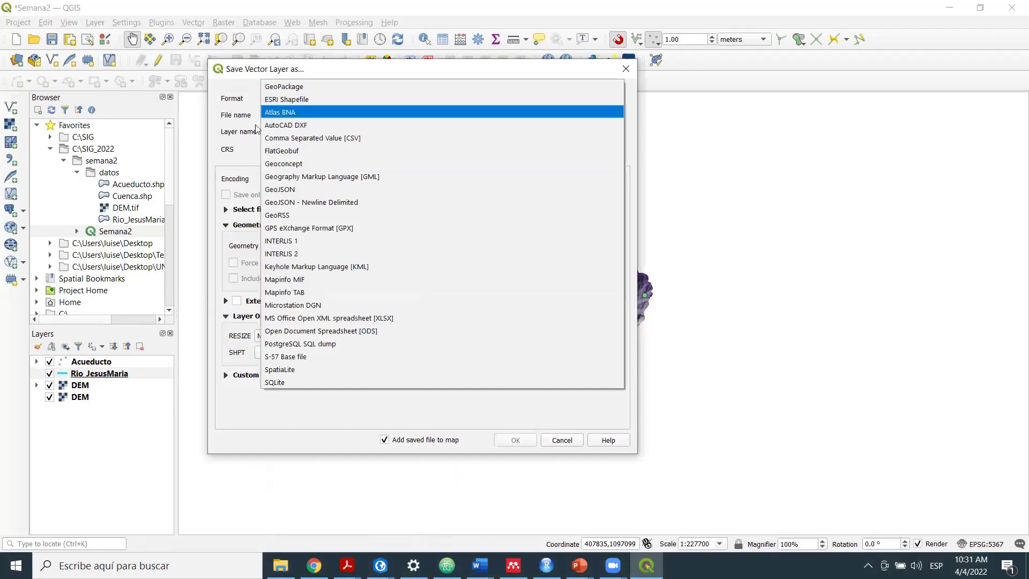